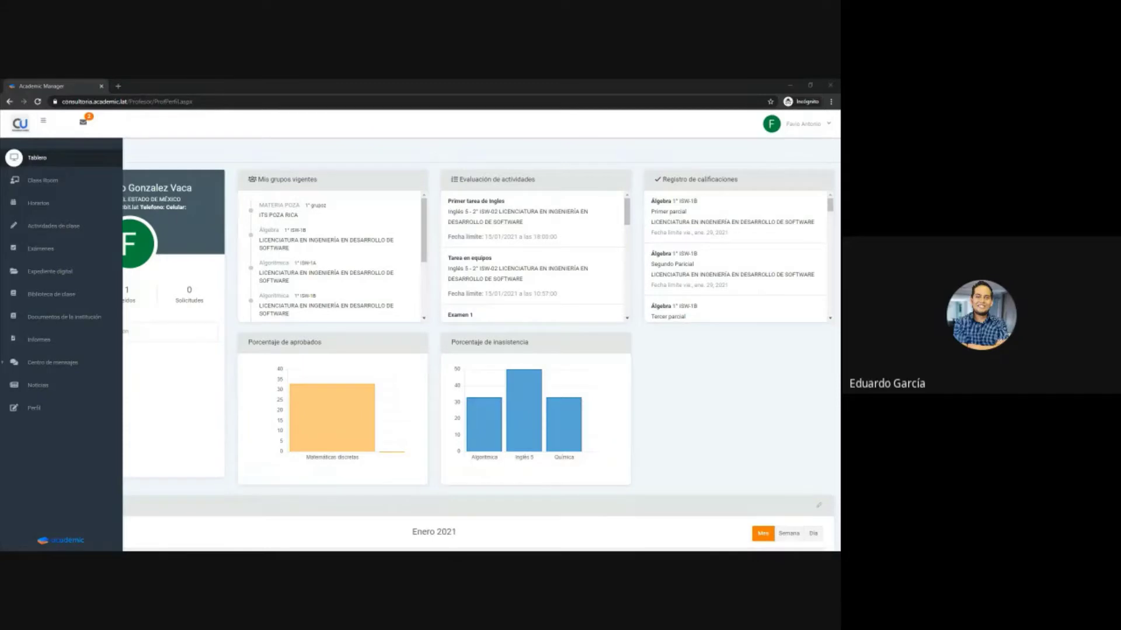
- Open Class Room in a second tab and scroll through all its subject and course cards
middle_click(43, 180)
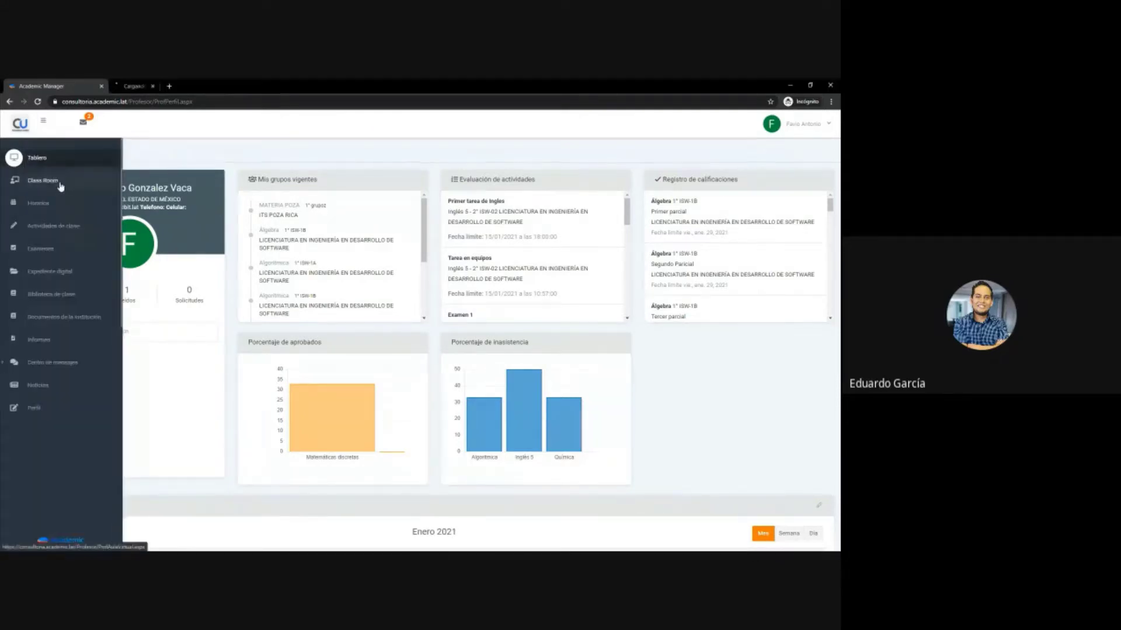
click(158, 84)
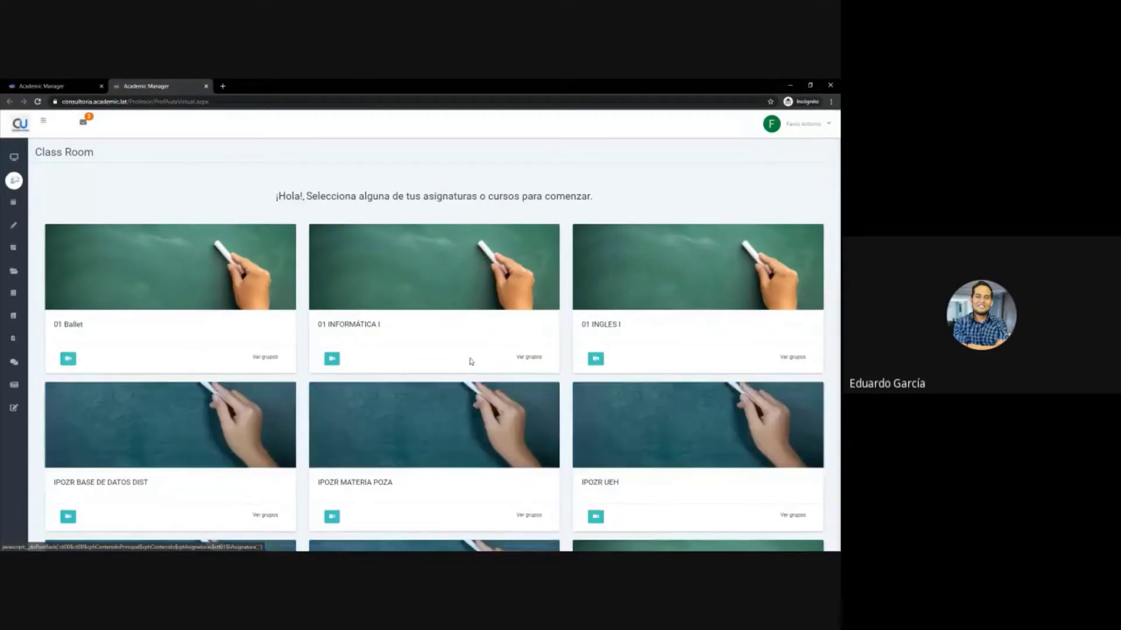
scroll(469, 360, down, 1)
scroll(470, 361, down, 10)
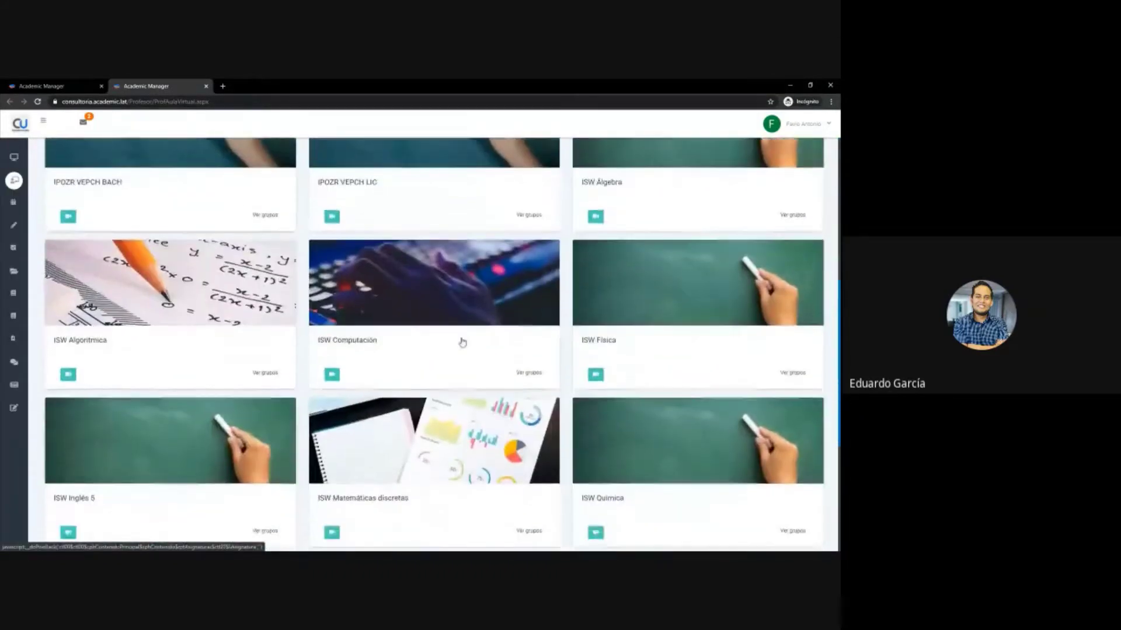
scroll(459, 339, down, 3)
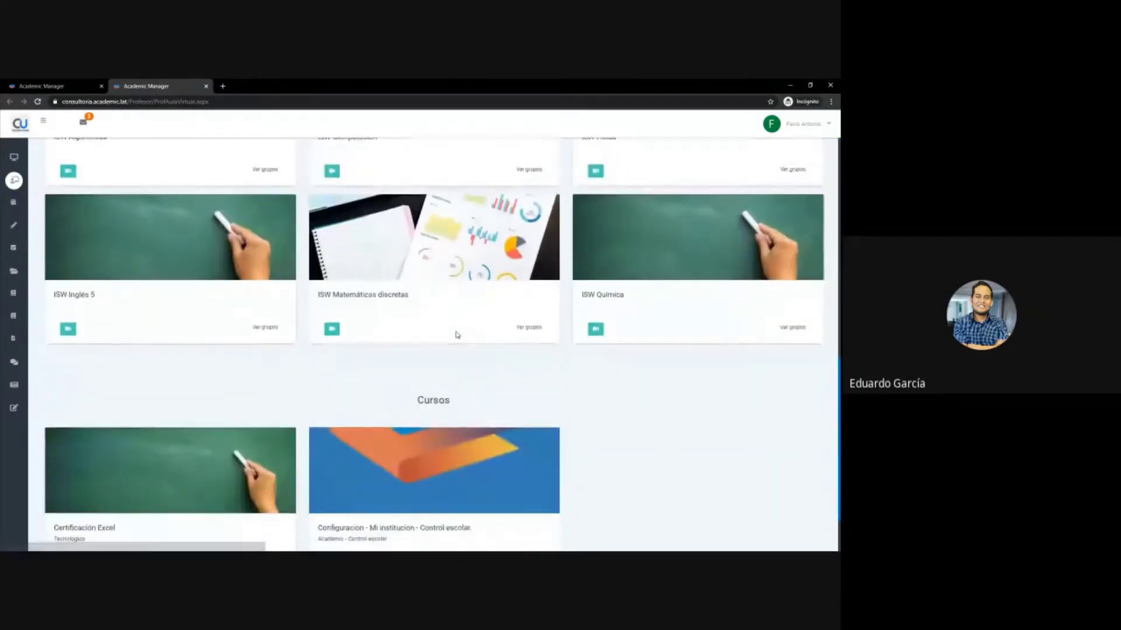
scroll(456, 333, up, 1)
scroll(456, 334, up, 9)
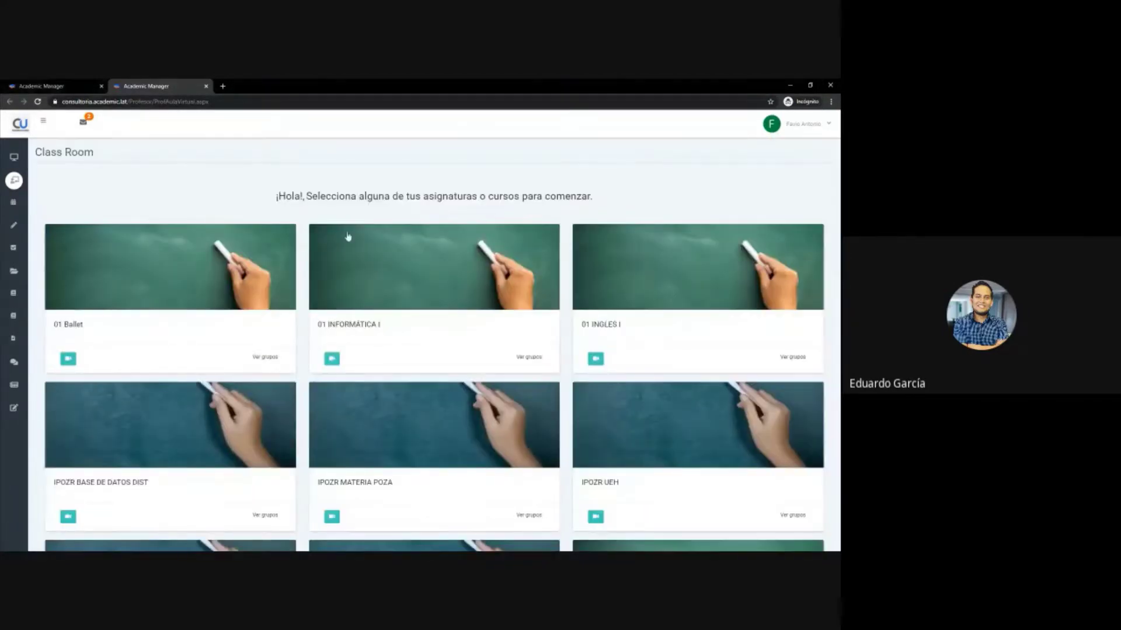
- Return to the Tablero tab and scroll through the Registro de calificaciones grade entries
click(91, 84)
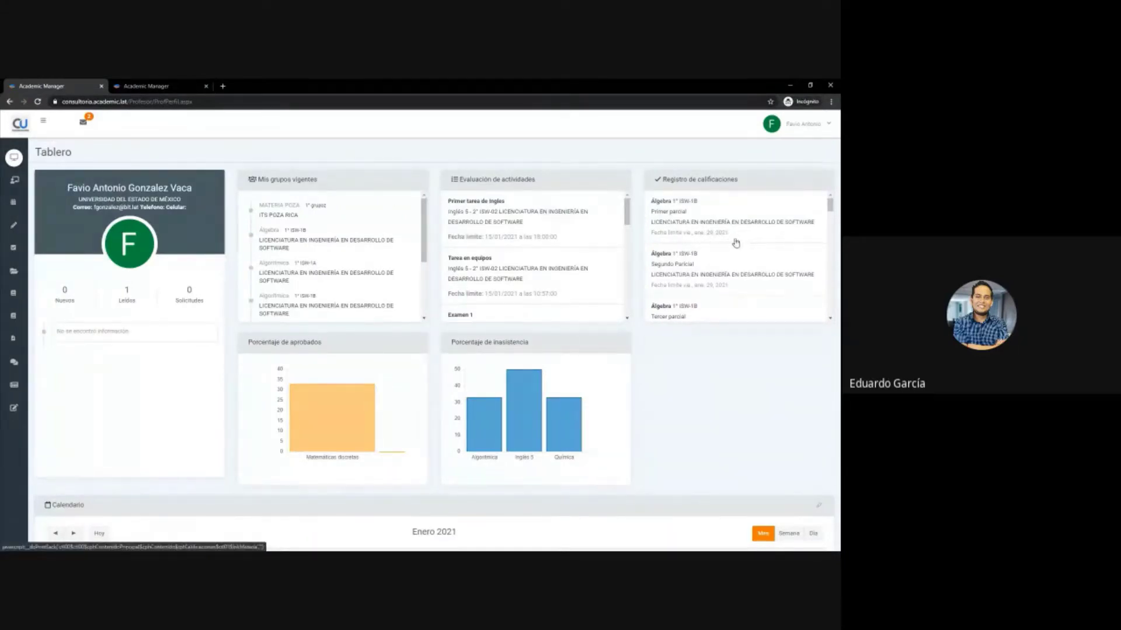
scroll(713, 248, down, 1)
scroll(713, 248, down, 2)
scroll(709, 276, down, 3)
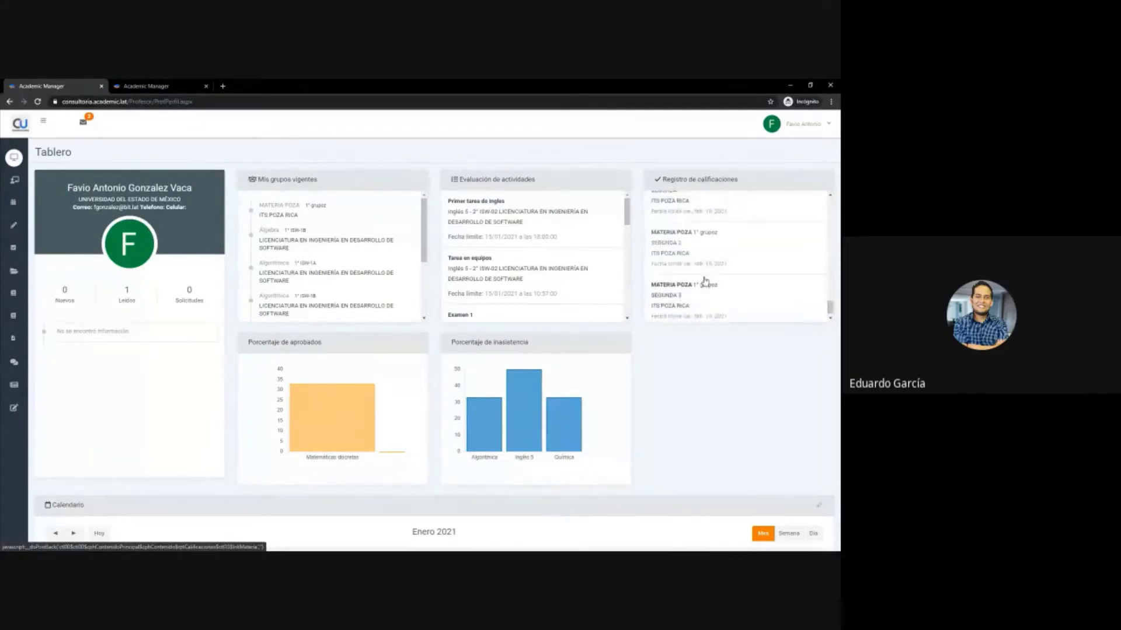
scroll(708, 286, up, 6)
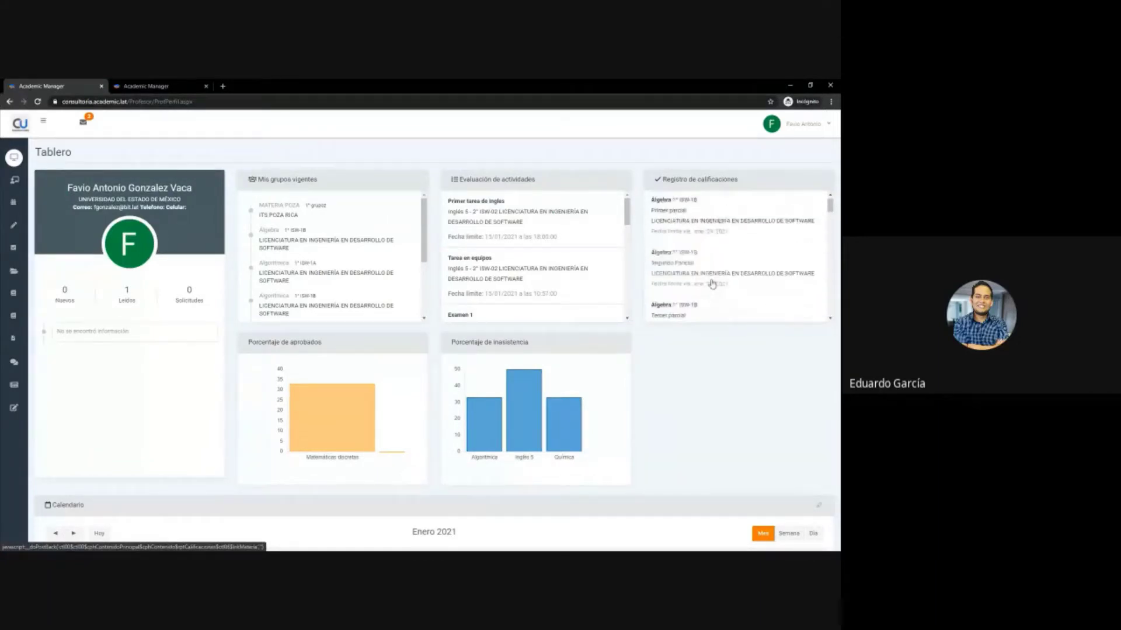
scroll(705, 251, down, 3)
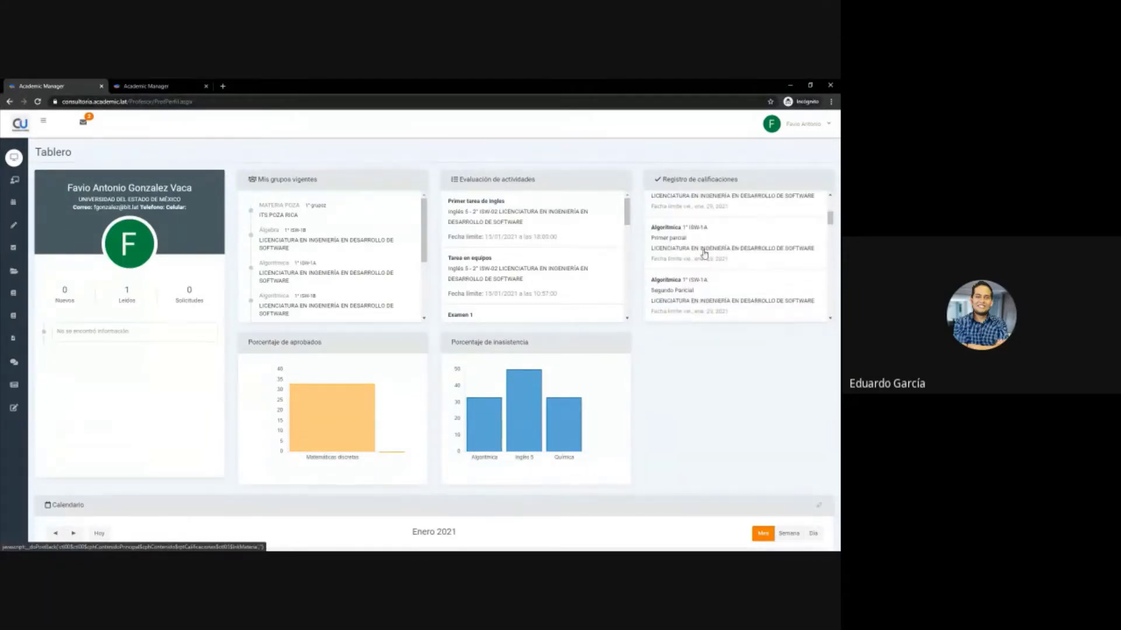
scroll(705, 254, up, 3)
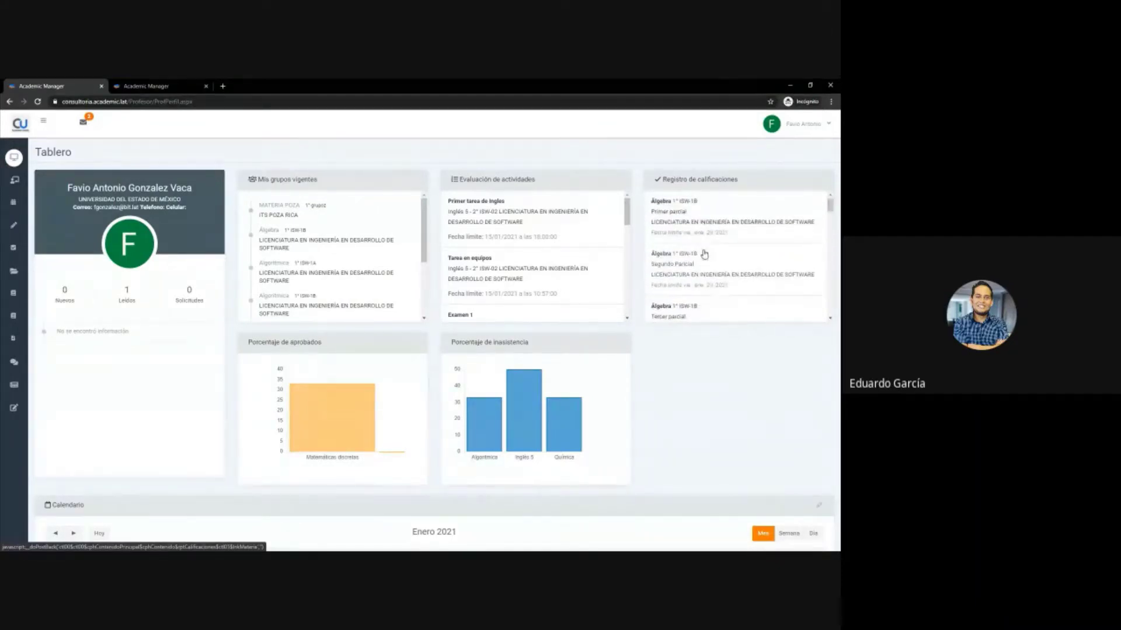
- Open the Álgebra ISW-1B grades page from a Registro de calificaciones entry
click(660, 203)
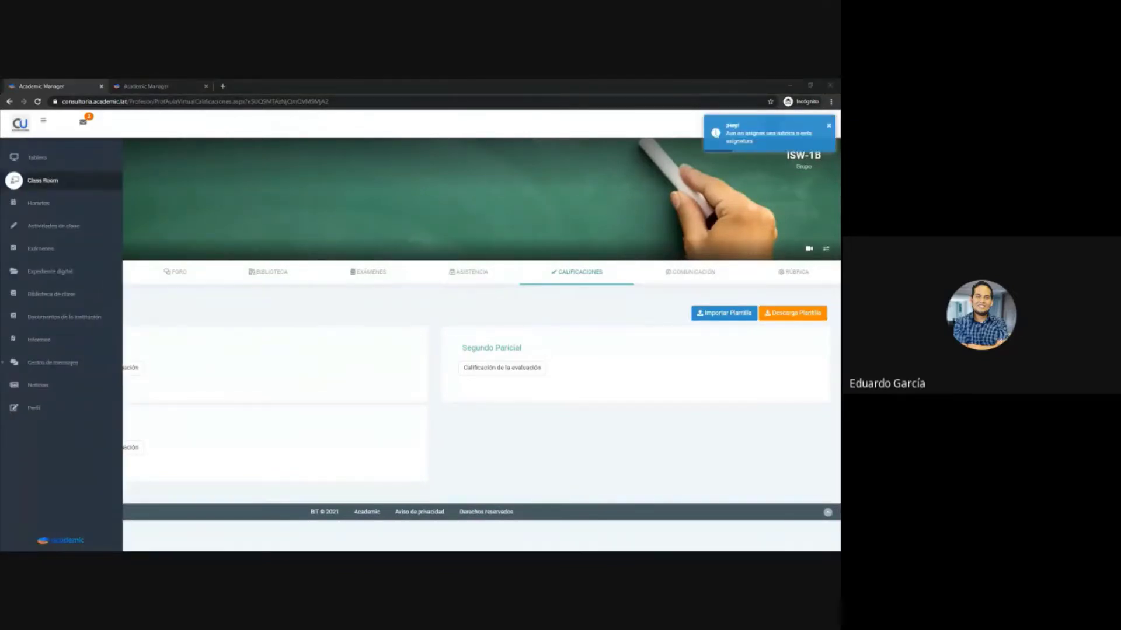
click(143, 87)
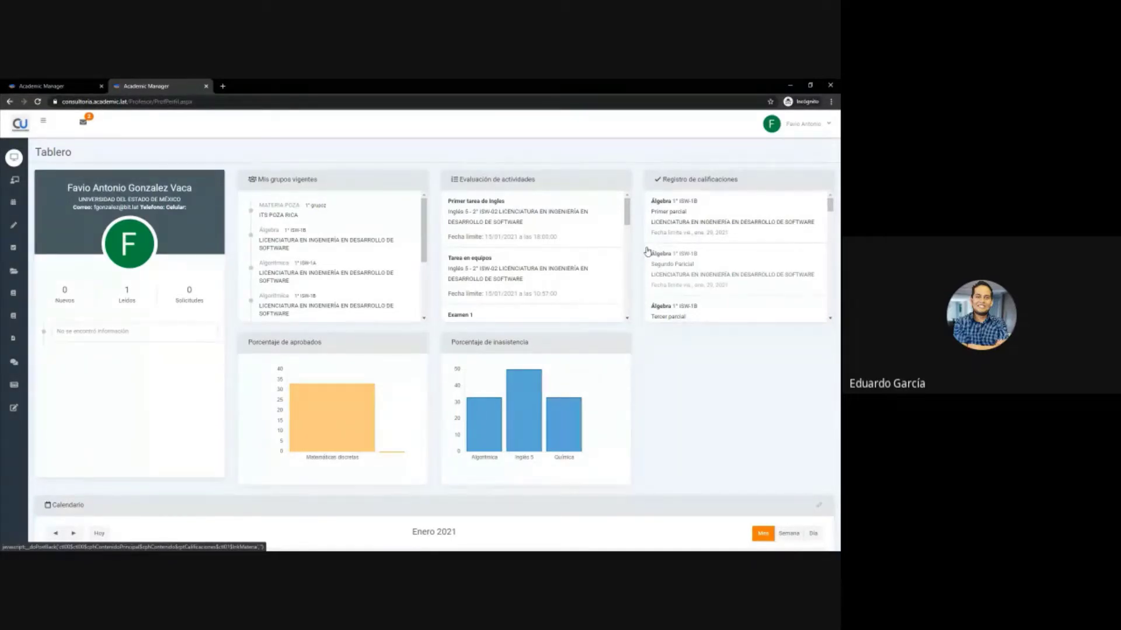
click(648, 252)
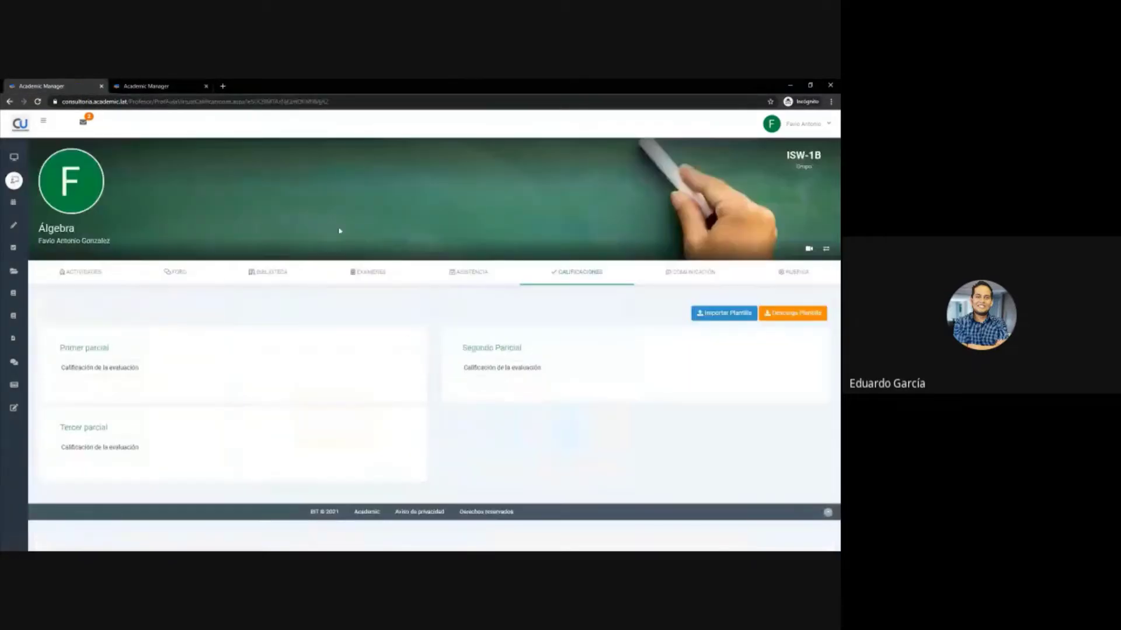
- Open and close Primer parcial's Calificación de la evaluación dialog, then select its heading
click(90, 369)
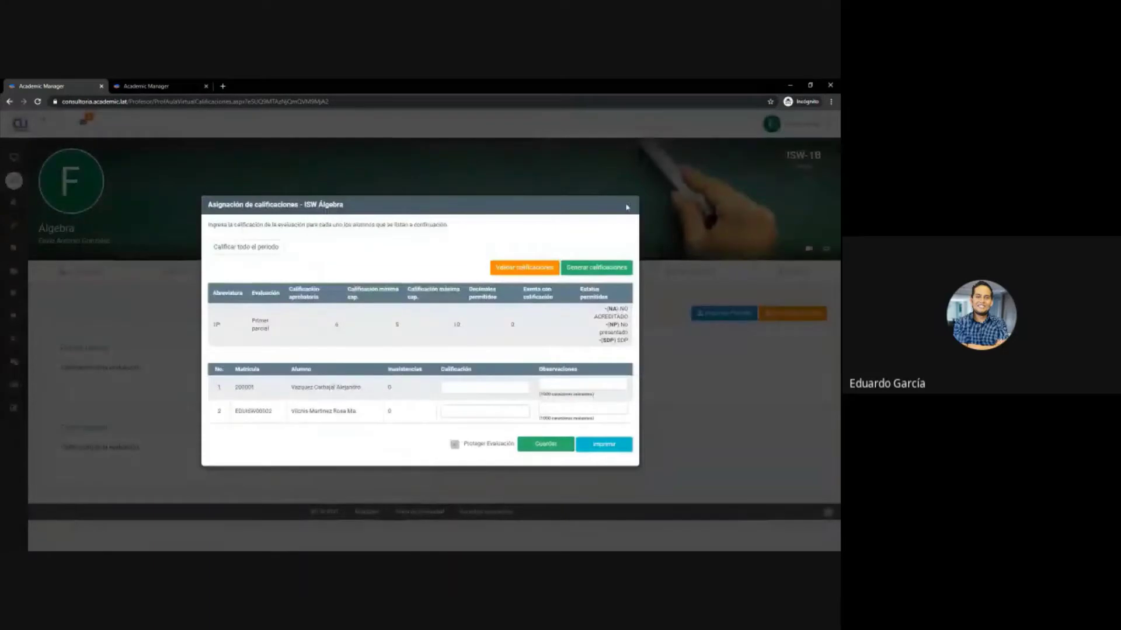
click(629, 207)
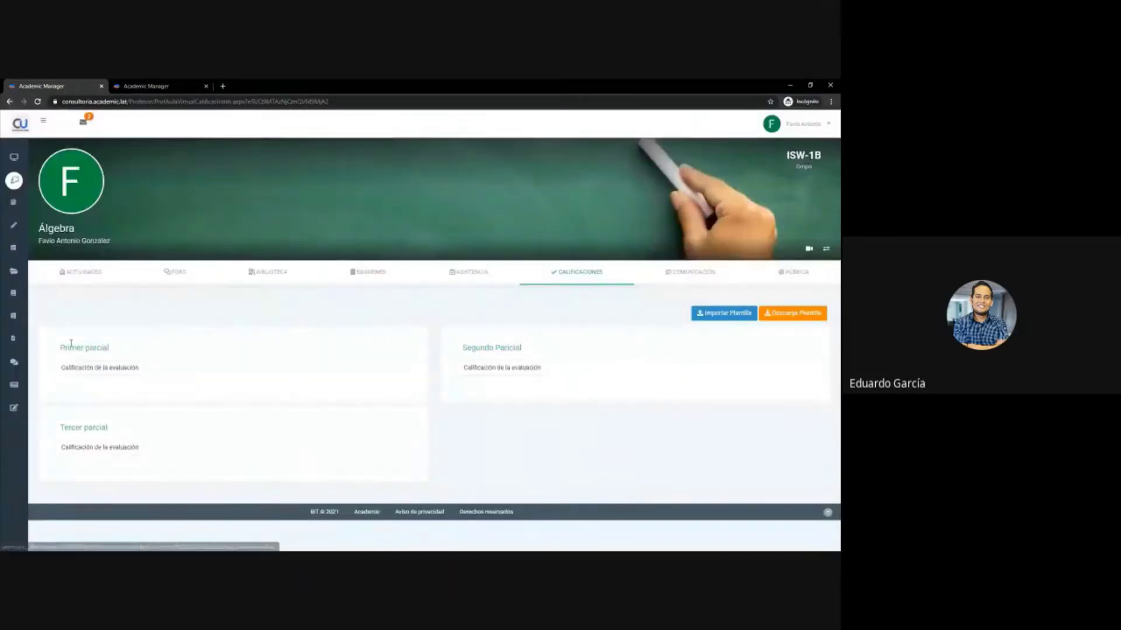
drag(54, 350, 130, 353)
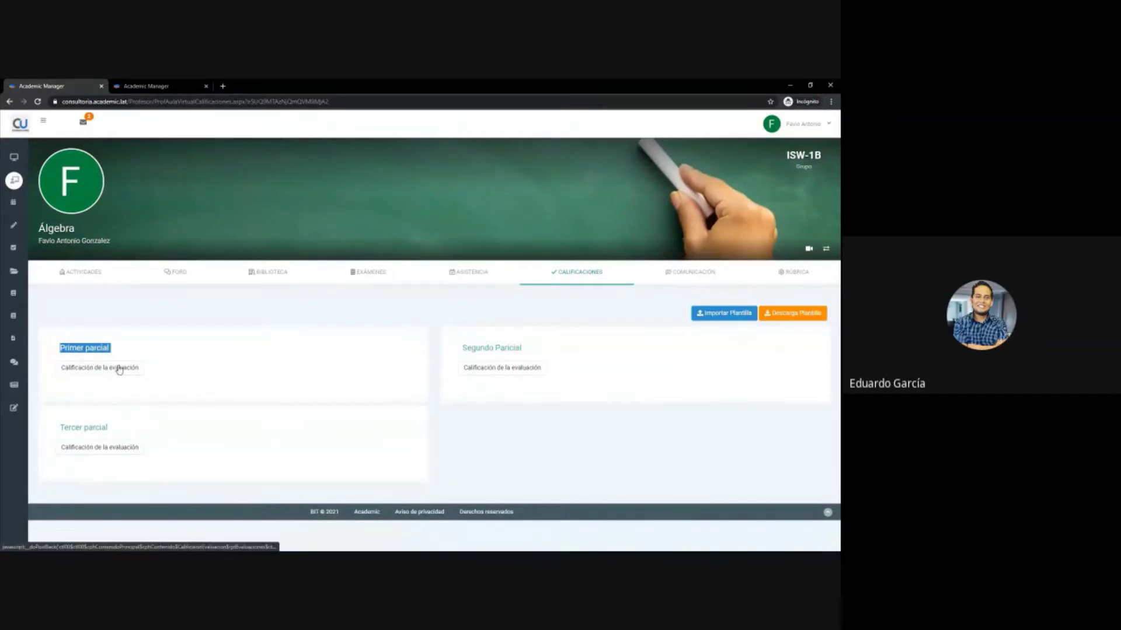
click(14, 180)
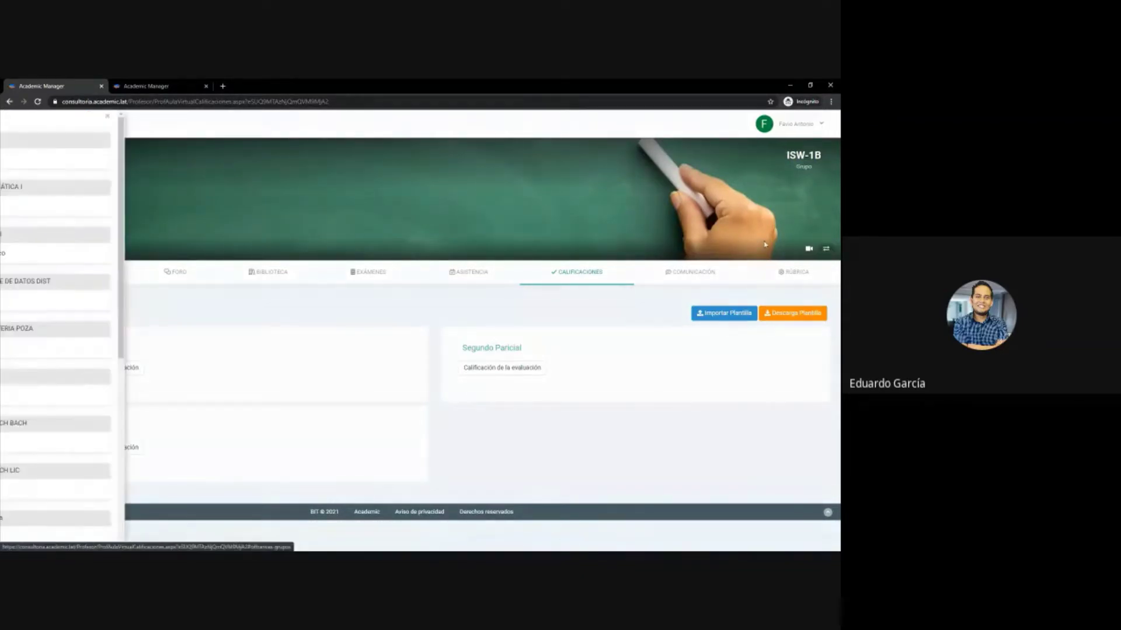
scroll(84, 373, down, 3)
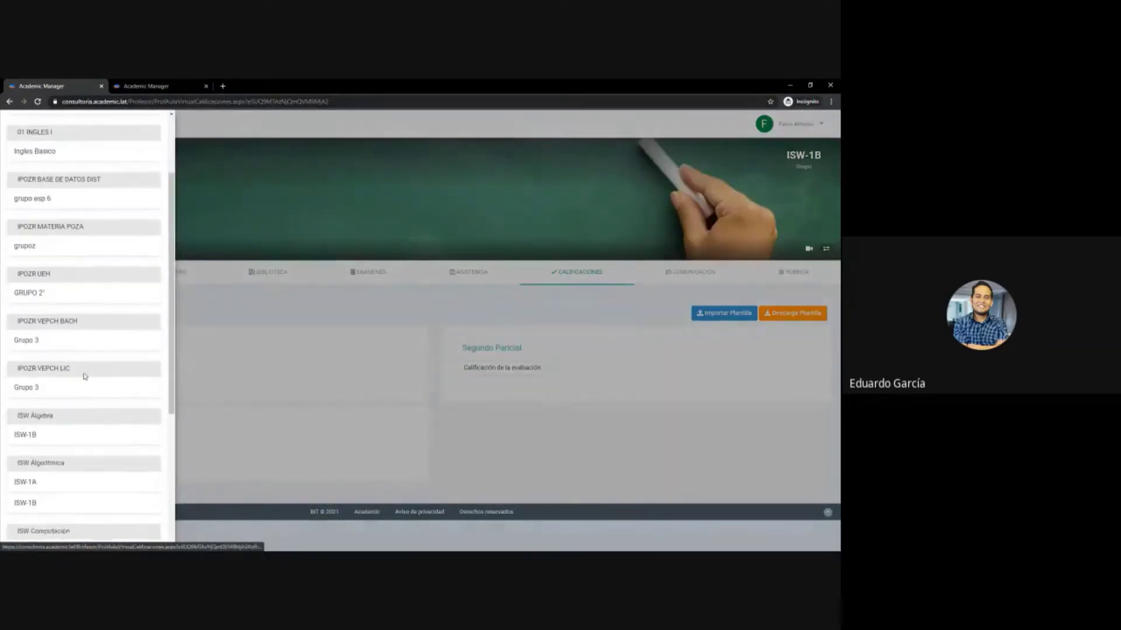
scroll(83, 376, down, 4)
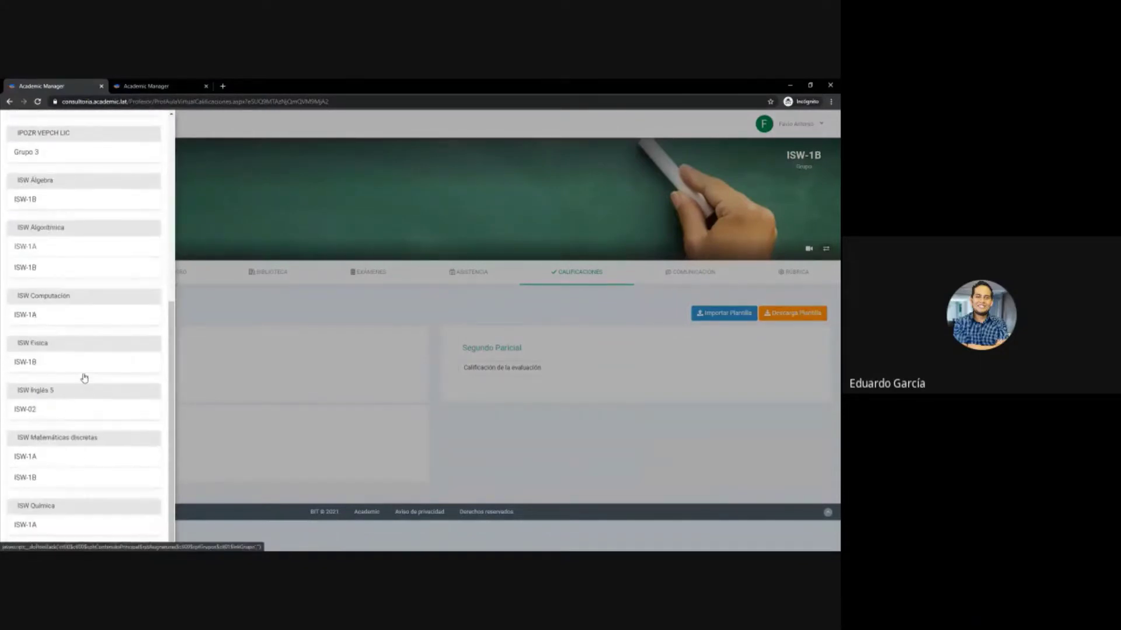
click(52, 409)
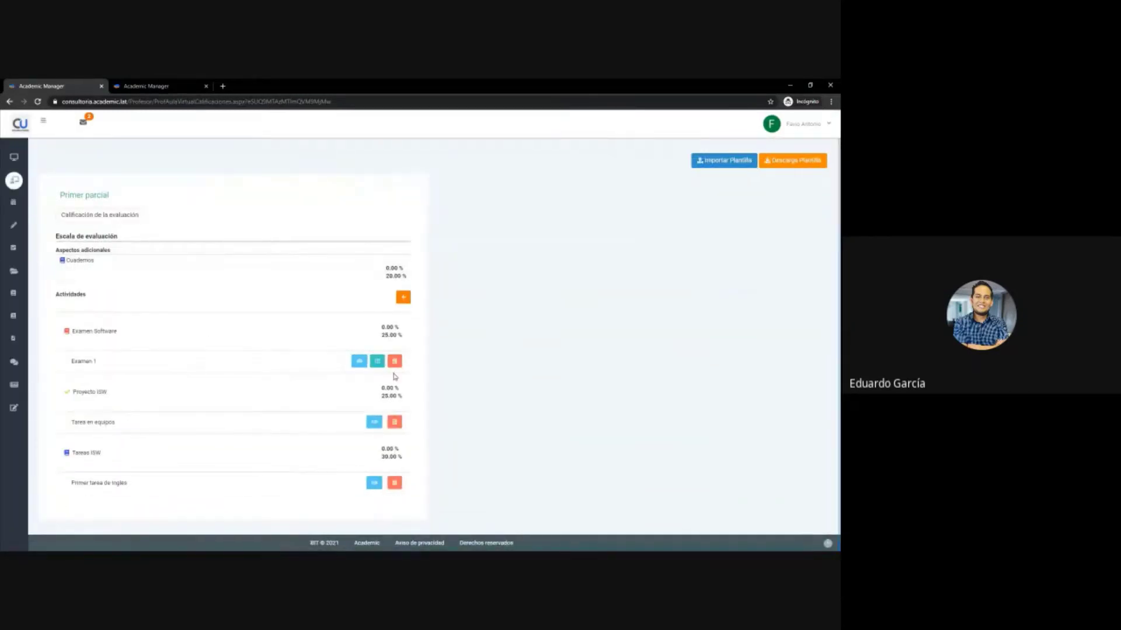
scroll(380, 359, up, 2)
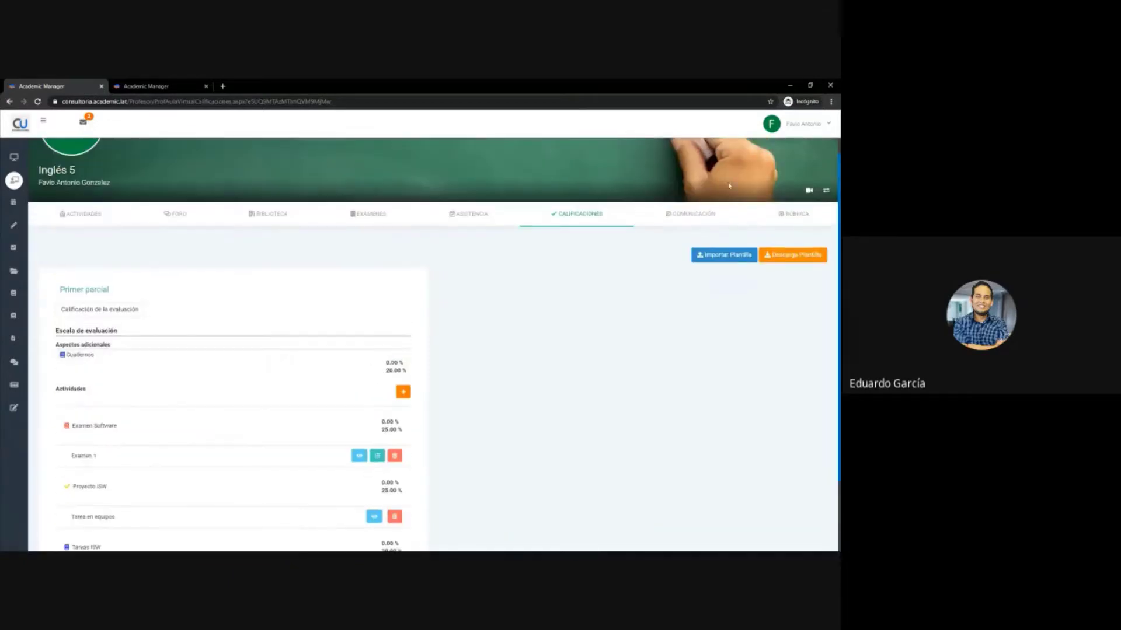
click(826, 190)
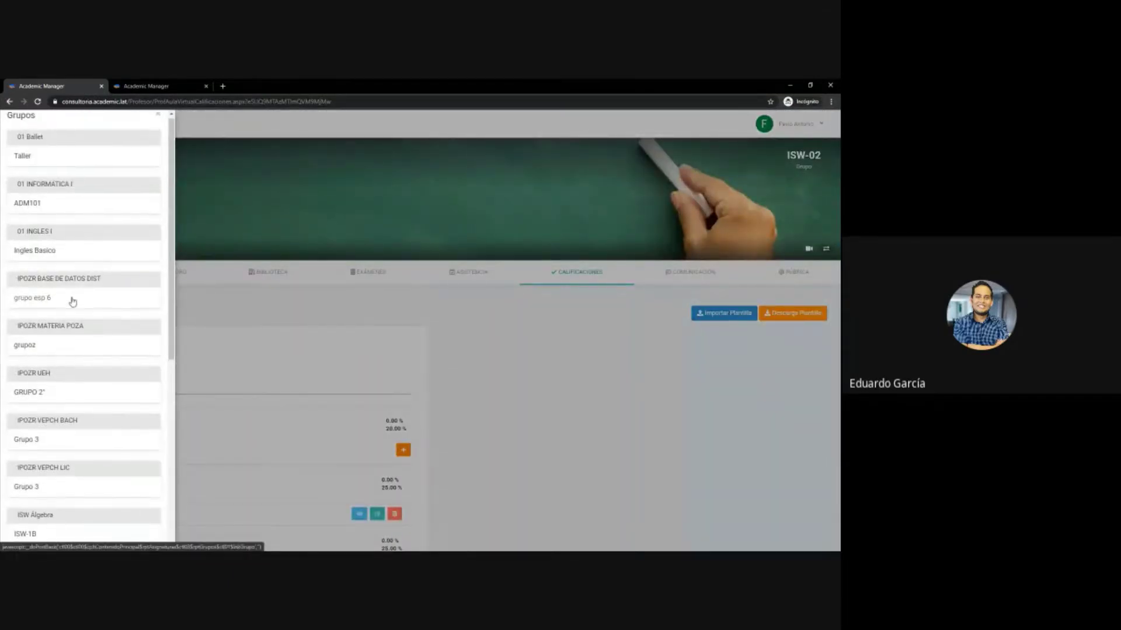
scroll(72, 302, down, 3)
click(71, 360)
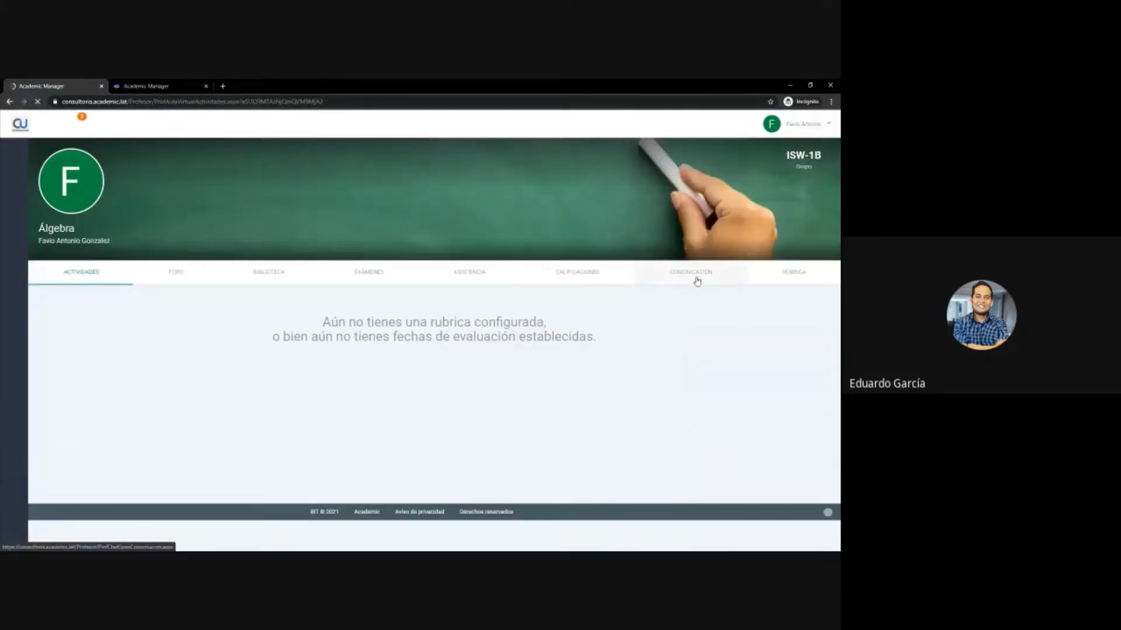
click(582, 281)
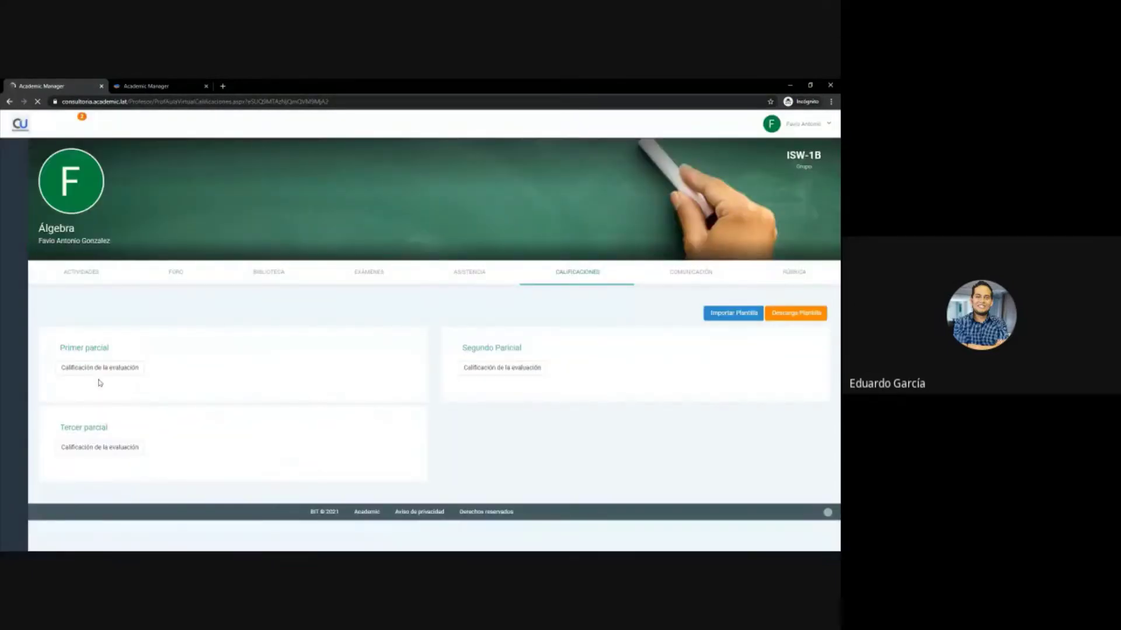
- Open Primer parcial's grade assignment window and close it again
click(94, 367)
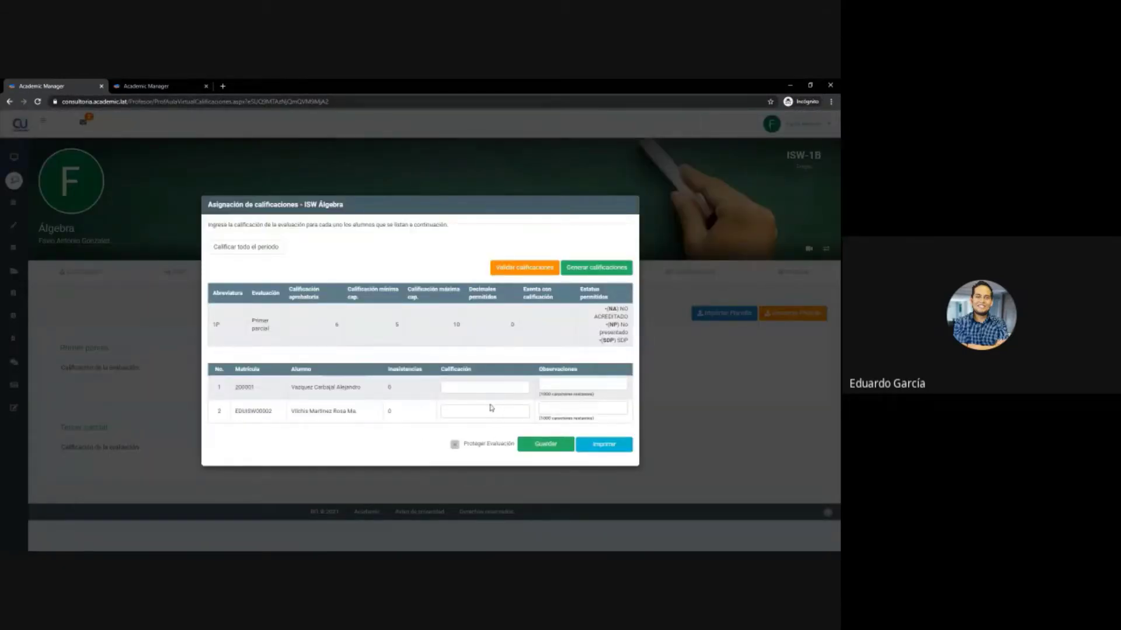
click(632, 208)
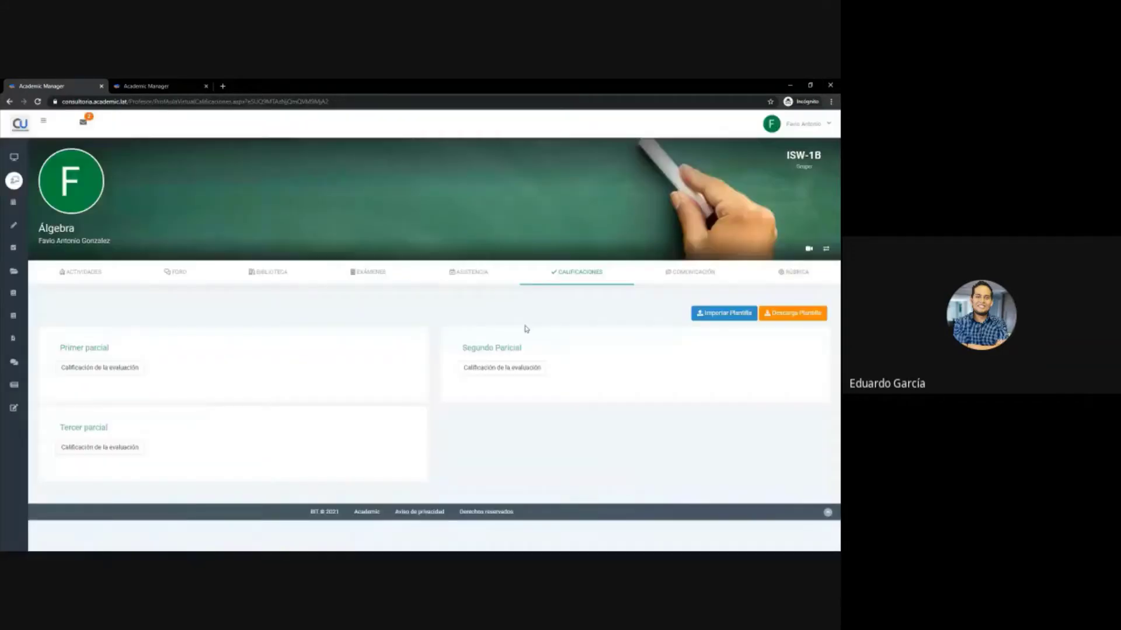
mouse_move(14, 292)
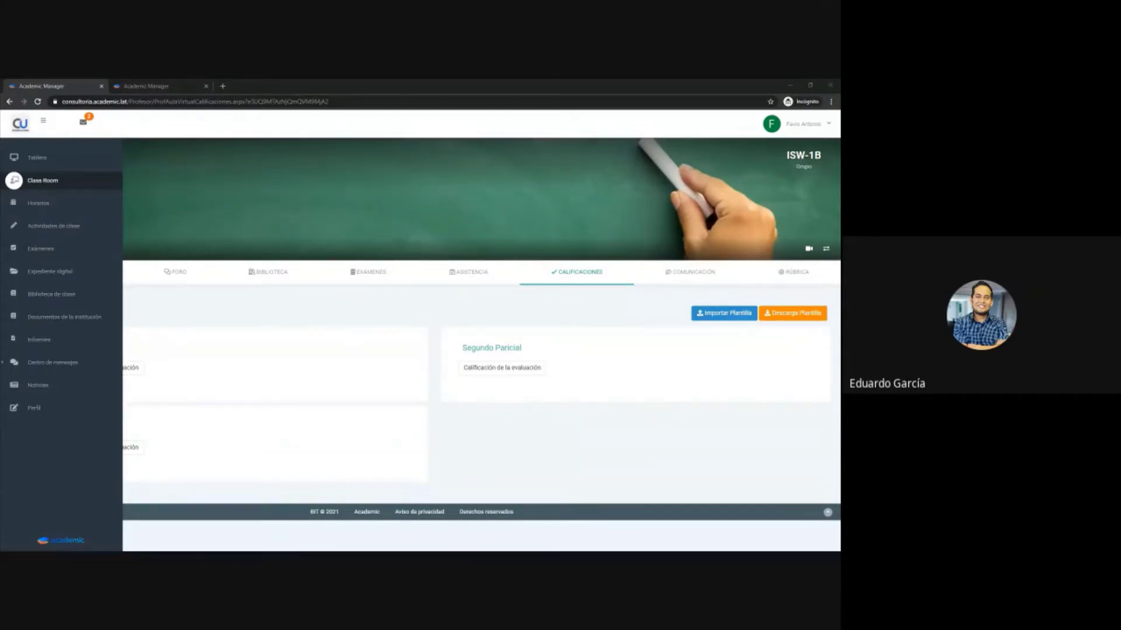
- Sign out via the user menu and go to the 'Olvidé mi contraseña' page
click(823, 125)
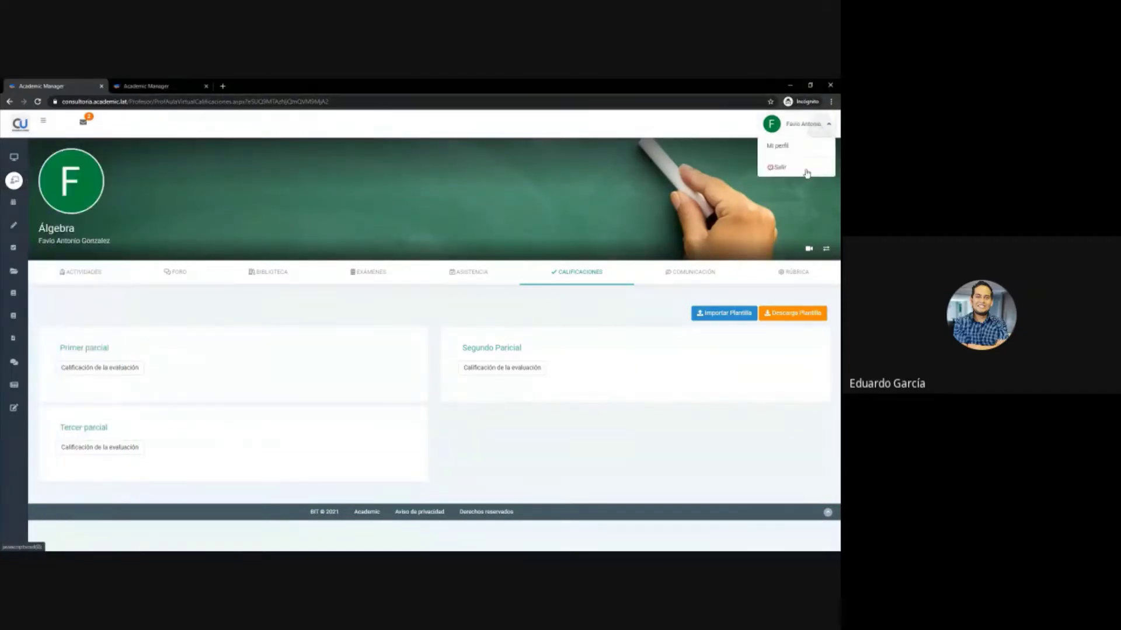
click(803, 166)
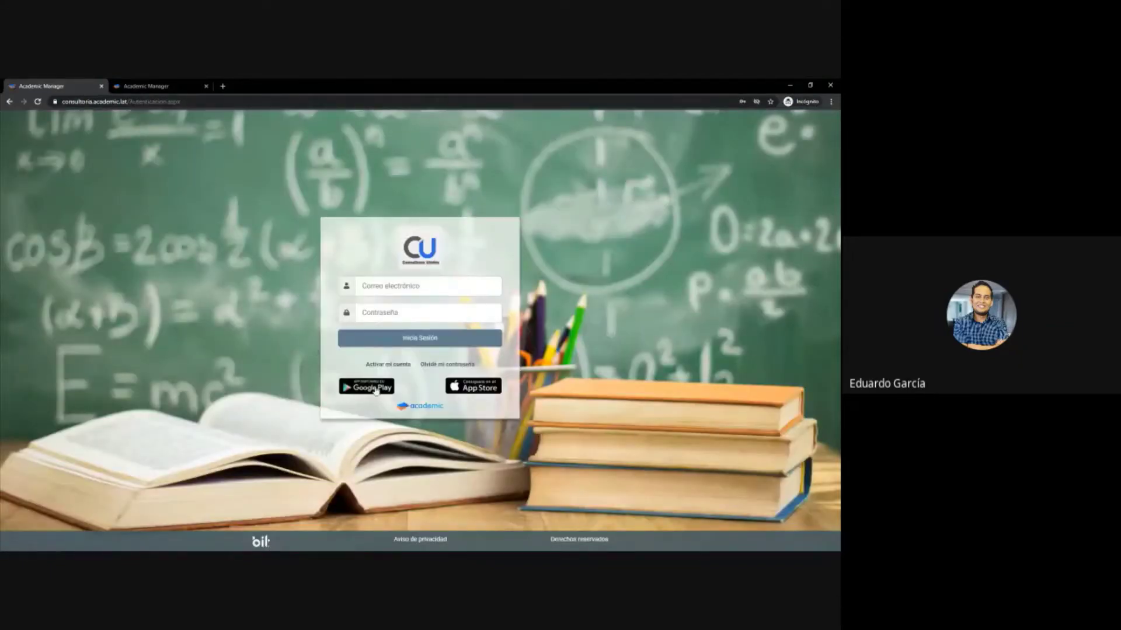
click(457, 367)
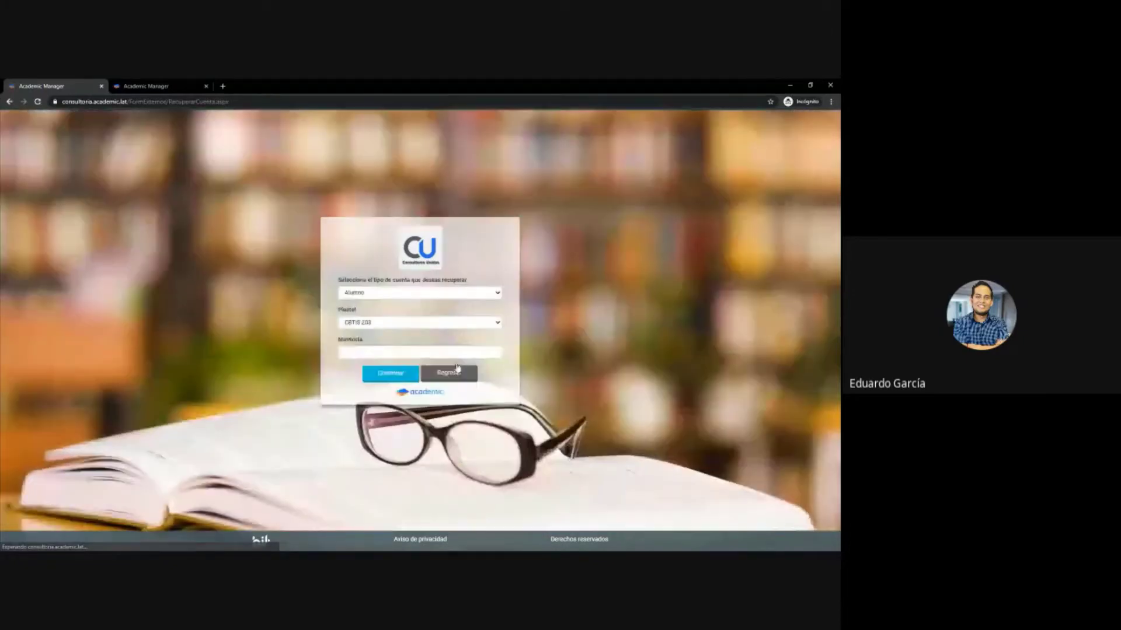
- Choose 'Administrativo o profesor' and Plantel UNIVERSIDAD DEL ESTADO DE MÉXICO, then focus the email field
click(419, 292)
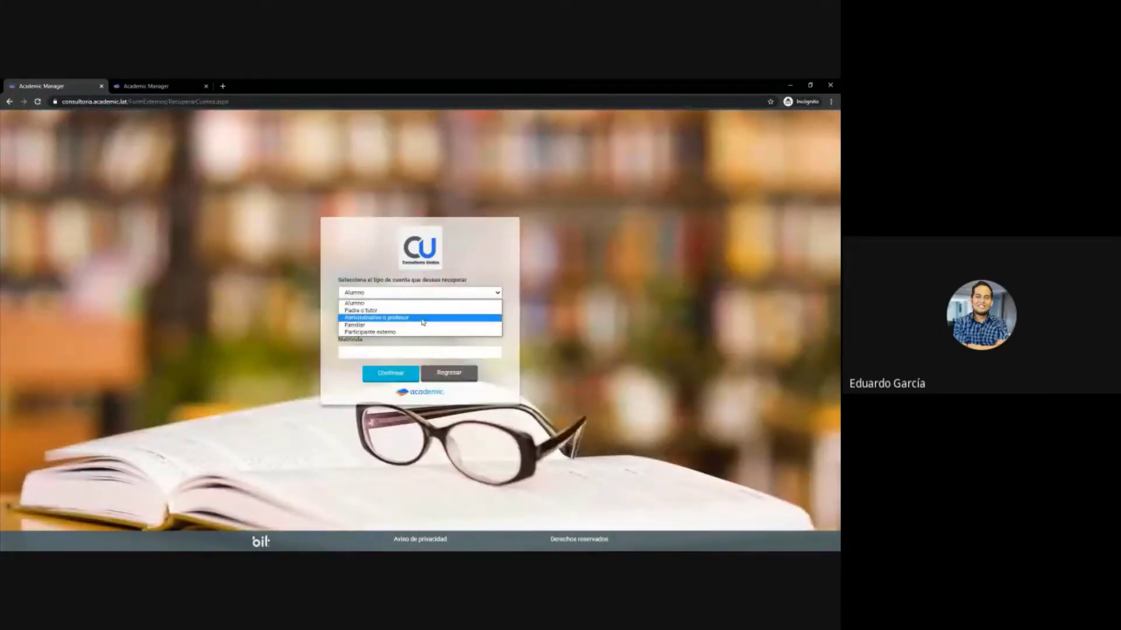
click(422, 319)
click(385, 324)
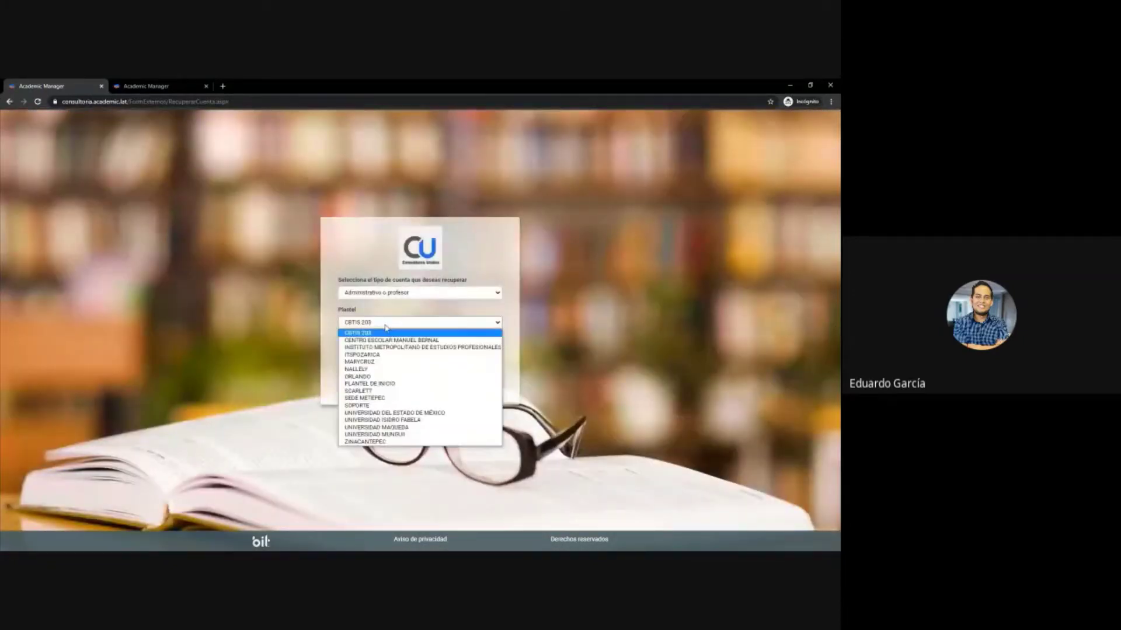
click(403, 412)
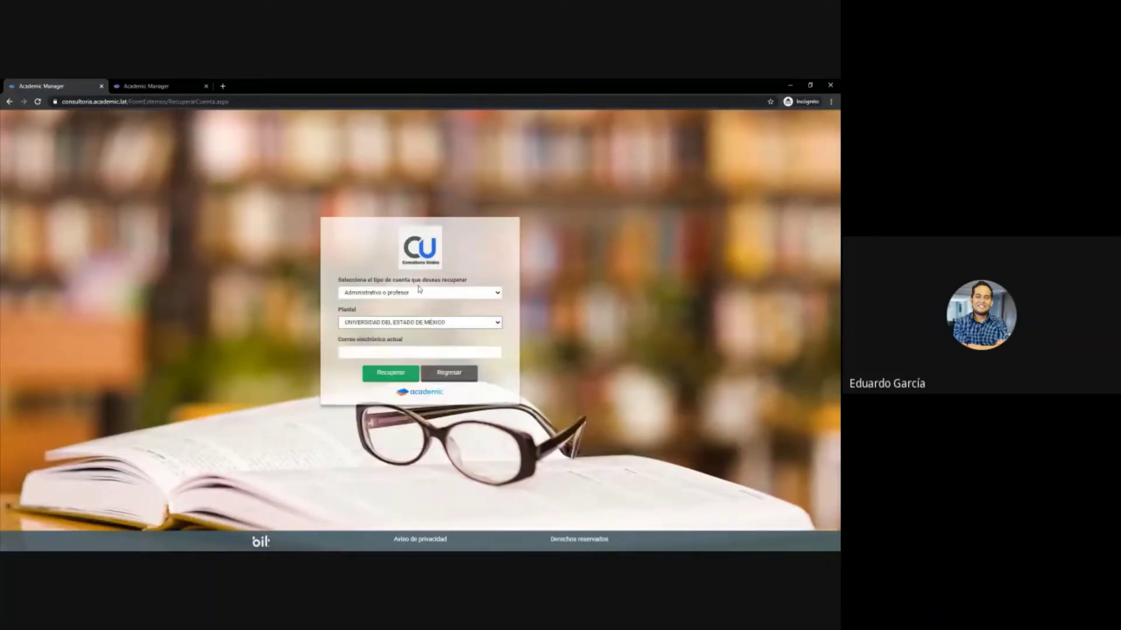
click(444, 352)
click(603, 355)
- Go back to the login screen and sign in with the teacher's email and password
click(464, 377)
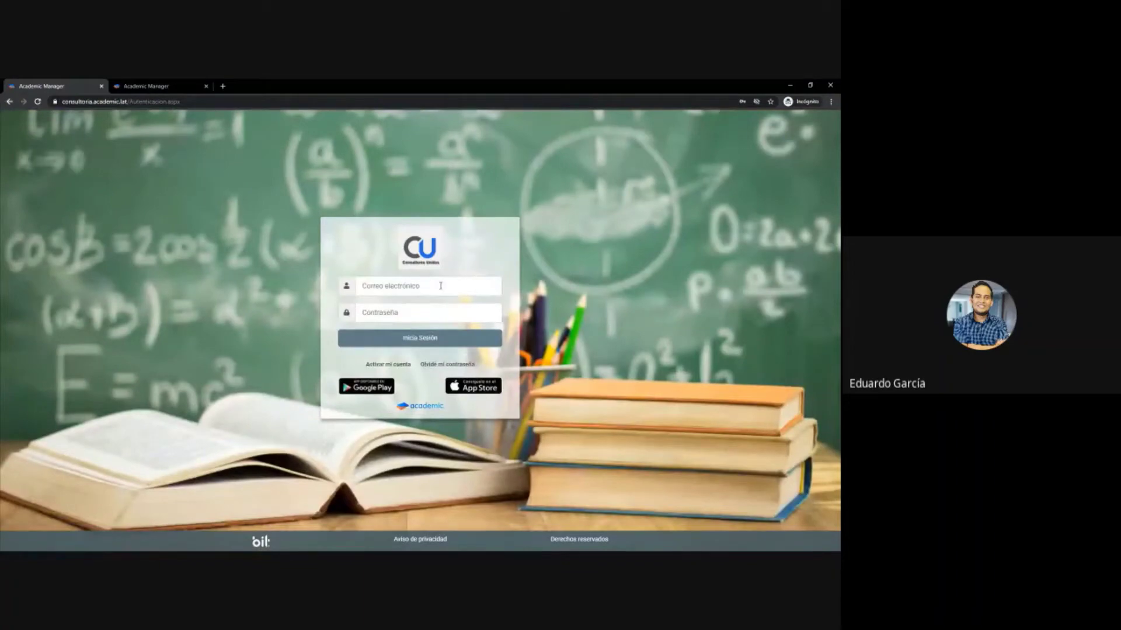
click(443, 286)
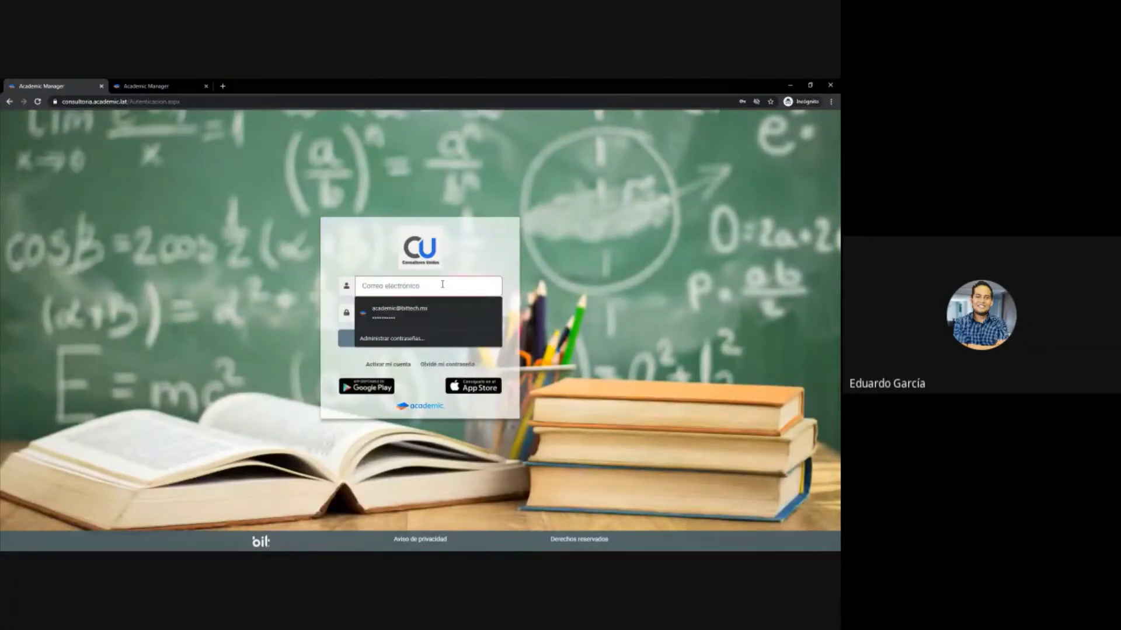
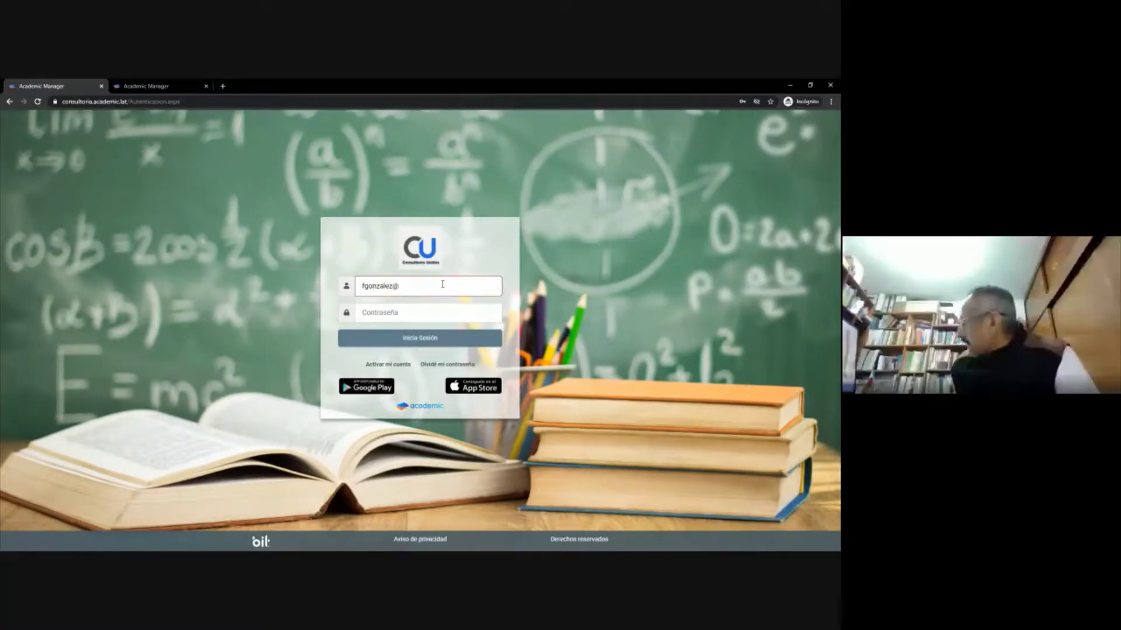
key(Tab)
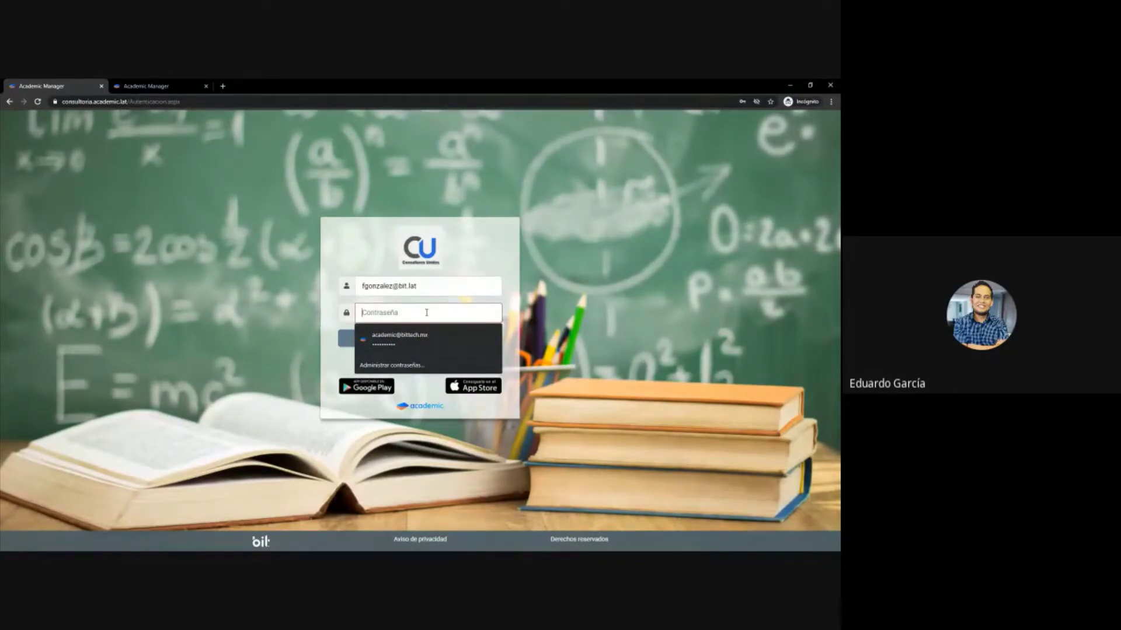
text(••••)
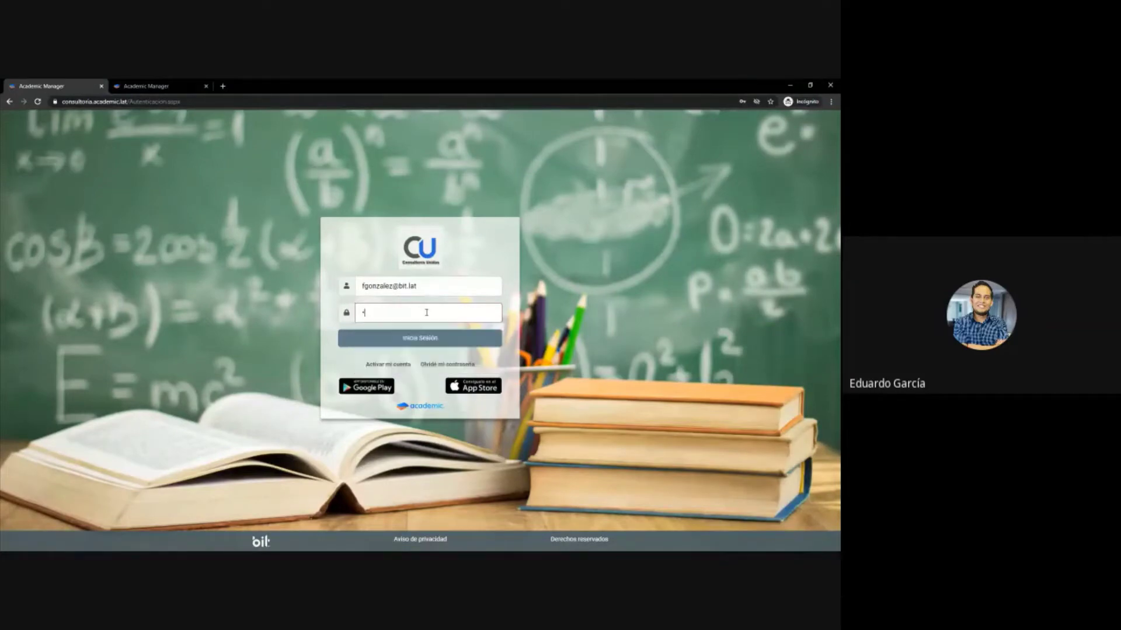
key(Return)
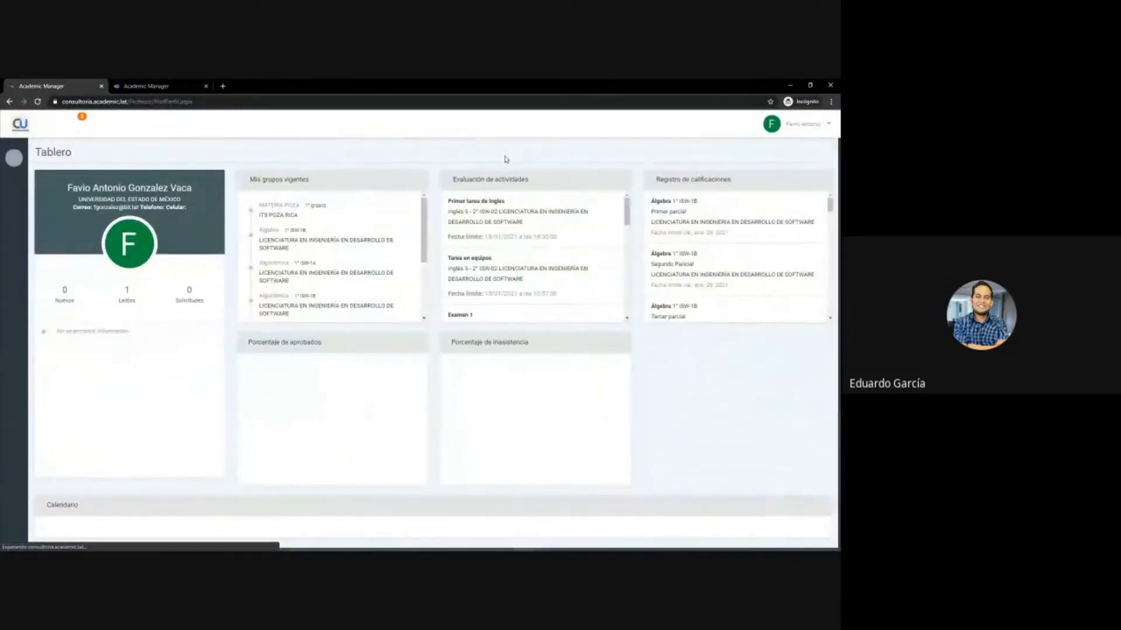
mouse_move(4, 363)
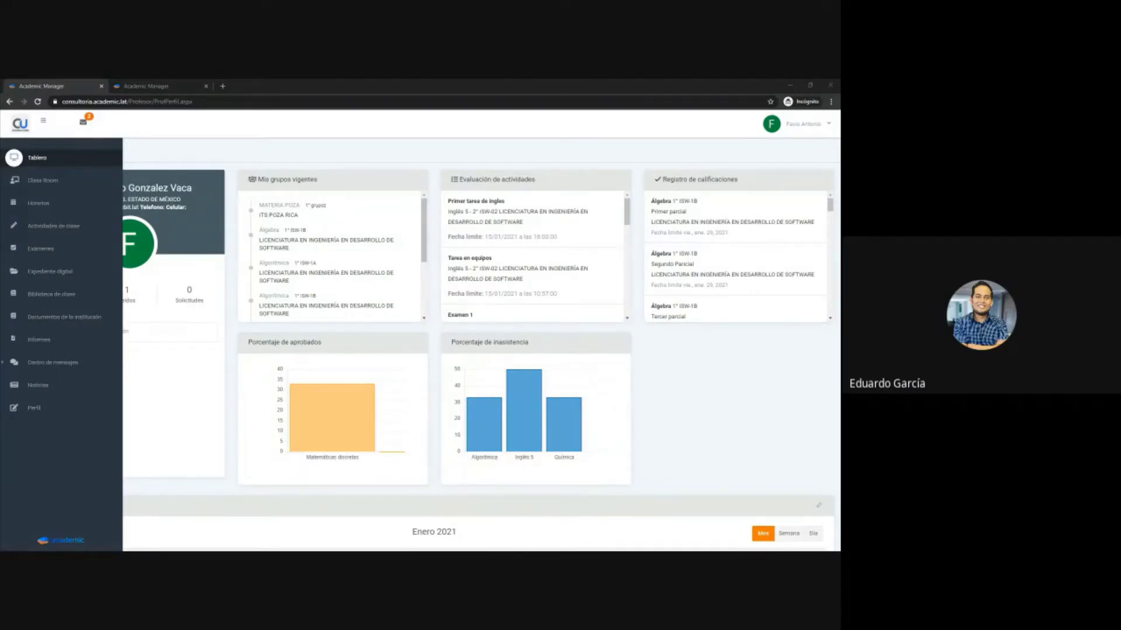
click(266, 102)
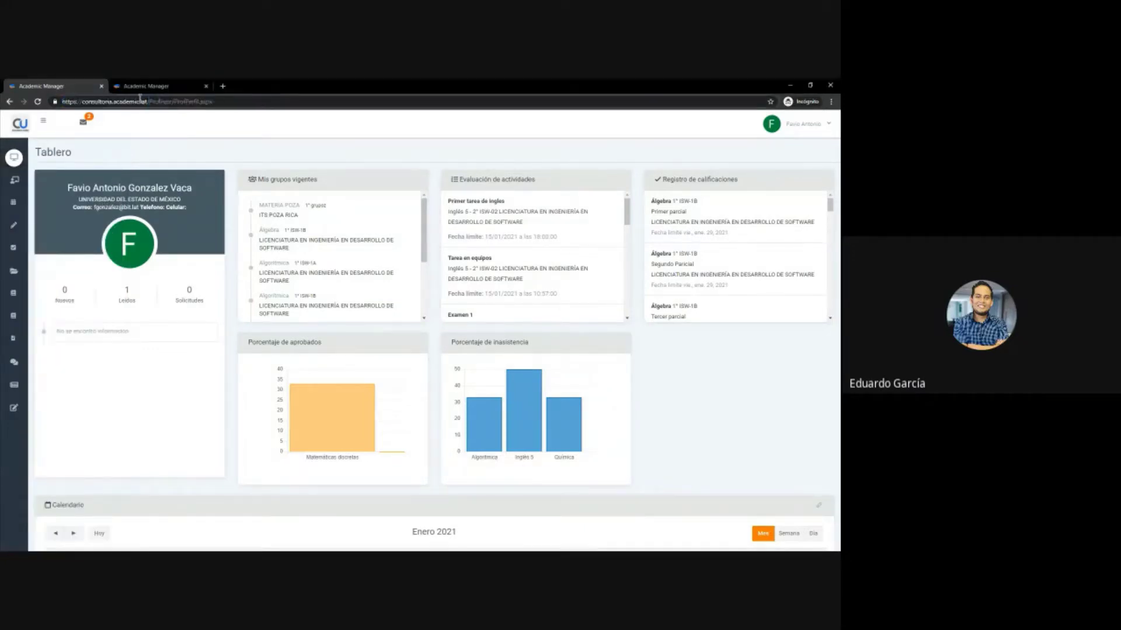
double_click(161, 101)
mouse_move(15, 175)
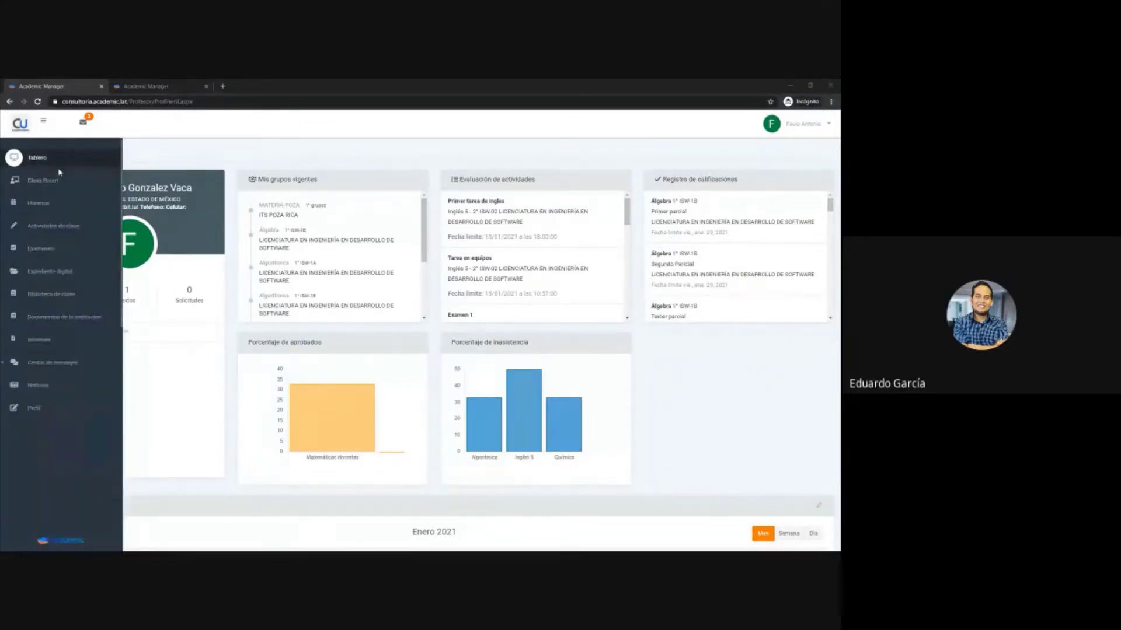
click(45, 216)
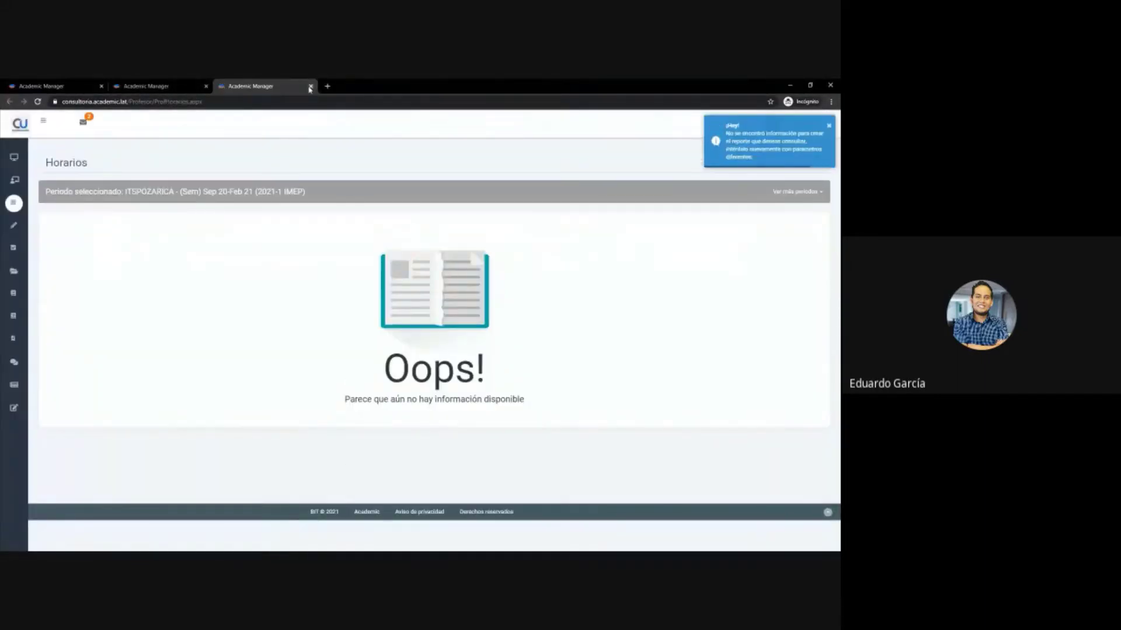
click(310, 86)
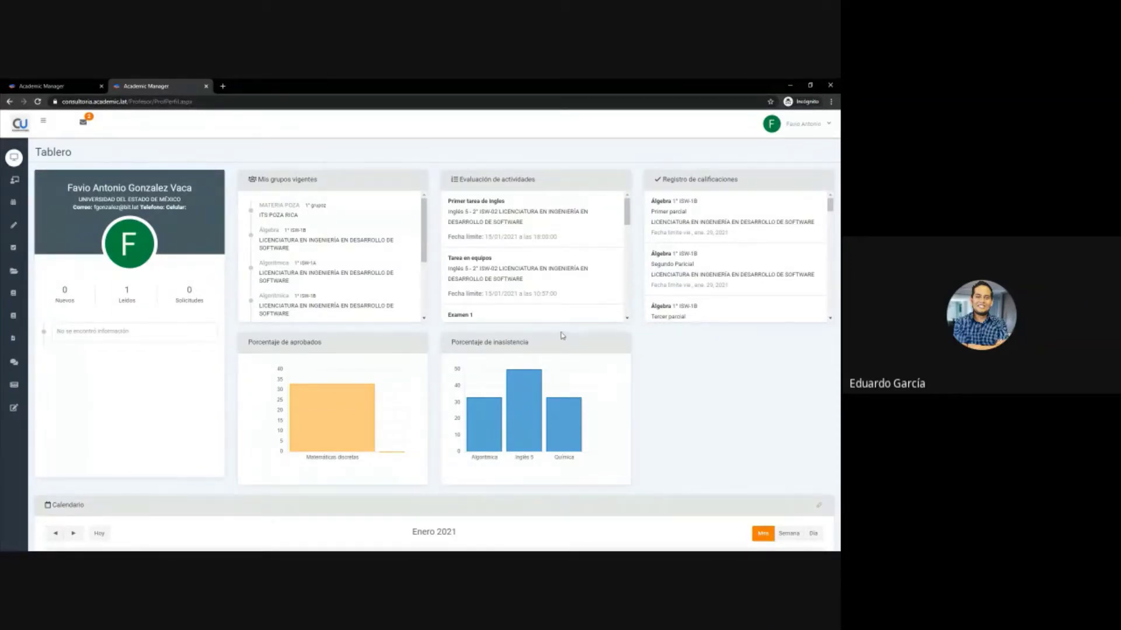
- Dismiss the account menu and close the extra second portal tab
mouse_move(2, 362)
click(804, 124)
click(319, 146)
click(175, 87)
click(206, 86)
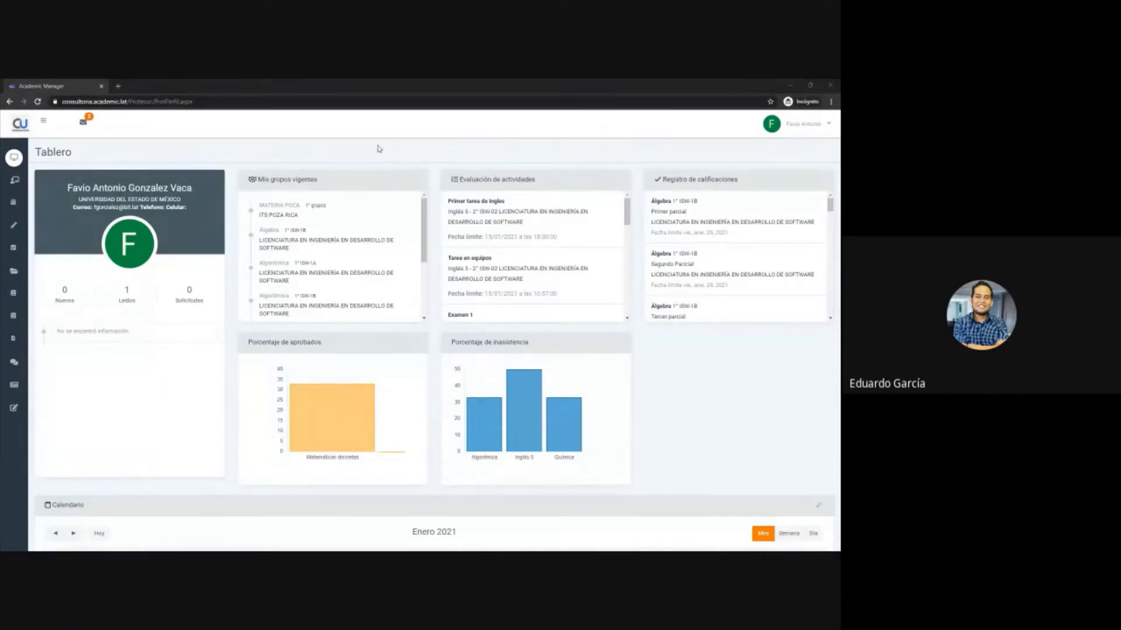
- Highlight the profile card's contact details, then list the notices marked Leídos
drag(65, 188, 195, 211)
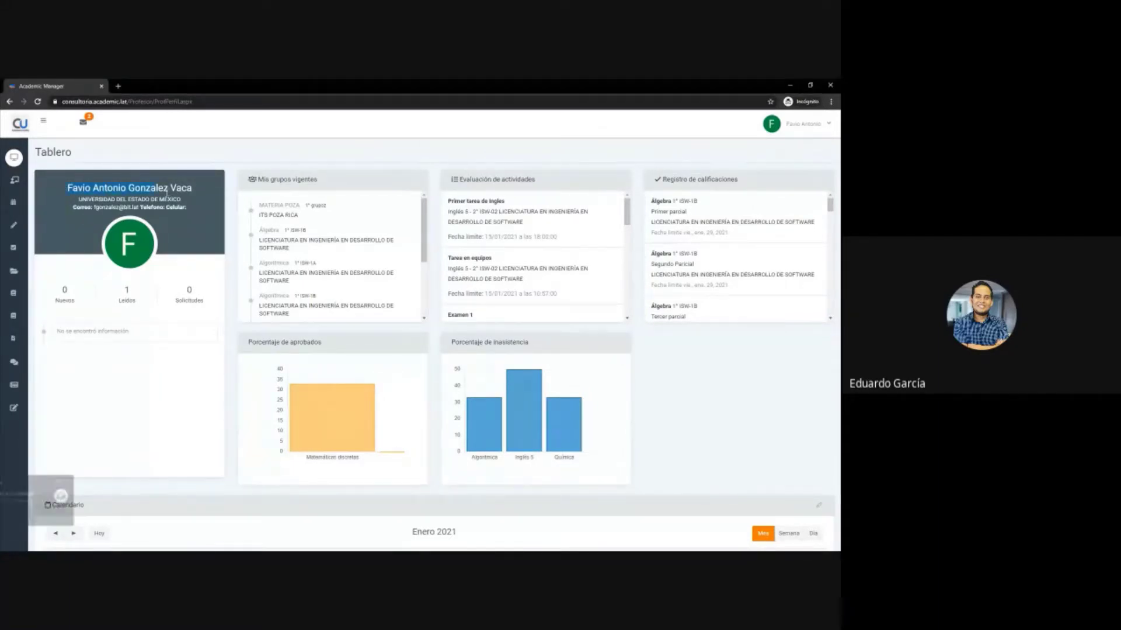
click(192, 212)
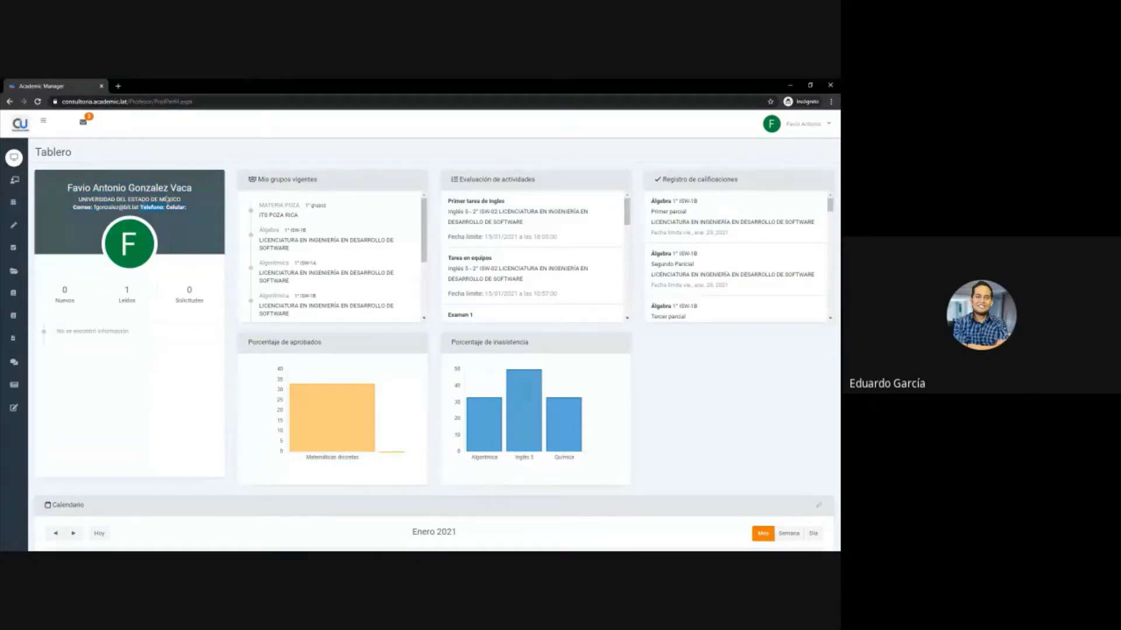
drag(140, 208, 164, 209)
click(168, 207)
mouse_move(4, 361)
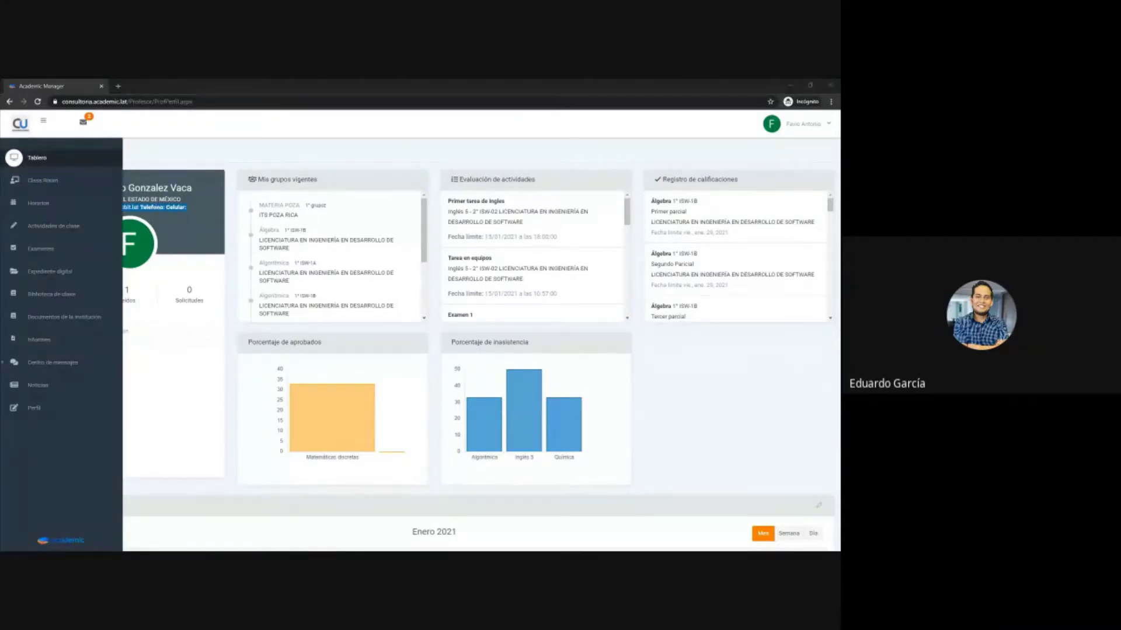
click(283, 165)
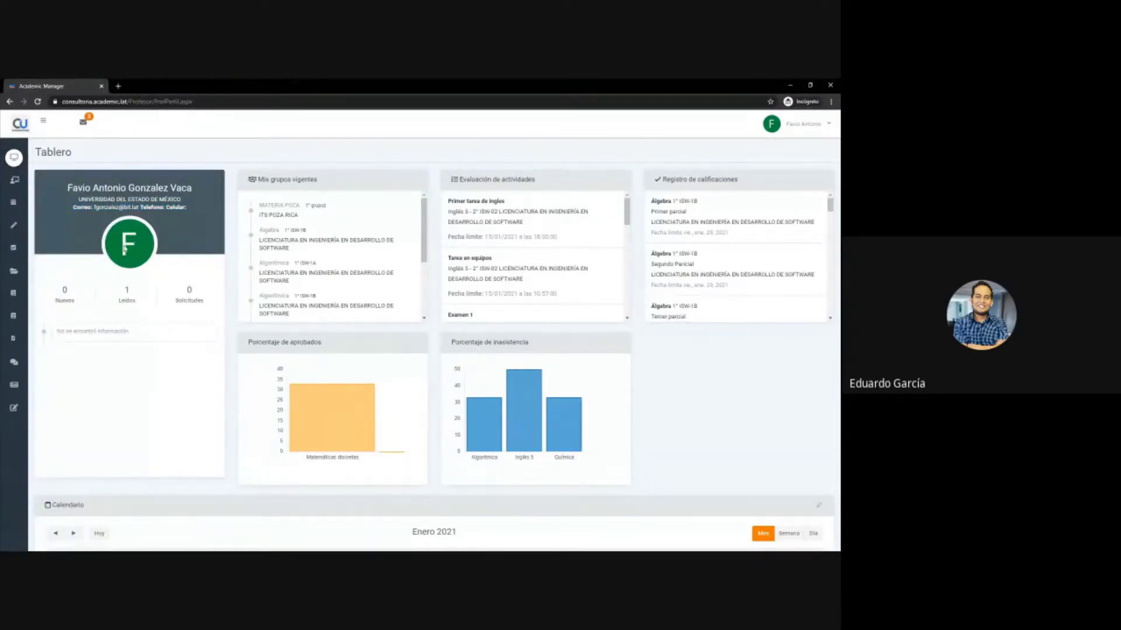
click(128, 301)
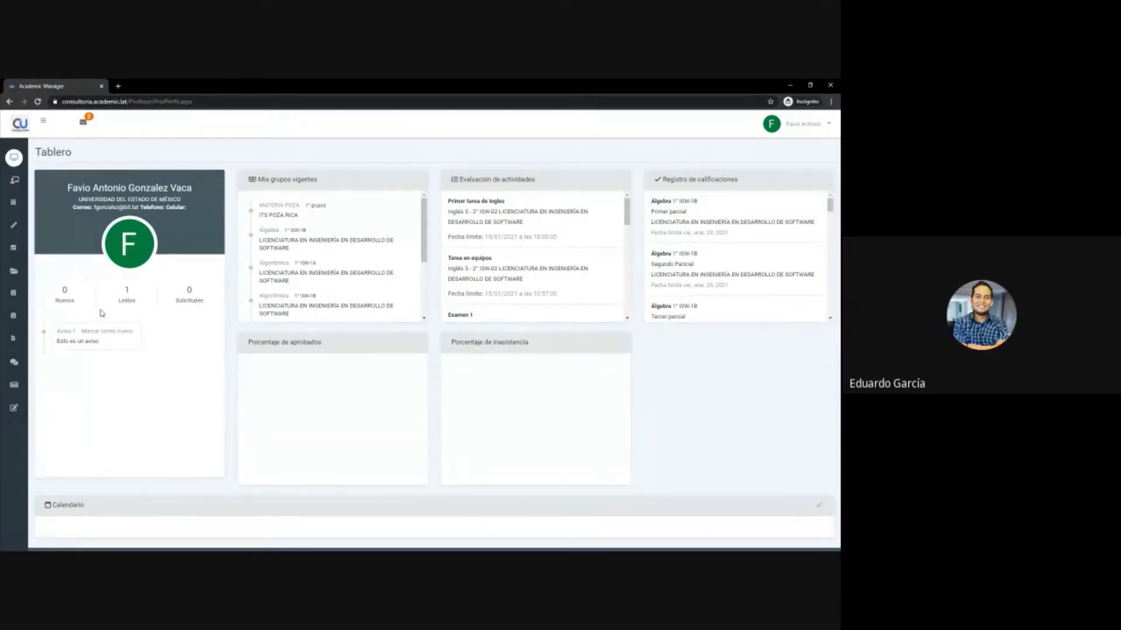
- Open the Mi perfil page from the user account menu
click(801, 125)
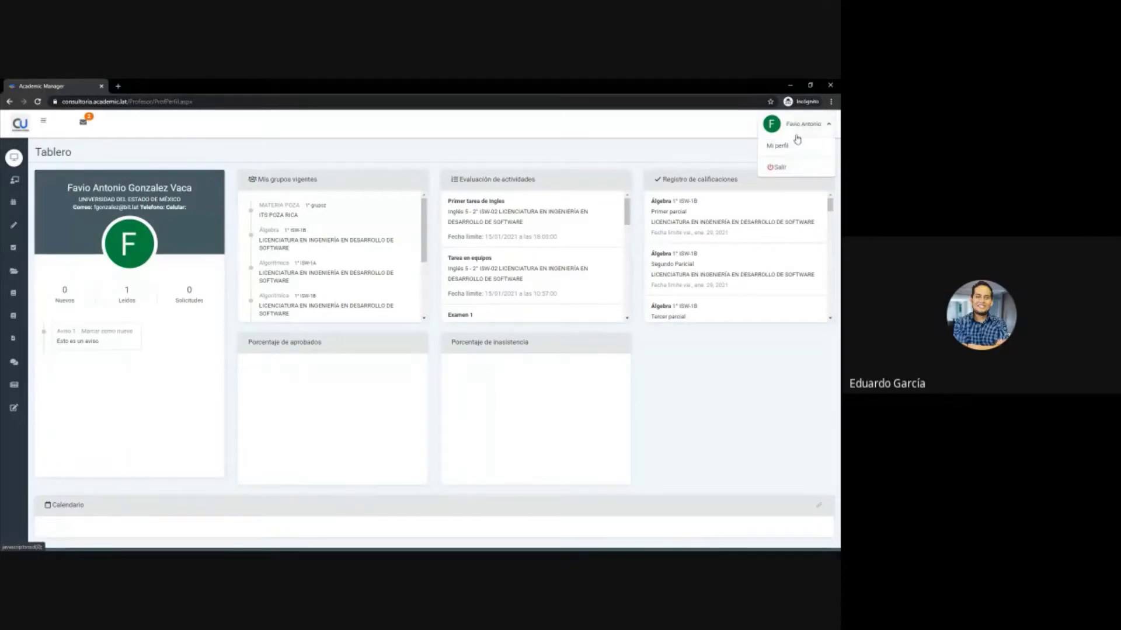
right_click(786, 146)
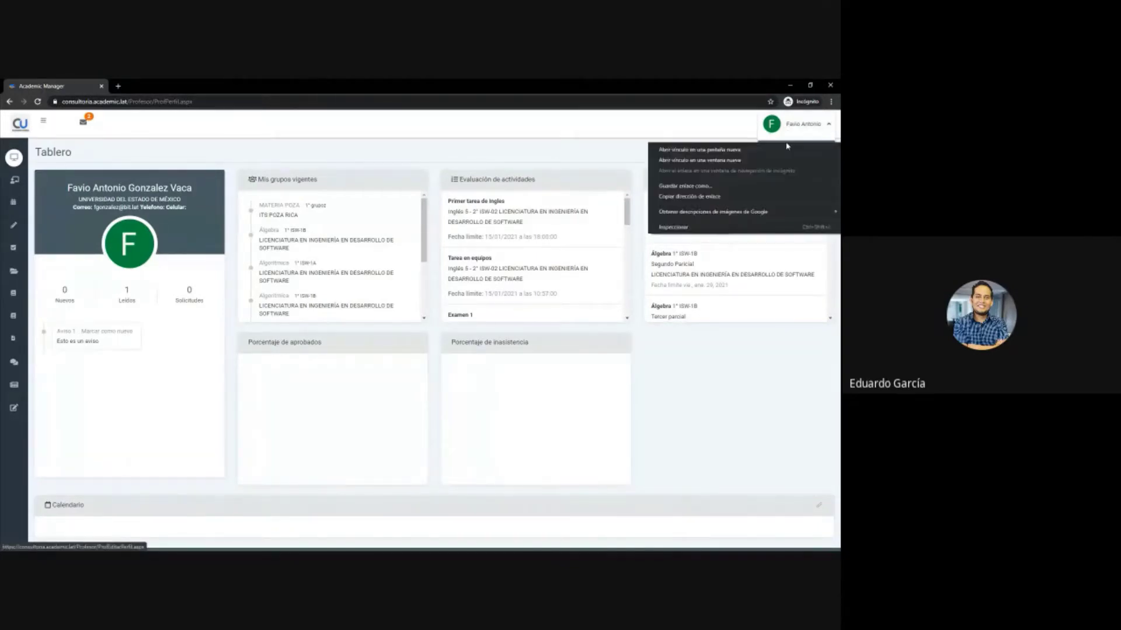
click(587, 145)
key(Return)
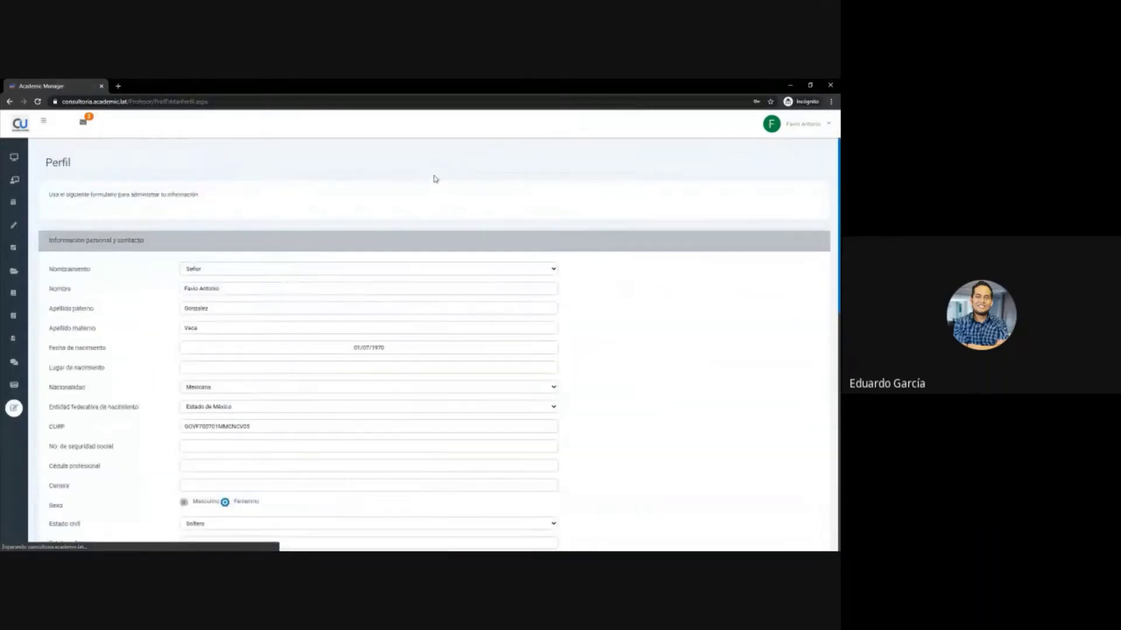
- Scroll through the Perfil form's personal, contact, password and photo sections
scroll(216, 236, down, 1)
scroll(215, 236, down, 1)
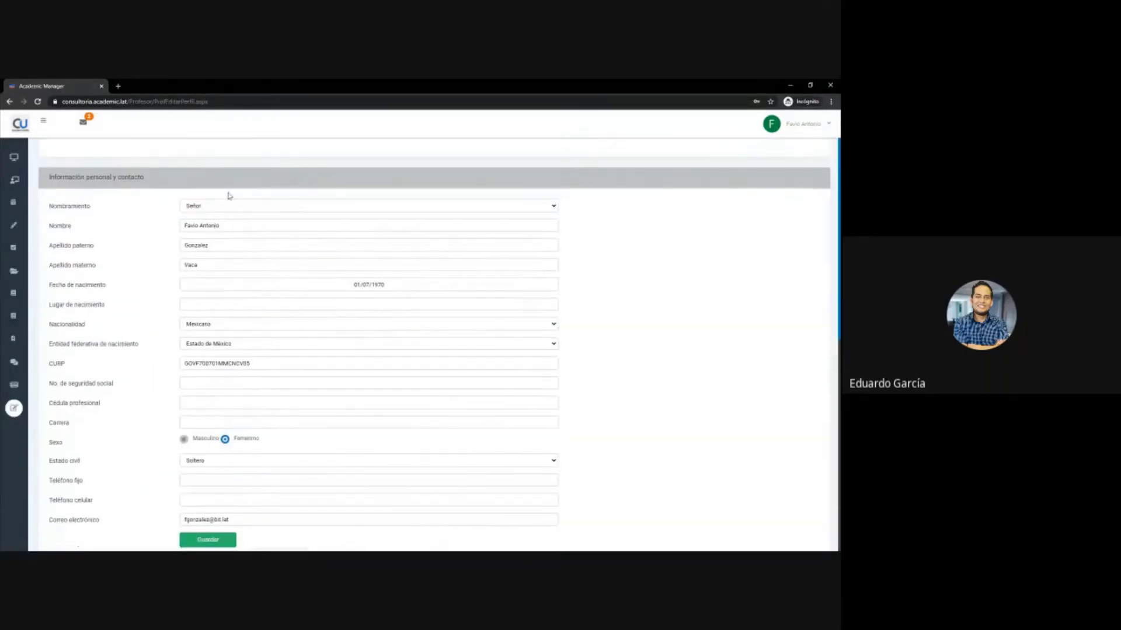
mouse_move(15, 351)
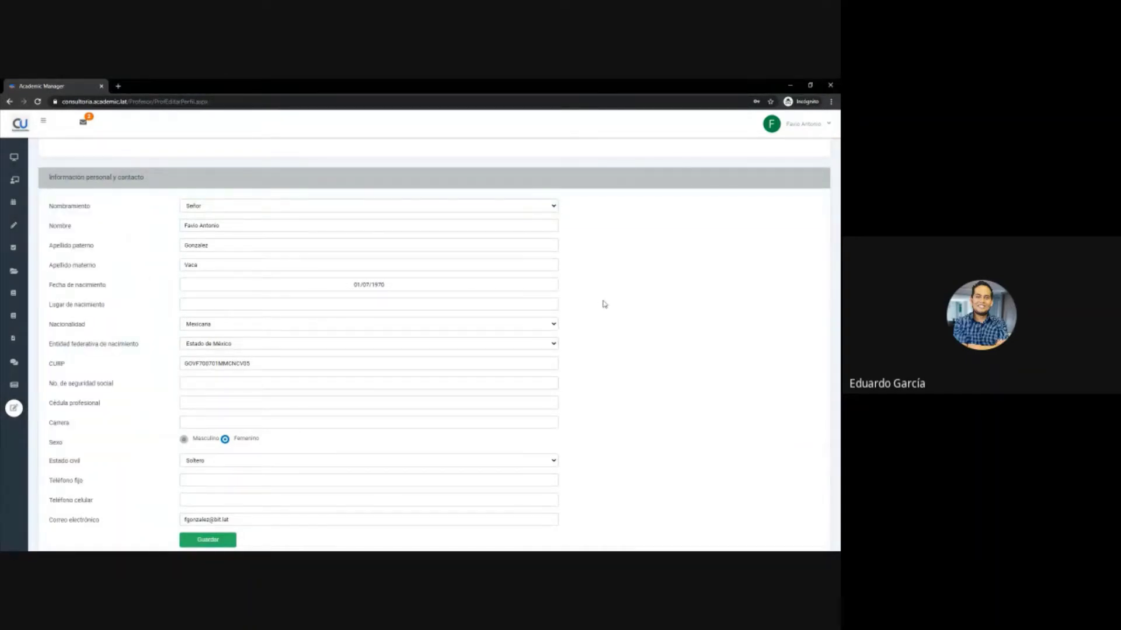
scroll(605, 304, down, 2)
scroll(603, 302, down, 5)
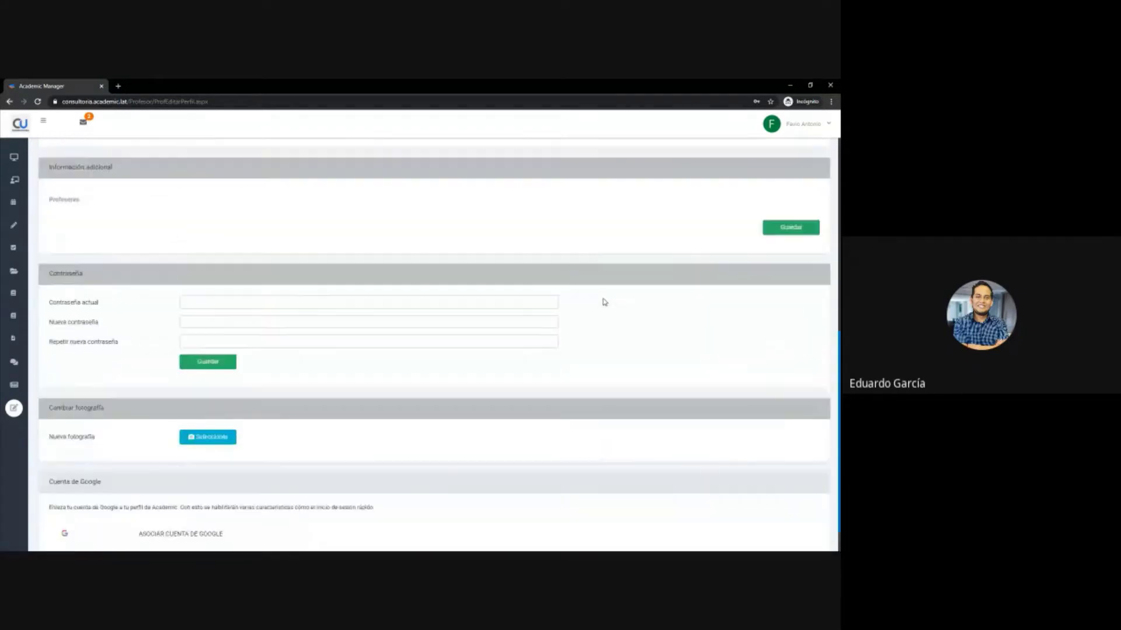
scroll(229, 371, down, 1)
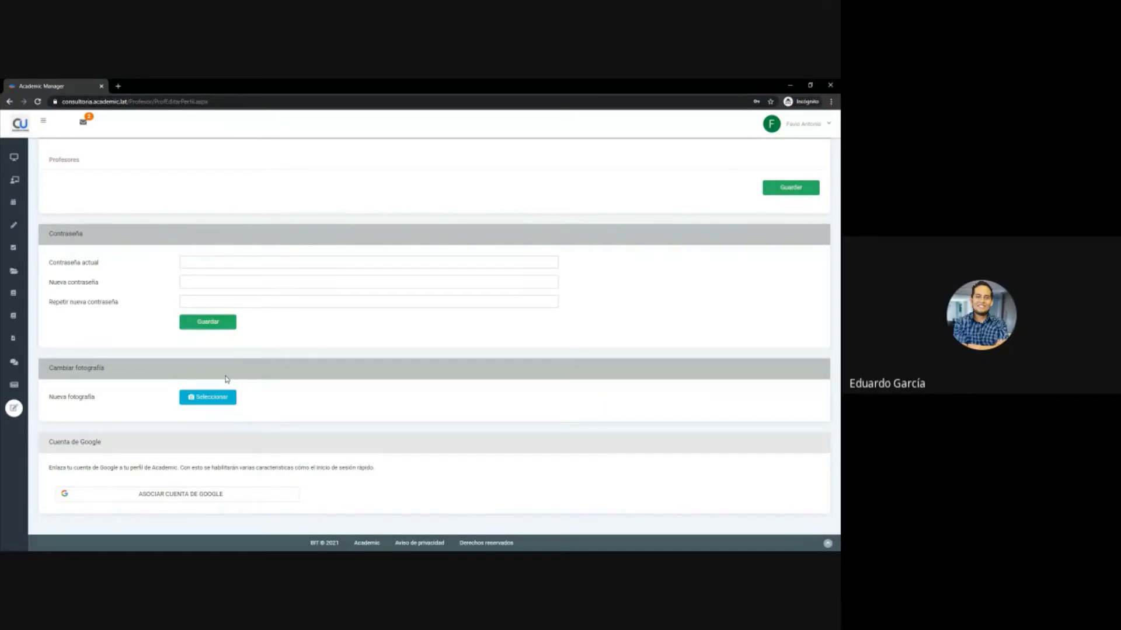
scroll(227, 380, up, 8)
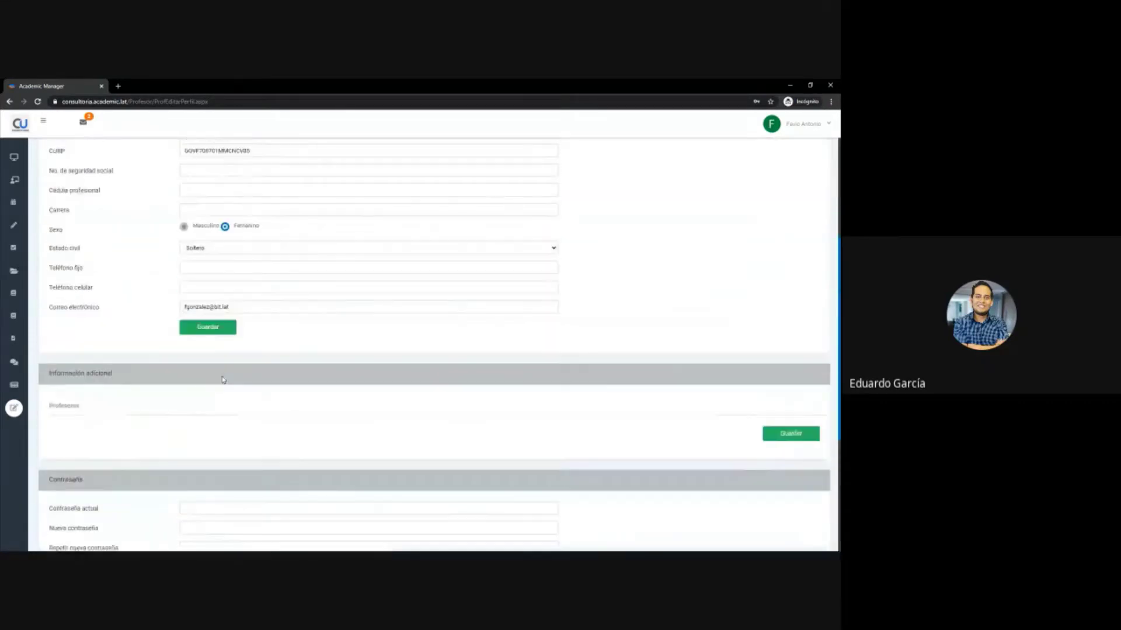
scroll(222, 376, up, 2)
scroll(221, 379, down, 4)
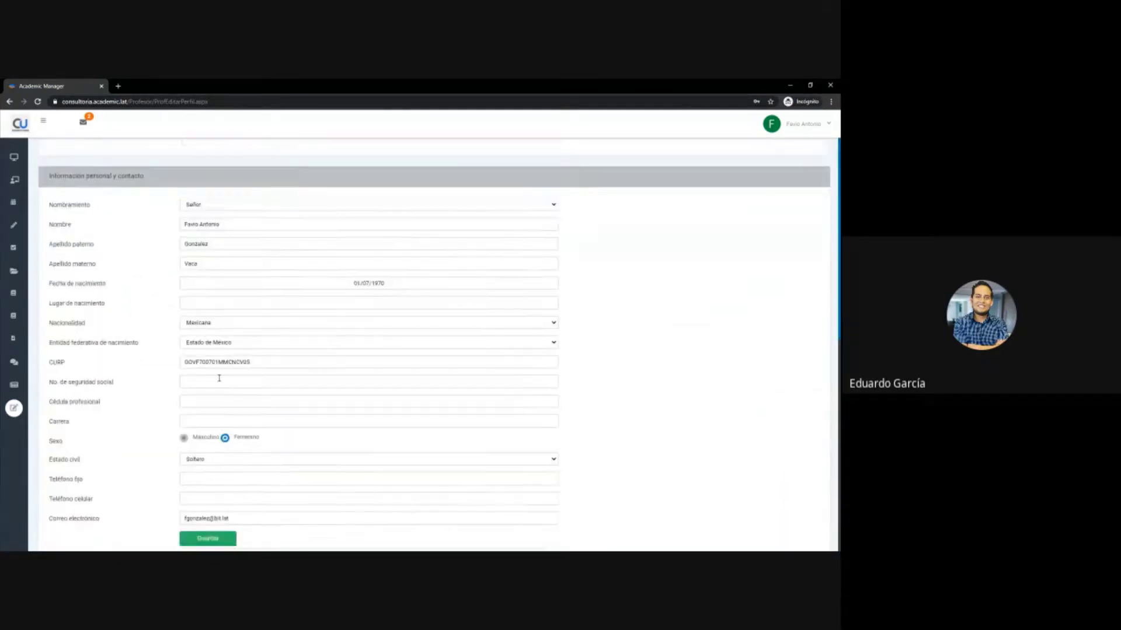
scroll(220, 381, up, 1)
scroll(220, 381, down, 5)
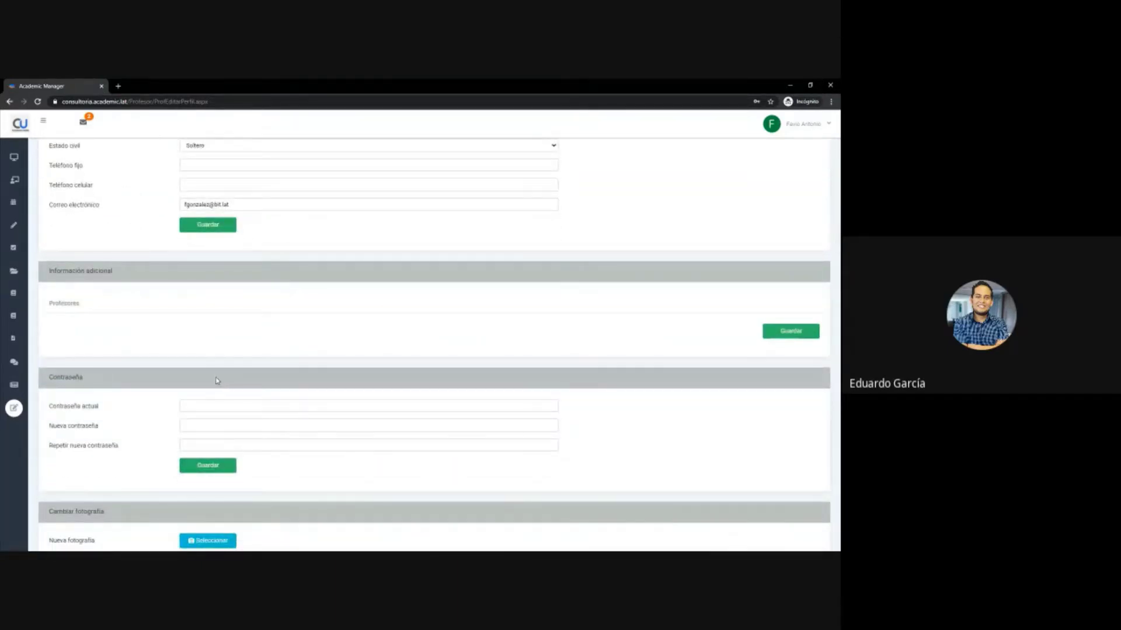
scroll(214, 370, up, 3)
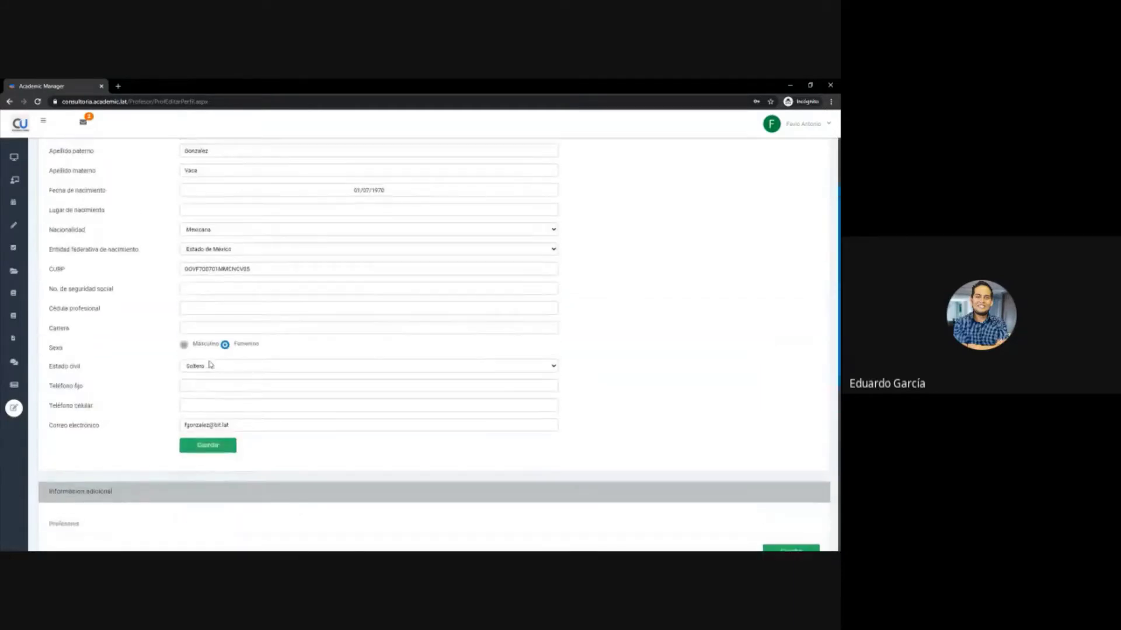
scroll(211, 365, up, 2)
scroll(211, 365, down, 6)
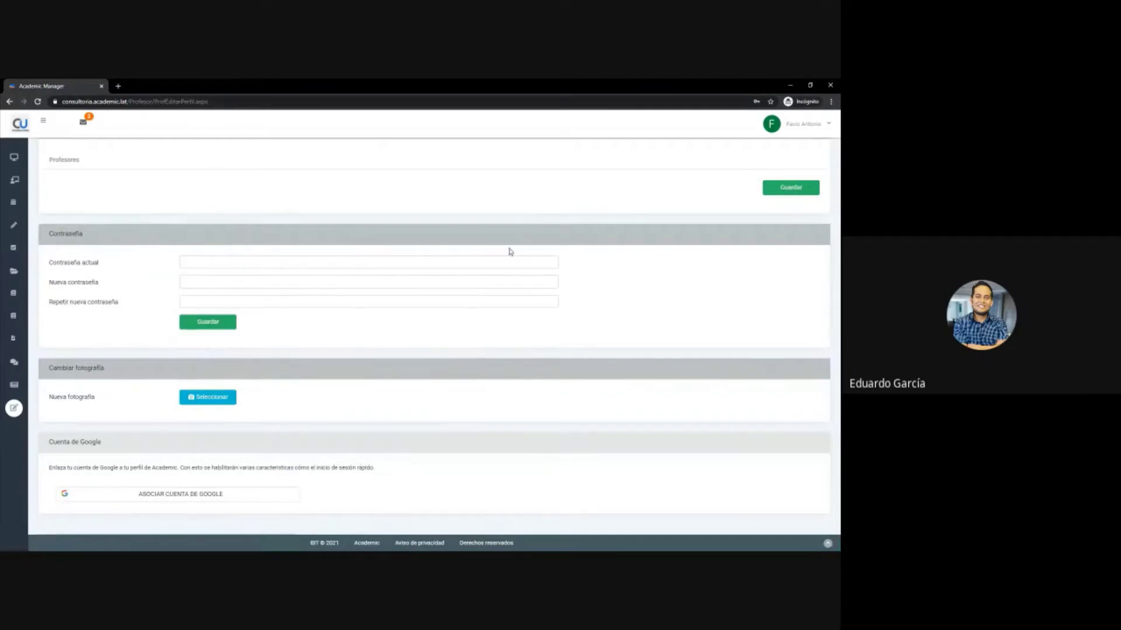
scroll(508, 250, up, 8)
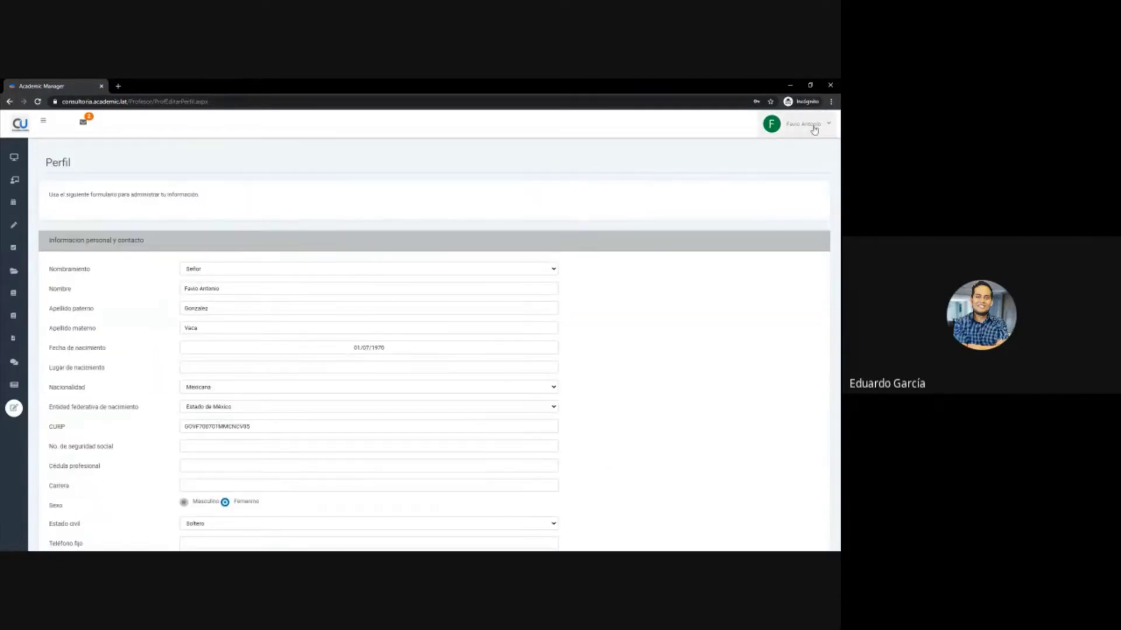
- Reopen the account menu and choose Salir to leave the profile page
click(815, 127)
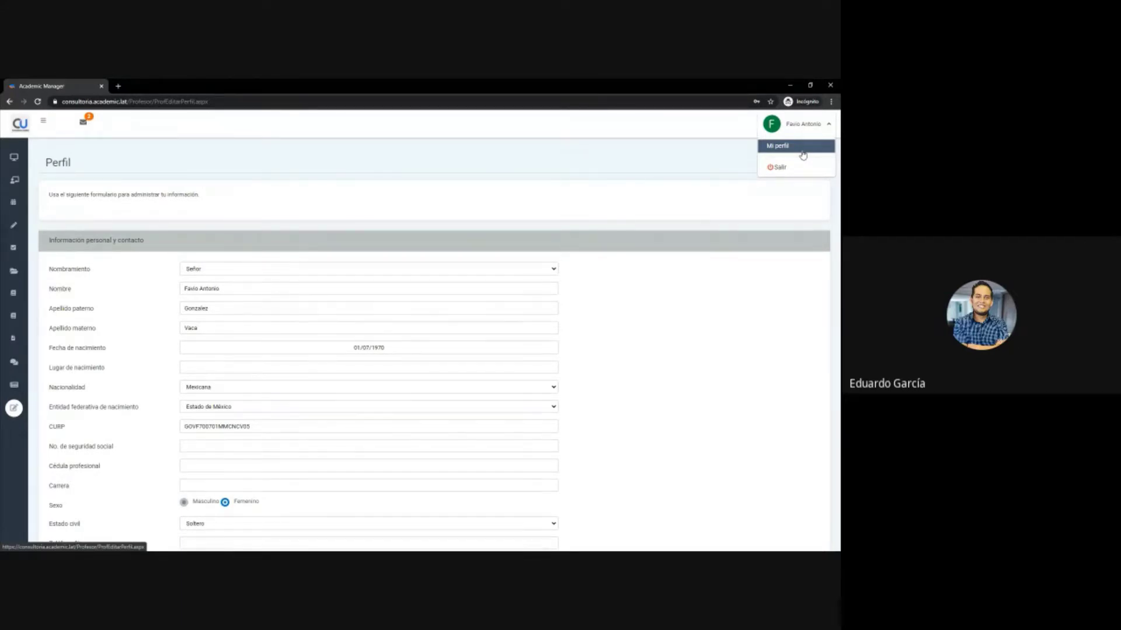
mouse_move(14, 362)
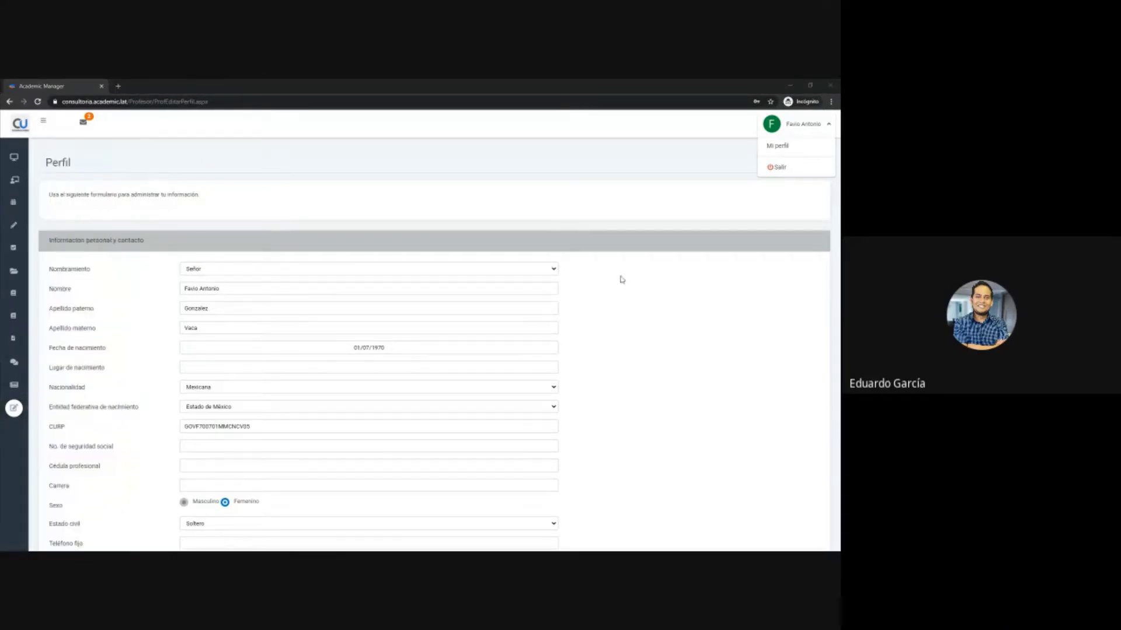
click(689, 227)
click(794, 134)
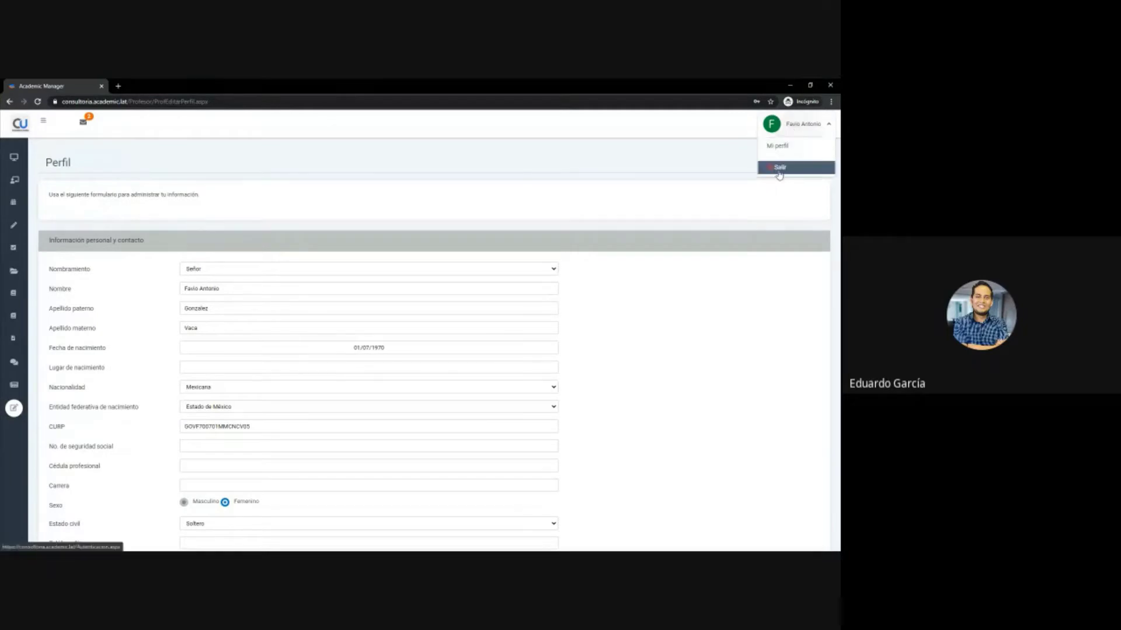
click(780, 170)
- Return to Tablero and scroll Mis grupos vigentes down to Inglés 5 ISW-02
click(33, 159)
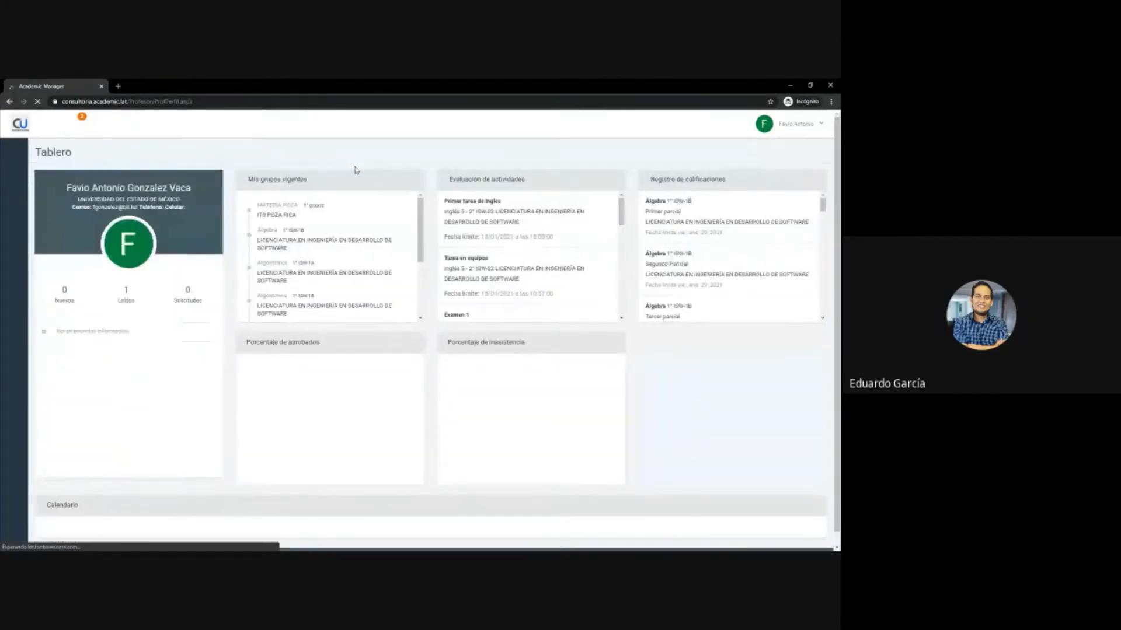
mouse_move(14, 157)
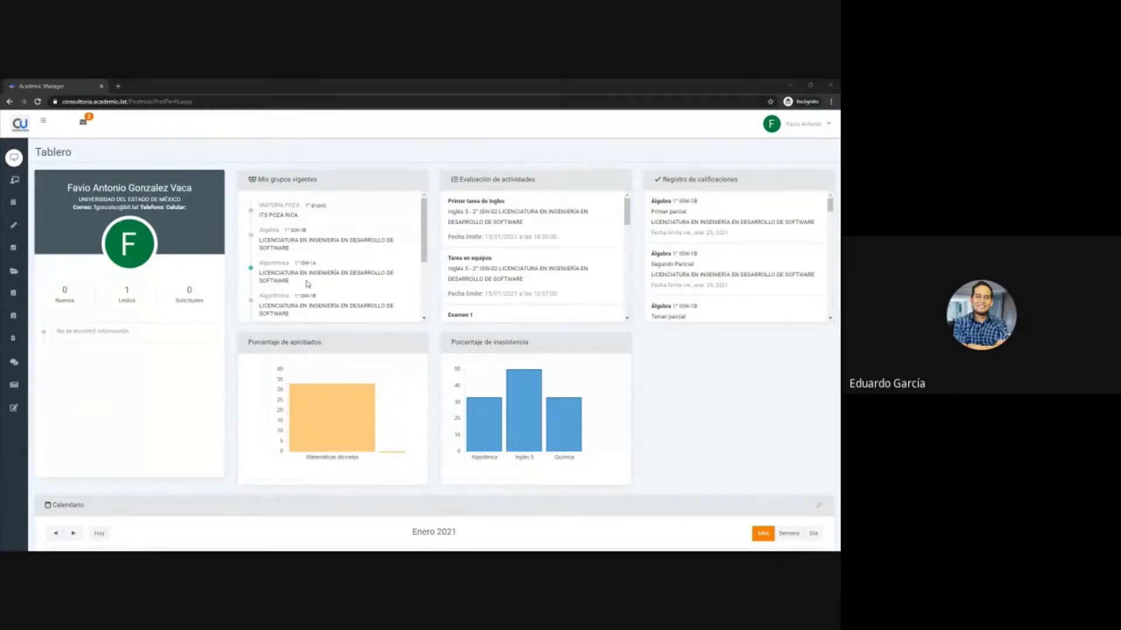
scroll(308, 285, down, 1)
scroll(308, 284, down, 2)
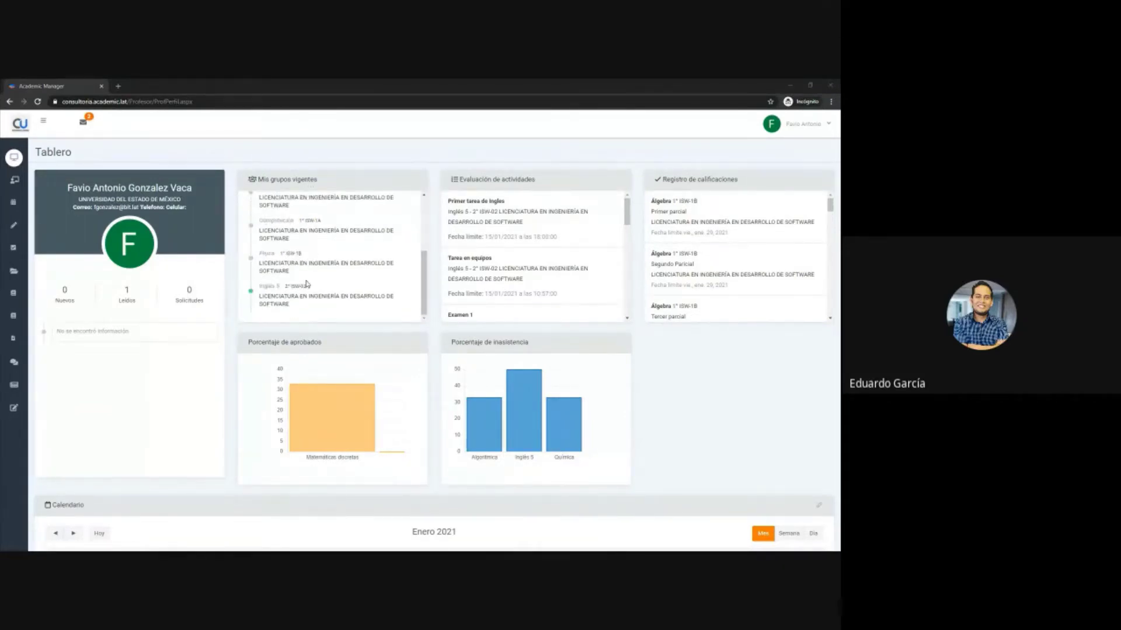
click(270, 291)
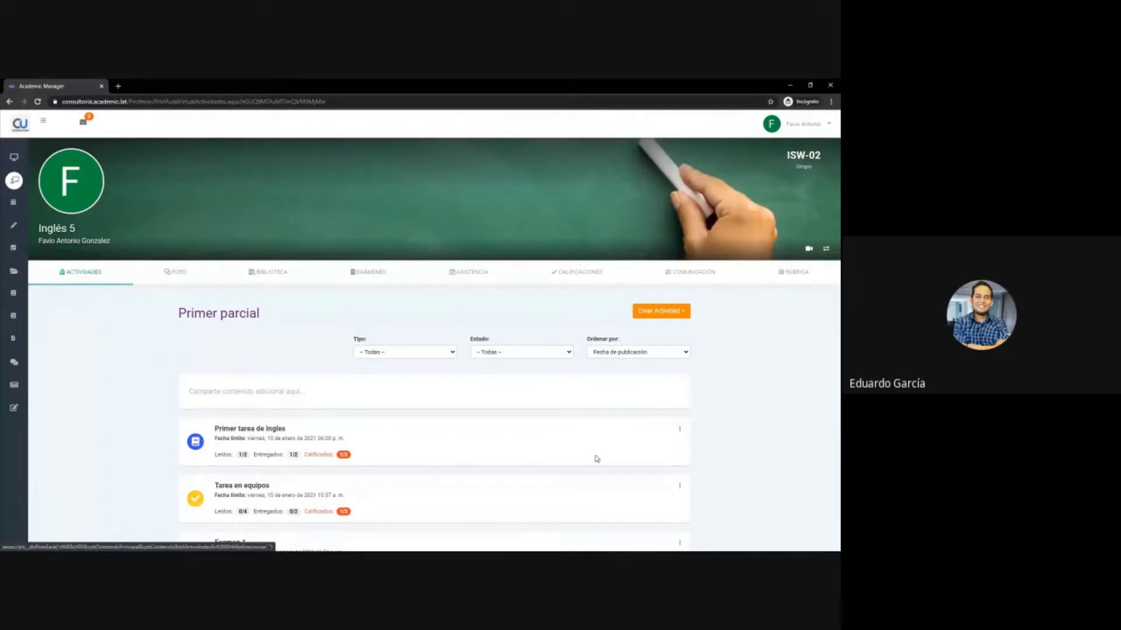
click(18, 159)
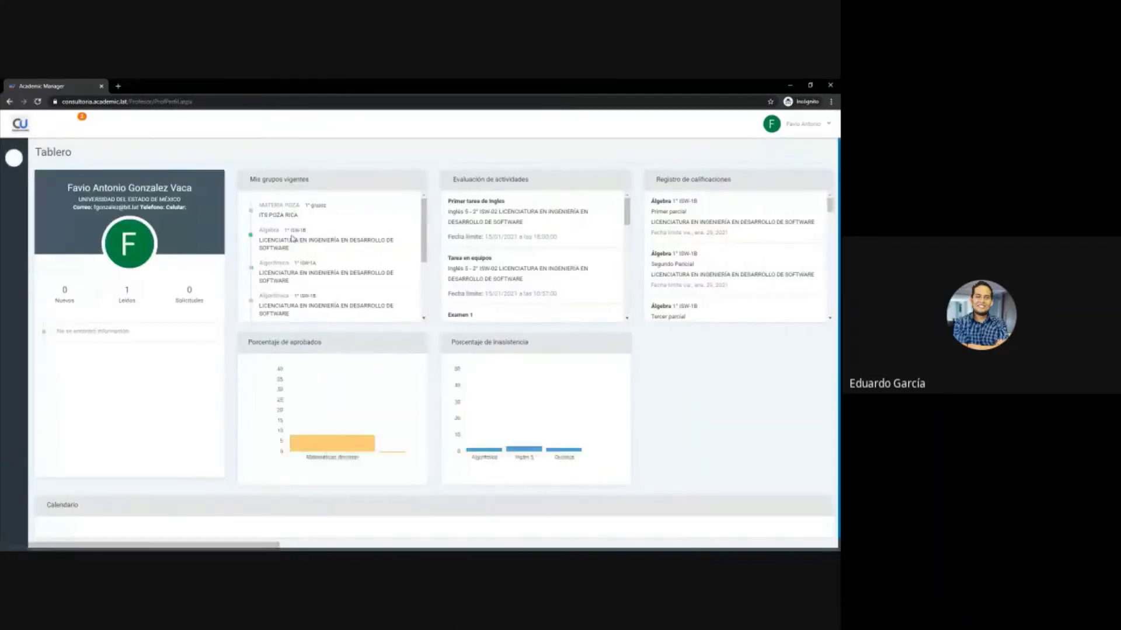
scroll(292, 269, down, 3)
scroll(293, 277, up, 3)
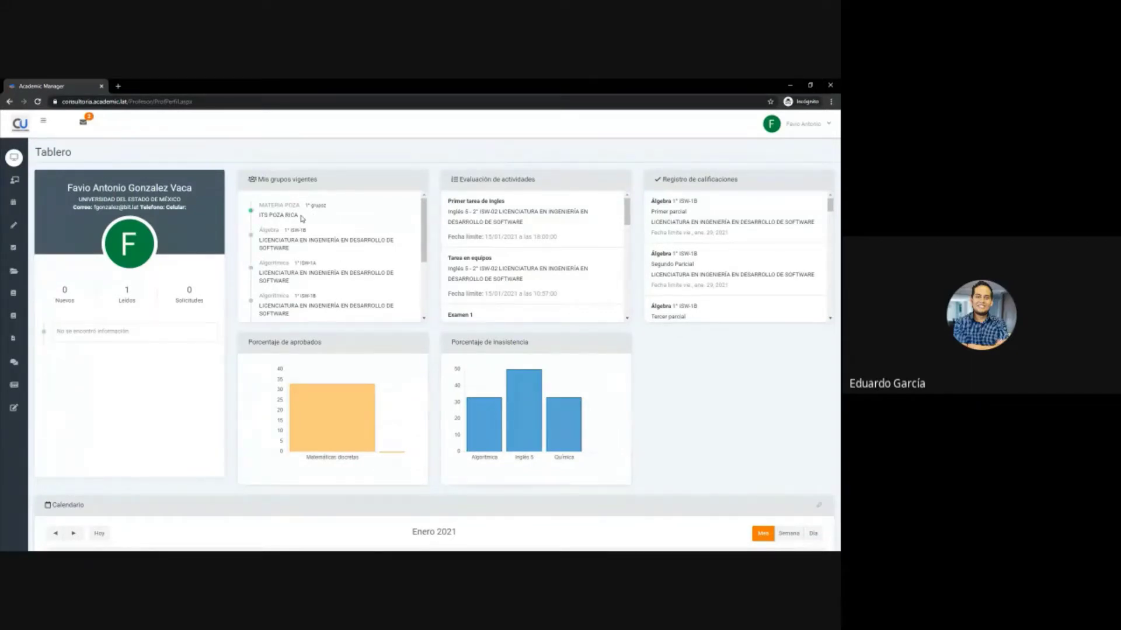
drag(300, 208, 258, 219)
click(344, 258)
scroll(345, 259, down, 3)
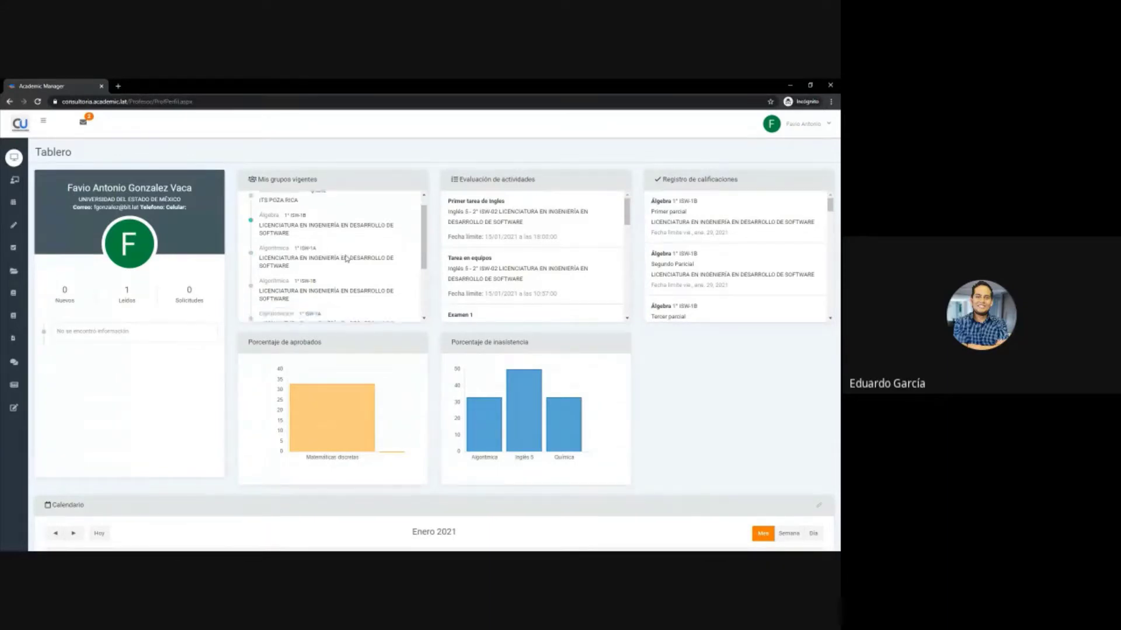
scroll(346, 258, up, 5)
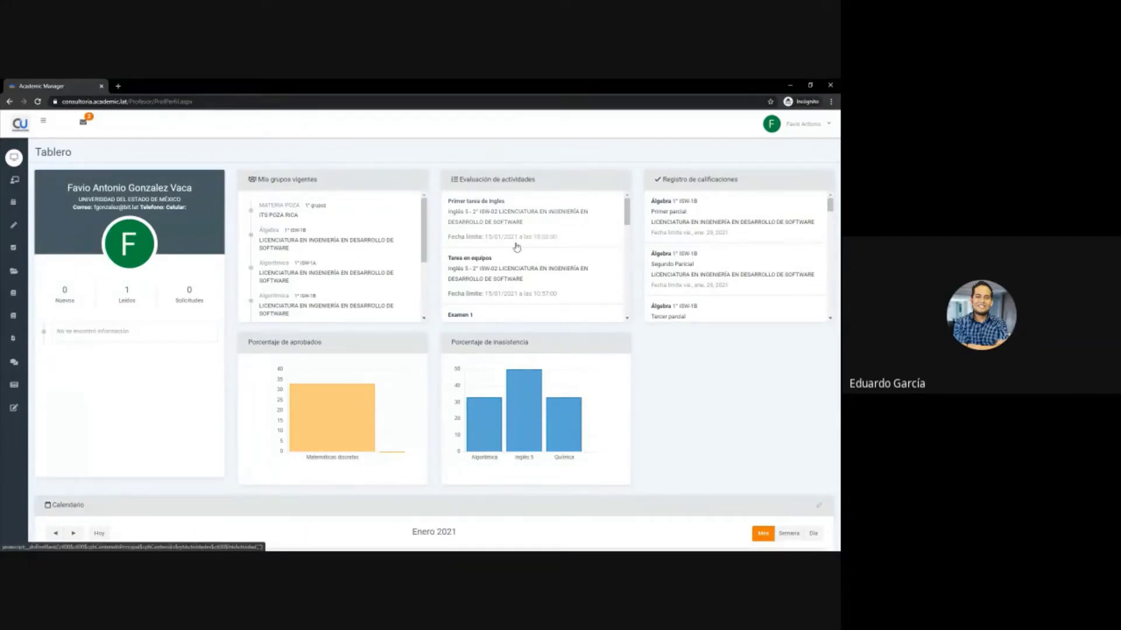
scroll(525, 234, down, 5)
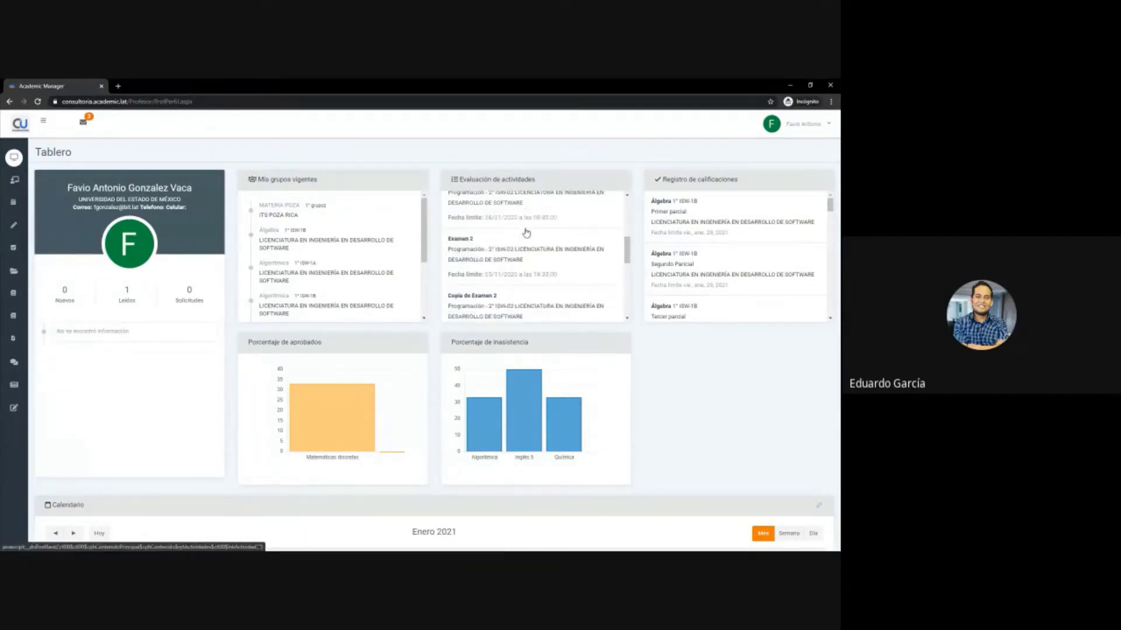
scroll(526, 233, up, 5)
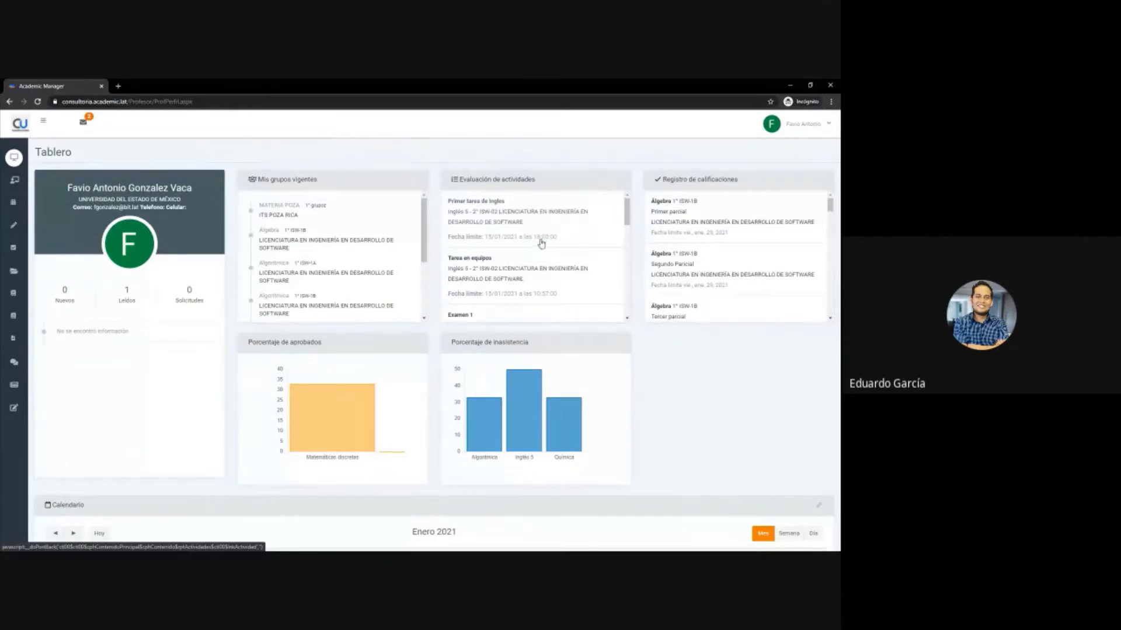
- Open the Primer tarea de Ingles details and briefly visit its student review page
click(481, 202)
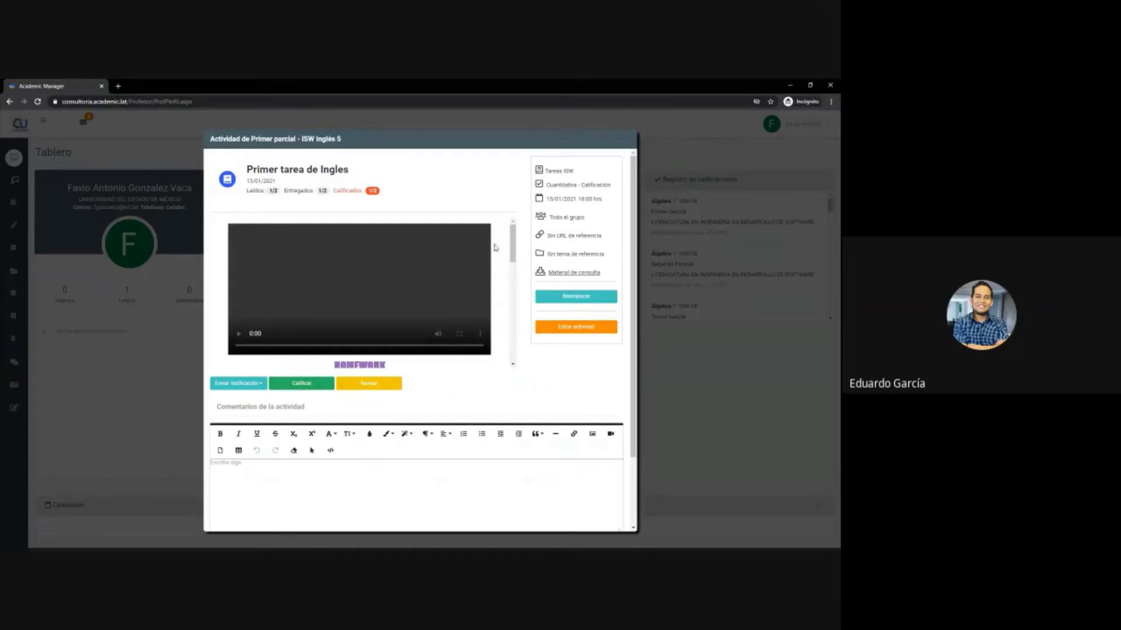
scroll(451, 279, down, 1)
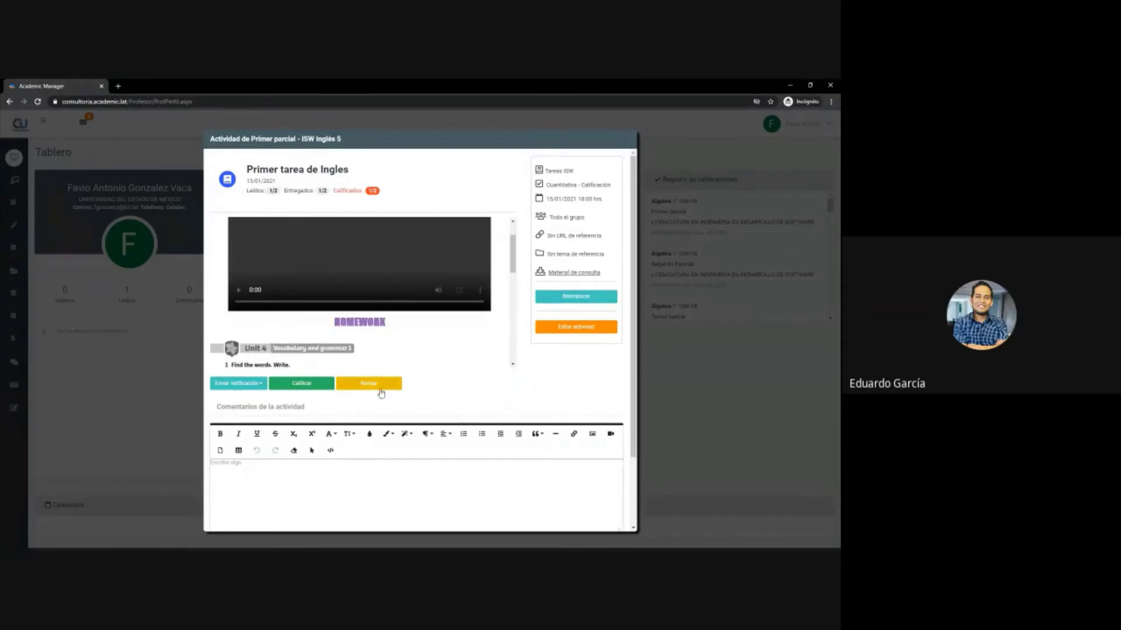
click(369, 383)
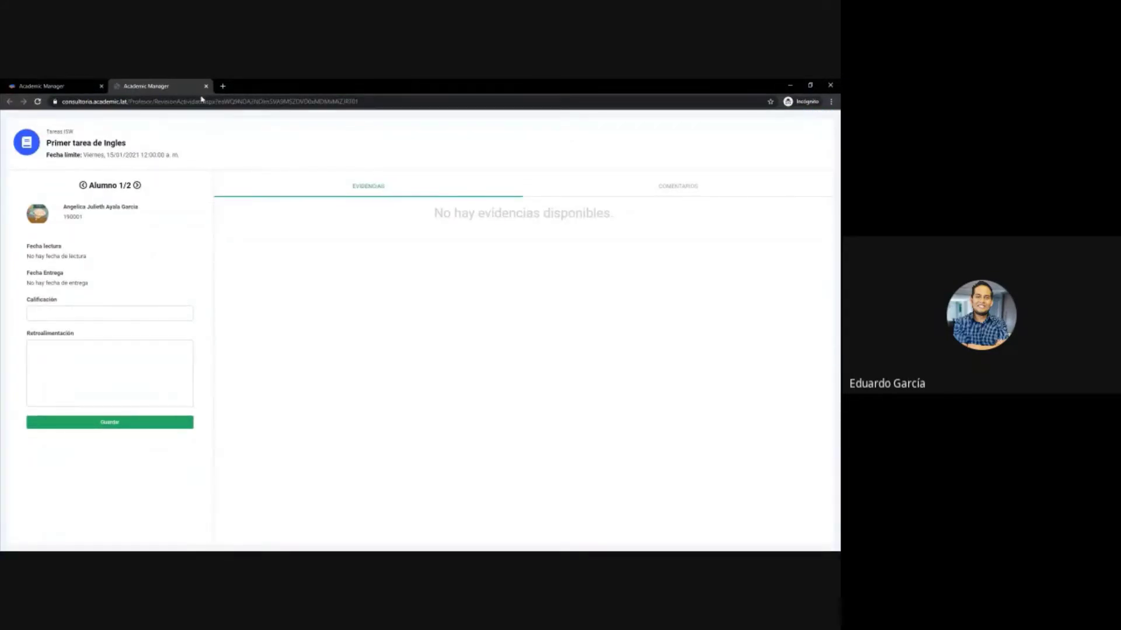
click(206, 86)
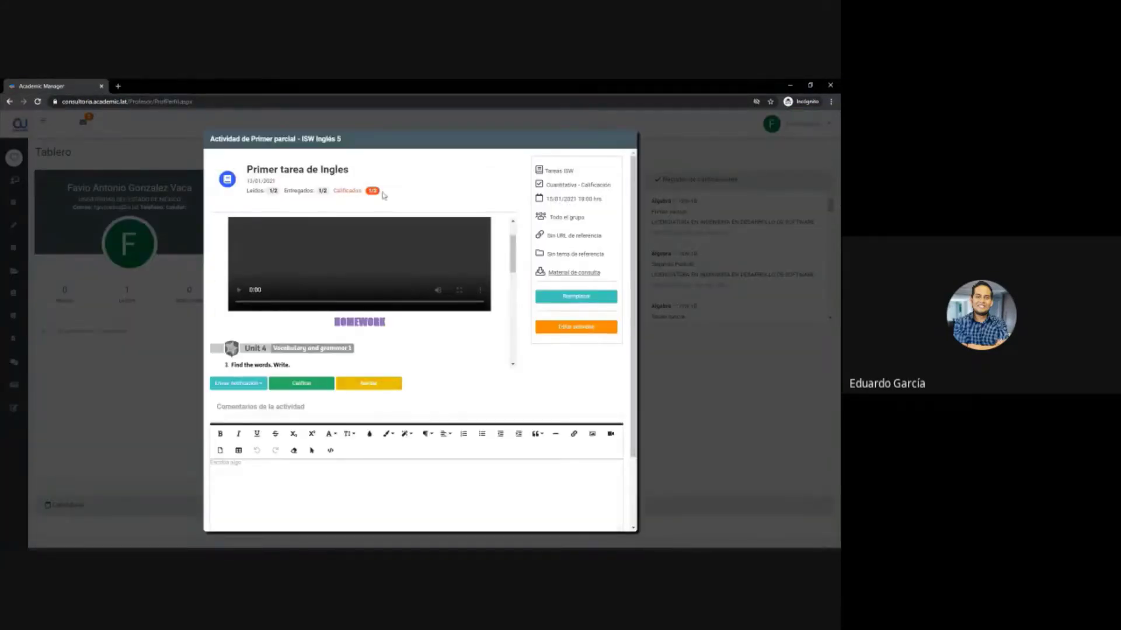
- Check the 1/2 Leídos, Entregados and Calificados counts, then close the activity dialog
drag(382, 193, 248, 200)
click(262, 190)
drag(320, 191, 284, 191)
click(320, 191)
scroll(445, 326, down, 5)
scroll(442, 324, up, 5)
click(629, 141)
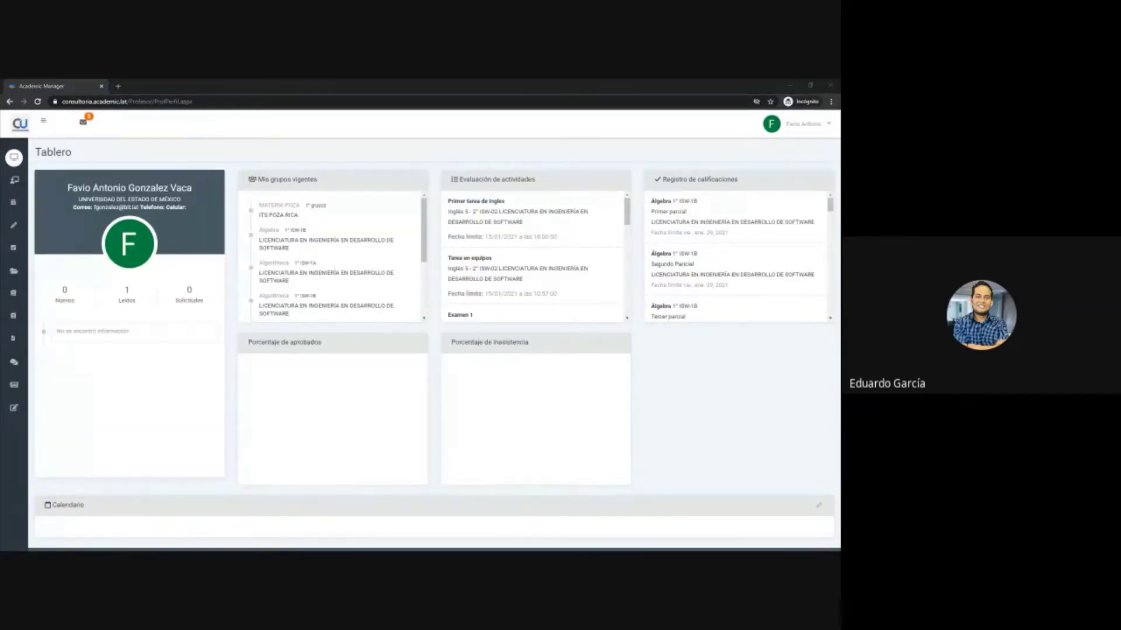
click(642, 166)
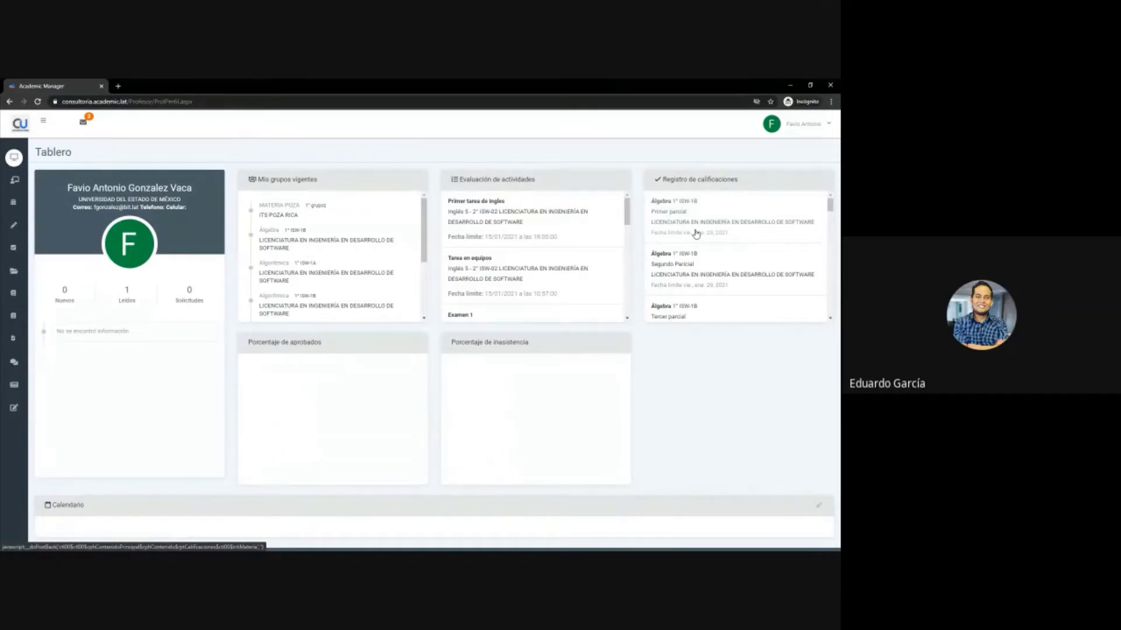
scroll(696, 234, down, 5)
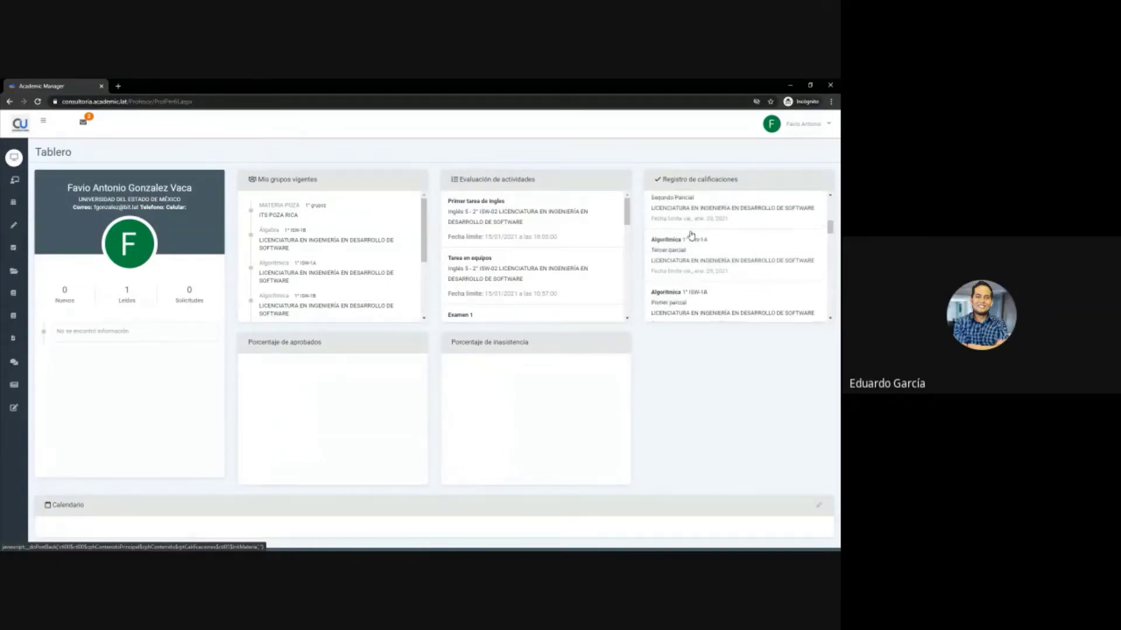
scroll(691, 234, up, 5)
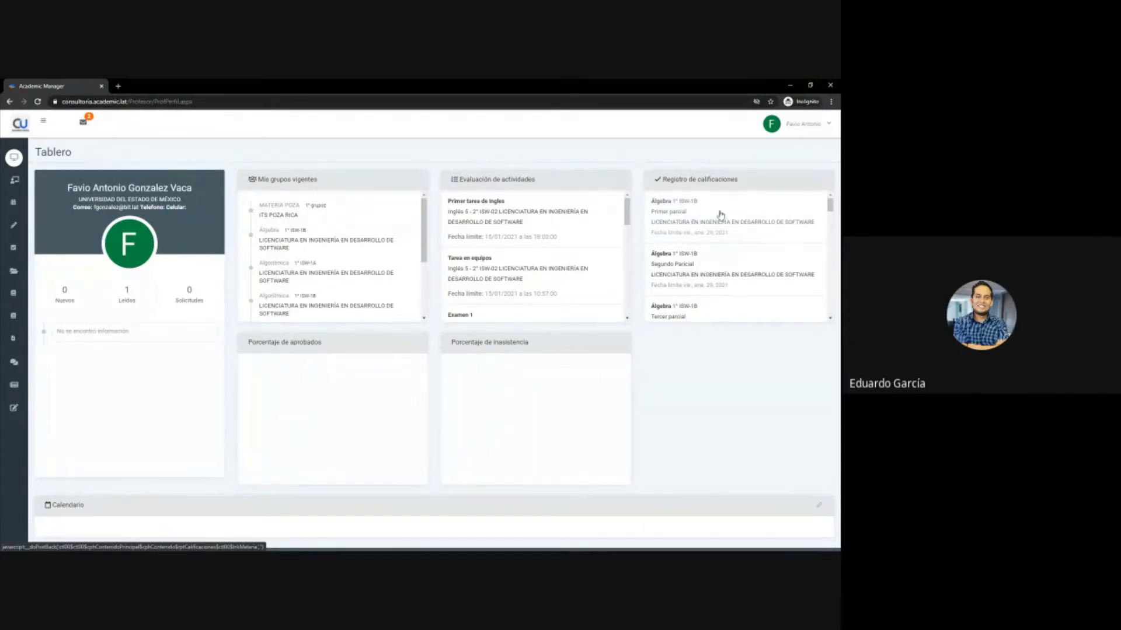
scroll(708, 234, down, 3)
scroll(708, 233, down, 5)
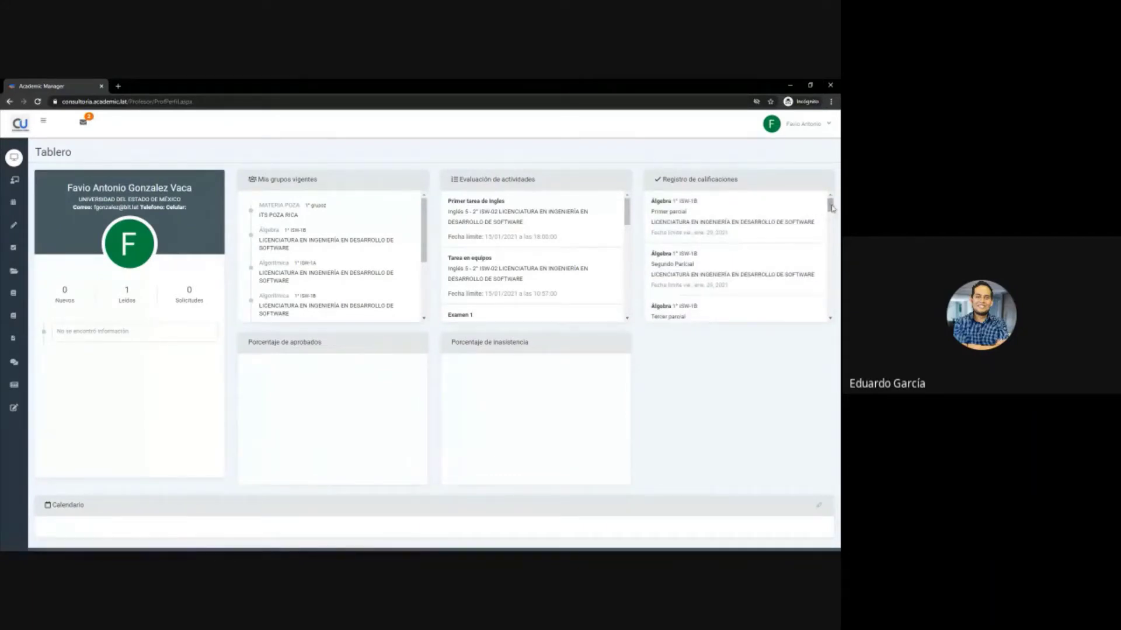
drag(832, 207, 829, 205)
scroll(435, 314, down, 1)
scroll(435, 314, down, 1)
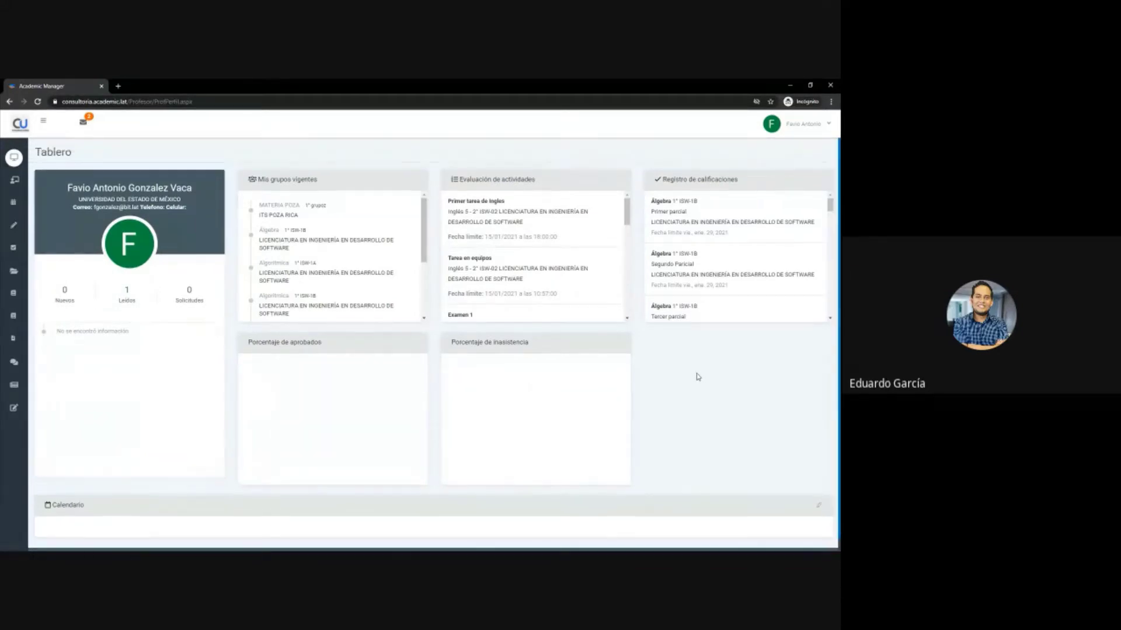
- Reload the Tablero dashboard, then scroll down to the January 2021 calendar and back up
click(251, 101)
key(Return)
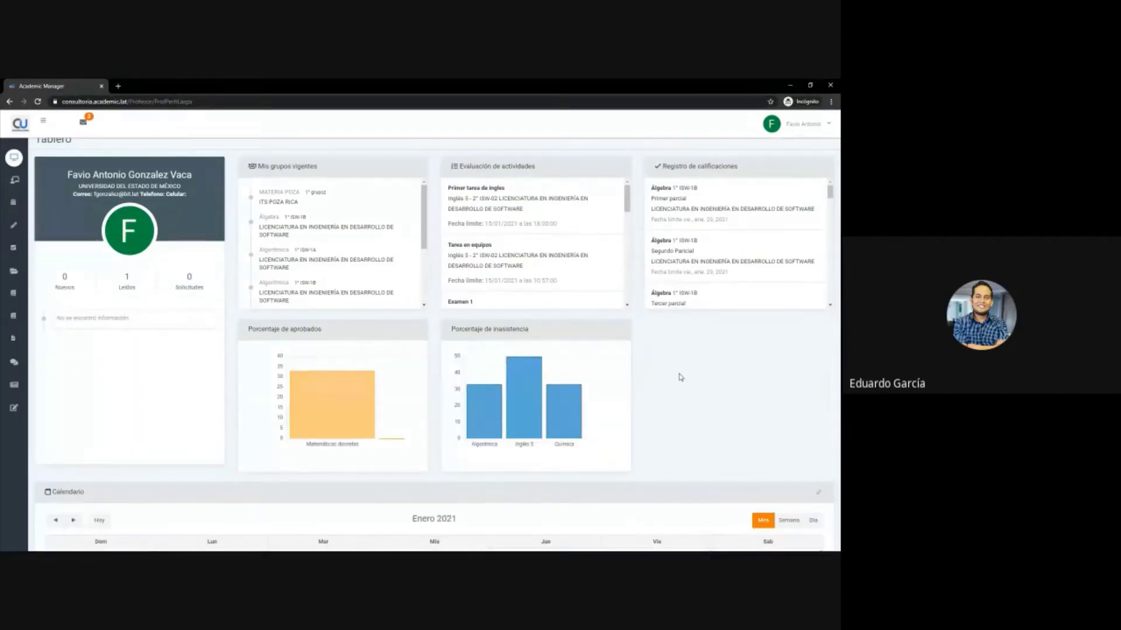
scroll(678, 375, down, 1)
scroll(680, 375, down, 4)
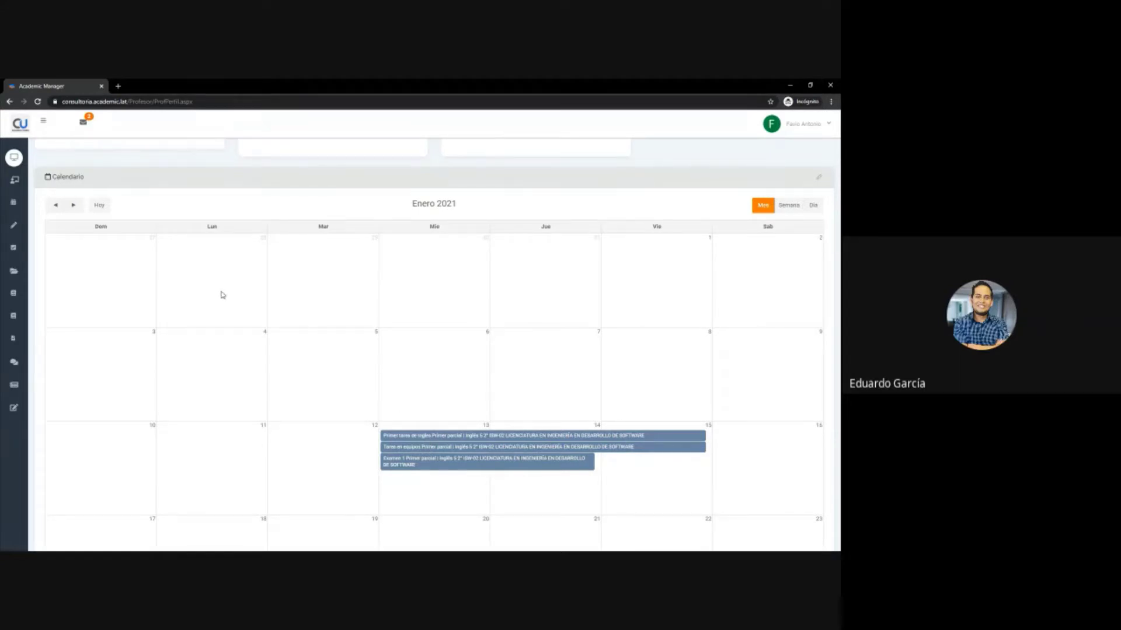
mouse_move(14, 289)
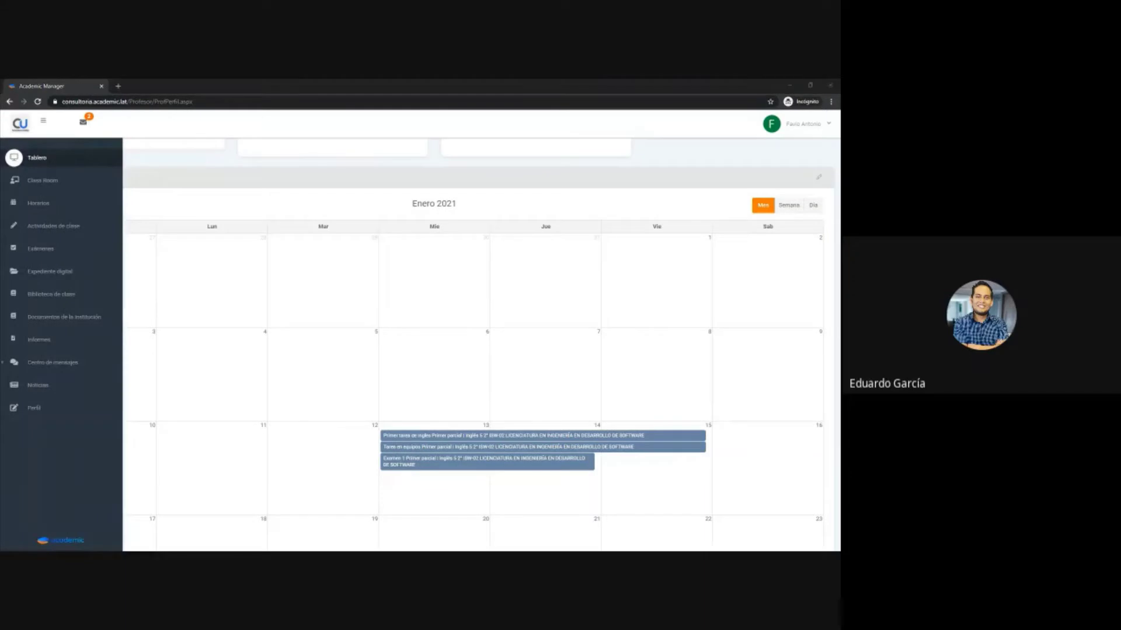
scroll(377, 333, up, 5)
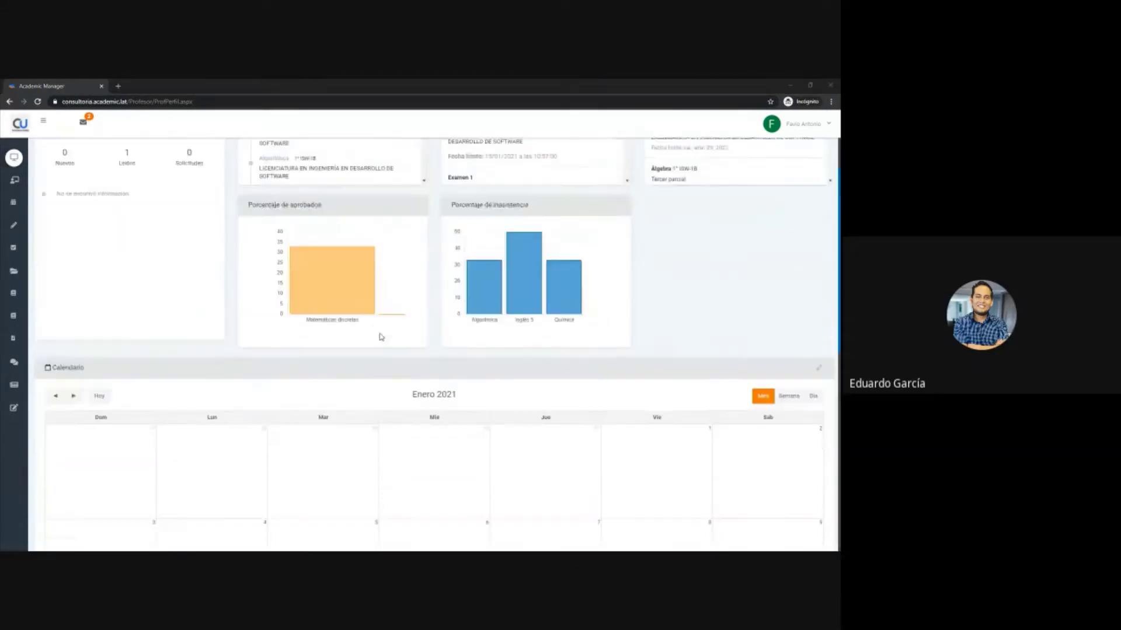
scroll(376, 333, down, 5)
scroll(356, 325, up, 5)
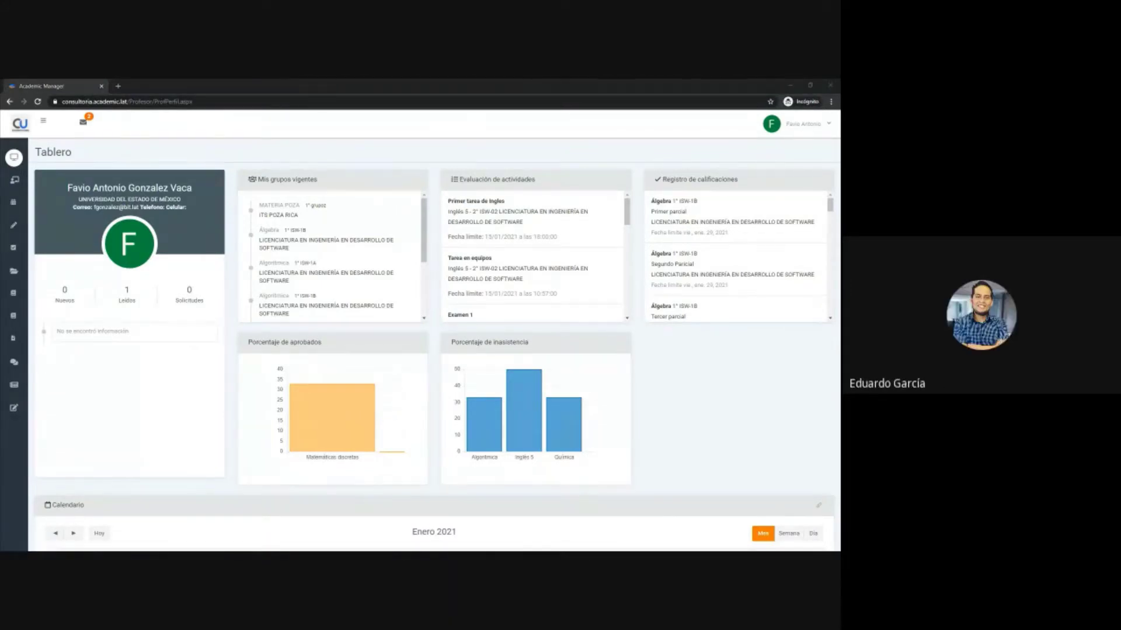
mouse_move(6, 480)
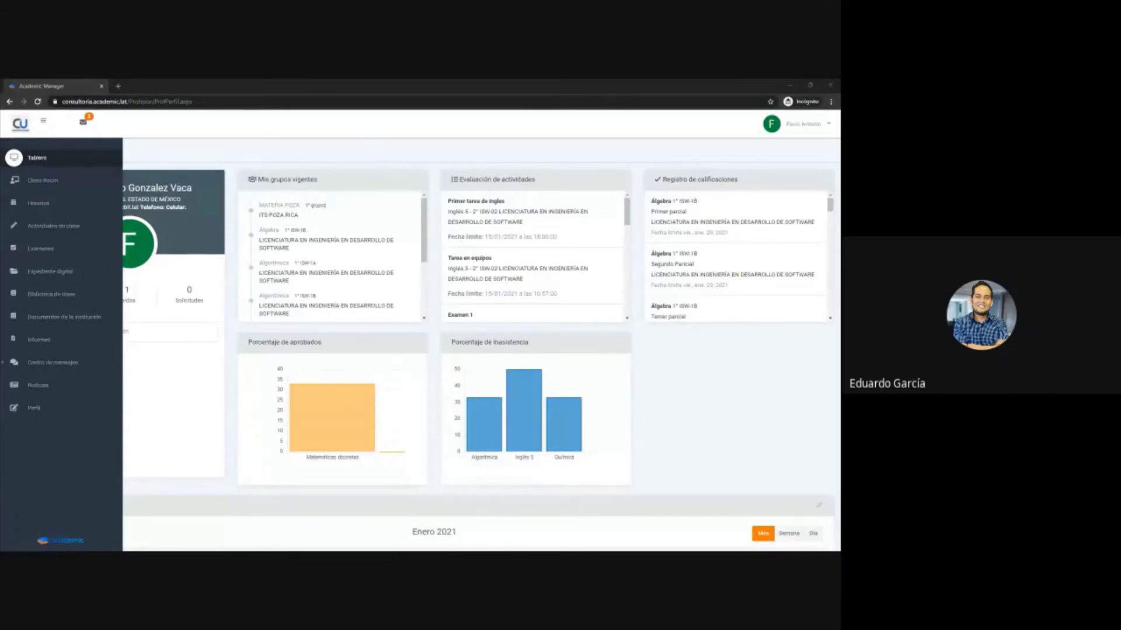
click(805, 124)
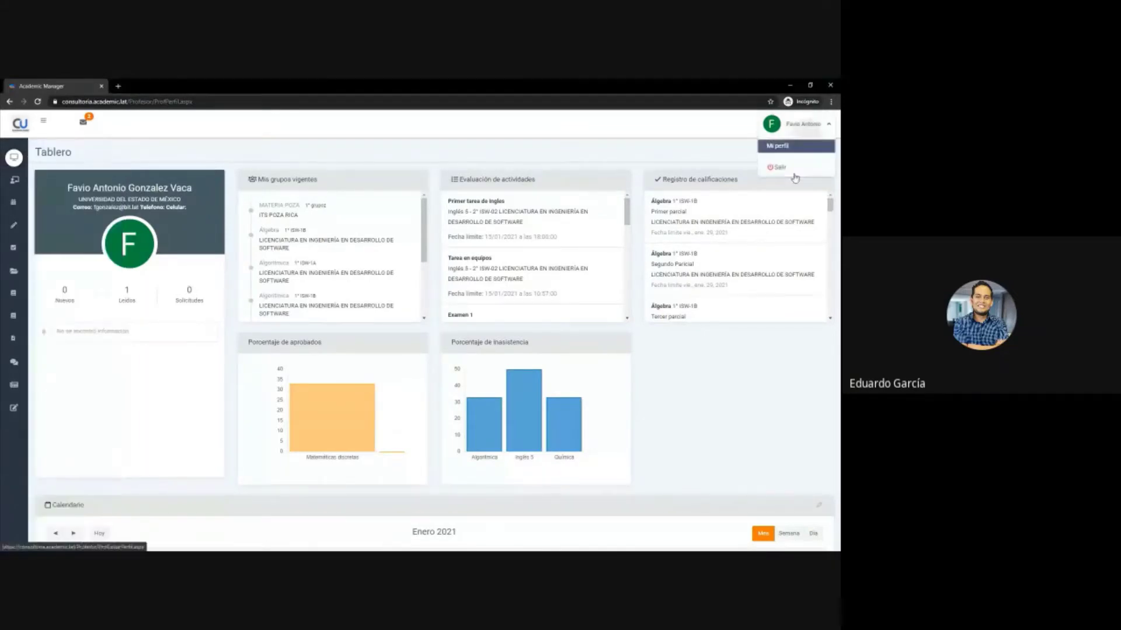
click(636, 152)
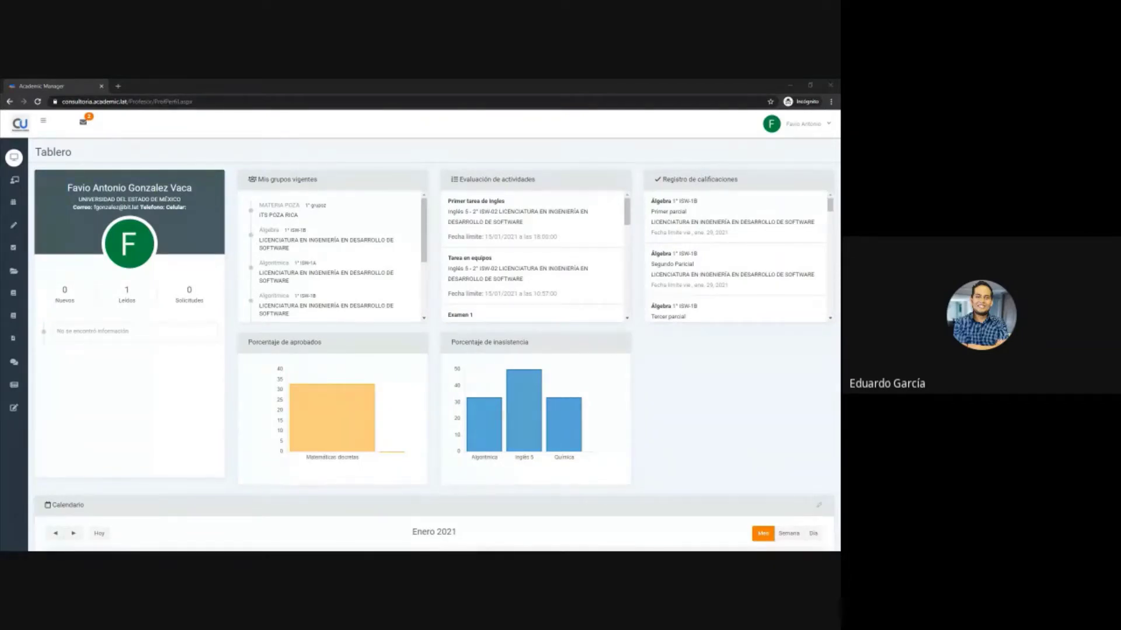
mouse_move(17, 521)
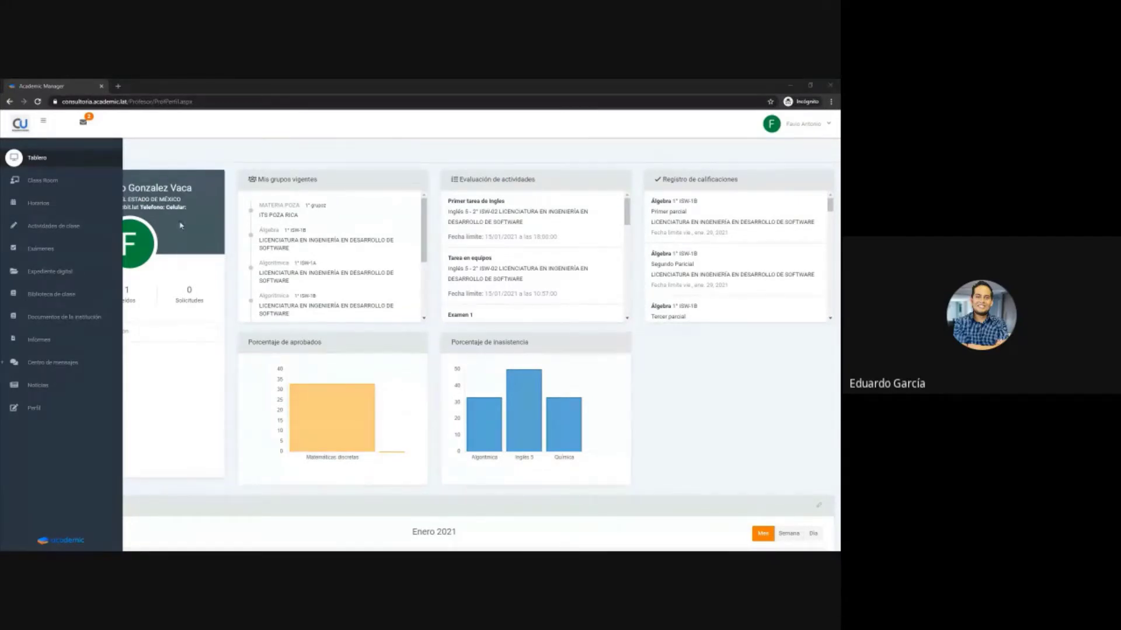
- Sign out via Salir in the account menu, then log back in with the teacher's e-mail and password
click(803, 124)
click(796, 169)
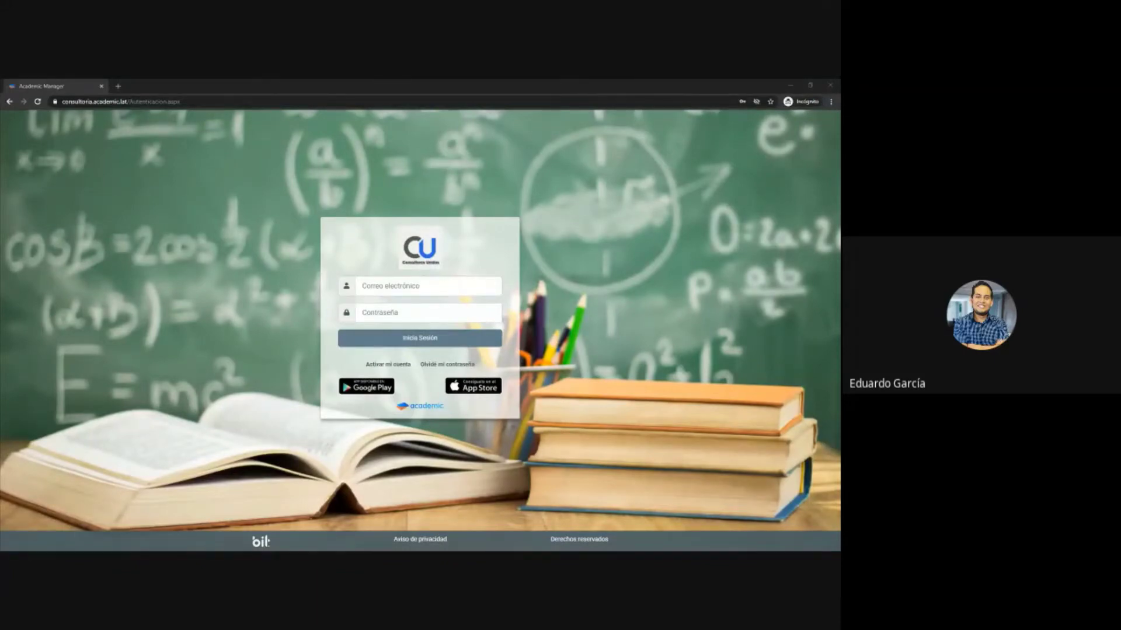
click(432, 290)
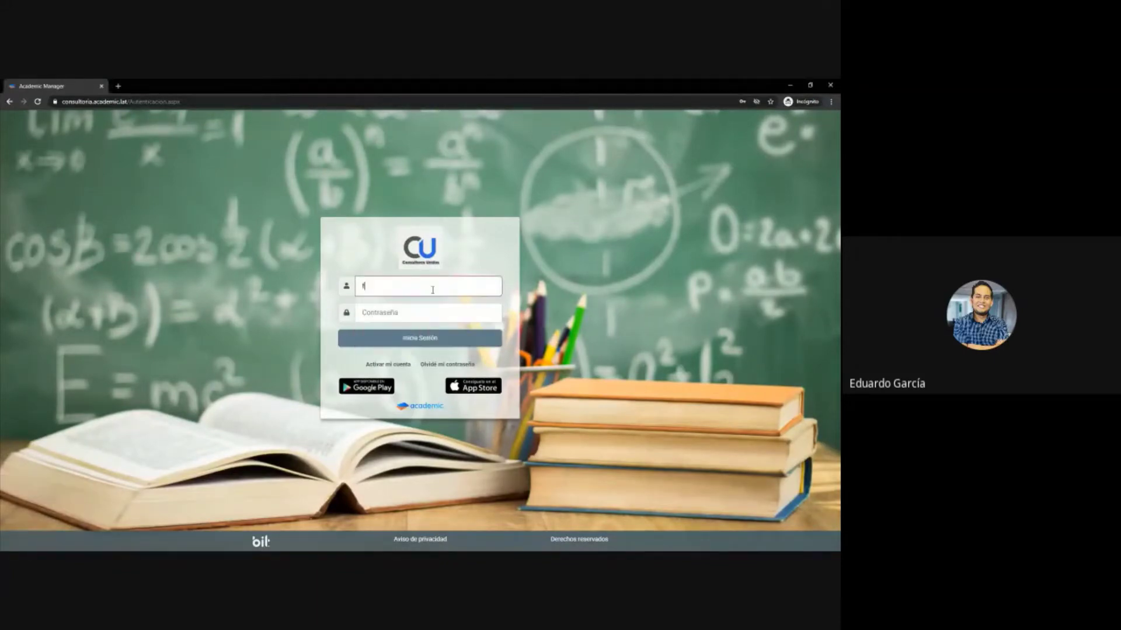
key(Tab)
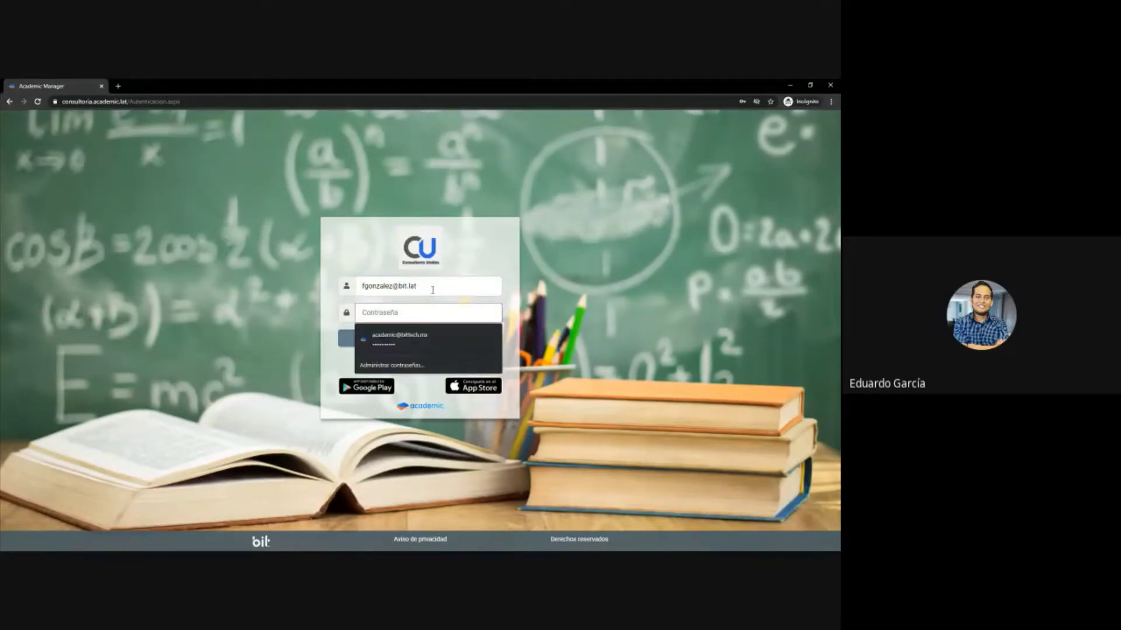
text(****)
key(Return)
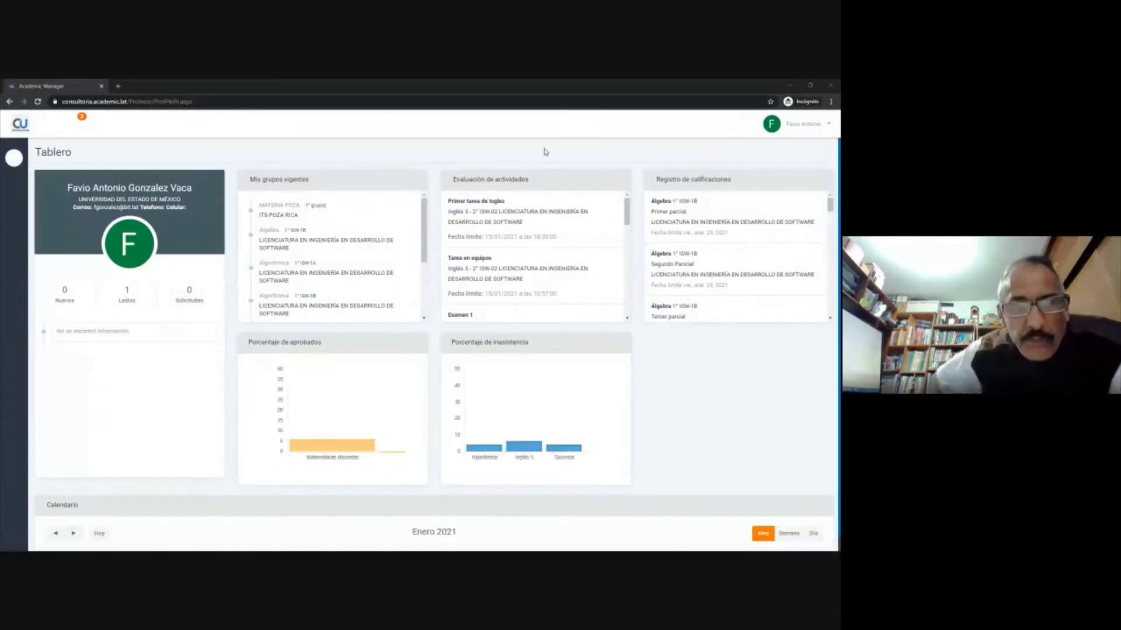
- Open and dismiss the account menu, then expand the left navigation sidebar
click(798, 124)
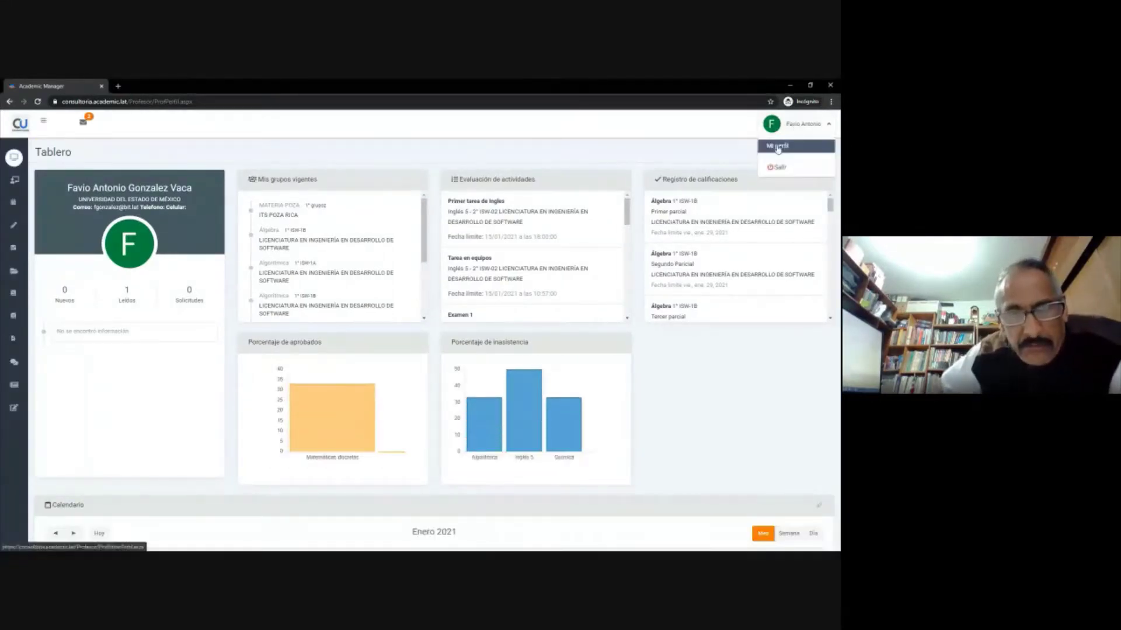
click(668, 151)
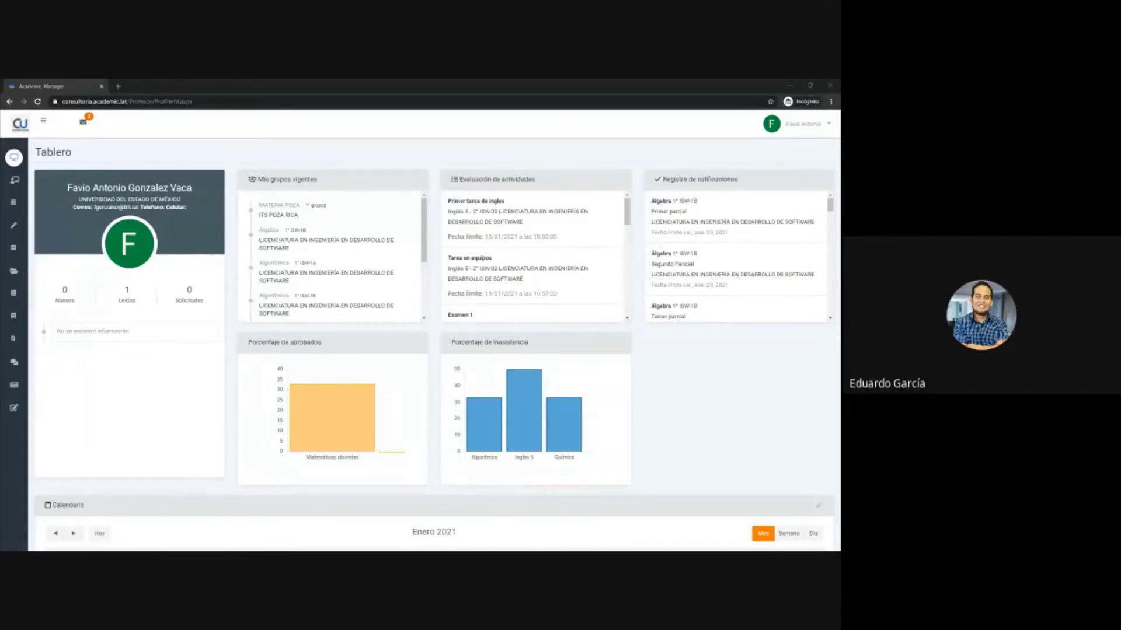
mouse_move(2, 363)
mouse_move(18, 167)
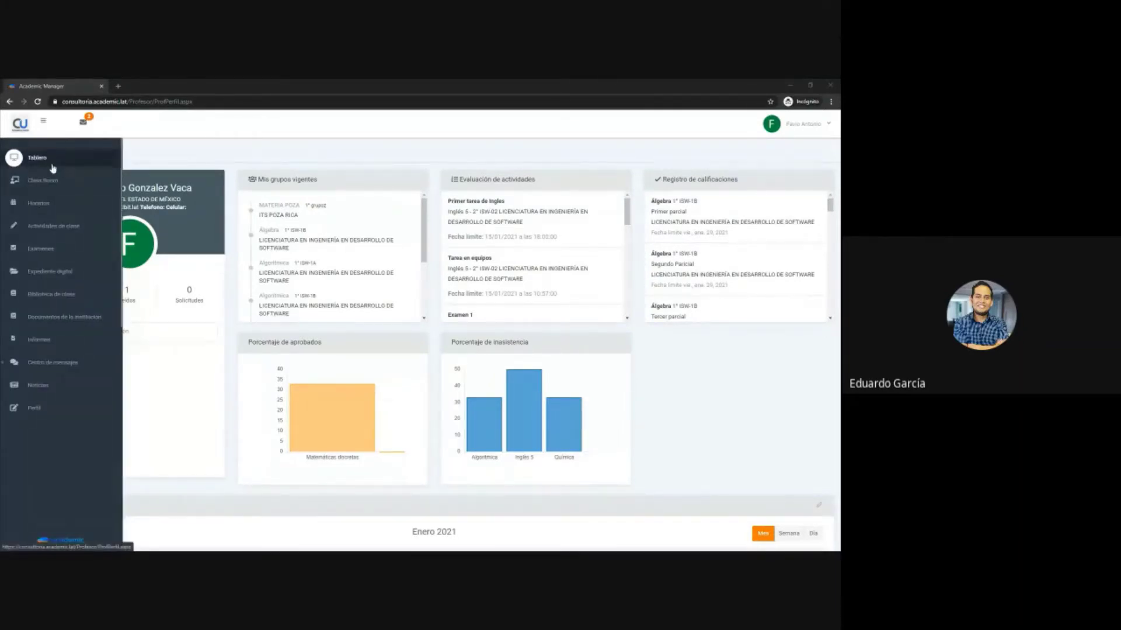
- Go to the Class Room subject grid and scroll through the subject cards
click(60, 190)
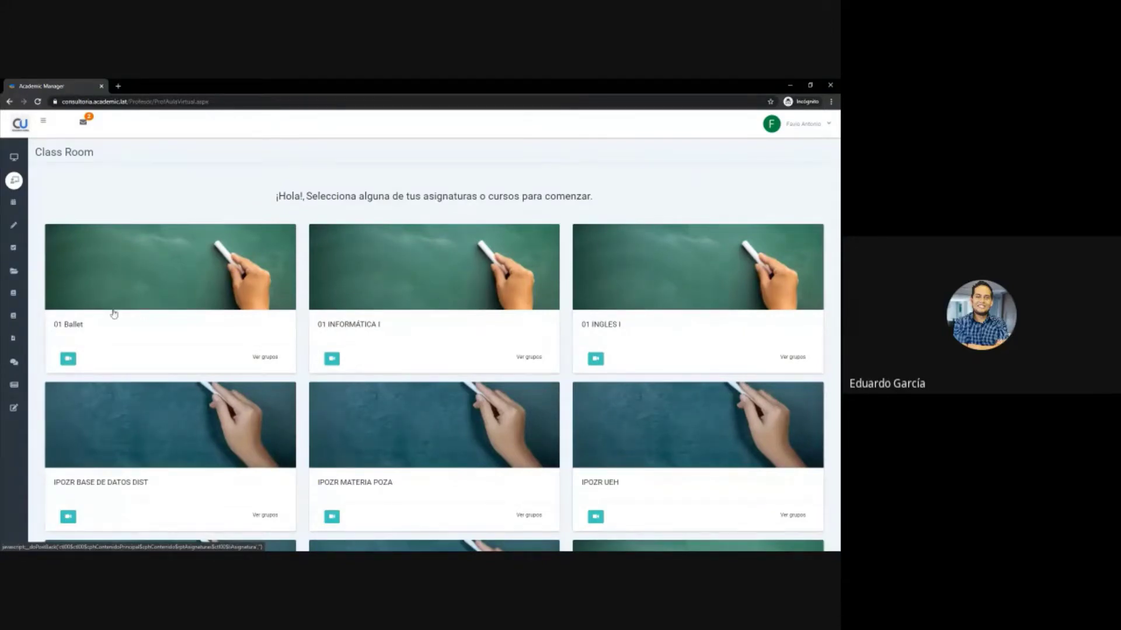
scroll(366, 257, down, 2)
scroll(366, 257, down, 9)
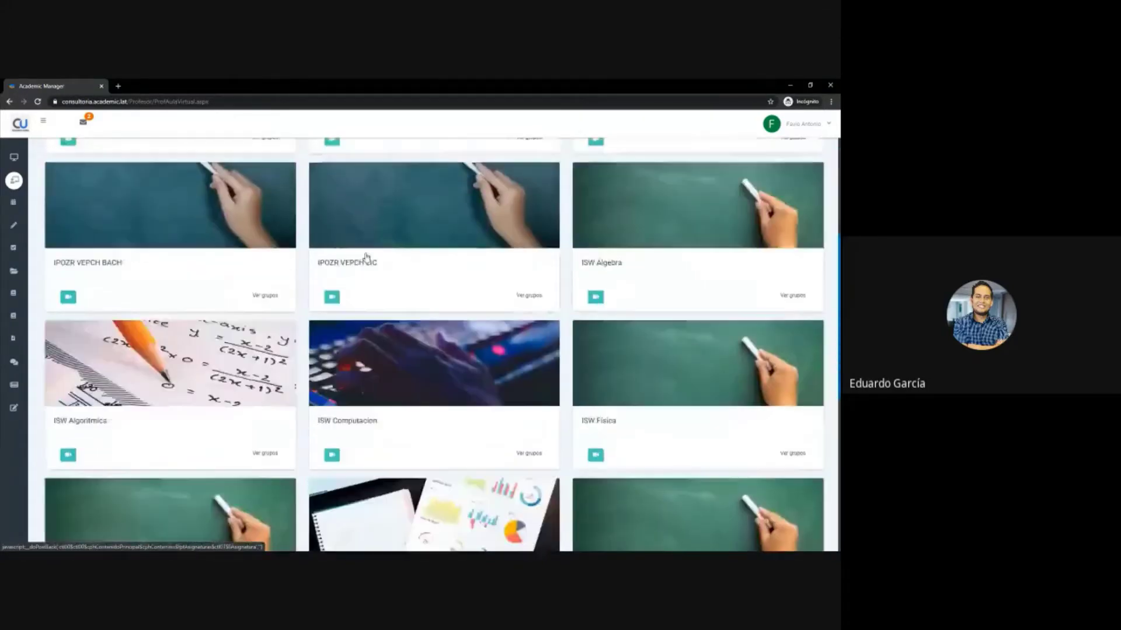
scroll(366, 260, up, 1)
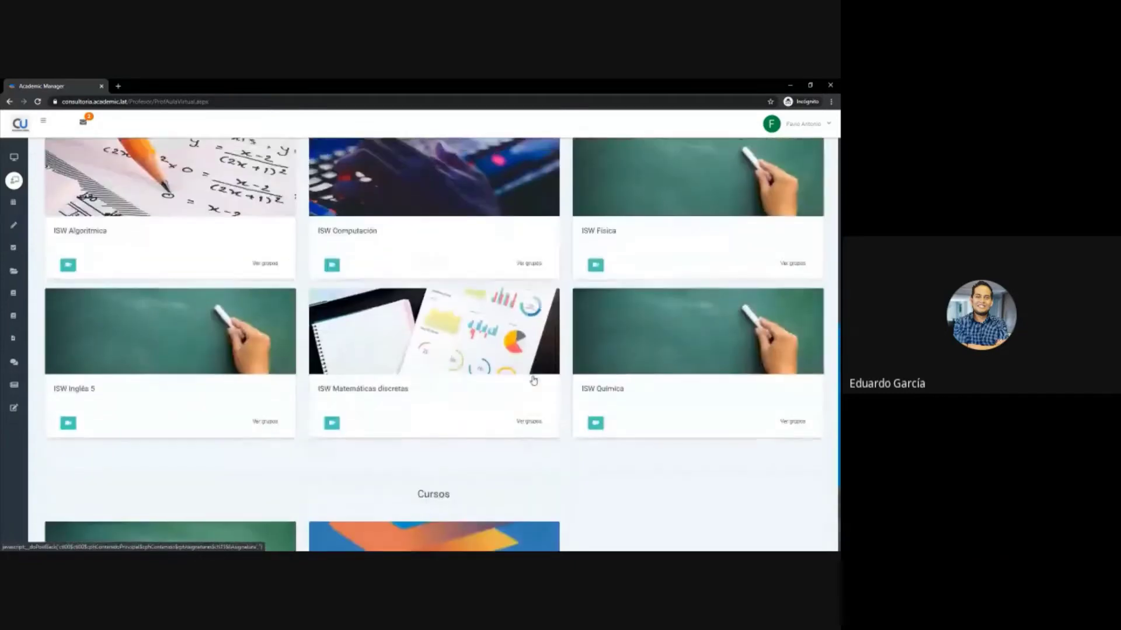
- View the groups for Matemáticas discretas and Inglés 5, then open the ISW Inglés 5 subject
click(527, 422)
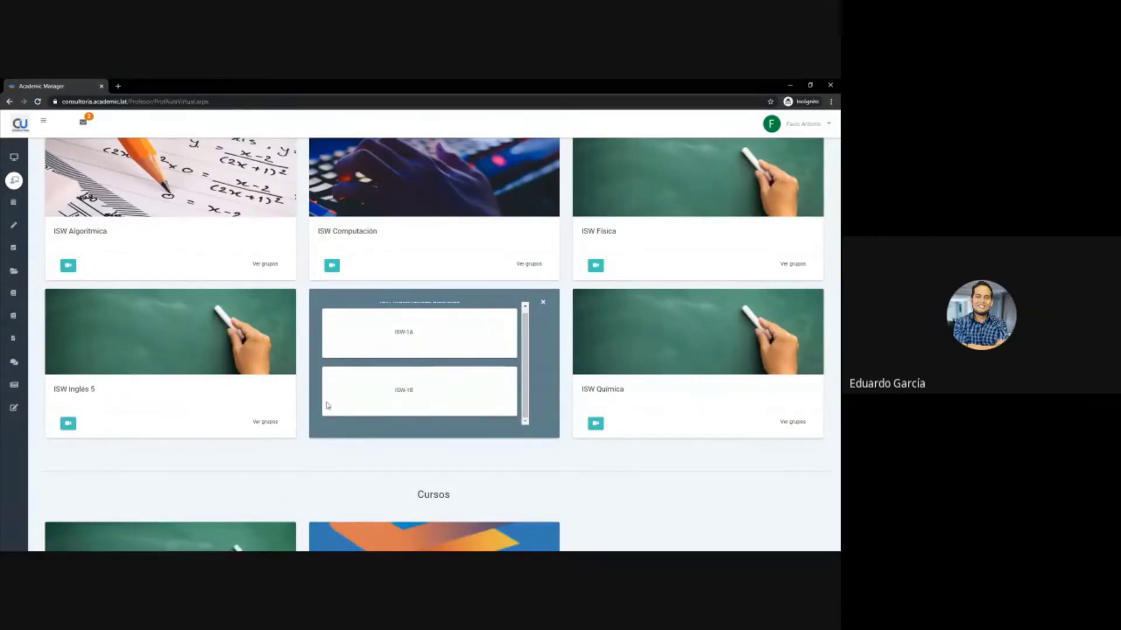
click(274, 421)
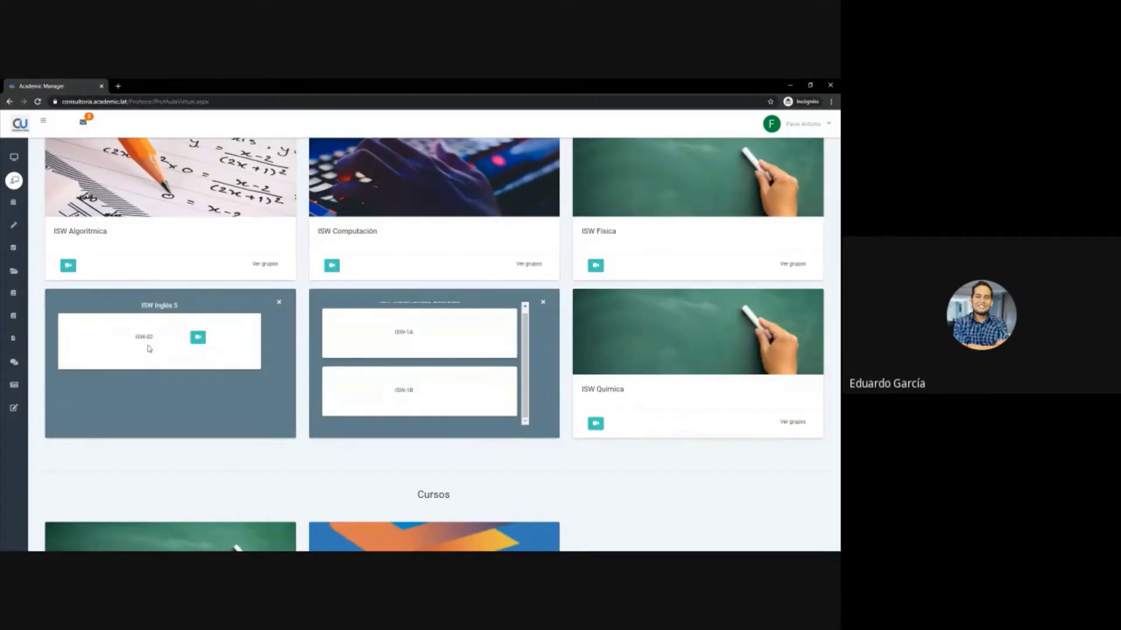
click(279, 302)
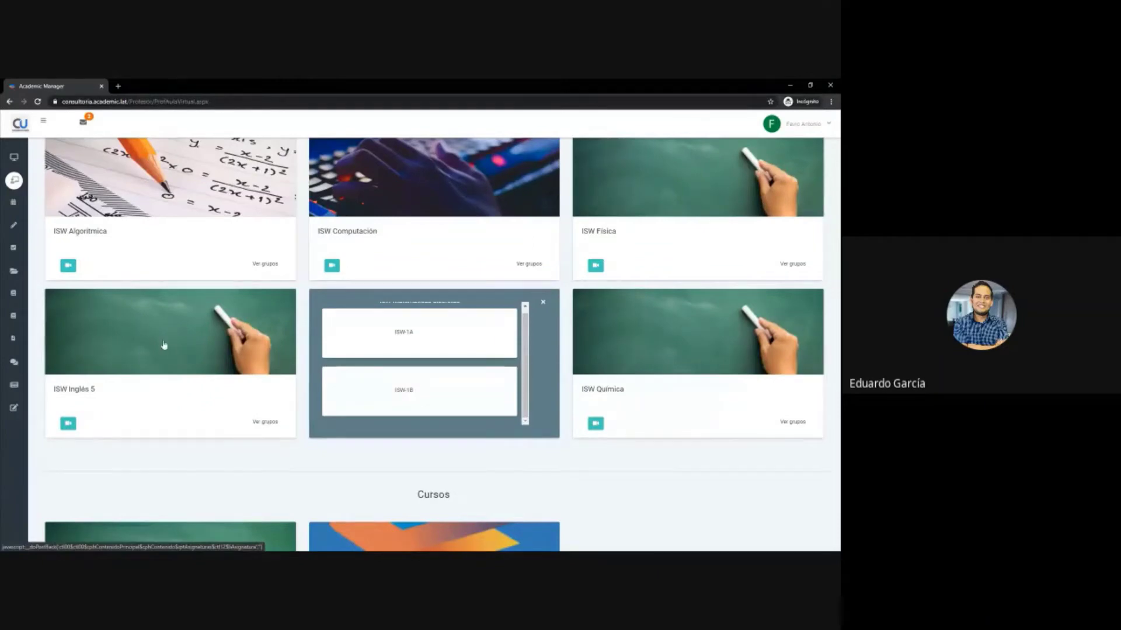
click(79, 396)
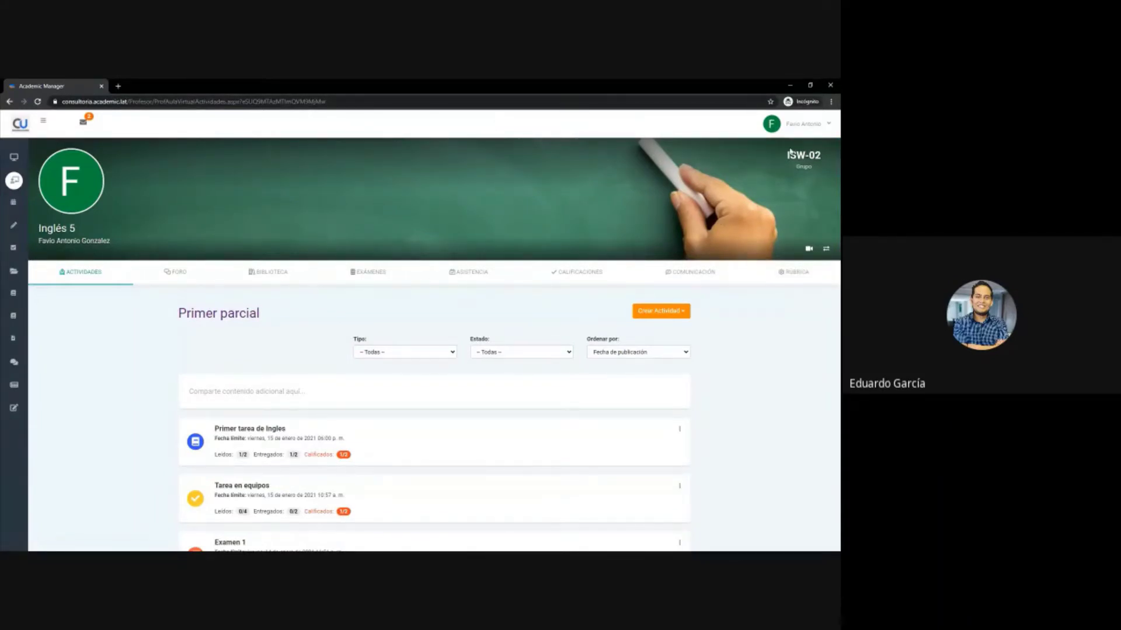
- Highlight the ISW-02 group label and the Inglés 5 course heading
drag(788, 154, 819, 155)
triple_click(50, 228)
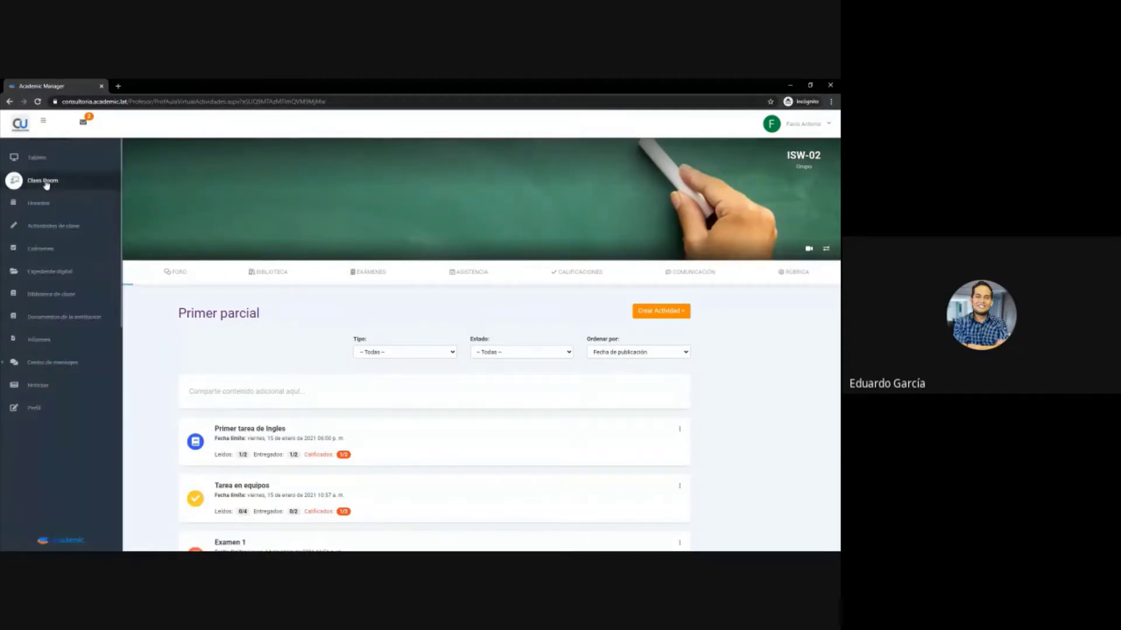
click(45, 184)
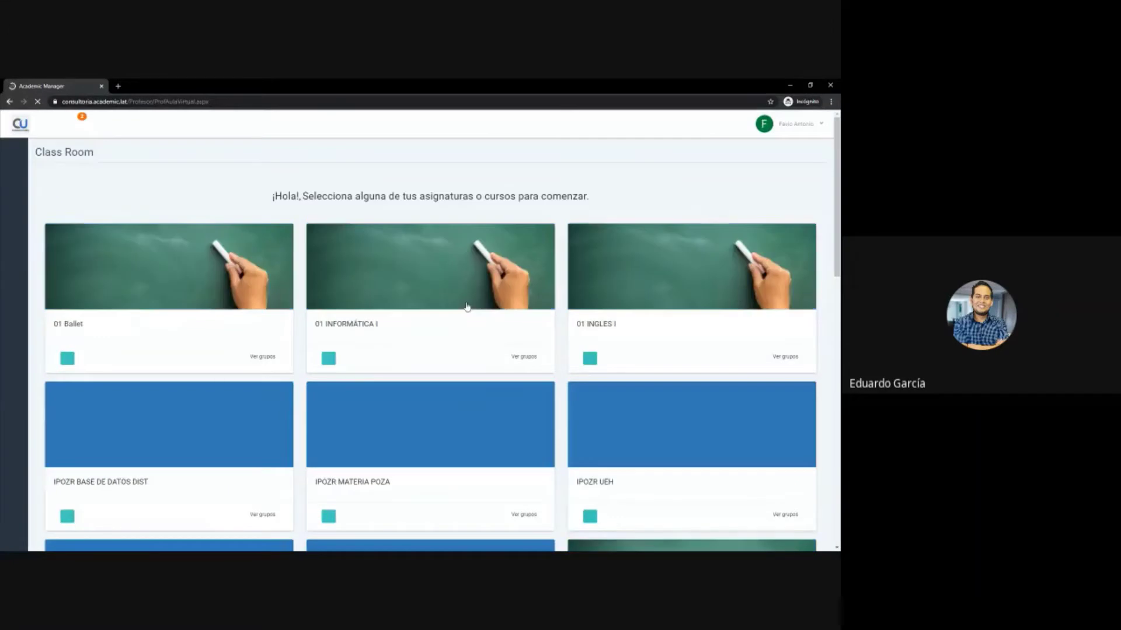
scroll(499, 325, down, 5)
scroll(496, 326, down, 3)
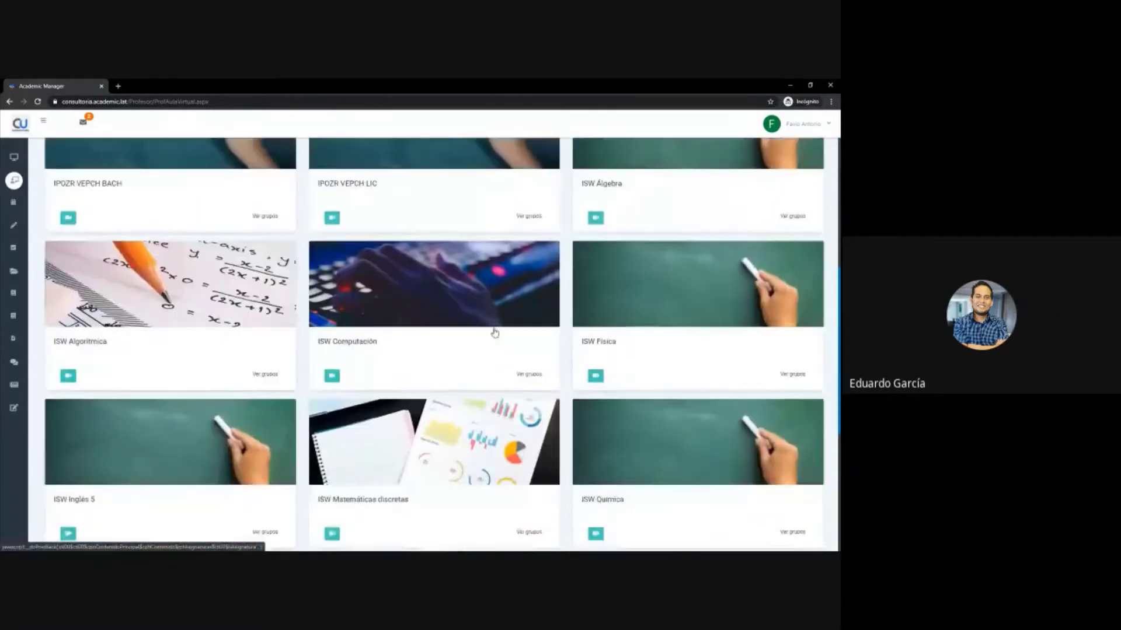
click(421, 315)
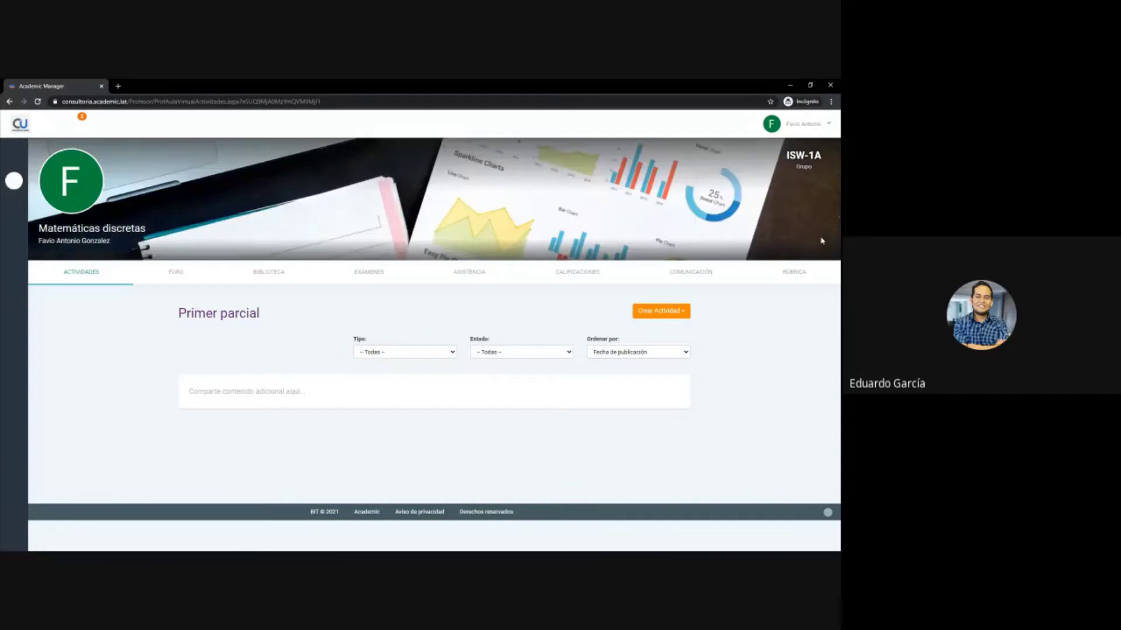
click(82, 121)
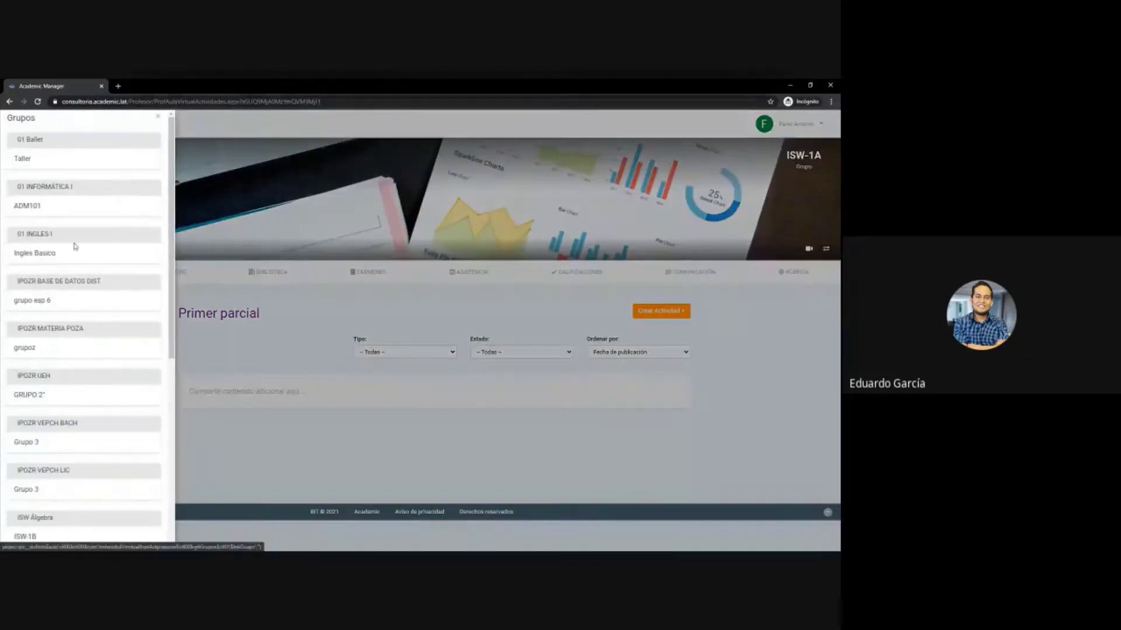
scroll(83, 397, down, 6)
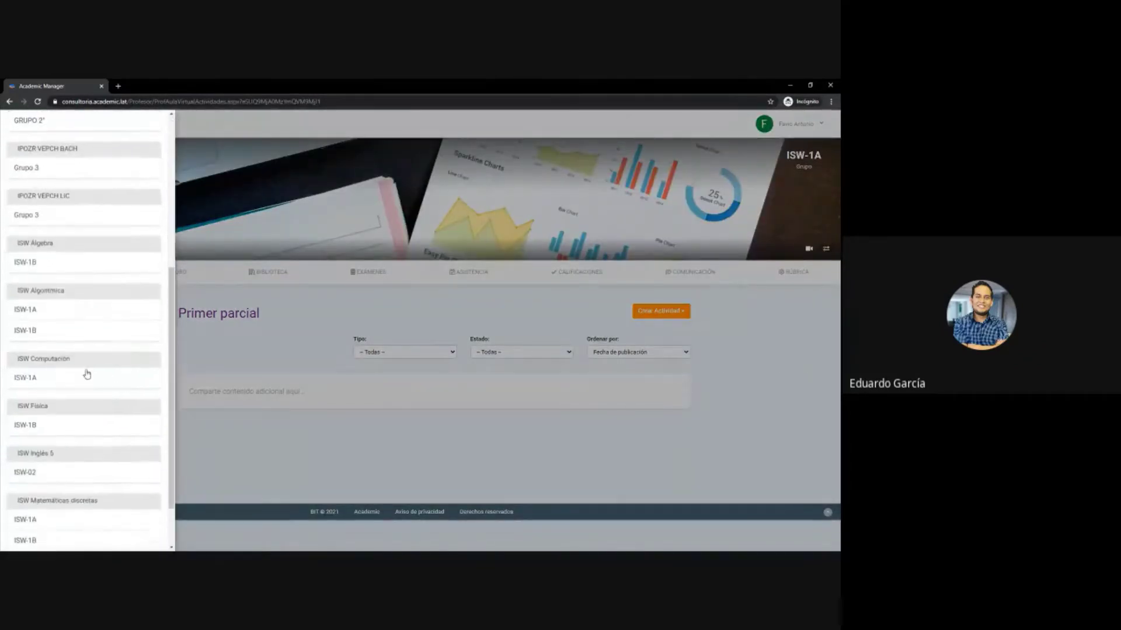
click(58, 455)
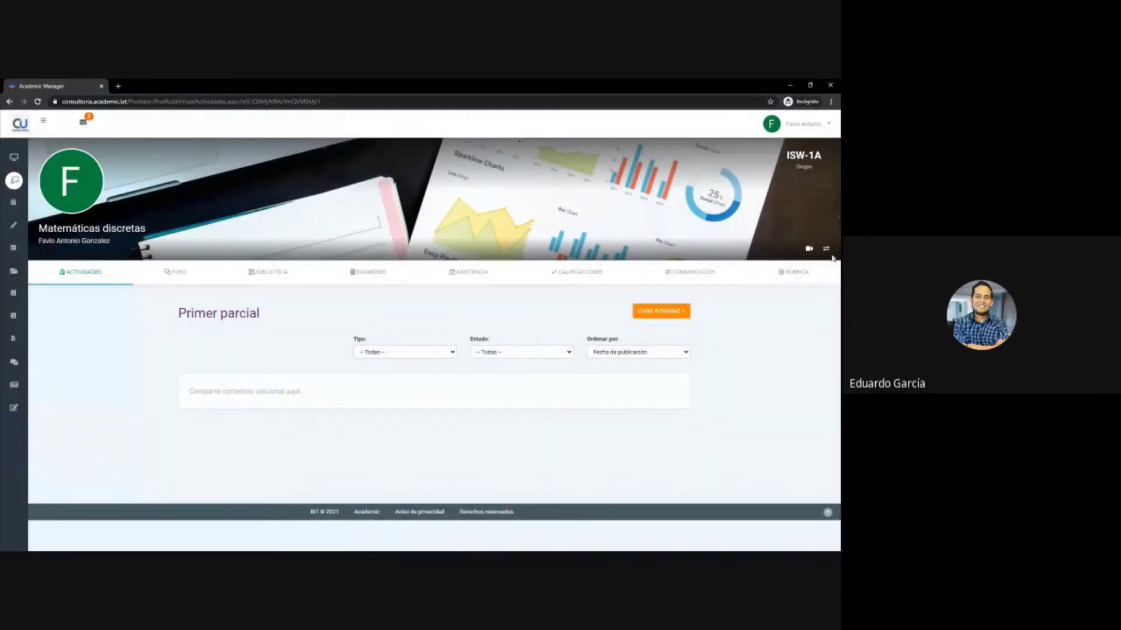
click(826, 249)
scroll(78, 370, down, 6)
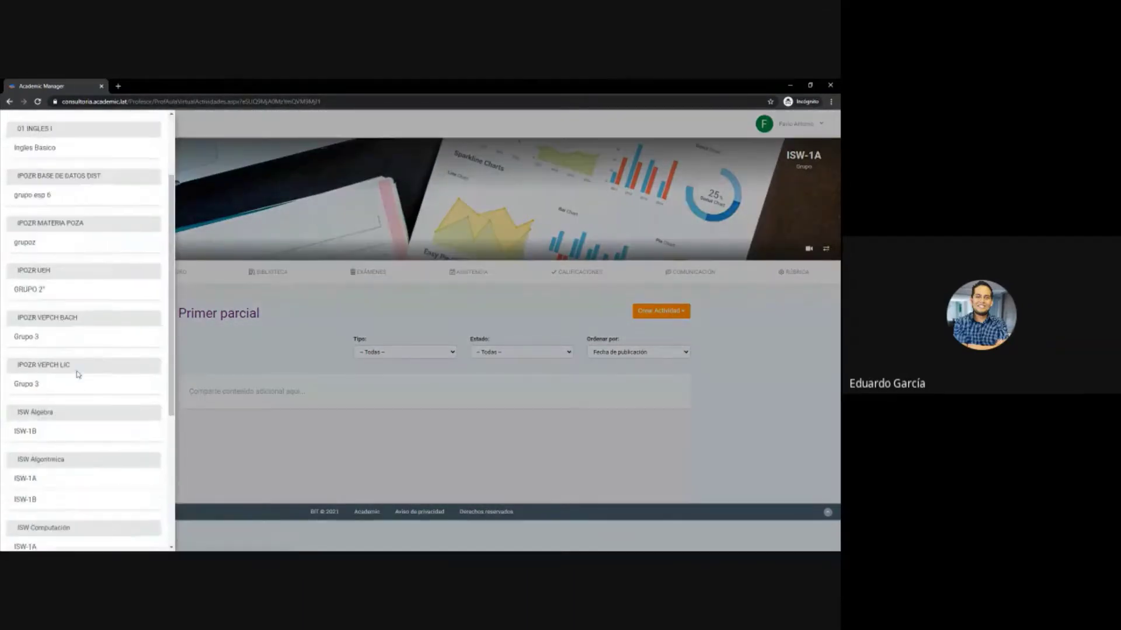
click(31, 412)
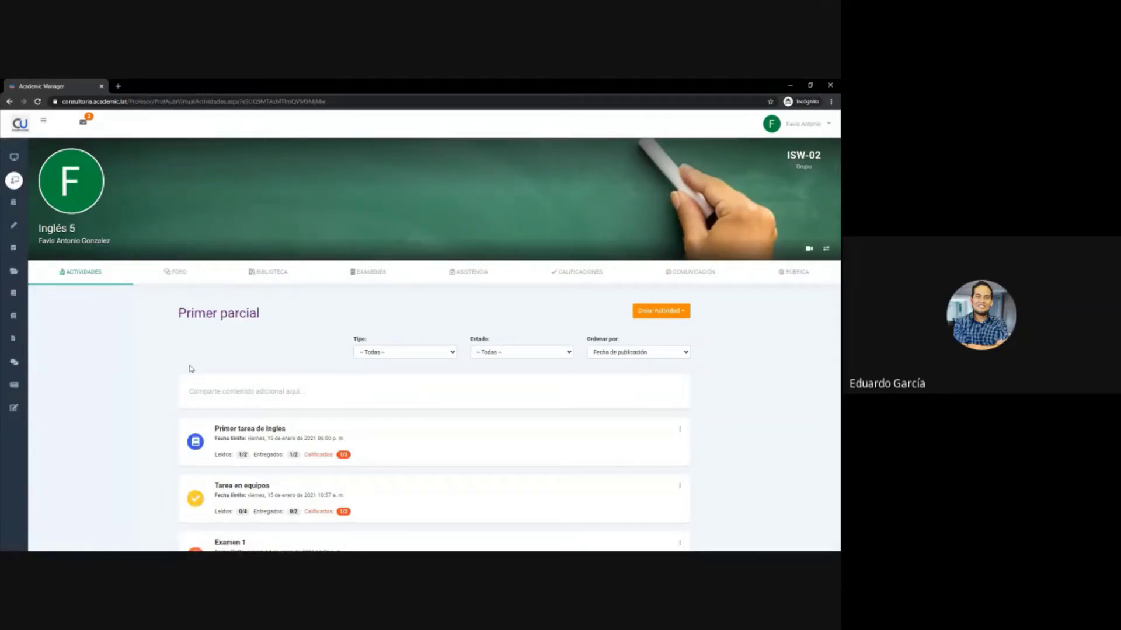
- Switch from the group list to ISW Computación ISW-1A, then to ISW Álgebra ISW-1B
scroll(189, 369, down, 3)
scroll(179, 370, up, 2)
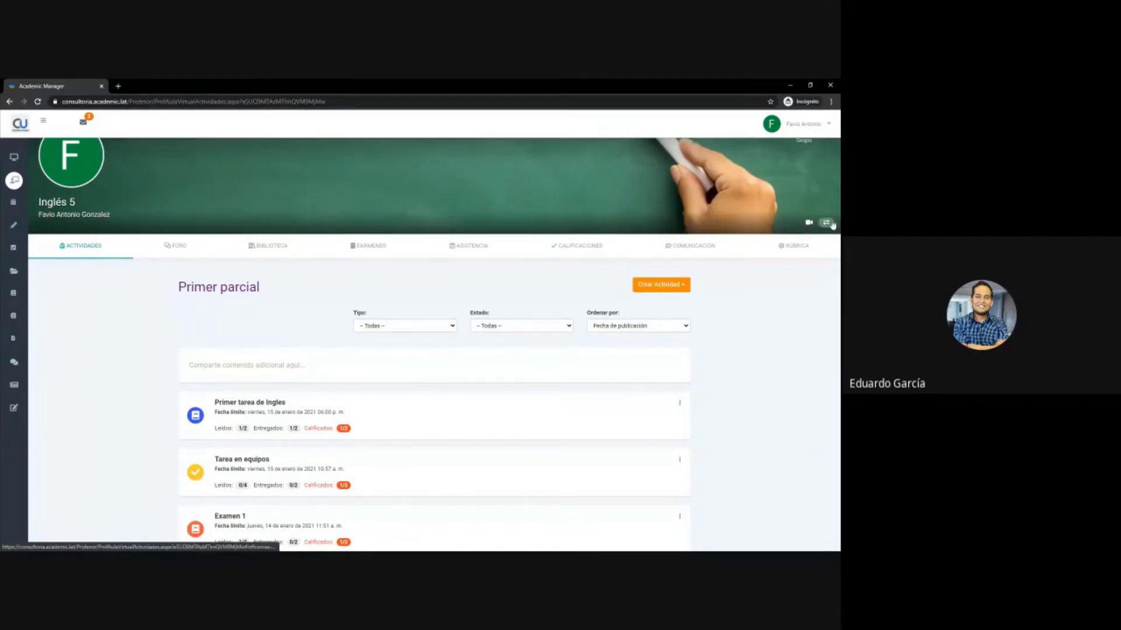
click(43, 120)
scroll(68, 363, down, 5)
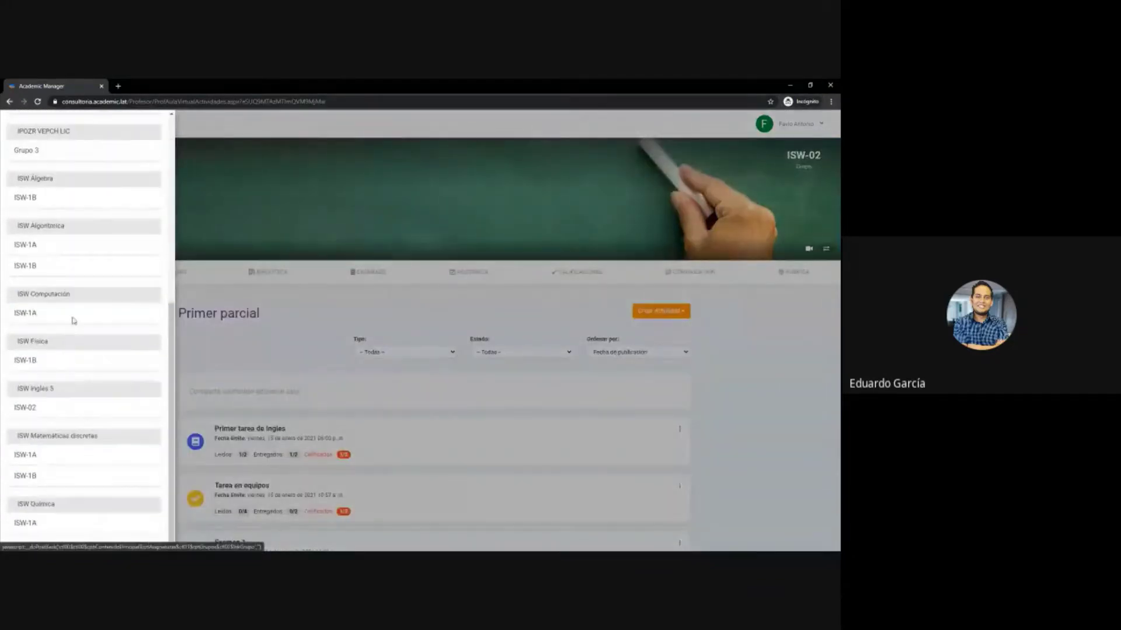
click(70, 310)
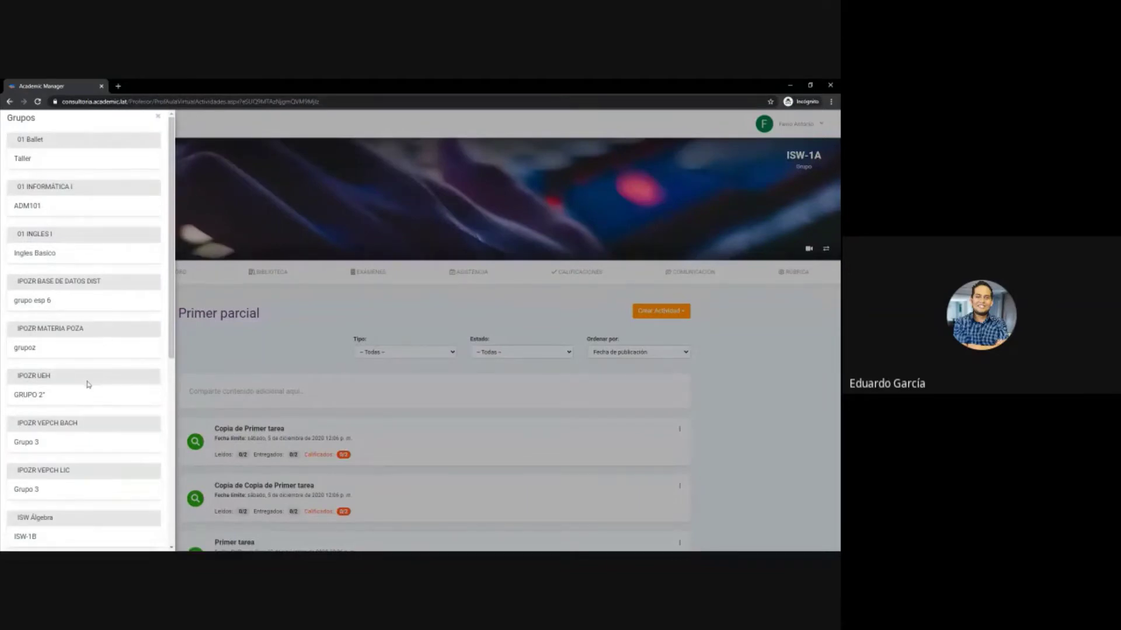
scroll(88, 379, down, 3)
click(56, 408)
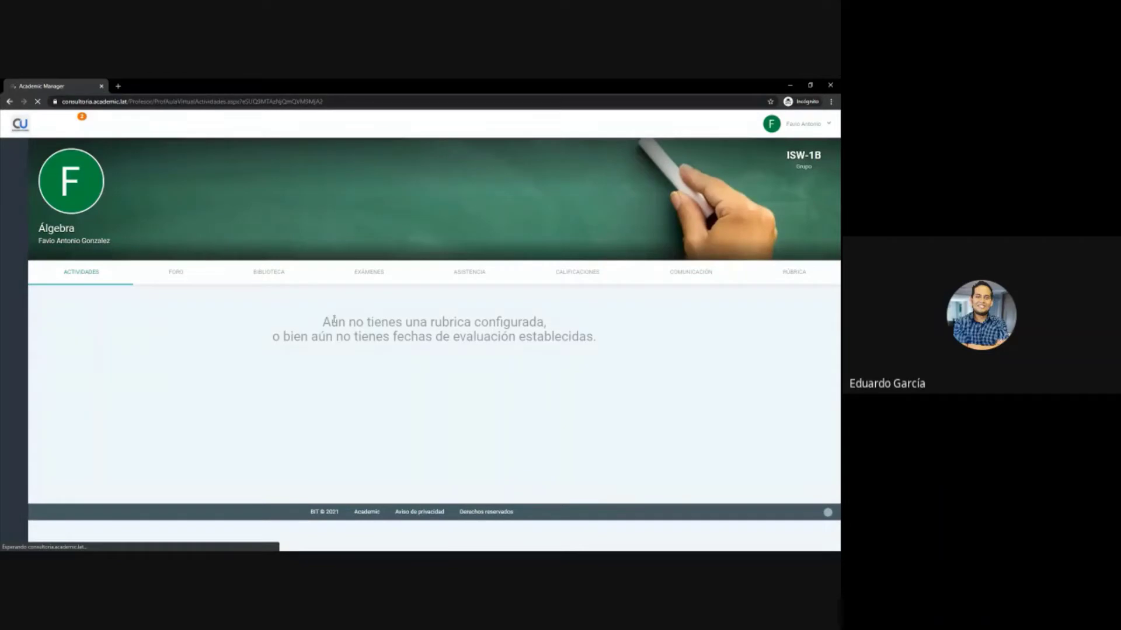
drag(322, 322, 547, 322)
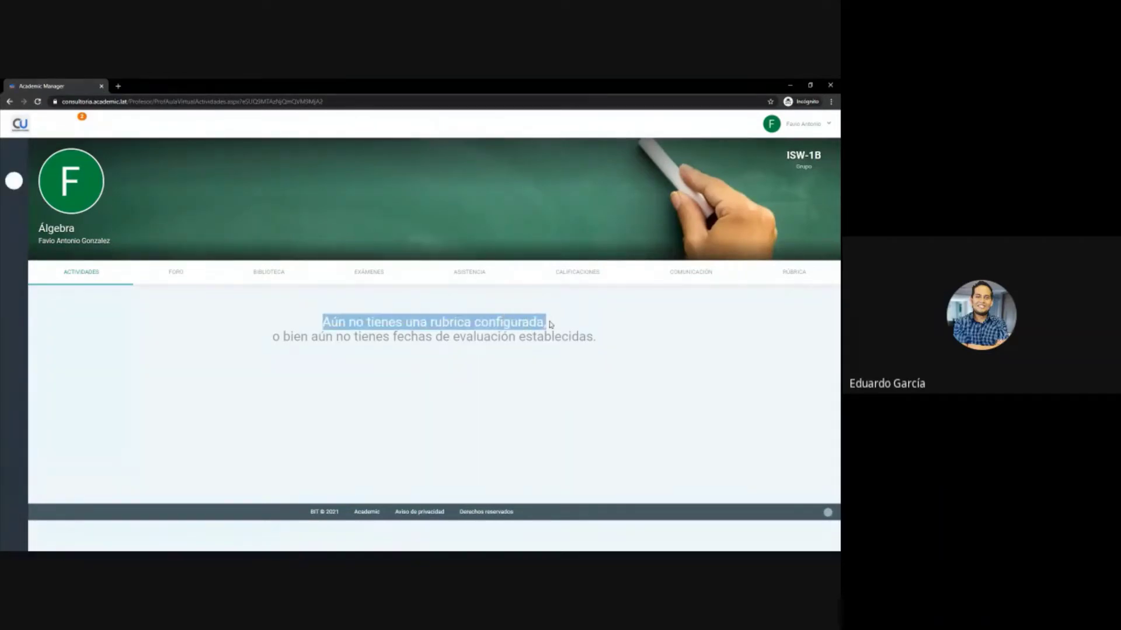
click(294, 344)
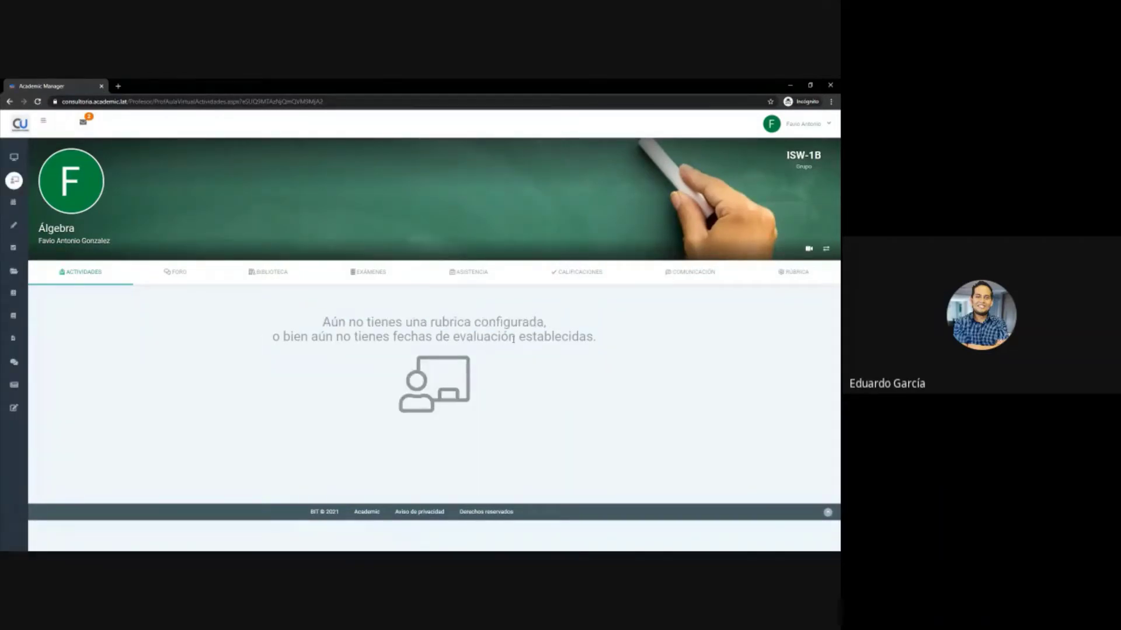
triple_click(513, 338)
click(514, 339)
double_click(509, 322)
click(509, 322)
- Open the Álgebra RÚBRICA tab and highlight the Primer, Segundo and Tercer parcial headings
click(799, 280)
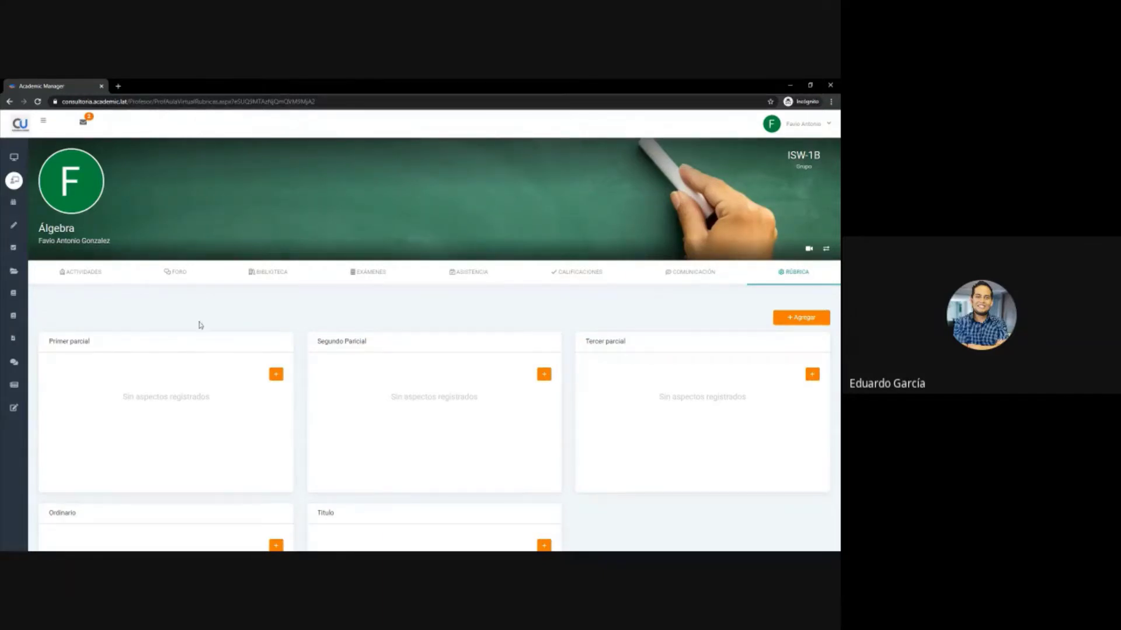
triple_click(67, 342)
double_click(318, 341)
triple_click(318, 341)
triple_click(613, 342)
click(498, 319)
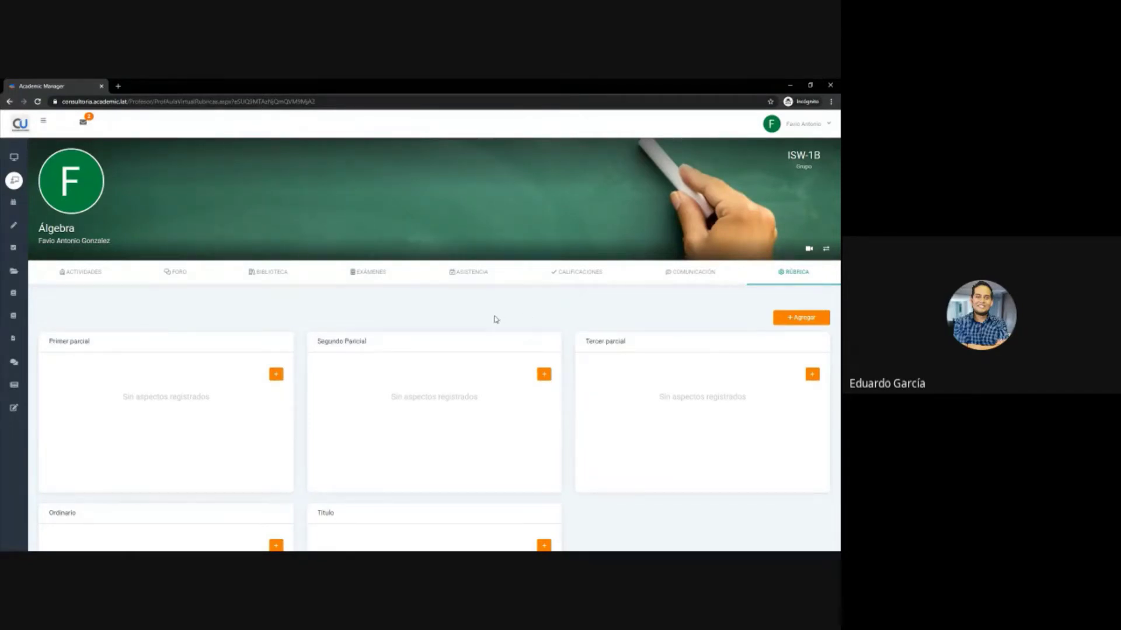
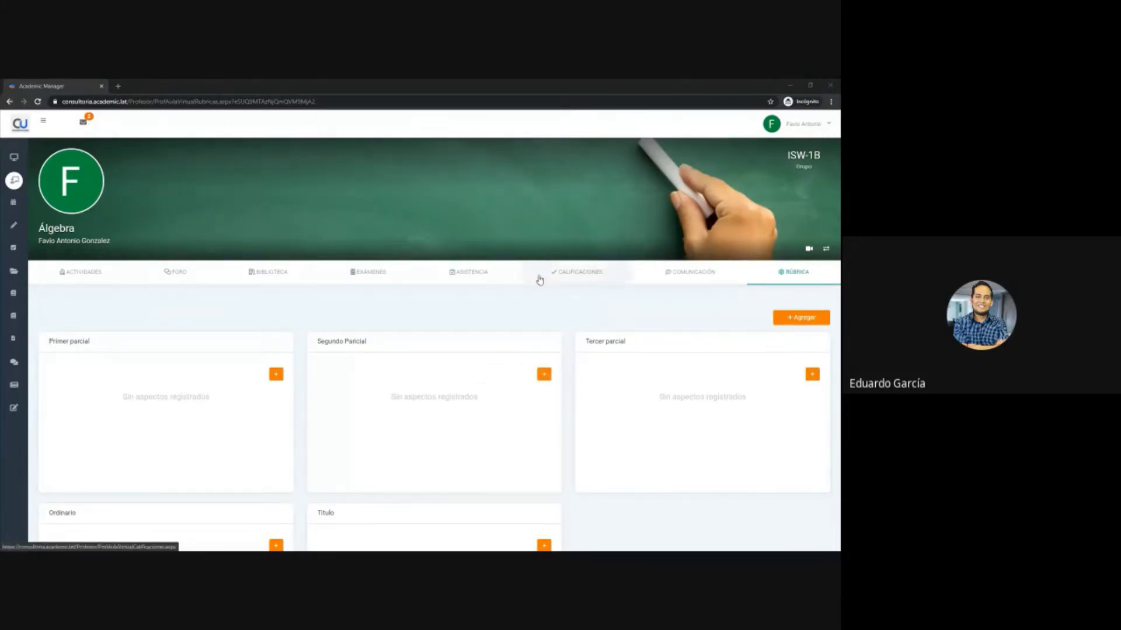
- Bring the browser forward and check the course group list without switching groups
click(543, 321)
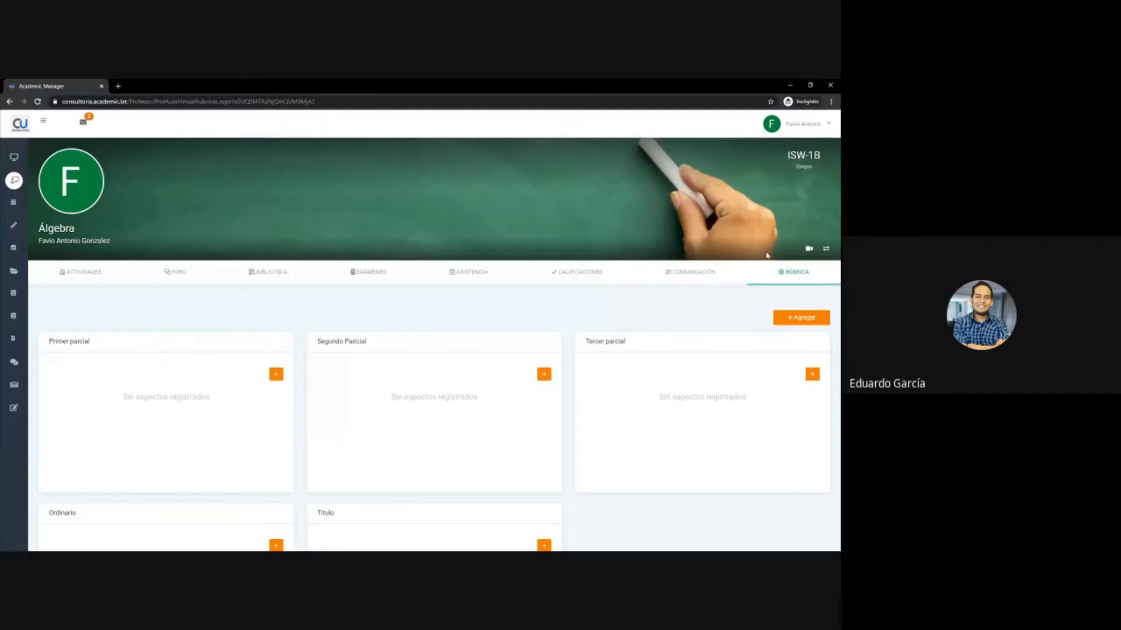
click(826, 249)
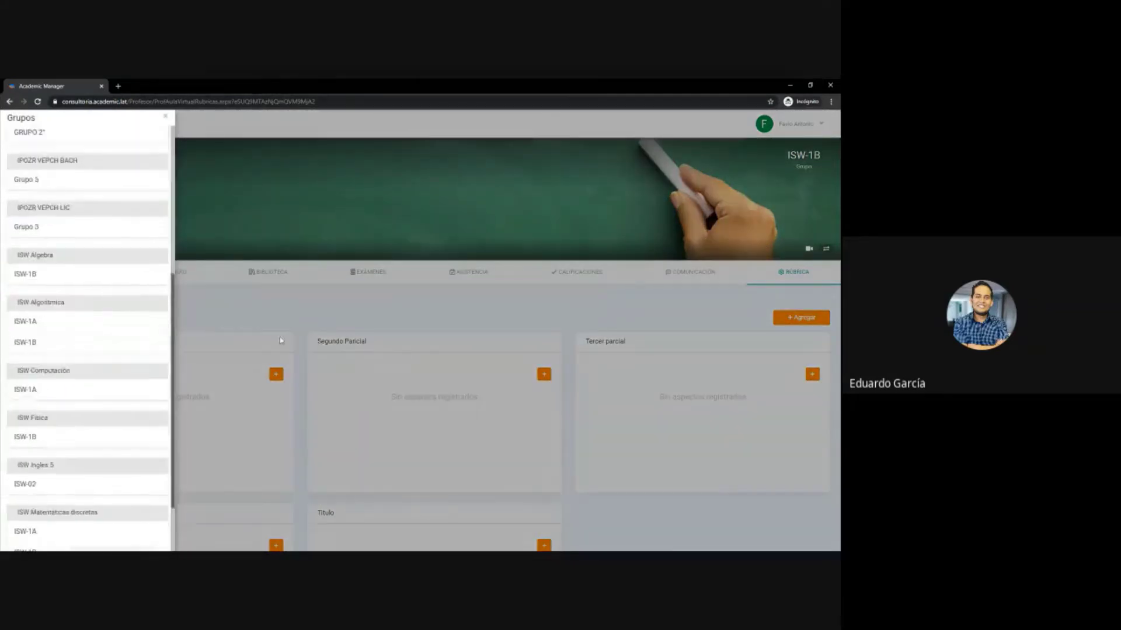
click(341, 328)
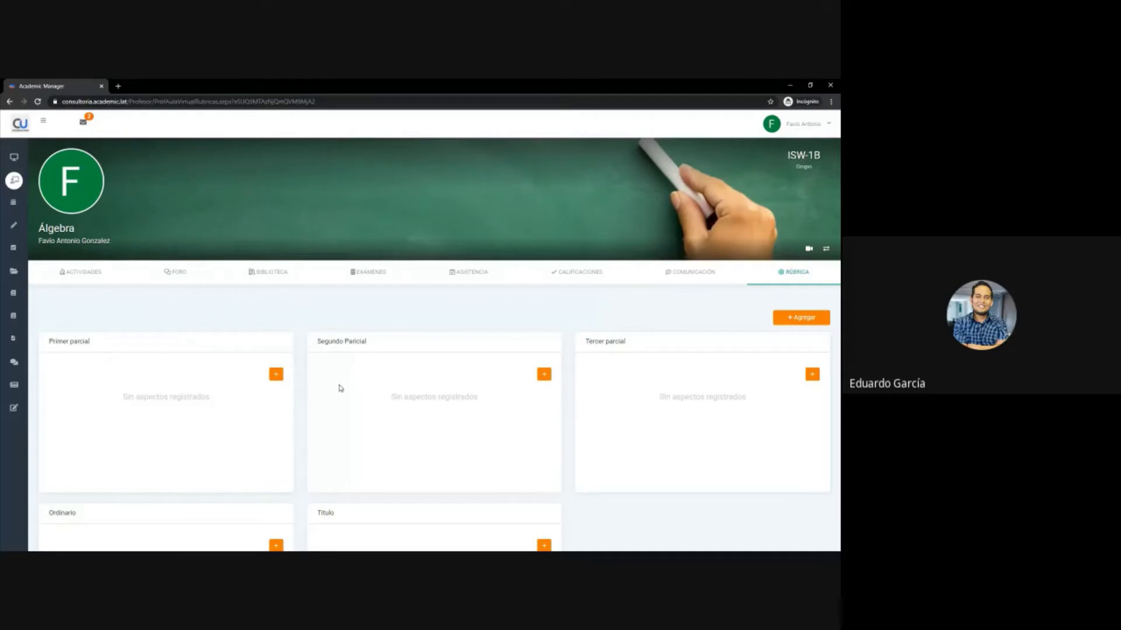
- Add a new aspect, Tareas ISW, to Primer, Segundo and Tercer parcial
click(796, 317)
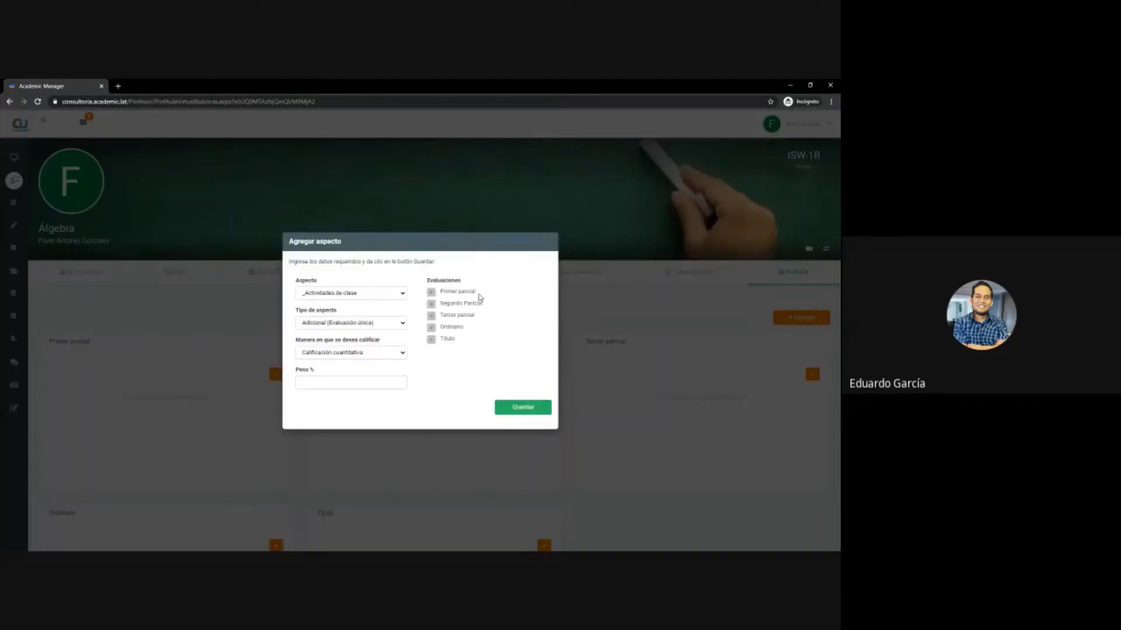
click(459, 292)
click(451, 304)
click(452, 317)
click(374, 295)
scroll(362, 350, down, 5)
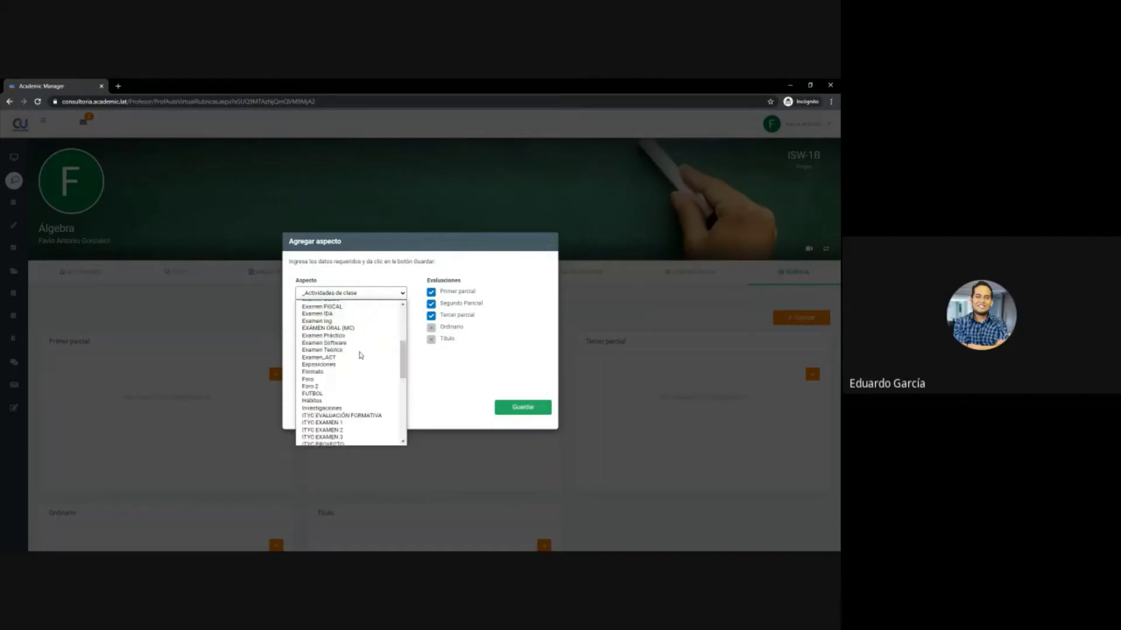
click(354, 431)
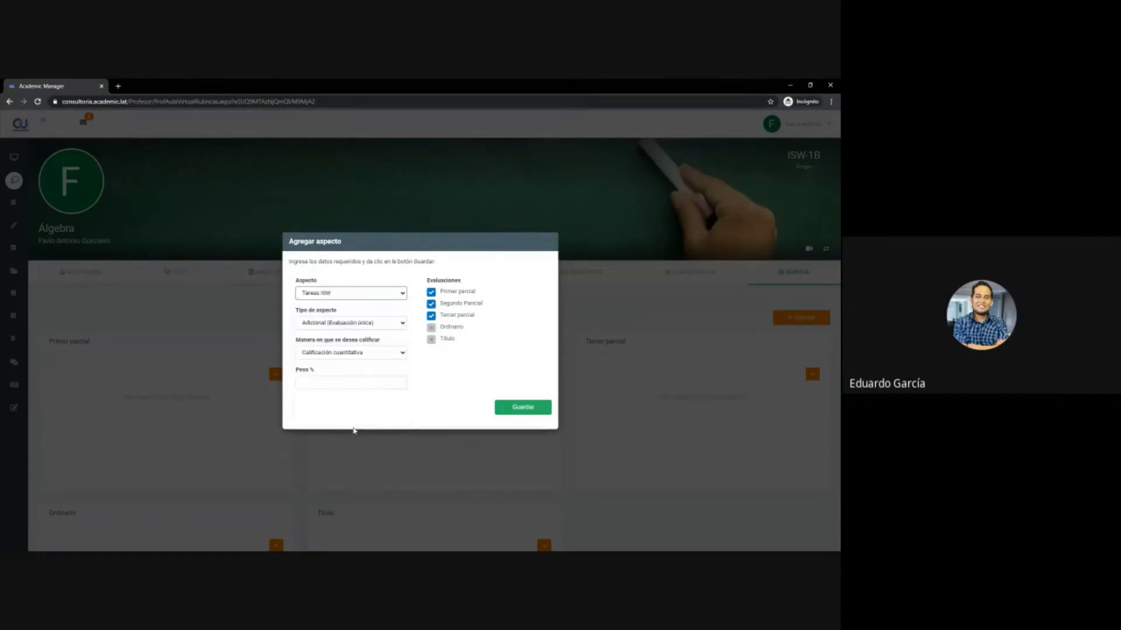
- Make Tareas ISW a Con actividad aspect weighing 50% and save it
click(352, 324)
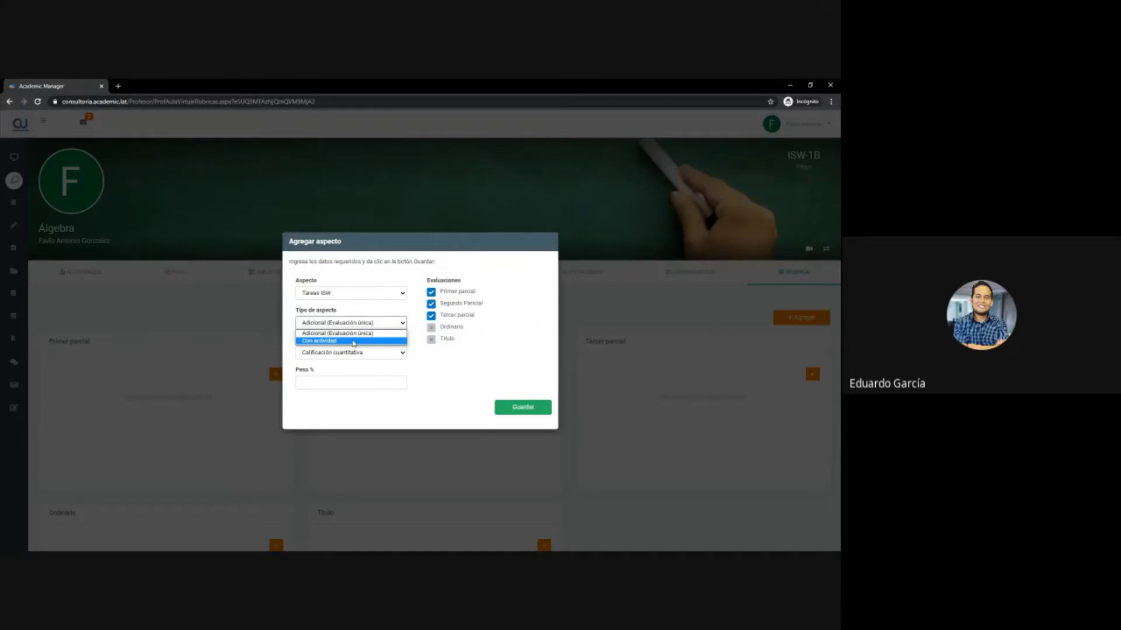
click(353, 342)
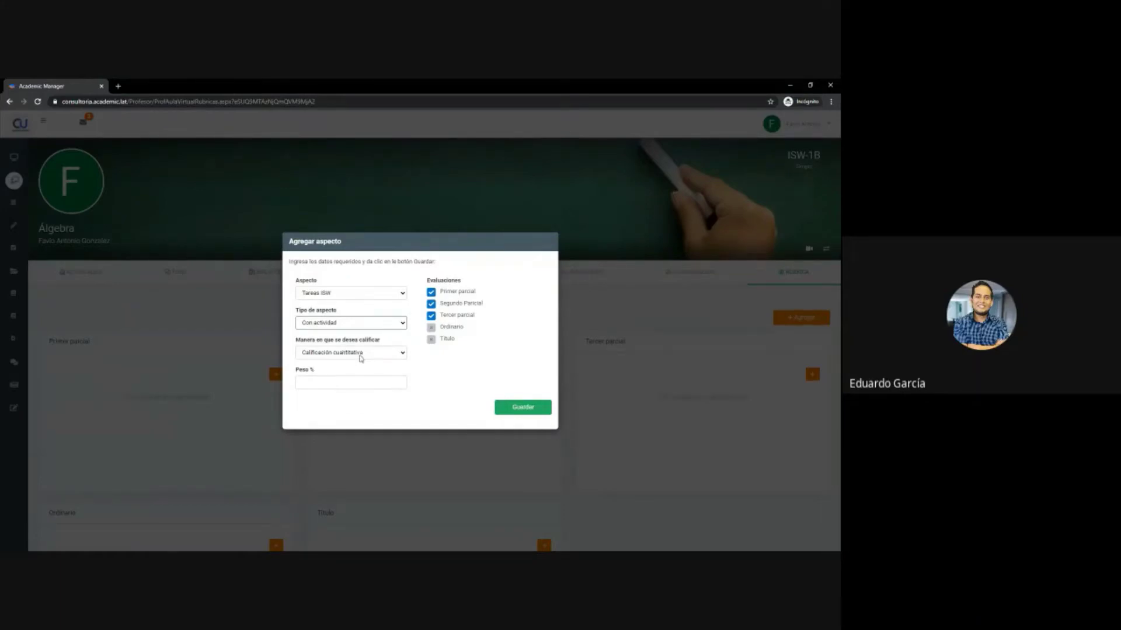
click(350, 396)
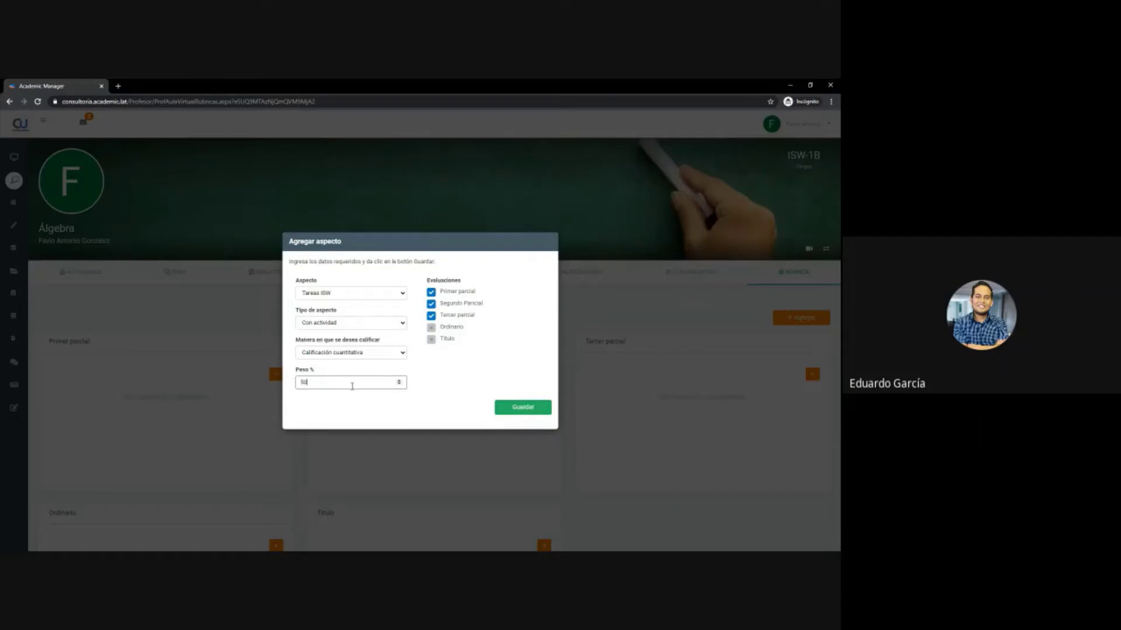
click(526, 408)
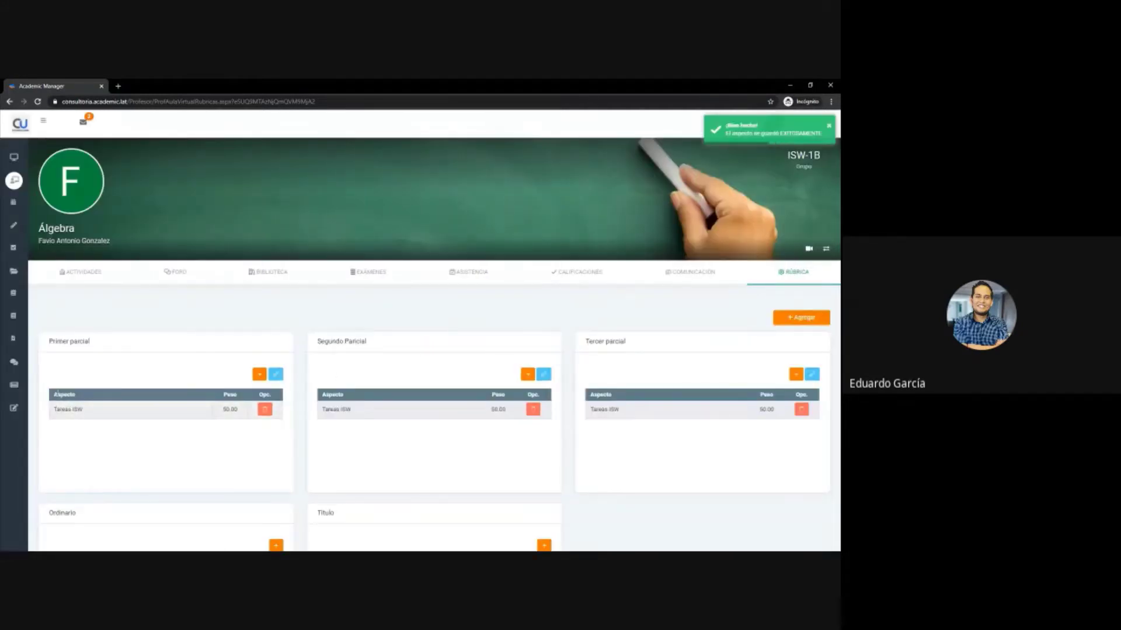
drag(53, 409, 117, 408)
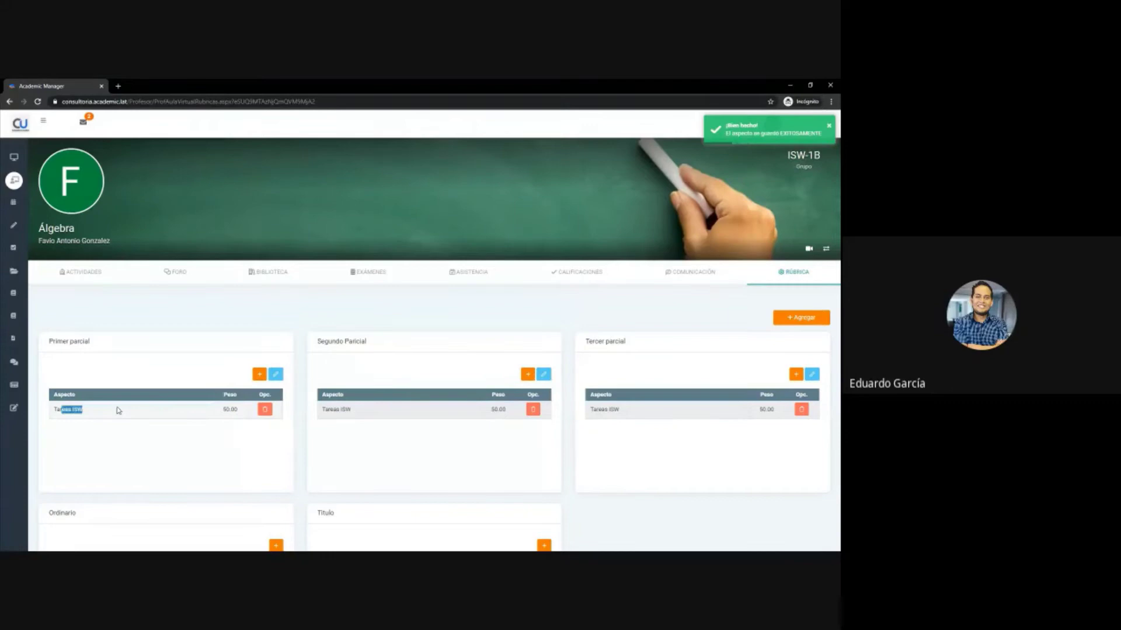
- Add a Cuadernos aspect weighing 25 to the Primer parcial card only
click(144, 444)
scroll(230, 426, down, 1)
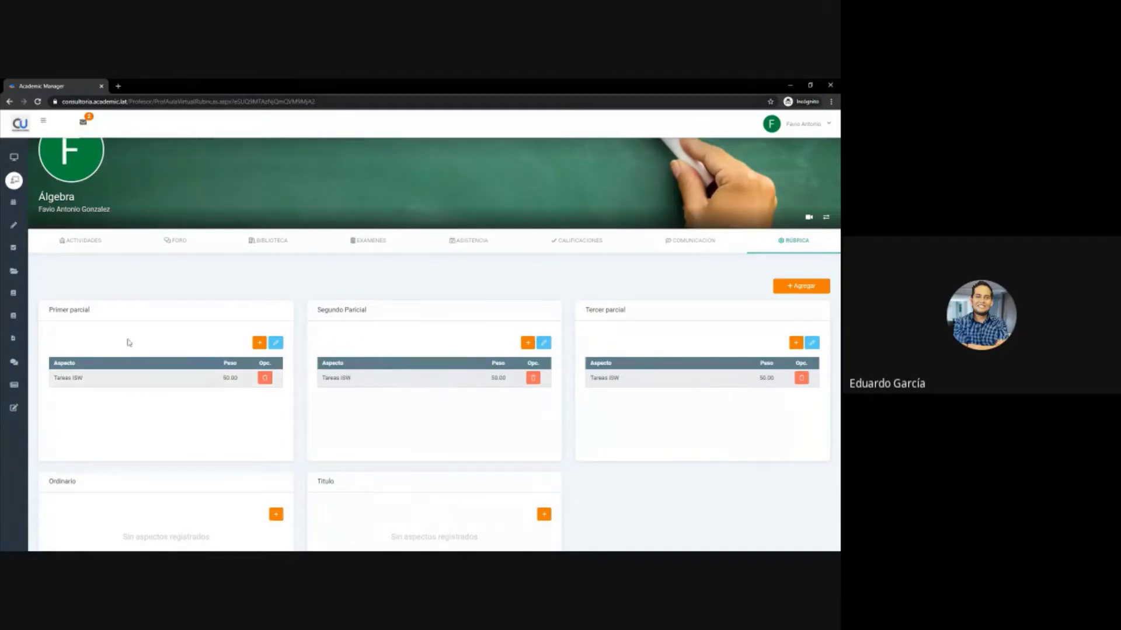
triple_click(66, 310)
click(259, 345)
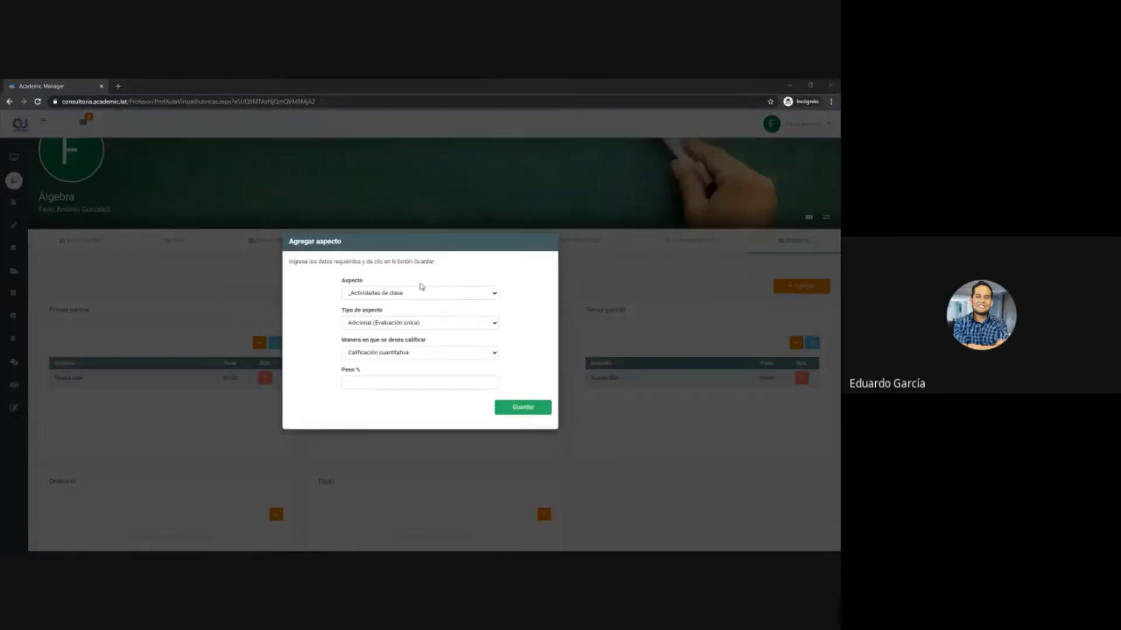
click(412, 294)
click(395, 339)
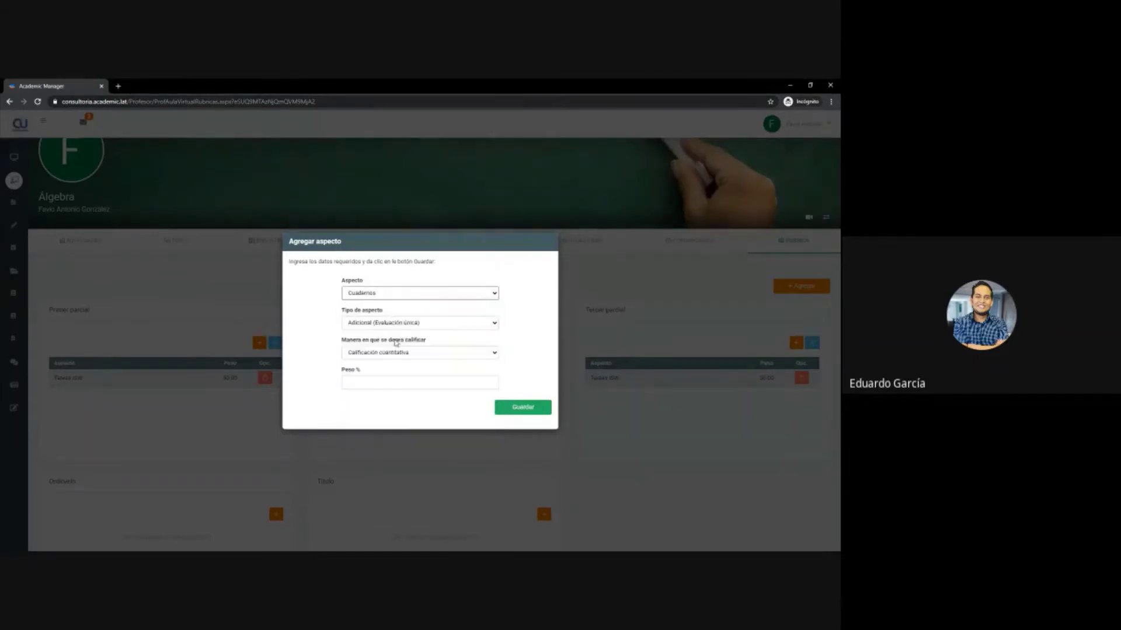
click(380, 383)
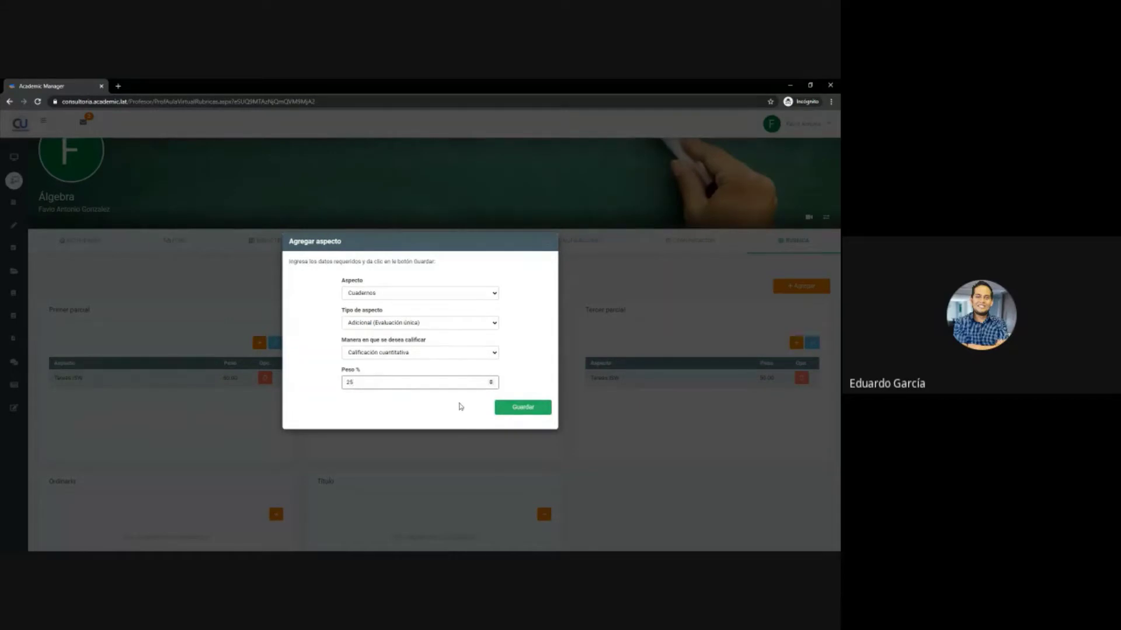
click(519, 408)
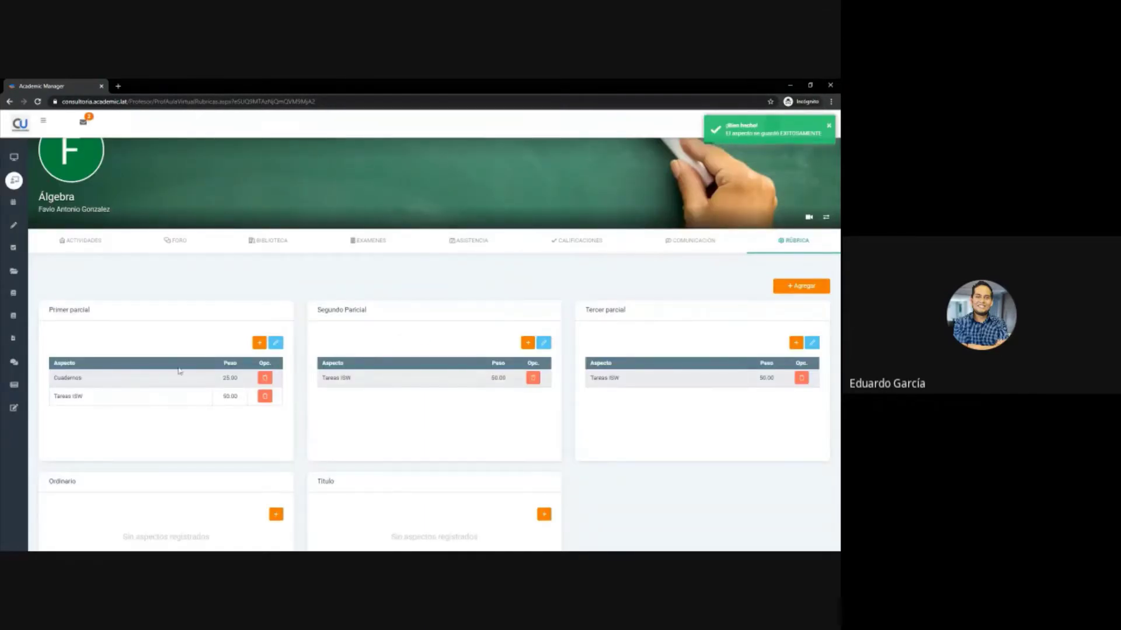
- Add Examen Software to Primer parcial as a Con actividad aspect weighing 25
click(260, 343)
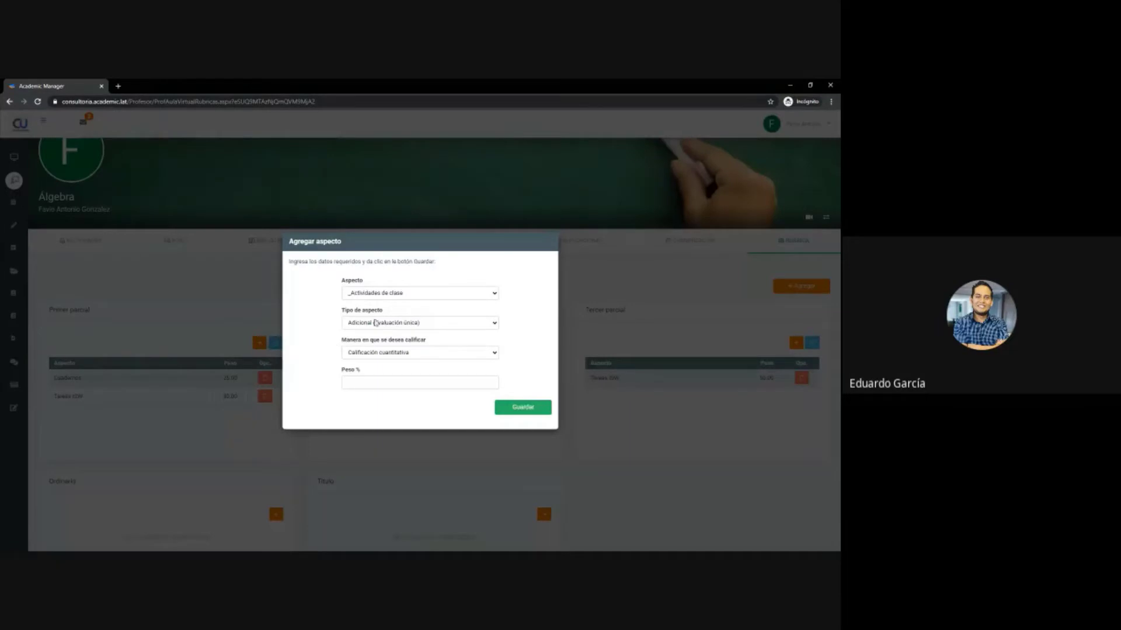
click(401, 296)
scroll(409, 379, down, 2)
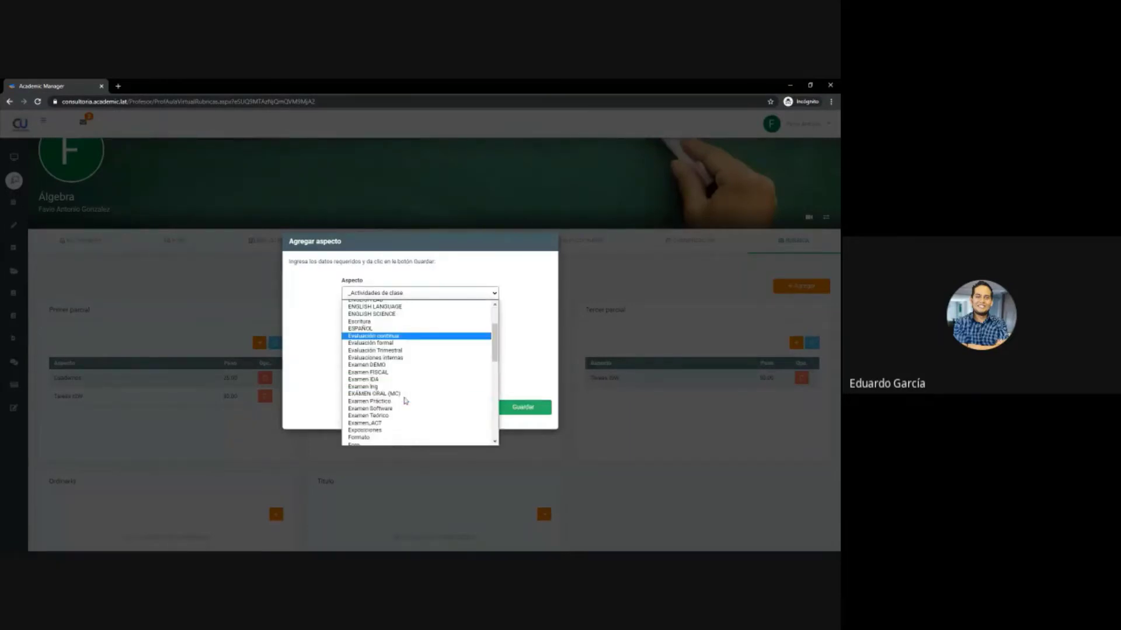
click(409, 383)
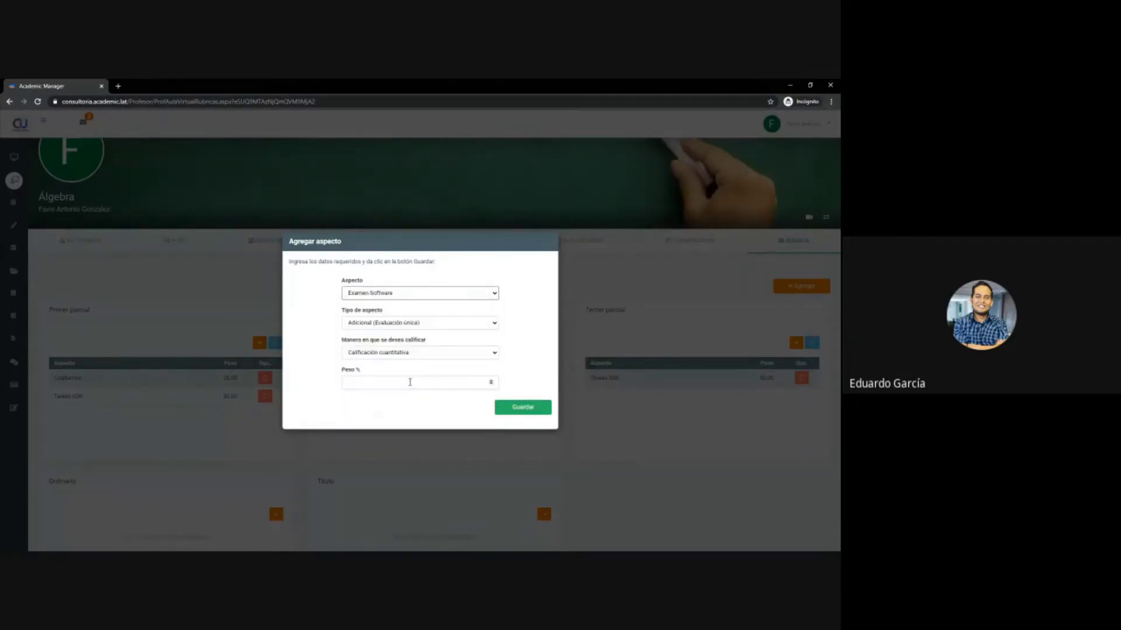
click(397, 325)
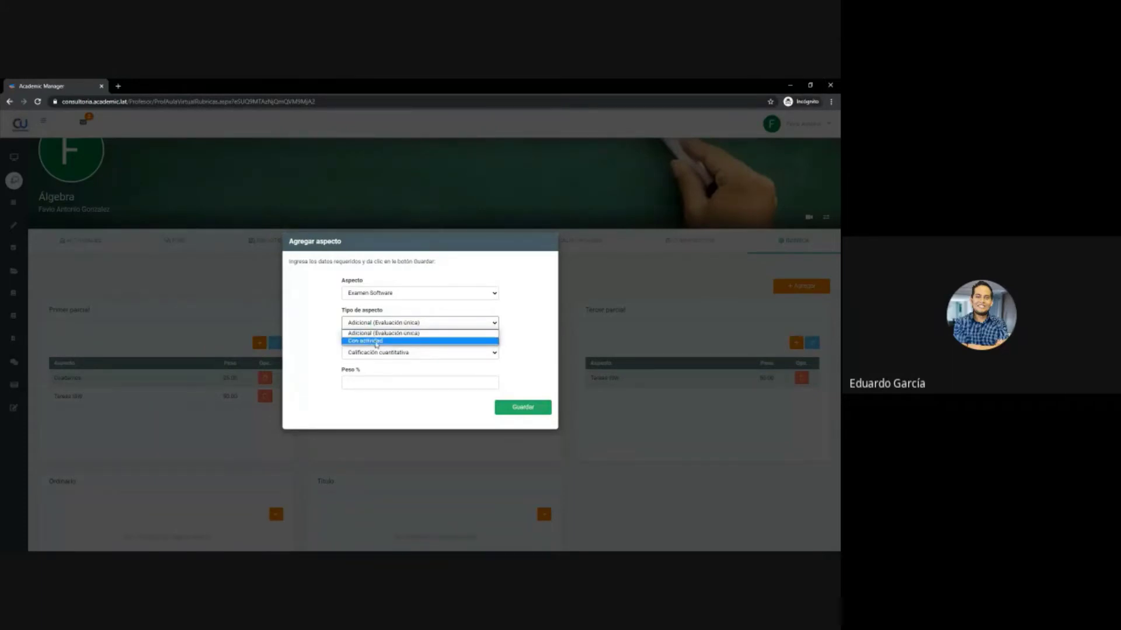
click(376, 343)
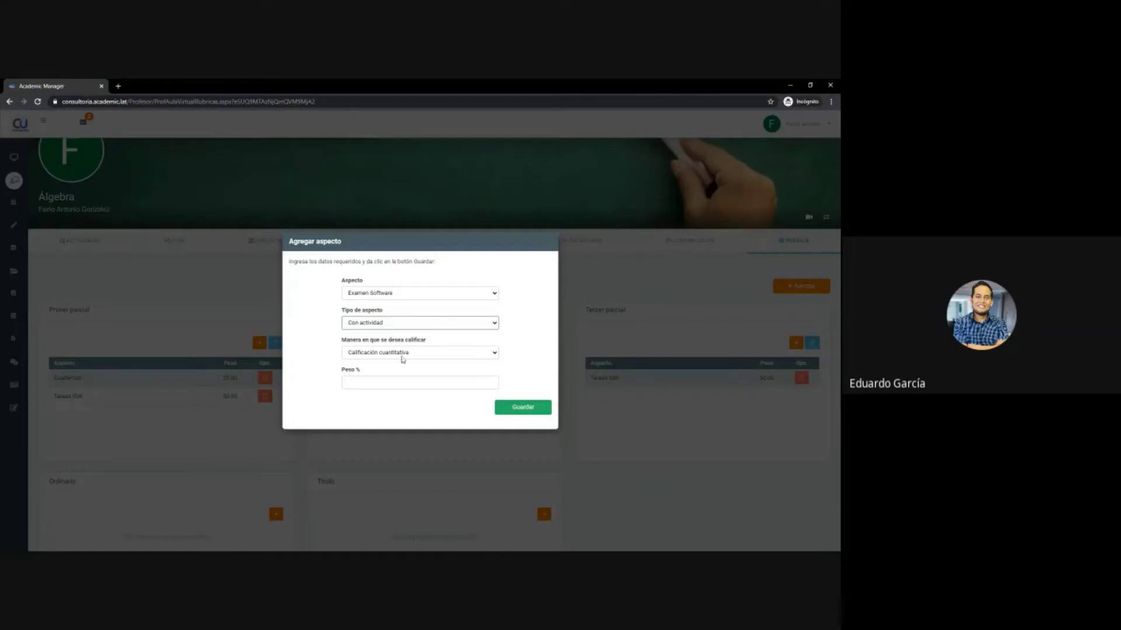
click(387, 384)
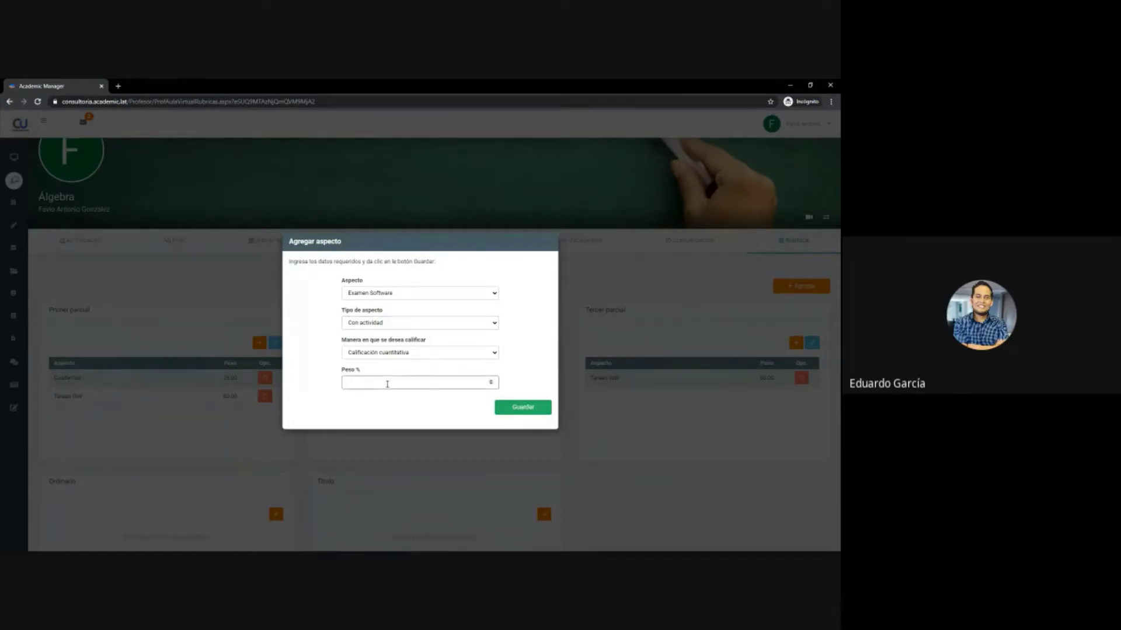
click(533, 406)
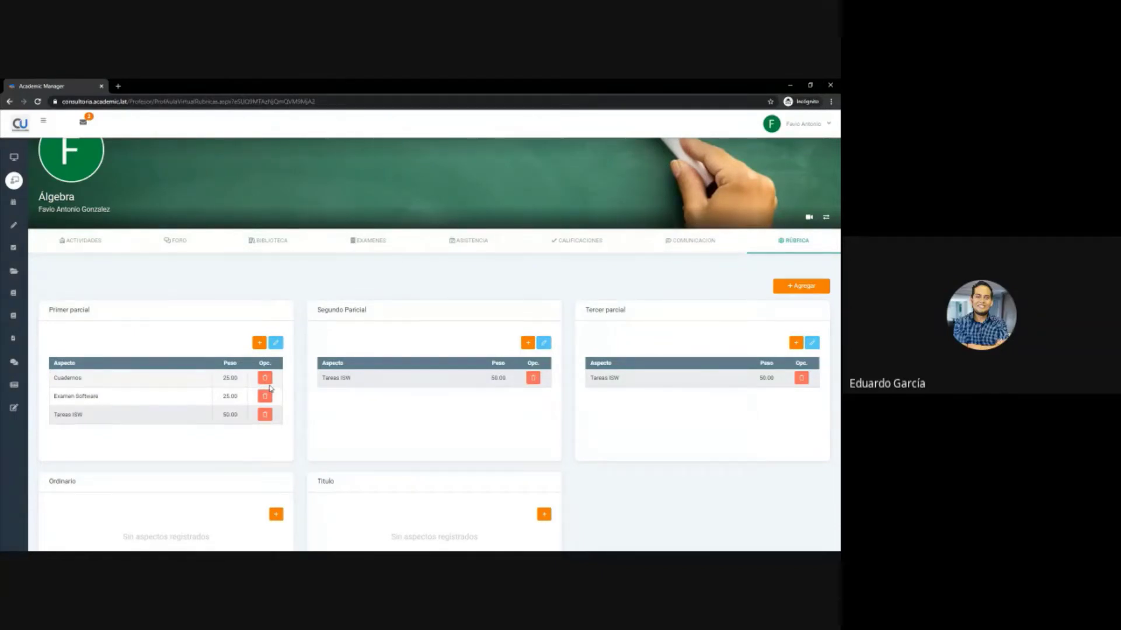
- Change the Primer parcial weights to Tareas ISW 40, Examen Software 20 and Cuadernos 20
click(276, 345)
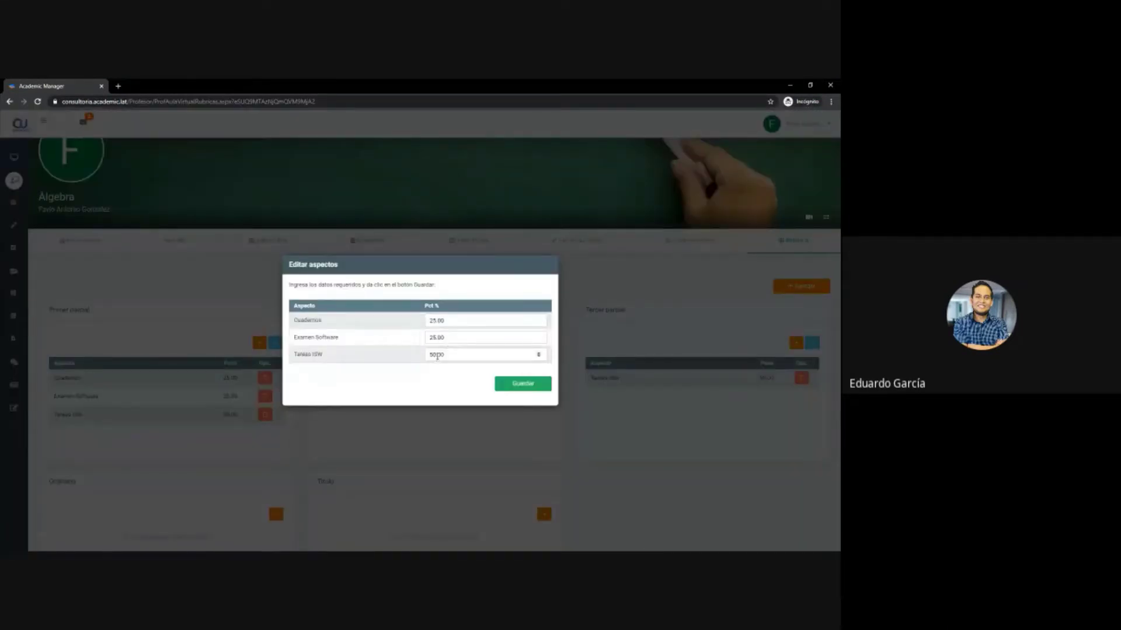
click(436, 355)
key(BackSpace)
key(BackSpace)
text(4)
click(438, 338)
text(0)
click(437, 321)
key(BackSpace)
text(0)
click(523, 384)
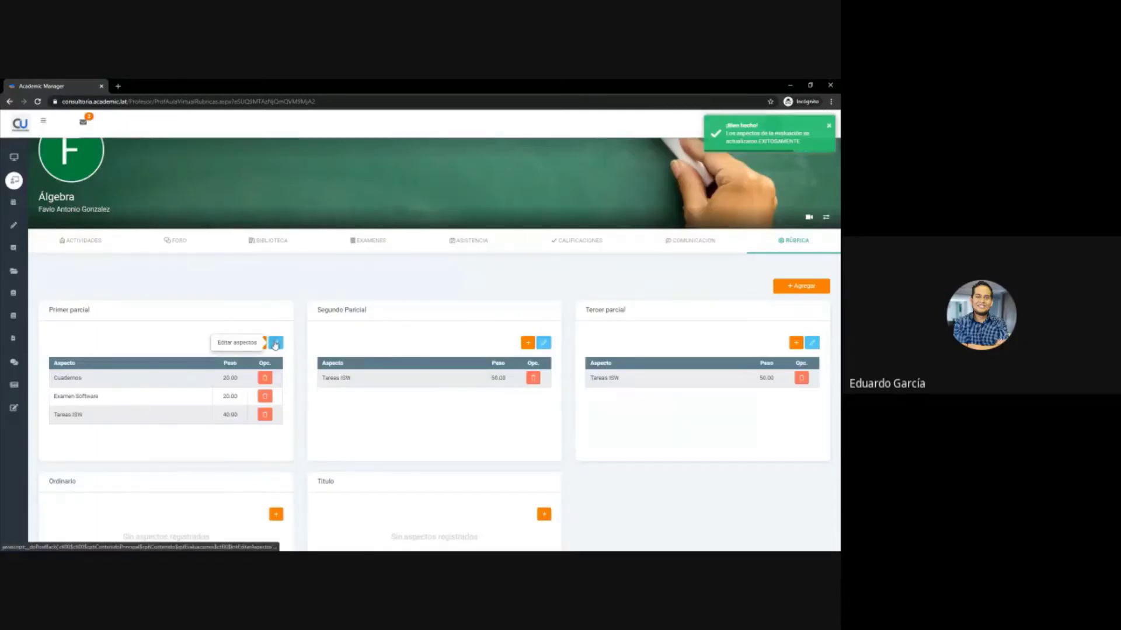
click(275, 343)
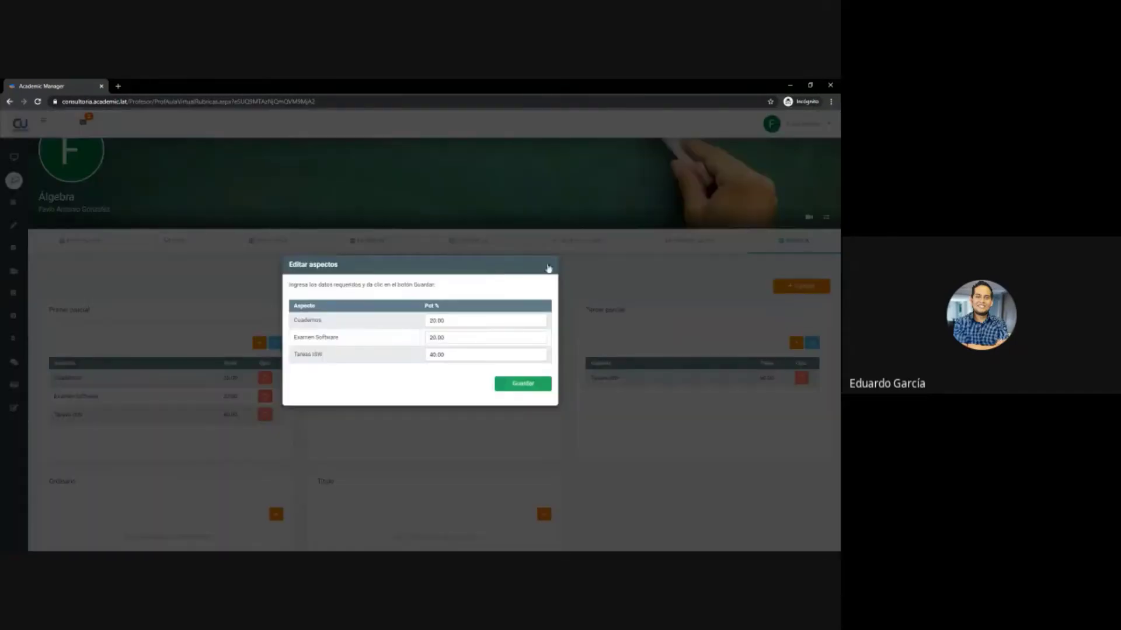
- Add Habitos to the Primer parcial rubric with a weight of 20
click(548, 262)
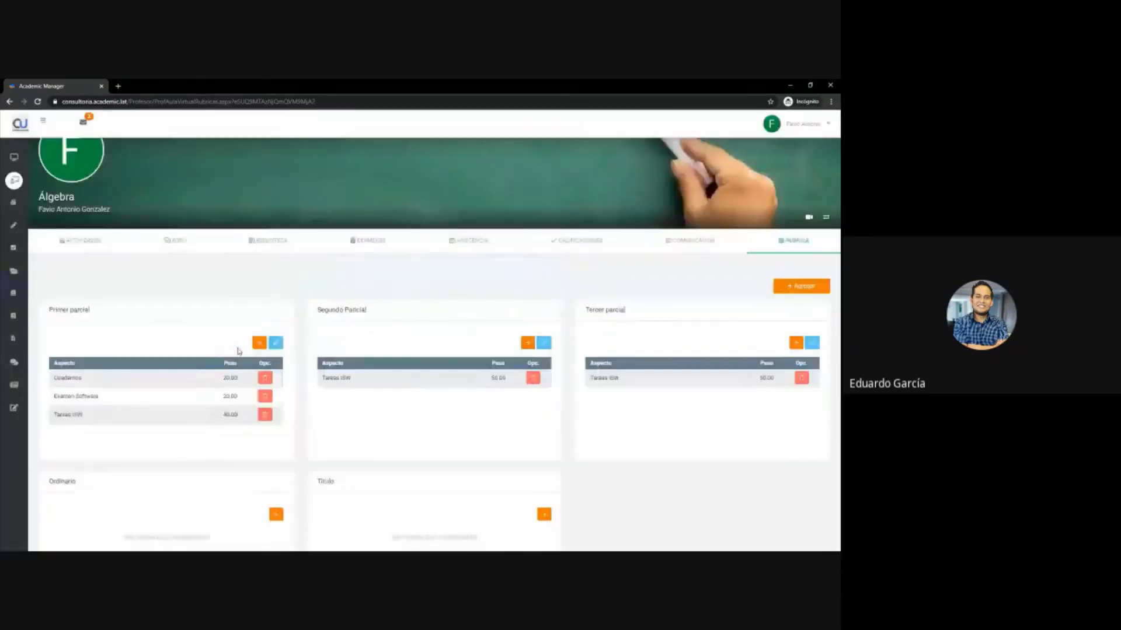
click(261, 343)
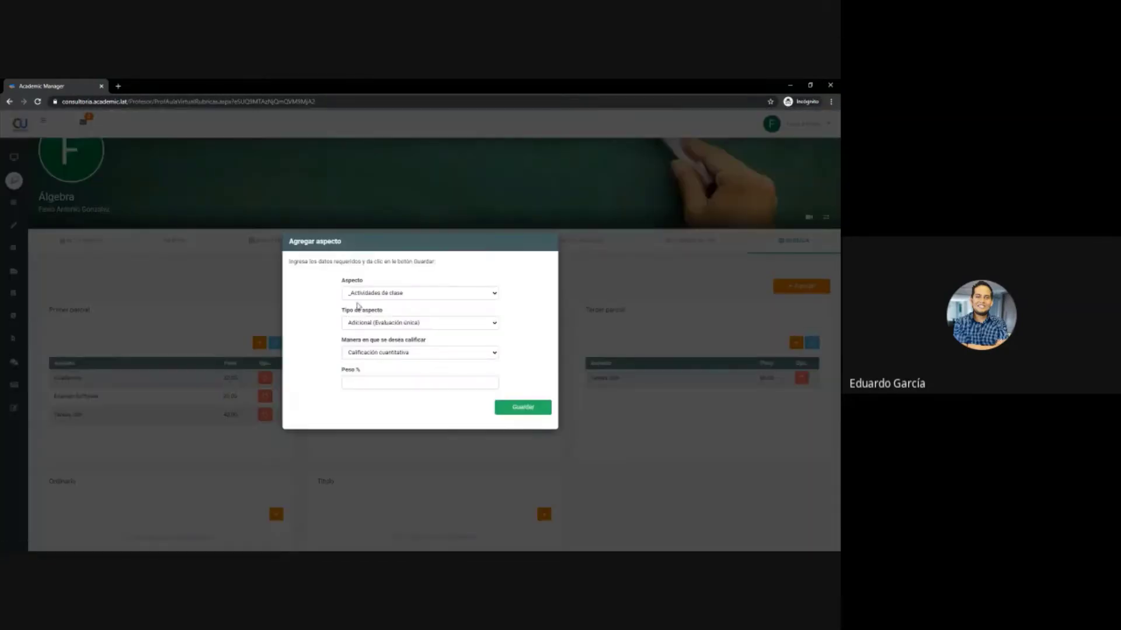
click(418, 294)
scroll(398, 379, down, 5)
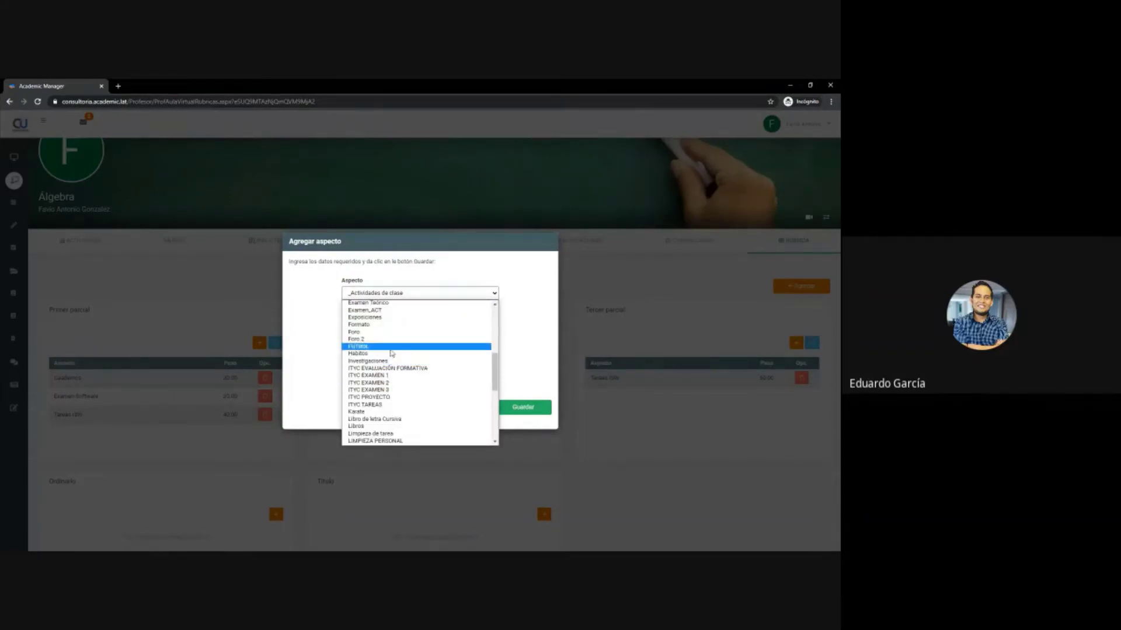
click(389, 354)
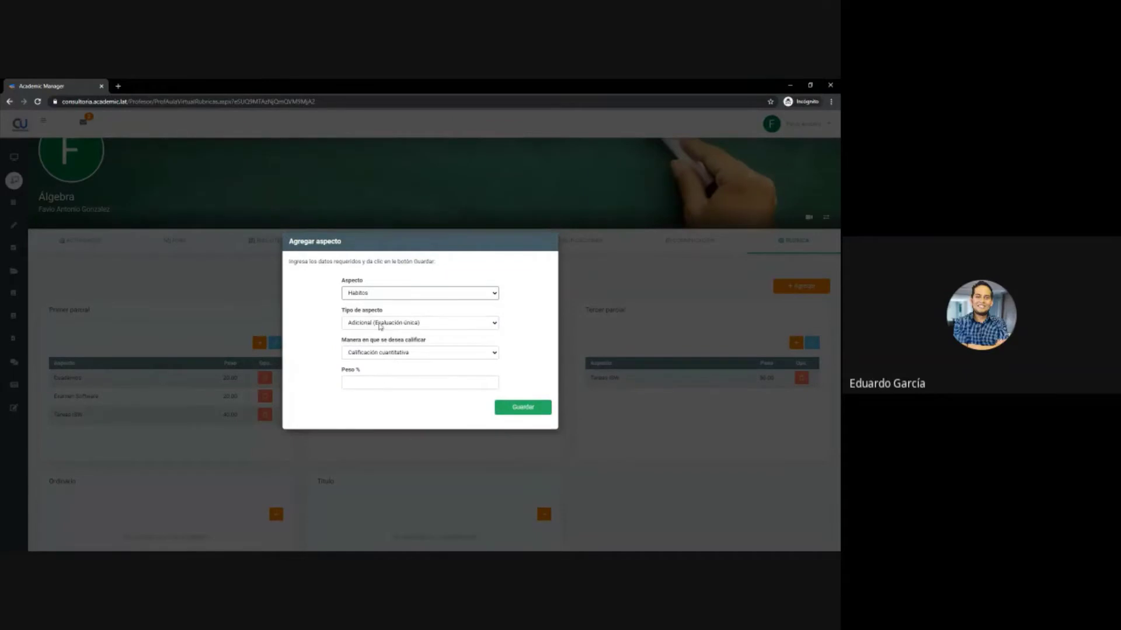
click(393, 381)
text(20)
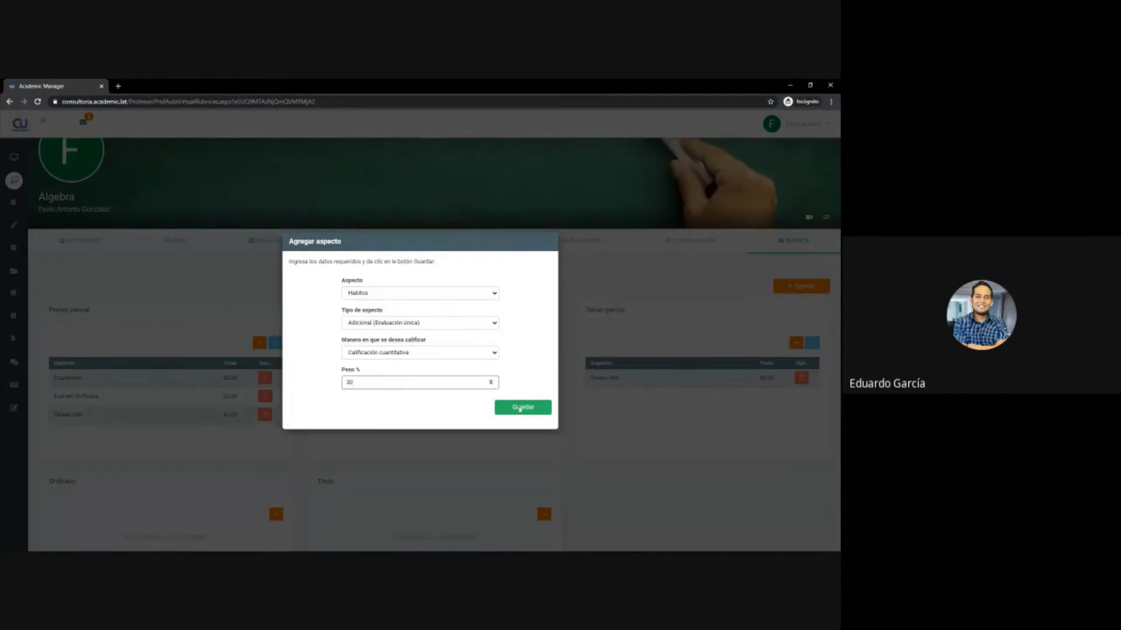
click(520, 408)
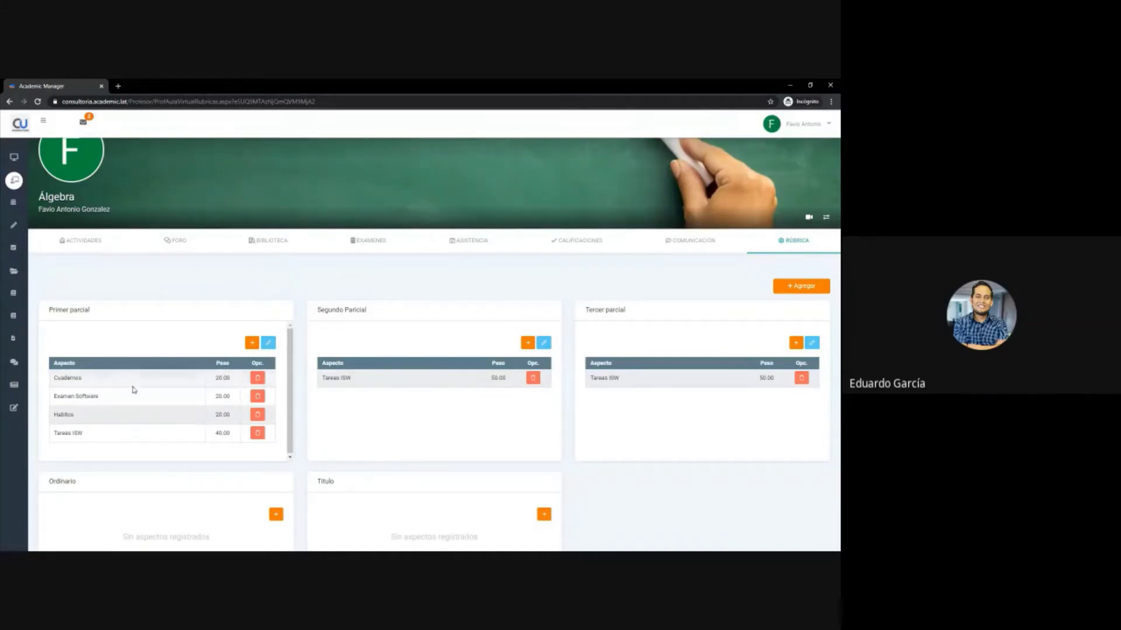
- From the course's ACTIVIDADES list, start a new activity with Crear Actividad > Nueva
click(76, 244)
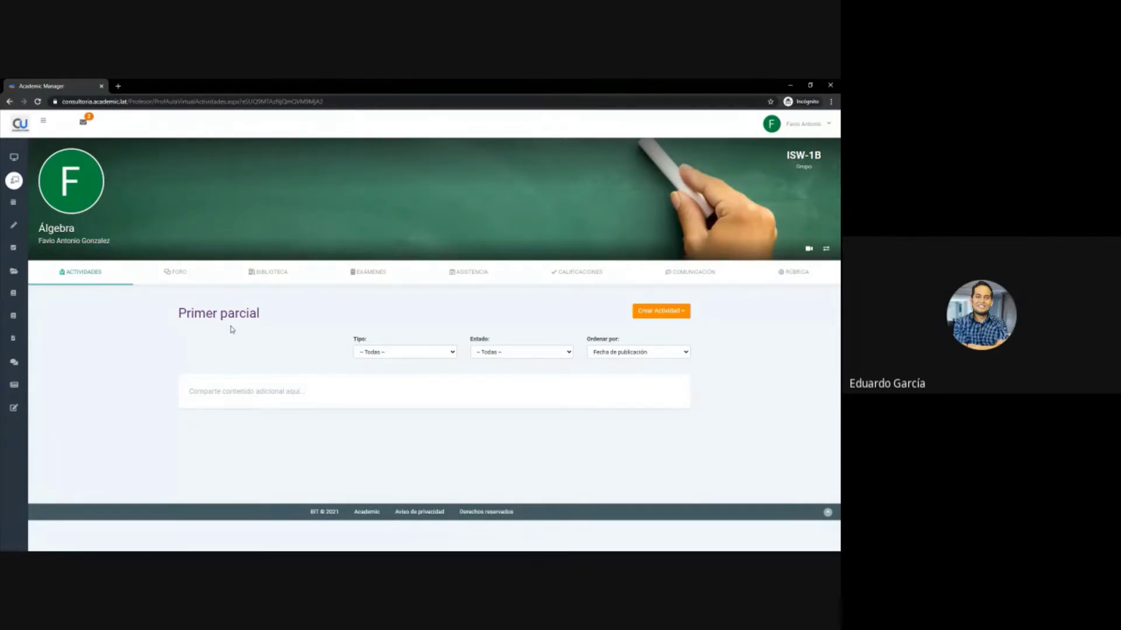
mouse_move(13, 541)
click(669, 318)
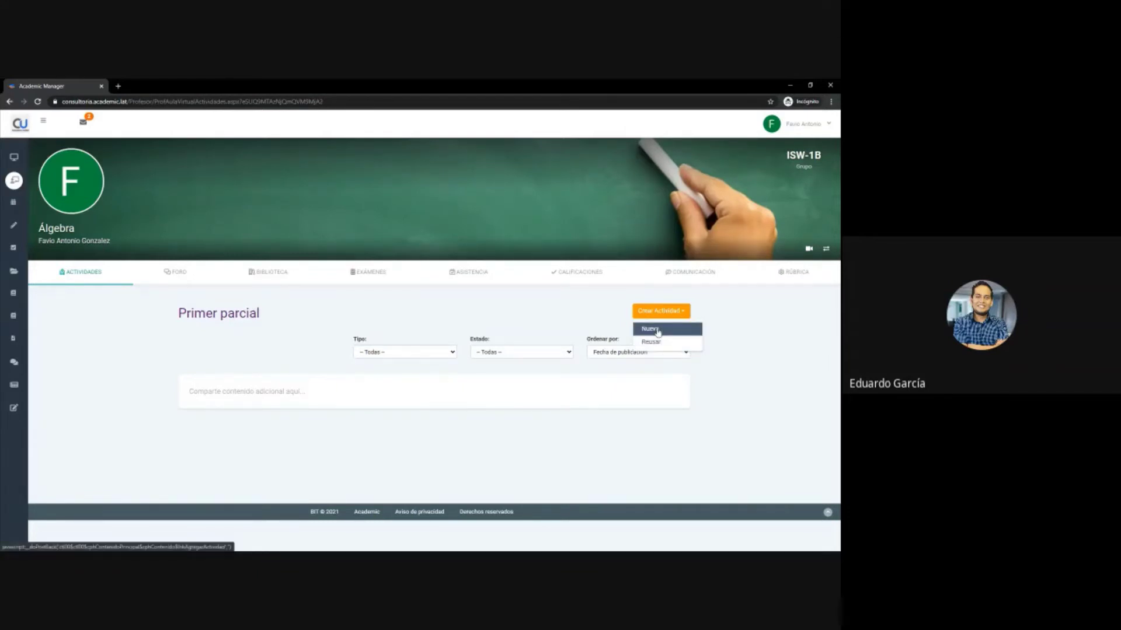
click(657, 331)
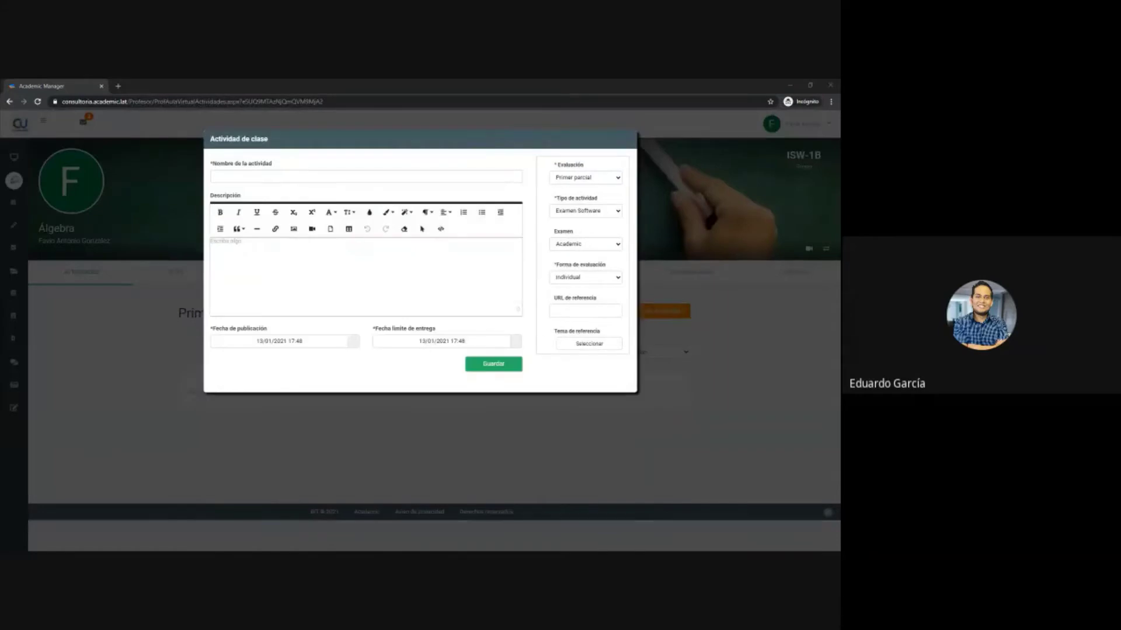
- Enter 'Primer tarea de Álgebra' as the activity name
click(282, 176)
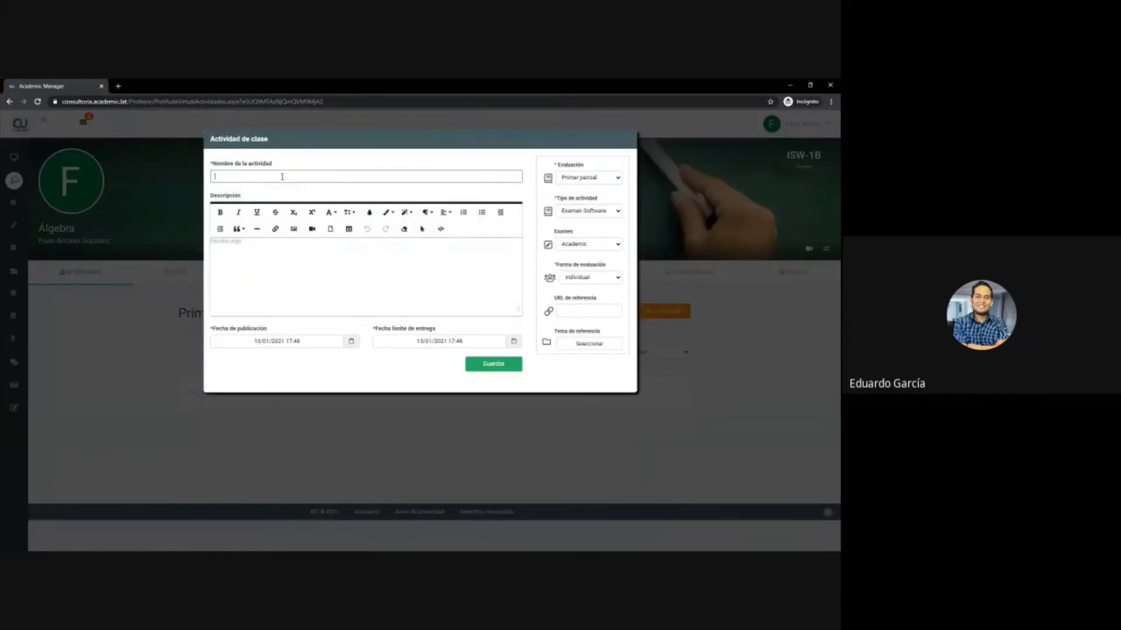
text(Primer tarea)
text( e)
text(e)
text( Álgebra)
key(alt+Tab)
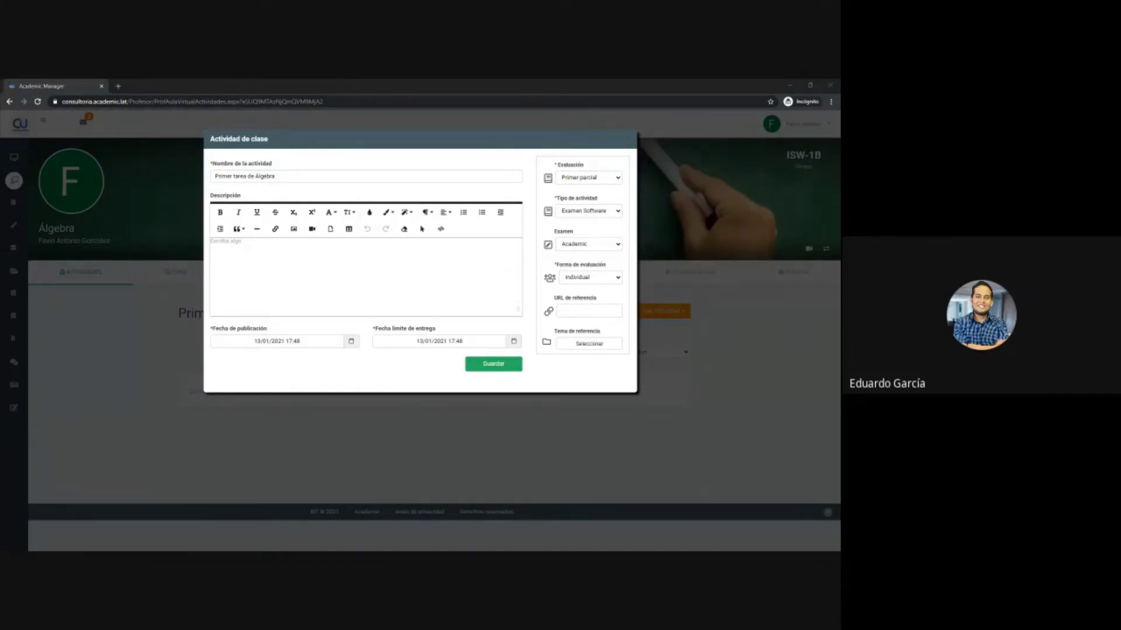
- Set the description's font size, centre alignment and blue text colour
click(258, 252)
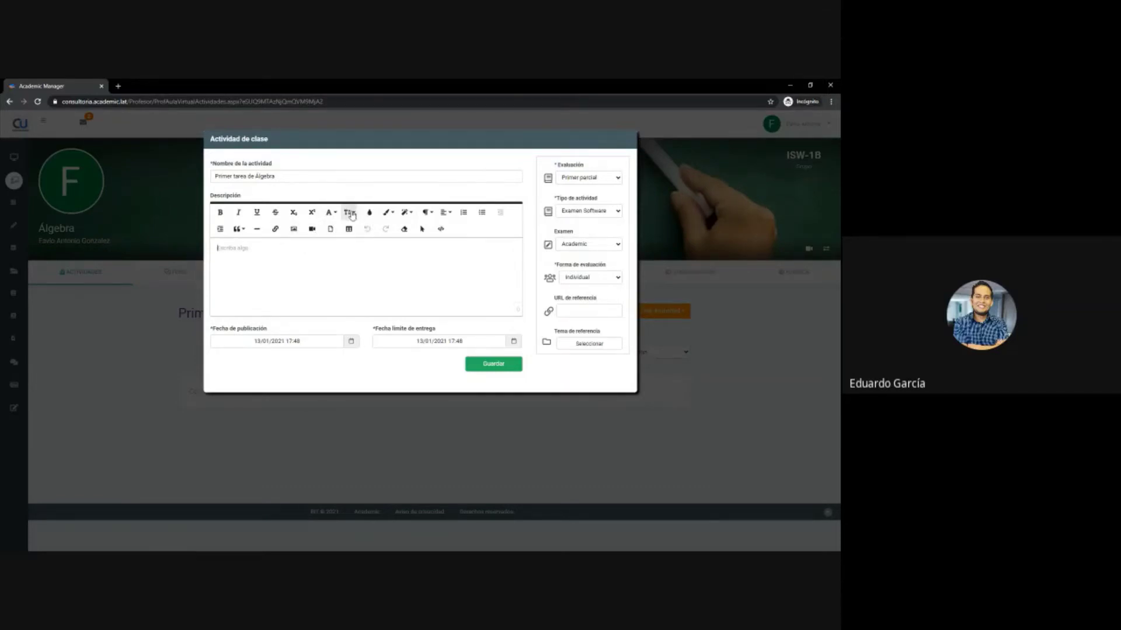
click(350, 212)
click(354, 328)
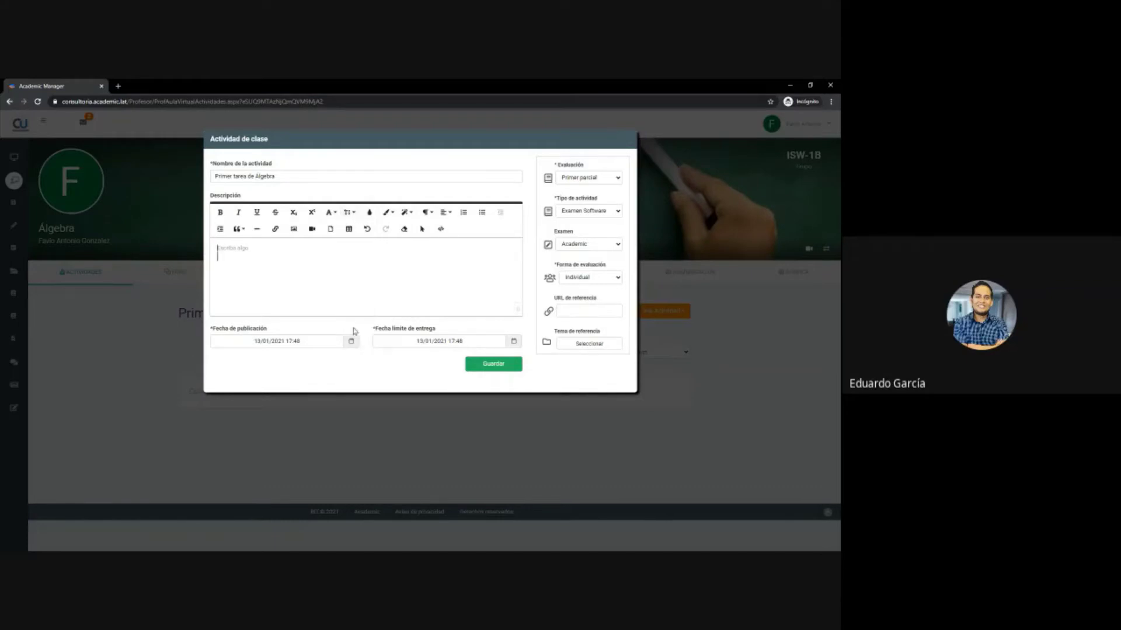
click(442, 212)
click(447, 239)
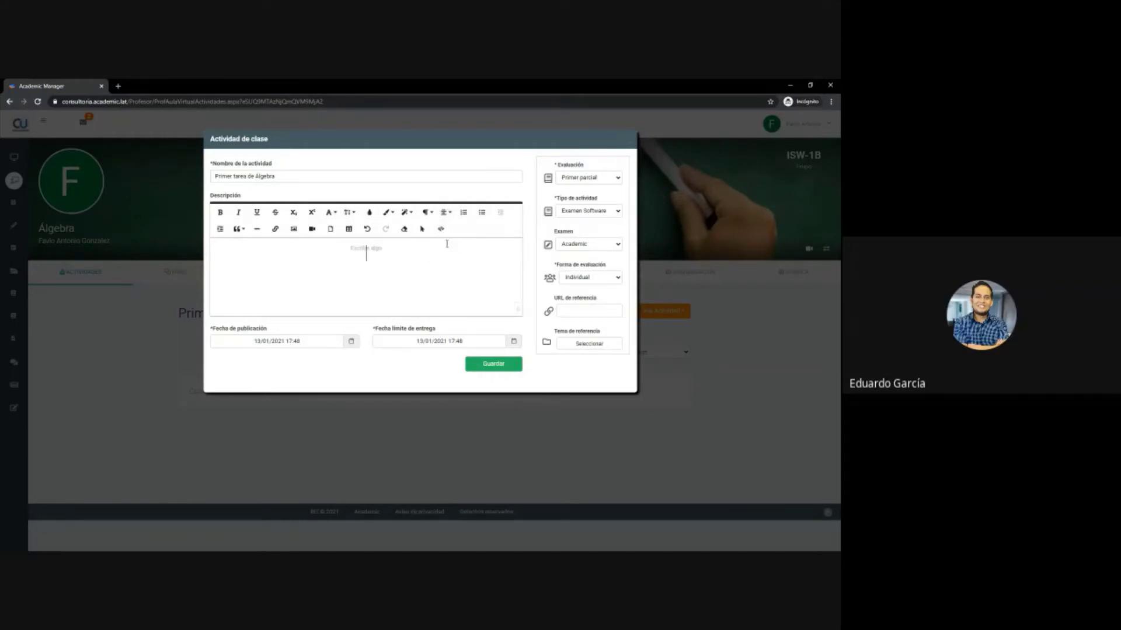
click(386, 212)
click(369, 212)
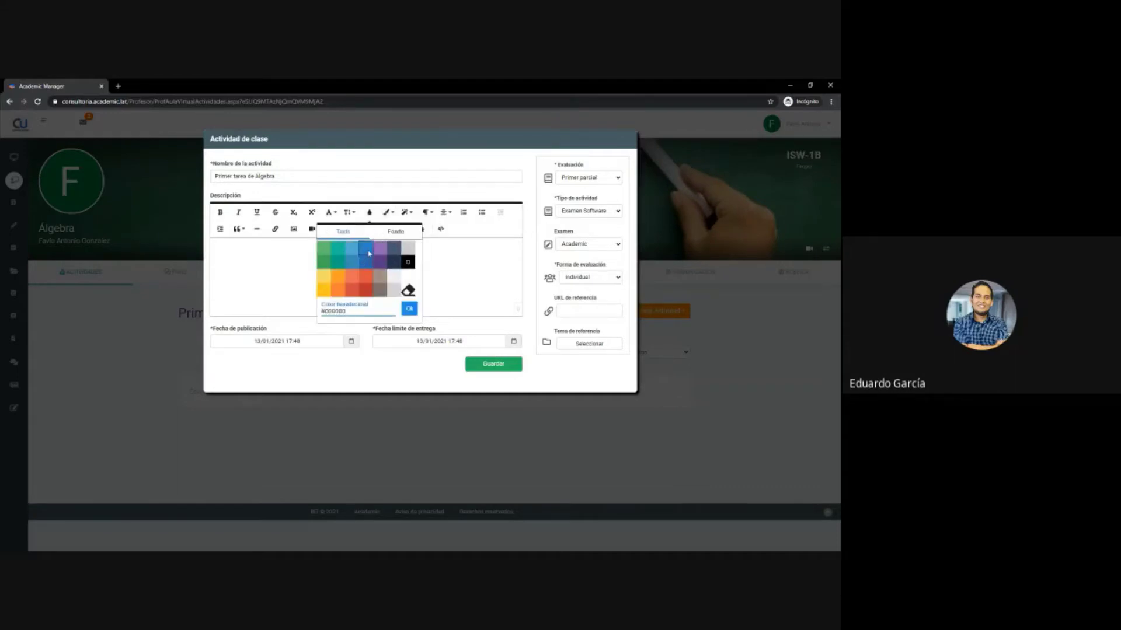
click(368, 250)
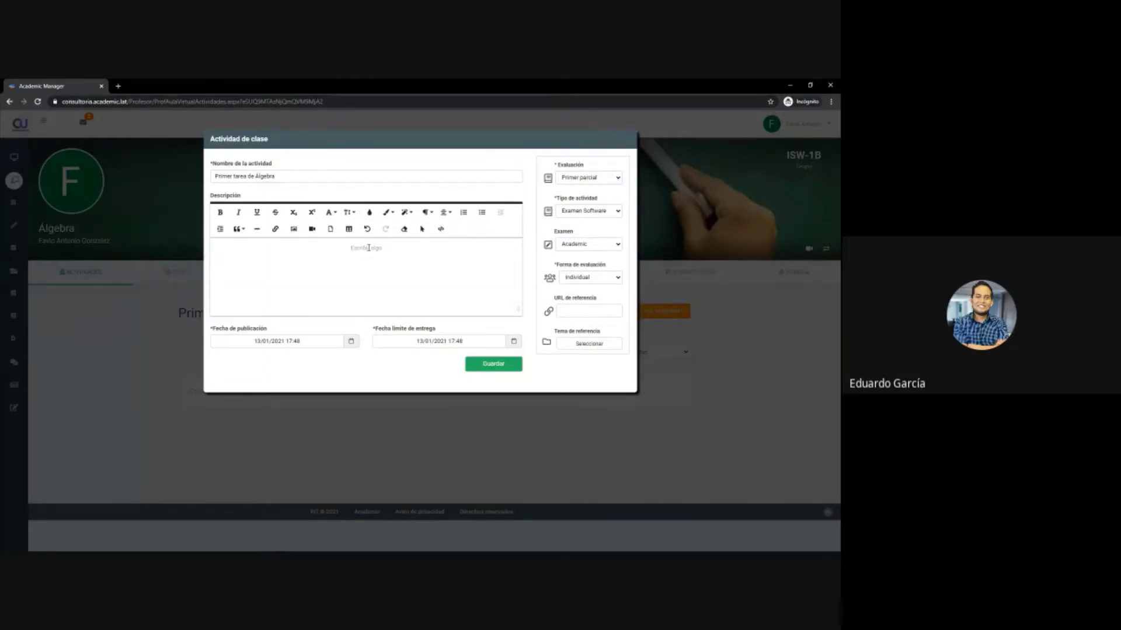
- Type the heading 'TAREA 1' and make it bold and underlined
text(TAREA 1)
triple_click(368, 250)
click(222, 213)
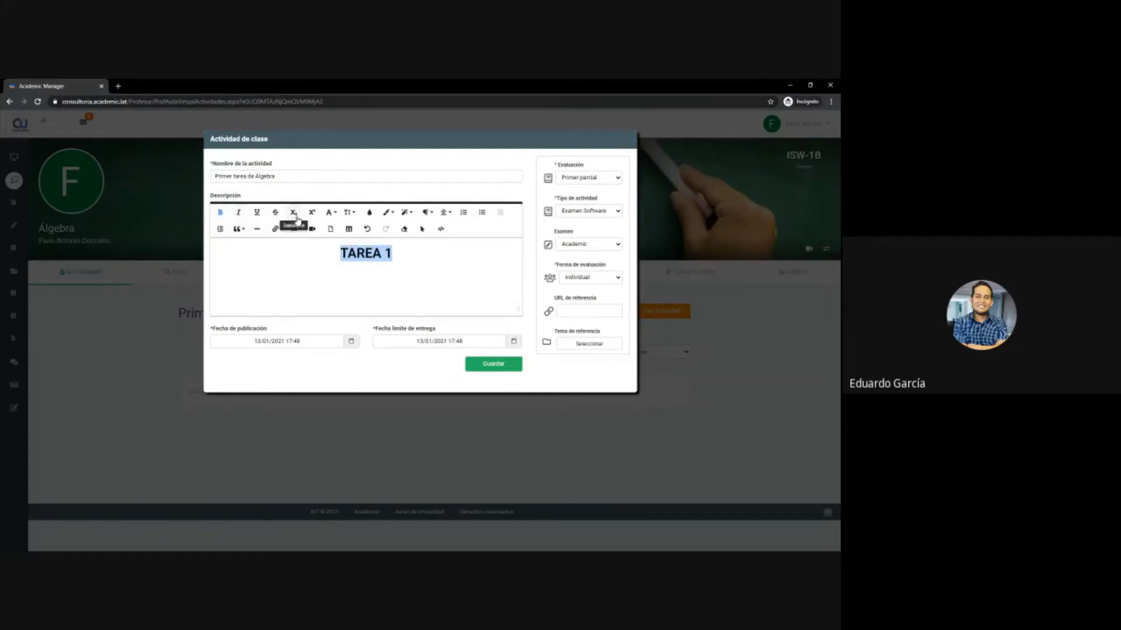
click(256, 214)
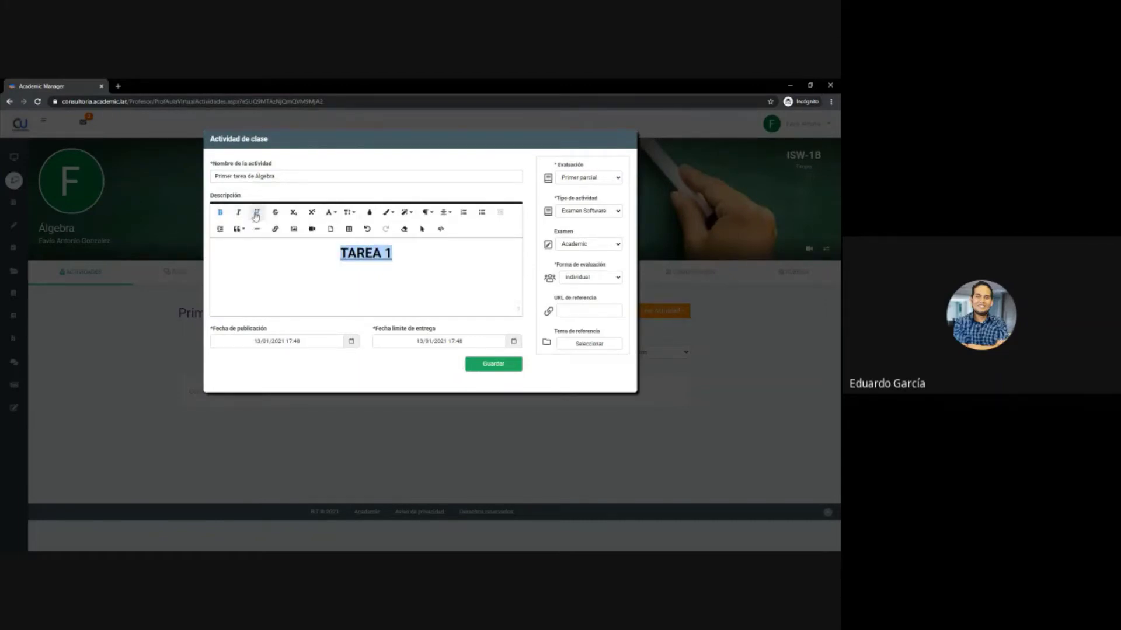
click(402, 254)
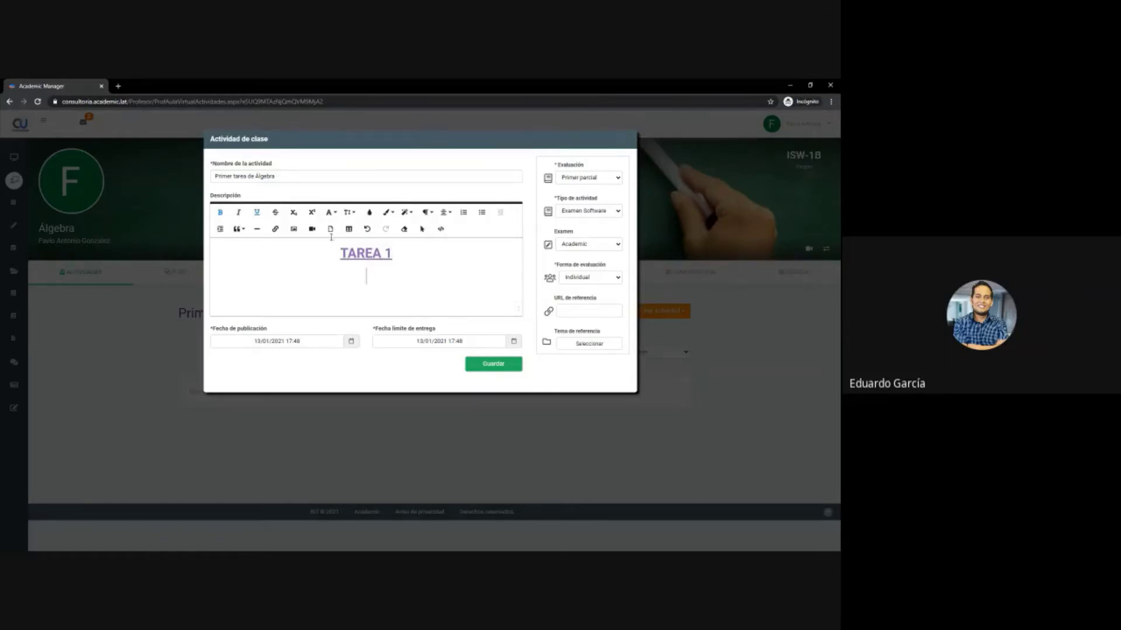
- Embed a pasted YouTube video link below the TAREA 1 heading
click(312, 229)
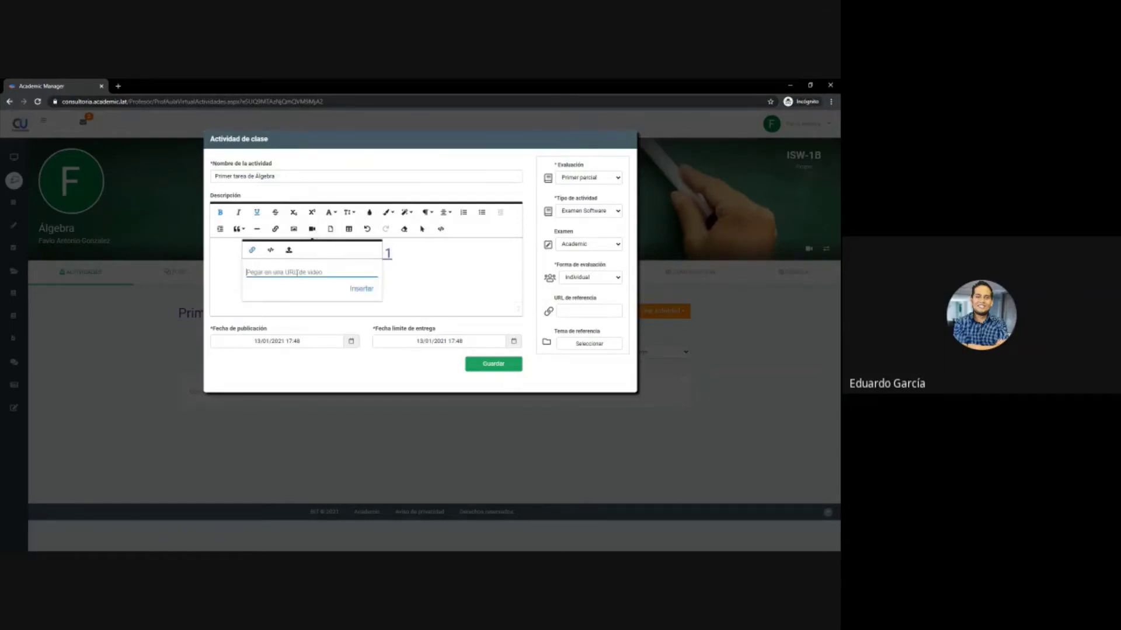
key(alt+Tab)
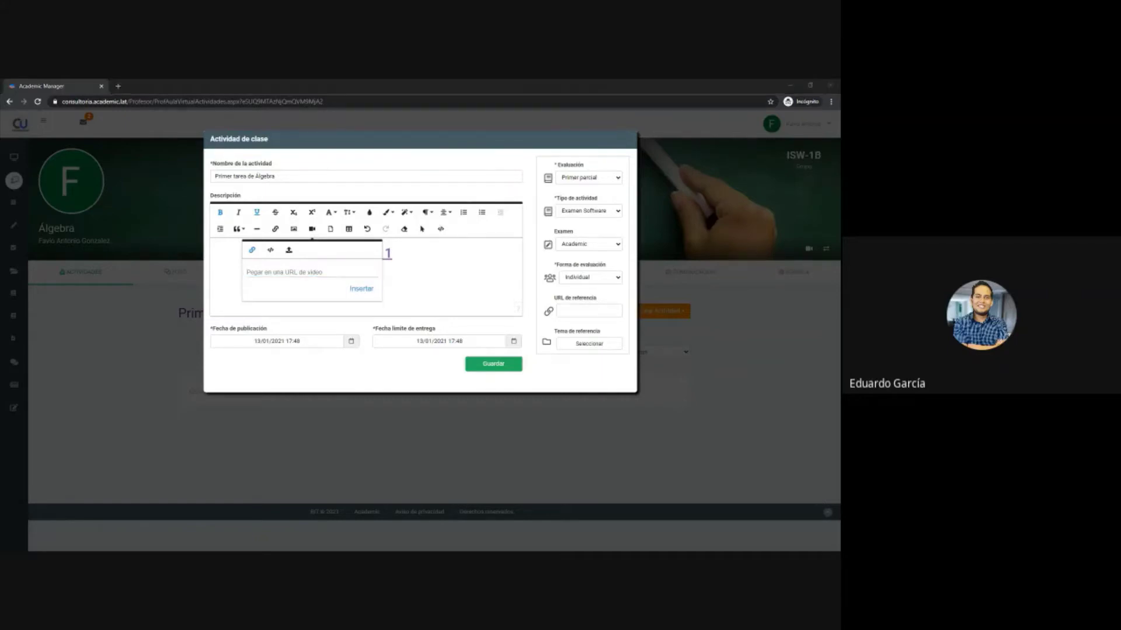
click(349, 271)
text(https://www.youtube.com/watch?v=bFwyPwyfHQk)
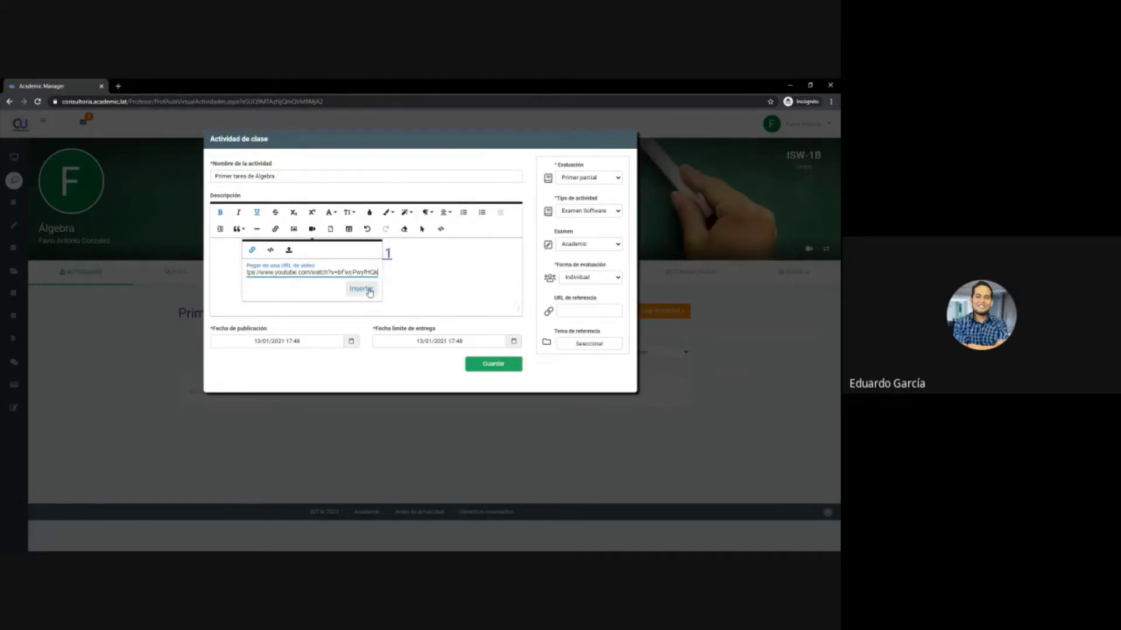
click(362, 290)
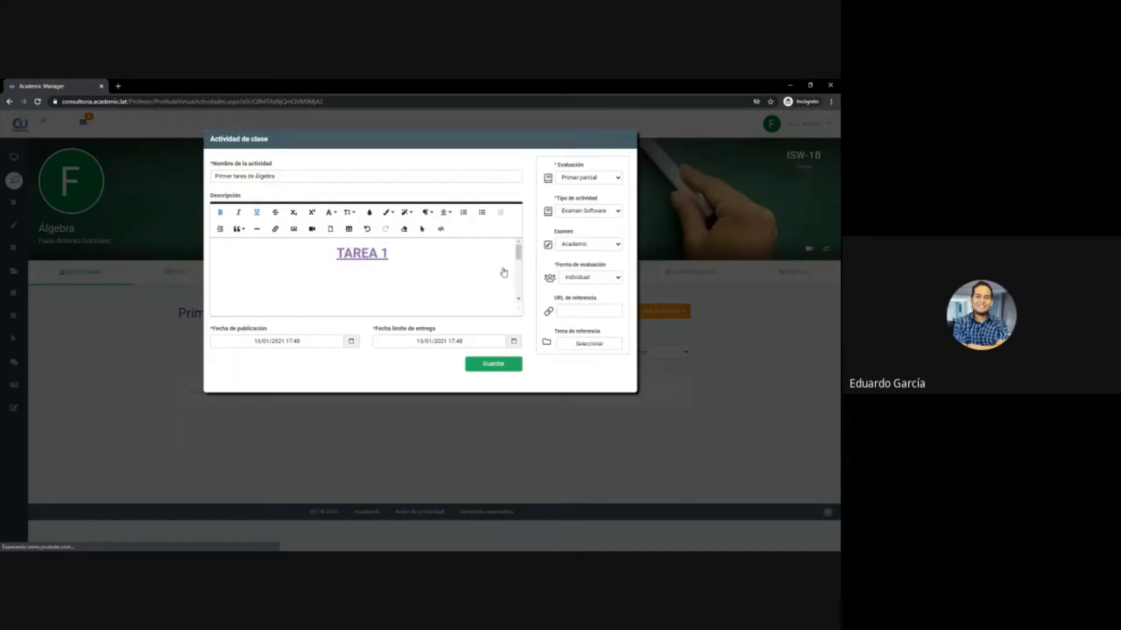
drag(521, 258, 517, 250)
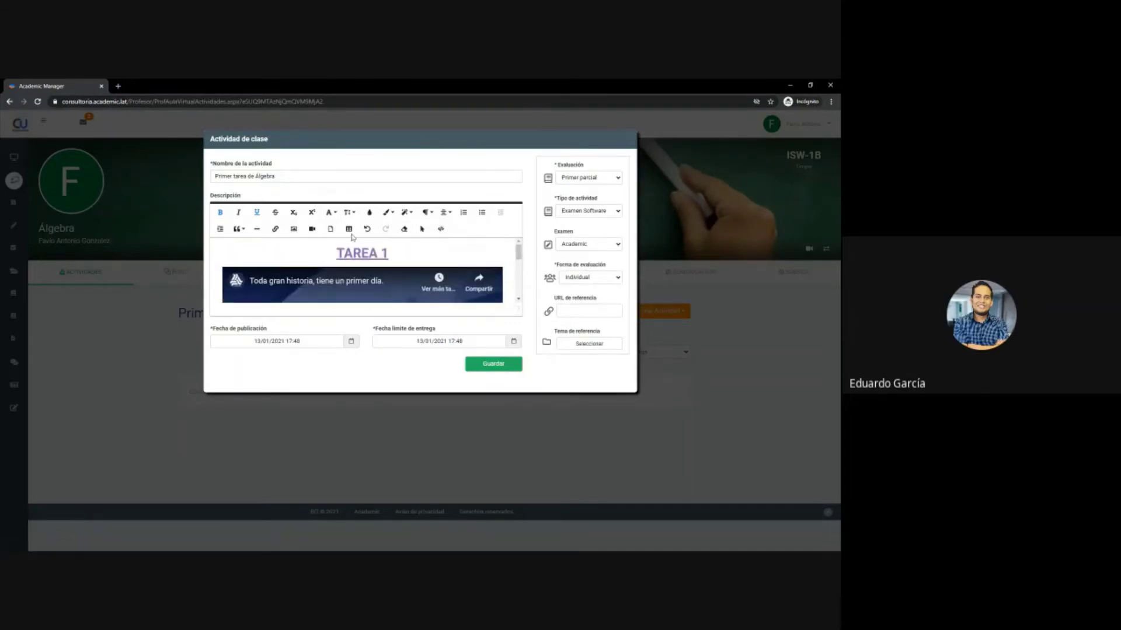
- Upload a video file into the description
click(312, 229)
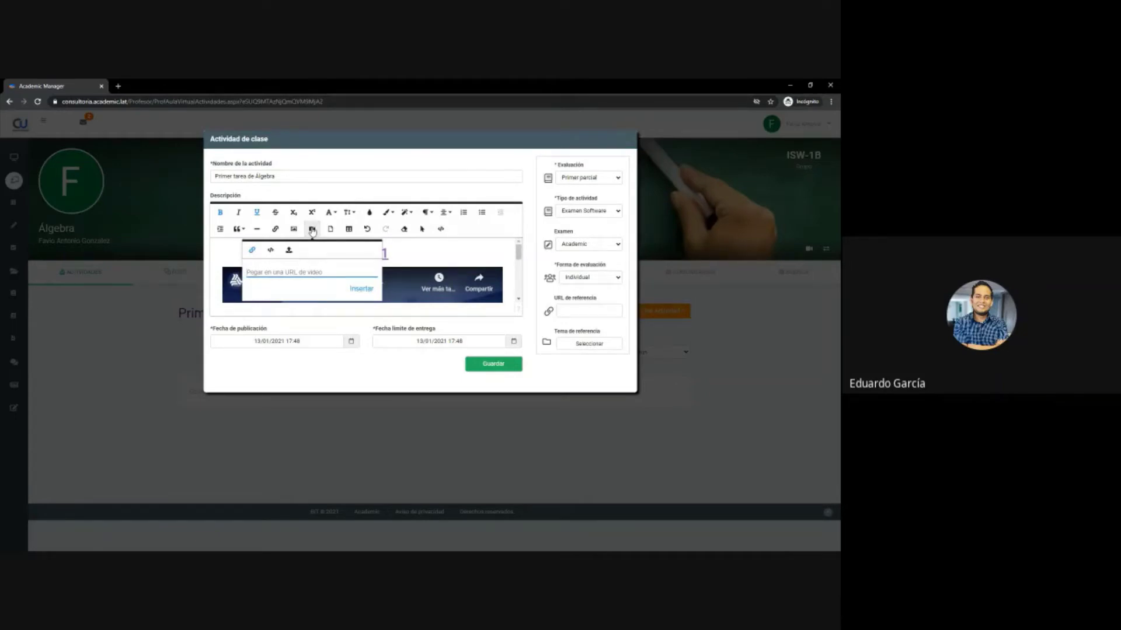
click(288, 251)
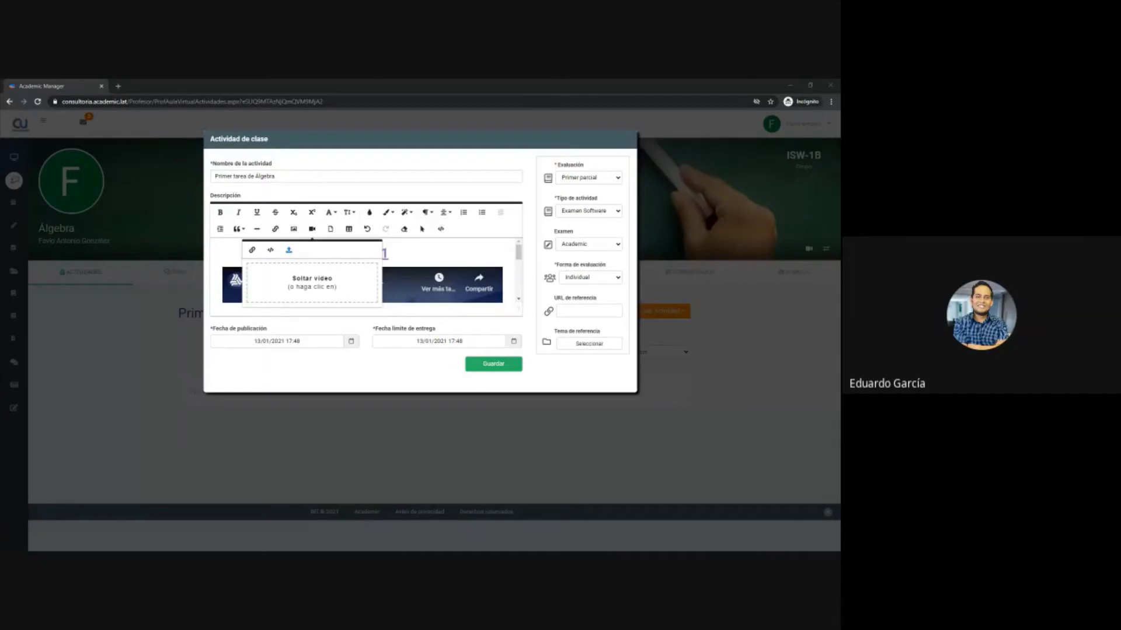
drag(125, 309, 334, 273)
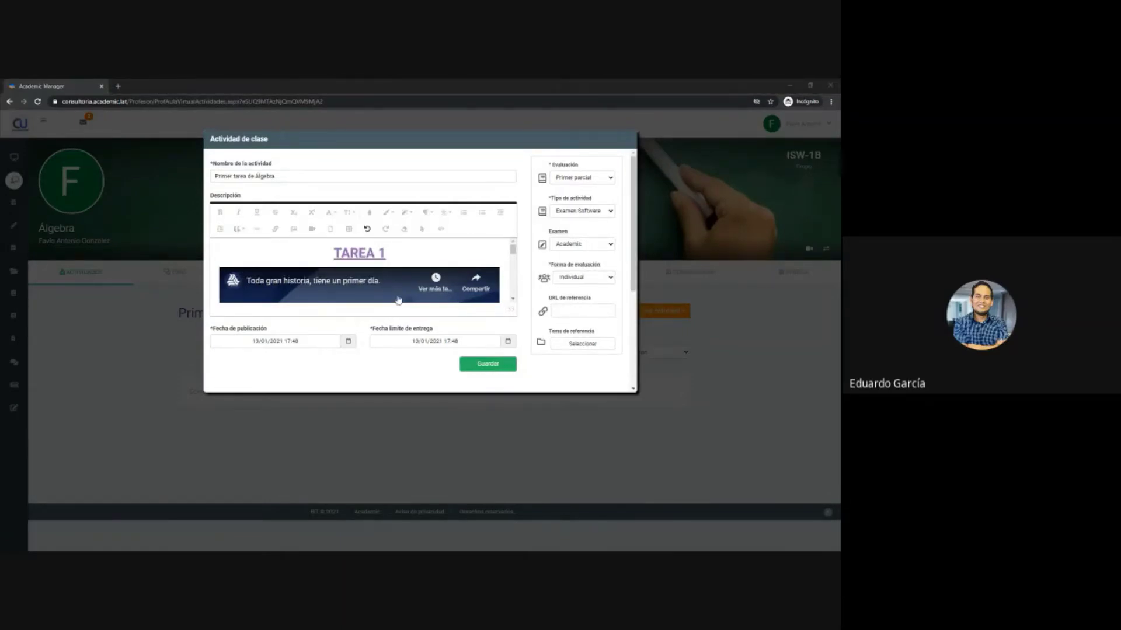
- Drop the worksheet image into the description below the video
scroll(397, 284, down, 4)
scroll(398, 284, down, 3)
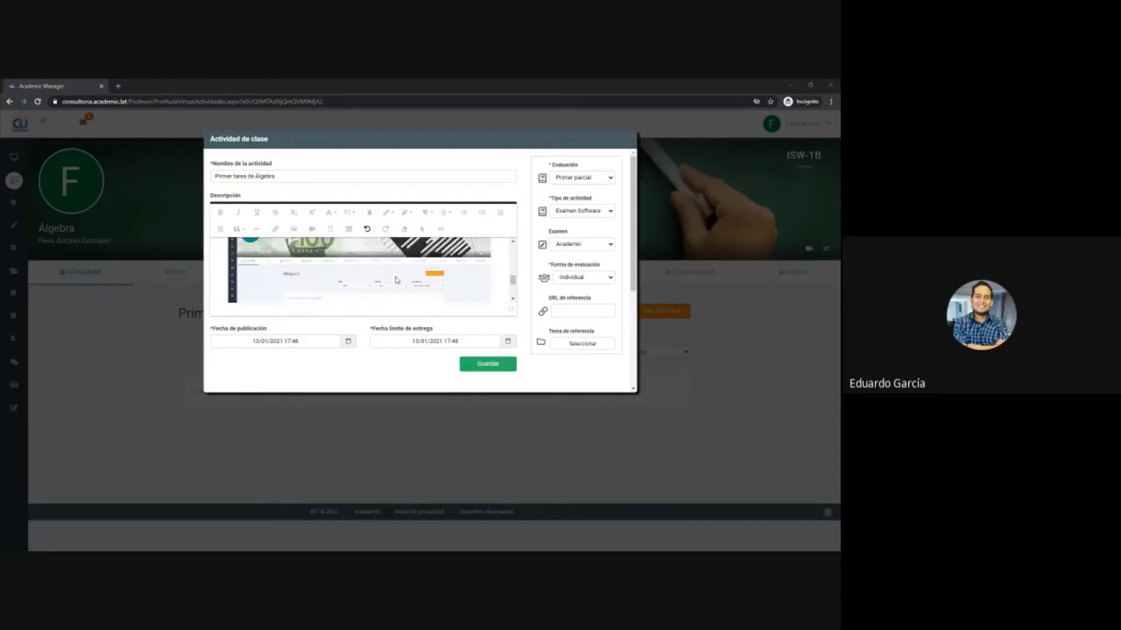
scroll(385, 275, down, 3)
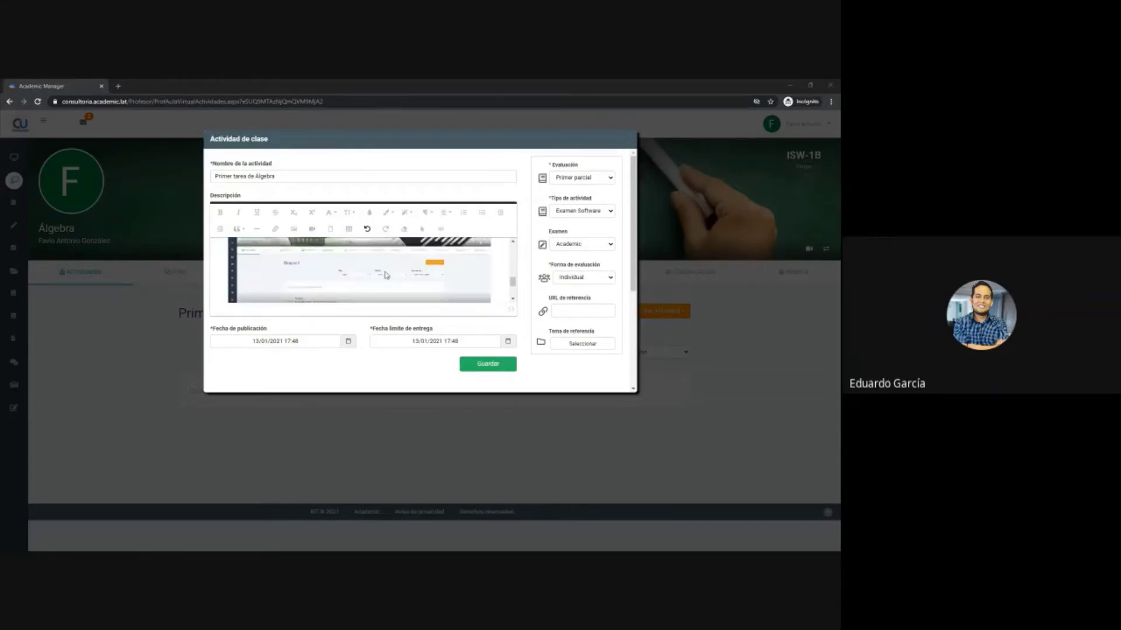
click(293, 274)
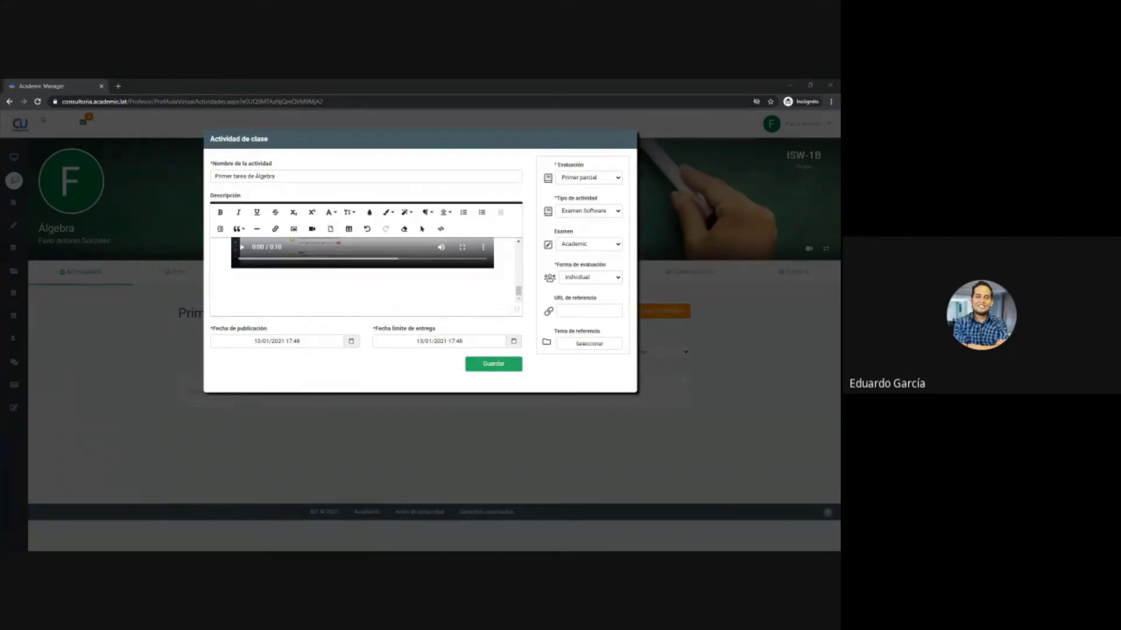
drag(374, 82, 339, 283)
click(350, 288)
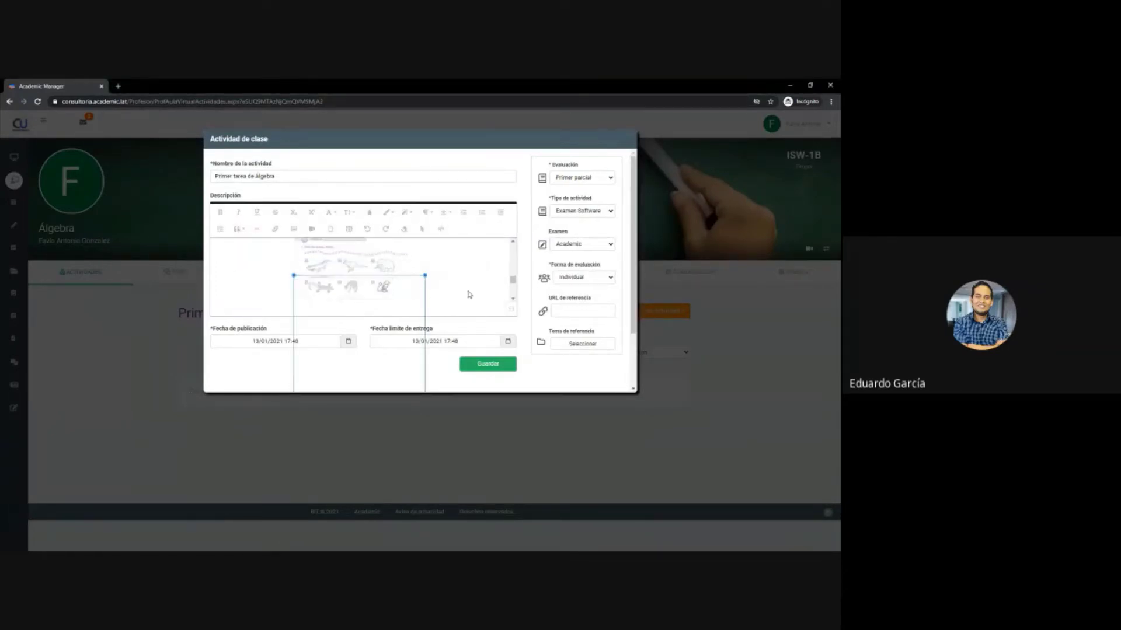
click(415, 294)
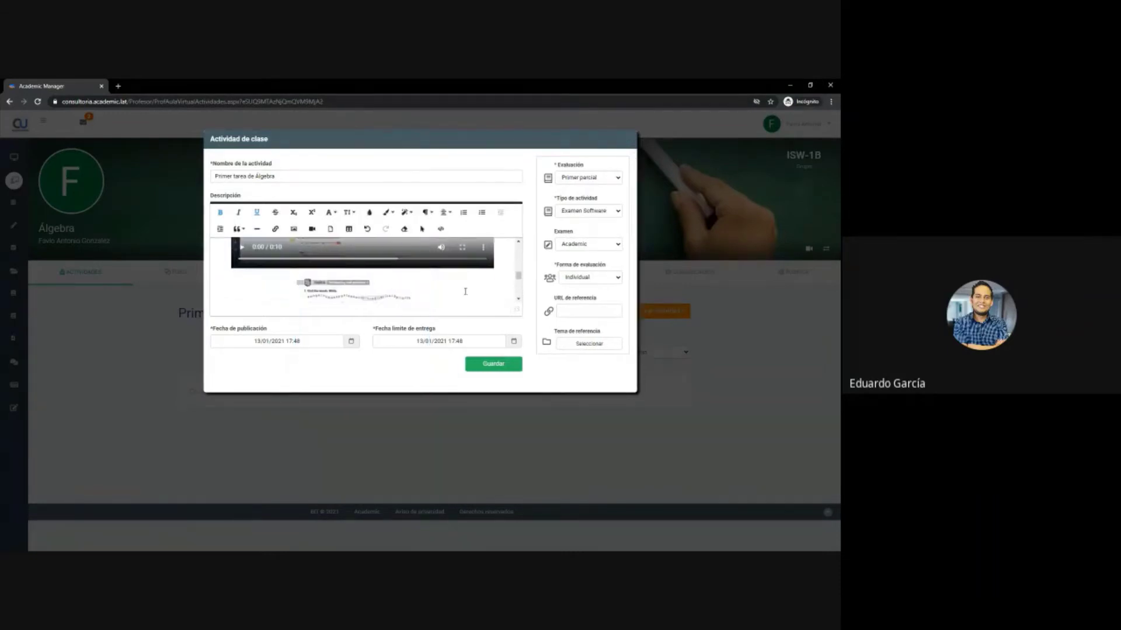
- Drag Horarios_12enero2021.pdf into the activity, opening it in a new browser tab
scroll(443, 286, down, 3)
scroll(463, 281, up, 3)
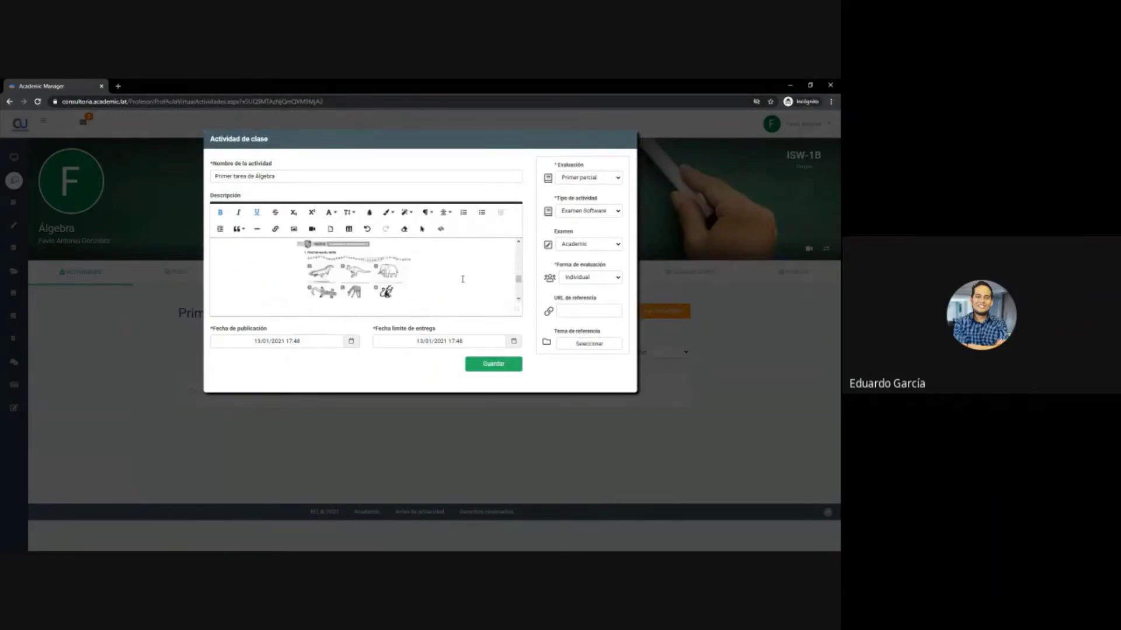
scroll(462, 279, down, 2)
scroll(463, 280, down, 1)
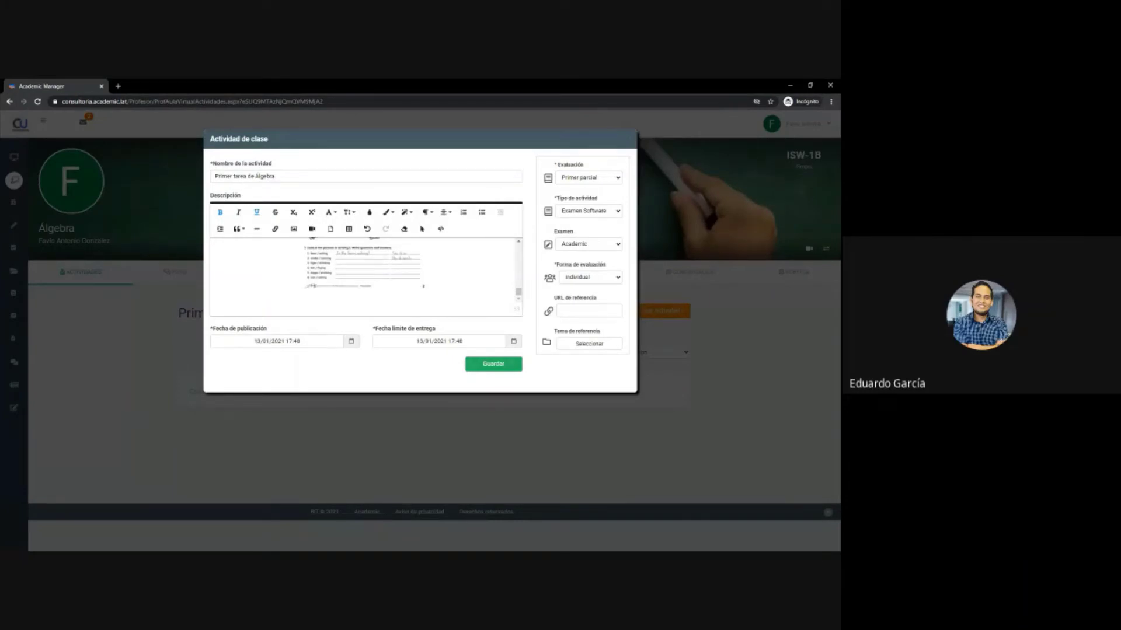
drag(341, 202, 413, 310)
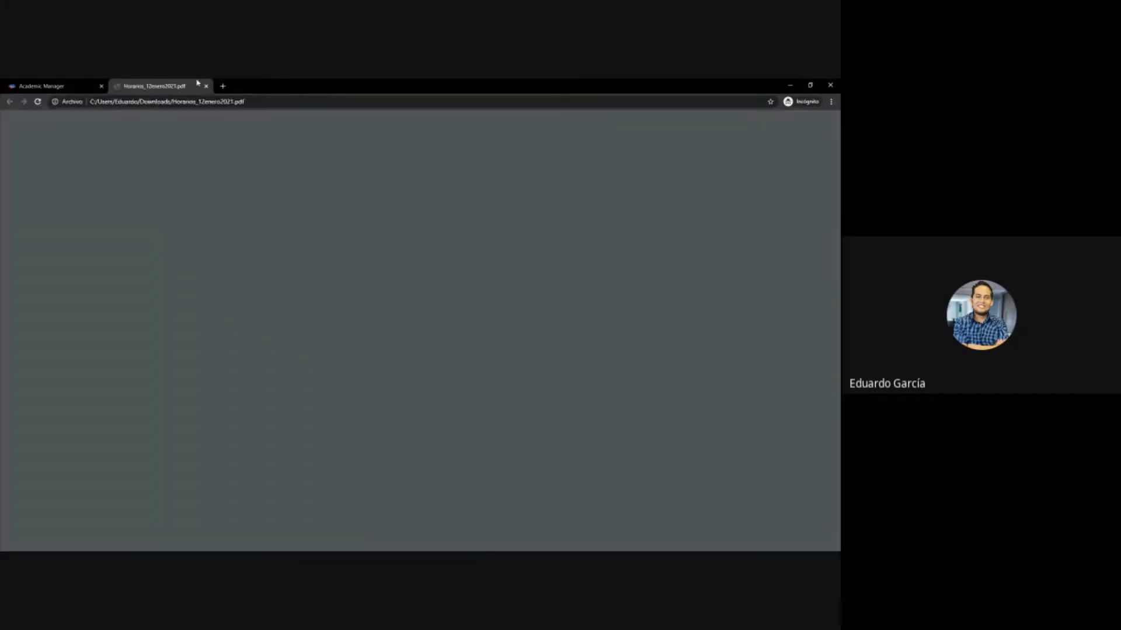
- Close the PDF tab and drop Horarios_12enero2021.pdf into the description's upload zone
click(206, 86)
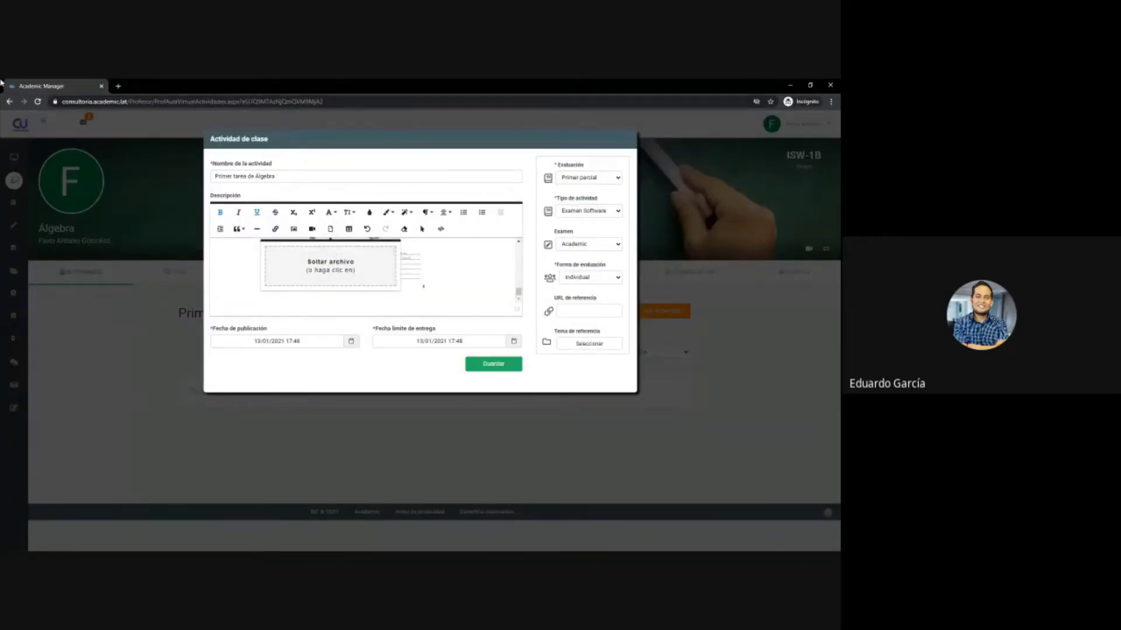
drag(401, 221, 303, 245)
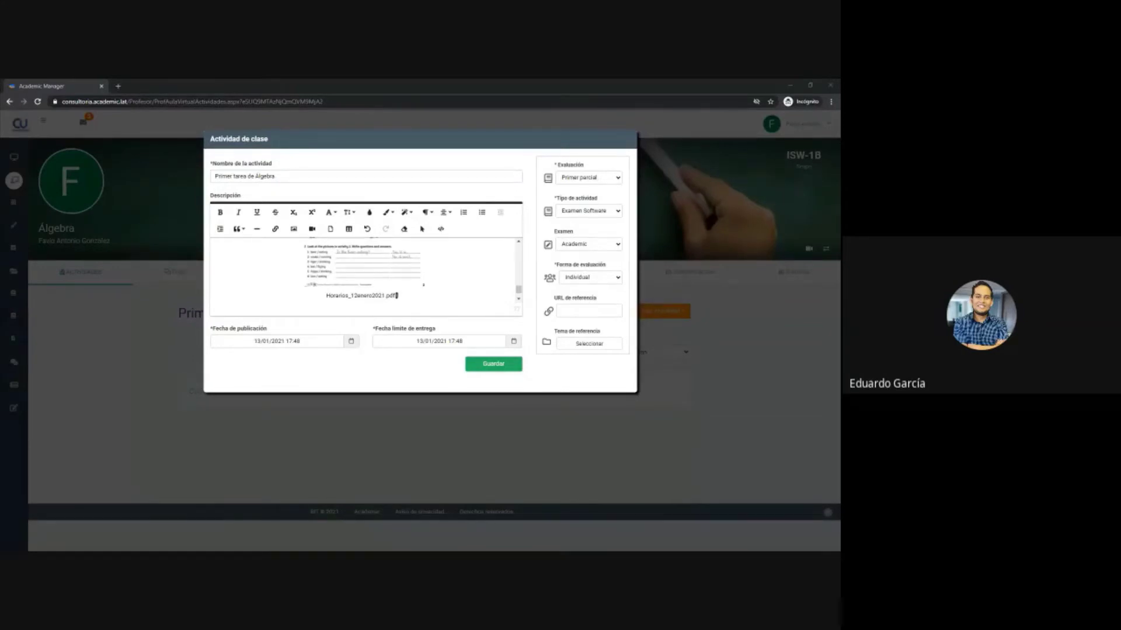
- Paste the CH4, C2H6, C3H8, C4H10 line and the quadratic formula below the PDF link
click(369, 319)
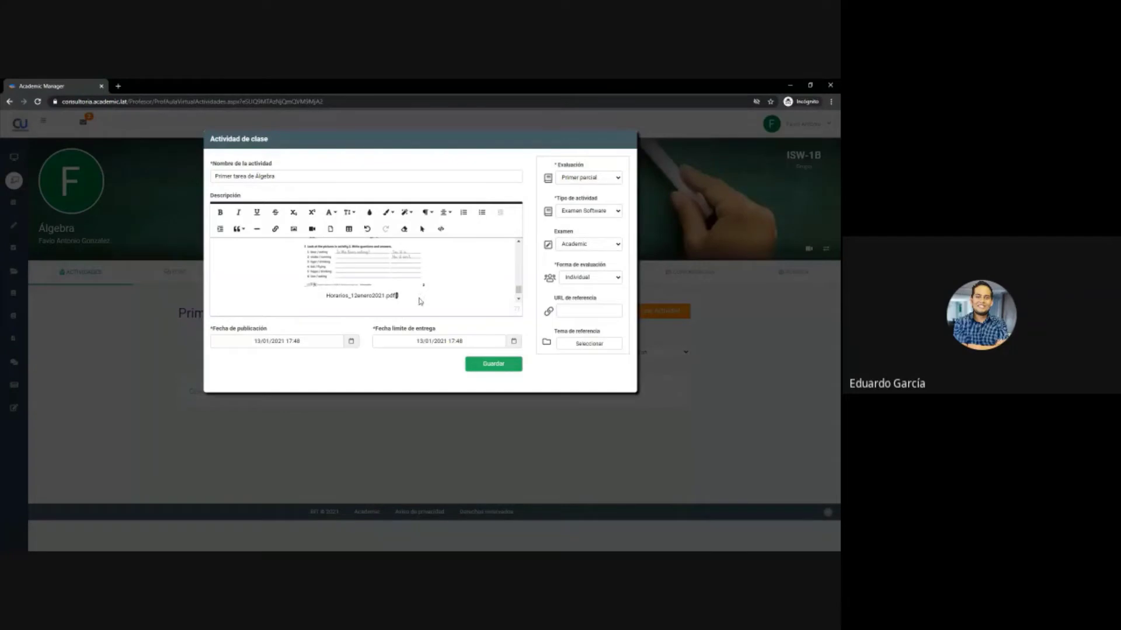
key(Return)
key(Return)
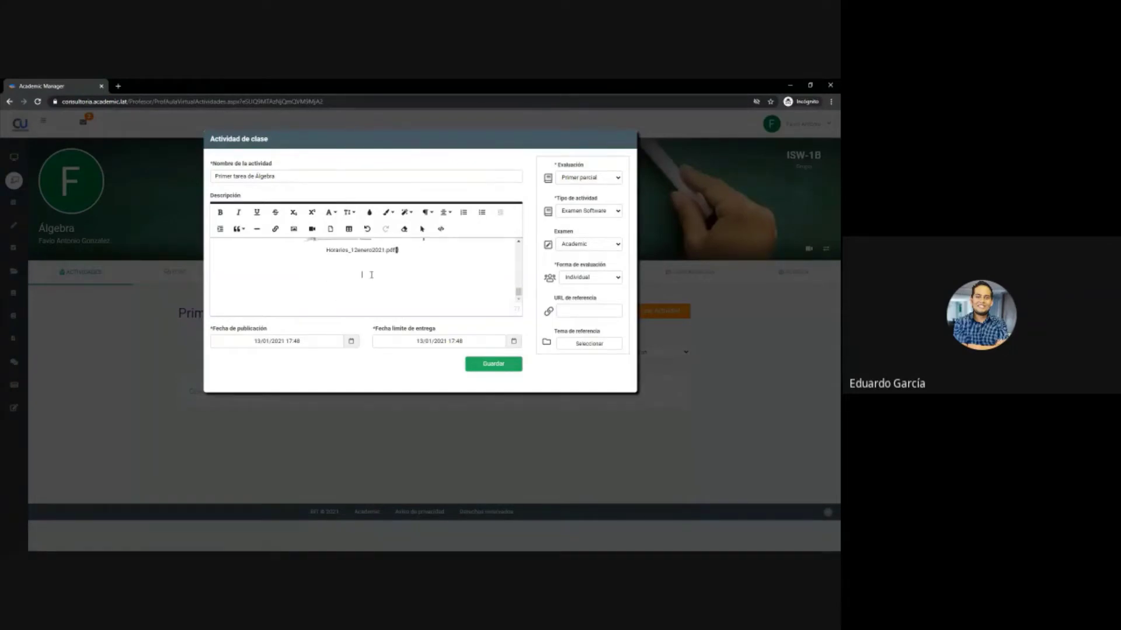
text(CH4, C2H6, C3H8, C4H10)
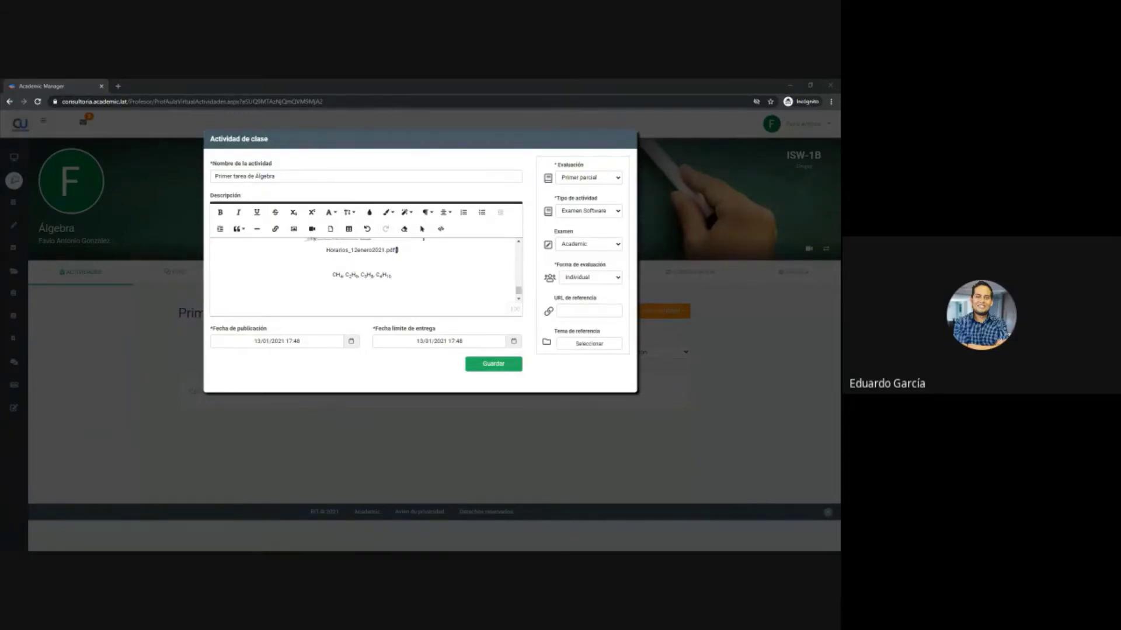
click(390, 309)
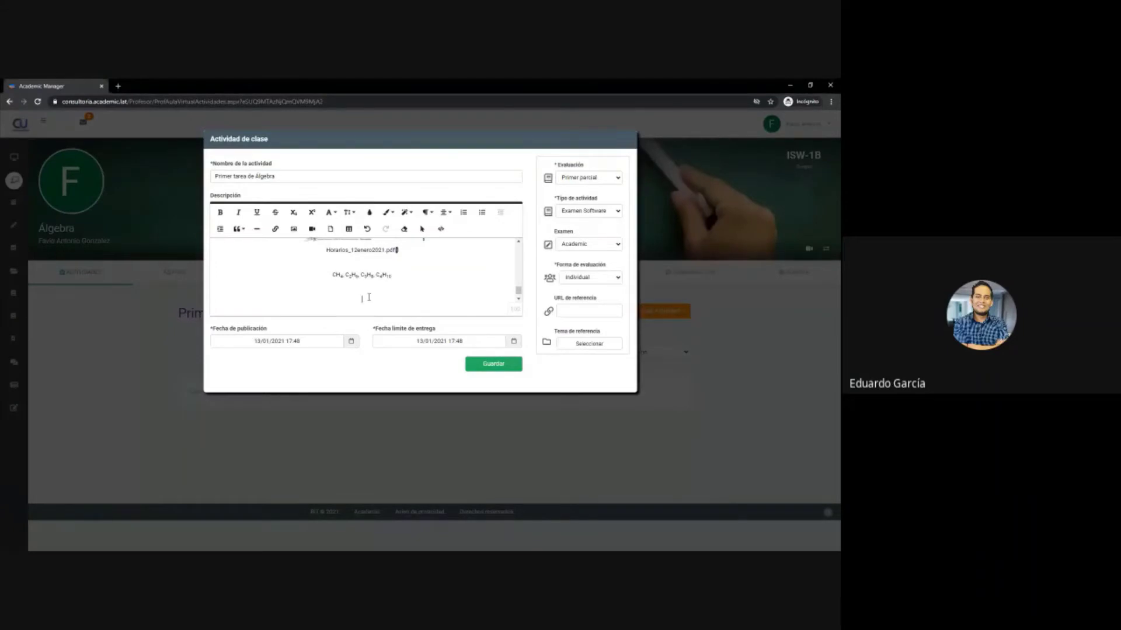
text(x1=-b+√b2-4ac2ax1=-b+b2-4ac2a, x2=-b-√b2-4ac2a)
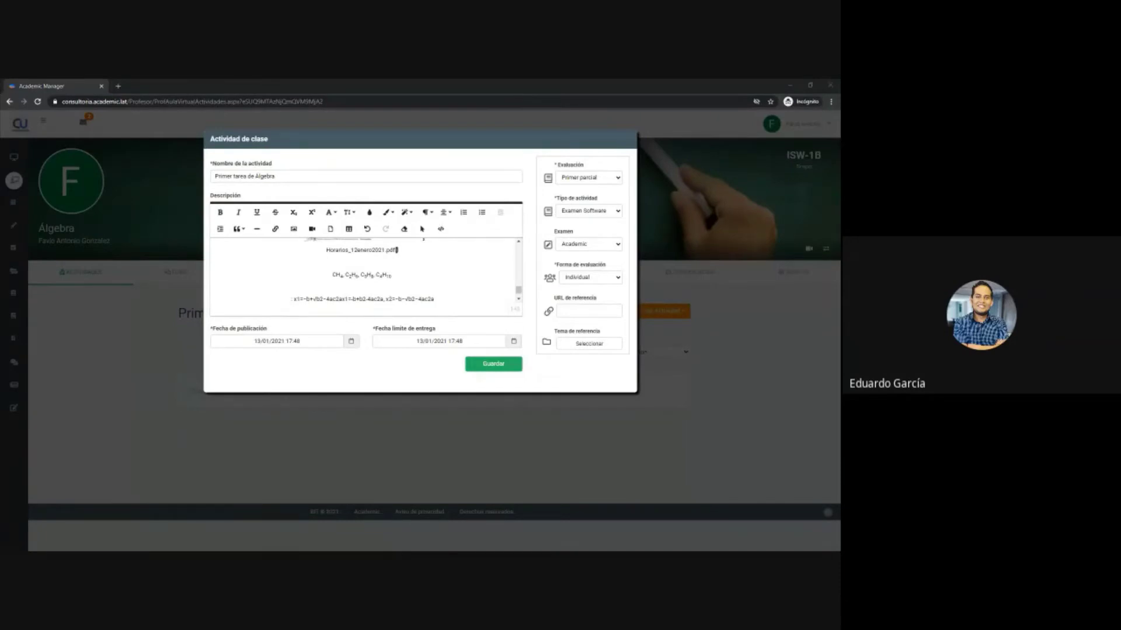
- Paste the x1=−b/2a formula and the system-of-equations solution on their own lines
click(382, 313)
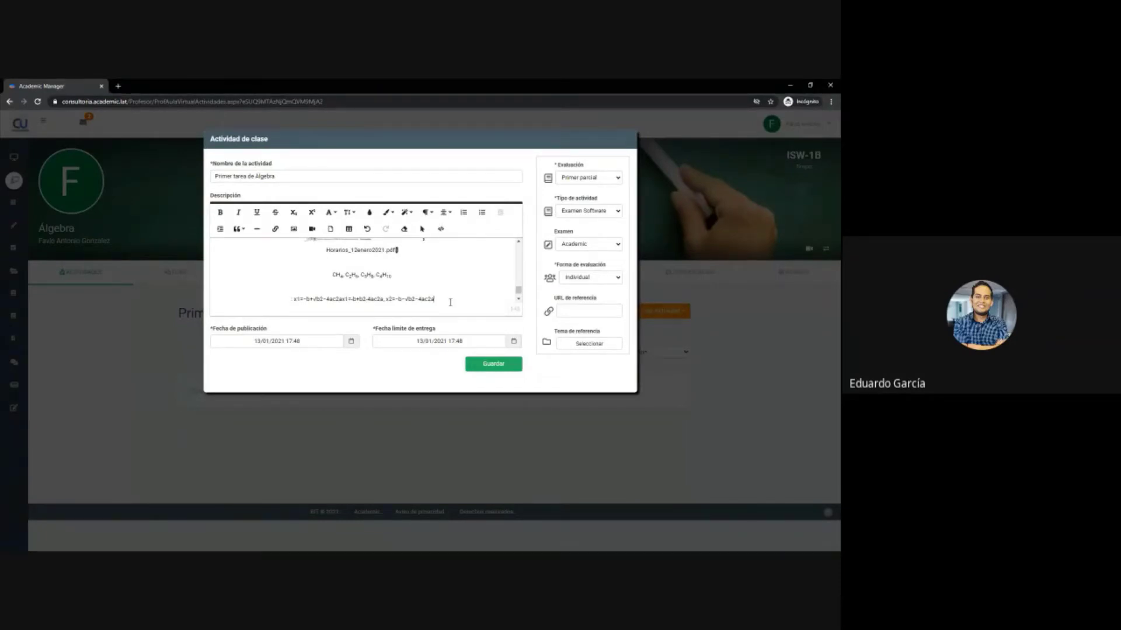
text(x1=−b2a)
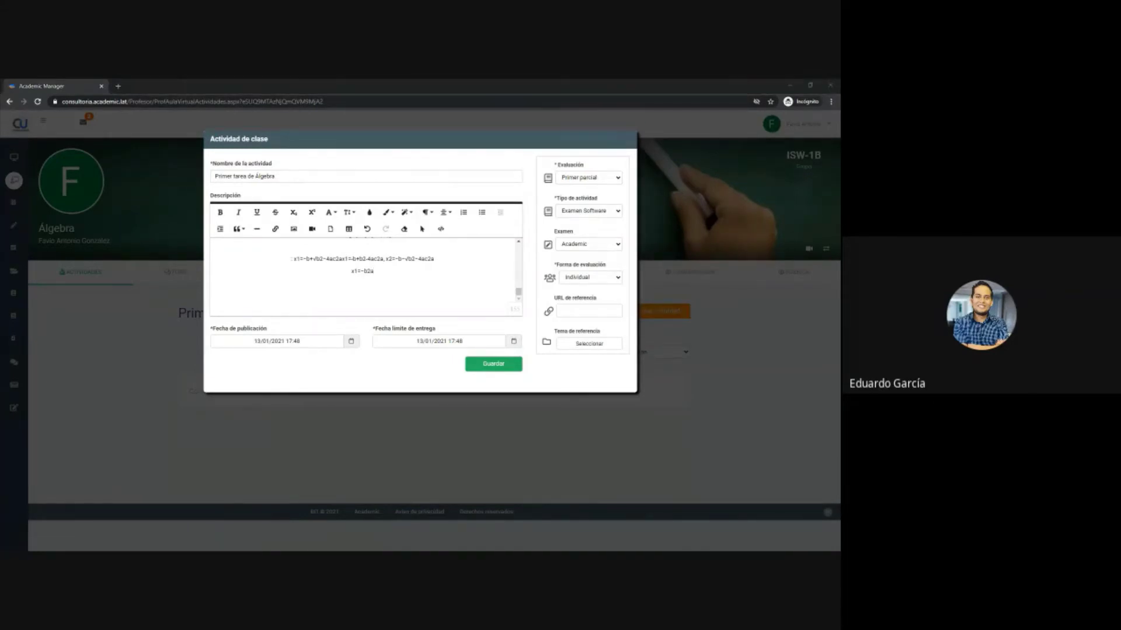
click(380, 280)
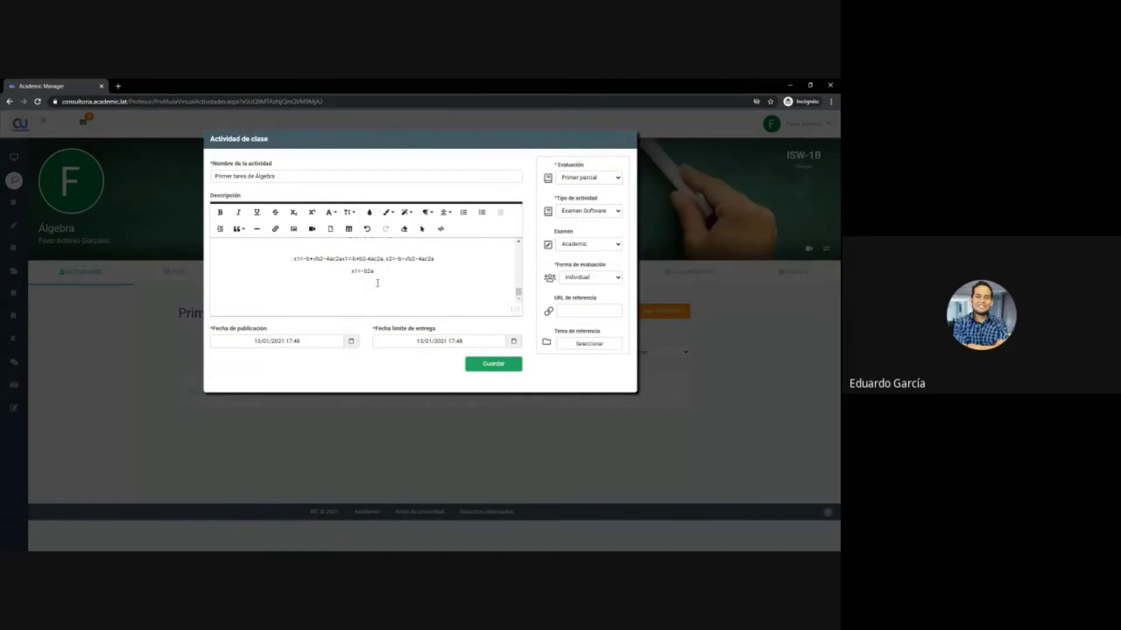
text((c1b2−c2b1a1b2−a2b1,a1c2−a2c1a1b2−a2b1))
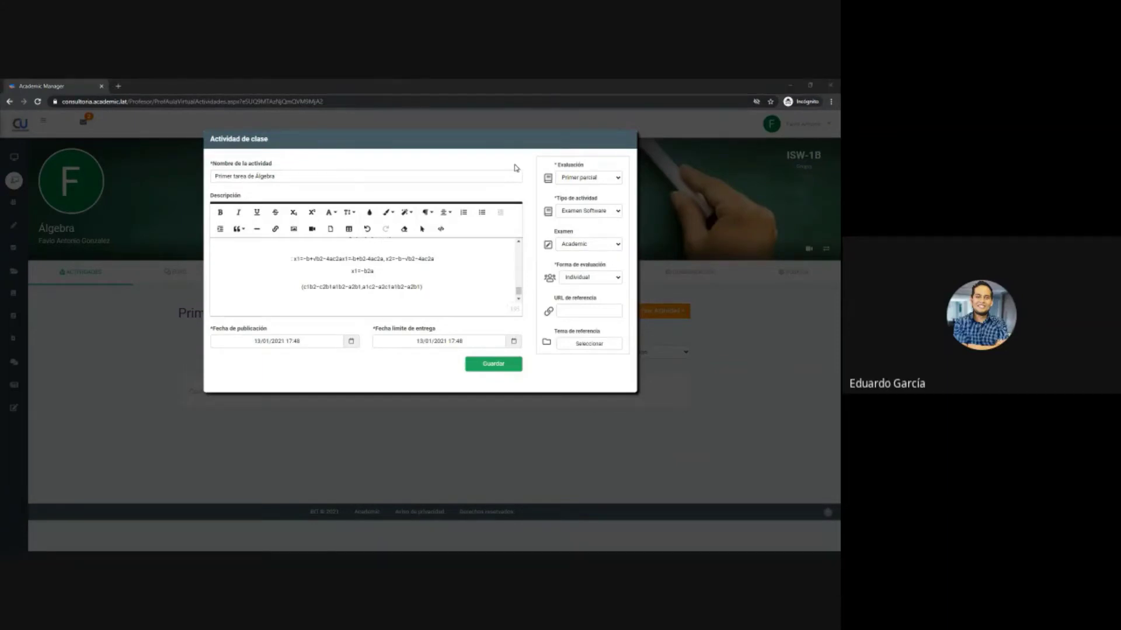
key(alt+Tab)
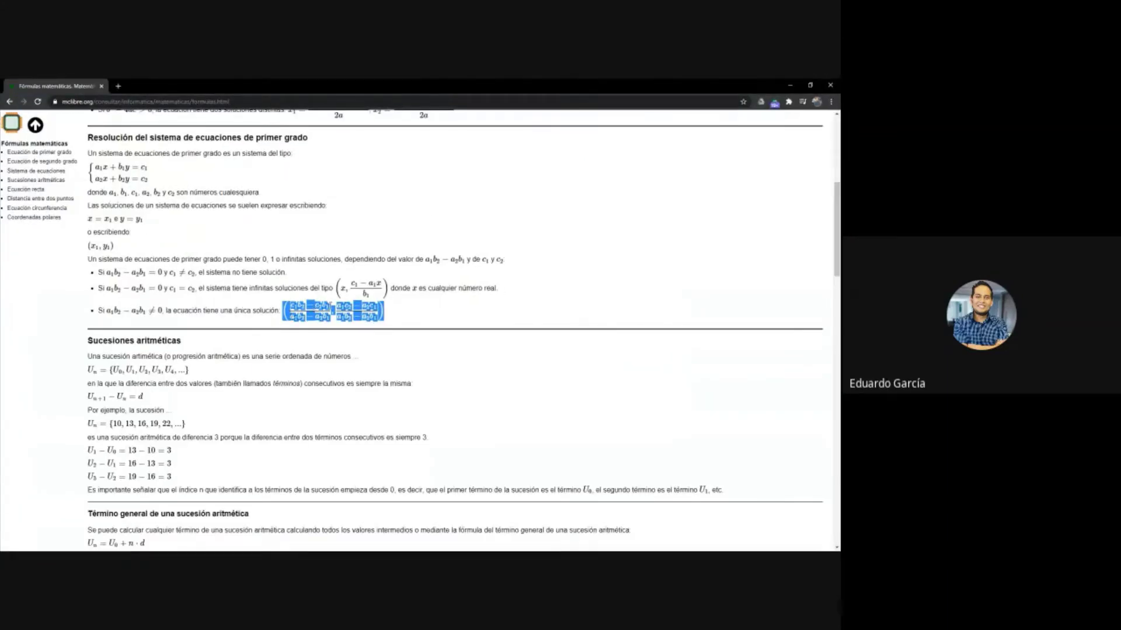
- Switch from the mclibre formulas page back to the Academic Manager activity form
key(alt+Tab)
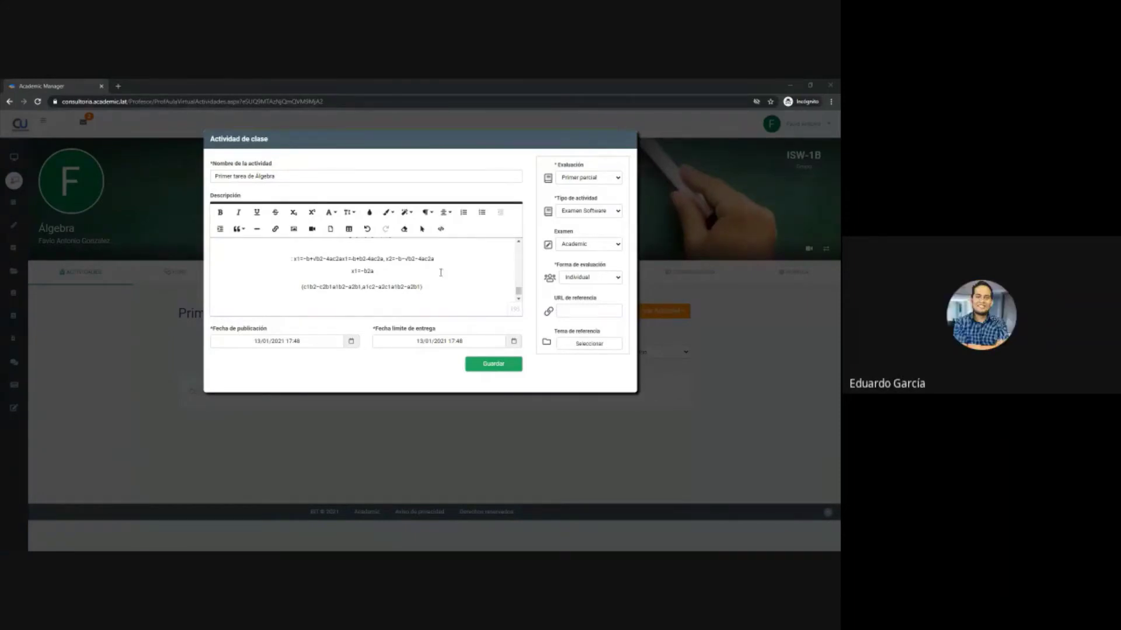
scroll(430, 294, up, 10)
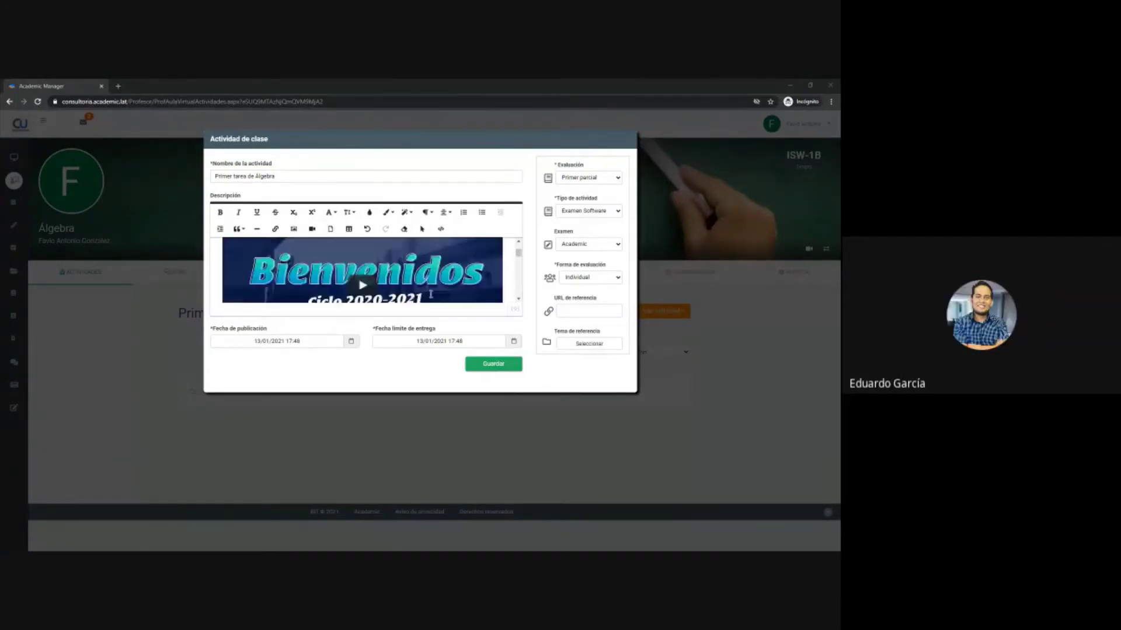
scroll(431, 294, down, 3)
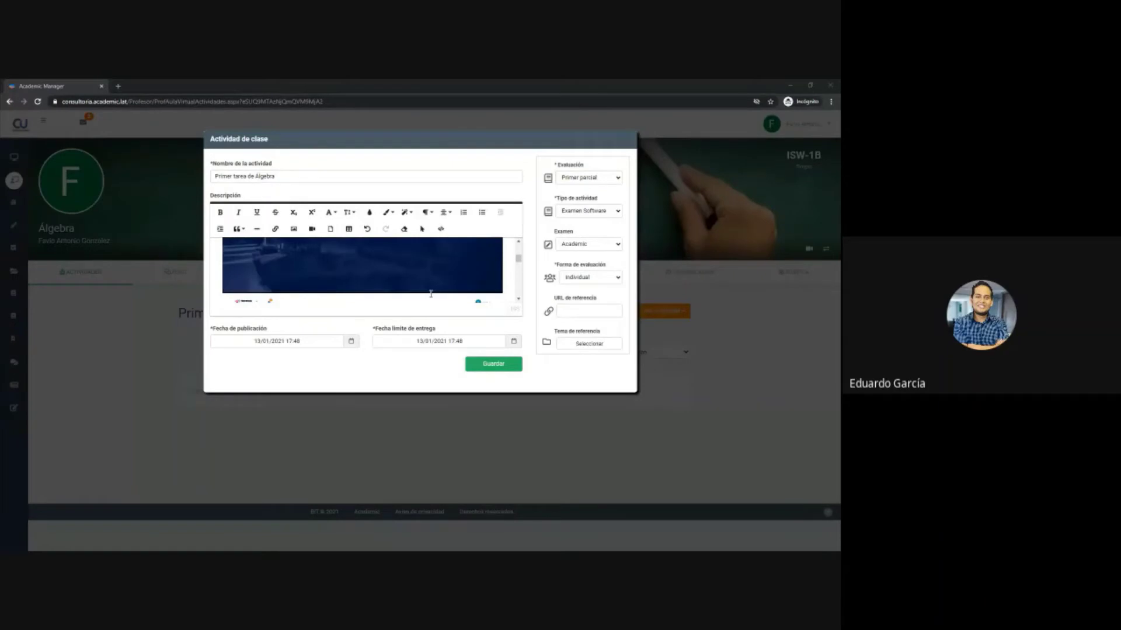
scroll(429, 292, down, 5)
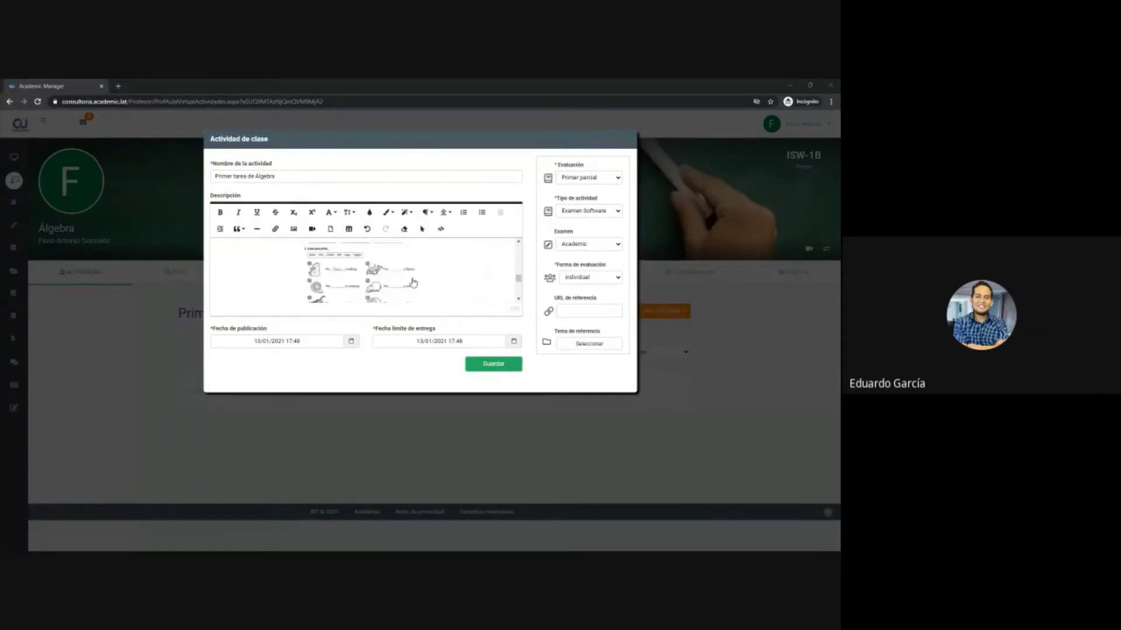
scroll(414, 283, down, 5)
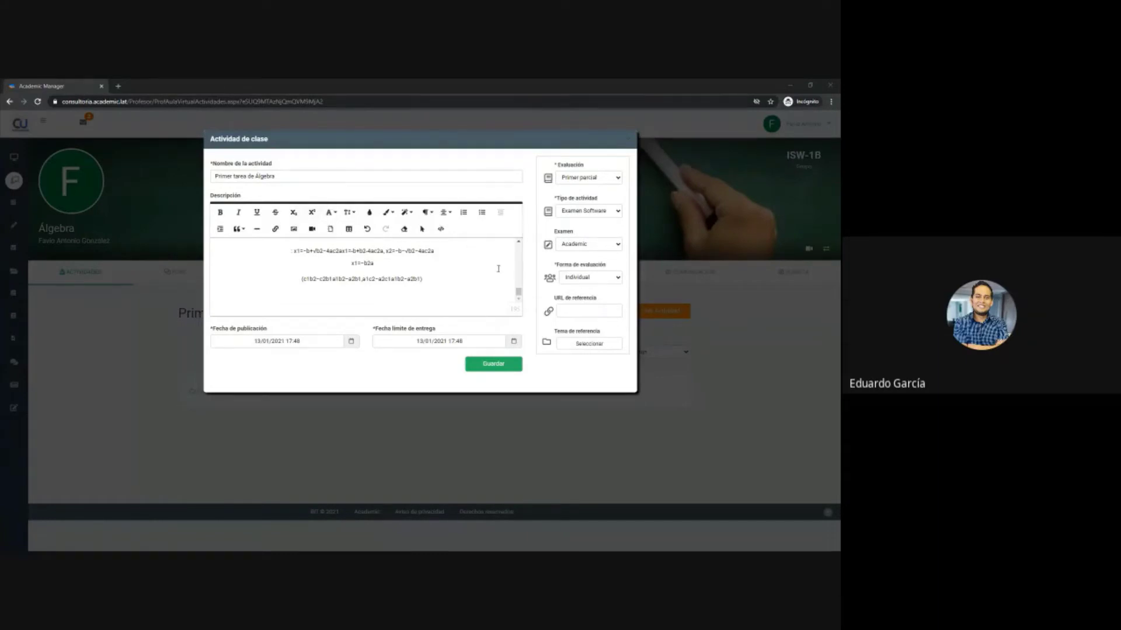
scroll(418, 302, up, 10)
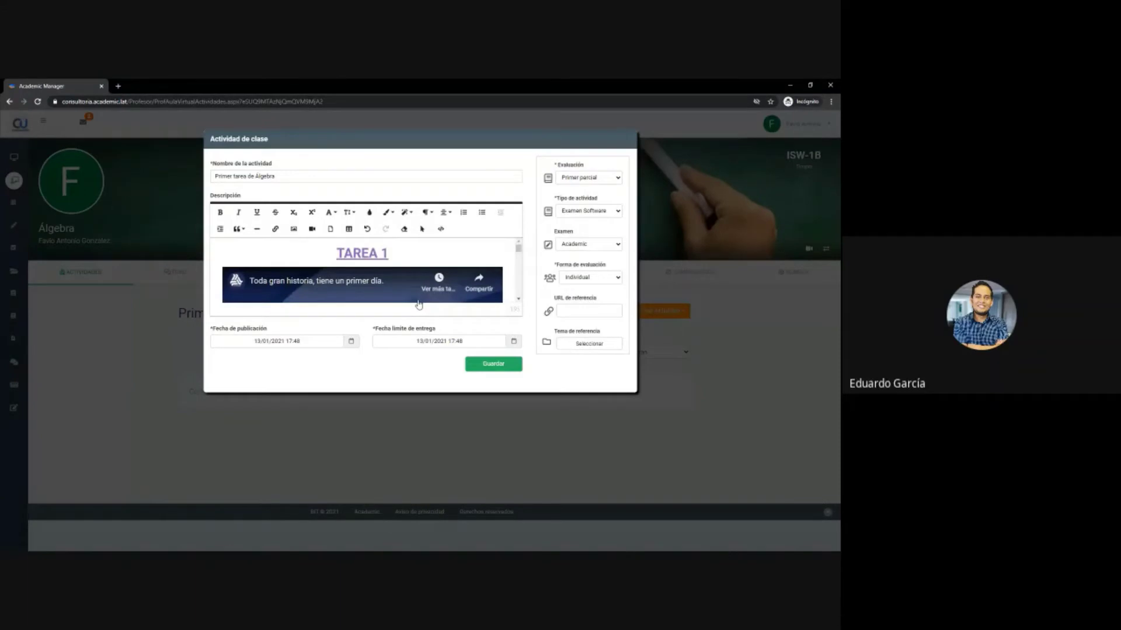
scroll(418, 303, down, 5)
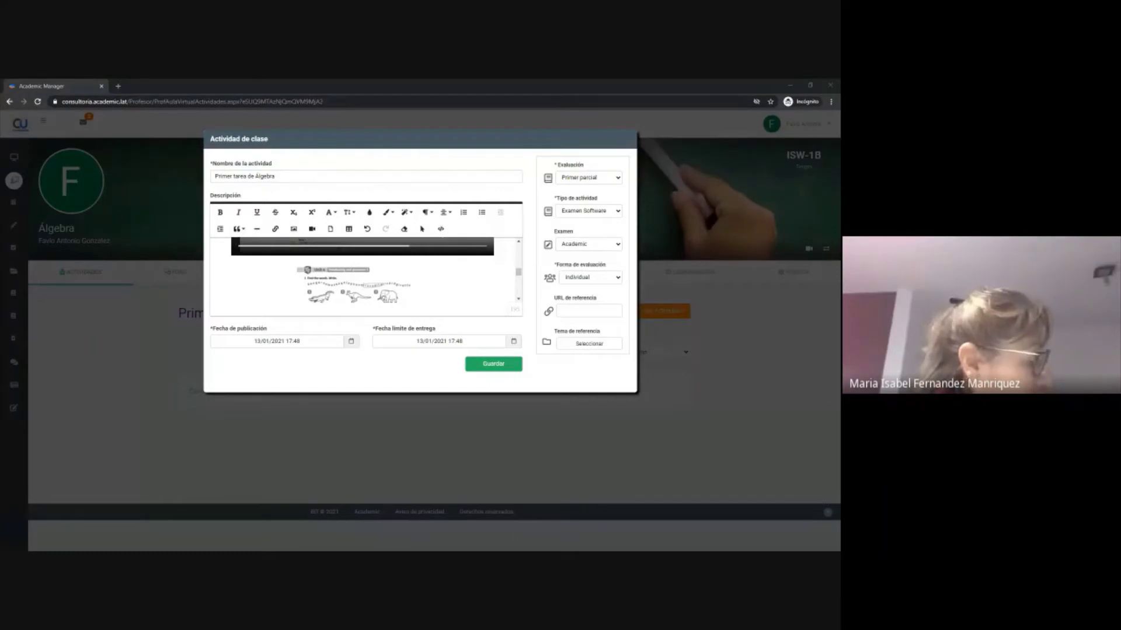
scroll(485, 290, down, 5)
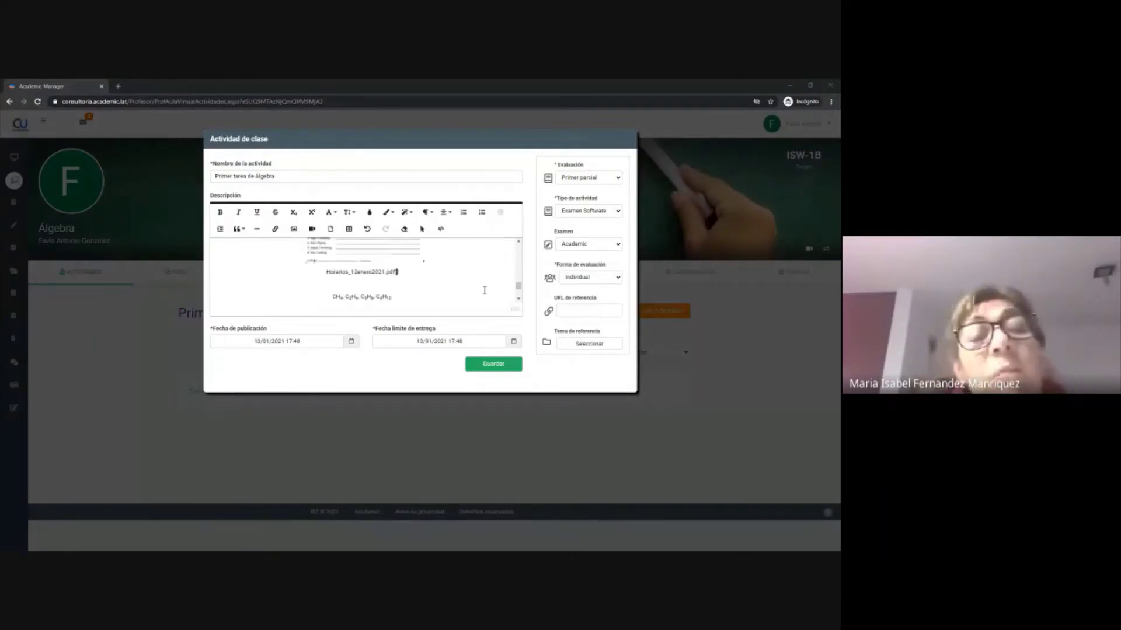
scroll(485, 290, up, 5)
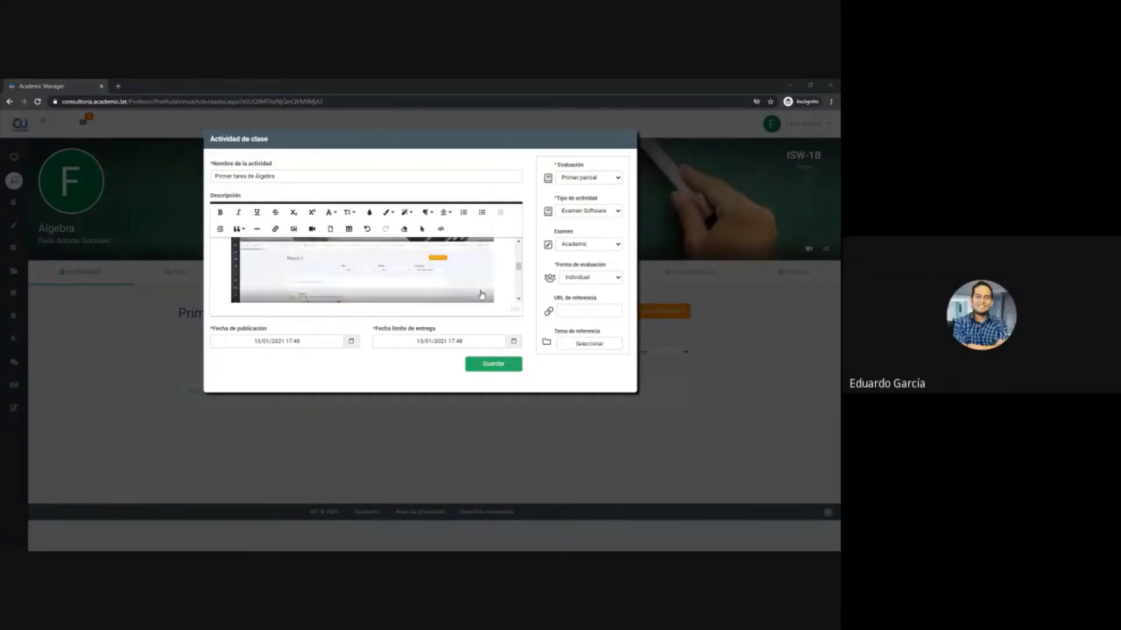
scroll(481, 294, down, 5)
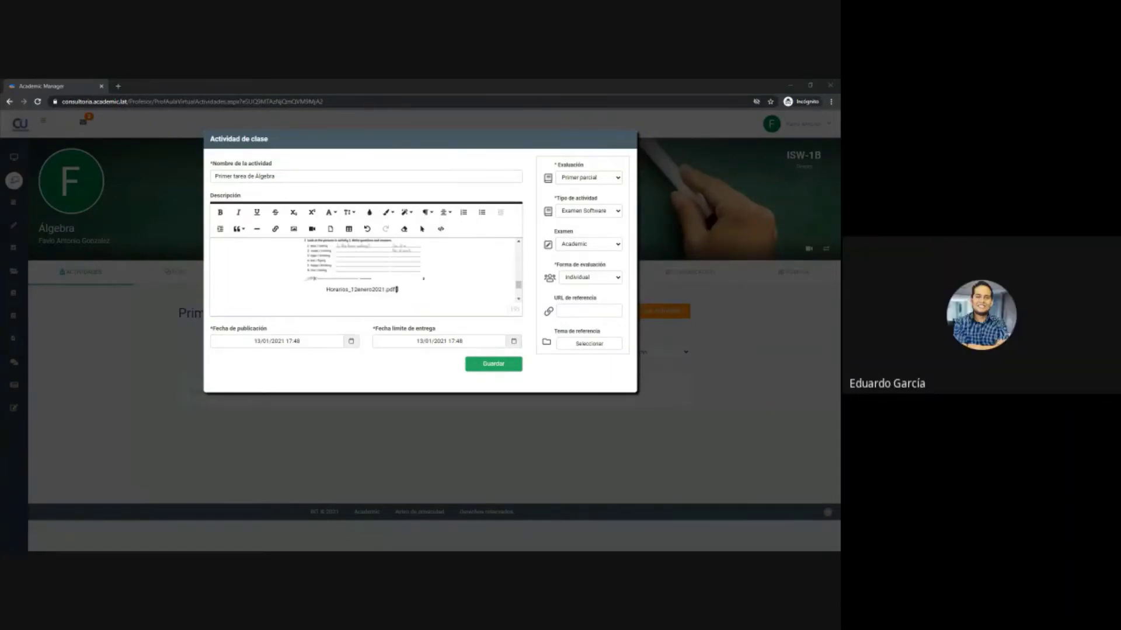
key(super+v)
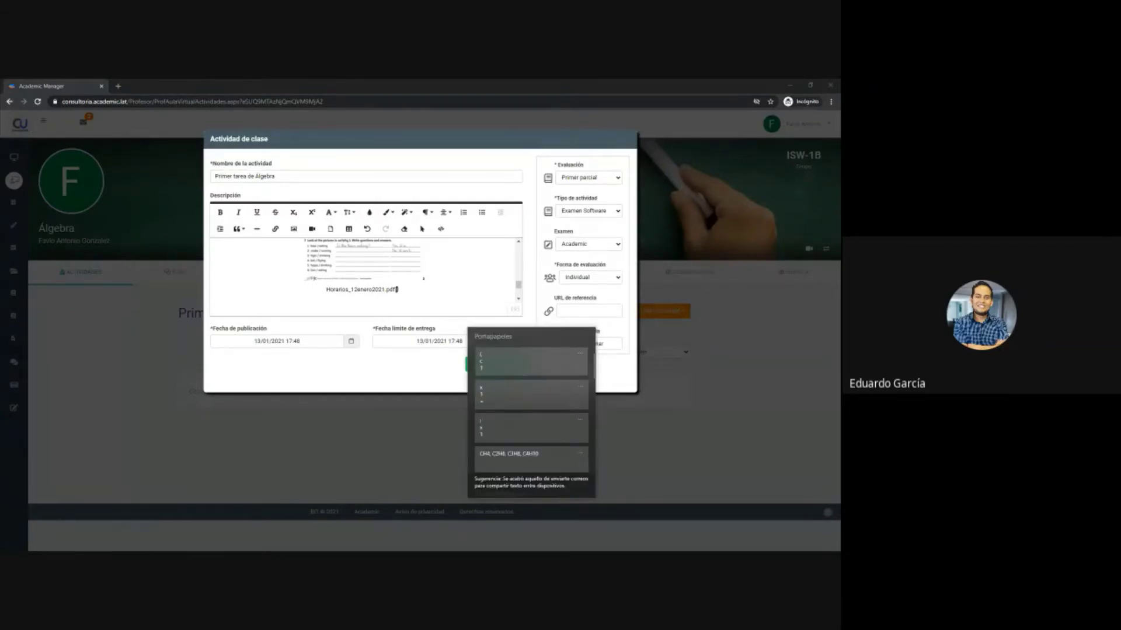
scroll(521, 415, down, 10)
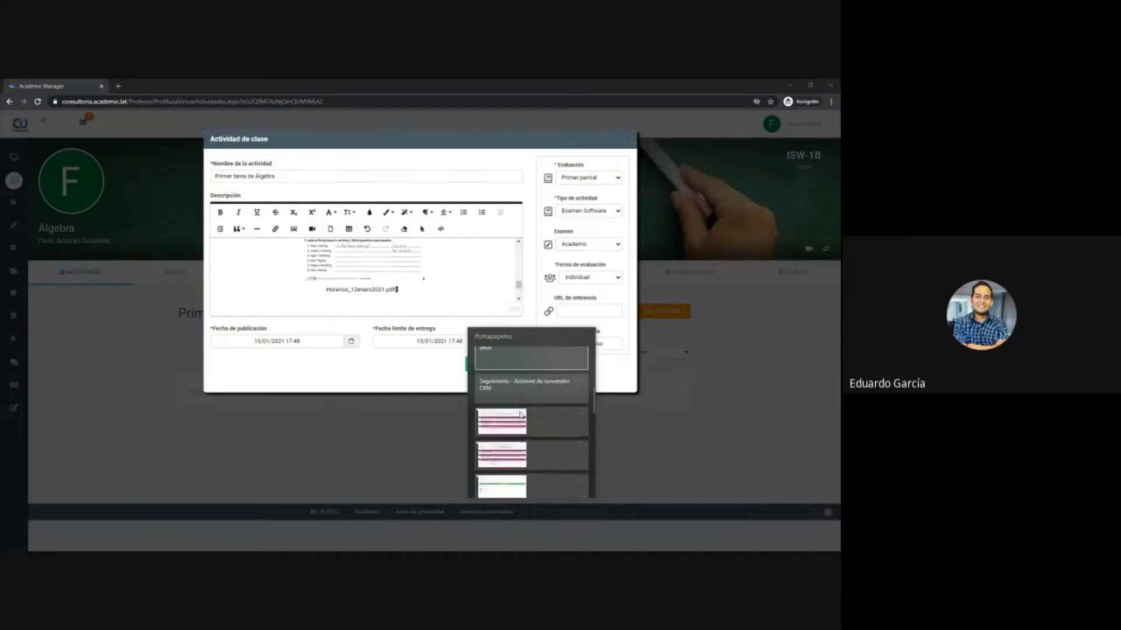
scroll(522, 415, down, 10)
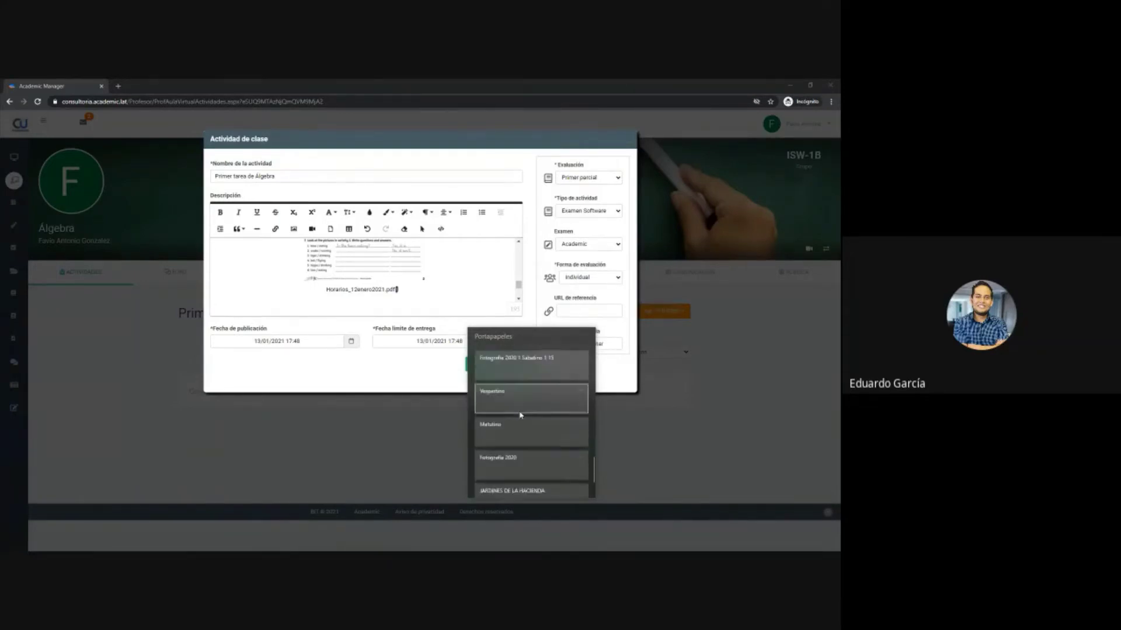
scroll(521, 415, up, 10)
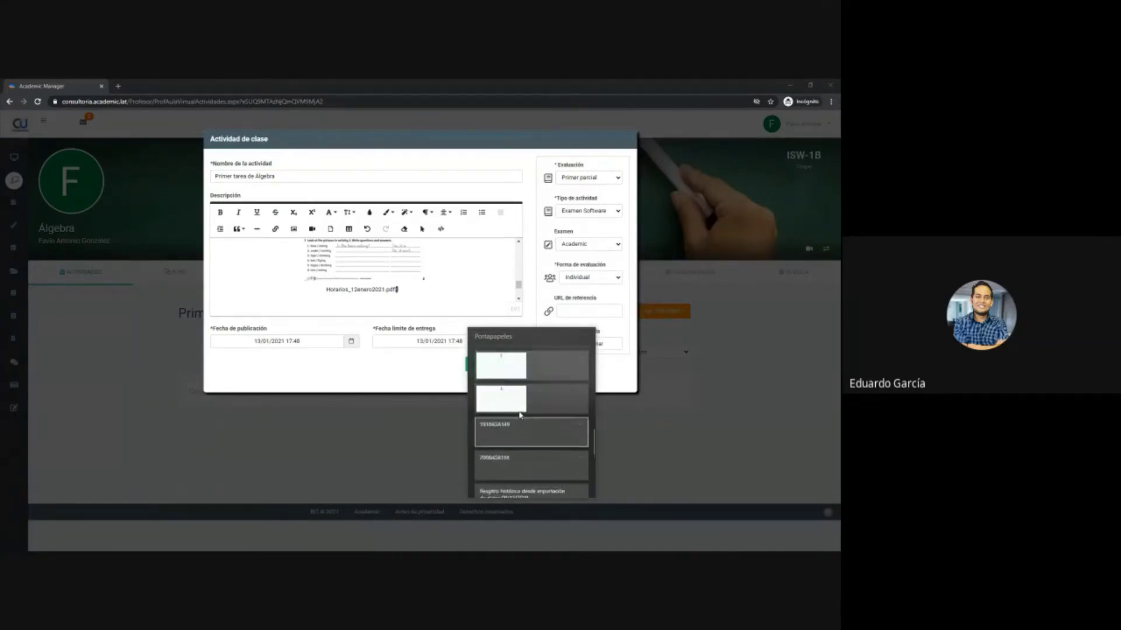
scroll(522, 415, up, 10)
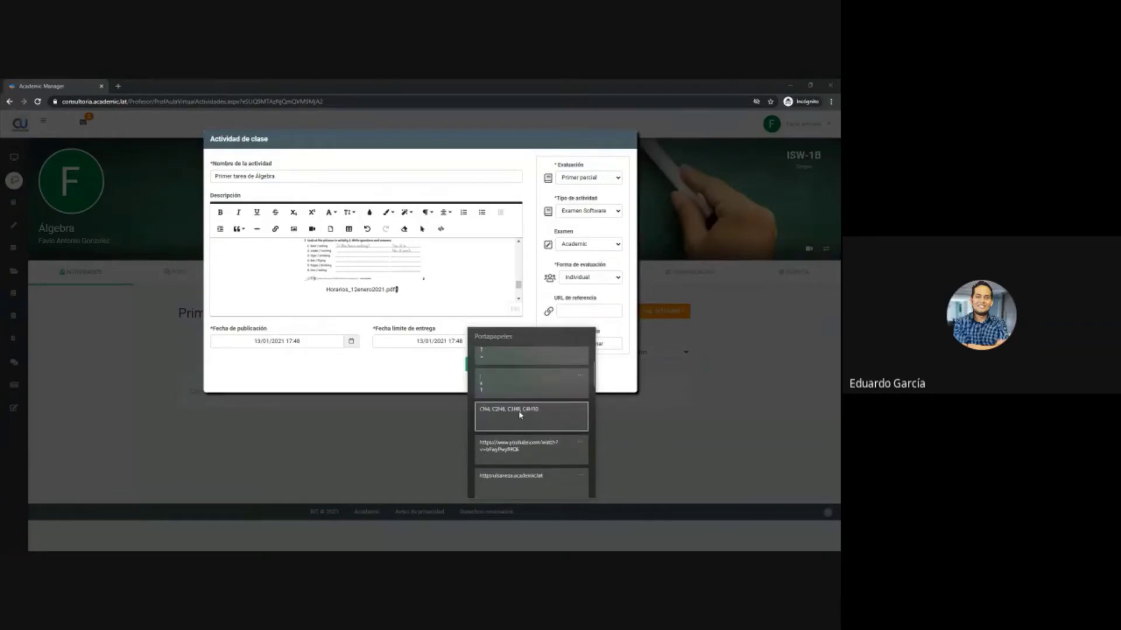
click(708, 391)
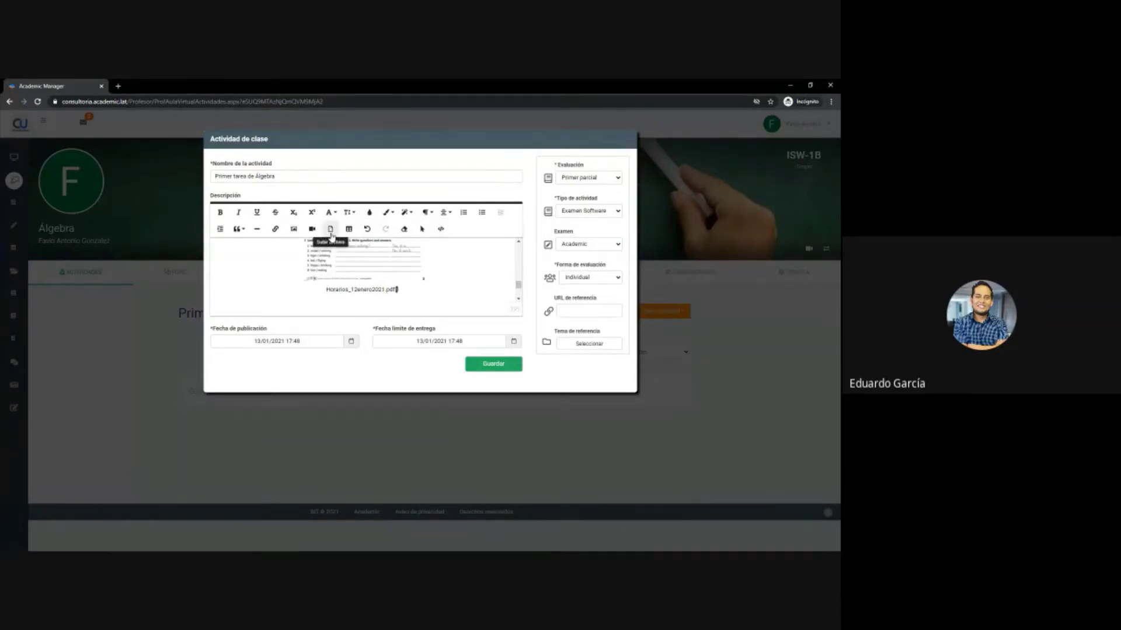
- Open the description's file upload picker and cancel it without attaching a file
click(329, 233)
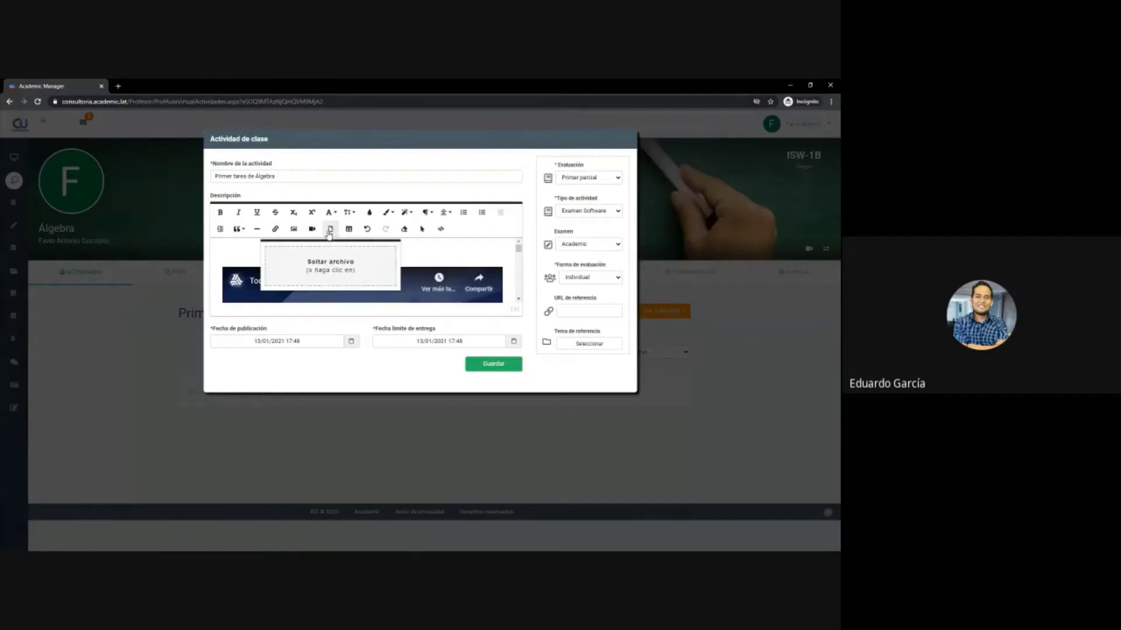
click(333, 267)
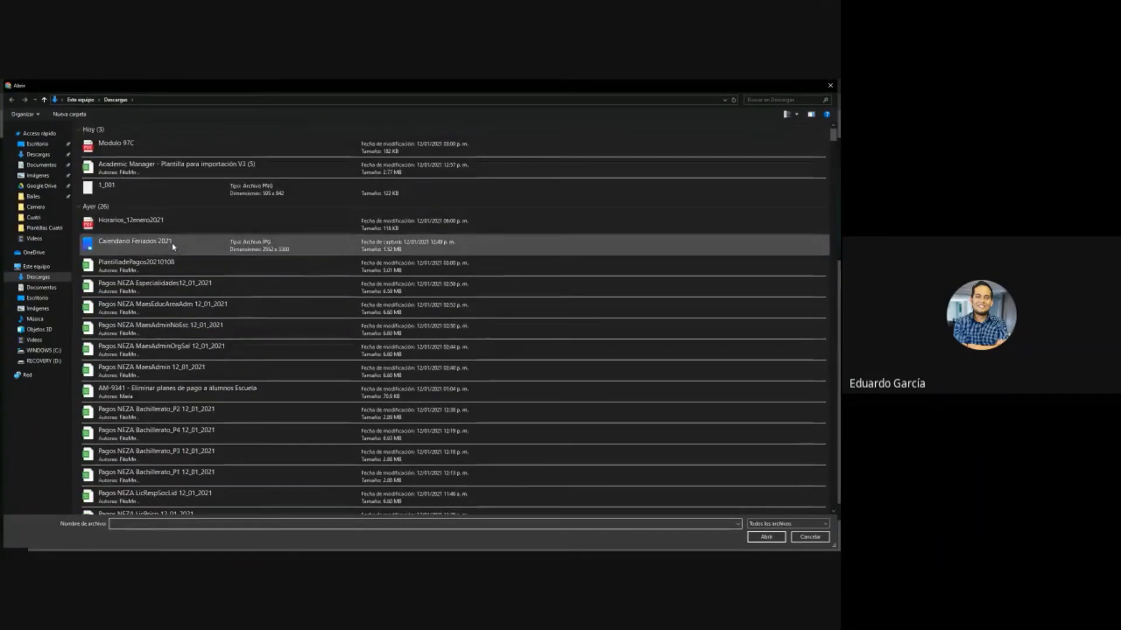
click(829, 86)
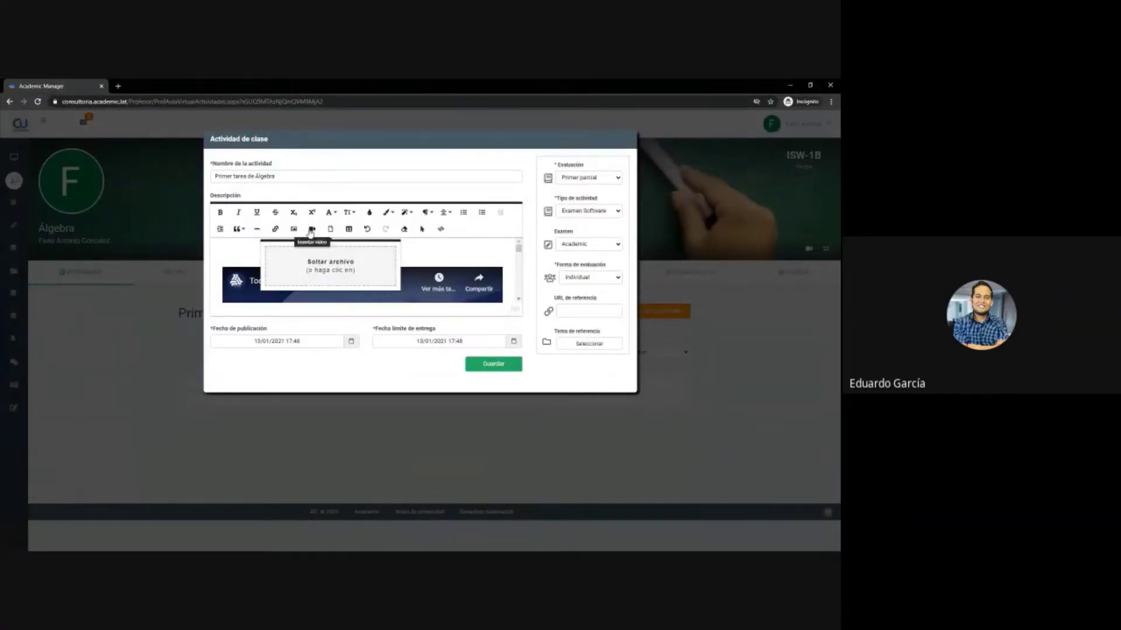
- Browse the image insertion options: upload, by URL, and the uploaded-images gallery
click(312, 228)
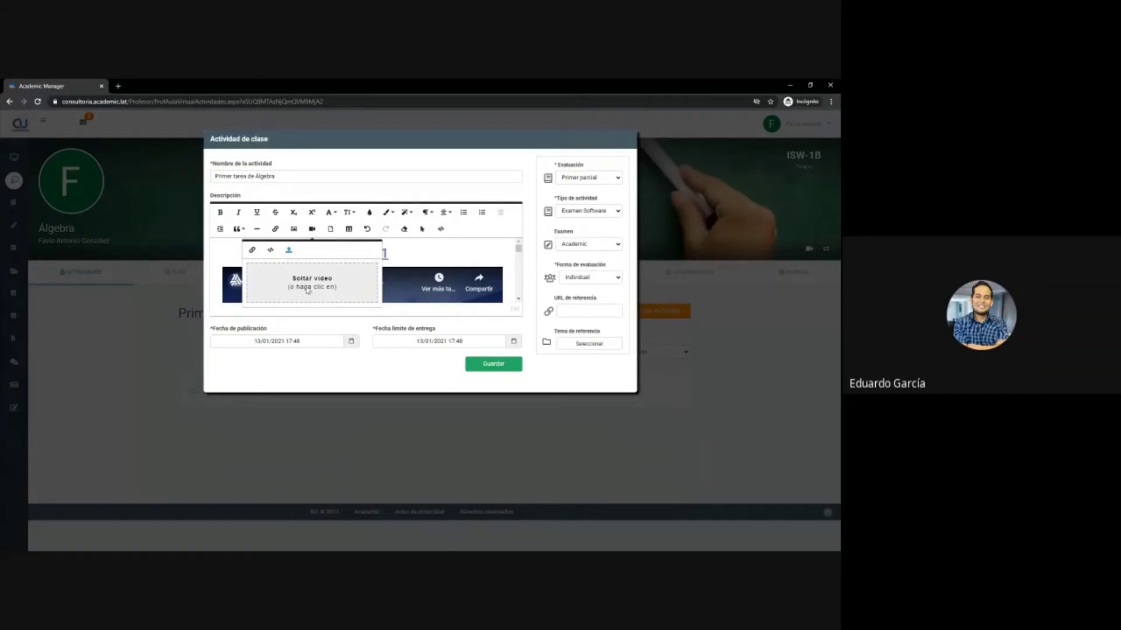
click(293, 228)
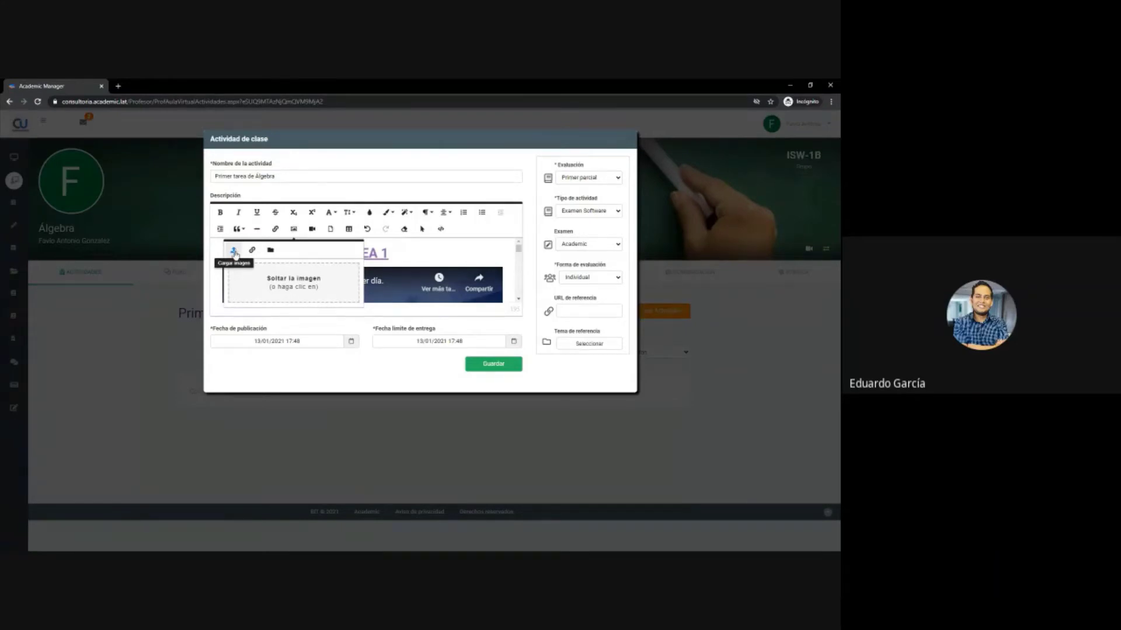
click(252, 250)
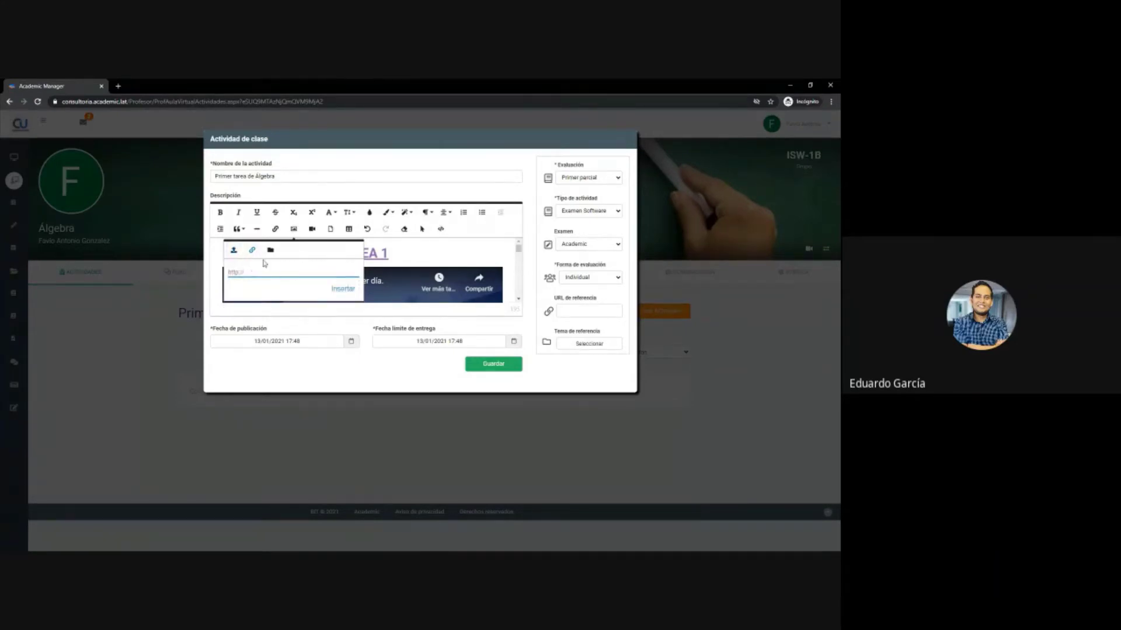
click(271, 250)
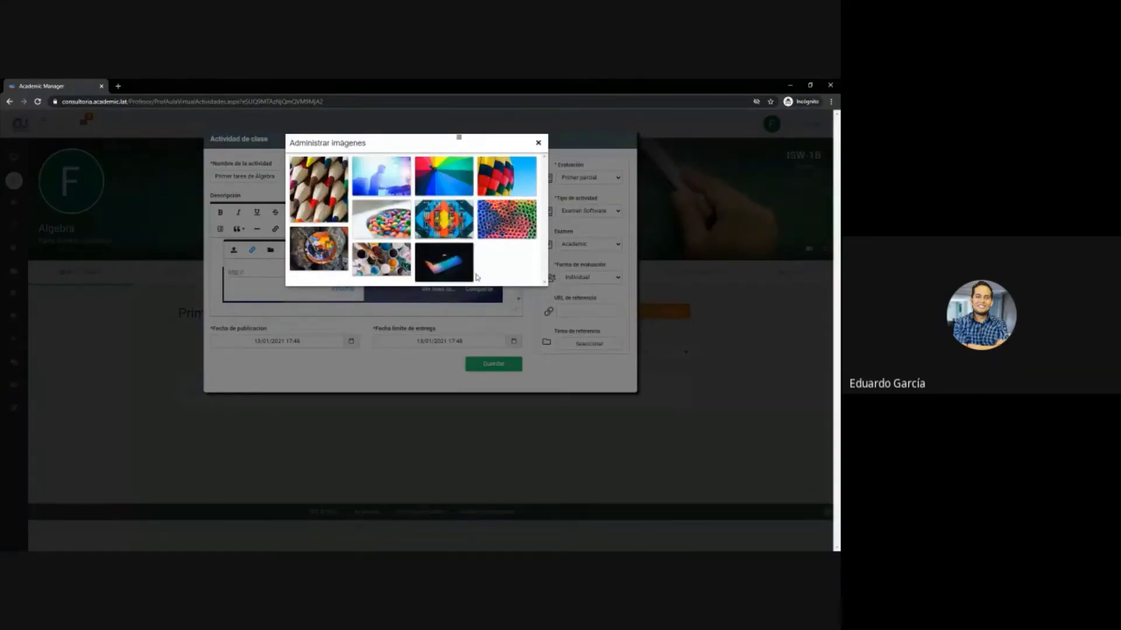
click(538, 142)
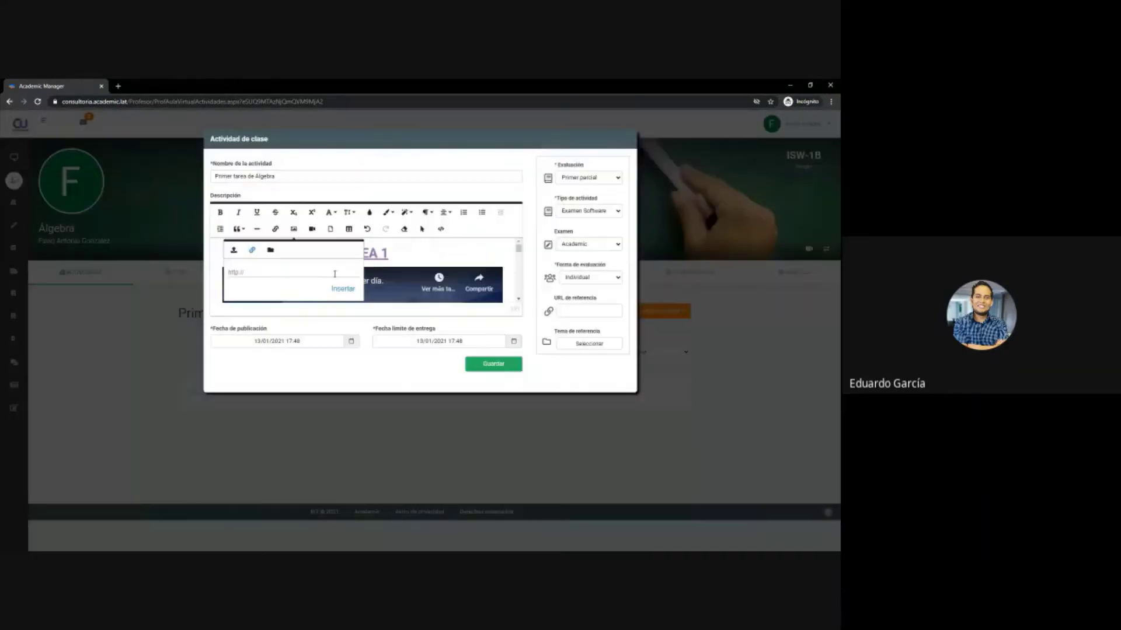
- Browse the video insertion options: by URL, embed code, and back to file upload
click(311, 230)
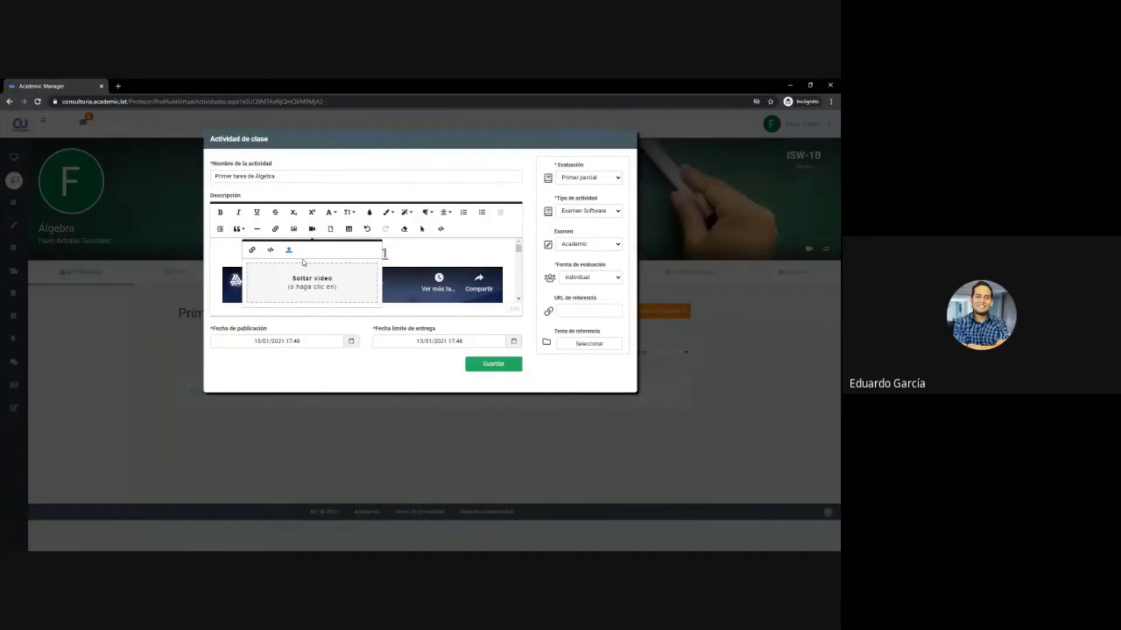
click(251, 250)
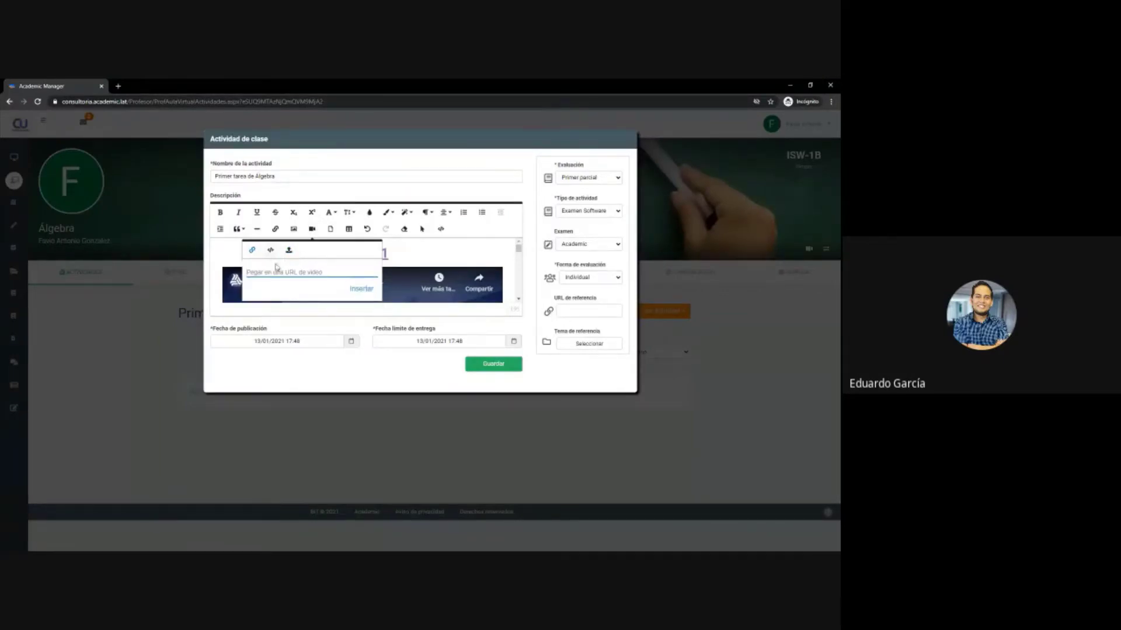
scroll(442, 260, down, 1)
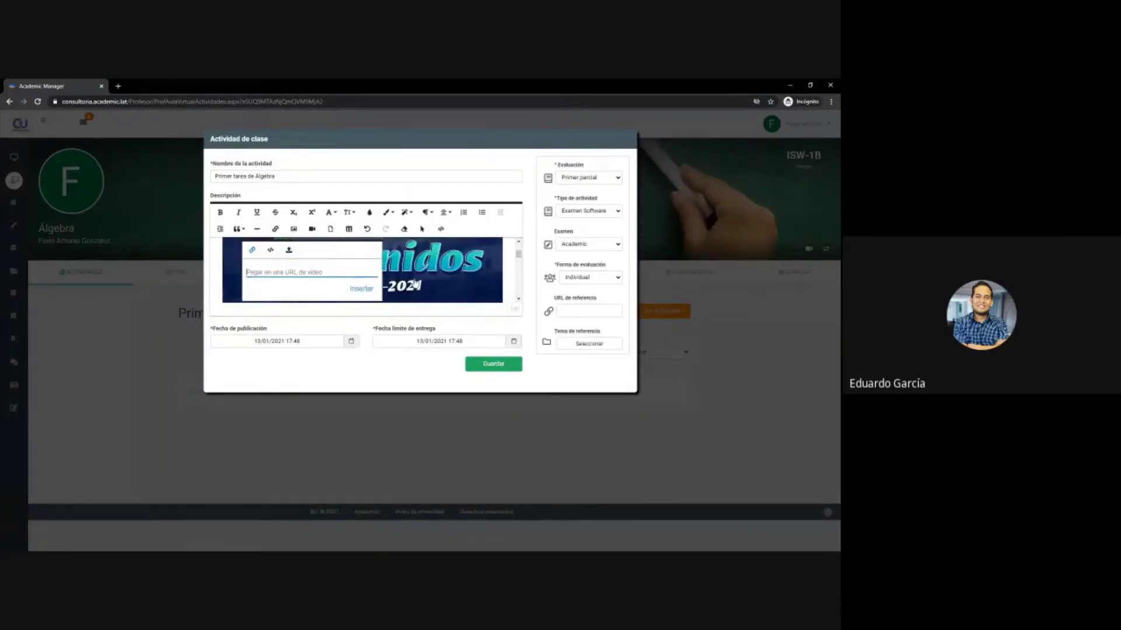
scroll(415, 284, up, 1)
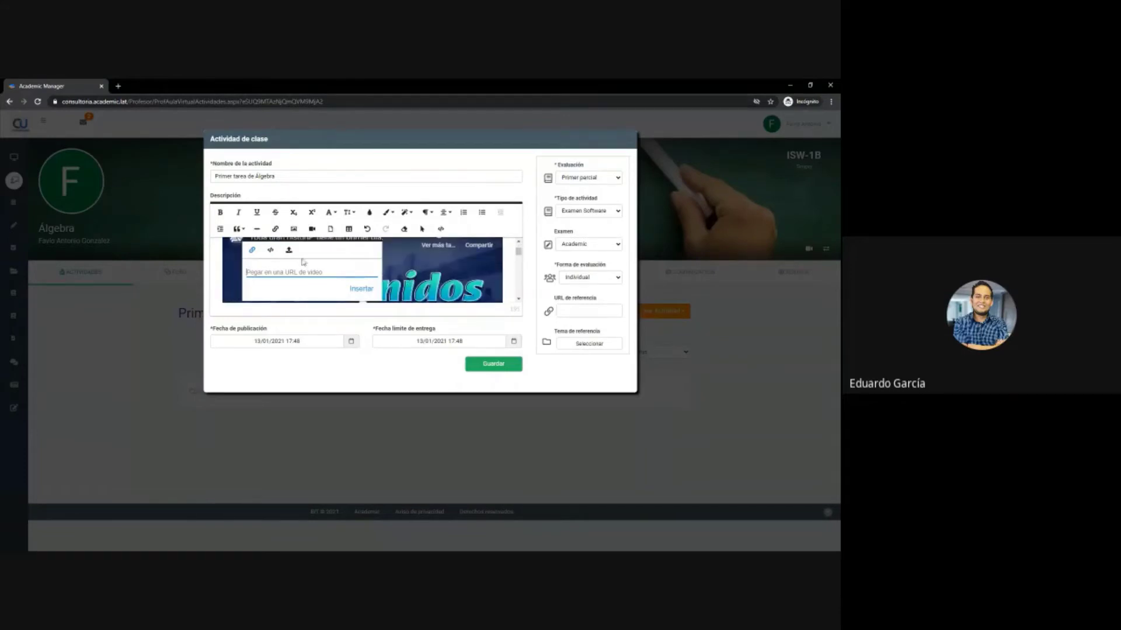
click(270, 250)
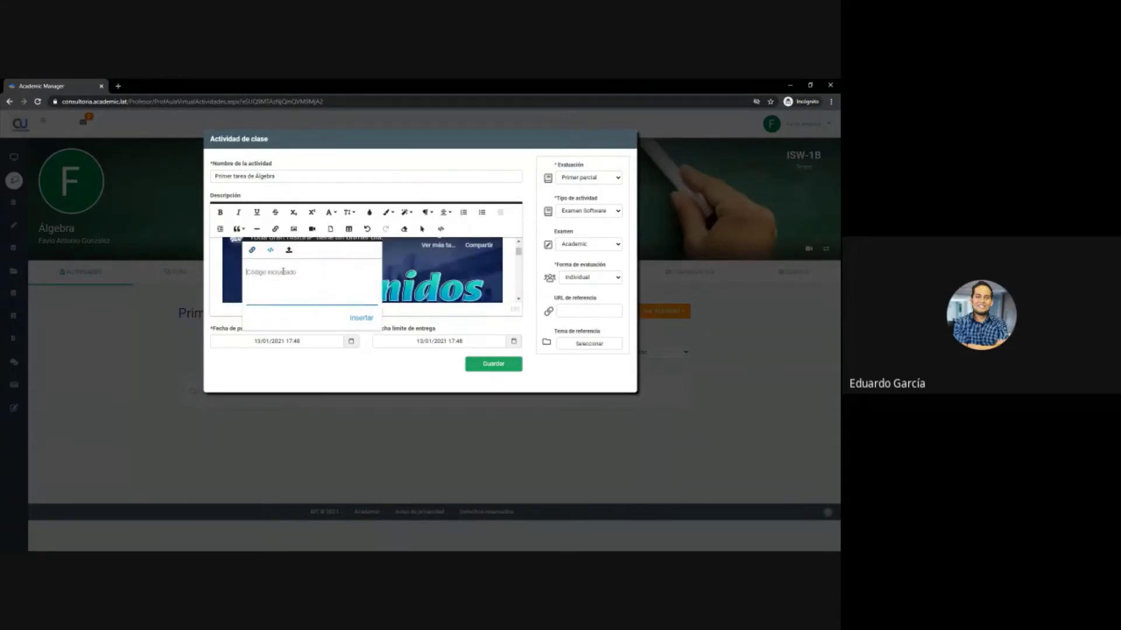
click(289, 250)
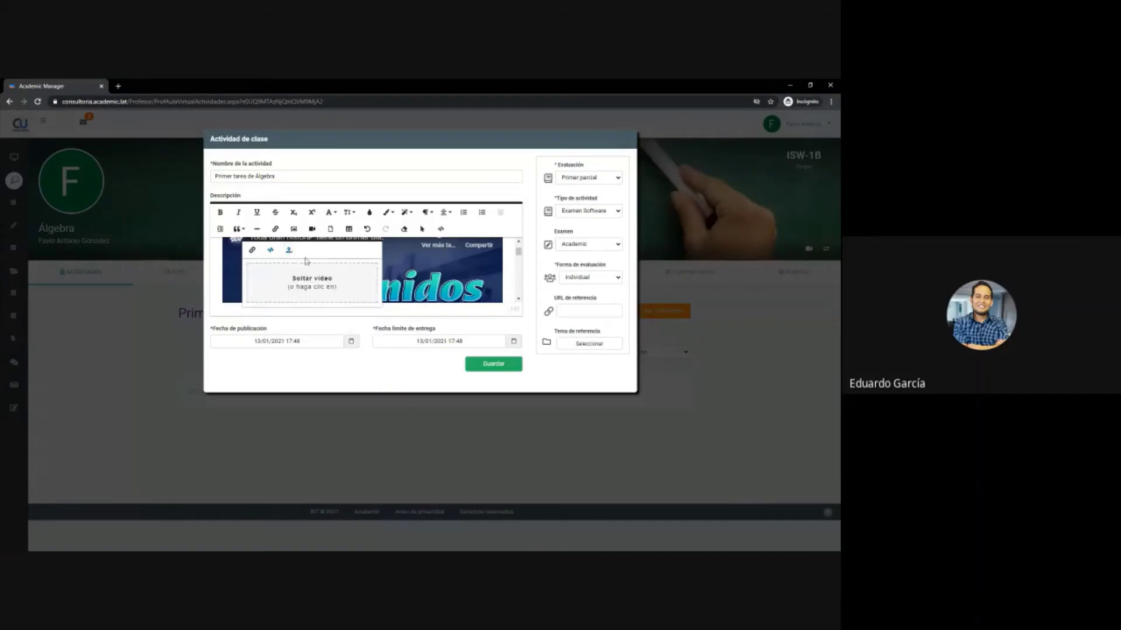
scroll(458, 280, down, 2)
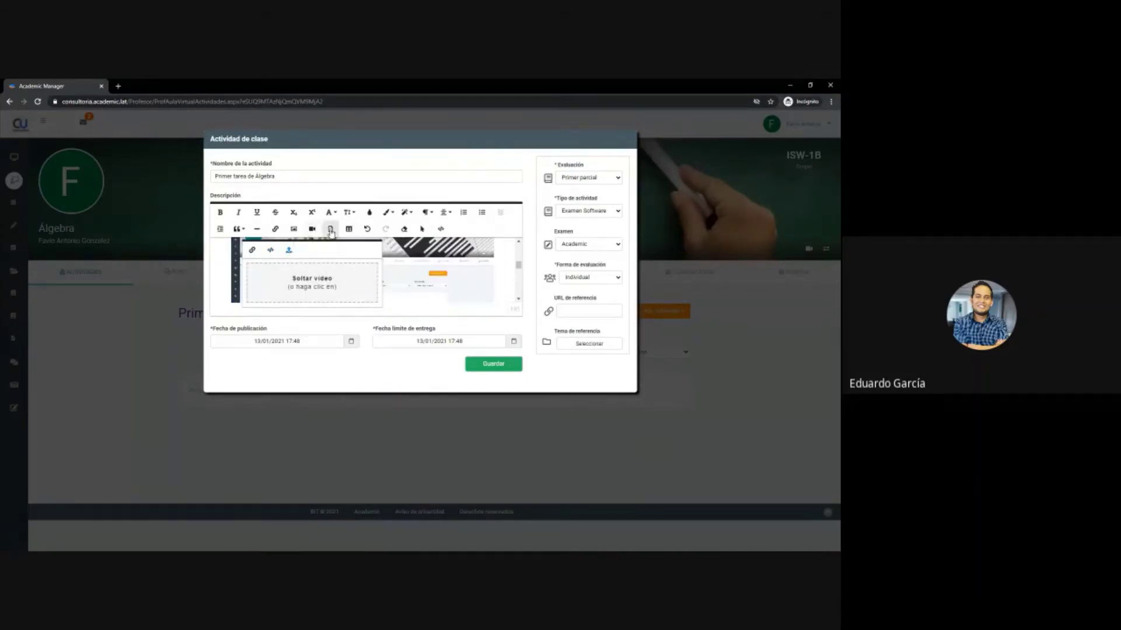
- Open and dismiss the file attachment and table insertion prompts without inserting anything
click(331, 229)
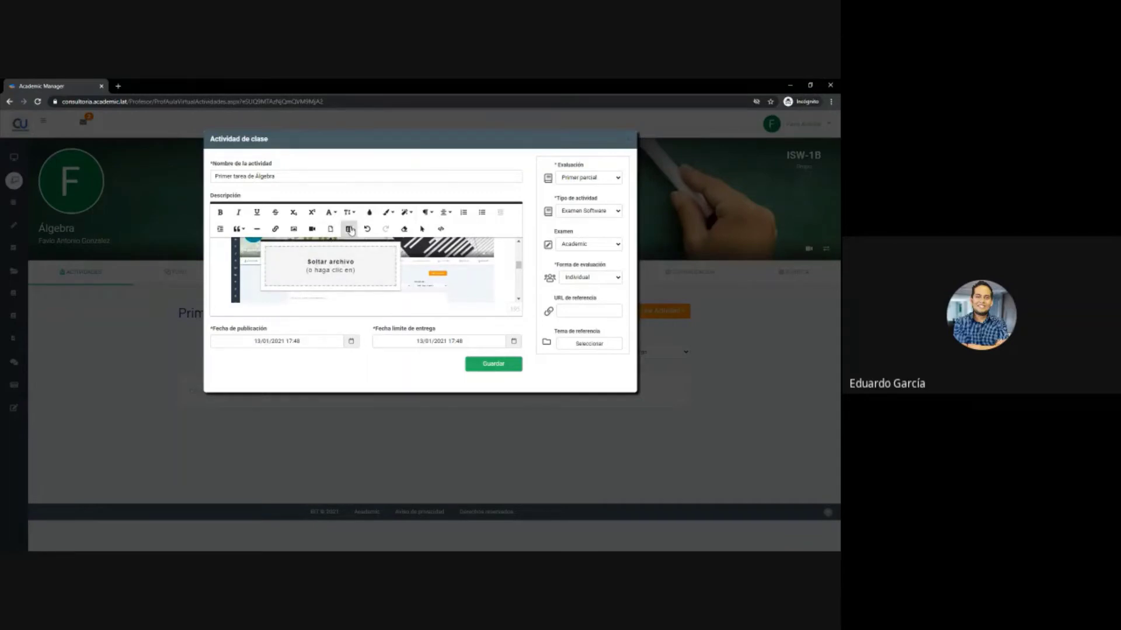
click(351, 230)
click(351, 230)
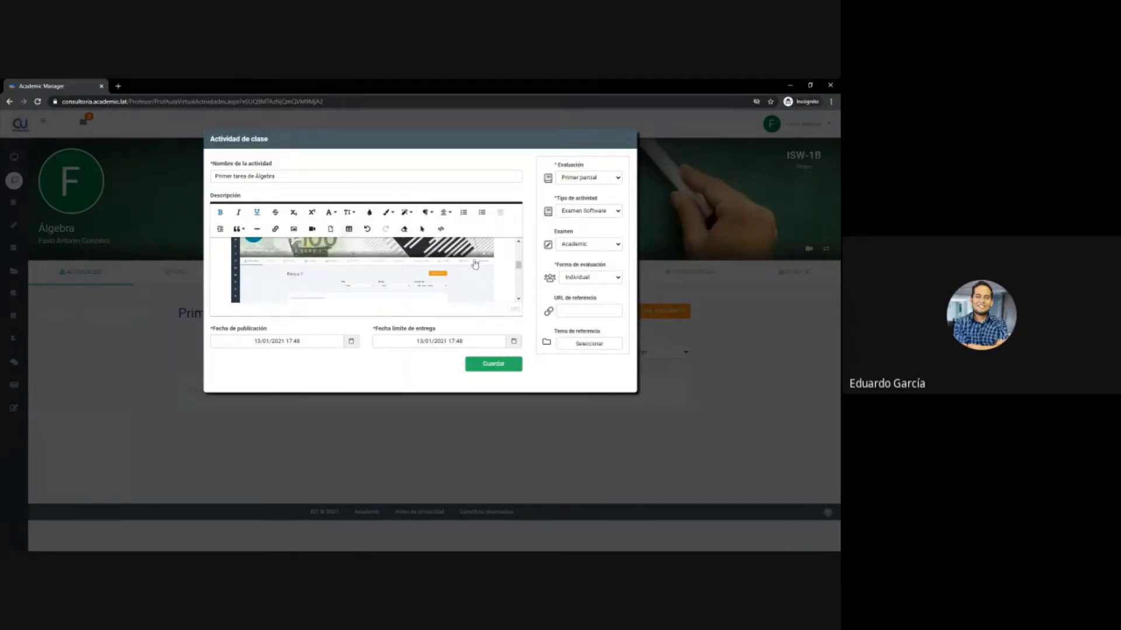
scroll(457, 266, down, 2)
scroll(458, 266, up, 5)
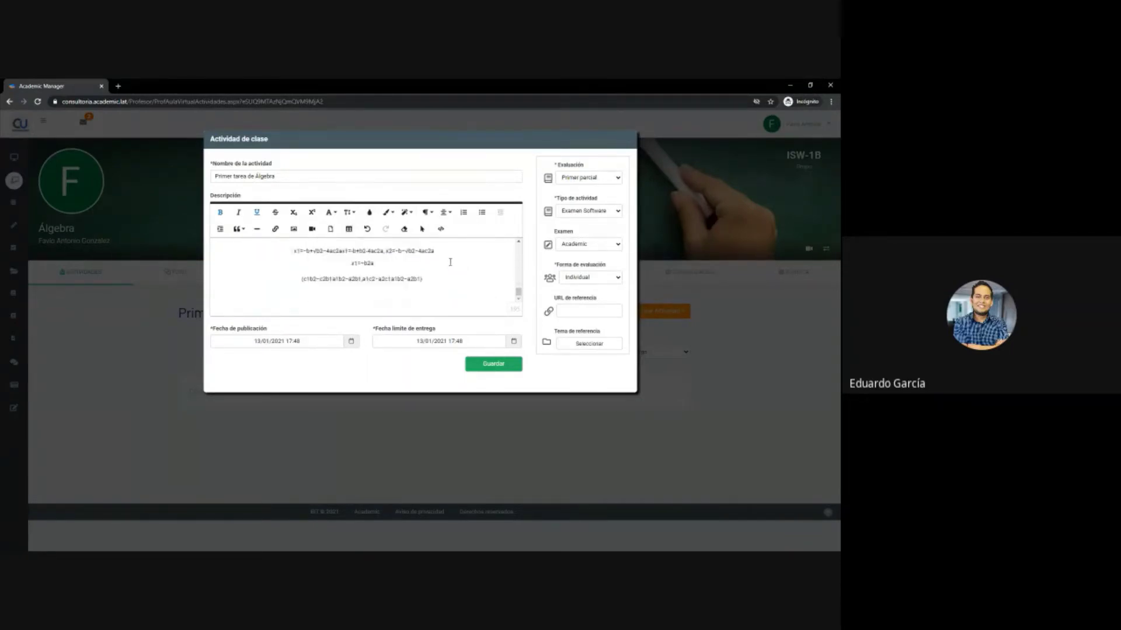
scroll(446, 252, up, 1)
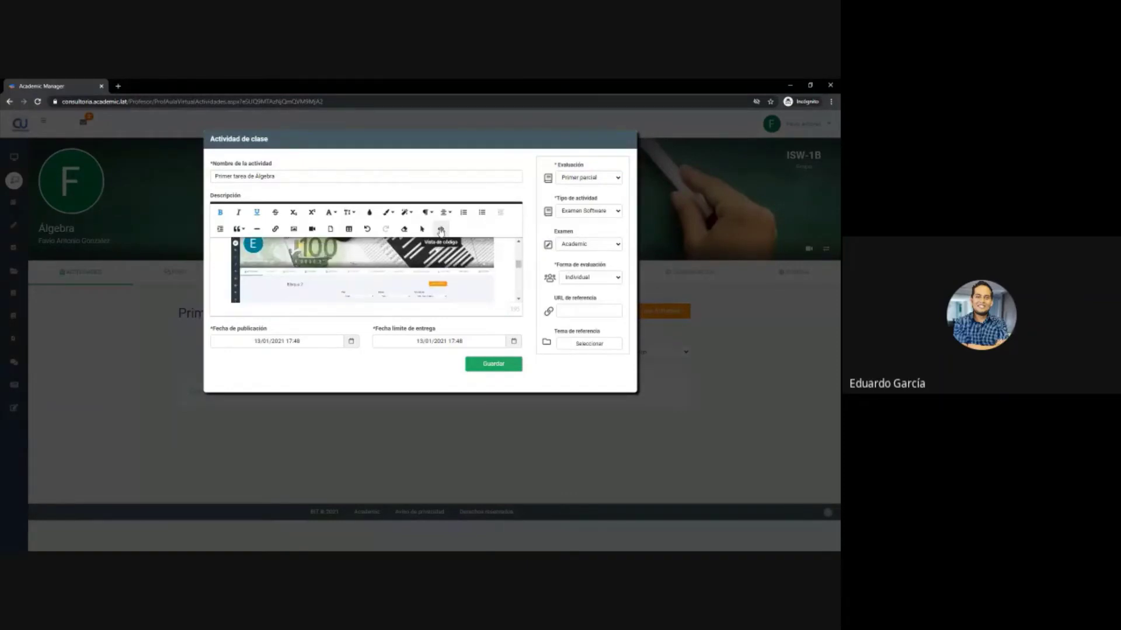
- View the description as HTML source, then return to the formatted TAREA 1 view
click(441, 230)
scroll(396, 302, down, 3)
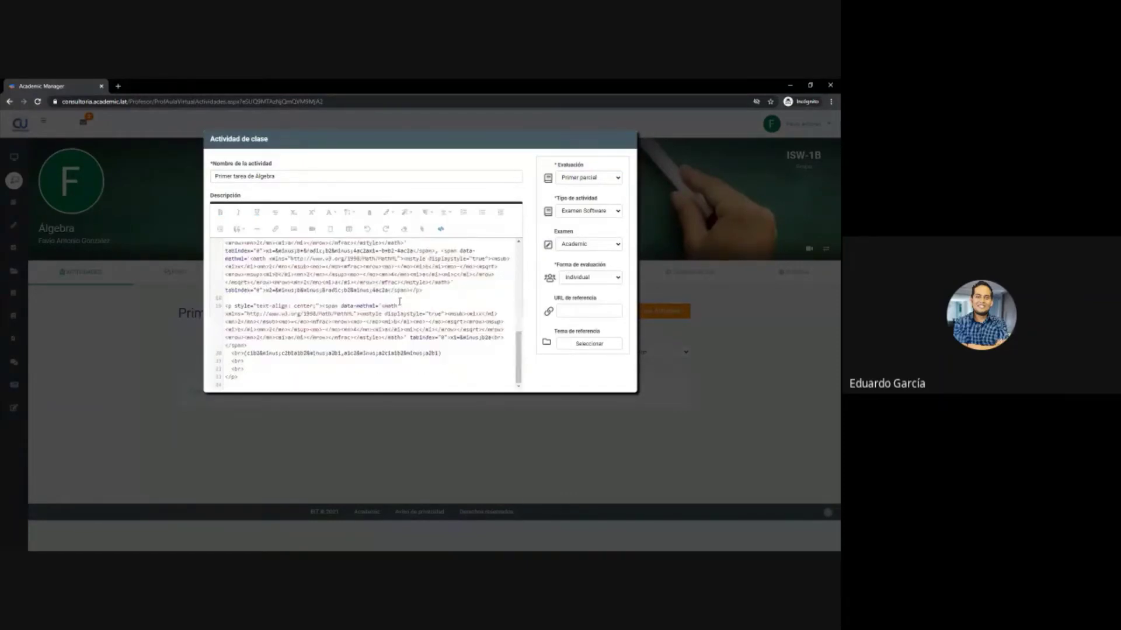
scroll(396, 302, up, 3)
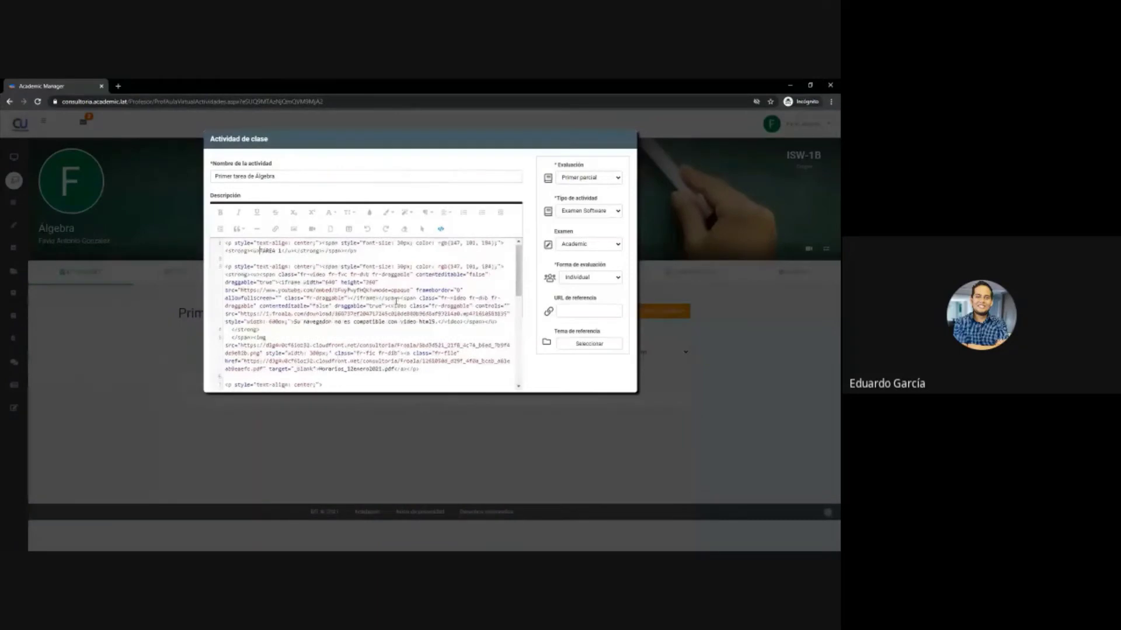
click(440, 229)
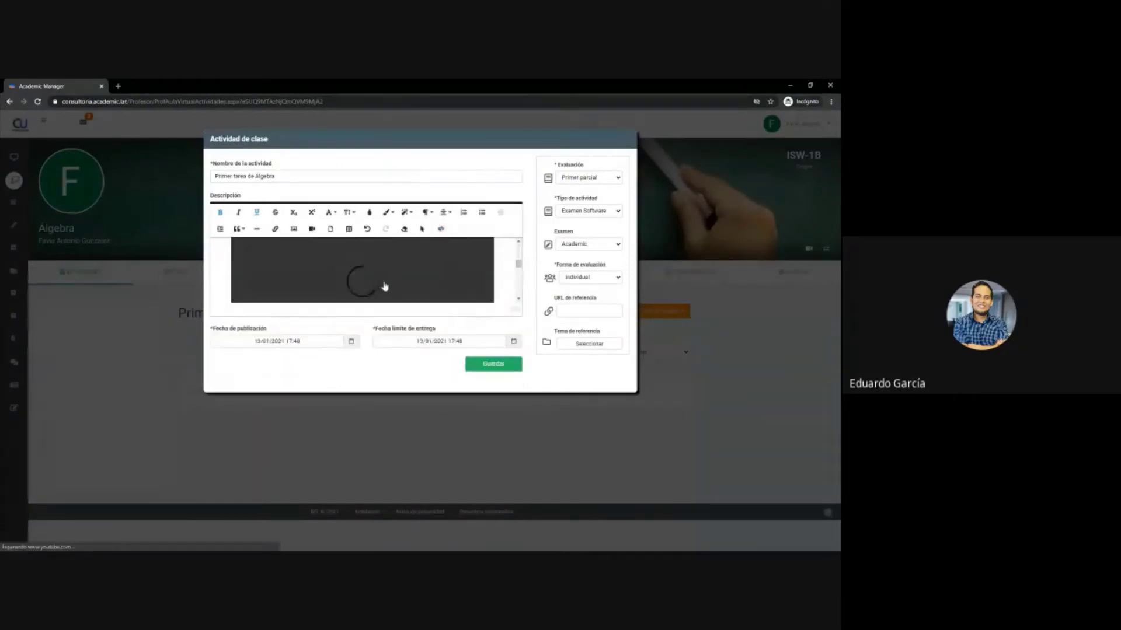
scroll(385, 285, down, 5)
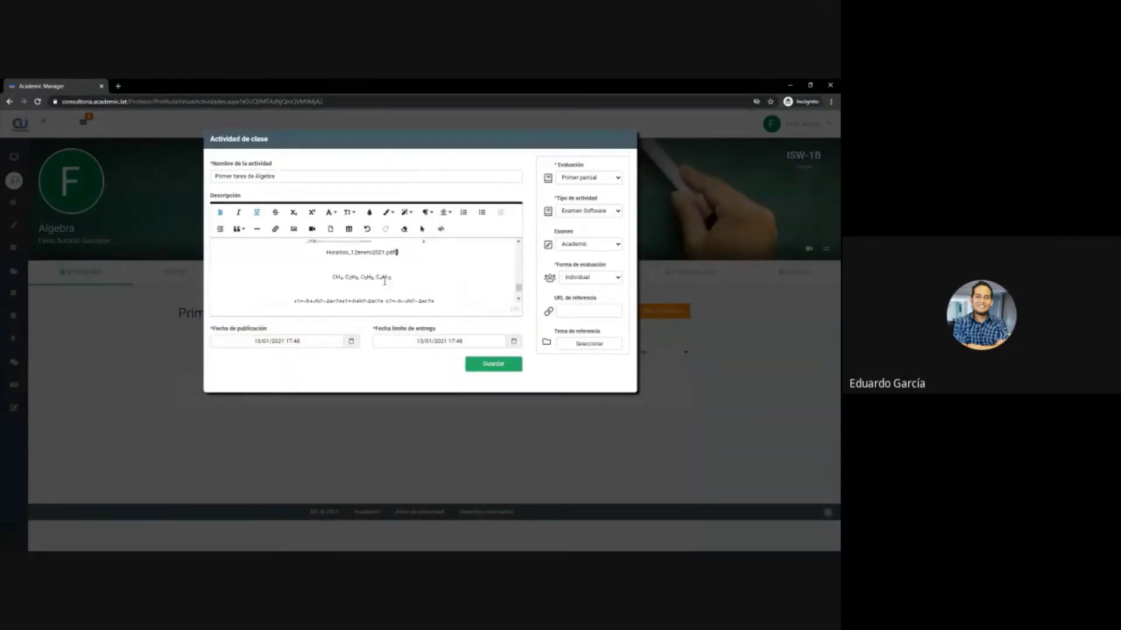
scroll(385, 282, up, 1)
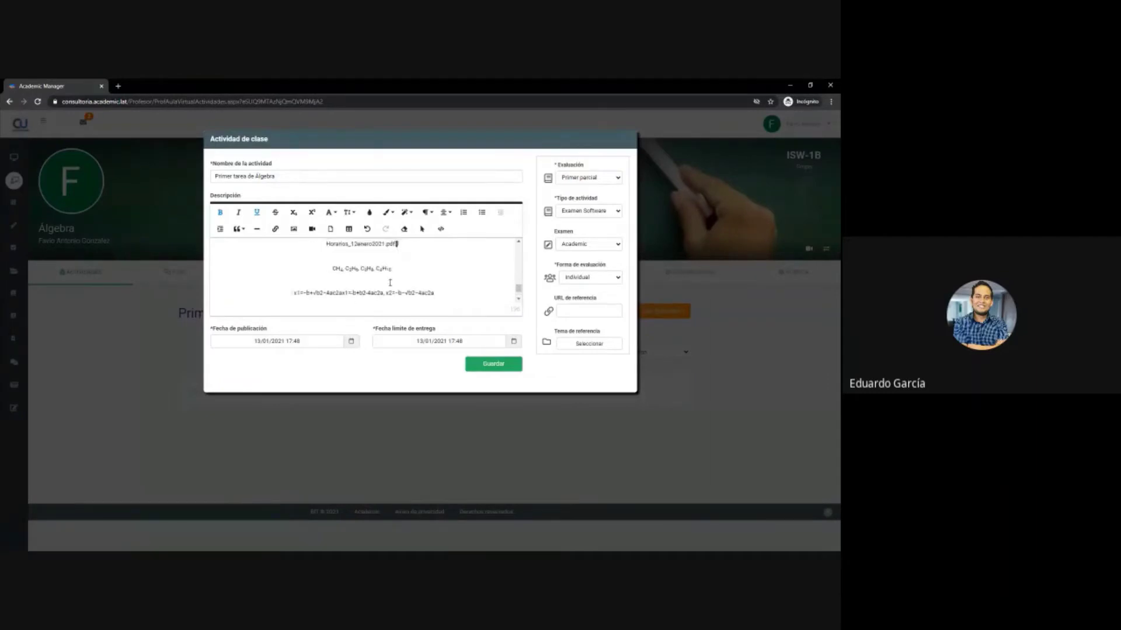
scroll(386, 283, down, 1)
scroll(388, 283, up, 1)
scroll(386, 280, up, 5)
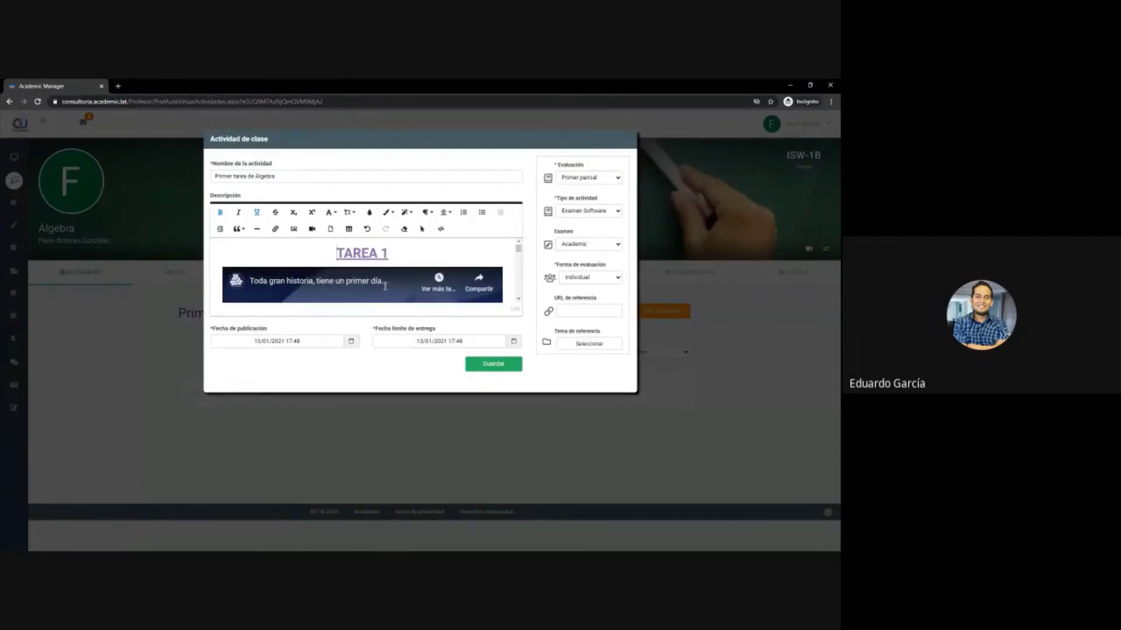
scroll(385, 289, down, 3)
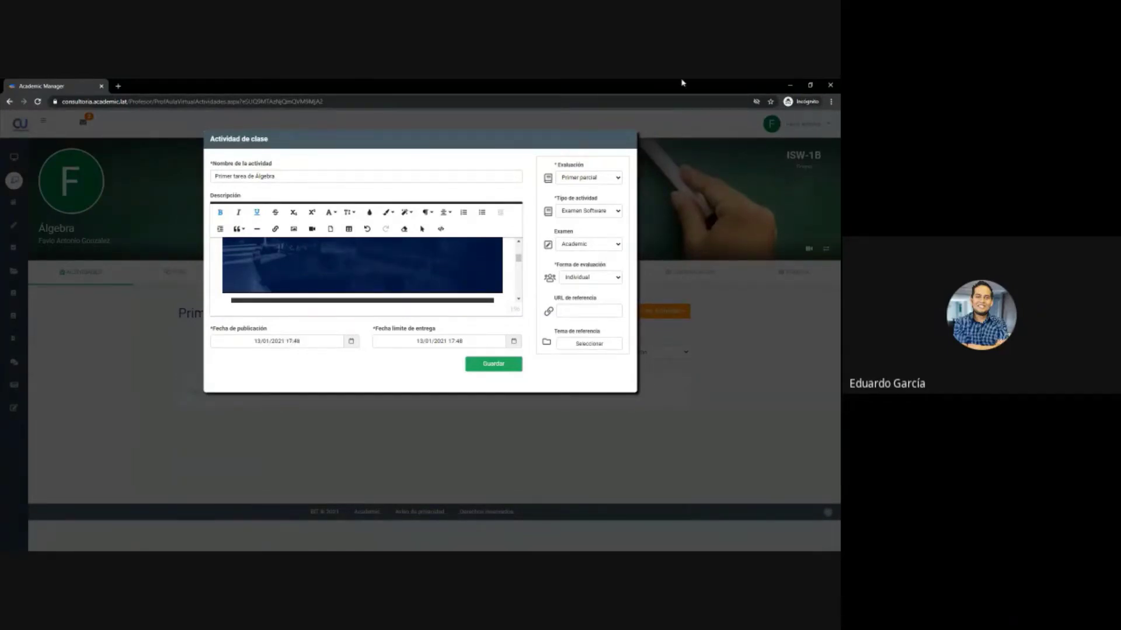
- Zoom the Chrome page in from the three-dot menu so the form reads larger
click(831, 102)
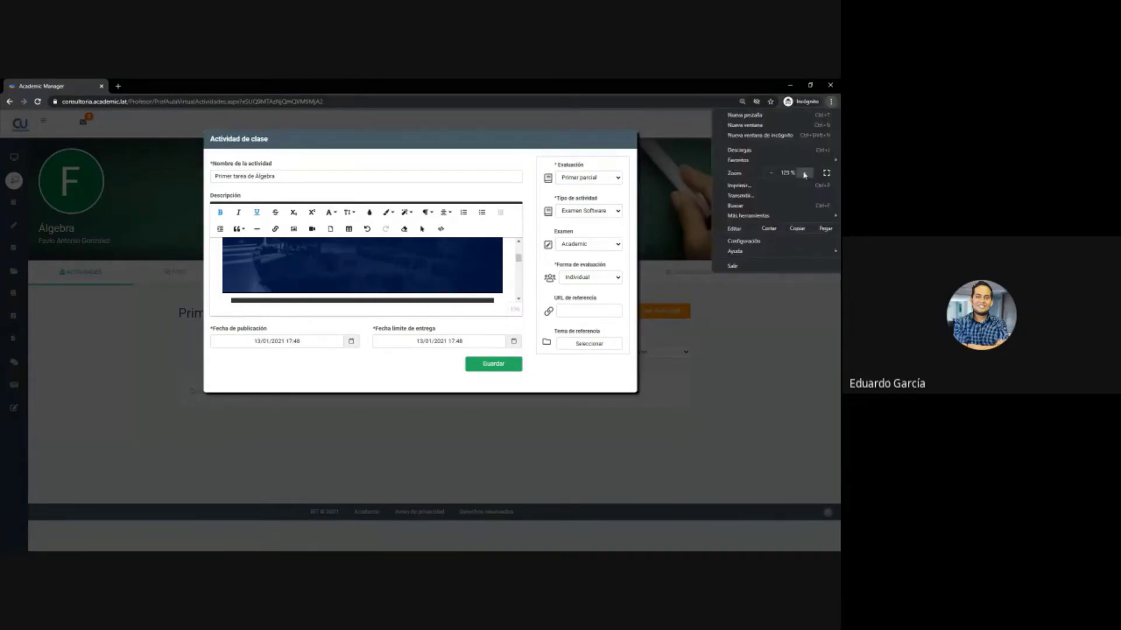
click(804, 174)
click(804, 173)
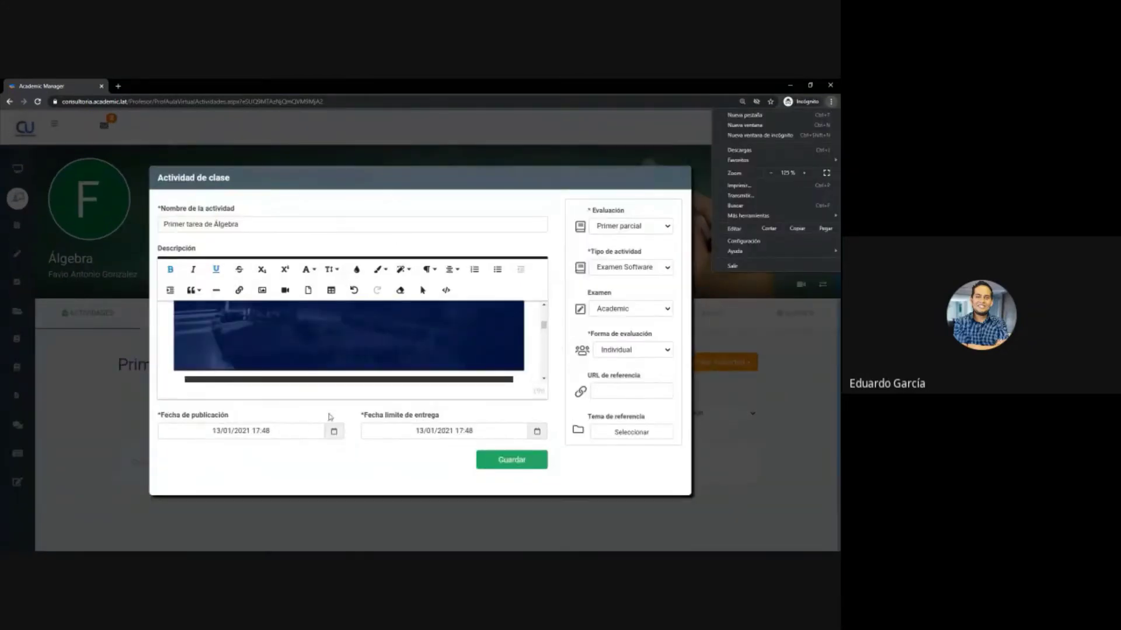
click(329, 416)
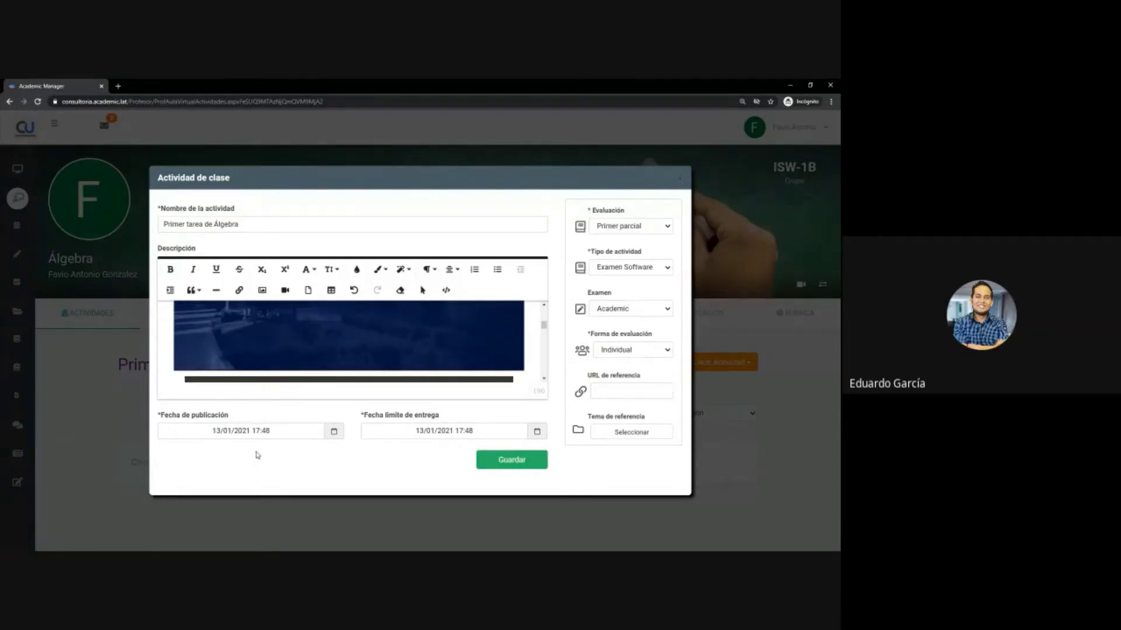
- Set the Fecha límite de entrega day to 15 January 2021
click(438, 433)
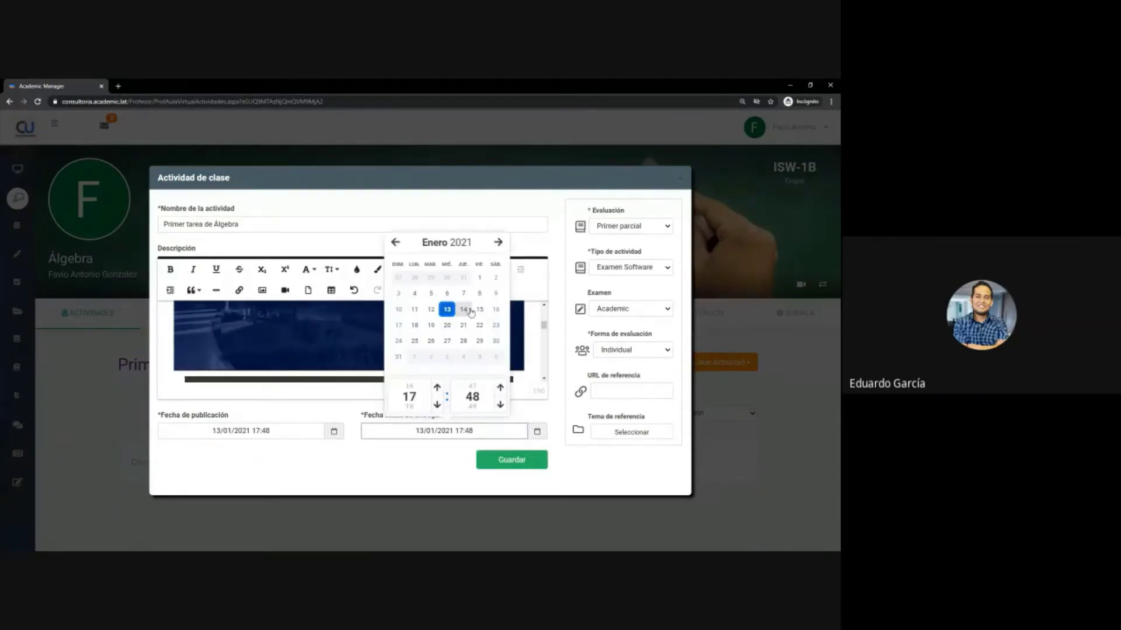
click(480, 310)
click(471, 431)
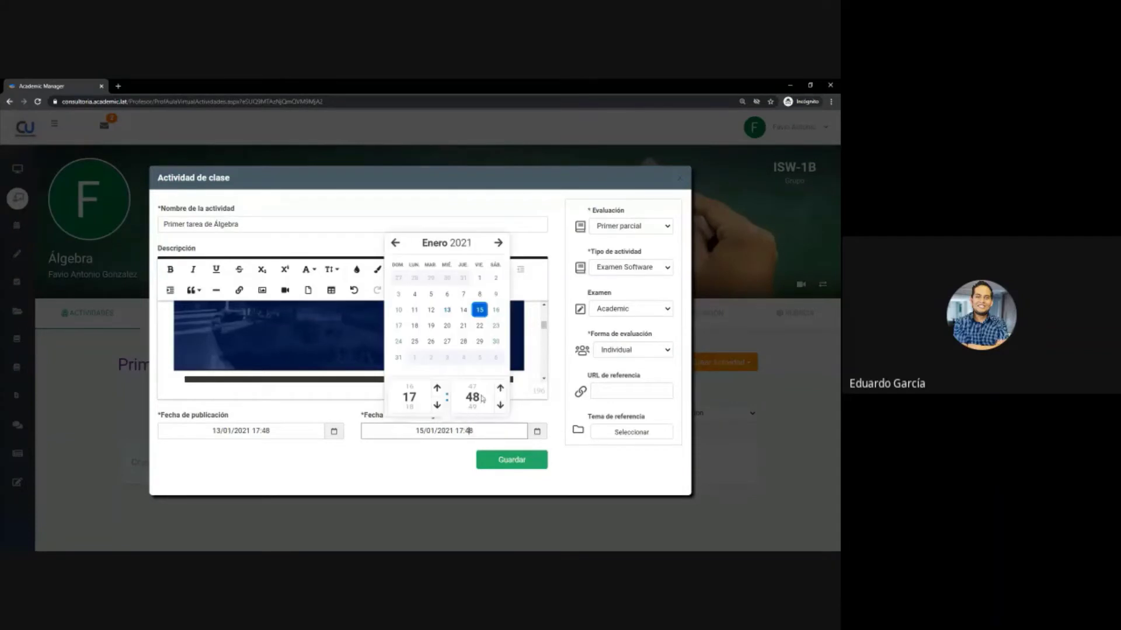
- Adjust the deadline time with the minute arrows to 18:00 and close the picker
click(496, 400)
click(489, 429)
click(499, 404)
click(499, 404)
click(499, 404)
click(499, 404)
click(499, 404)
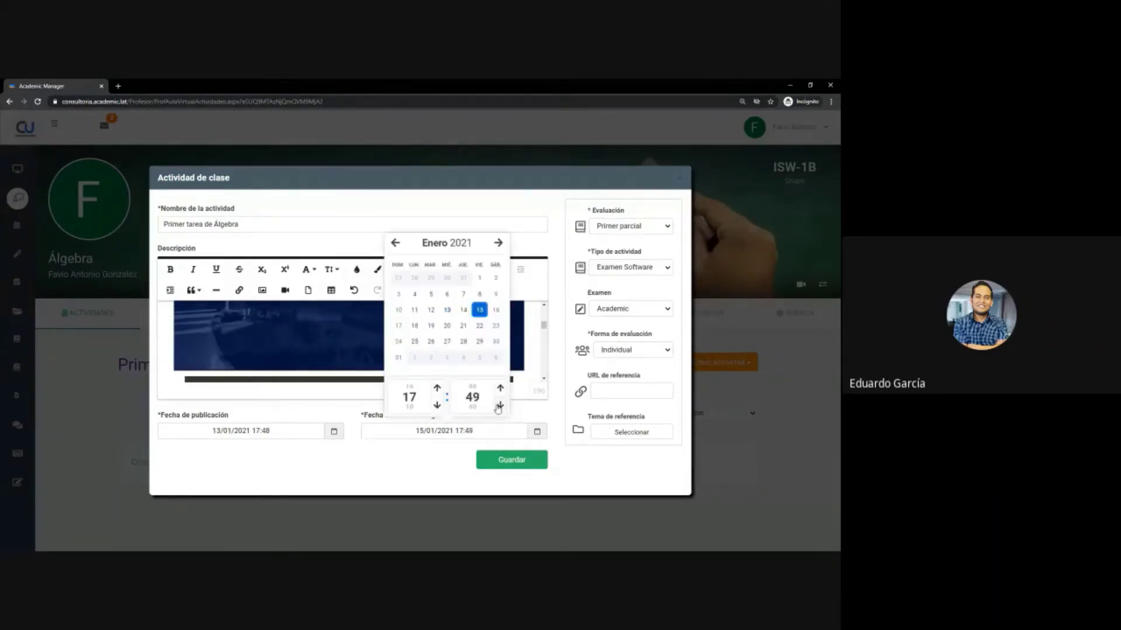
click(499, 404)
click(500, 404)
click(499, 404)
click(499, 404)
click(499, 404)
click(499, 404)
click(500, 404)
click(499, 403)
click(444, 471)
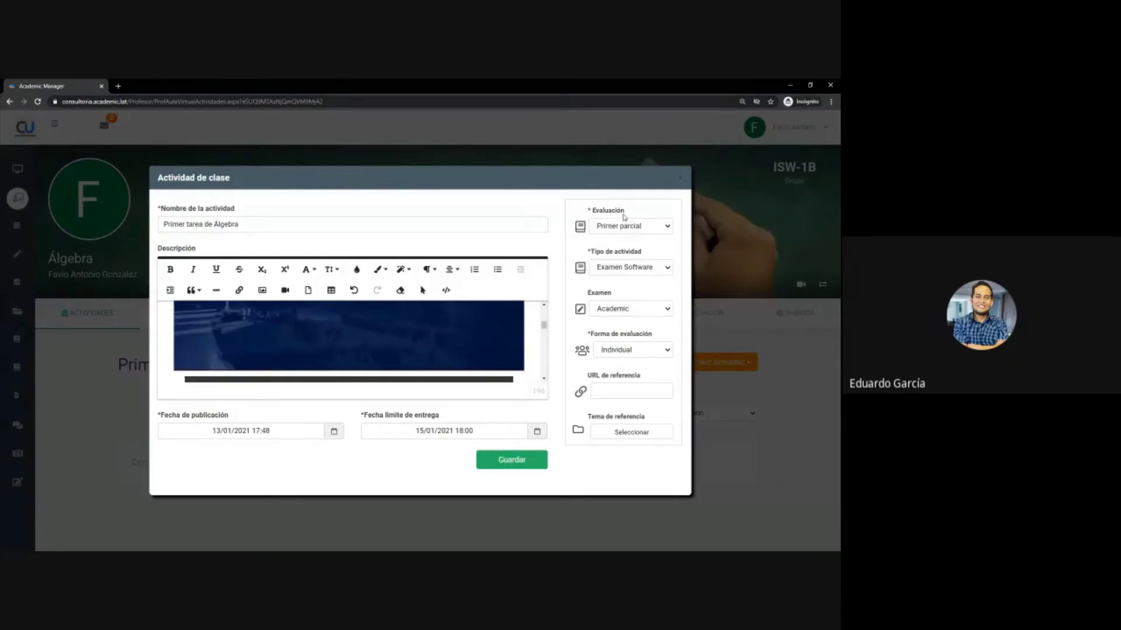
- Choose Tareas ISW in the Tipo de actividad dropdown, replacing Examen Software
click(624, 272)
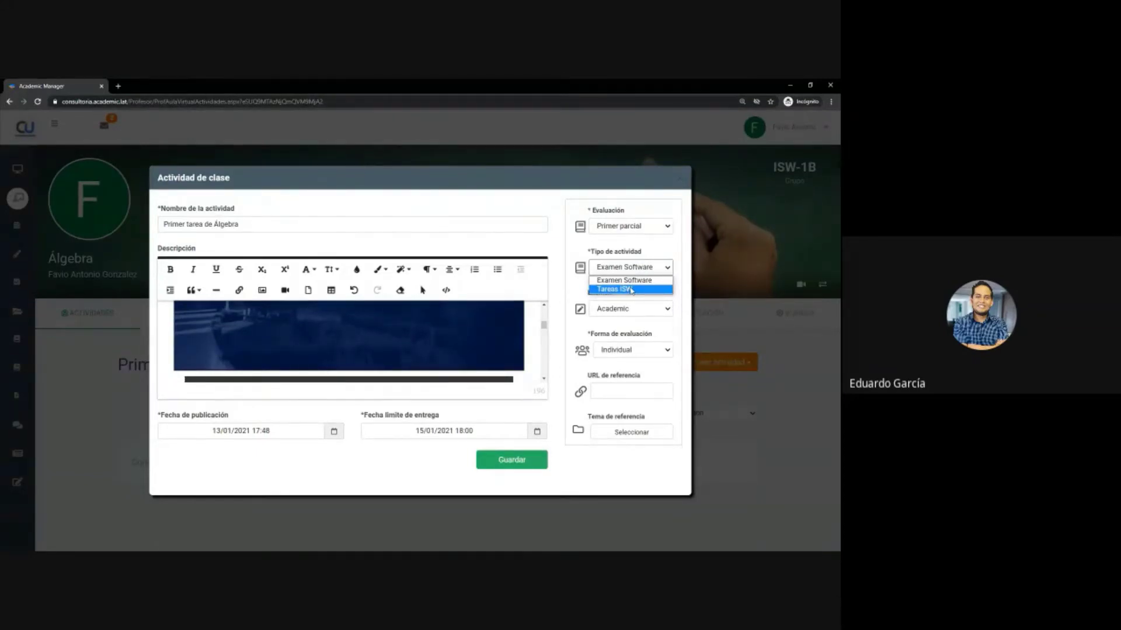
click(631, 289)
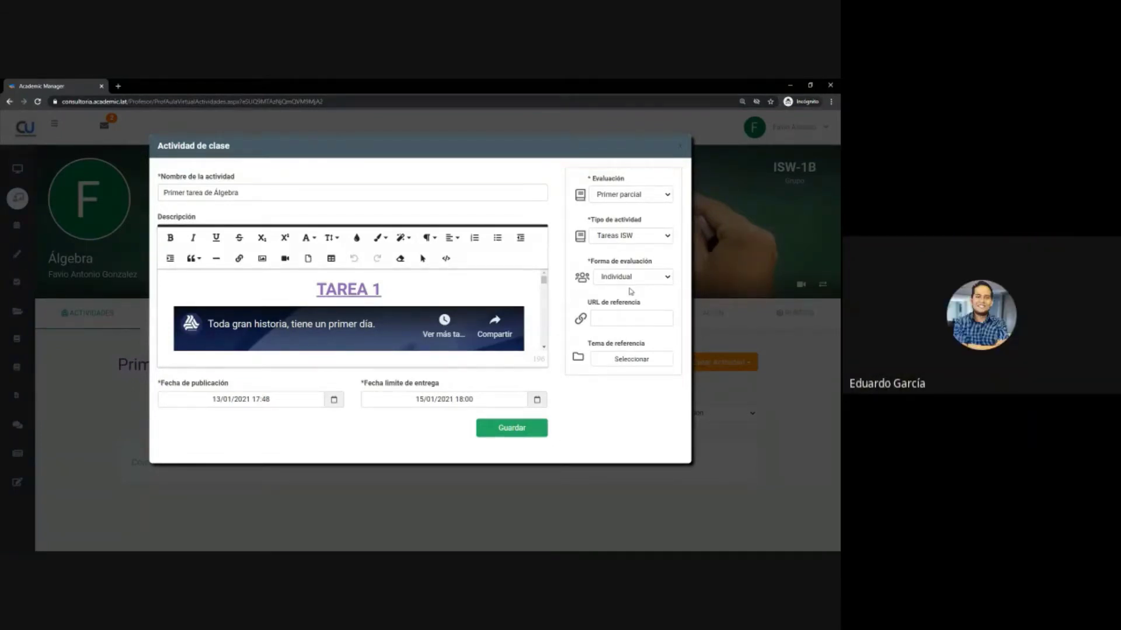
- Keep Forma de evaluación as Individual, leave URL de referencia empty, and save the activity
click(632, 282)
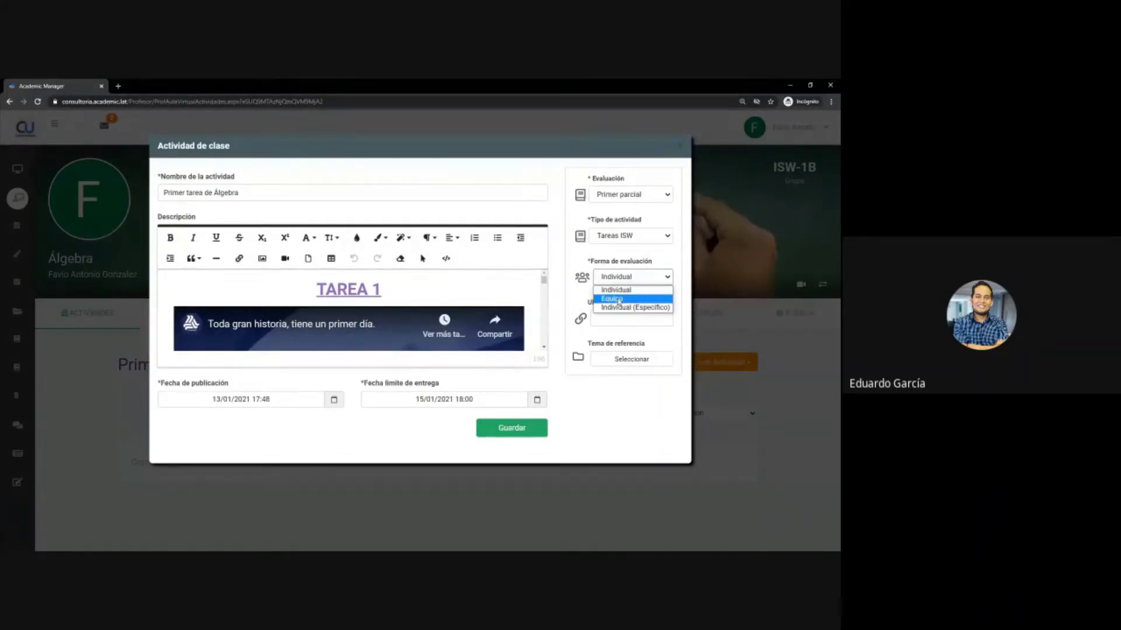
click(613, 291)
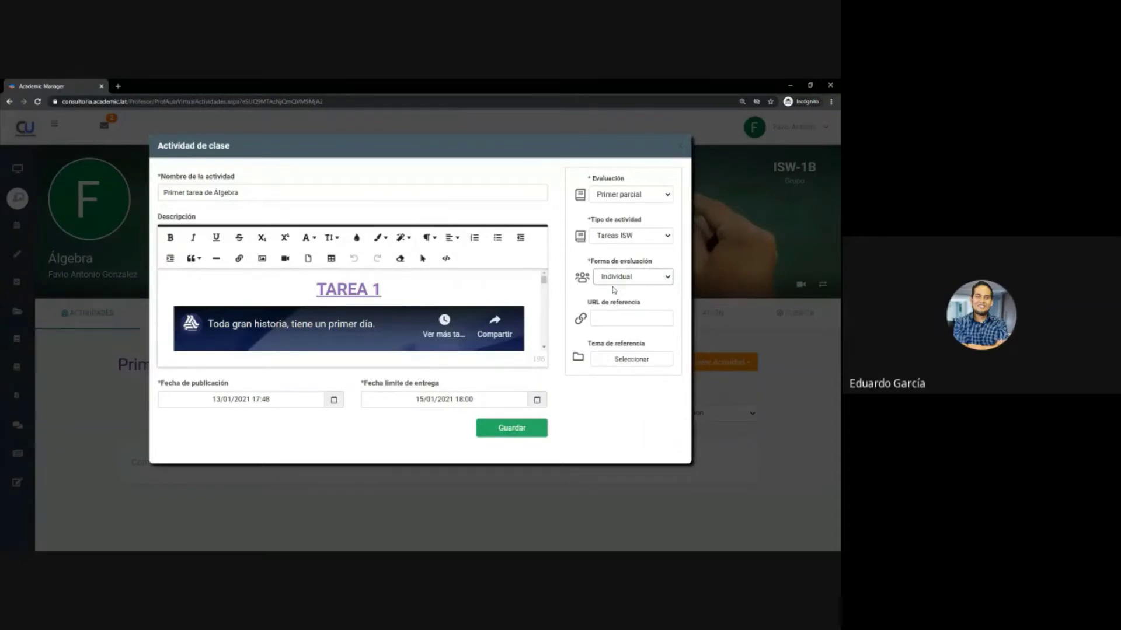
click(625, 320)
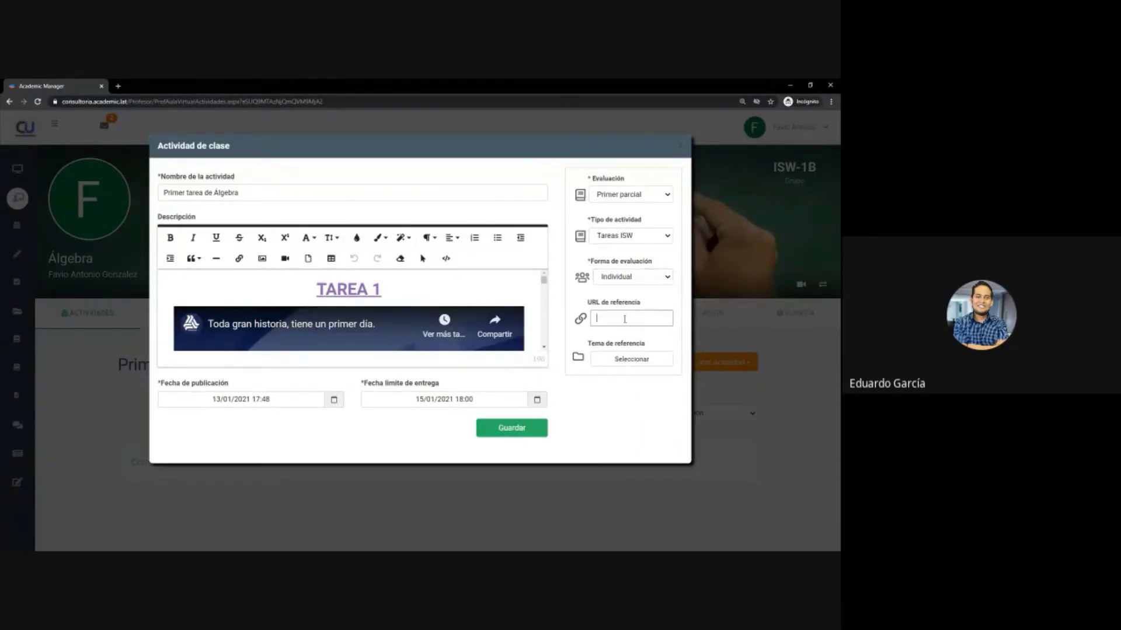
click(616, 422)
click(513, 433)
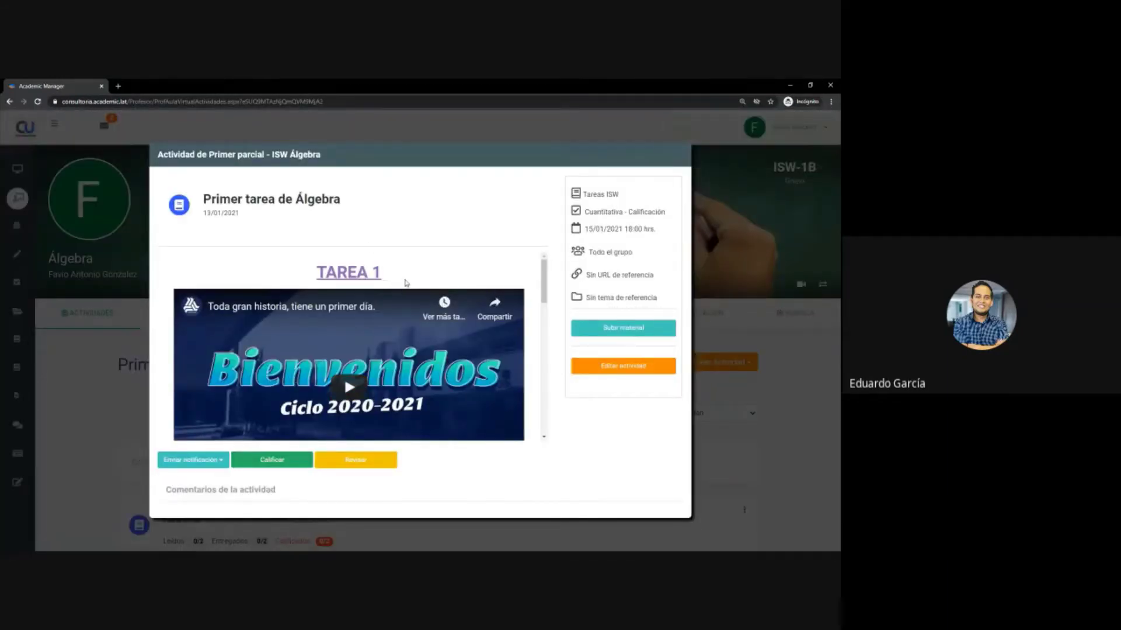
- Scroll the Primer tarea de Álgebra details down to the worksheet image and Horarios_12enero2021.pdf link
scroll(385, 332, down, 5)
scroll(385, 332, down, 3)
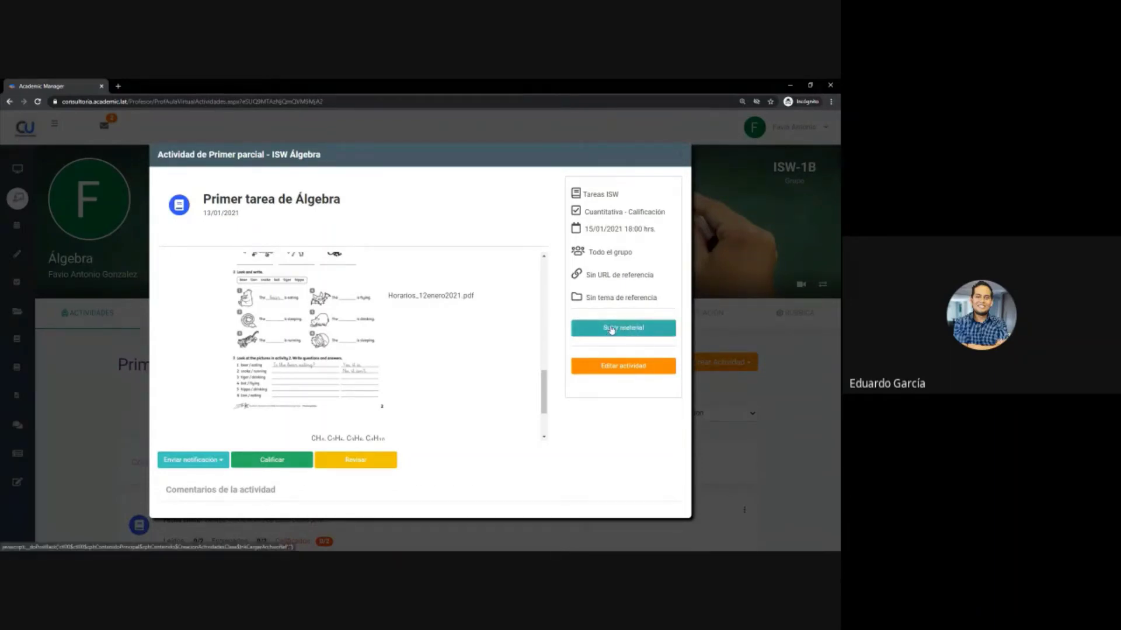
- View the Horarios_12enero2021.pdf attachment, close it, and reopen Primer tarea de Álgebra for editing
click(440, 301)
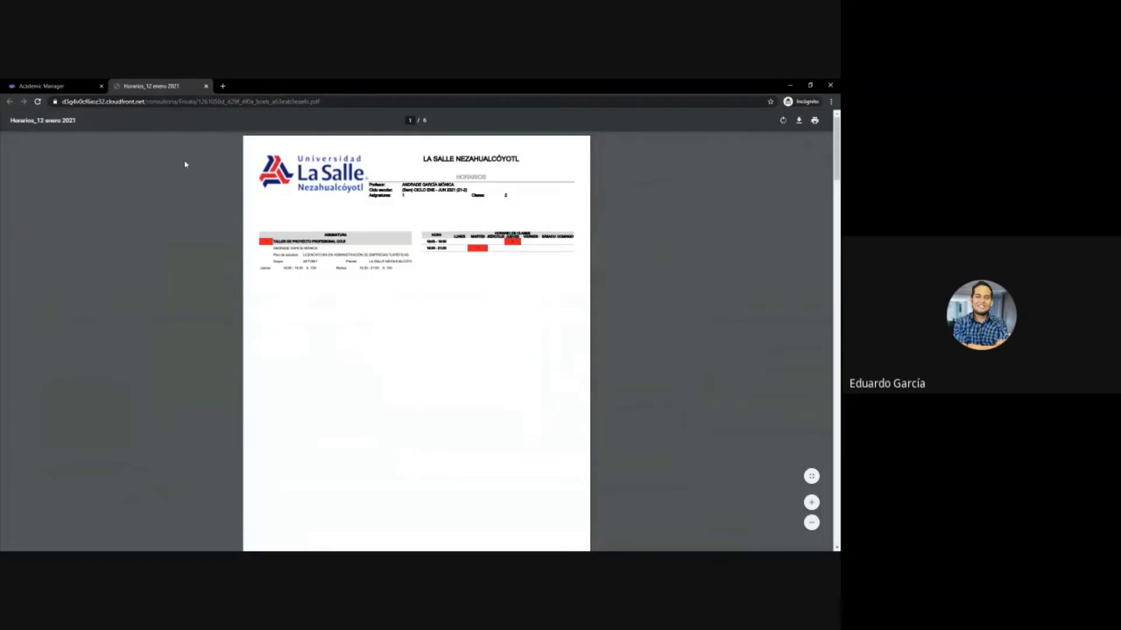
click(207, 86)
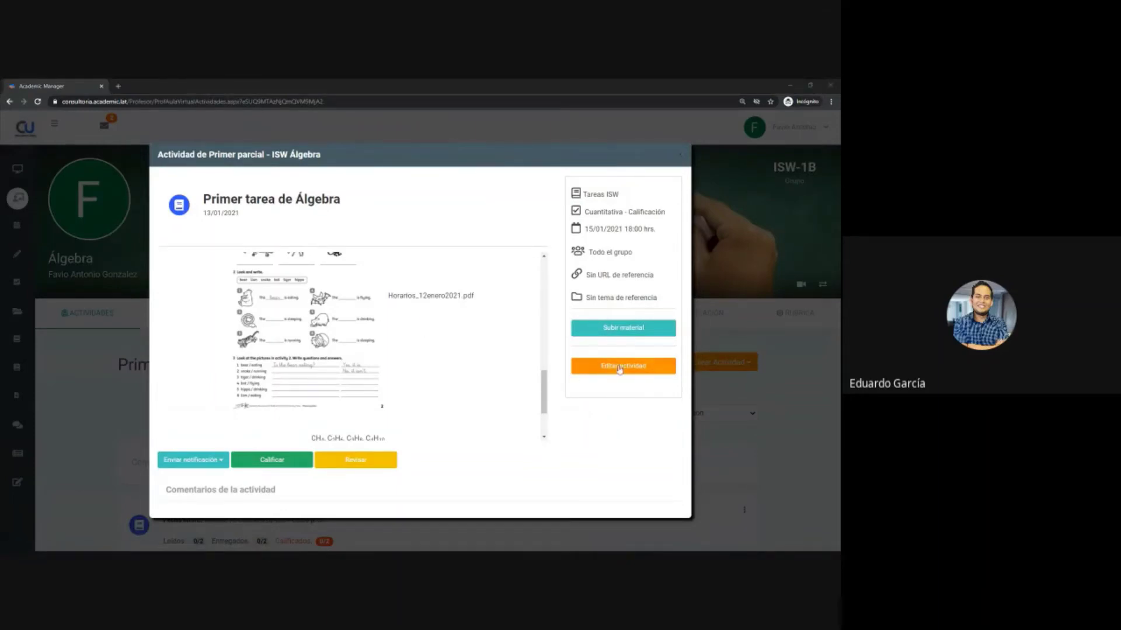
click(620, 368)
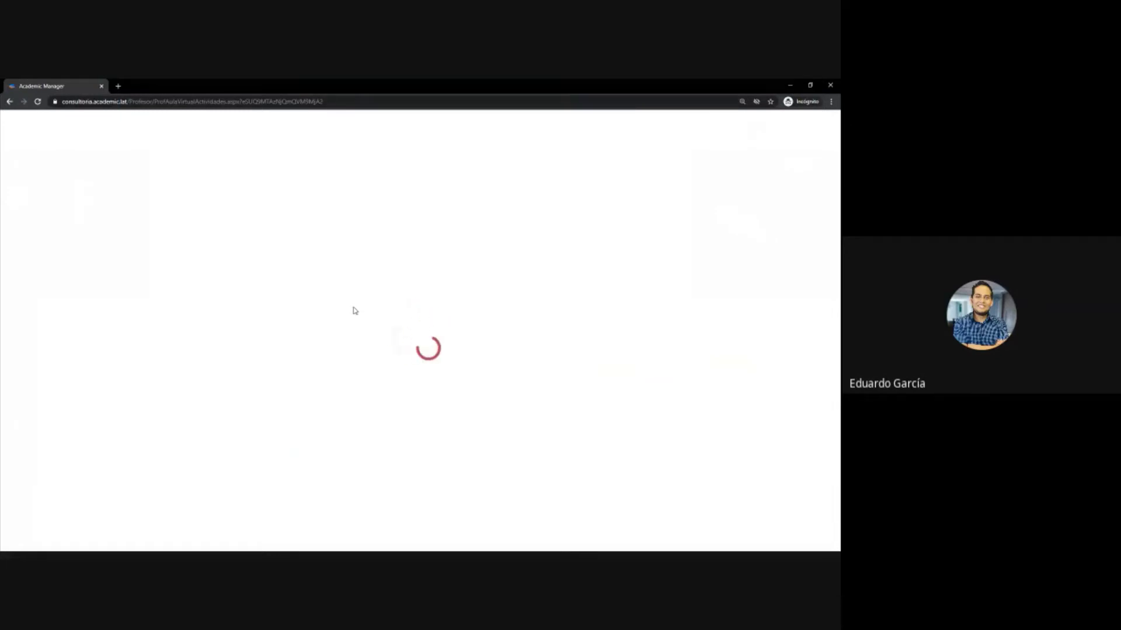
scroll(350, 315, down, 3)
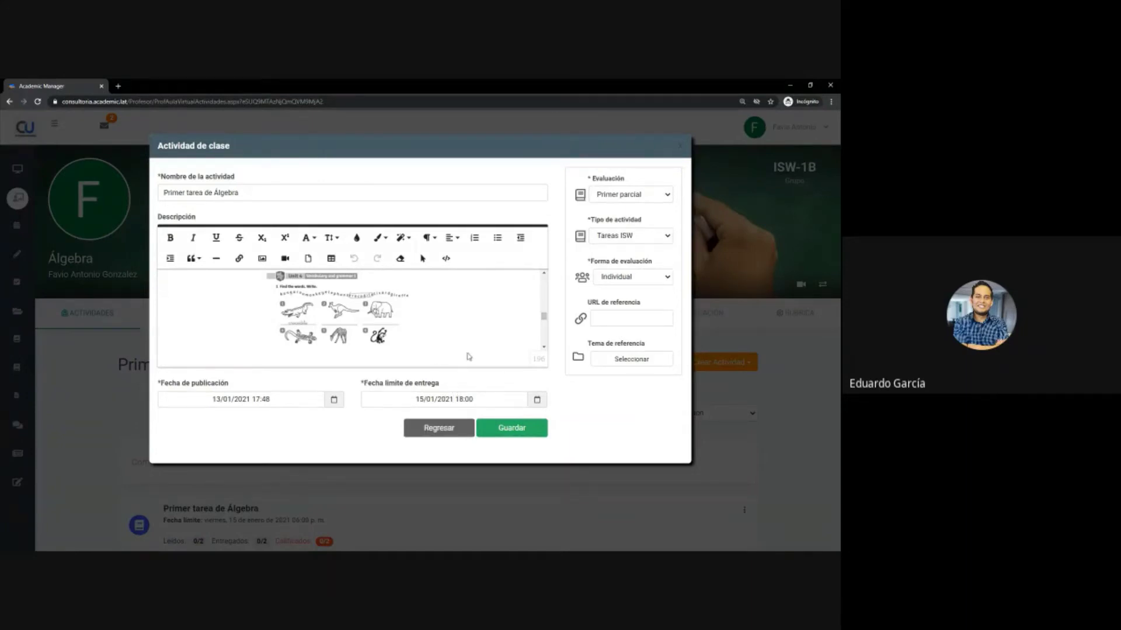
click(454, 432)
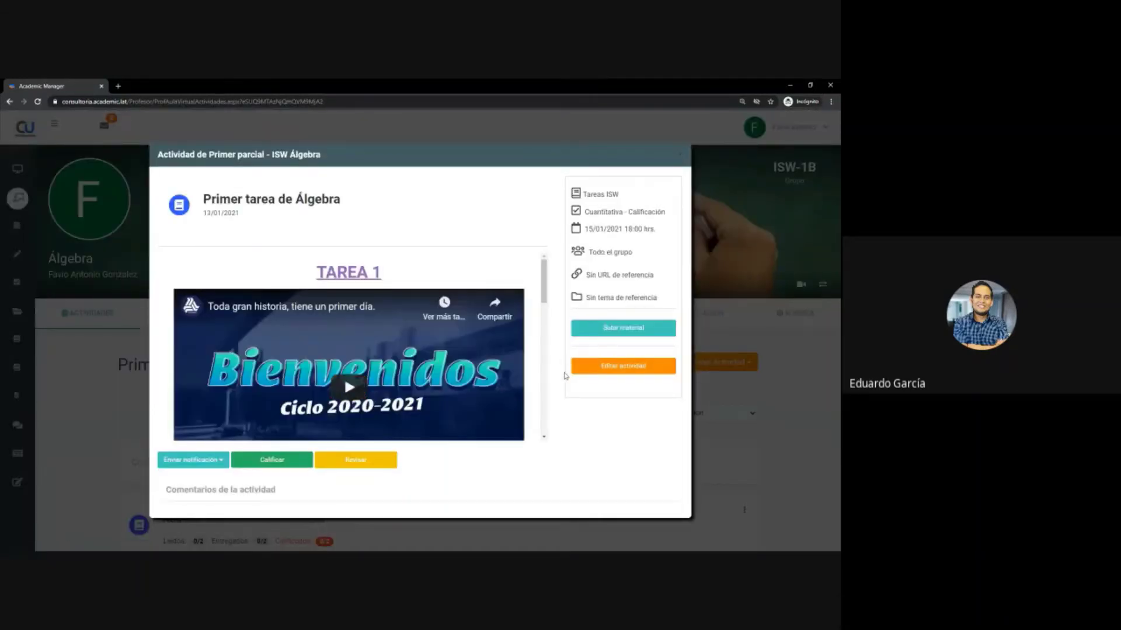
- Show the Enviar notificación recipient options: A todos or A quienes no han enviado evidencia
scroll(565, 375, down, 2)
scroll(445, 390, down, 3)
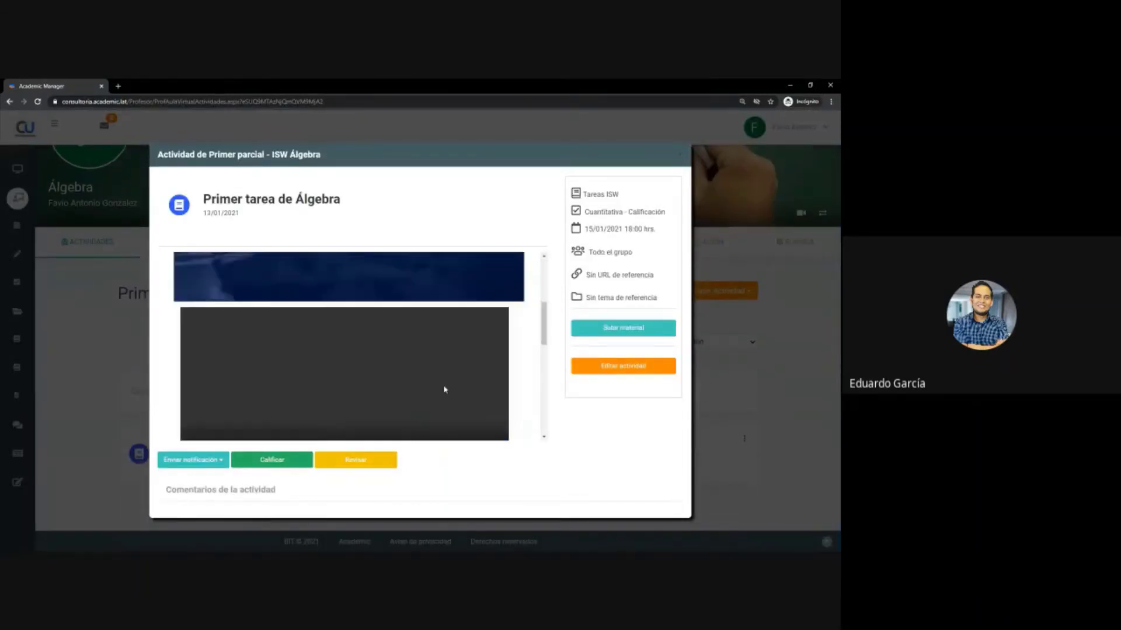
scroll(444, 390, down, 3)
scroll(443, 390, up, 5)
scroll(450, 400, down, 4)
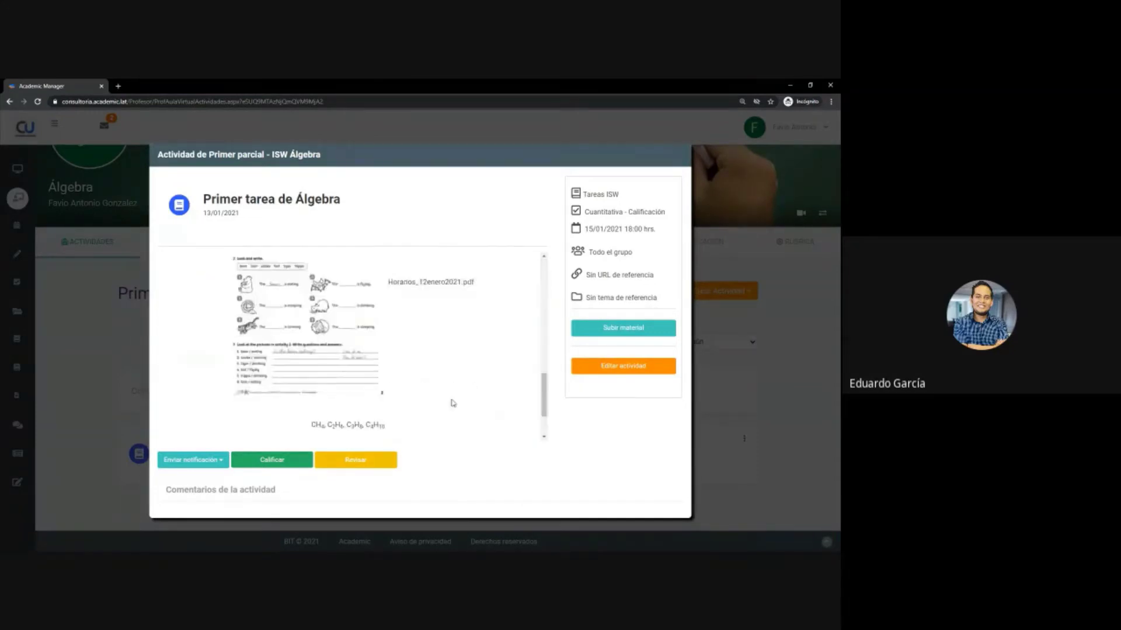
scroll(453, 402, down, 1)
click(195, 460)
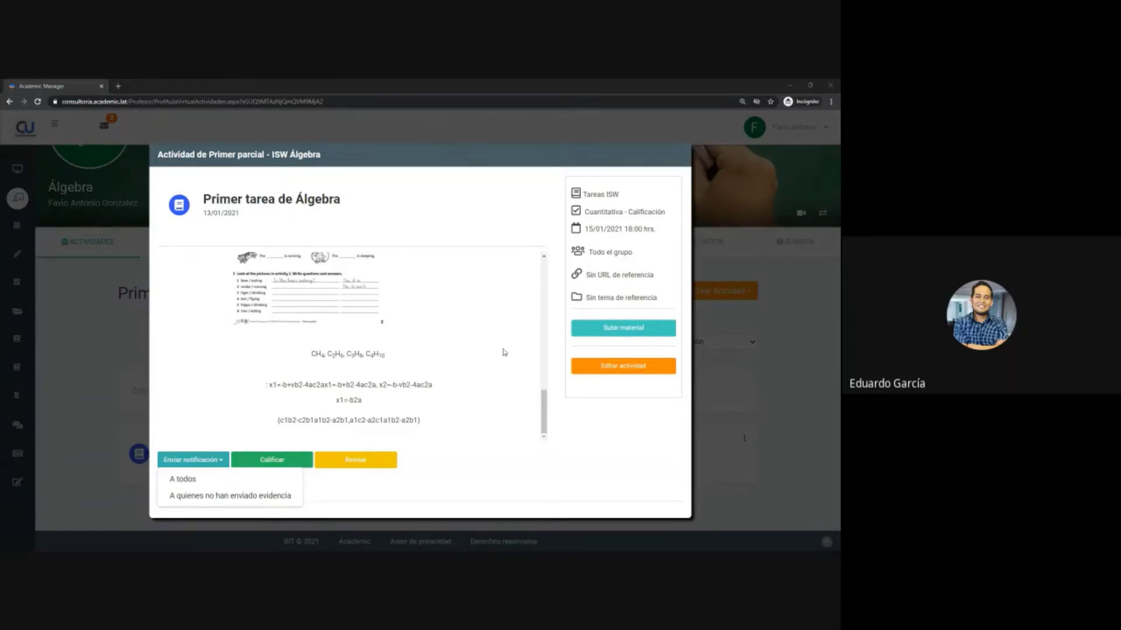
click(225, 426)
click(271, 461)
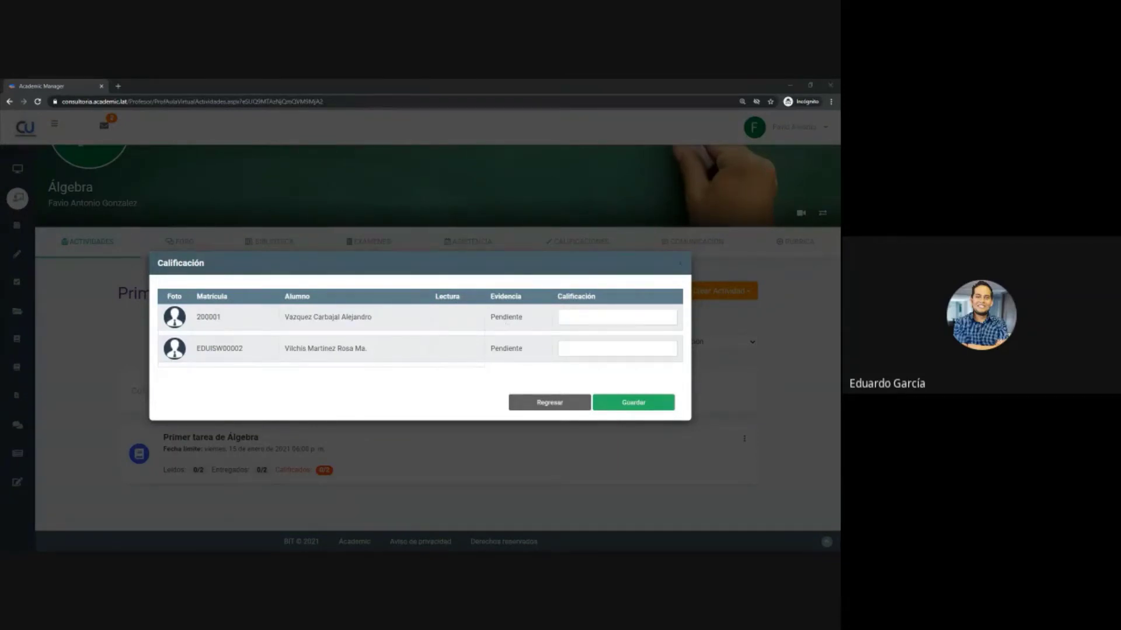
click(564, 403)
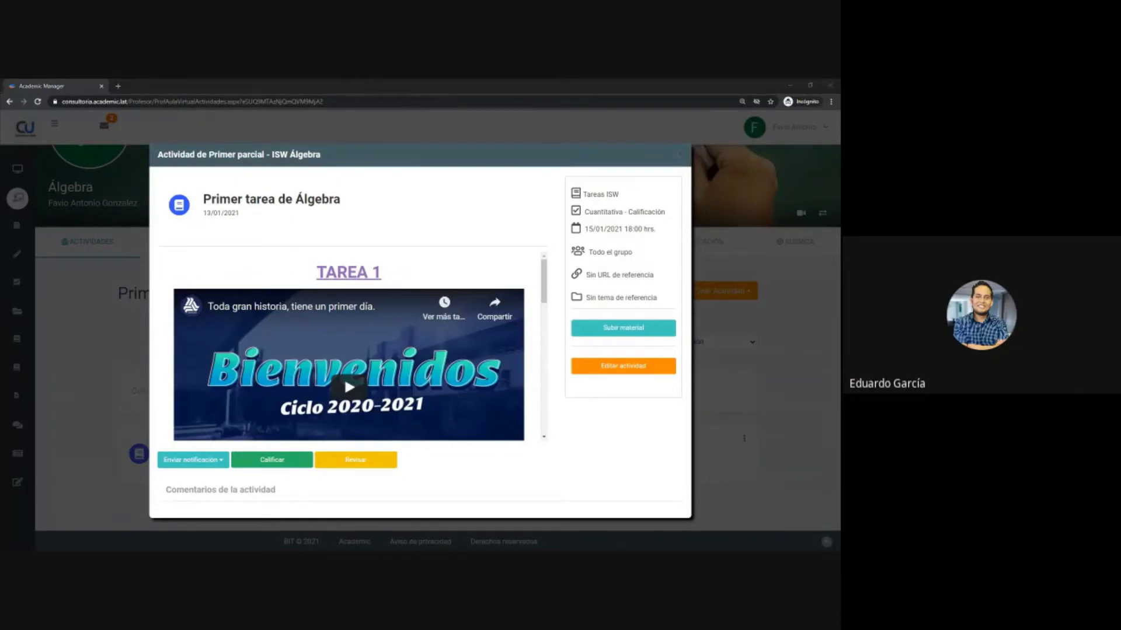
click(352, 466)
click(353, 465)
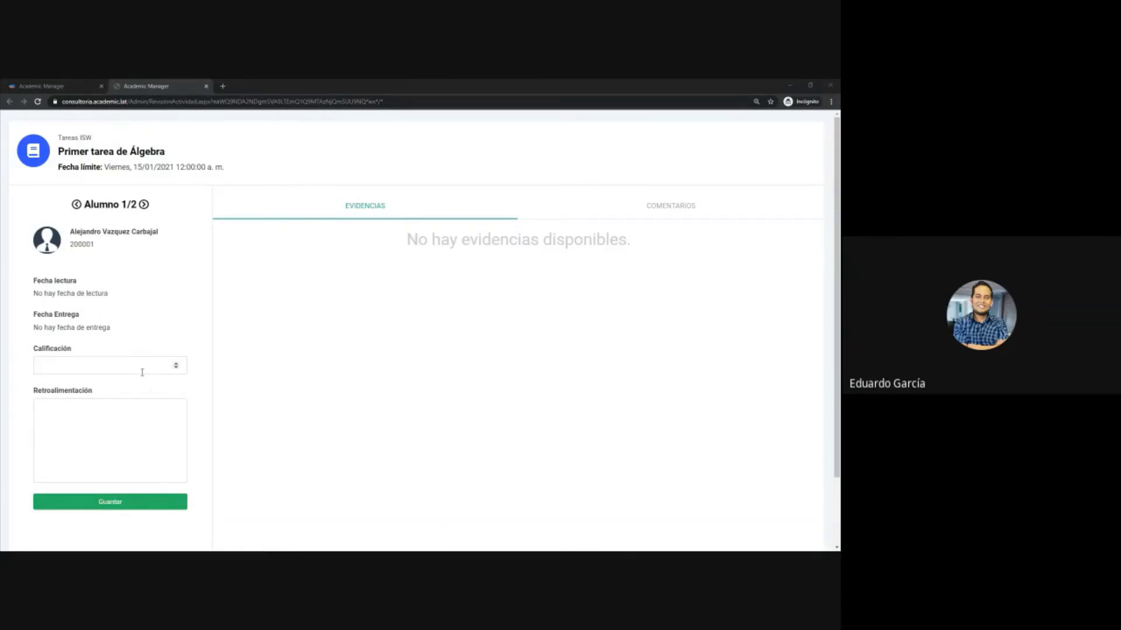
click(205, 86)
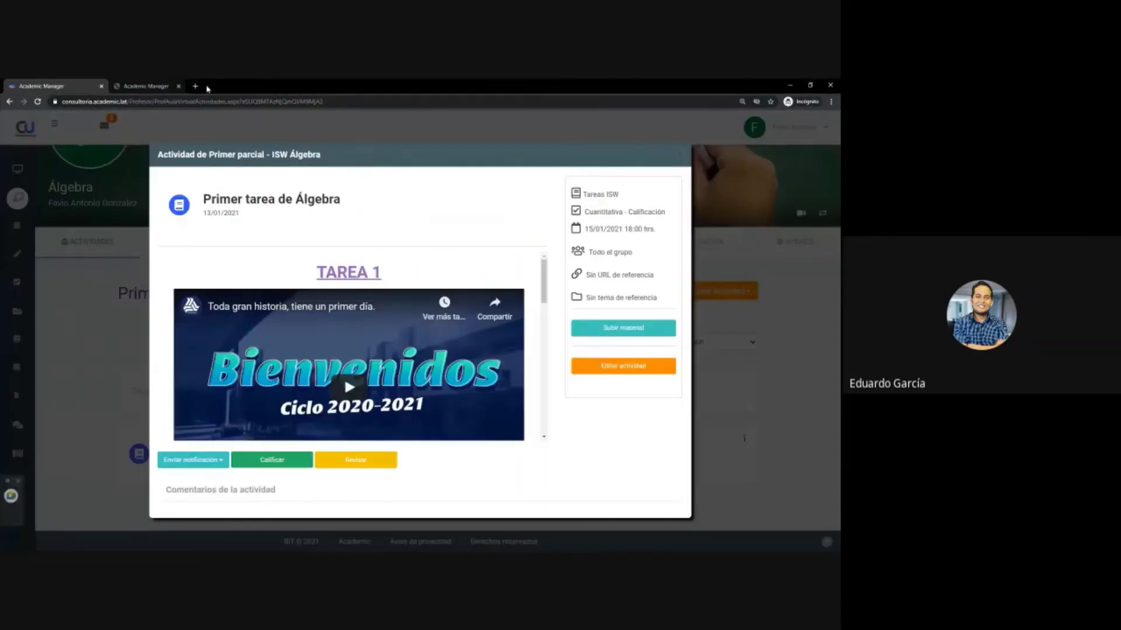
- Switch to the ISW Inglés 5 group ISW-02 and browse its Primer parcial activities
click(681, 158)
click(18, 198)
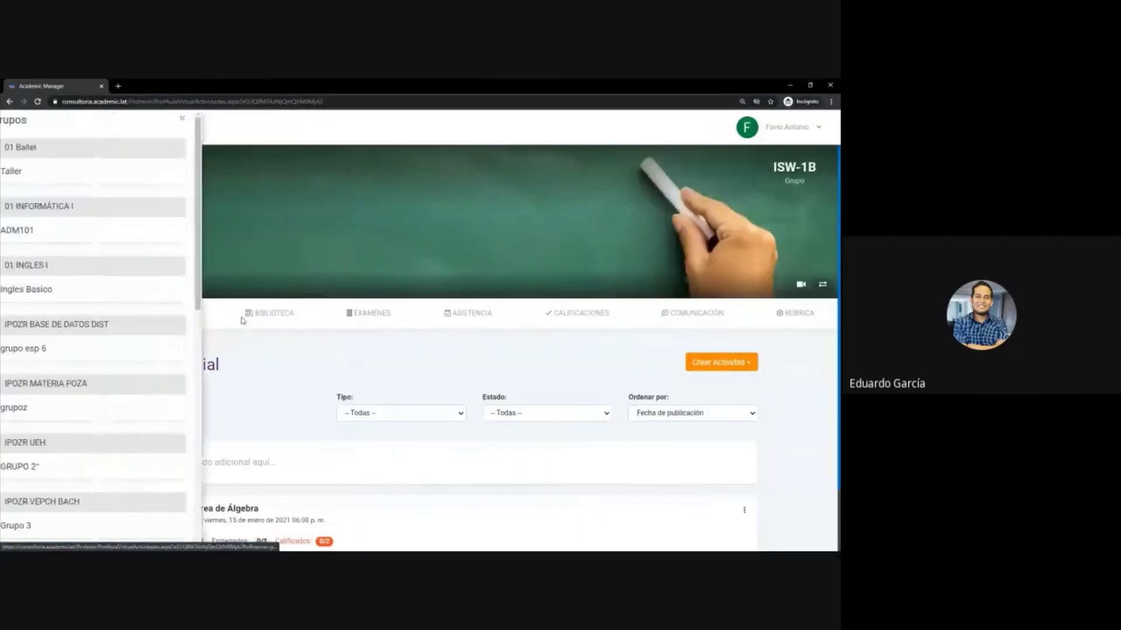
scroll(93, 444, down, 5)
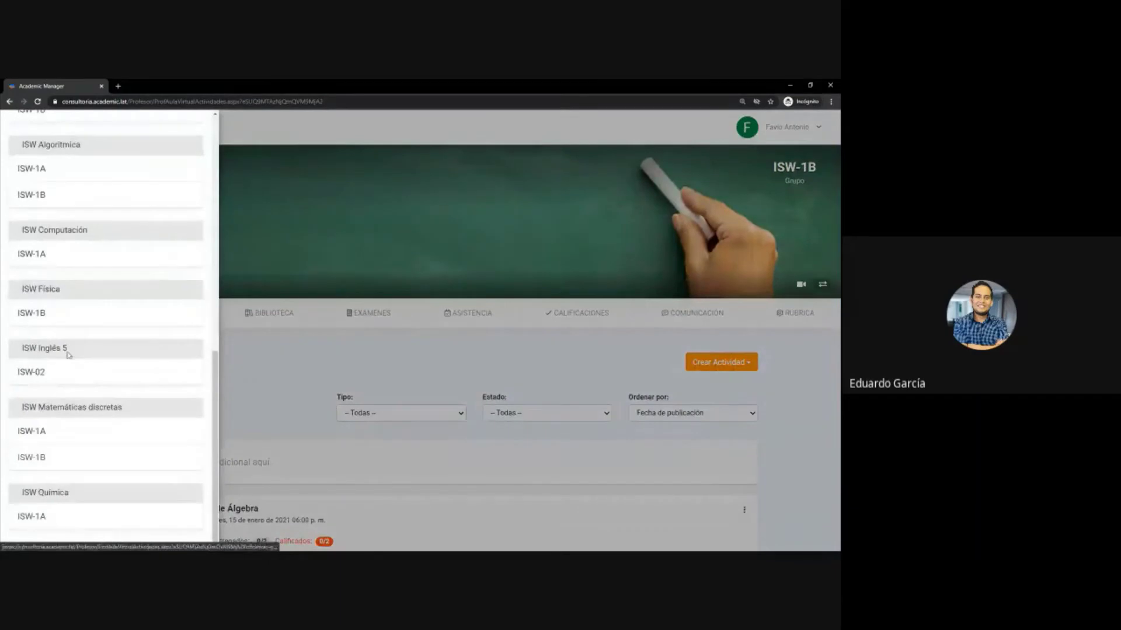
click(65, 377)
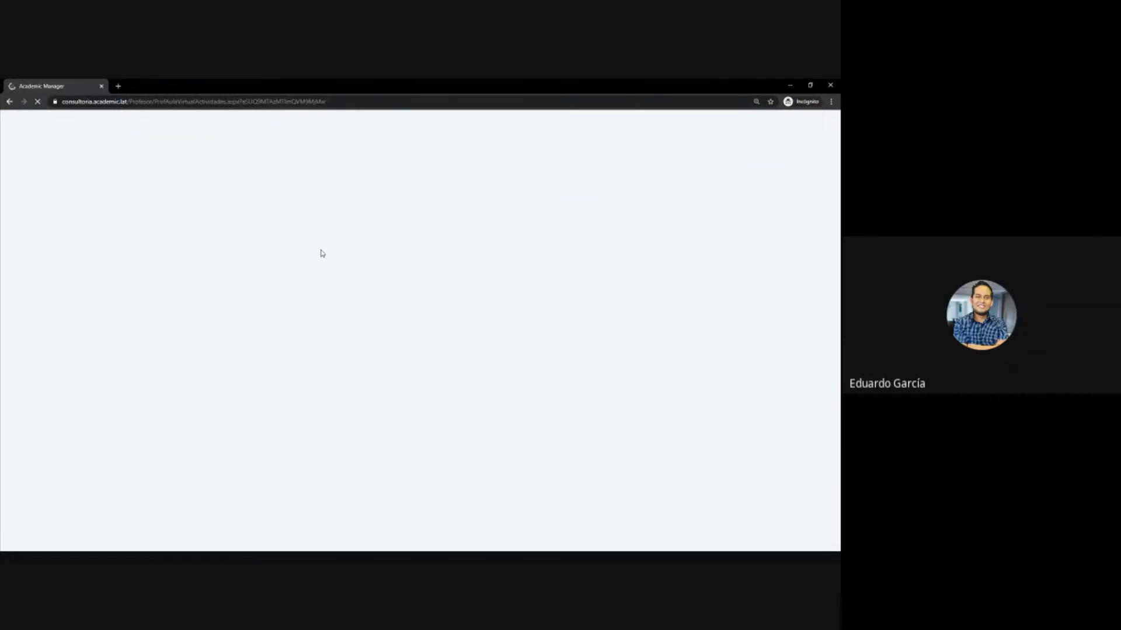
scroll(295, 351, down, 2)
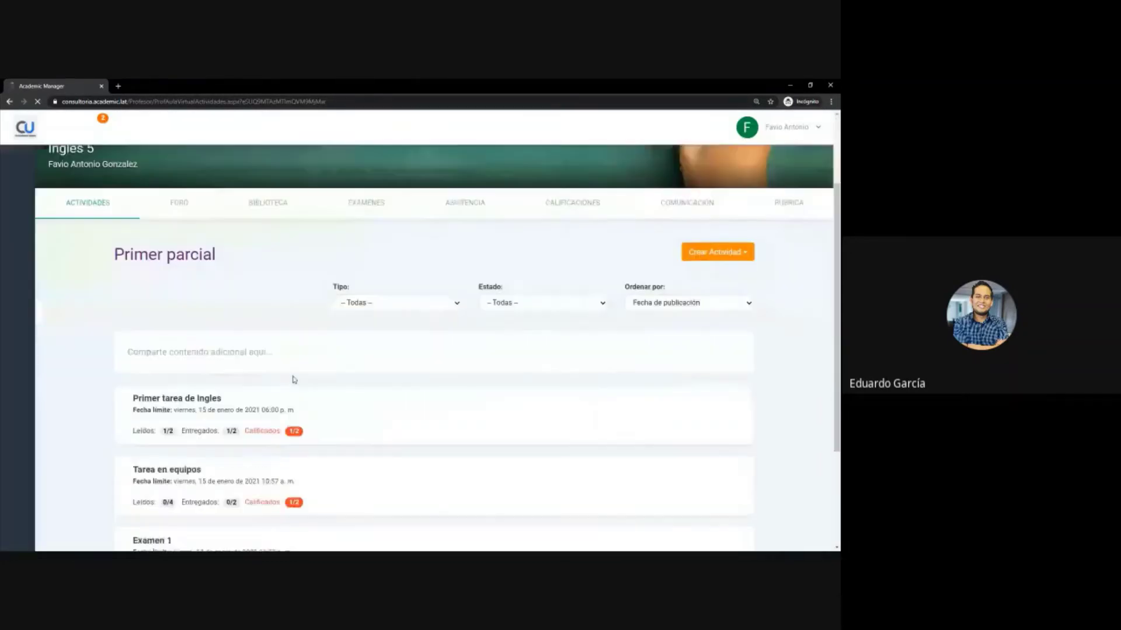
scroll(294, 380, down, 2)
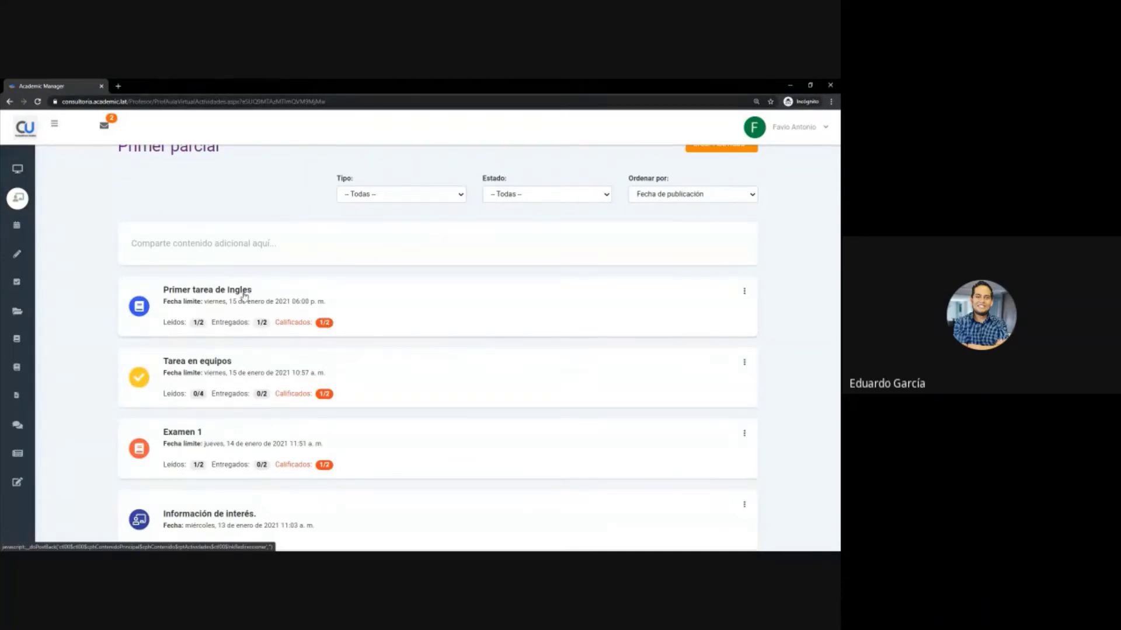
- Open the Primer tarea de Ingles grading sheet, inspect the second student's row, and go back
click(225, 291)
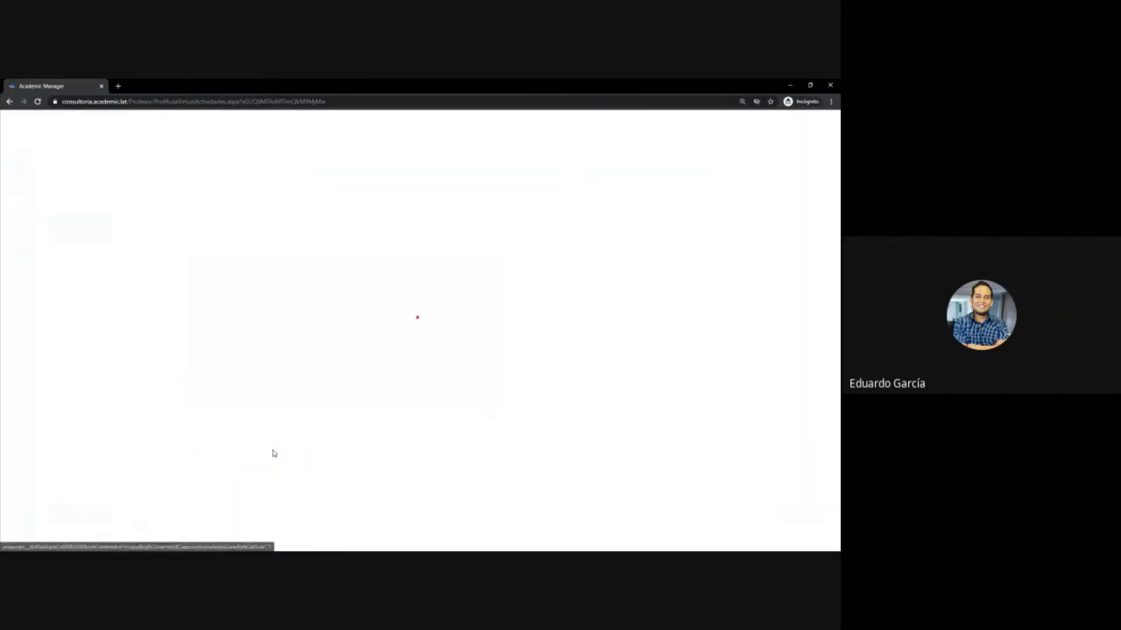
click(272, 453)
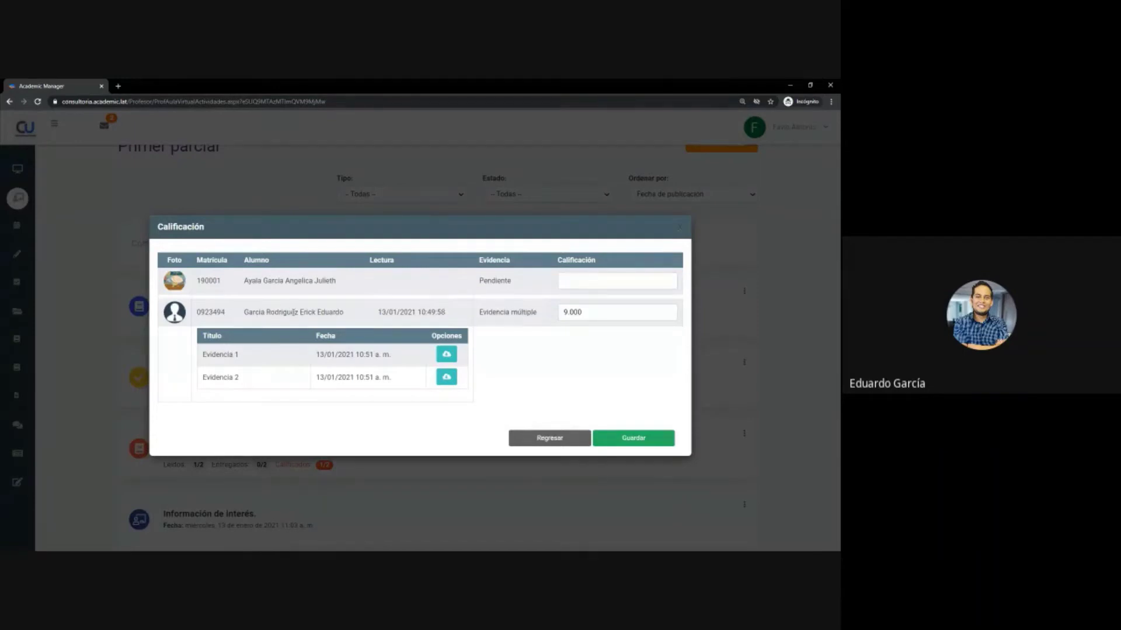
double_click(214, 312)
triple_click(300, 312)
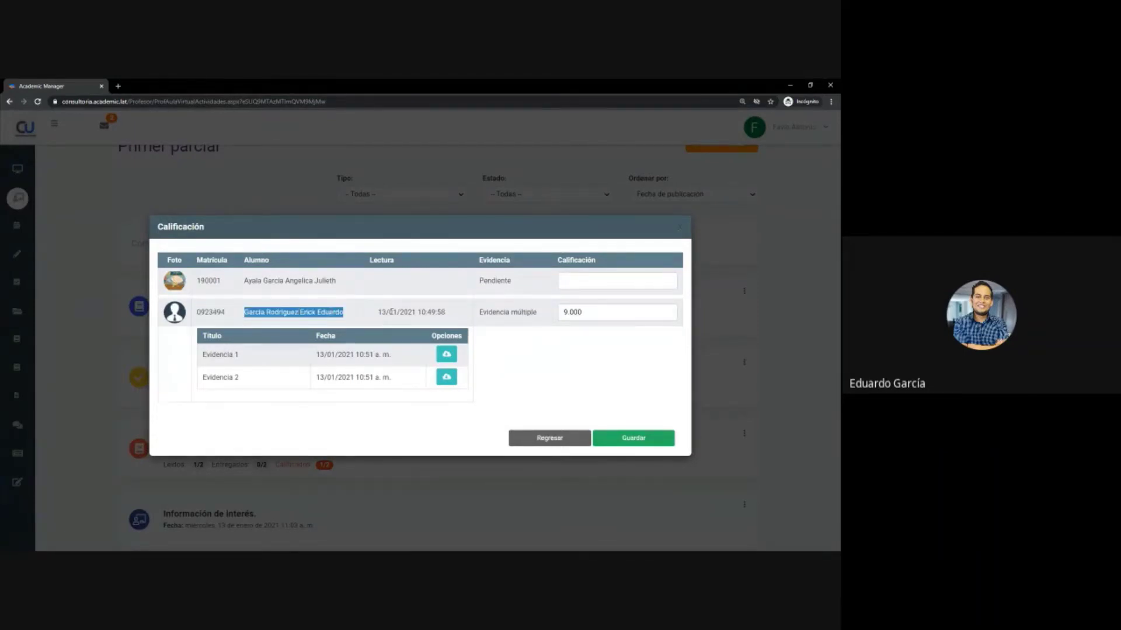
drag(377, 314, 549, 318)
click(451, 315)
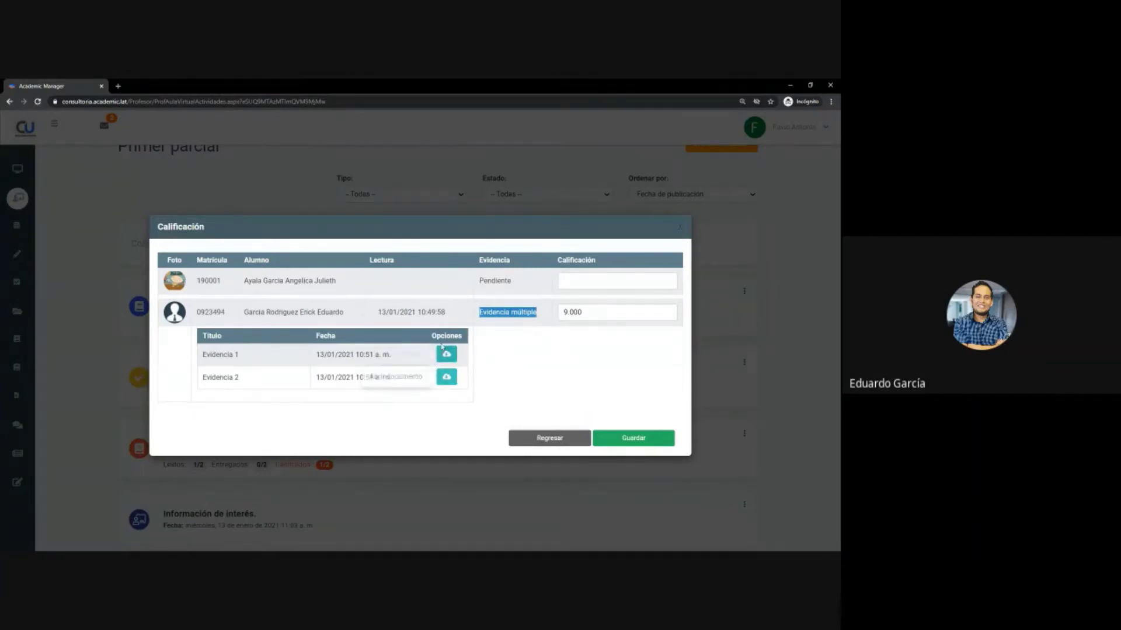
click(528, 441)
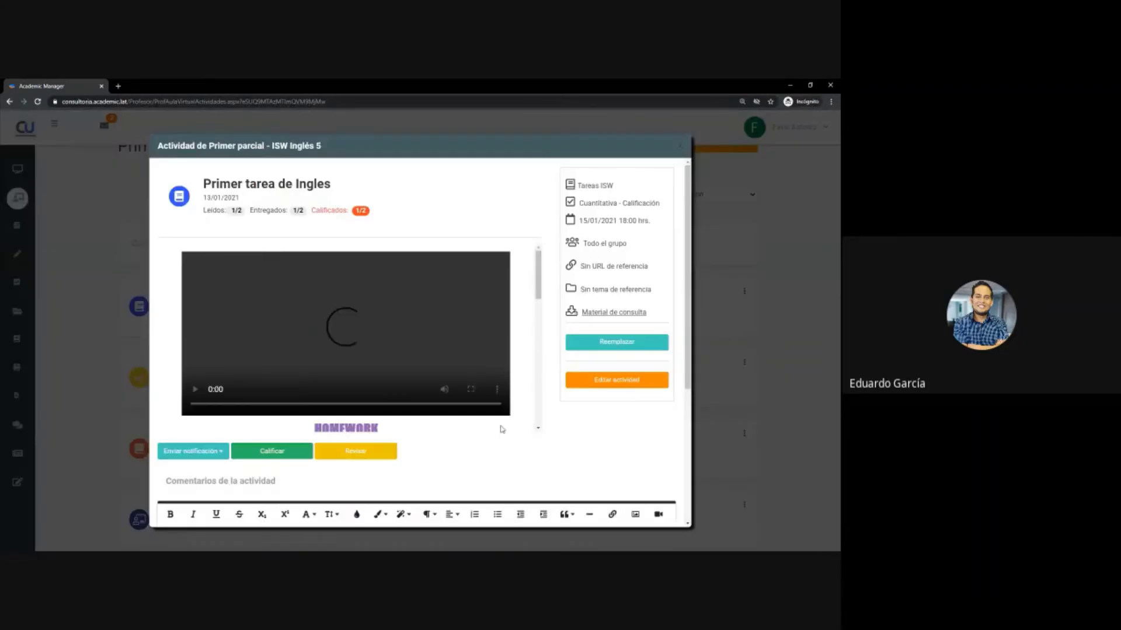
- Open the Revisar page and inspect student 1/2's homework title, deadline and missing read/submission dates
click(366, 456)
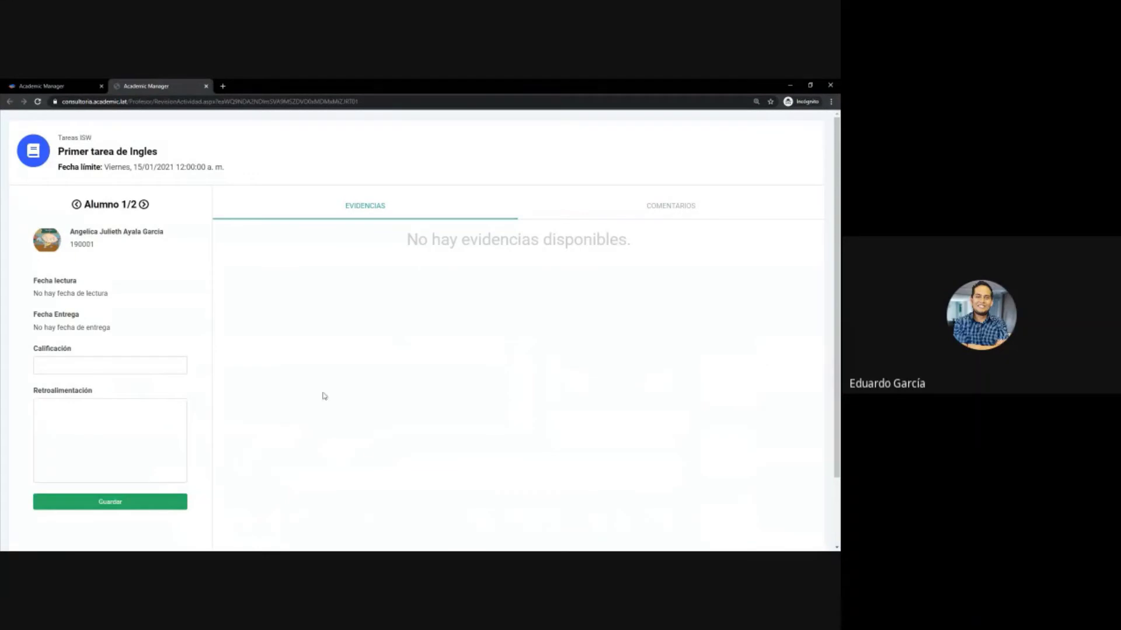
drag(68, 154, 212, 152)
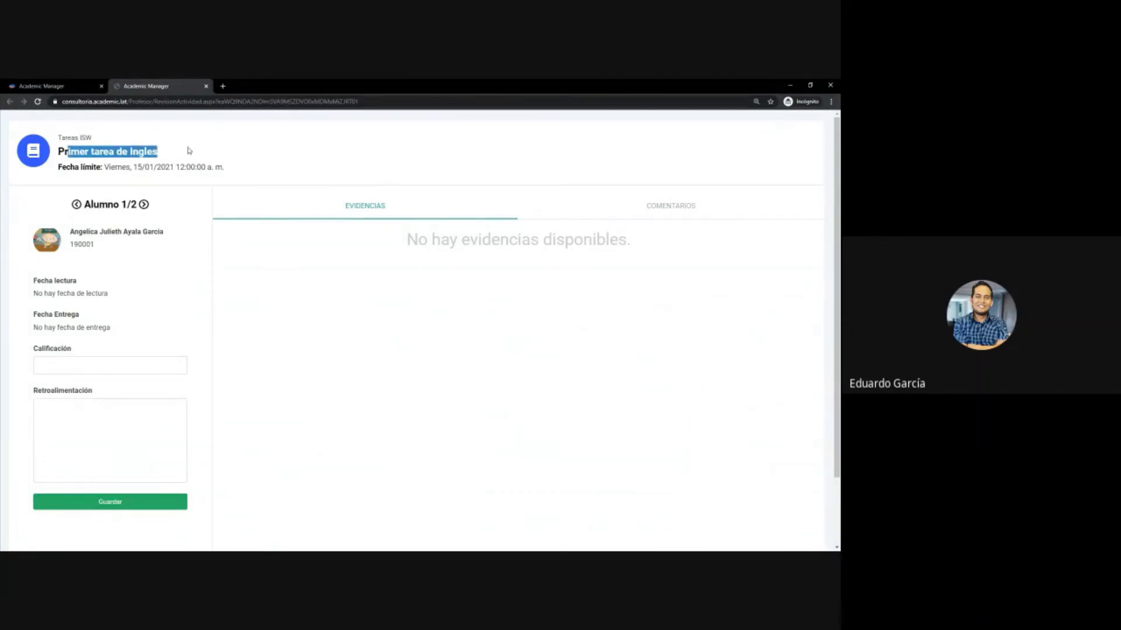
drag(109, 167, 245, 170)
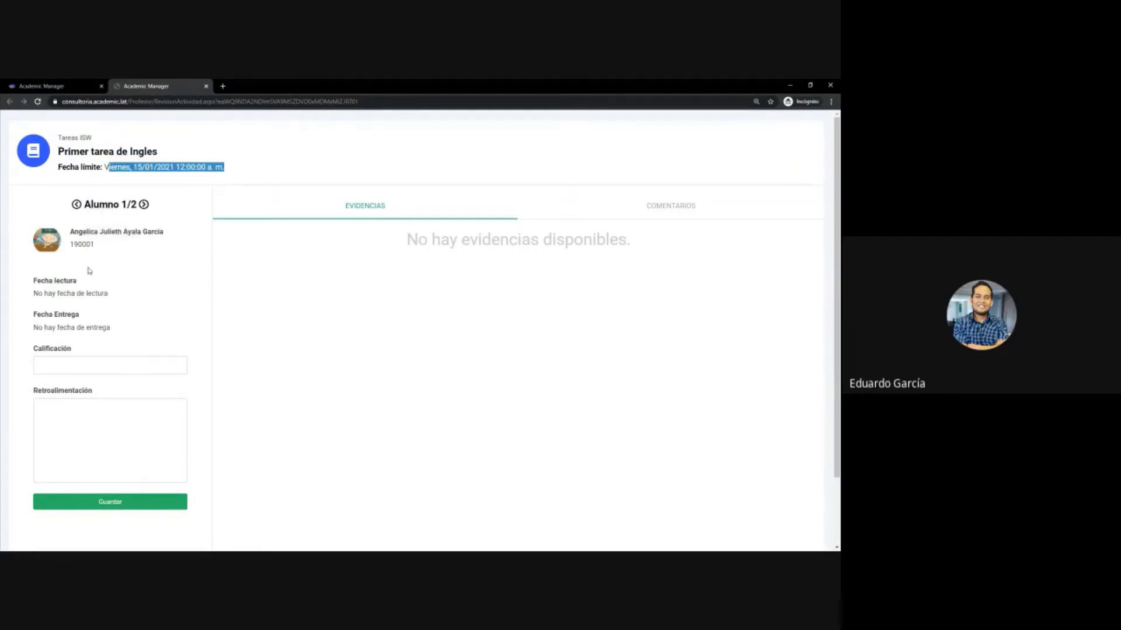
click(43, 293)
drag(44, 294, 112, 294)
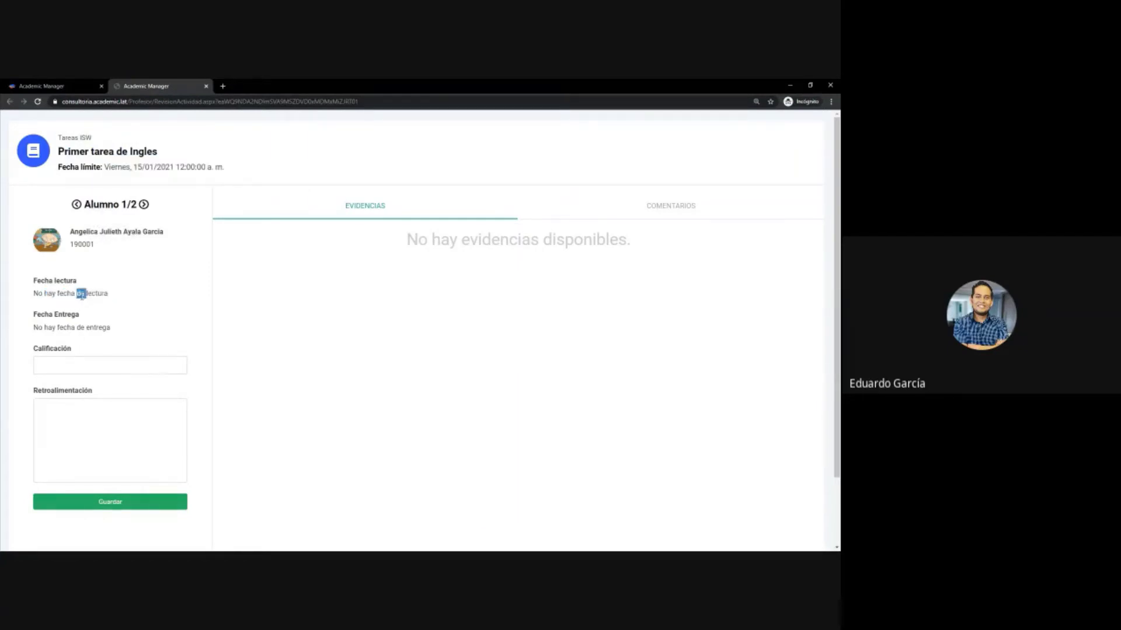
triple_click(80, 294)
triple_click(80, 328)
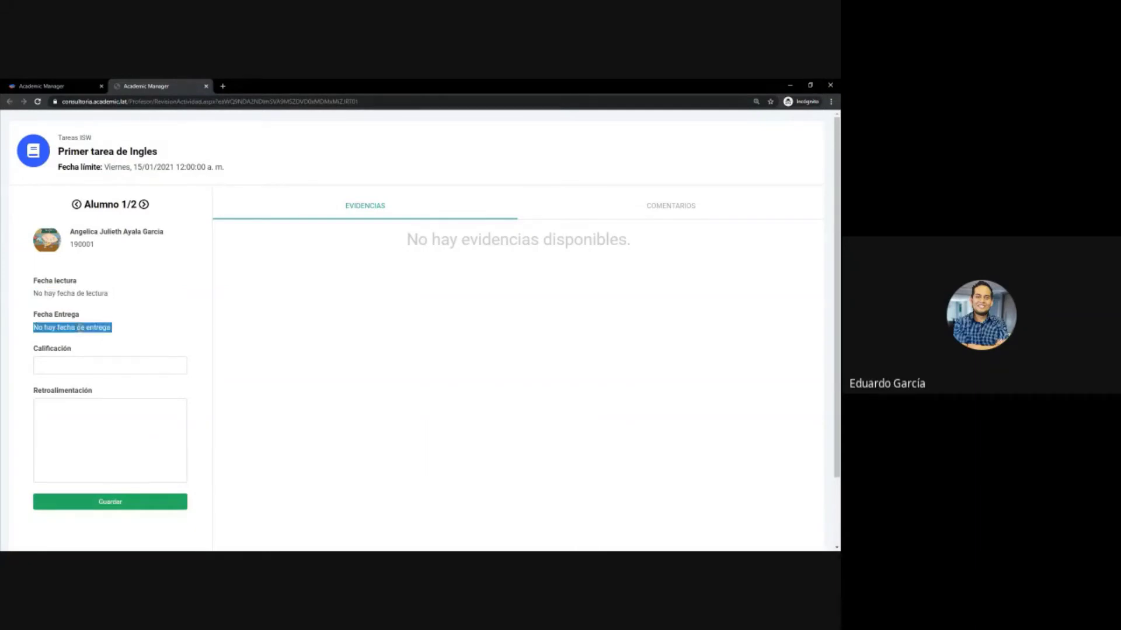
- Check student 1's empty grade and feedback, view Comentarios, then return to Evidencias
click(117, 361)
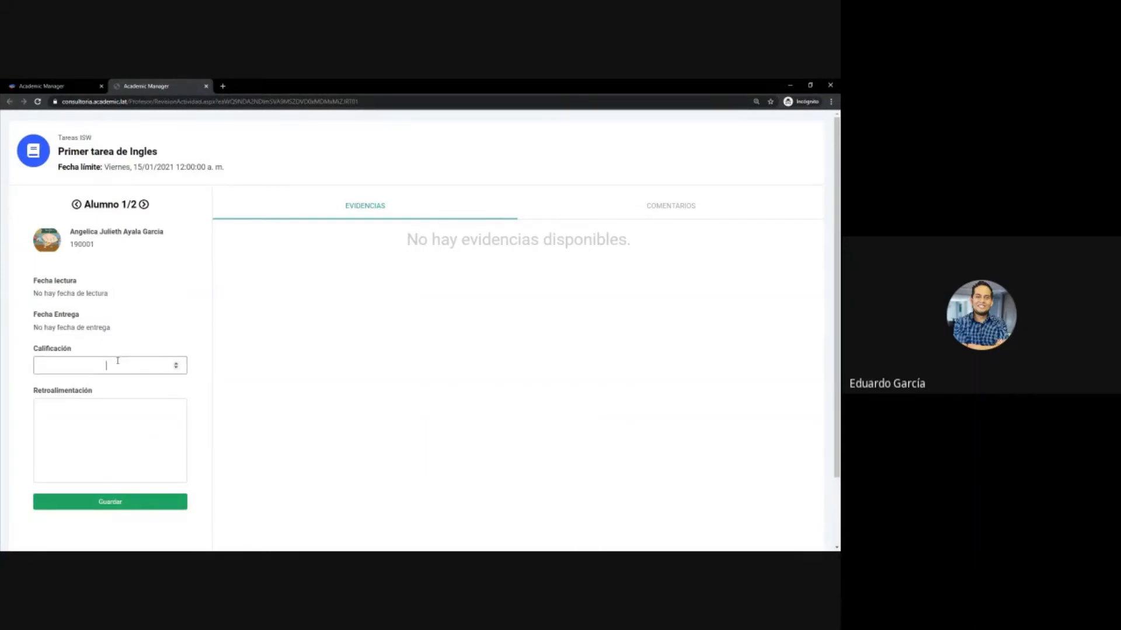
click(119, 445)
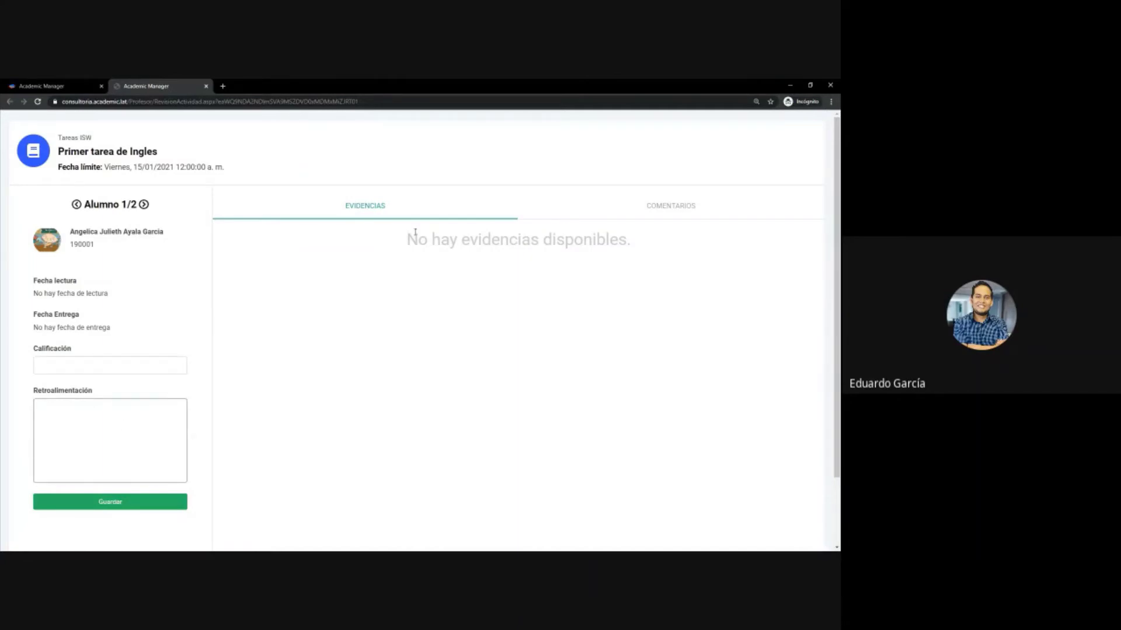
click(687, 218)
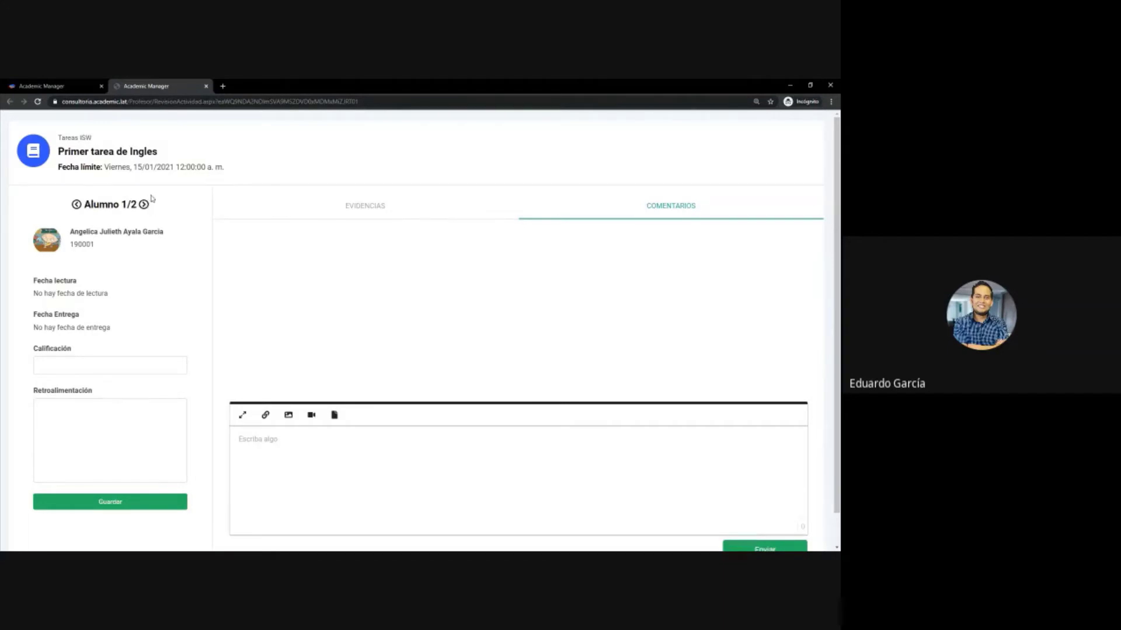
click(144, 205)
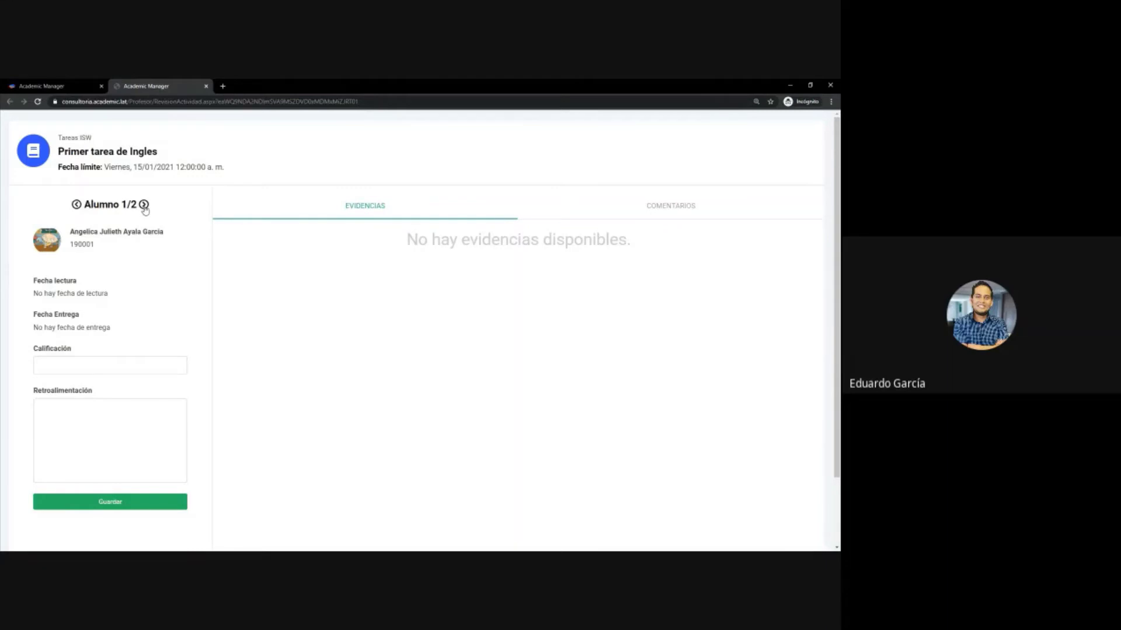
- Load Alumno 2/2 and inspect the student's name, read date and submission date
click(144, 206)
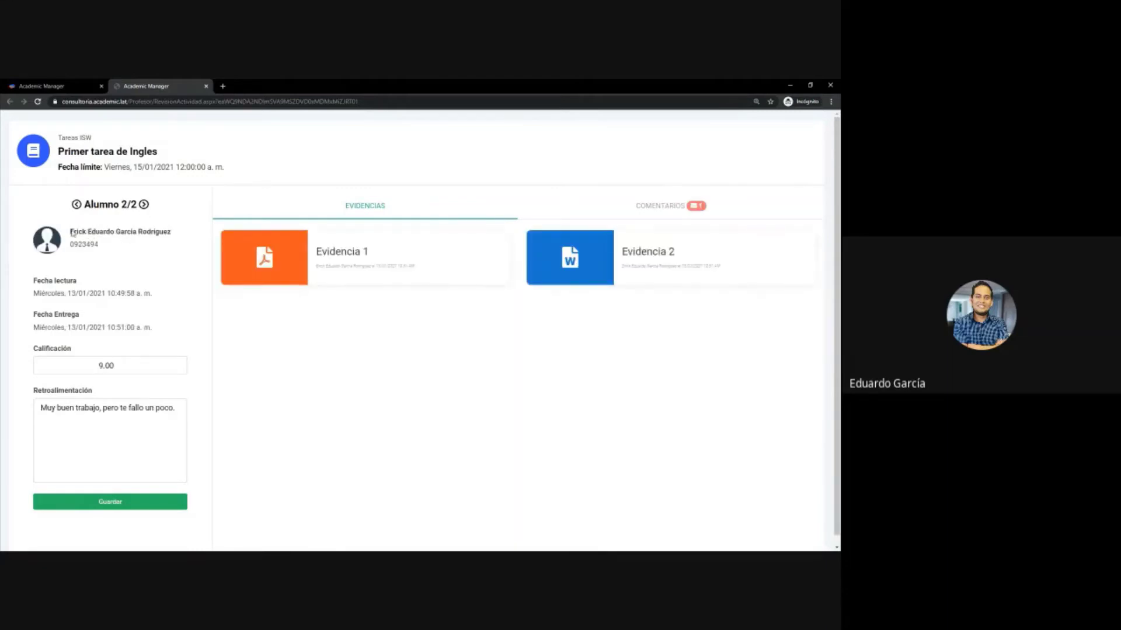
drag(72, 232, 148, 256)
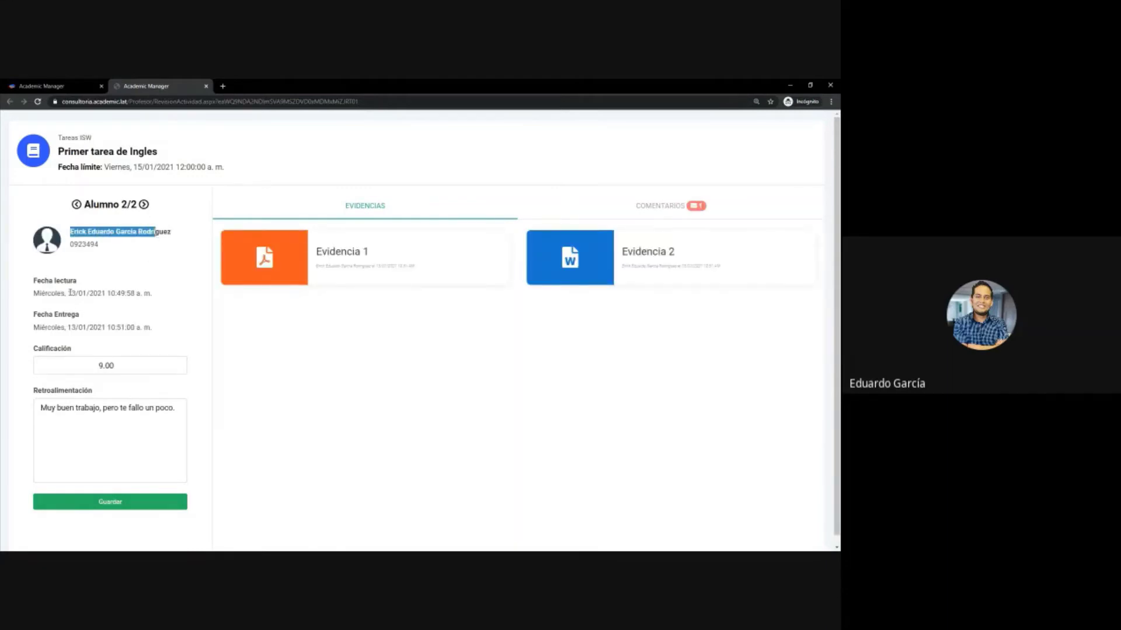
drag(70, 293, 165, 299)
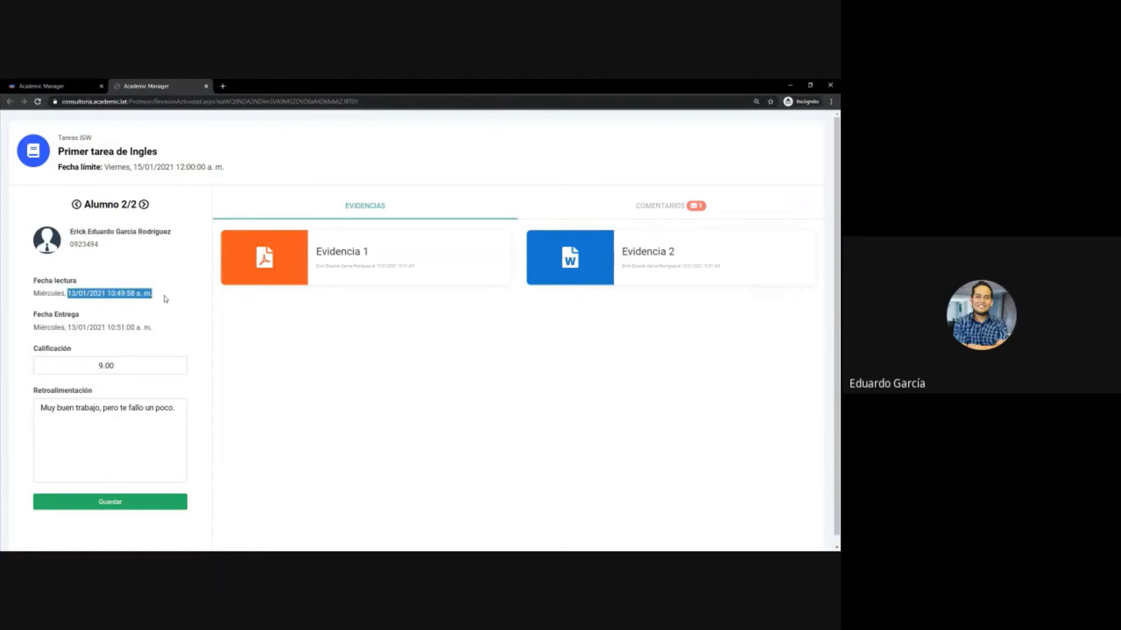
click(81, 328)
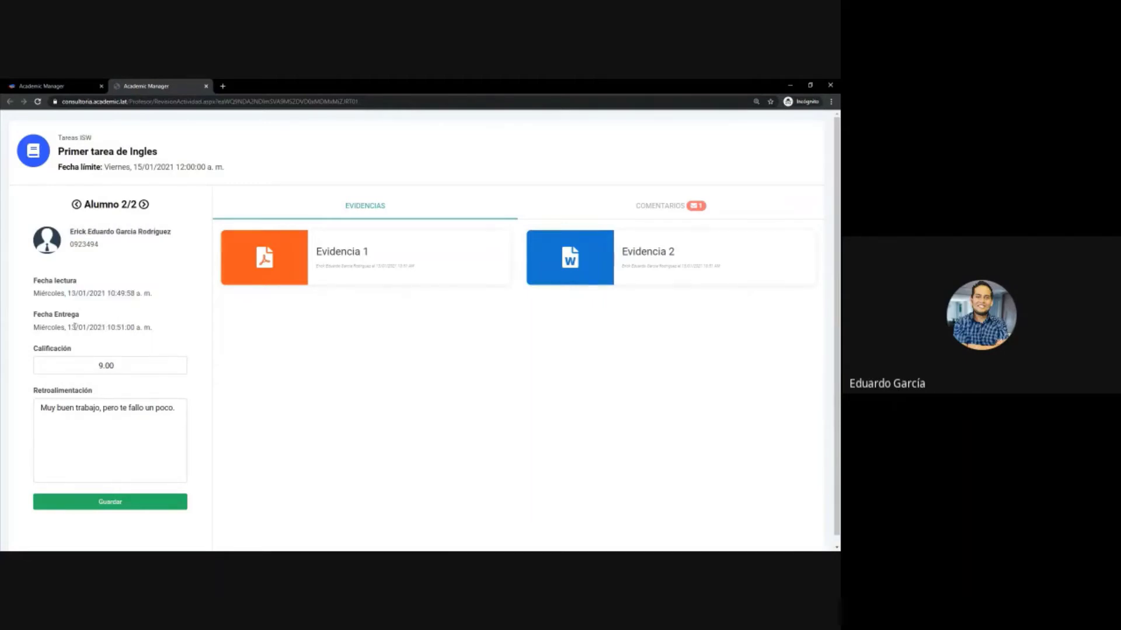
drag(75, 327, 160, 333)
click(163, 335)
click(368, 256)
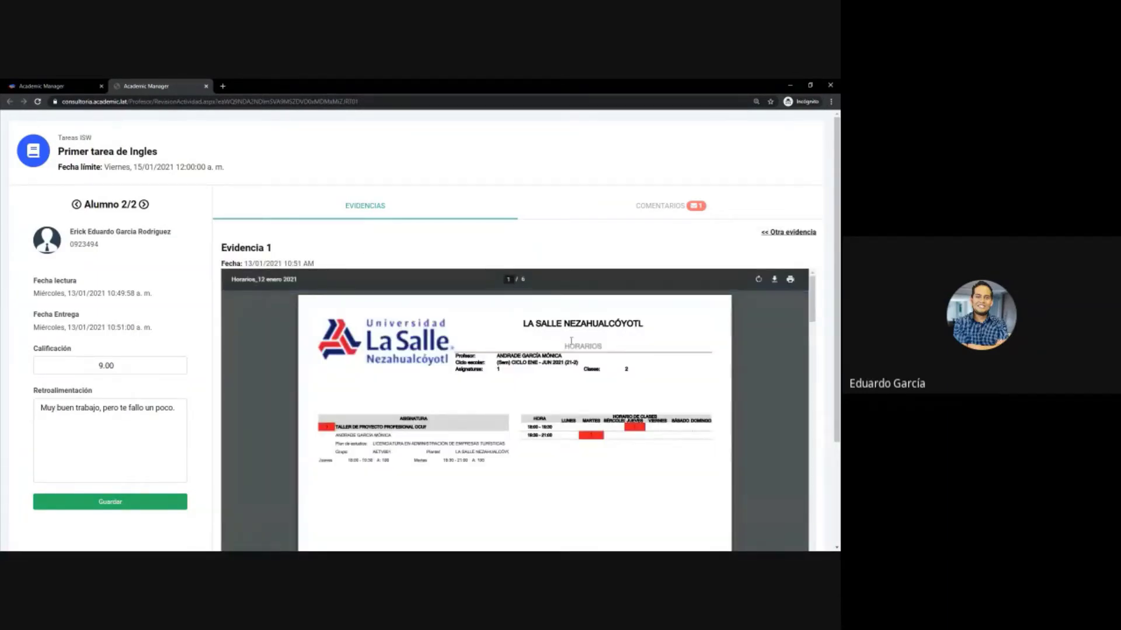
scroll(571, 340, down, 5)
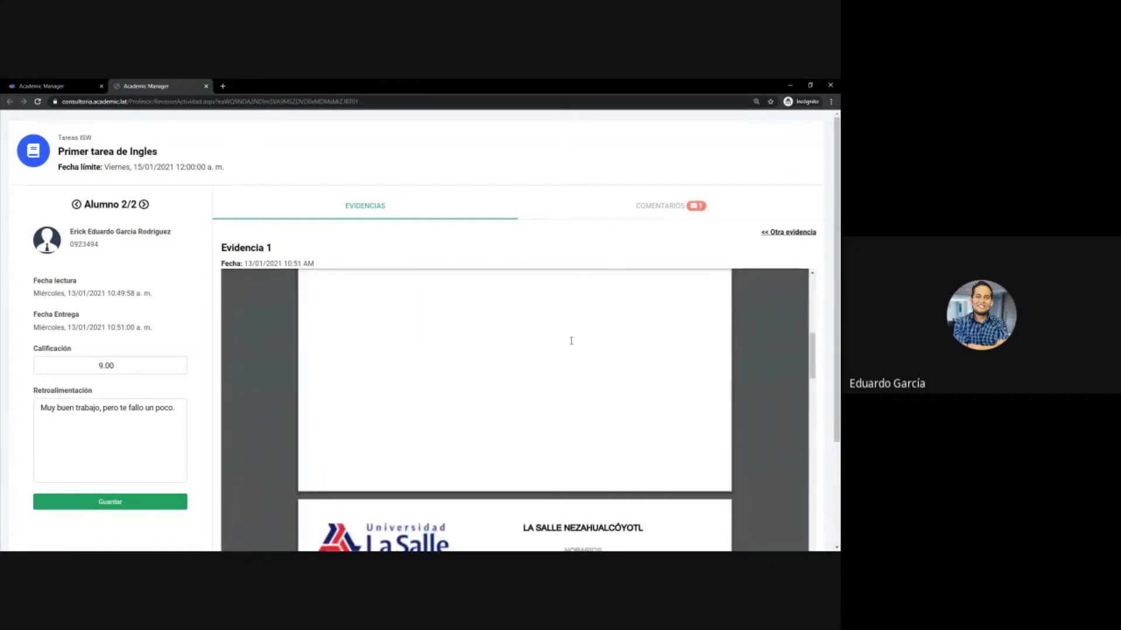
scroll(571, 341, down, 1)
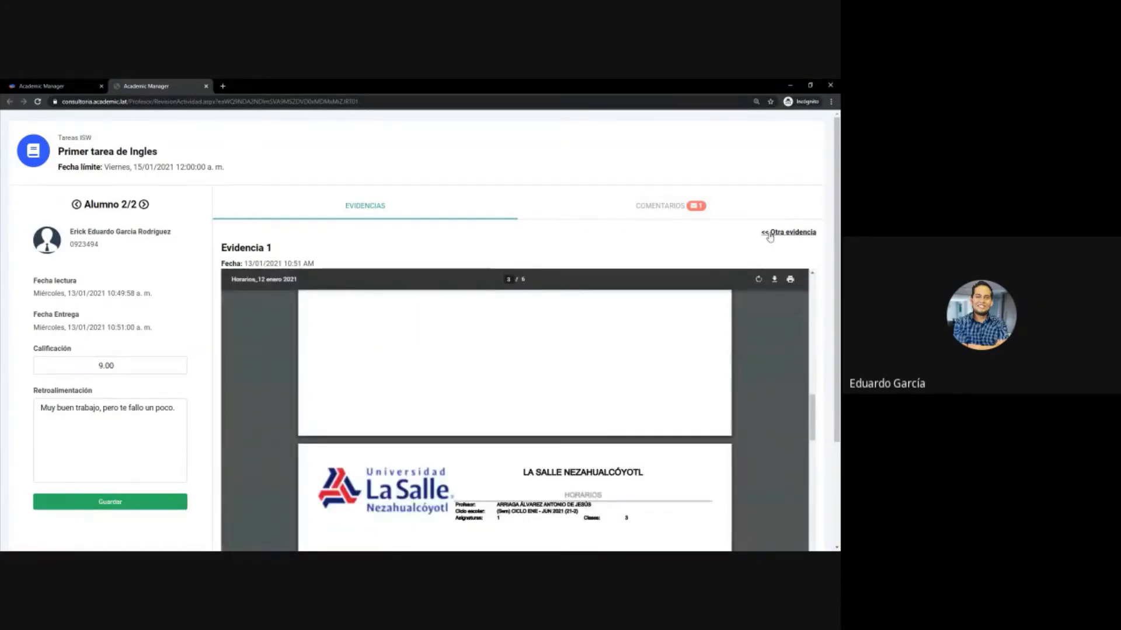
click(788, 233)
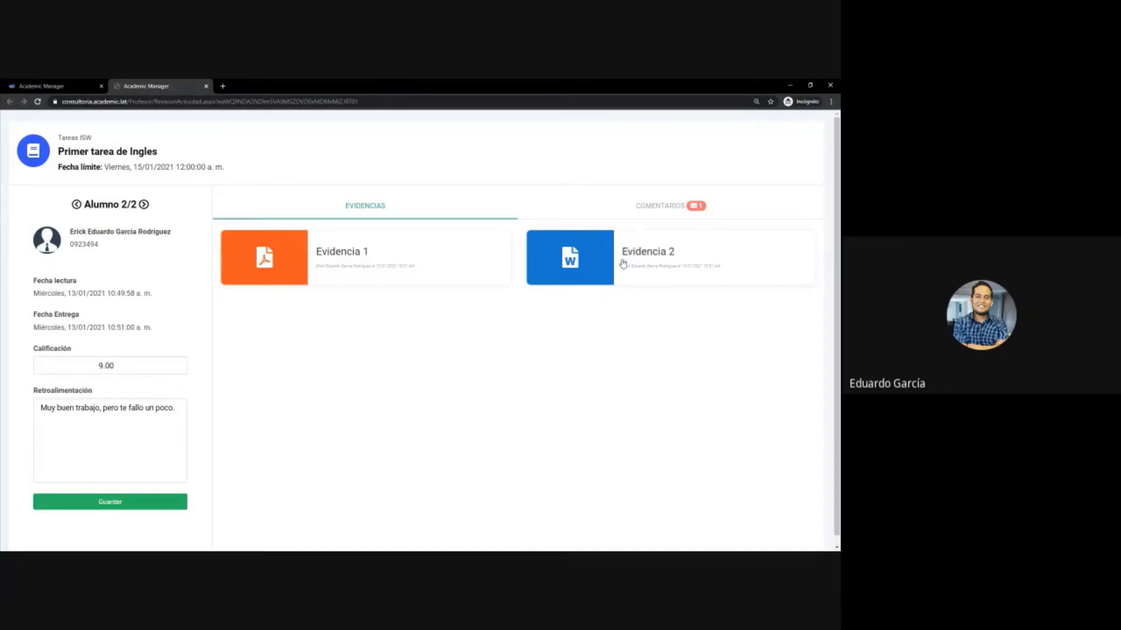
click(671, 266)
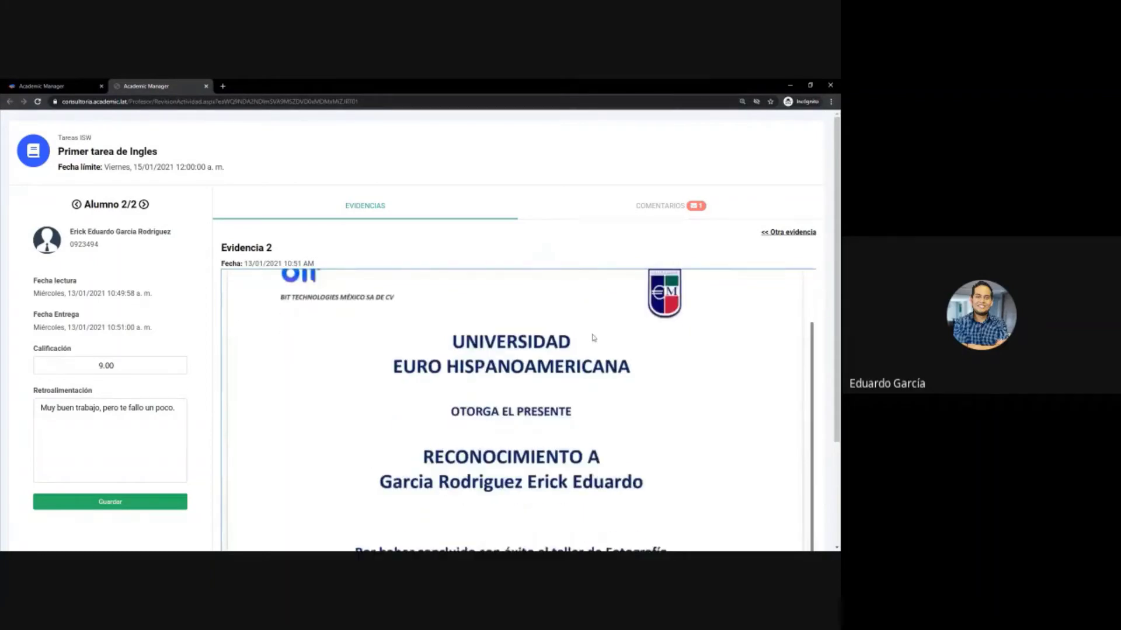
scroll(613, 251, down, 3)
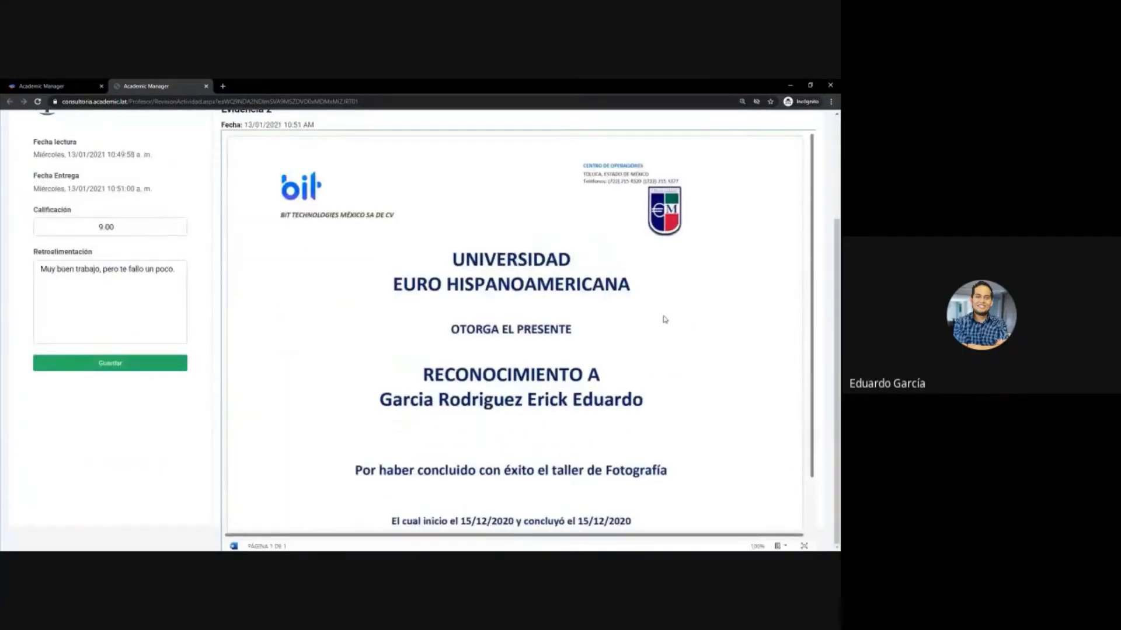
scroll(750, 240, up, 3)
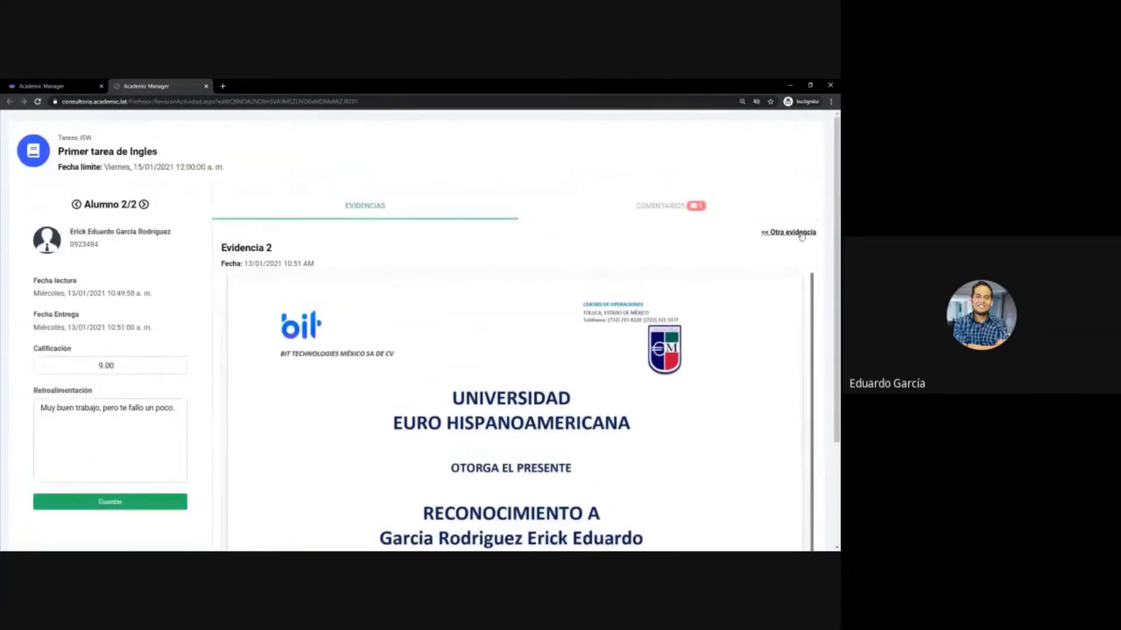
click(802, 236)
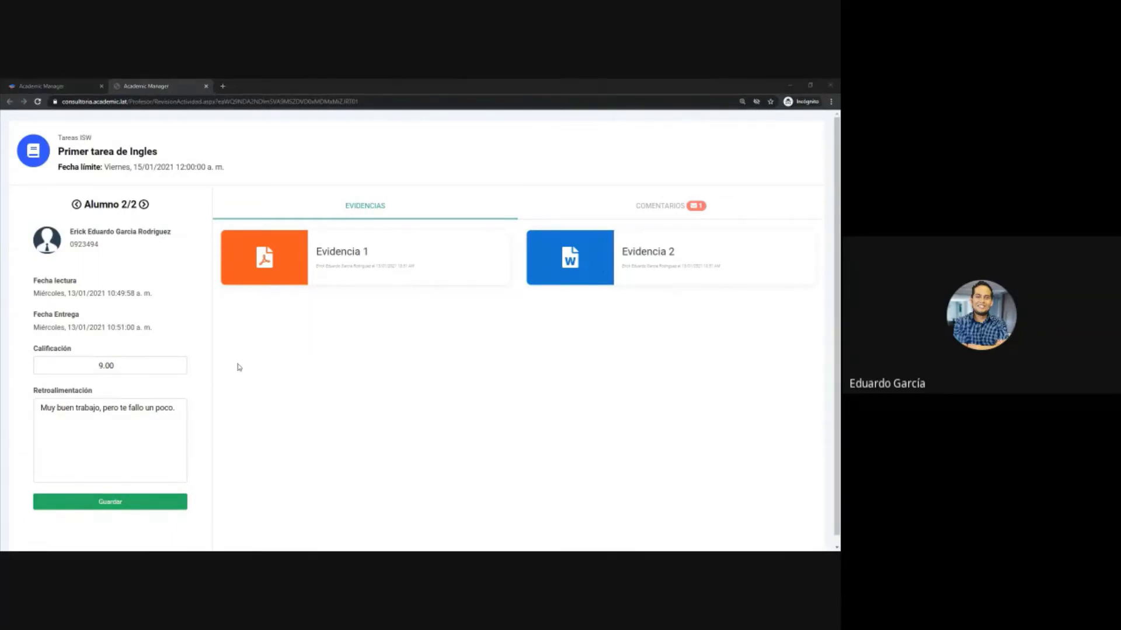
- Check student 2's 9.00 grade and feedback, then read the COMENTARIOS thread
click(126, 366)
drag(126, 366, 74, 360)
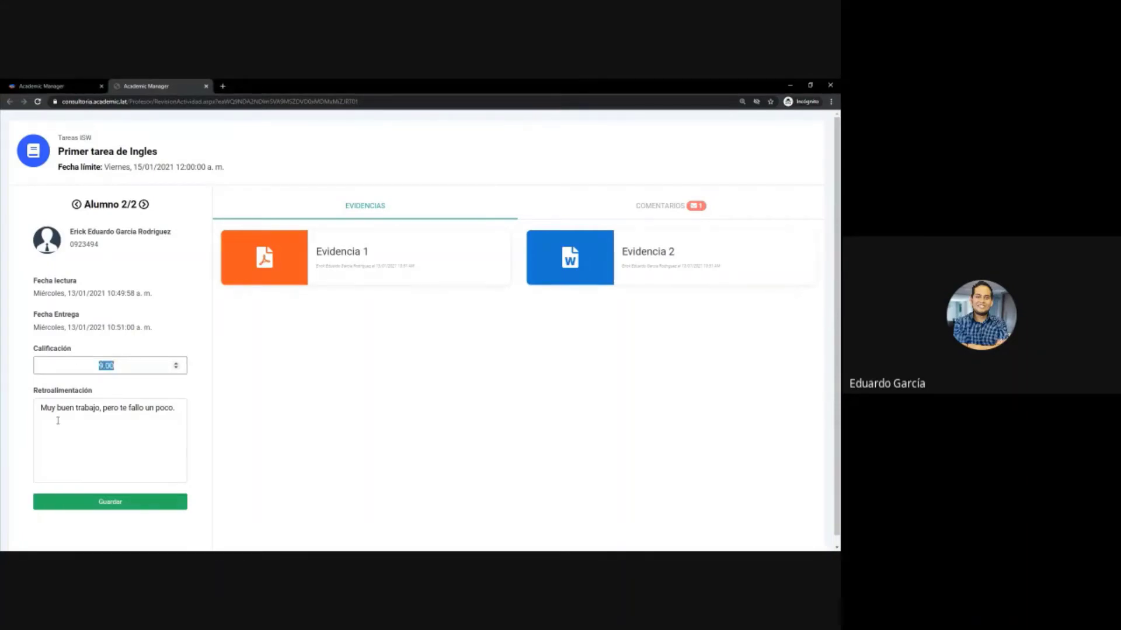
drag(46, 408, 189, 416)
click(164, 414)
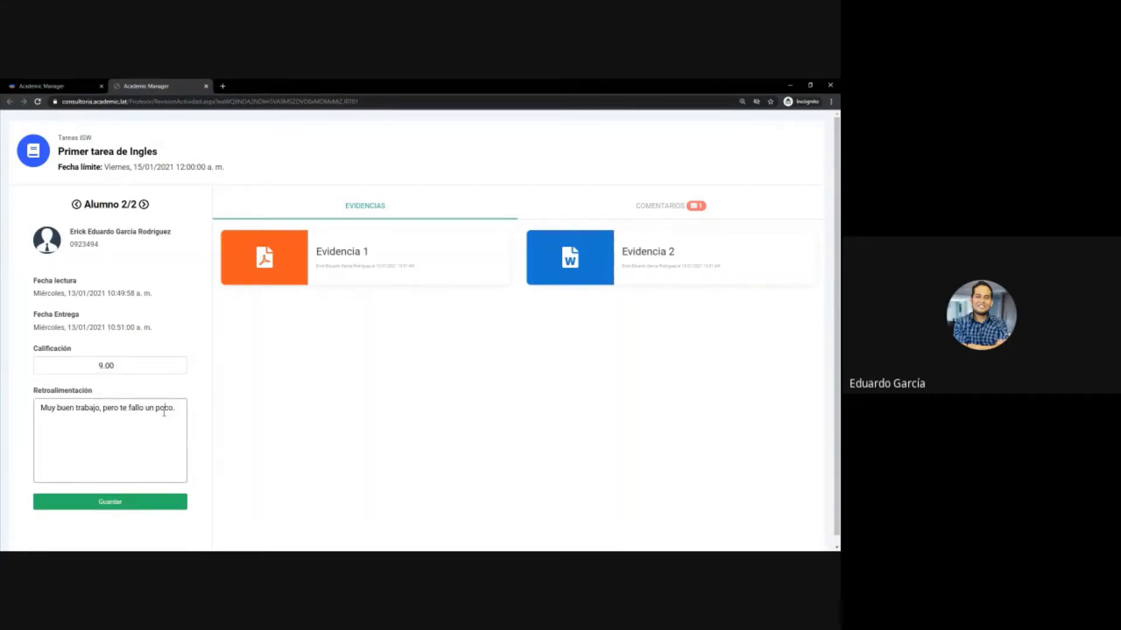
click(663, 205)
scroll(627, 322, up, 1)
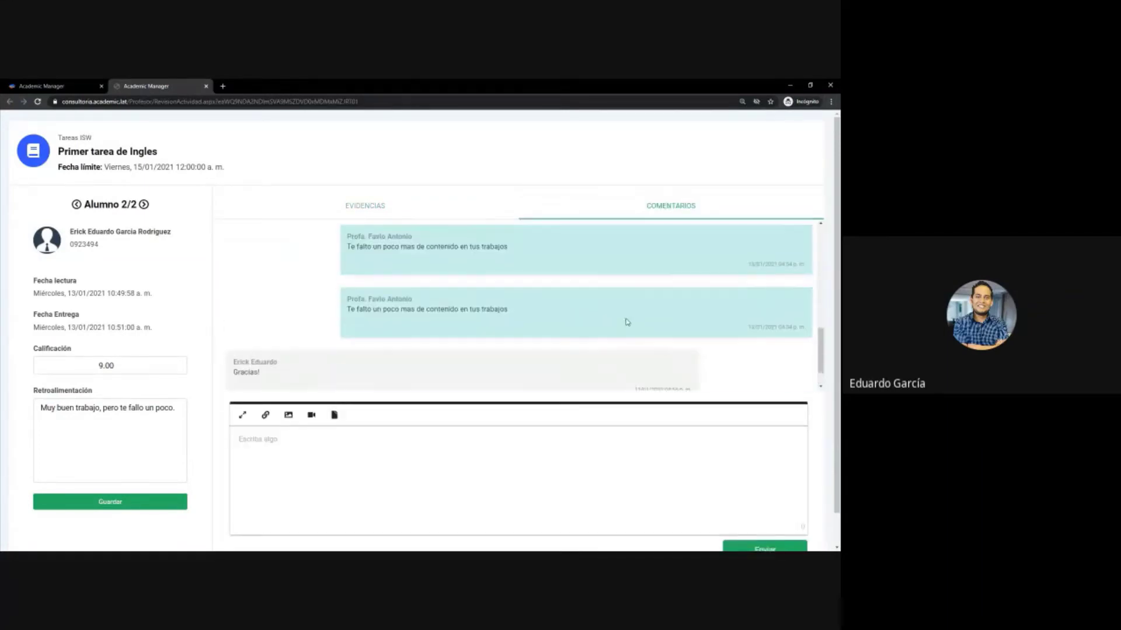
scroll(625, 327, down, 1)
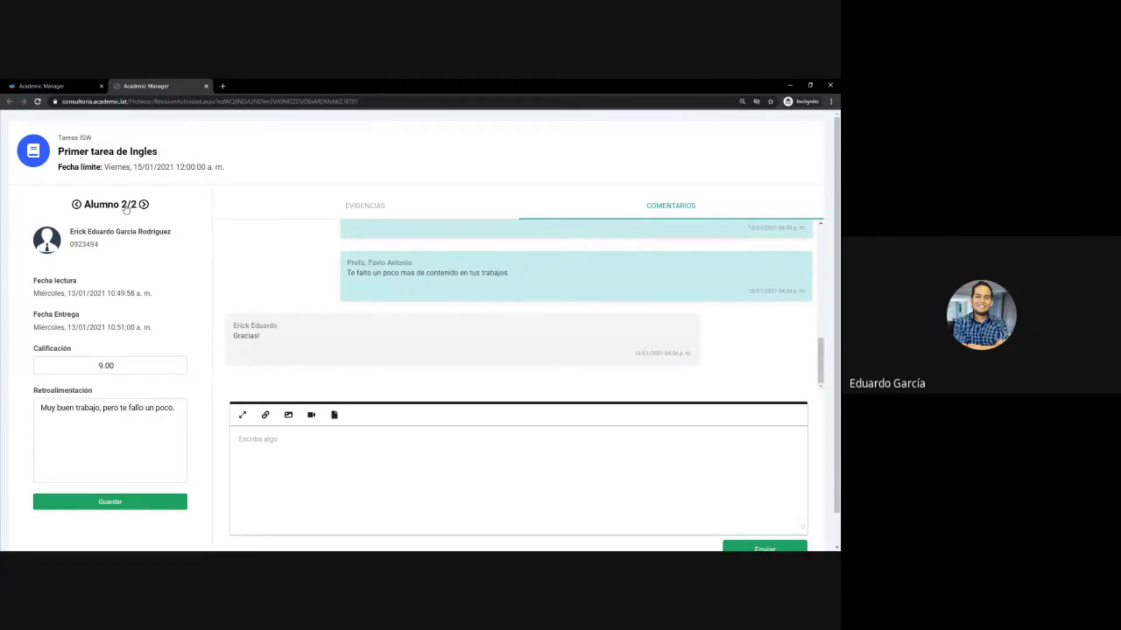
- Toggle between the two students, view evidence files and the Alumnos list, then close it
click(145, 205)
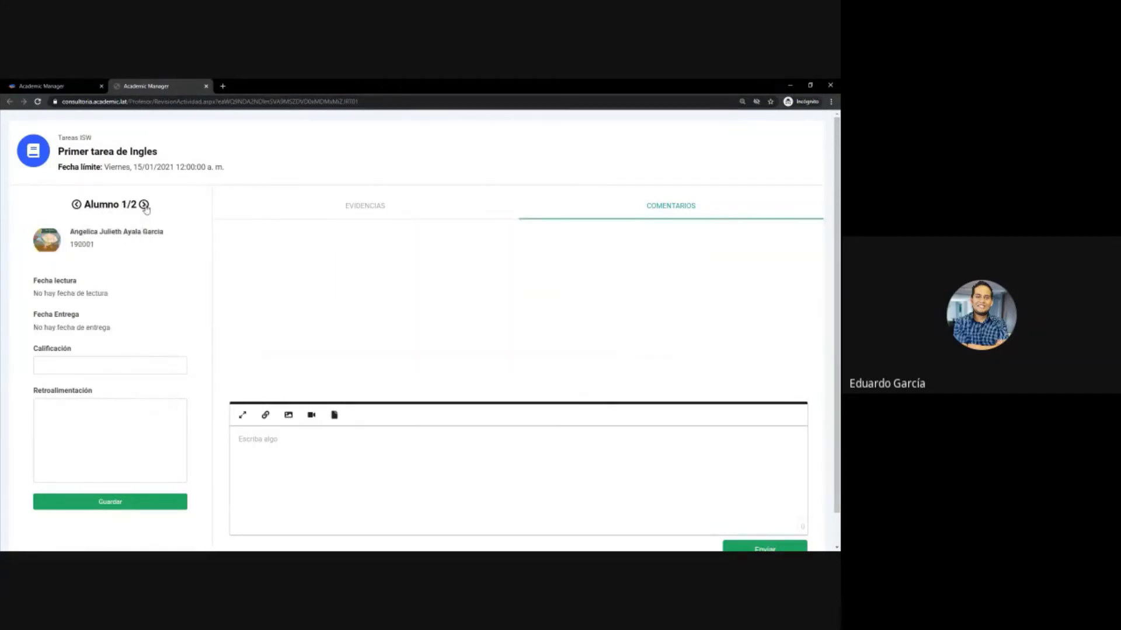
click(144, 205)
click(348, 210)
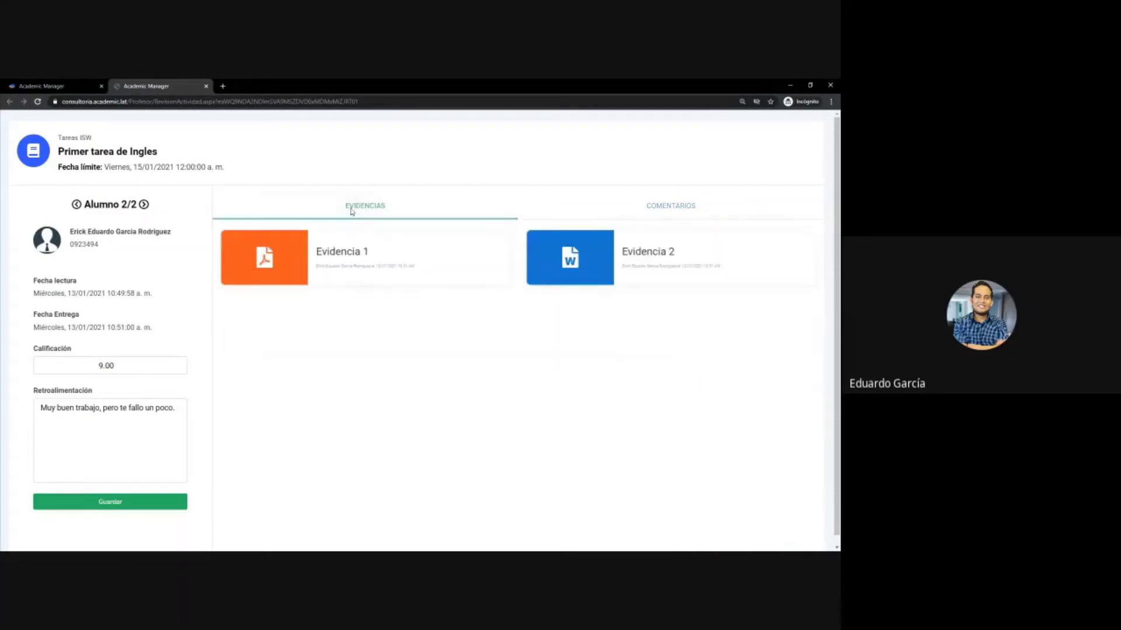
click(105, 212)
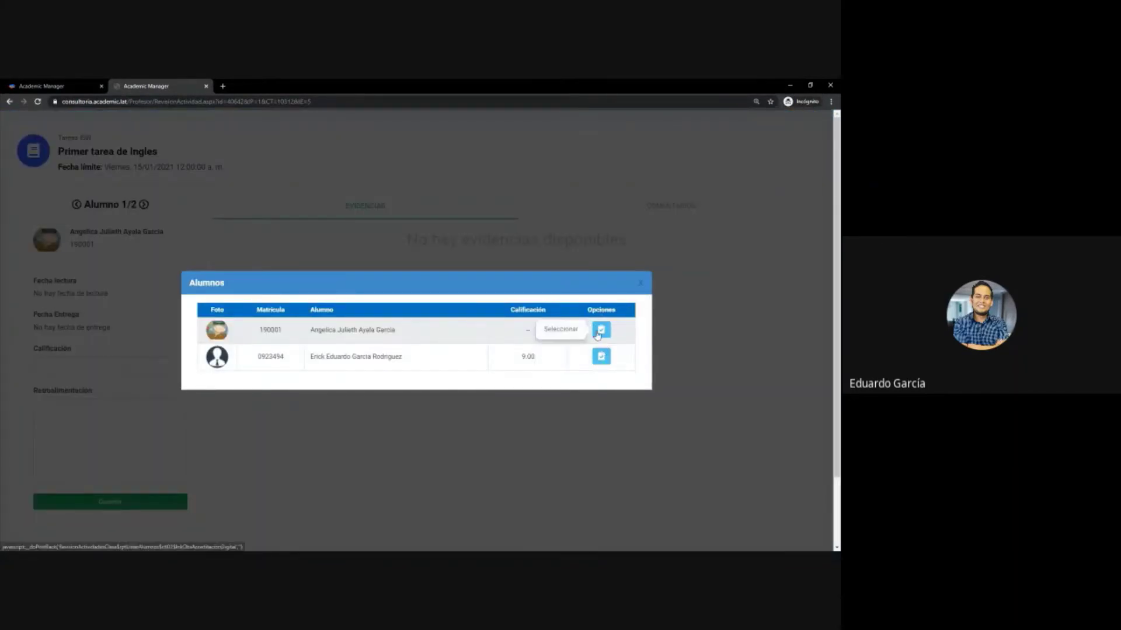
click(640, 285)
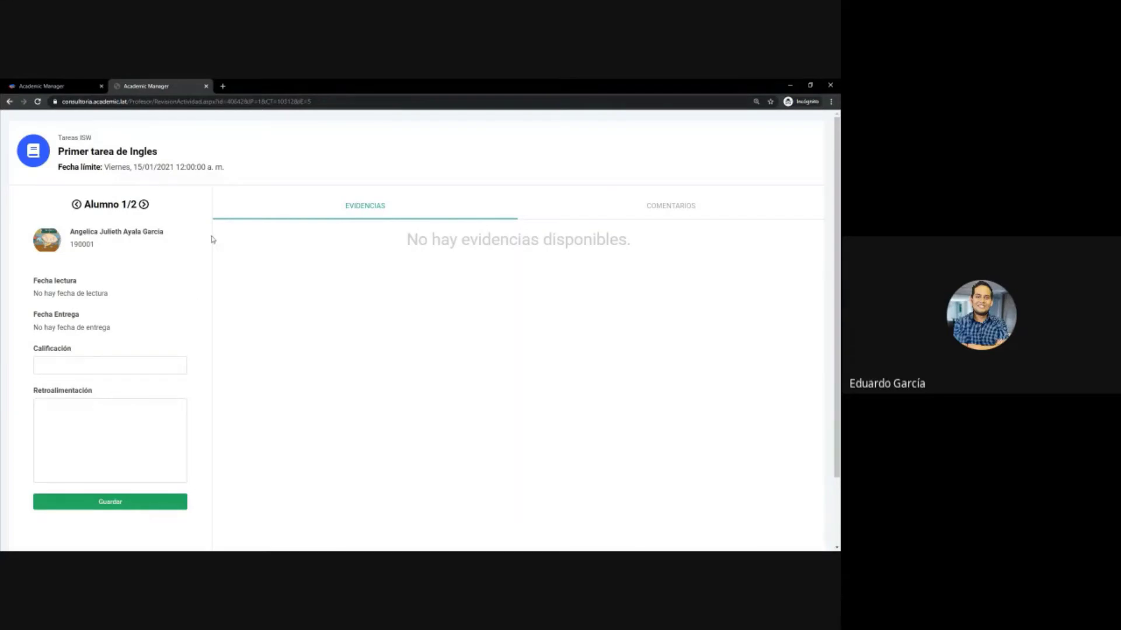
- Close the extra tab, review the activity's student comment, and close the Primer tarea de Ingles dialog
click(207, 87)
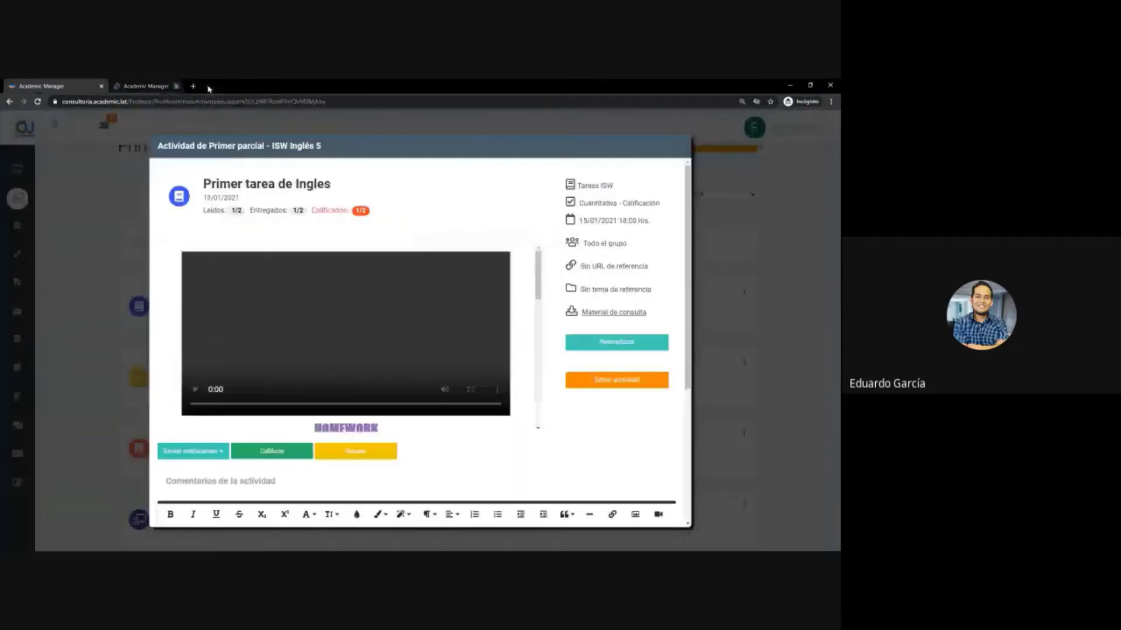
scroll(483, 217, down, 4)
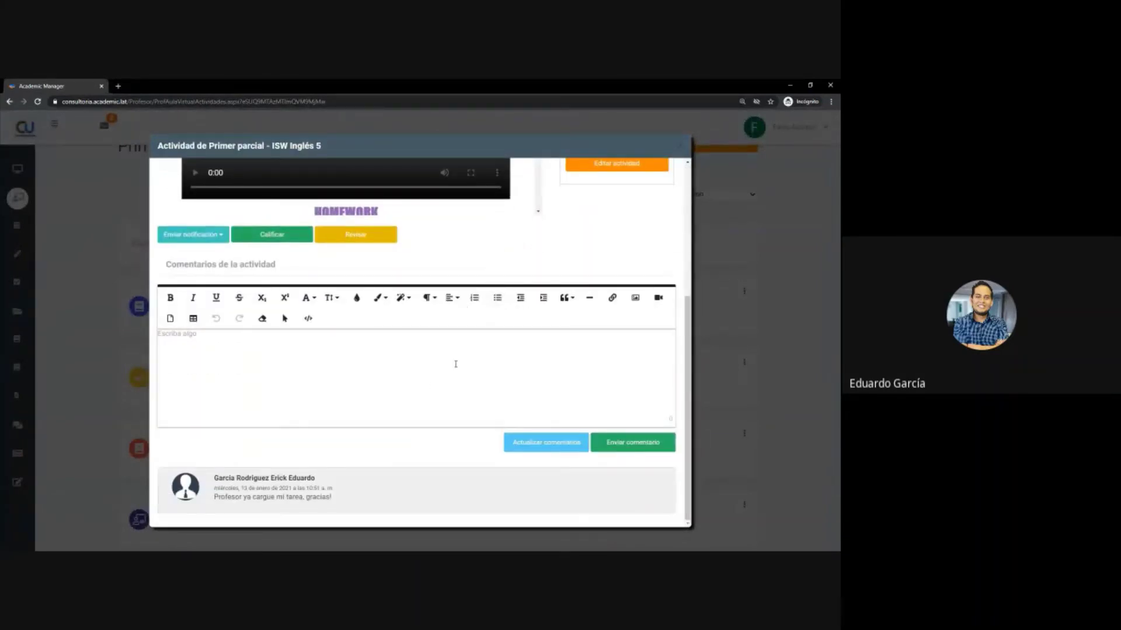
scroll(443, 366, up, 4)
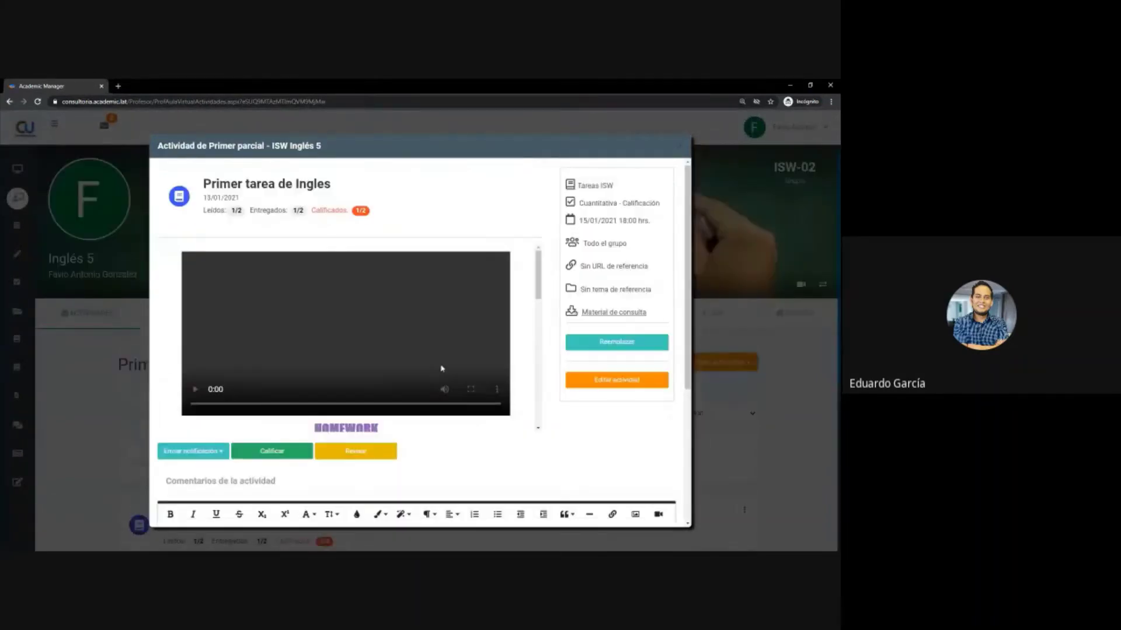
scroll(520, 462, down, 4)
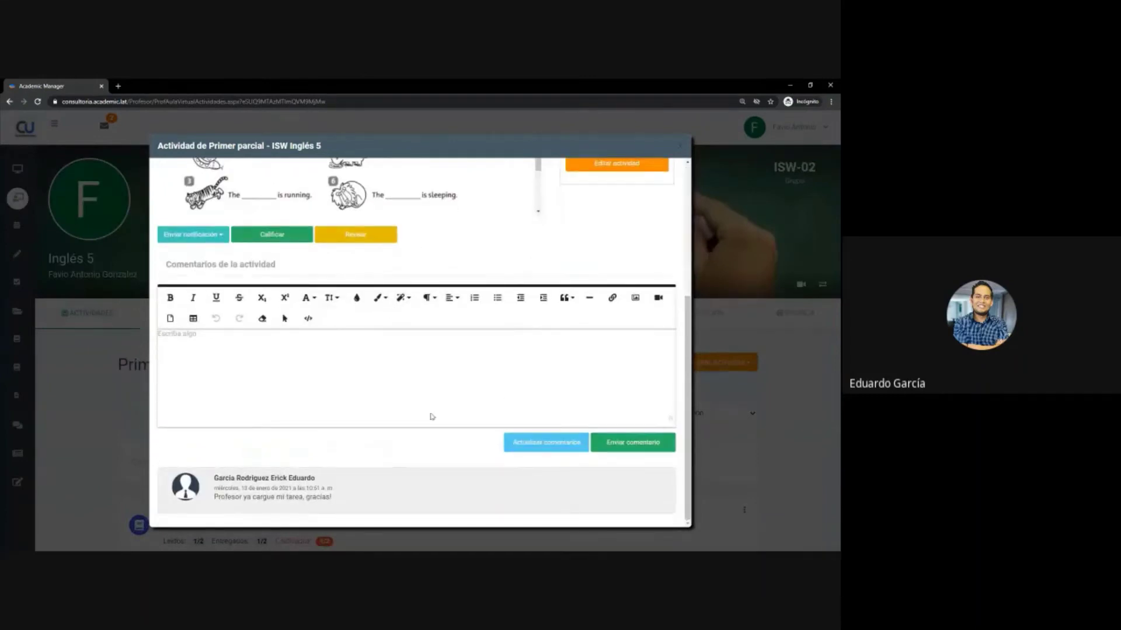
drag(354, 506, 211, 475)
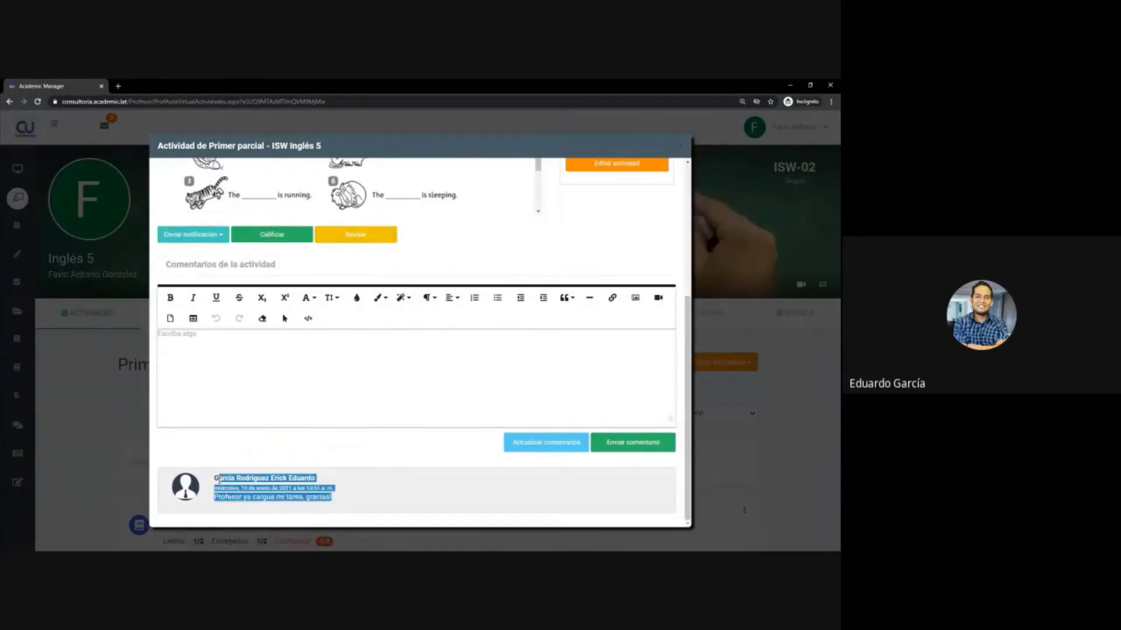
click(254, 488)
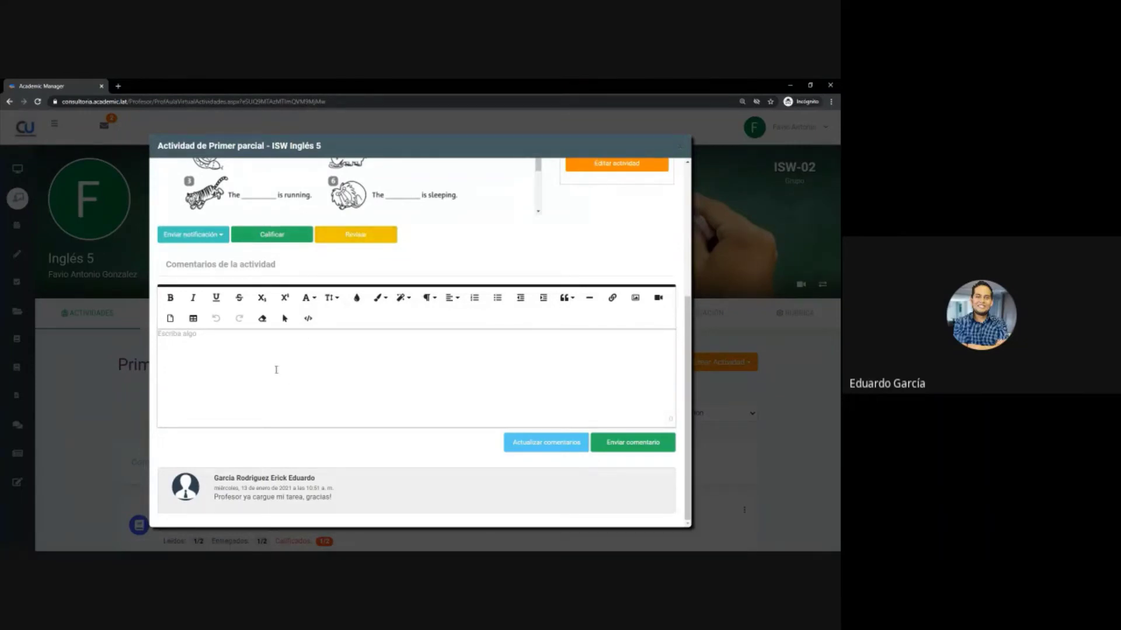
drag(176, 265, 276, 265)
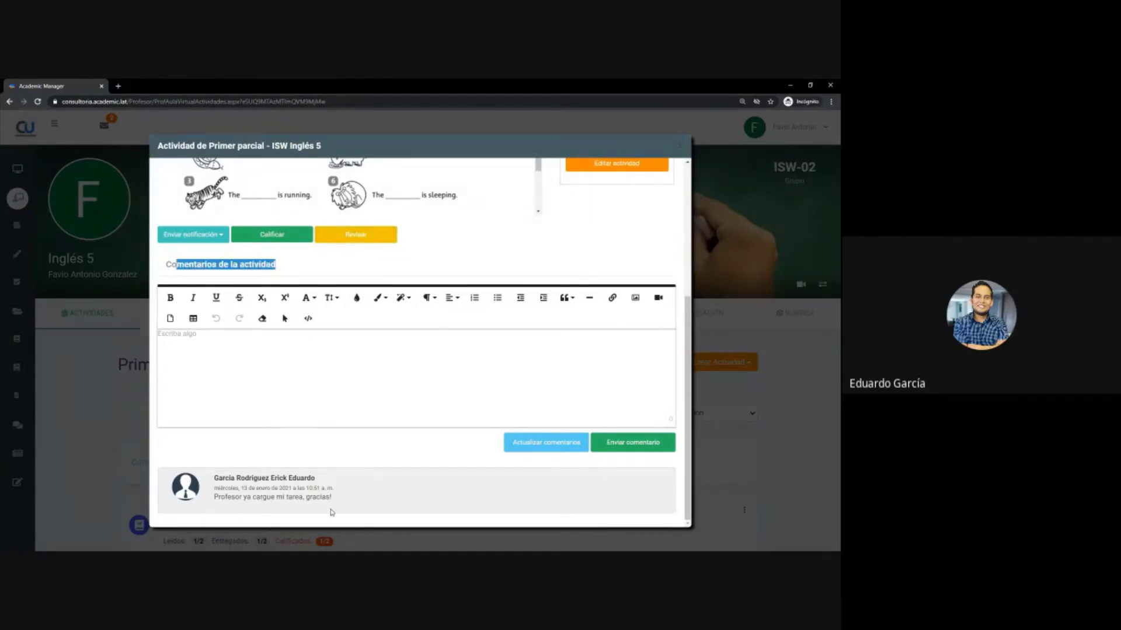
scroll(332, 431, up, 4)
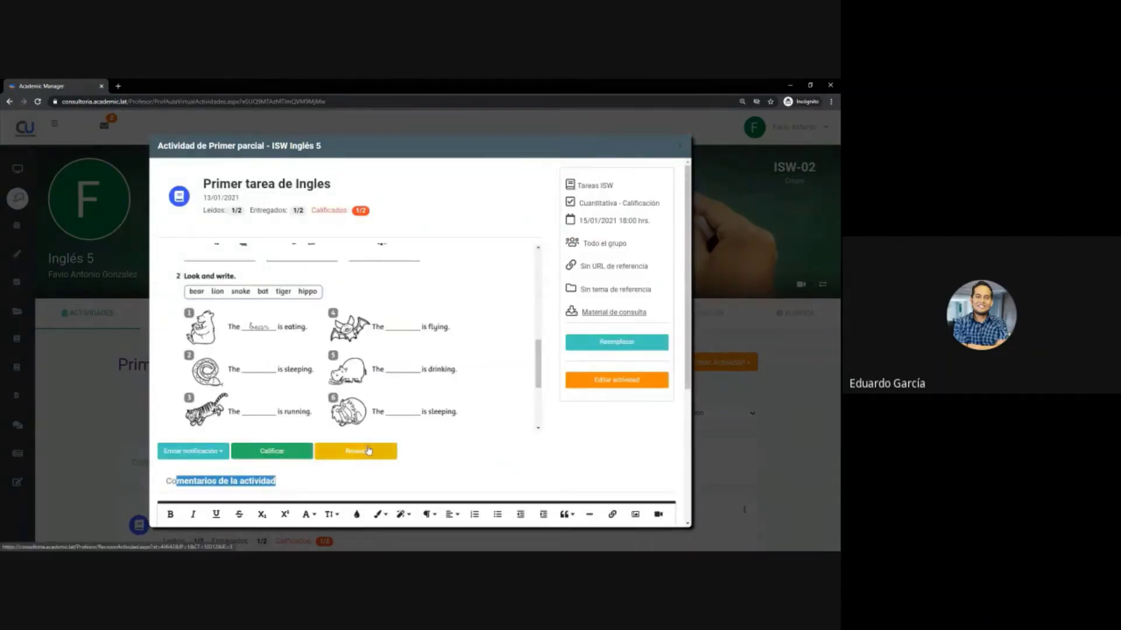
click(680, 146)
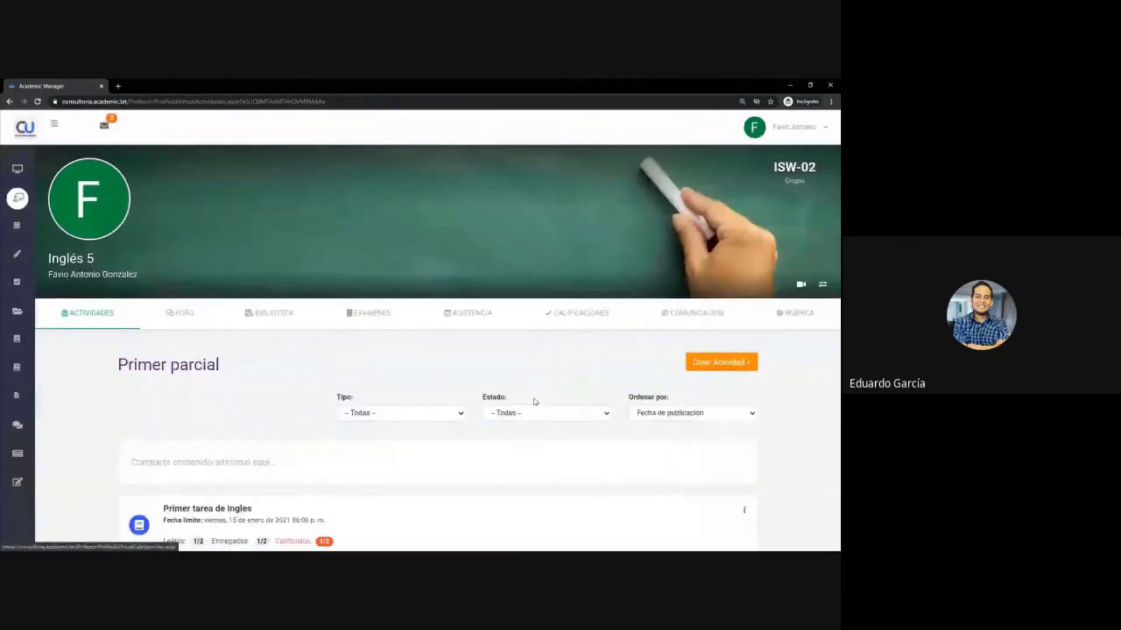
- Choose Reusar under Crear Actividad to copy an existing activity
scroll(533, 402, down, 1)
scroll(534, 403, down, 1)
scroll(535, 403, up, 1)
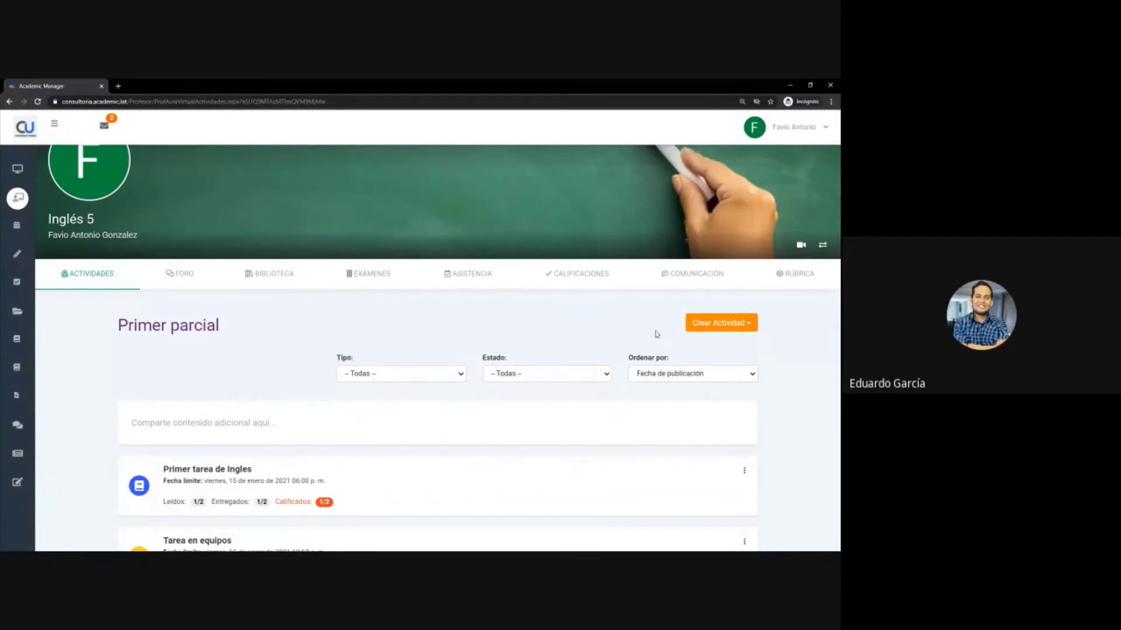
click(713, 325)
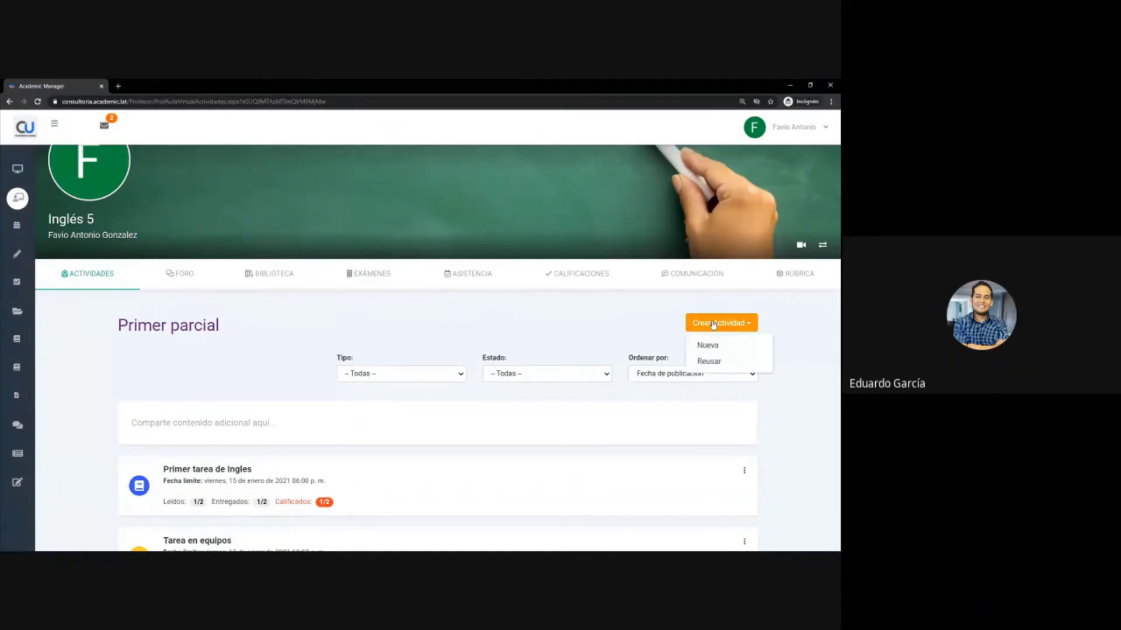
click(708, 361)
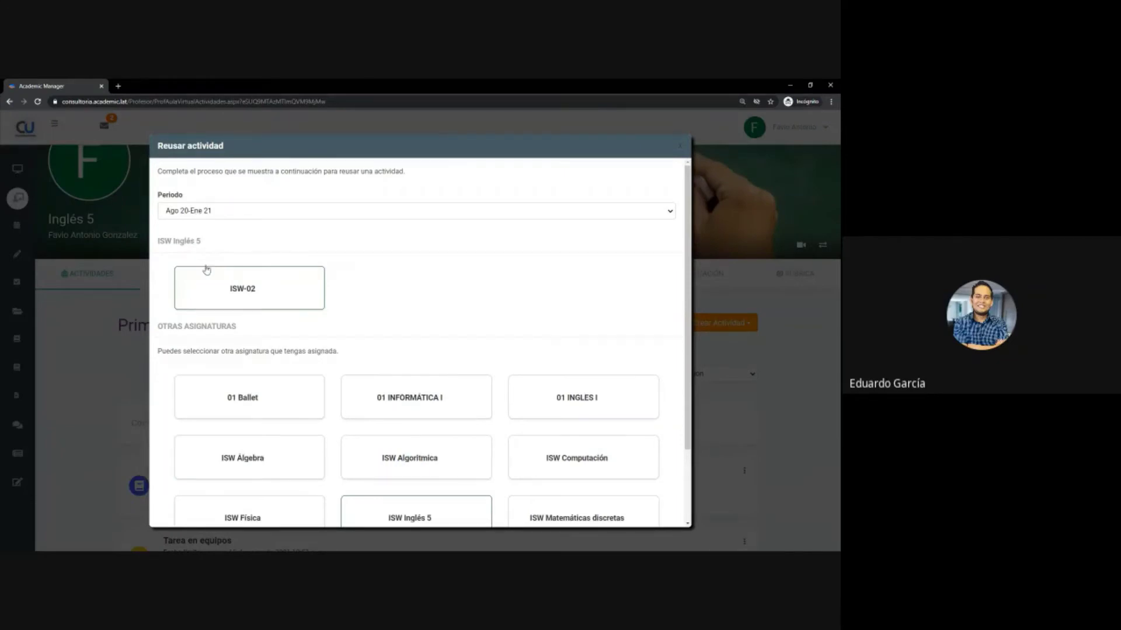
- Go from ISW Algorítmica to ISW Álgebra and list group ISW-1B's activities
scroll(224, 271, down, 3)
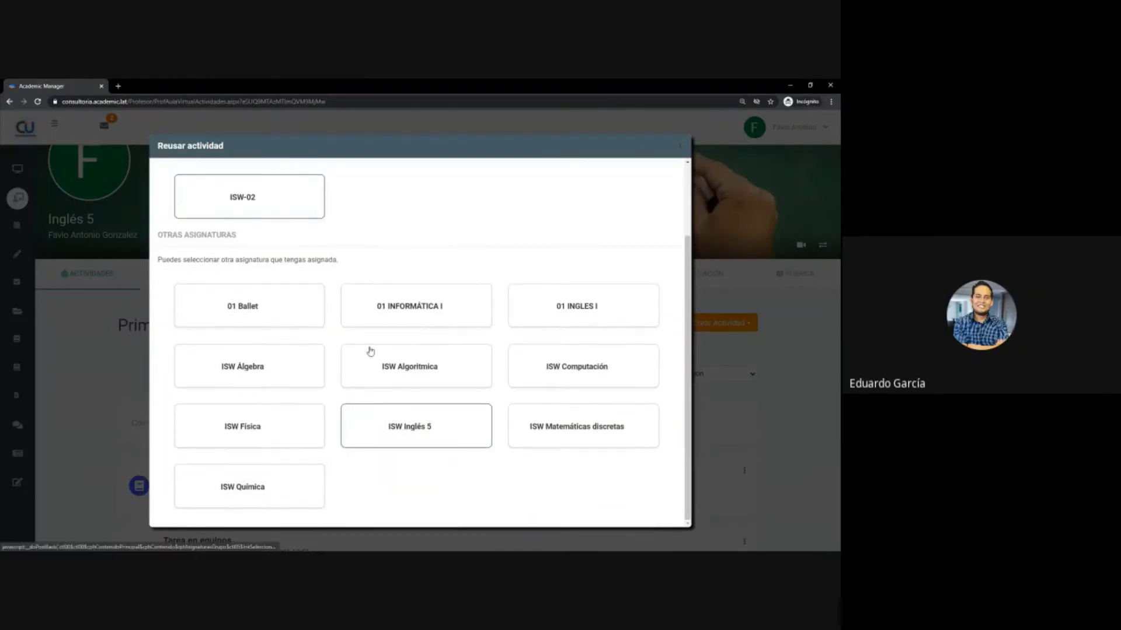
click(388, 368)
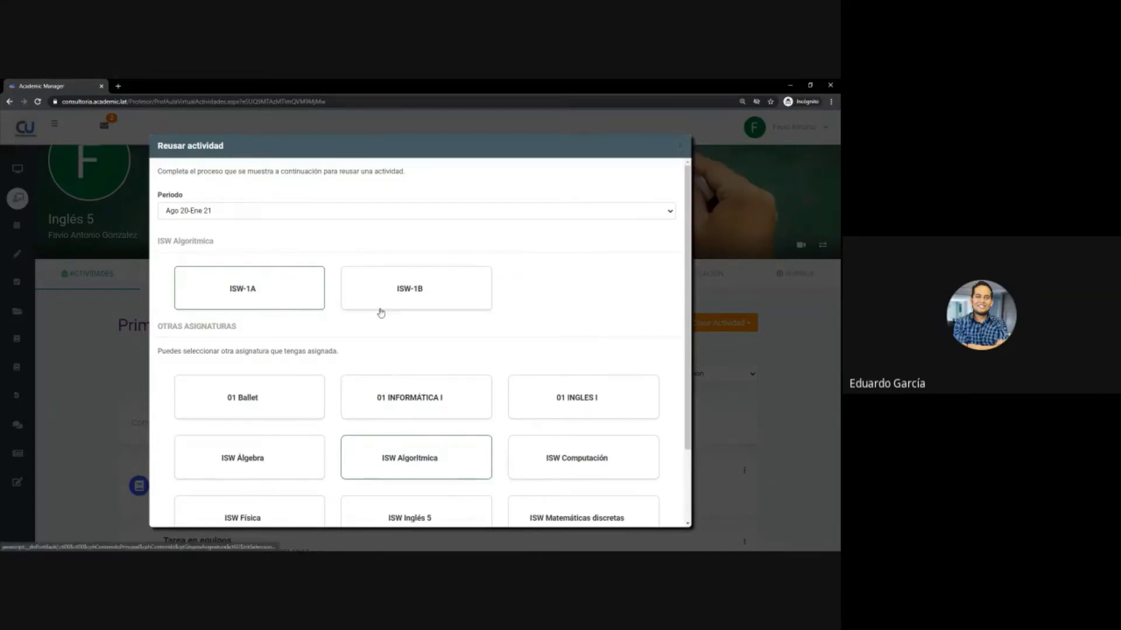
scroll(361, 401, down, 2)
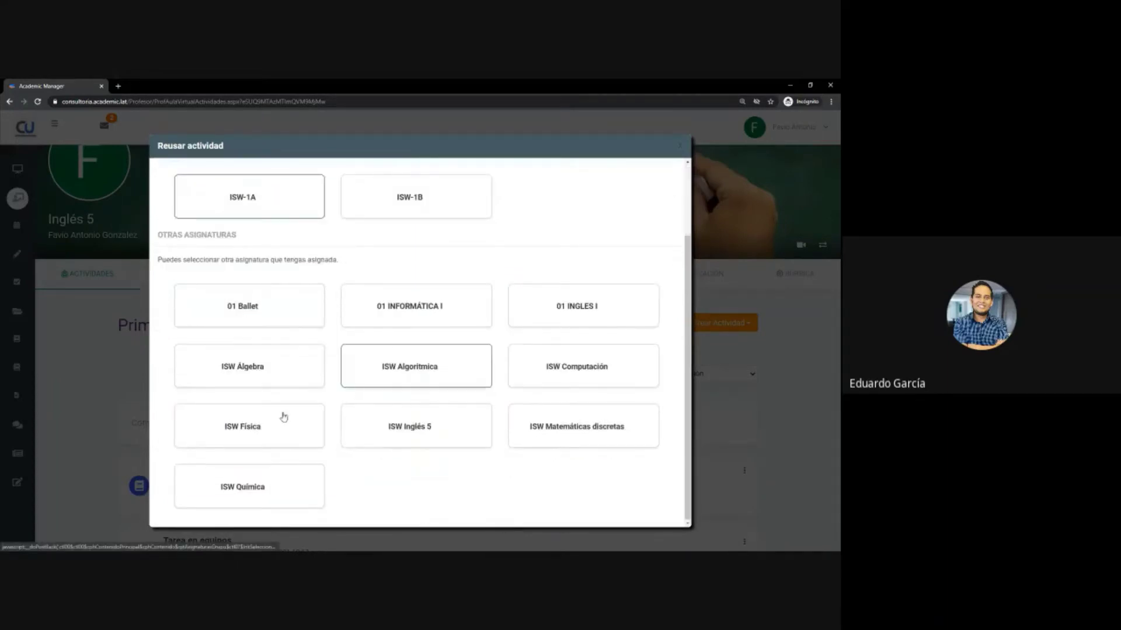
click(275, 370)
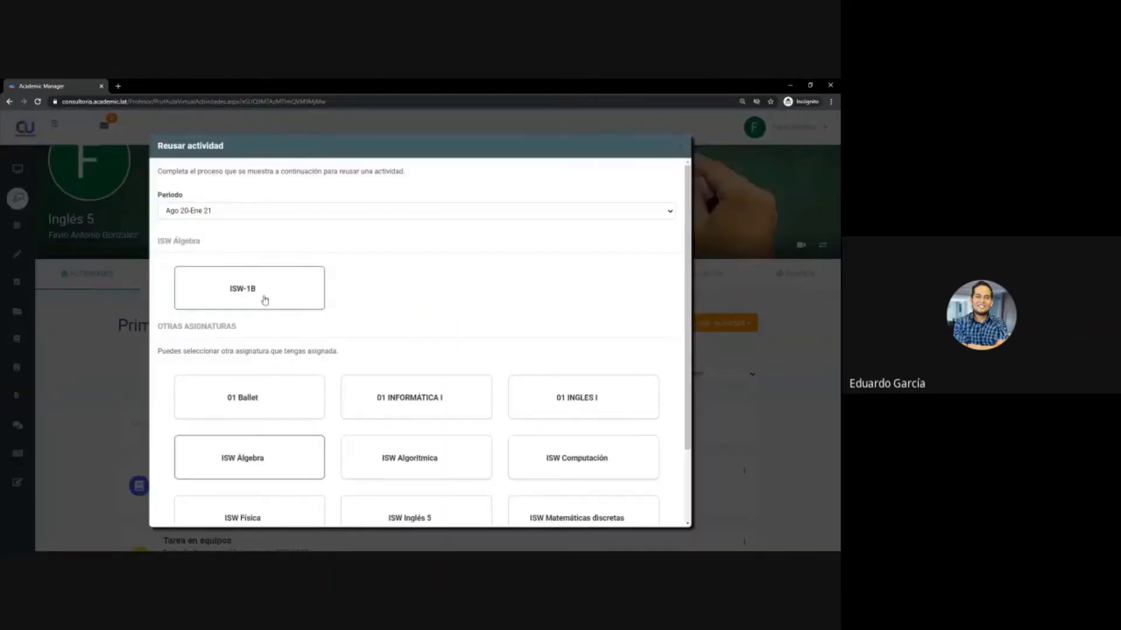
click(262, 291)
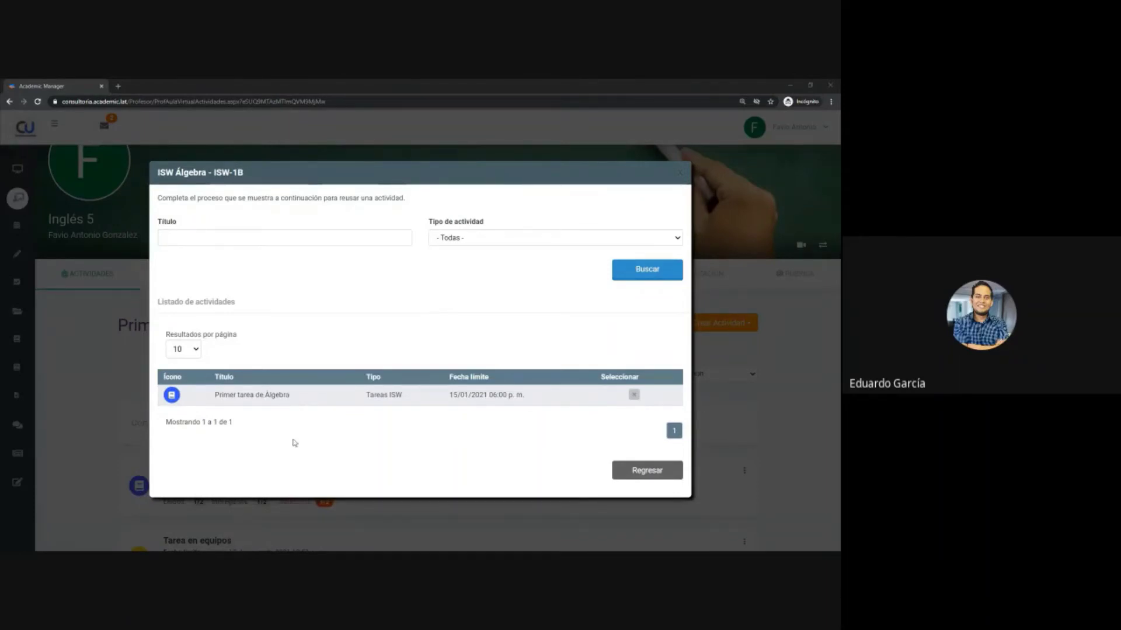
- Select Primer tarea de Álgebra as the activity to copy
drag(232, 395, 318, 400)
click(283, 395)
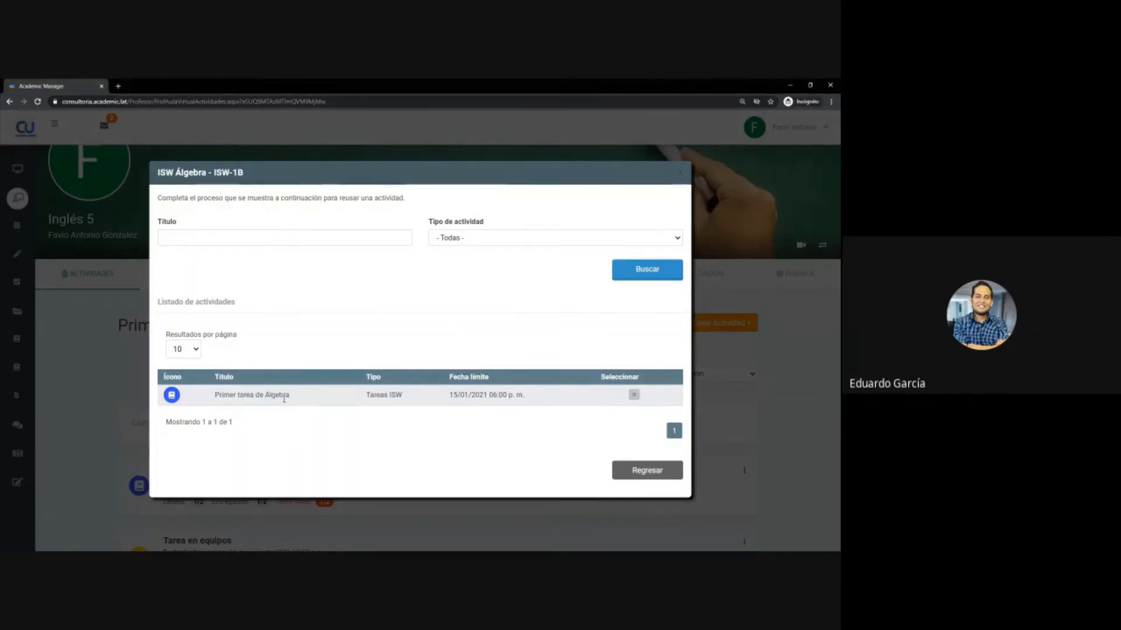
click(633, 397)
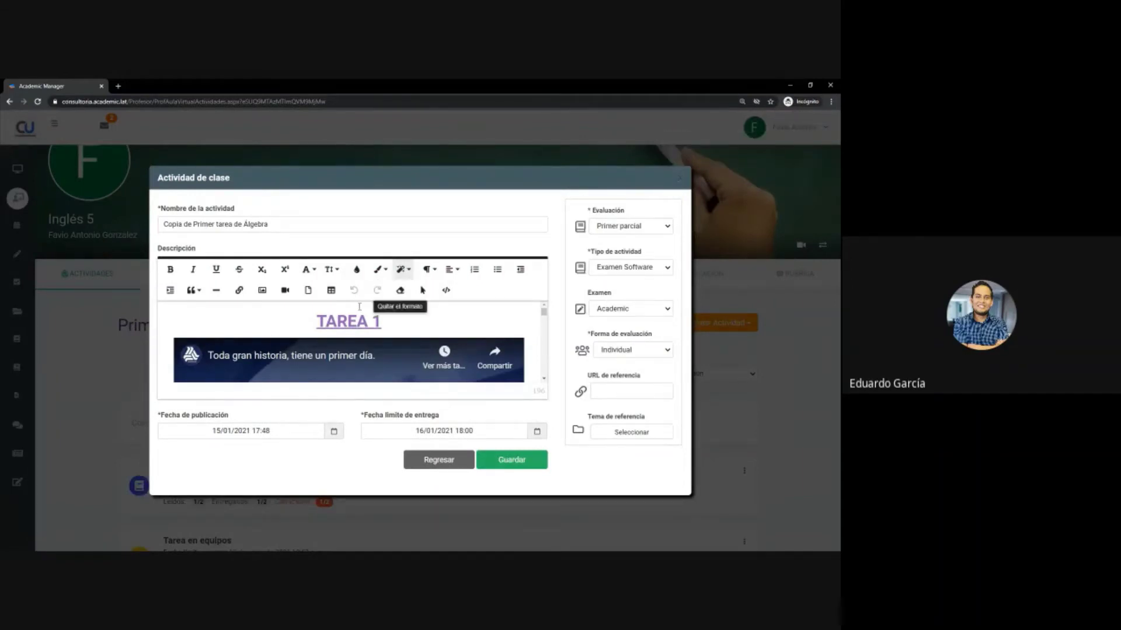
- Make the copy a Tareas ISW activity named TAREA EN EQUIPOS 2
click(631, 270)
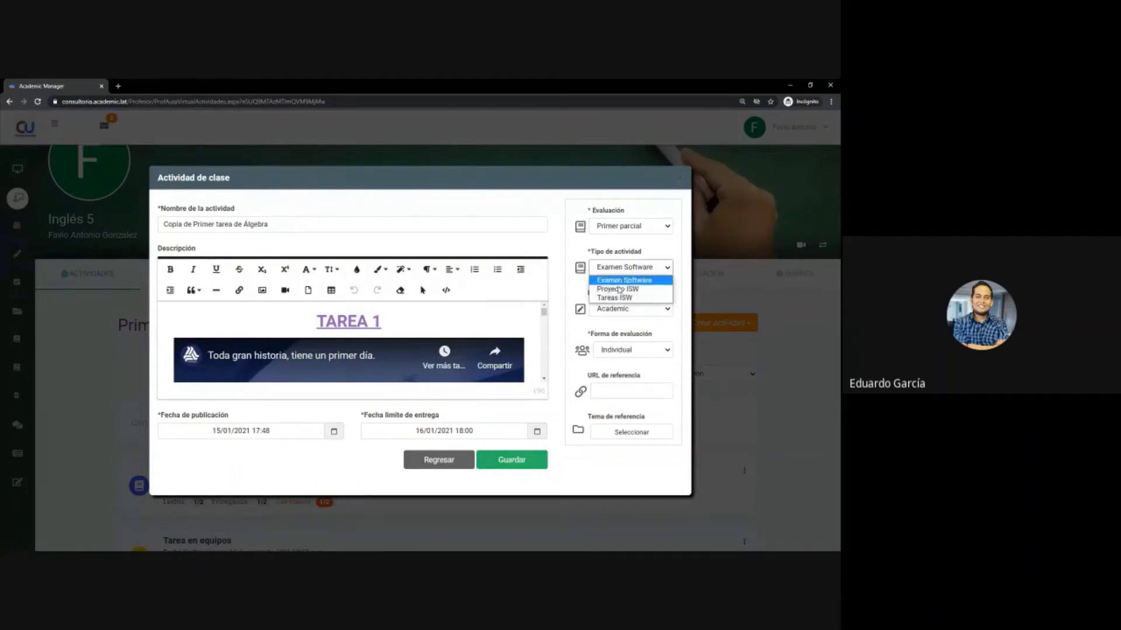
click(620, 298)
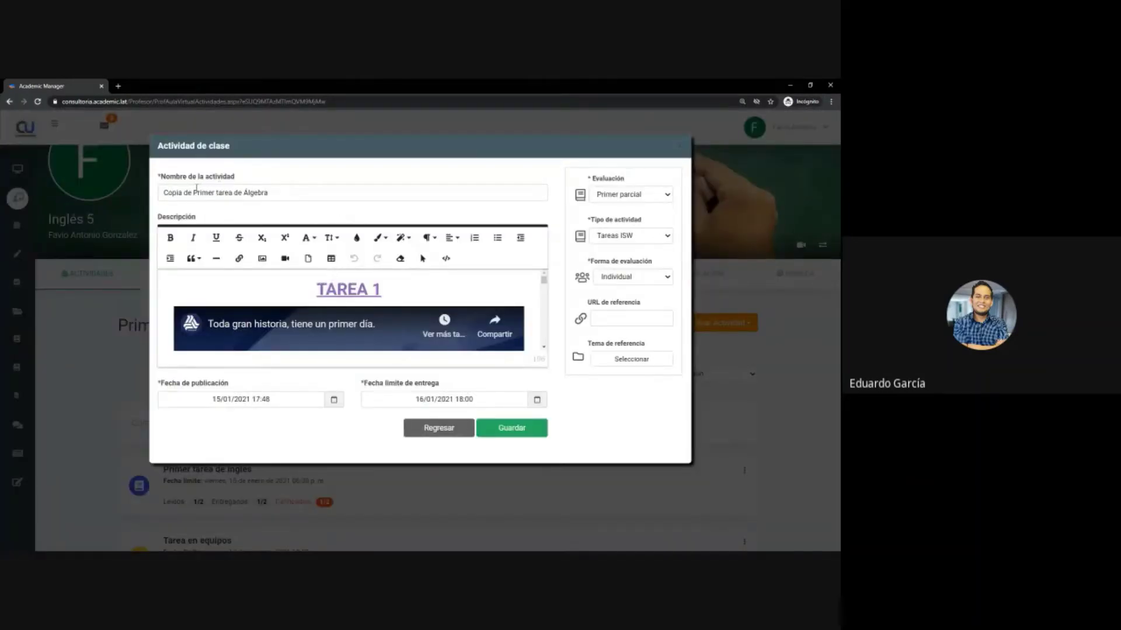
drag(165, 194, 306, 195)
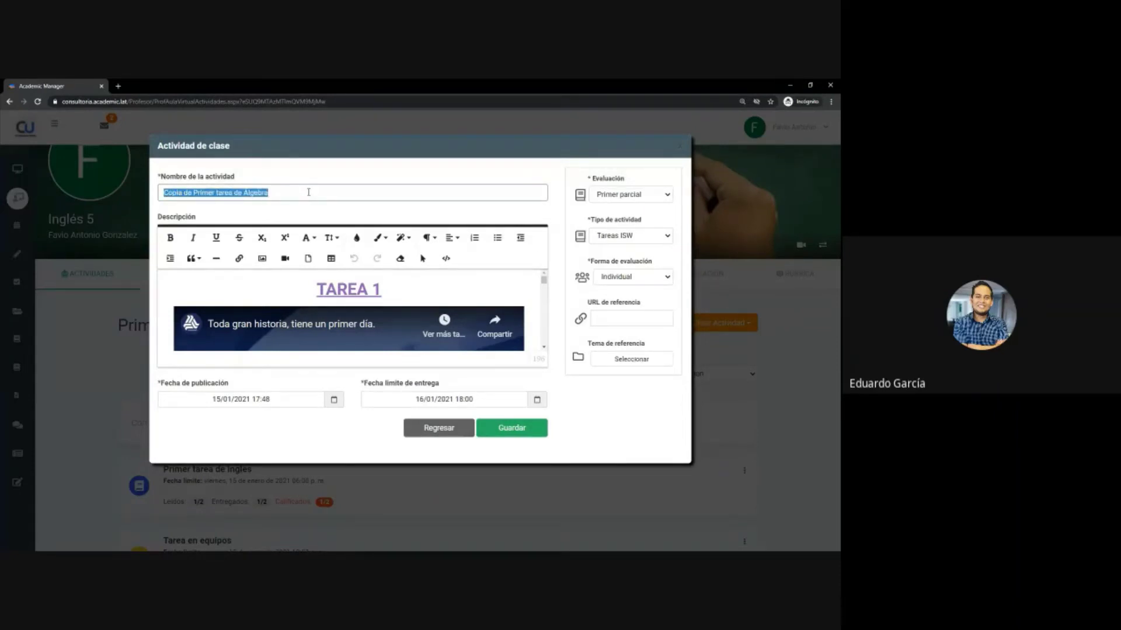
text(TAREA EN EQUIPOS 2)
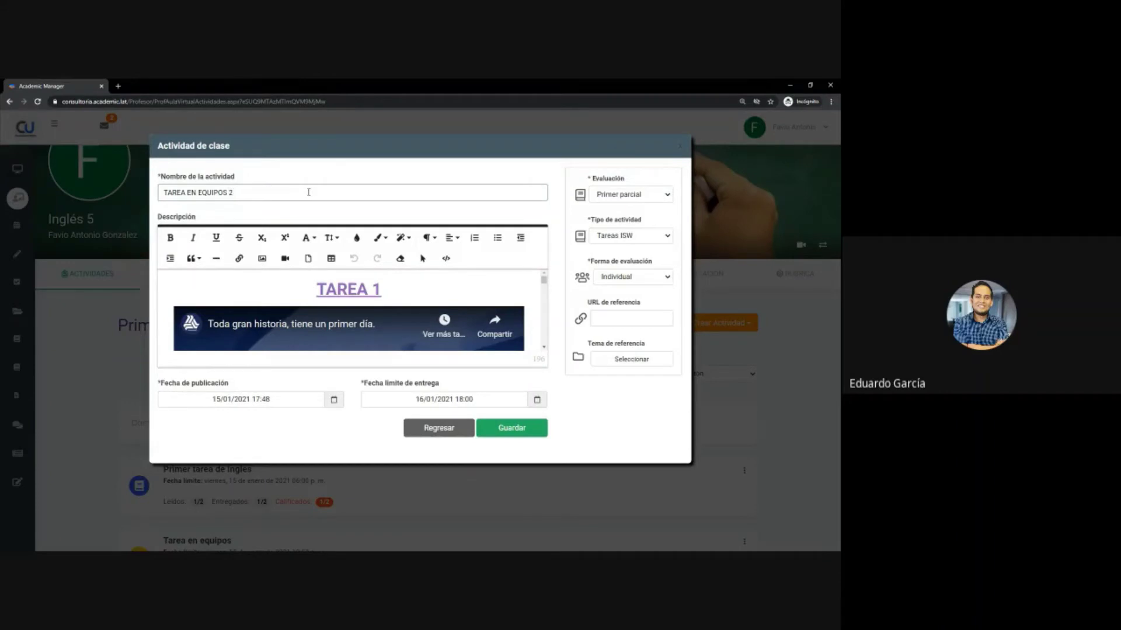
drag(543, 280, 544, 275)
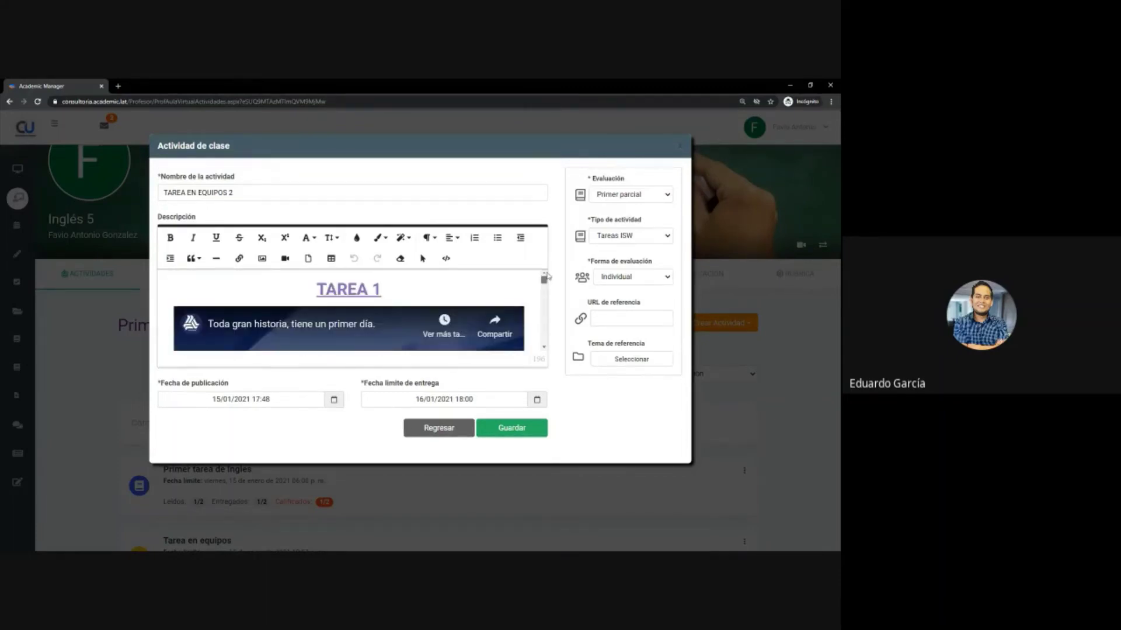
- Set publication date 13/01/2021 and team evaluation, save, then view its teams
click(246, 400)
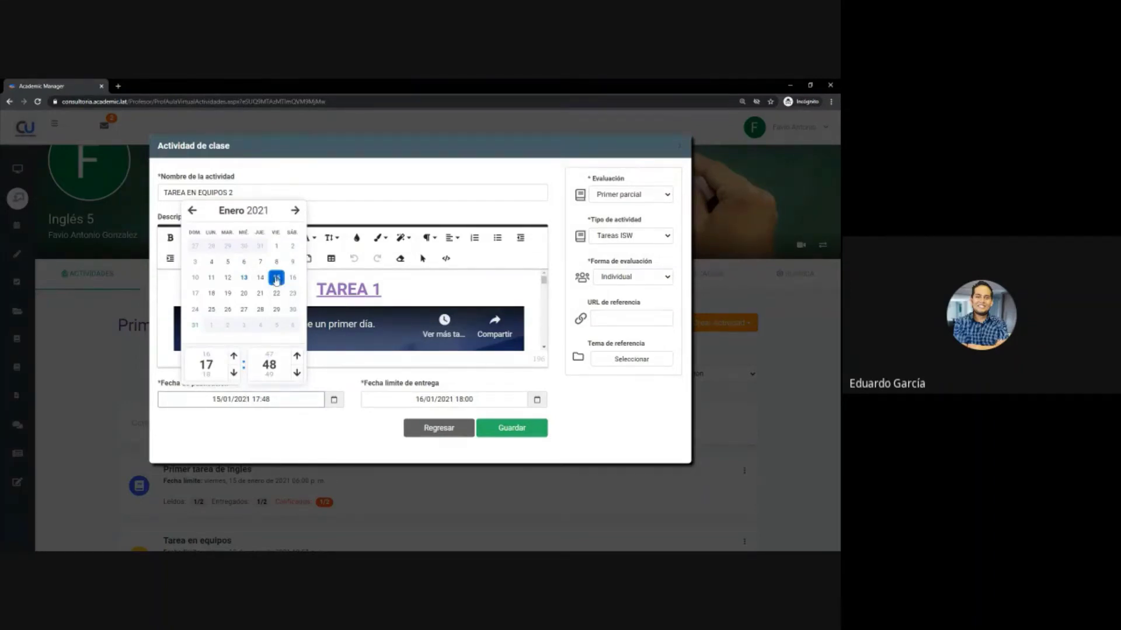
click(244, 278)
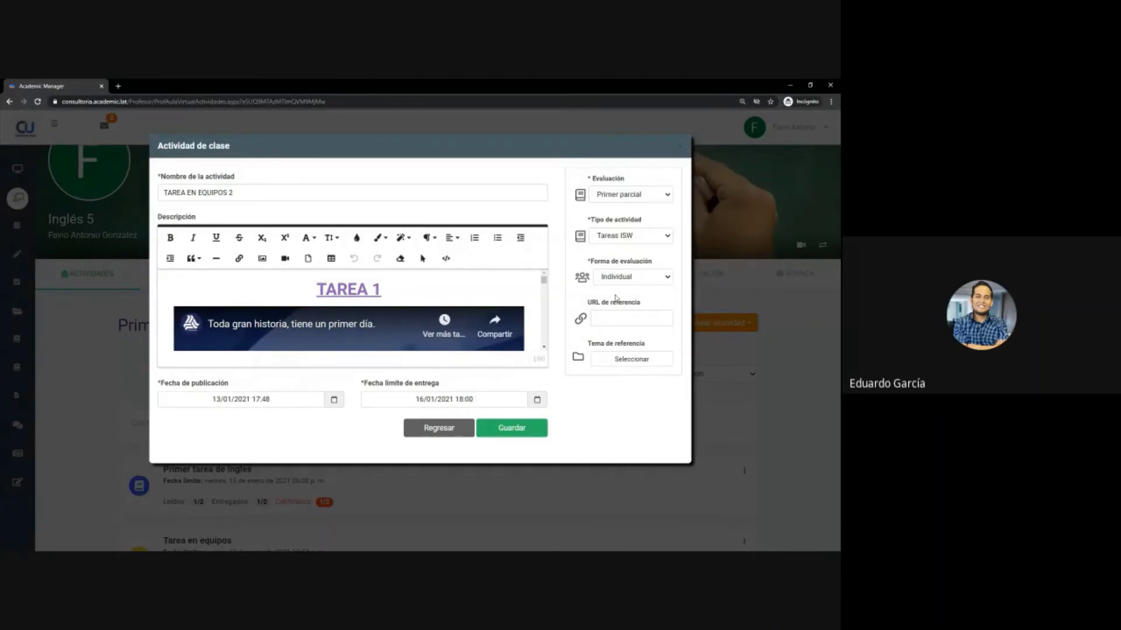
click(626, 278)
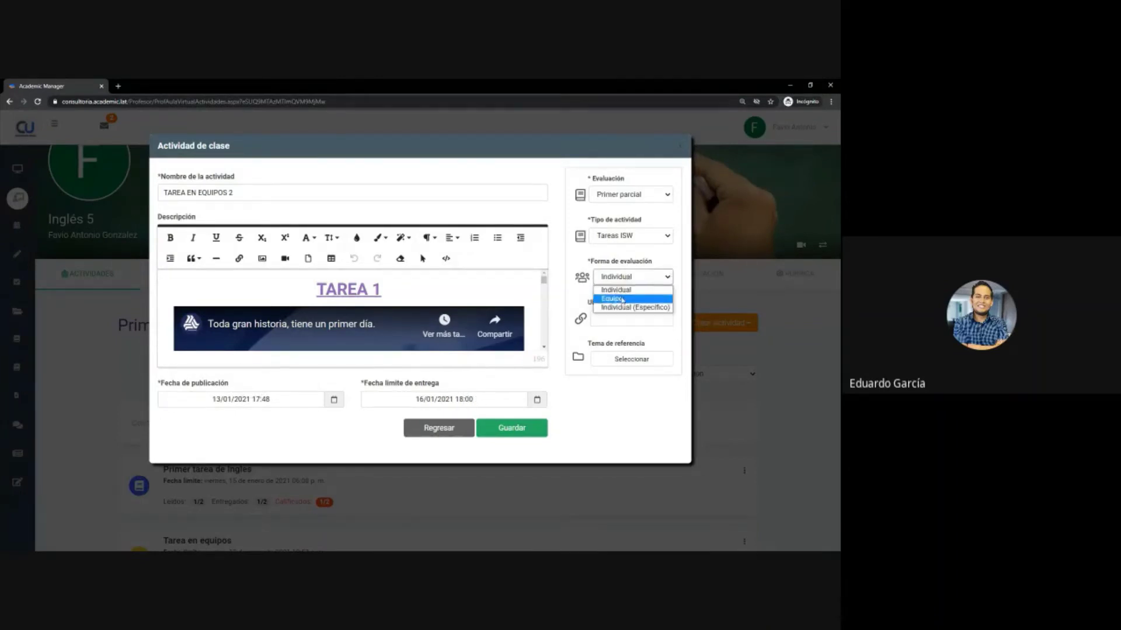
click(621, 299)
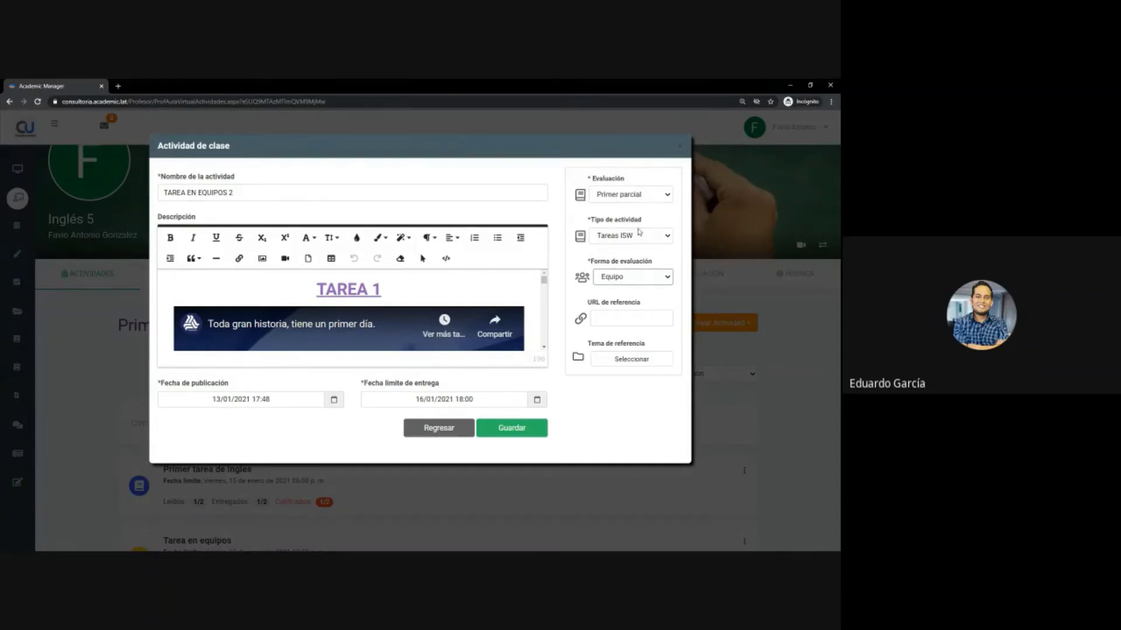
click(514, 430)
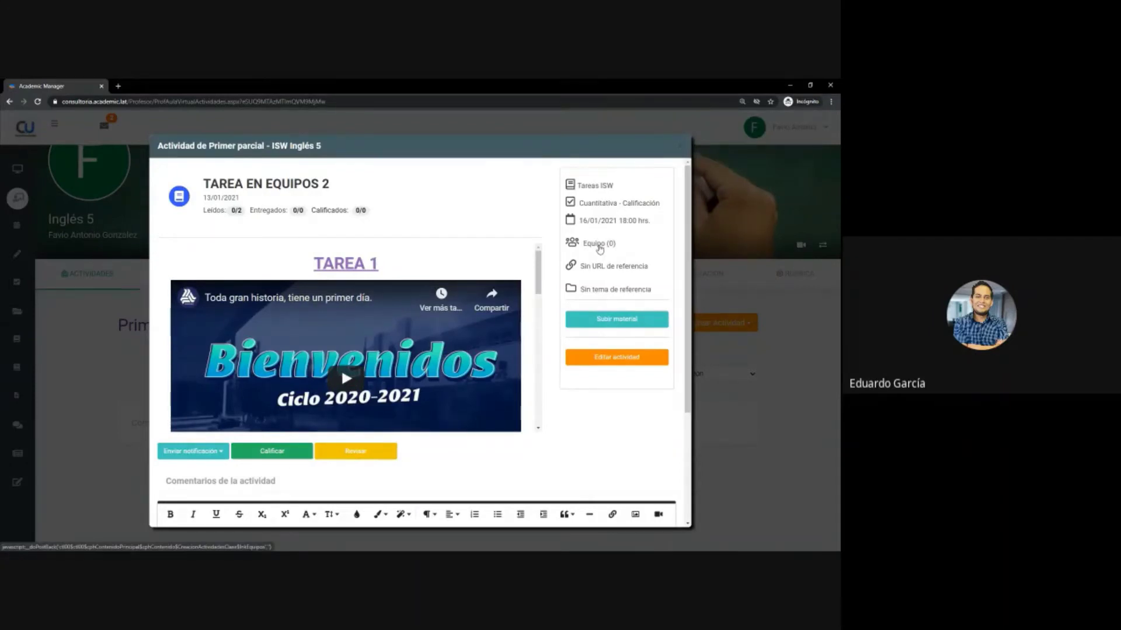
click(599, 247)
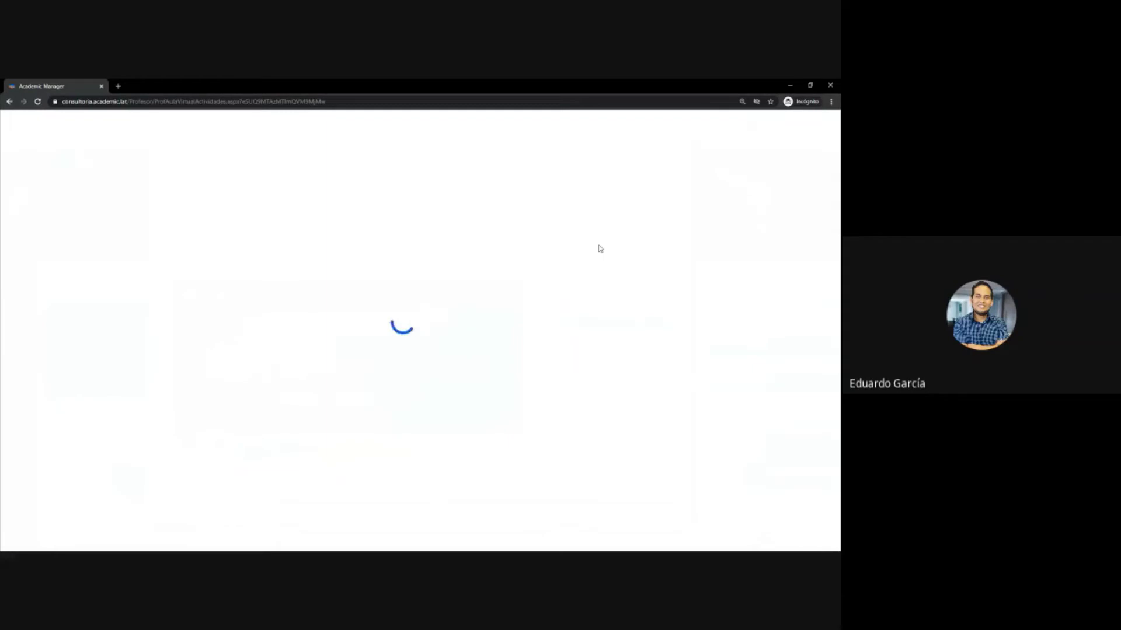
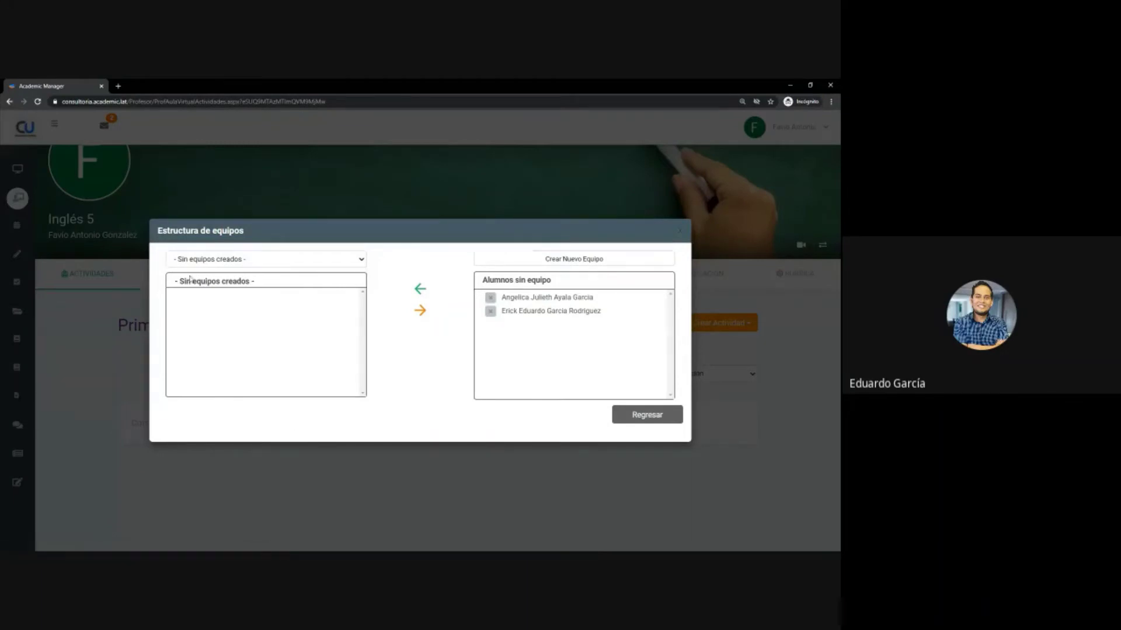
- Add the team Rosa in Estructura de equipos and begin another new team
click(580, 261)
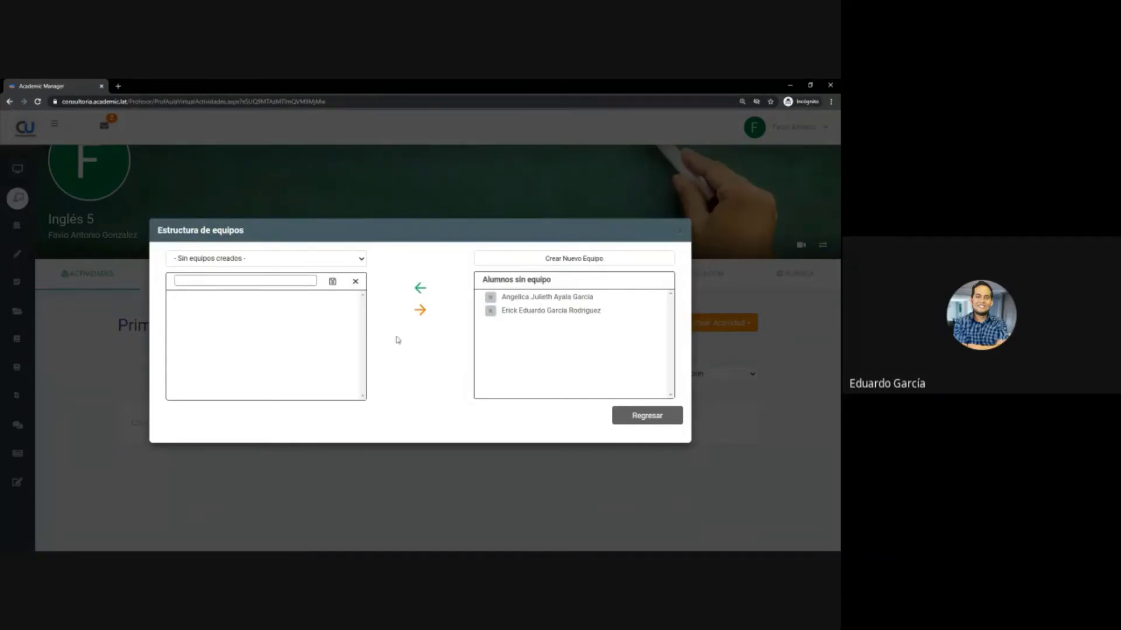
click(333, 283)
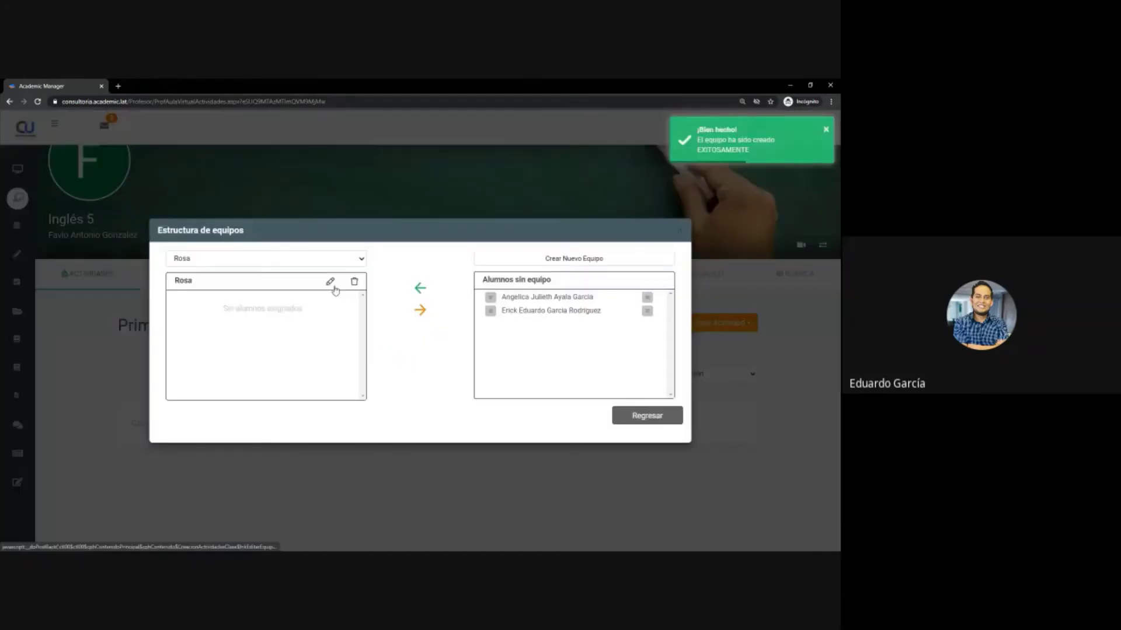
click(576, 259)
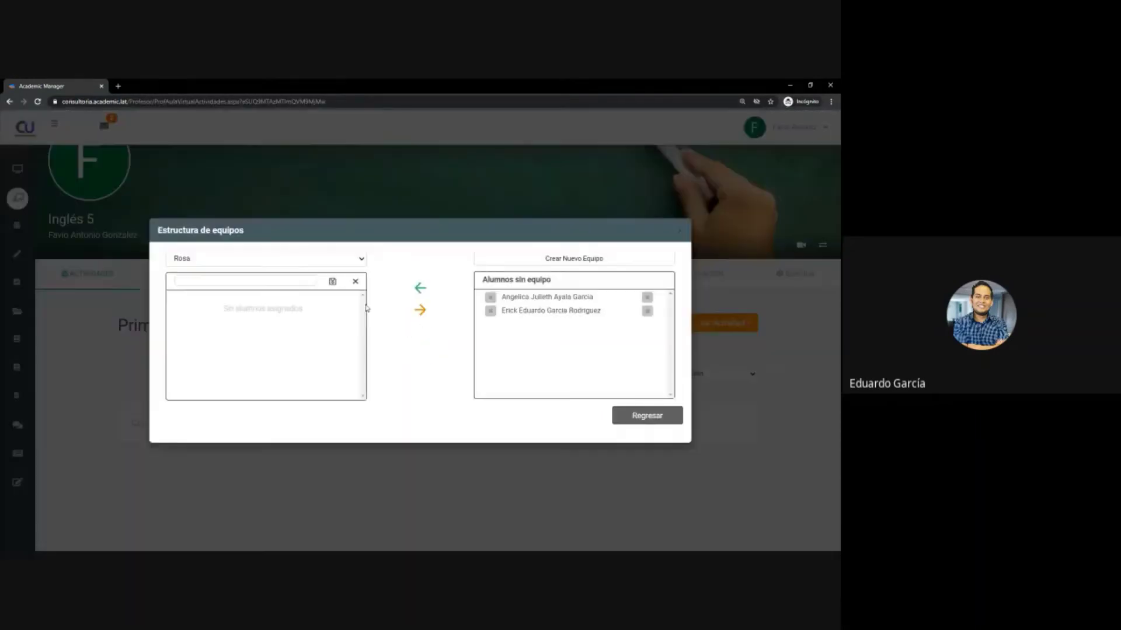
- Save team Verde, assign one student to Rosa as representative, then switch to Verde
click(275, 282)
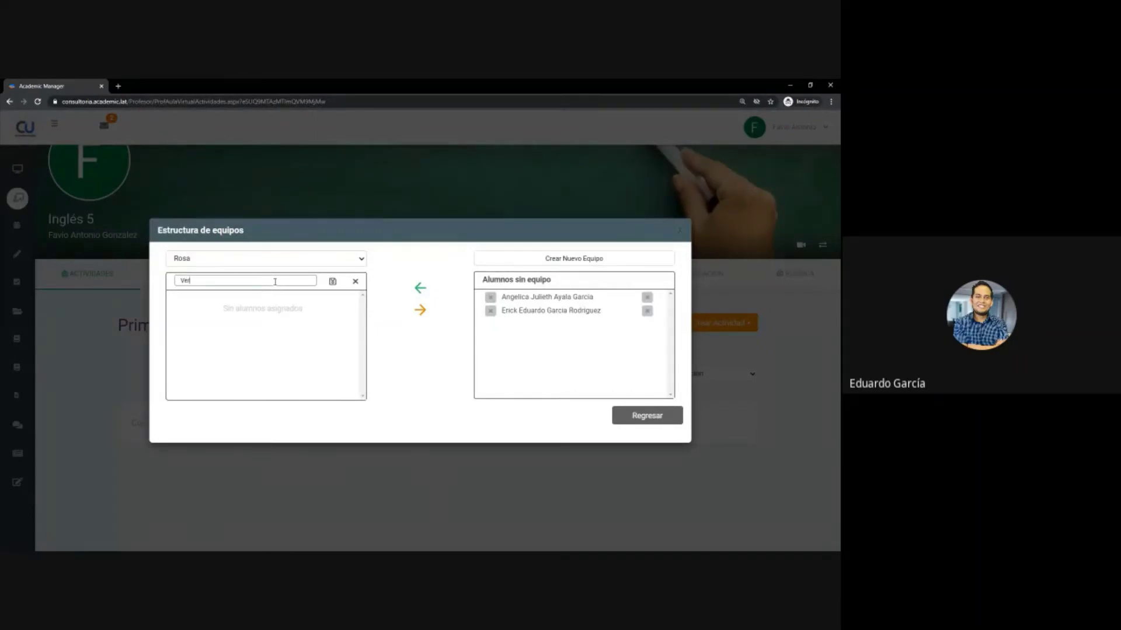
click(333, 282)
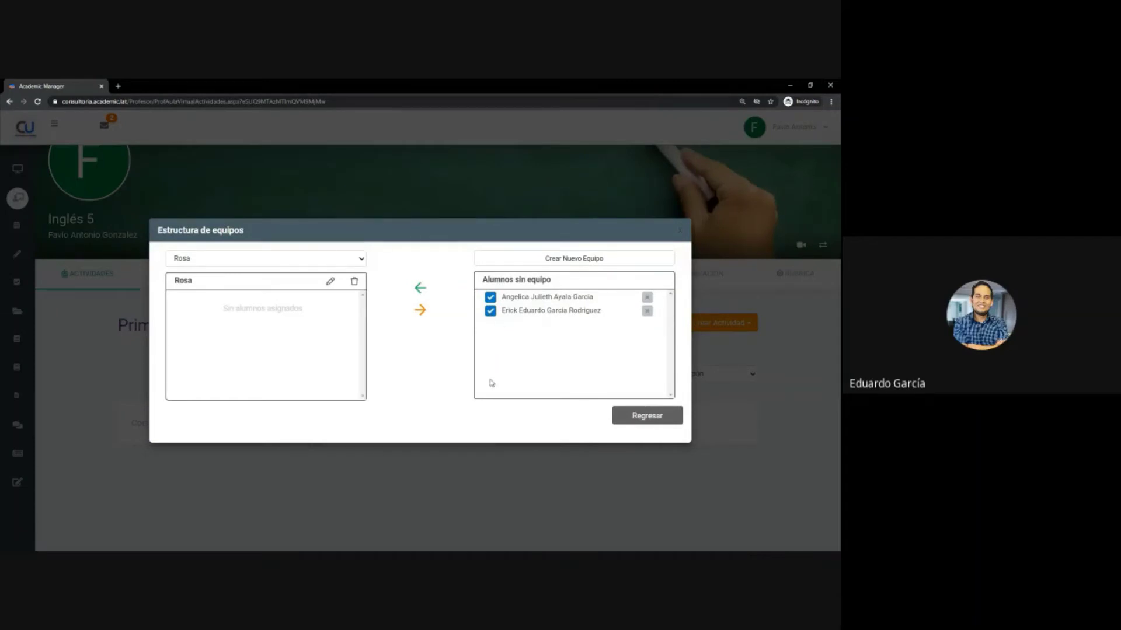
click(490, 298)
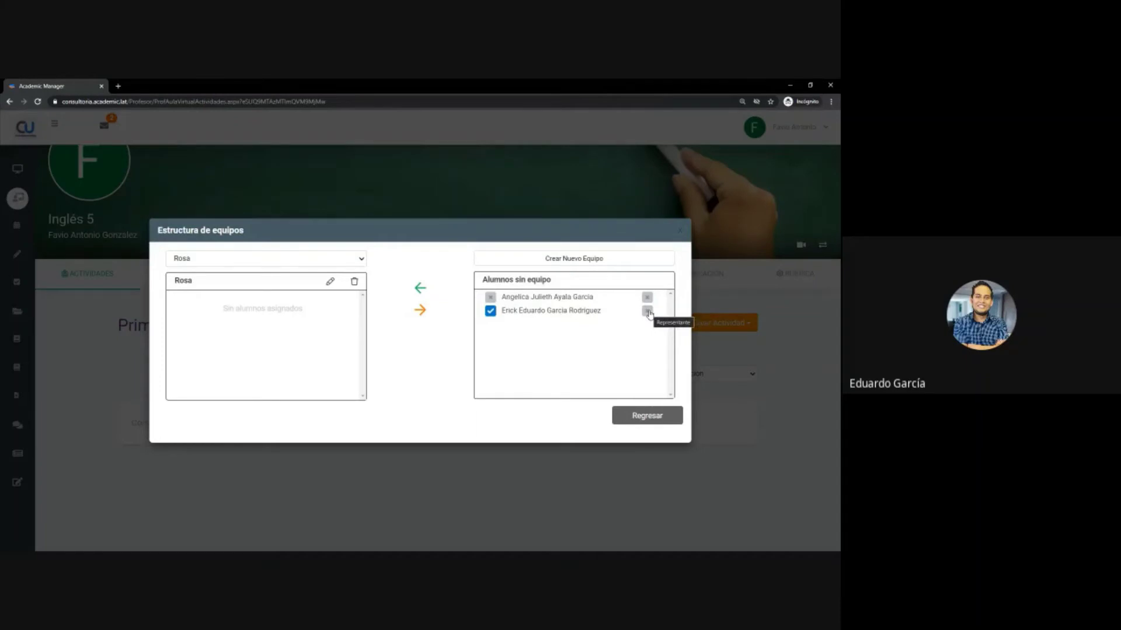
click(648, 313)
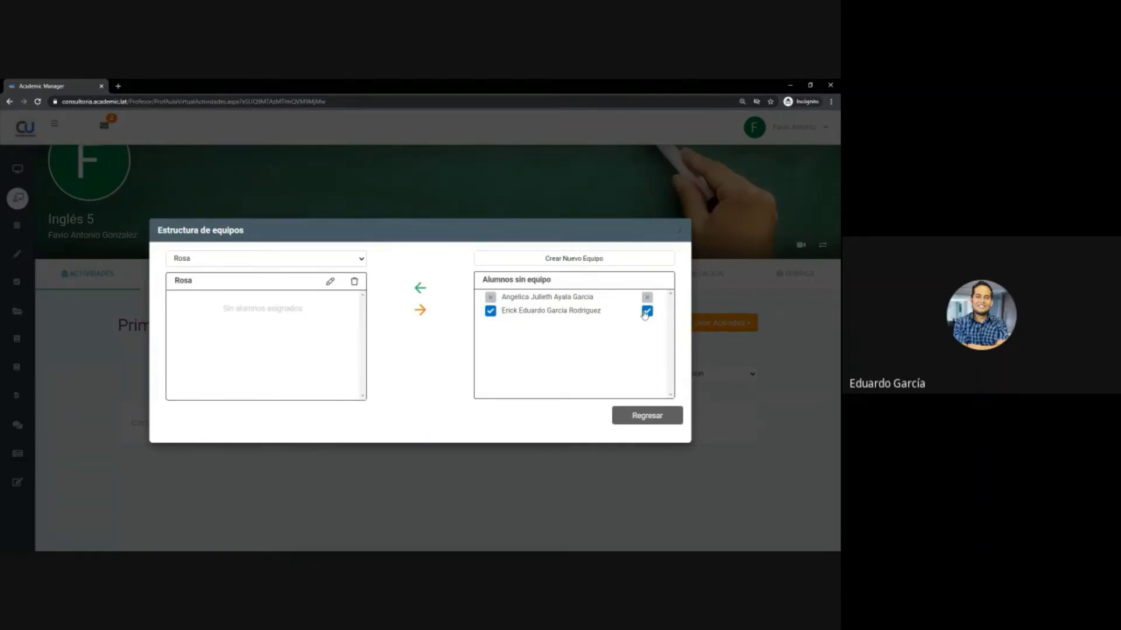
click(420, 288)
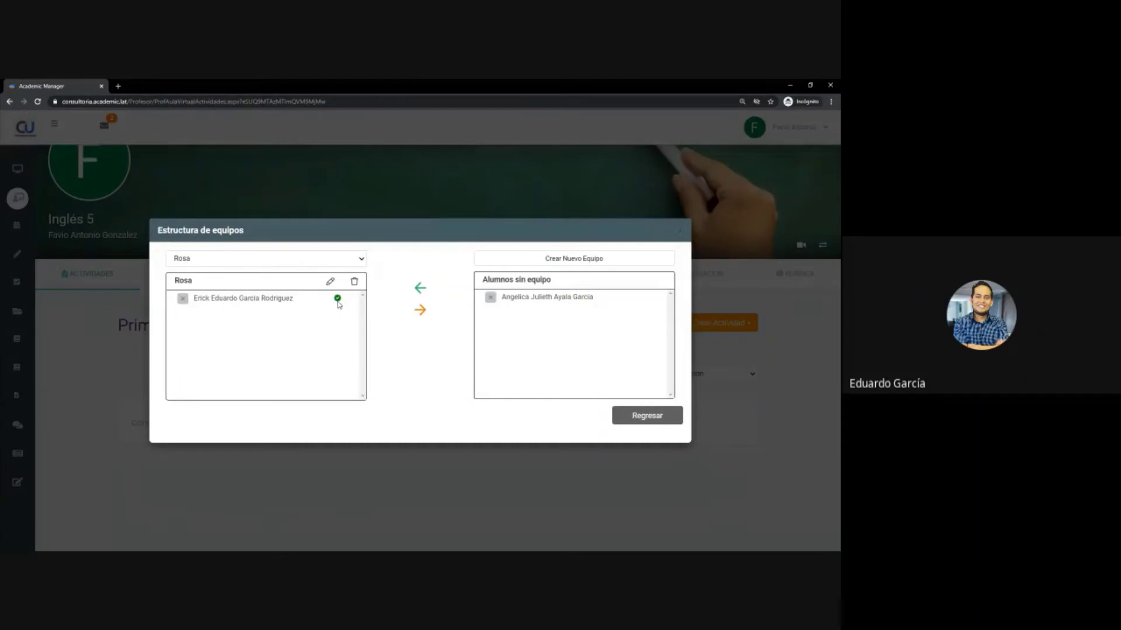
click(324, 262)
click(311, 280)
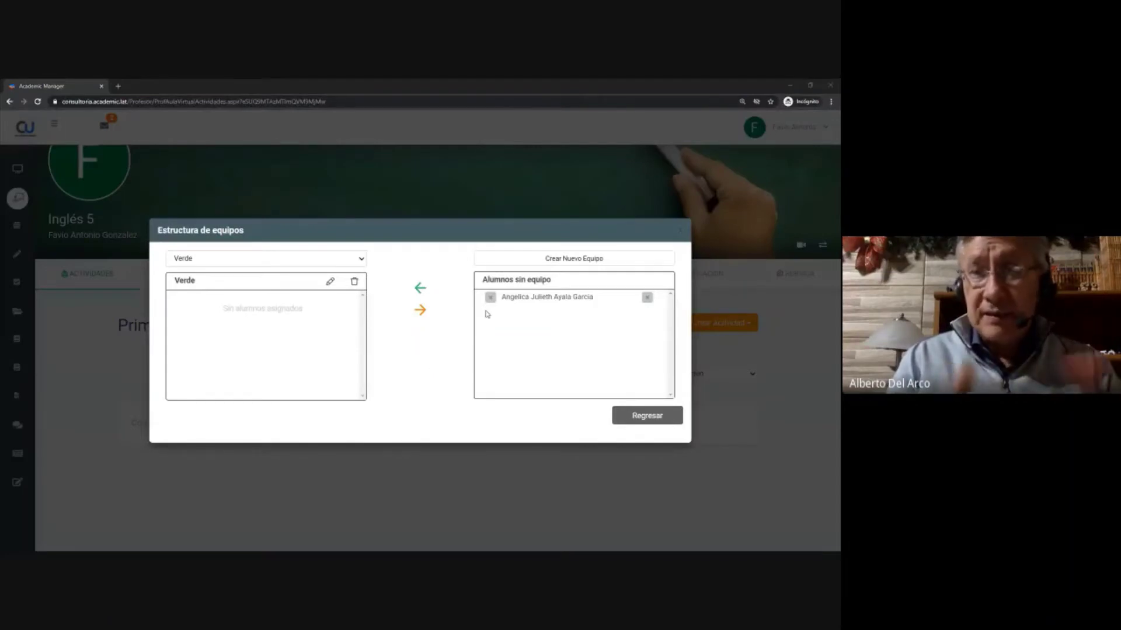
- Move the last unassigned student into team Verde and leave the team structure
click(508, 306)
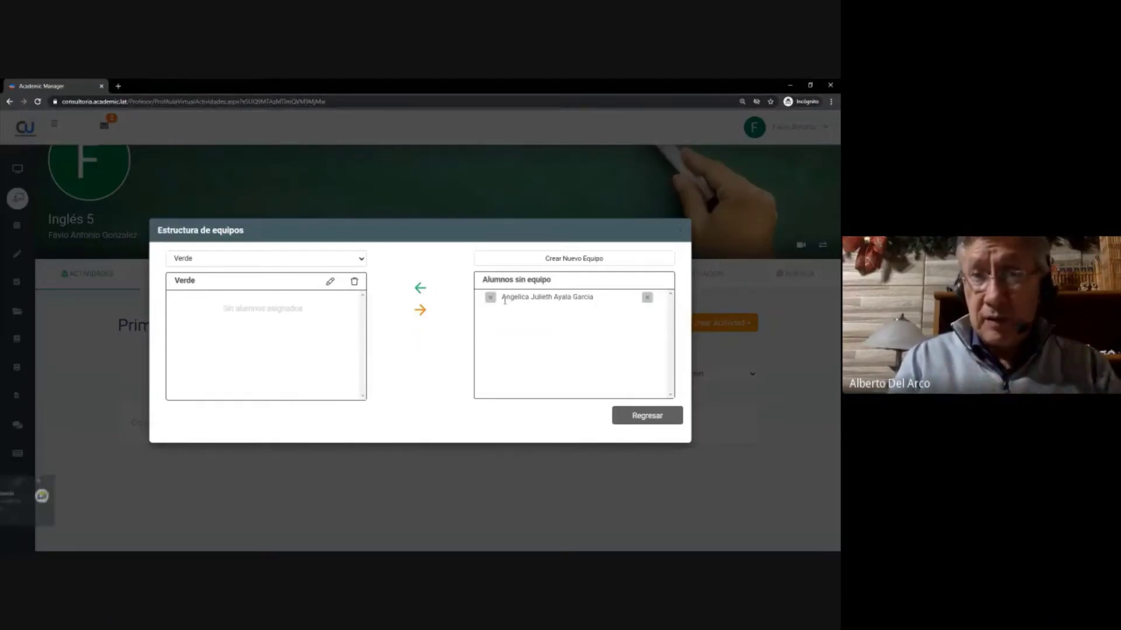
click(490, 298)
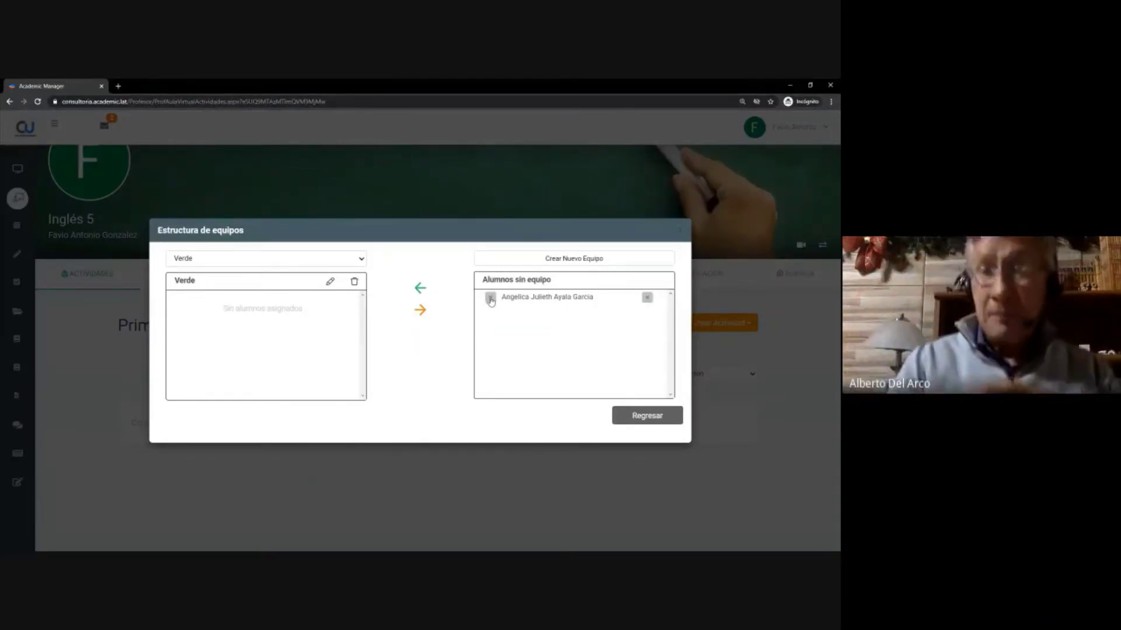
click(420, 288)
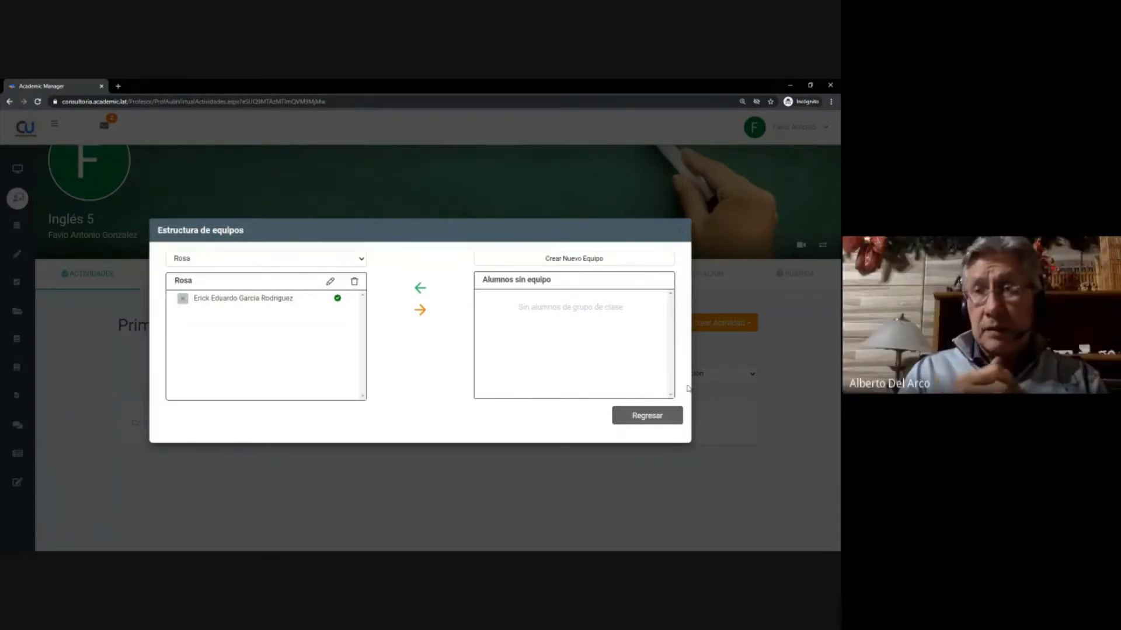
click(633, 419)
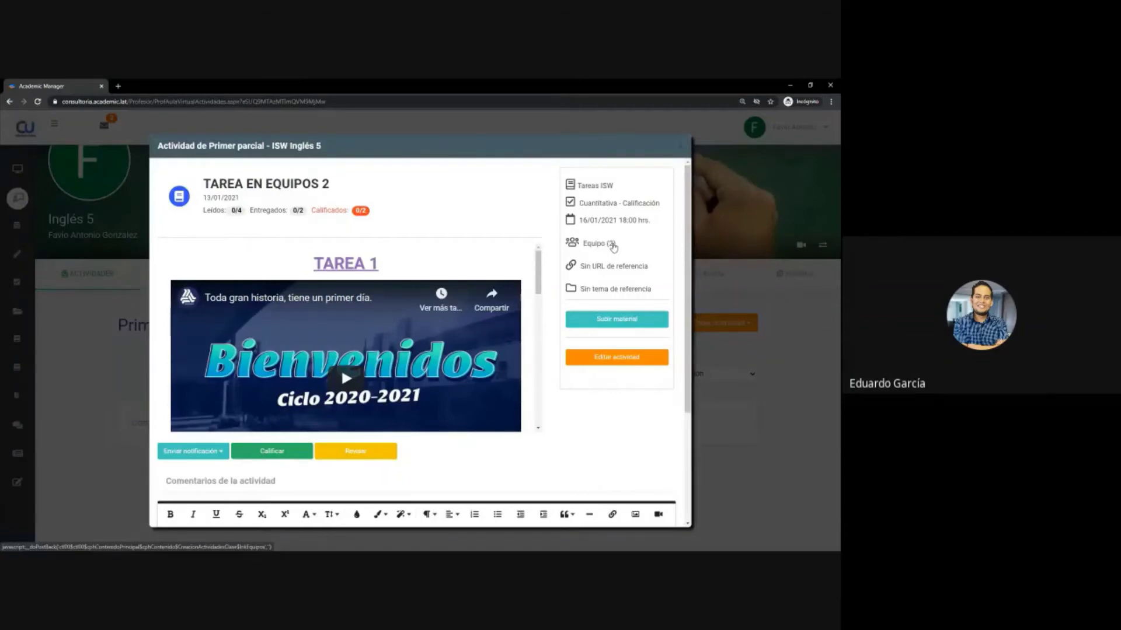
- Check the activity's two assigned teams and open its review page in a new tab
click(613, 247)
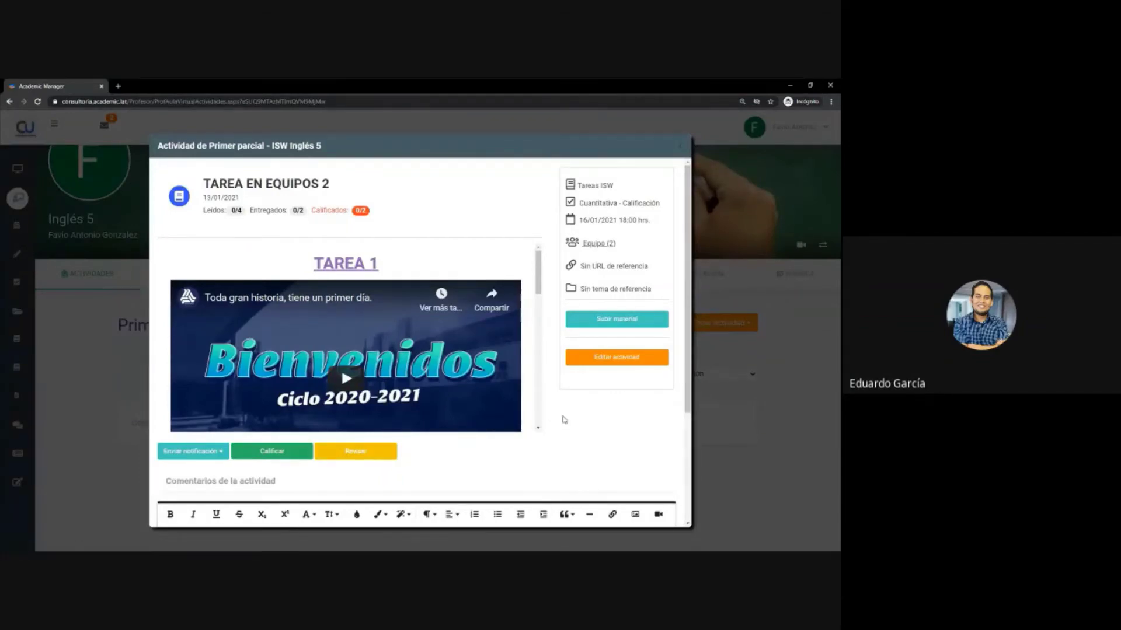
scroll(564, 419, down, 3)
scroll(565, 408, up, 3)
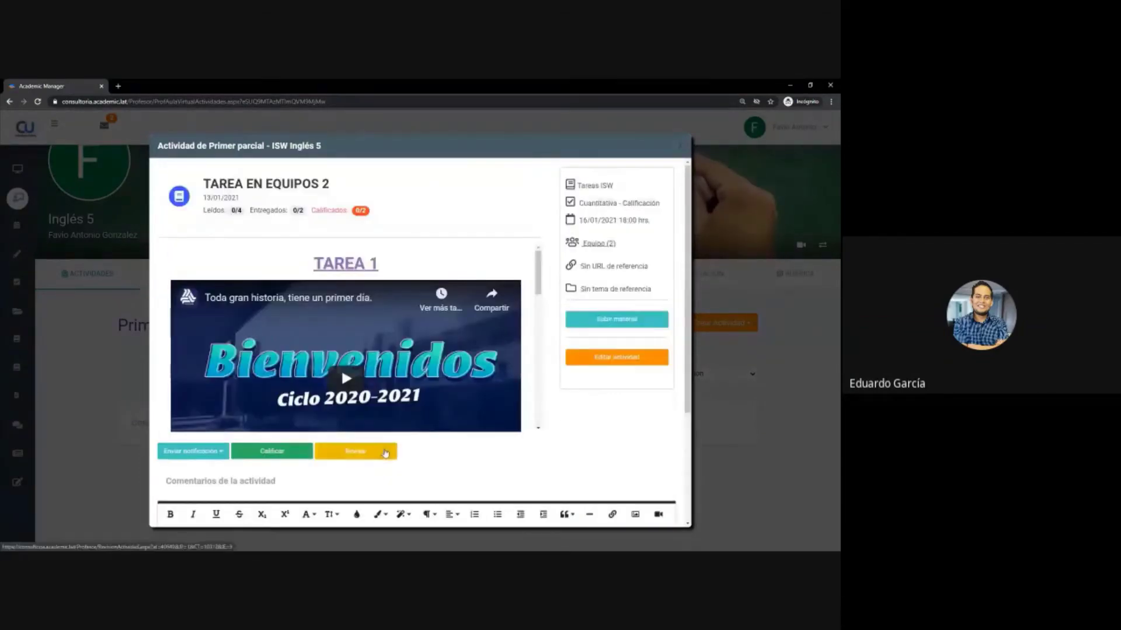
click(354, 455)
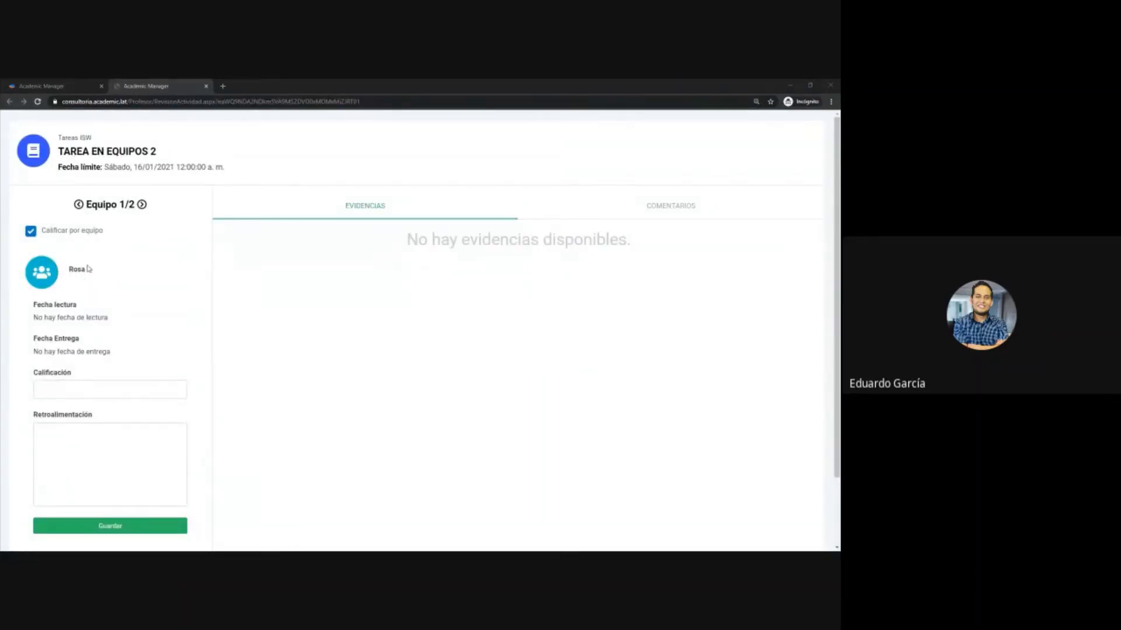
- Inspect team Rosa's grade and feedback fields, toggling team grading off and back on
click(91, 388)
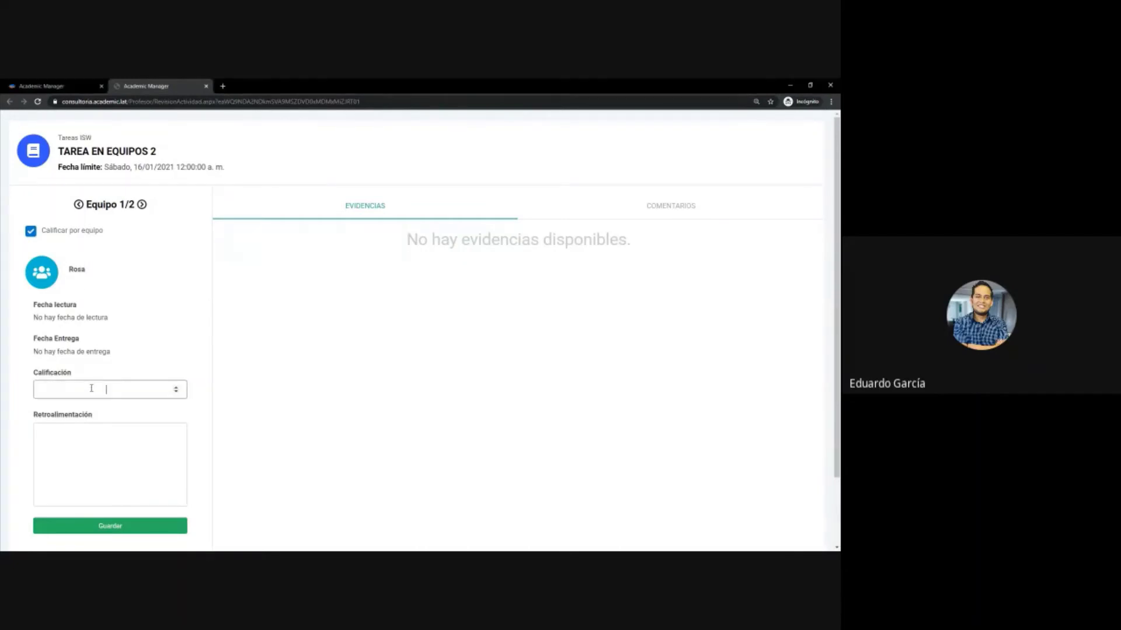
click(111, 449)
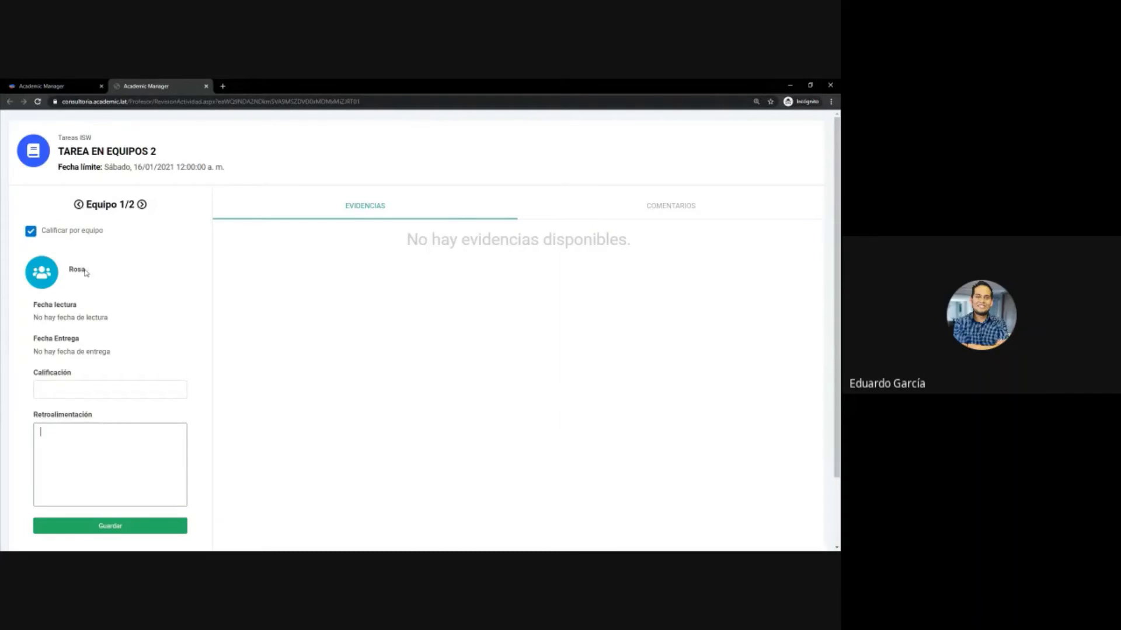
click(31, 232)
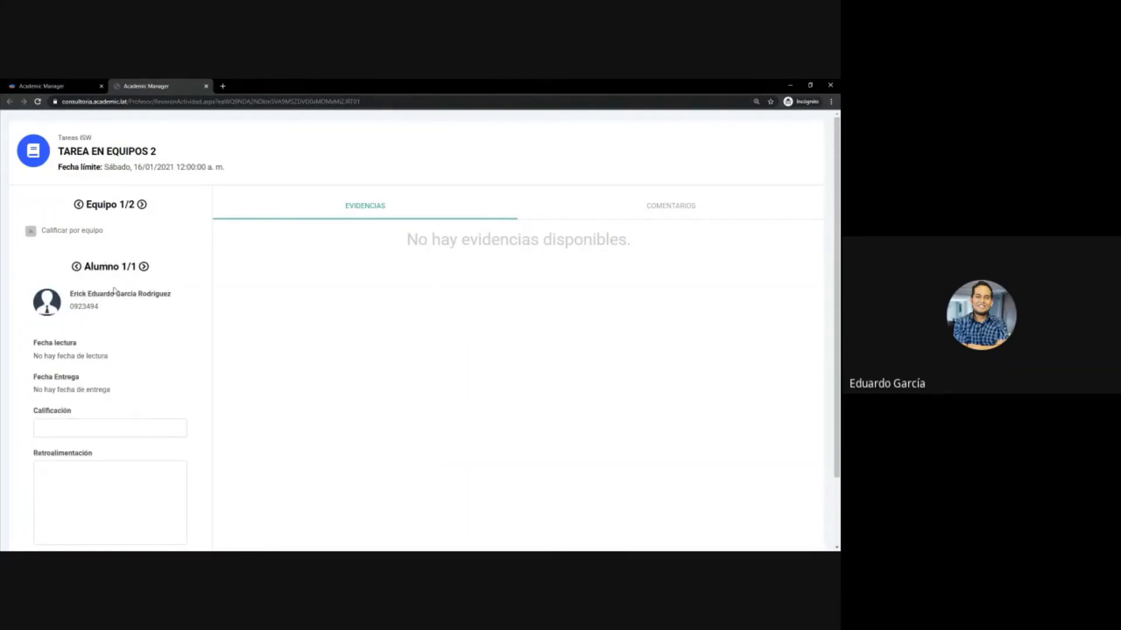
click(102, 477)
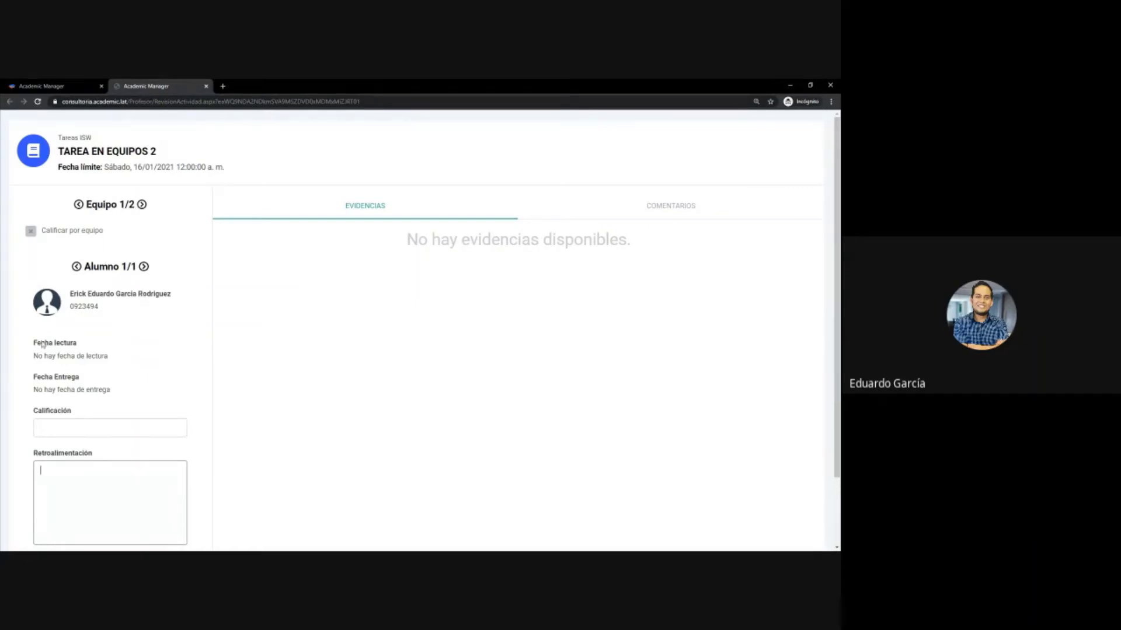
click(31, 231)
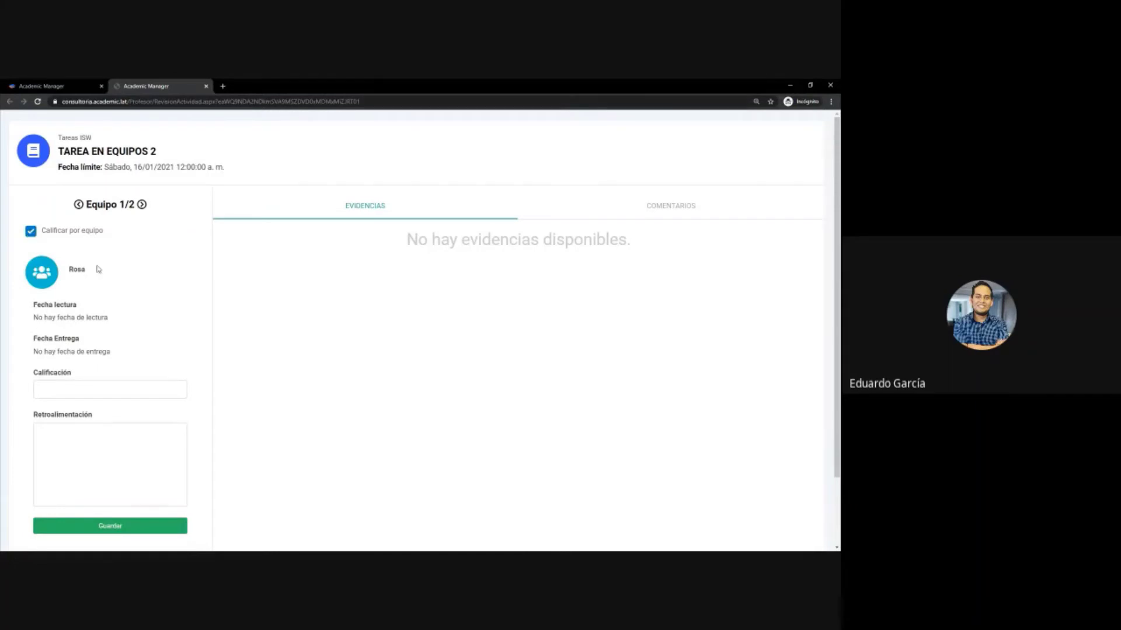
- Move to team Verde, view its comments, and close the review tab
click(142, 205)
click(552, 216)
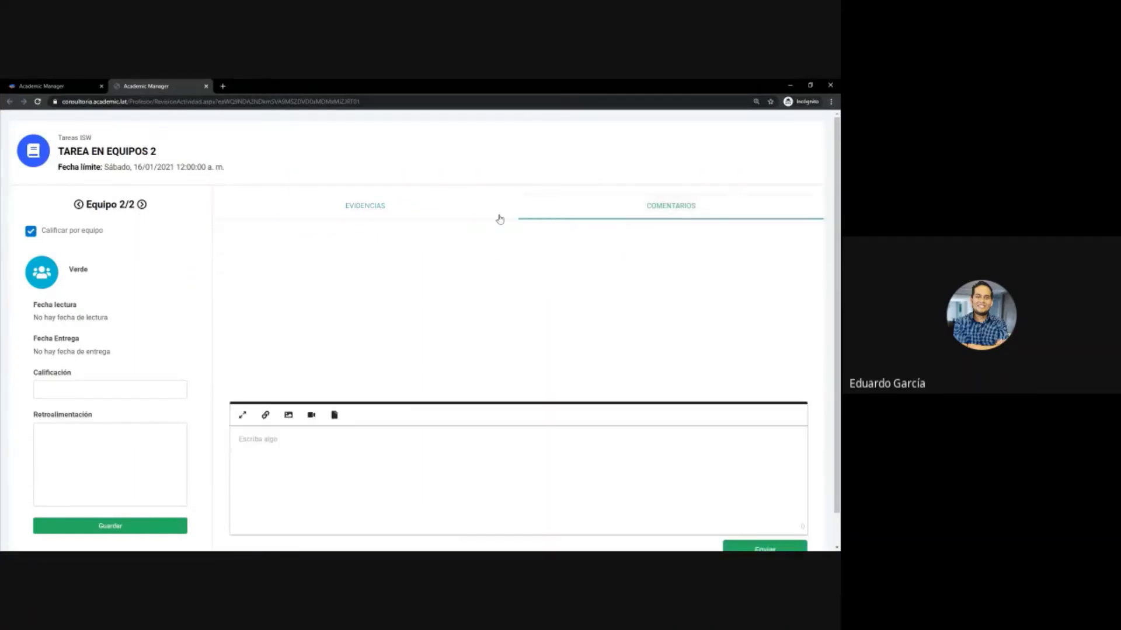
click(500, 215)
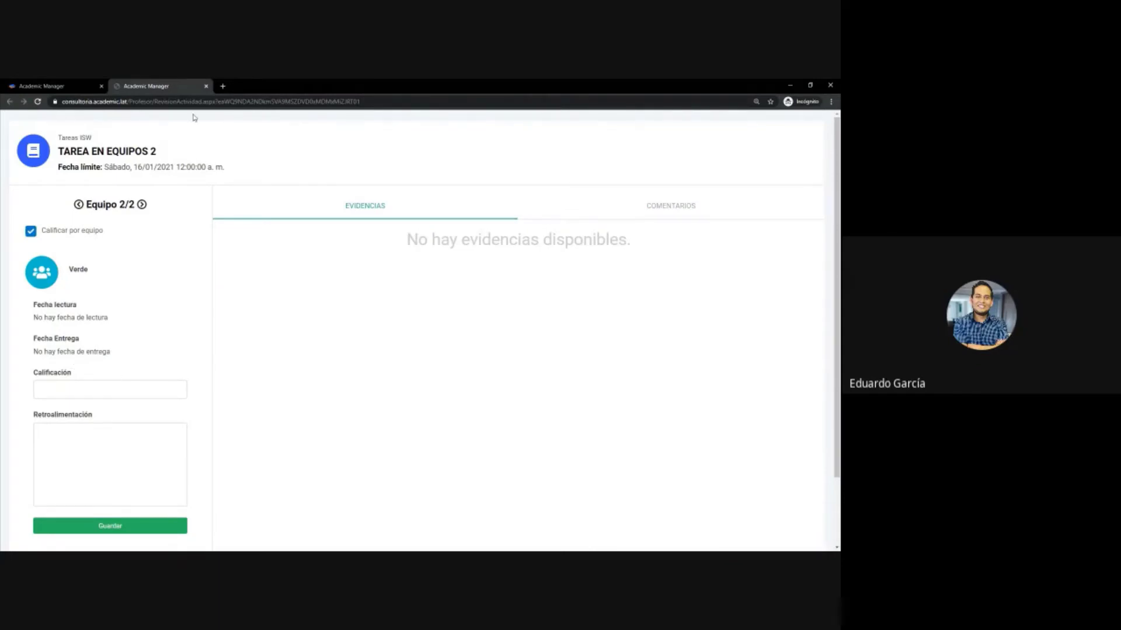
click(206, 86)
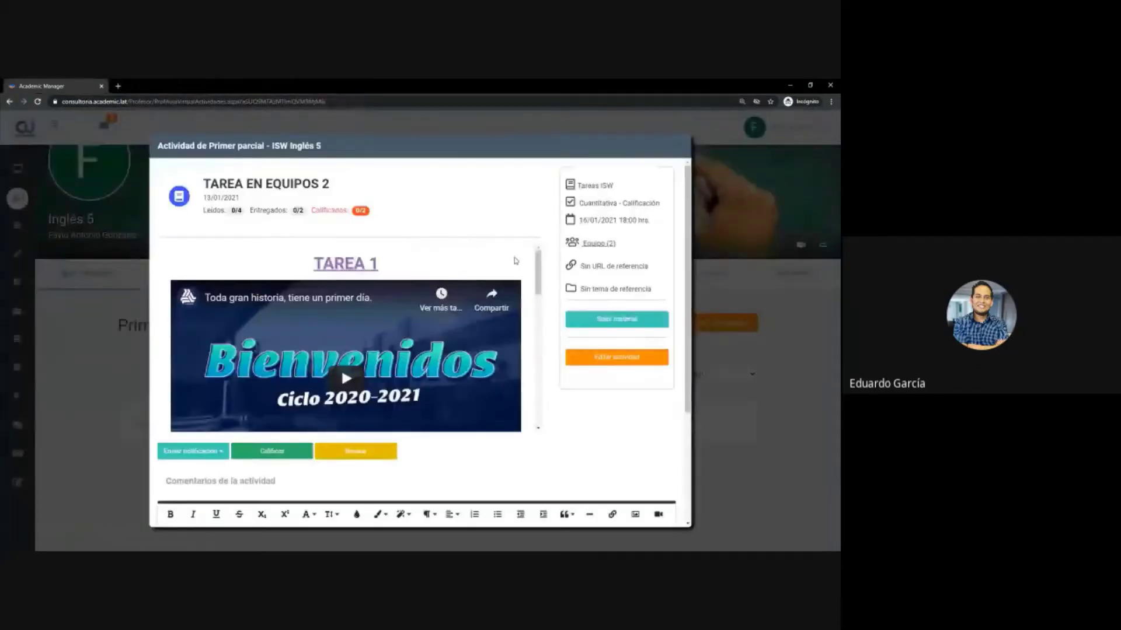
scroll(347, 379, down, 4)
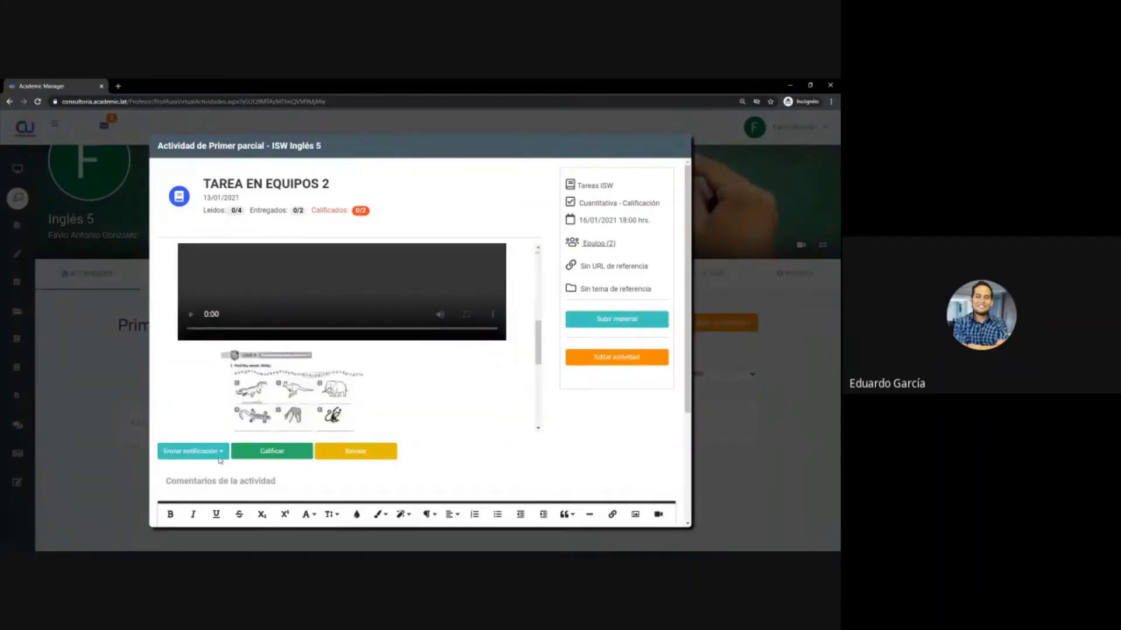
scroll(254, 498, down, 3)
scroll(258, 494, up, 3)
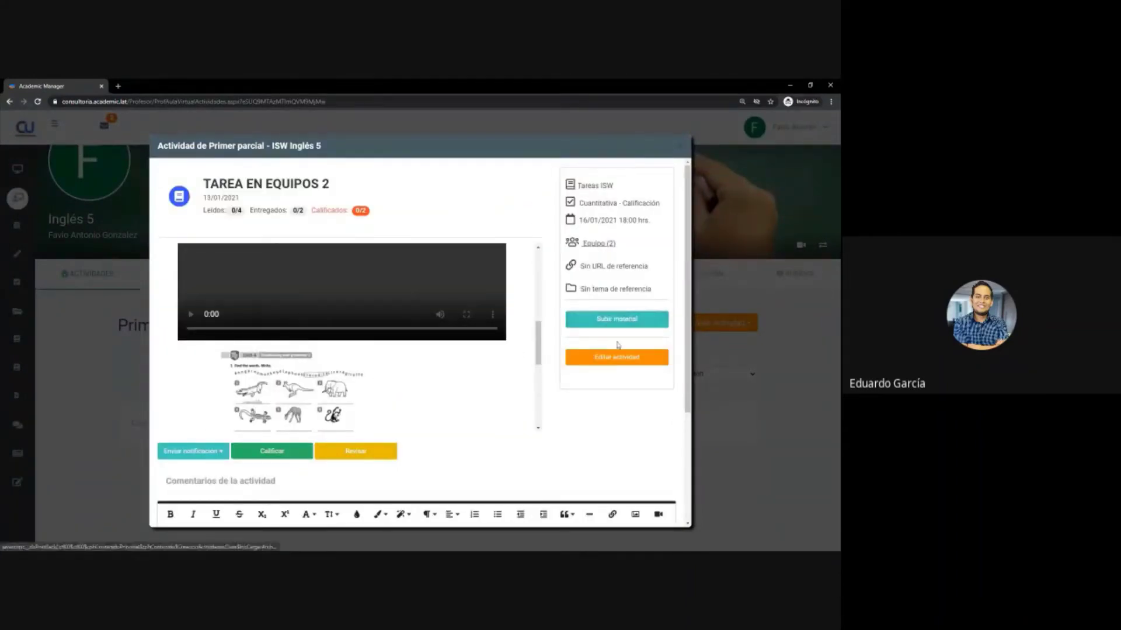
click(623, 362)
scroll(458, 369, up, 2)
scroll(458, 368, down, 5)
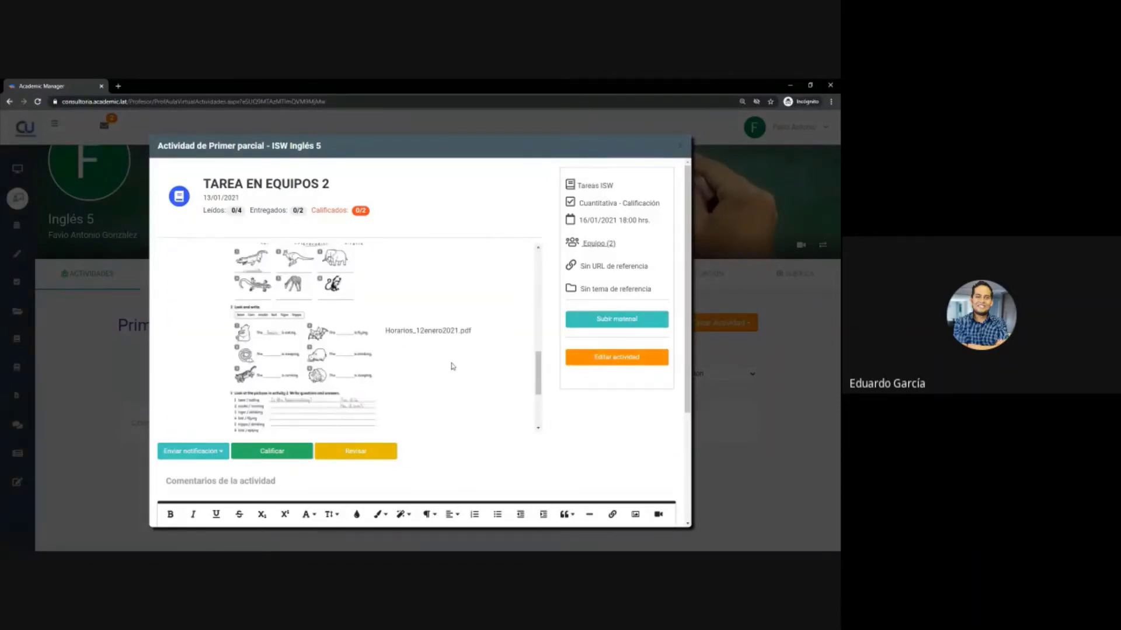
scroll(449, 366, up, 5)
scroll(448, 366, up, 2)
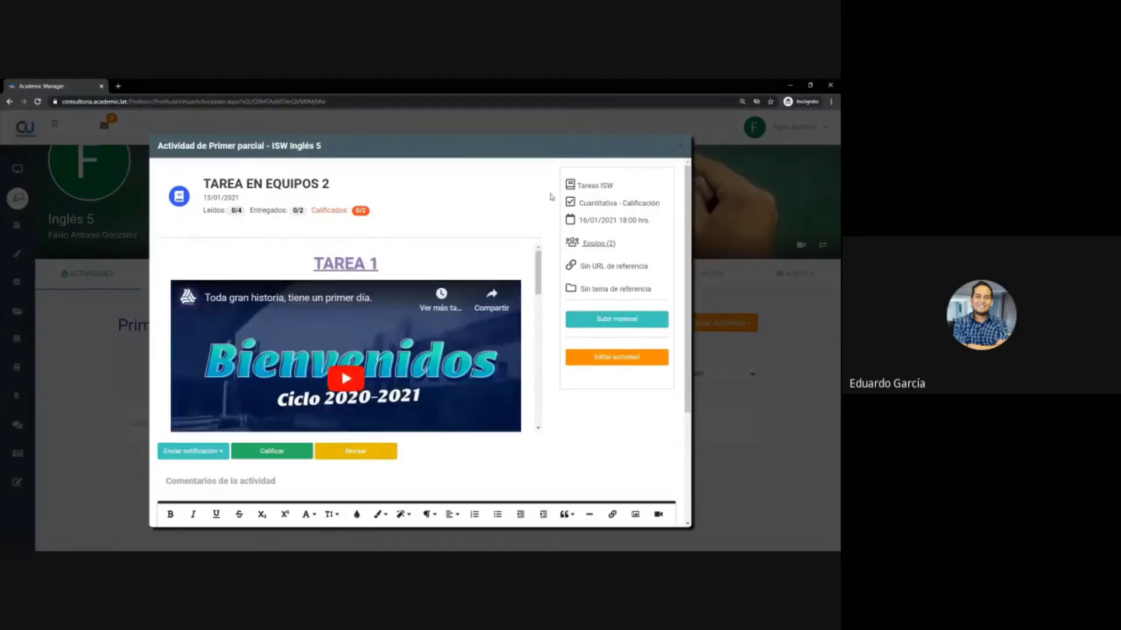
click(677, 146)
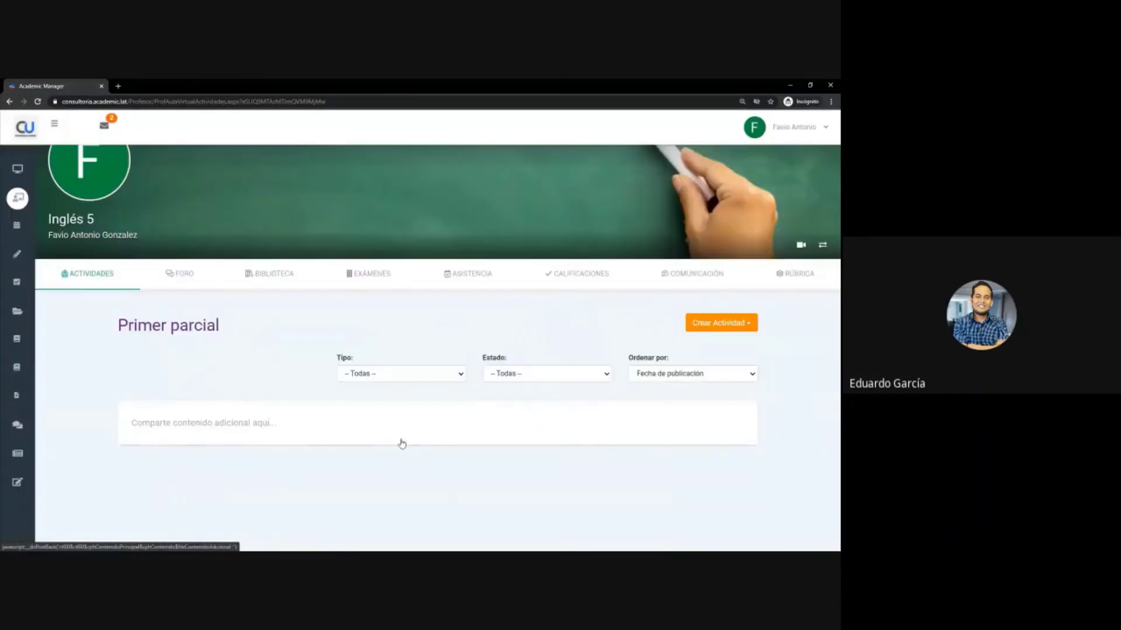
scroll(103, 309, down, 1)
scroll(104, 319, up, 2)
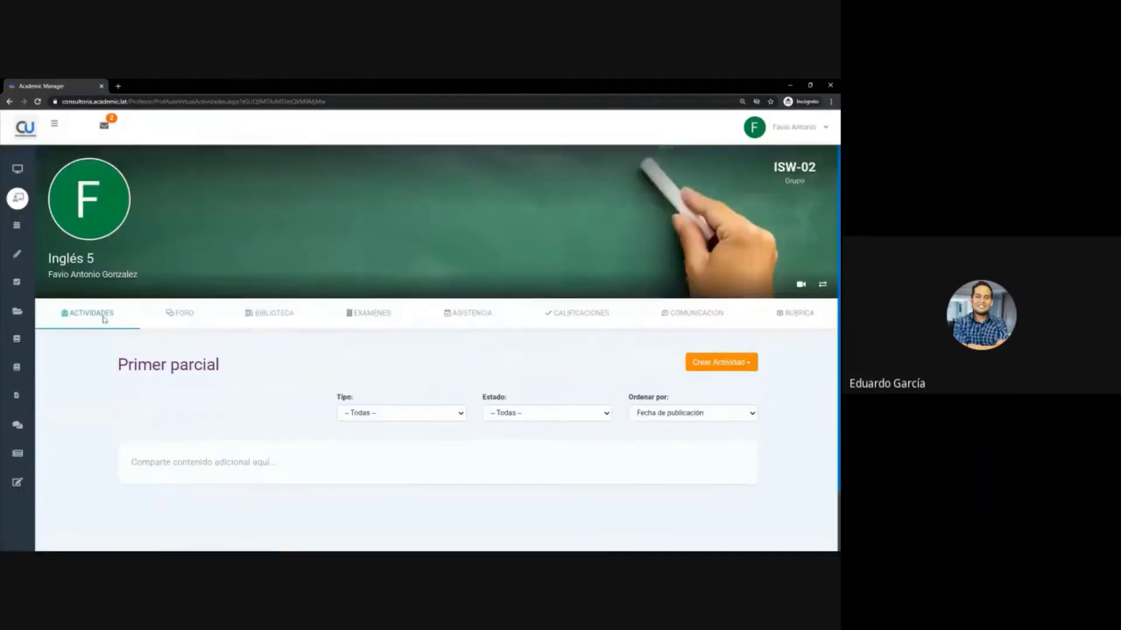
click(104, 319)
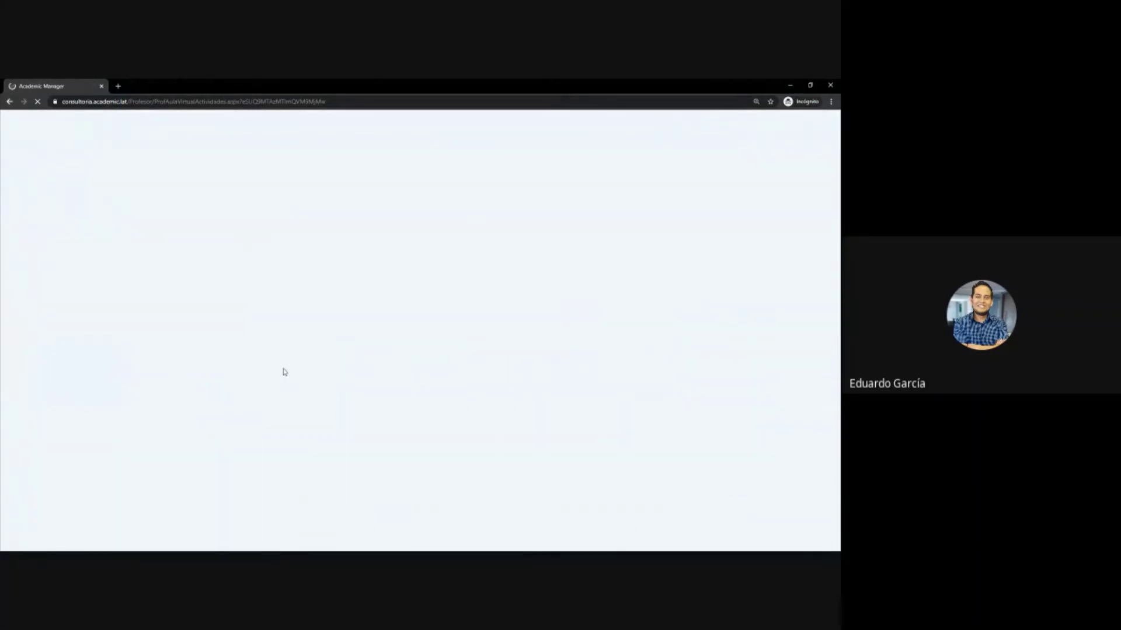
scroll(280, 377, down, 5)
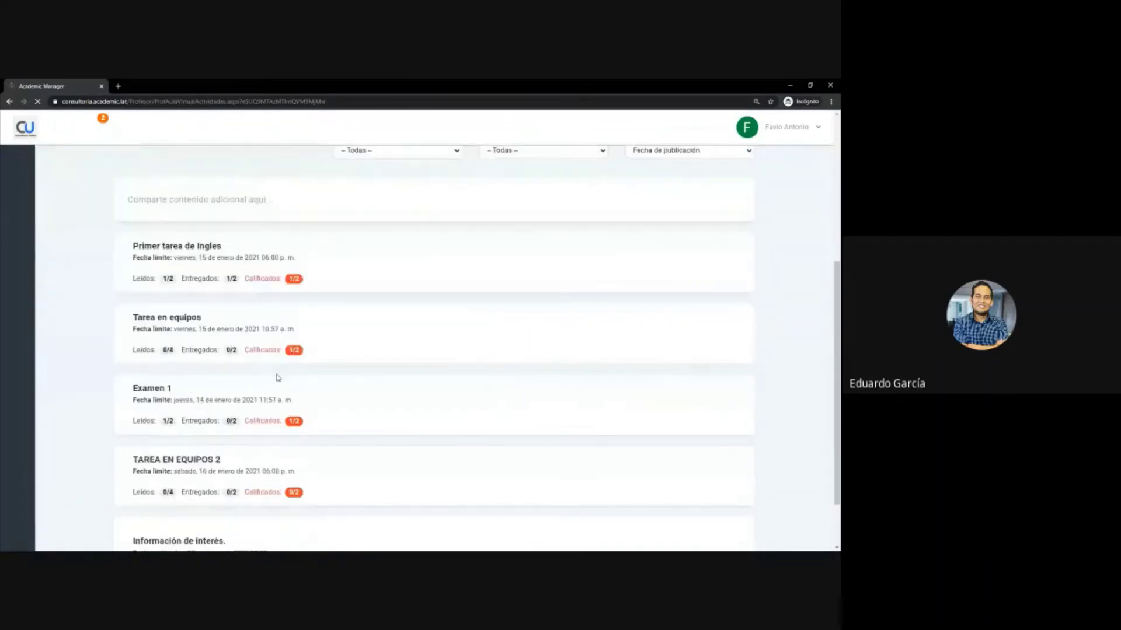
scroll(277, 373, down, 2)
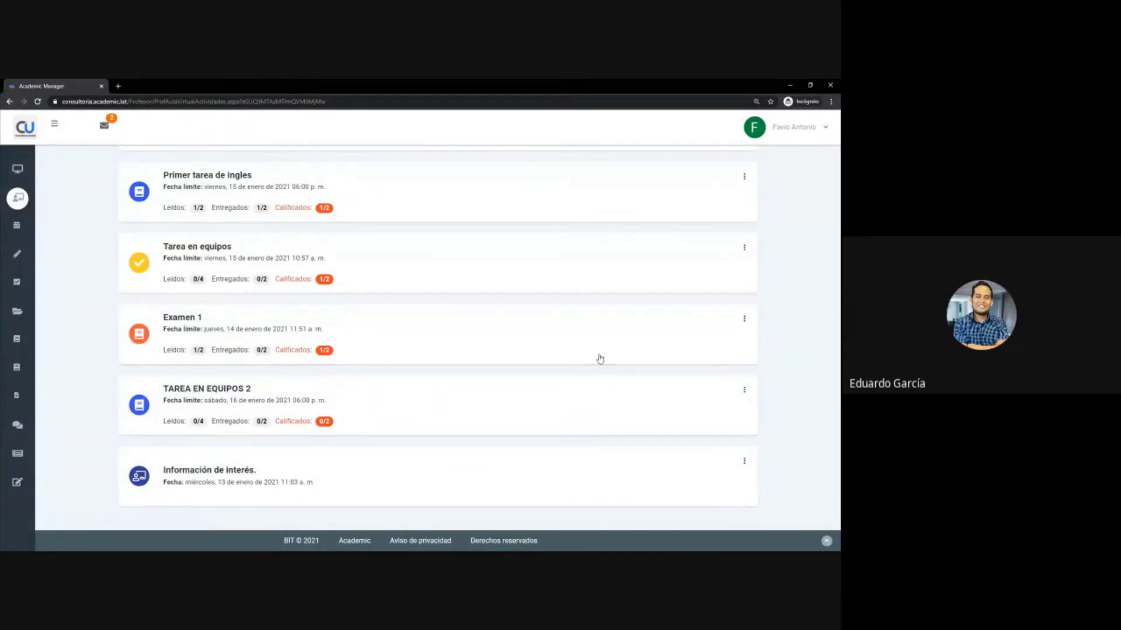
scroll(823, 369, up, 4)
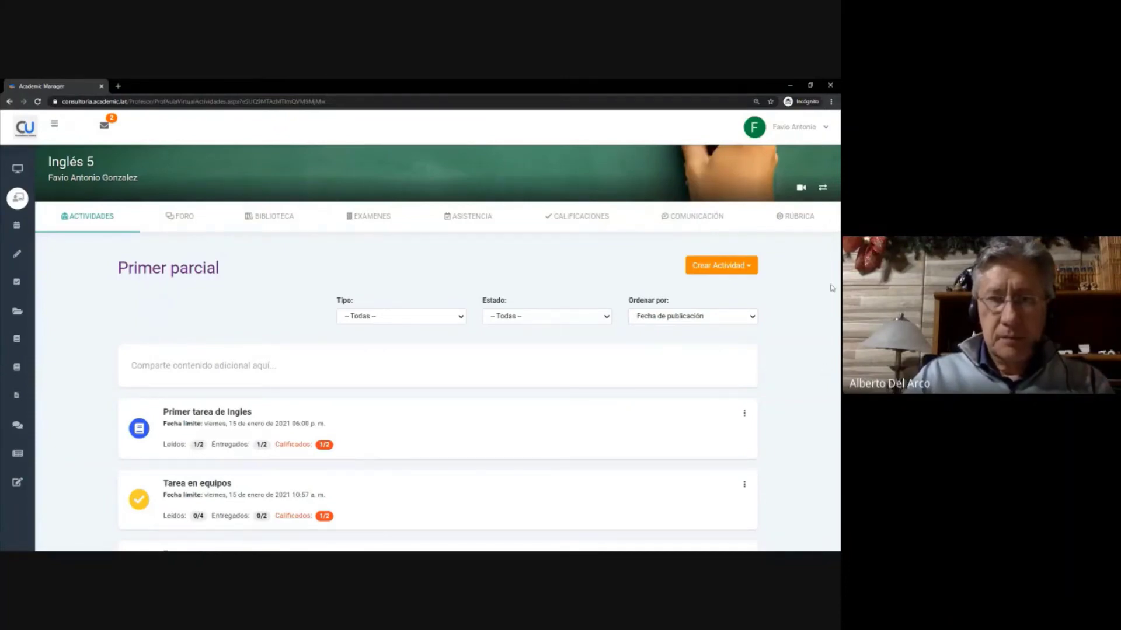
mouse_move(4, 425)
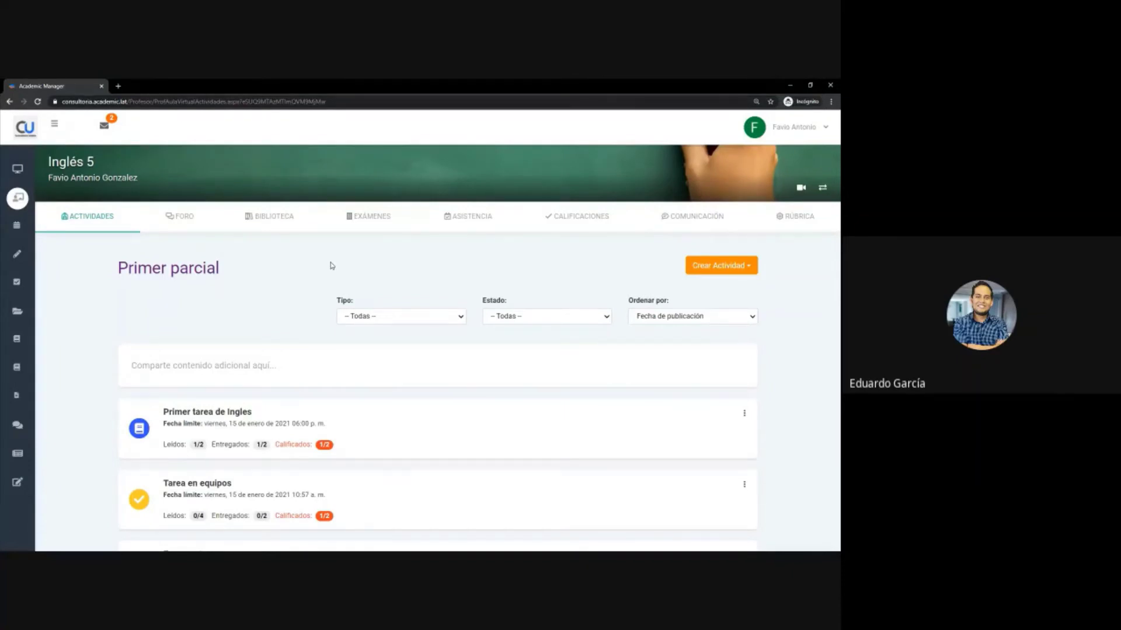
scroll(260, 310, down, 4)
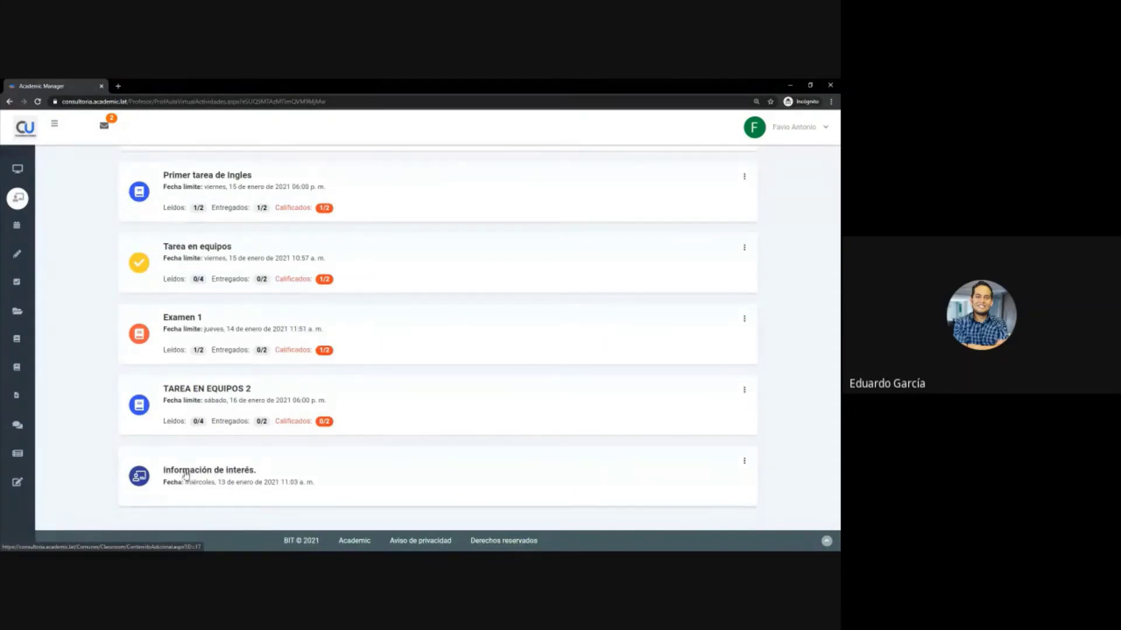
click(186, 474)
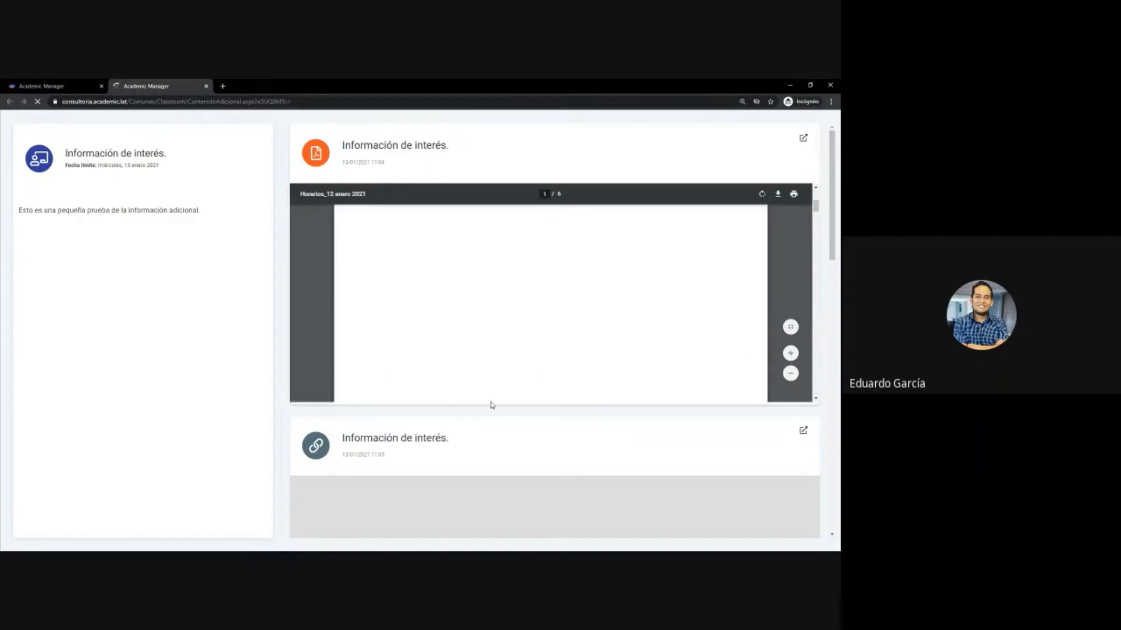
scroll(497, 403, down, 1)
scroll(505, 402, down, 2)
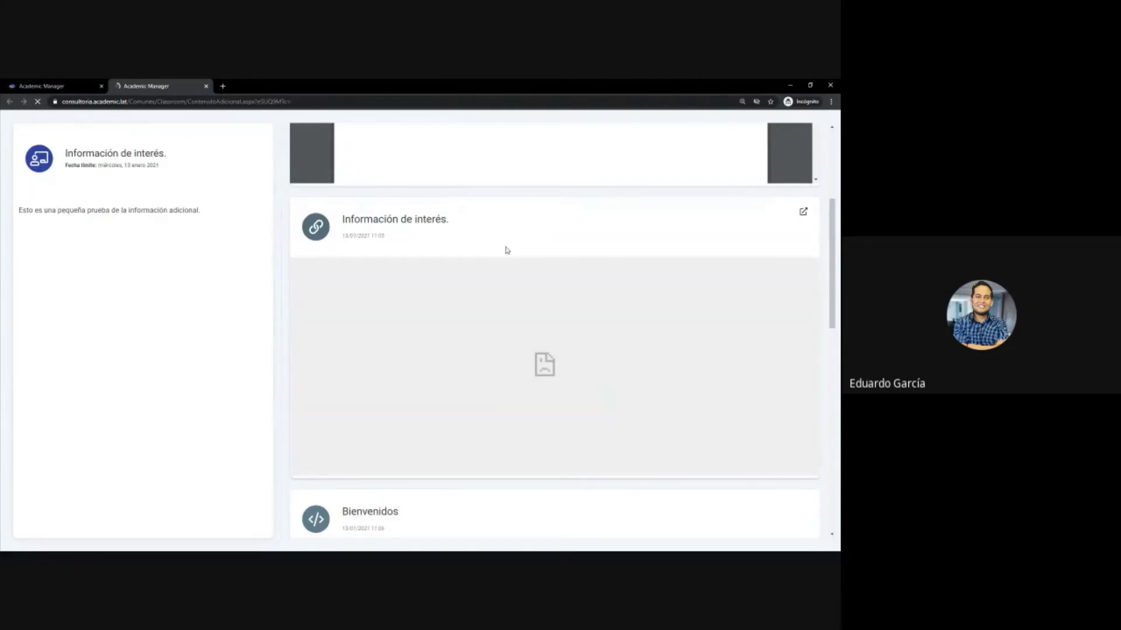
drag(500, 391, 616, 391)
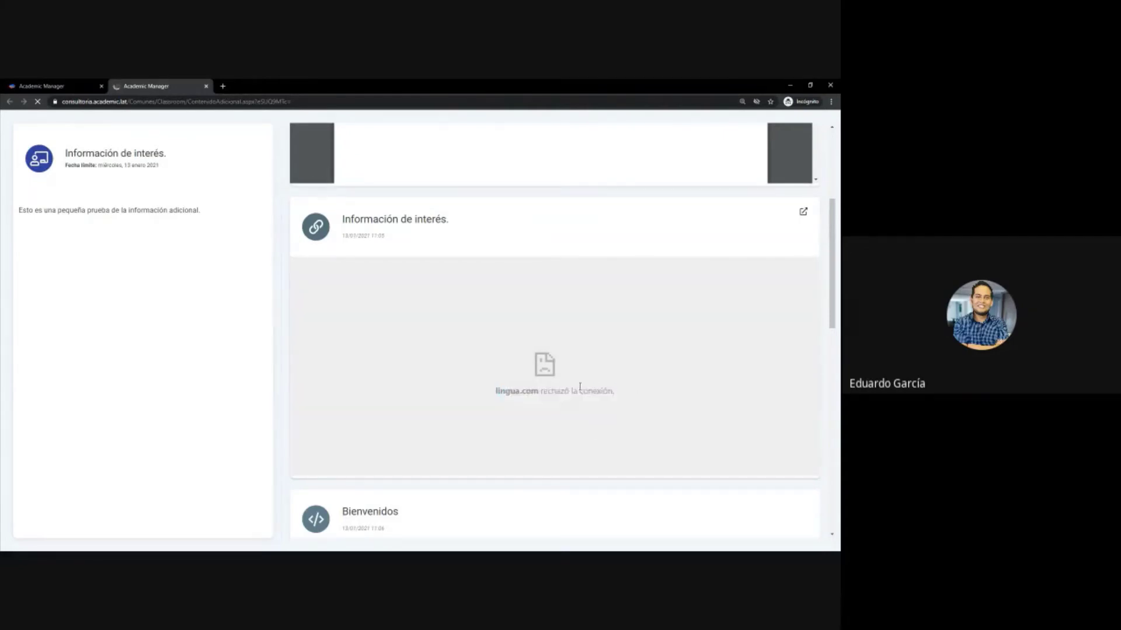
triple_click(555, 391)
double_click(554, 391)
scroll(575, 388, down, 1)
scroll(574, 388, down, 3)
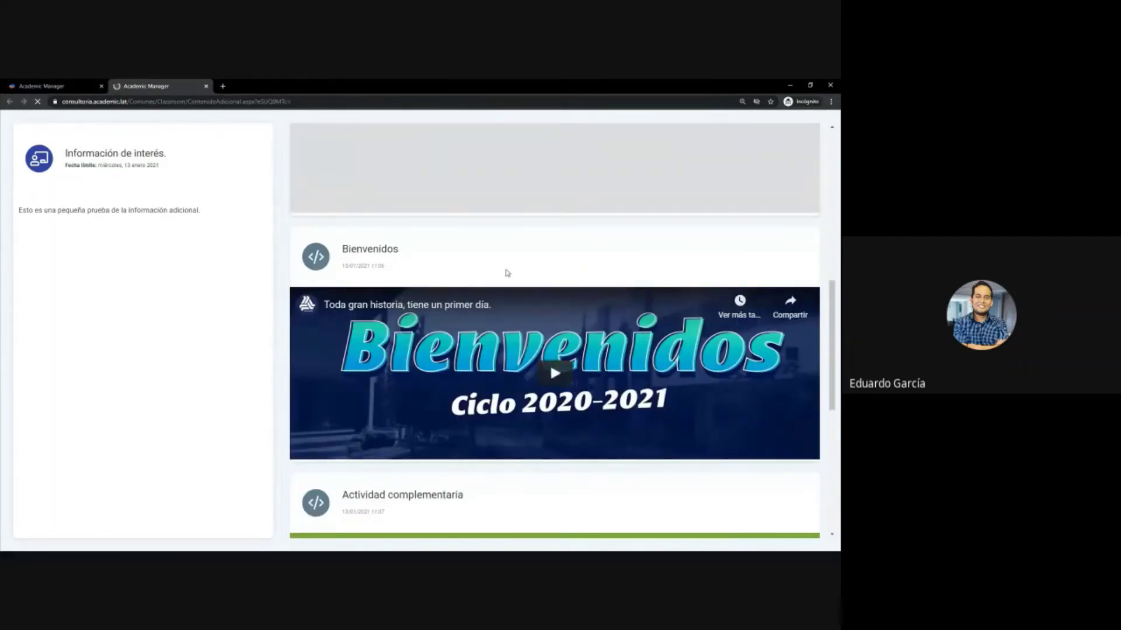
scroll(539, 396, down, 5)
scroll(539, 396, down, 1)
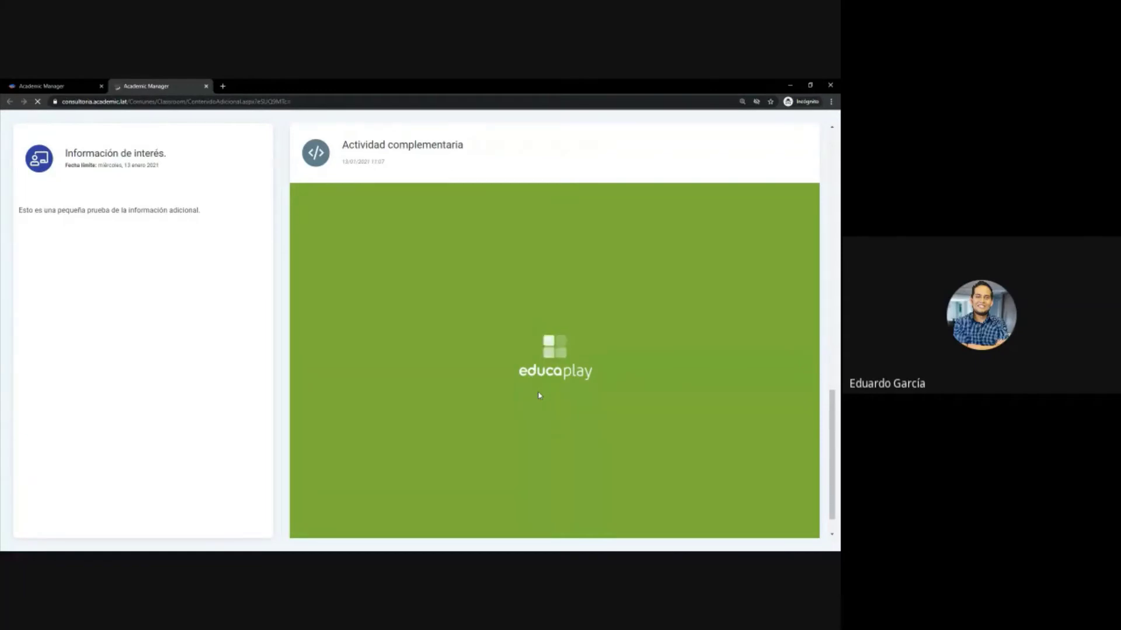
scroll(530, 377, down, 1)
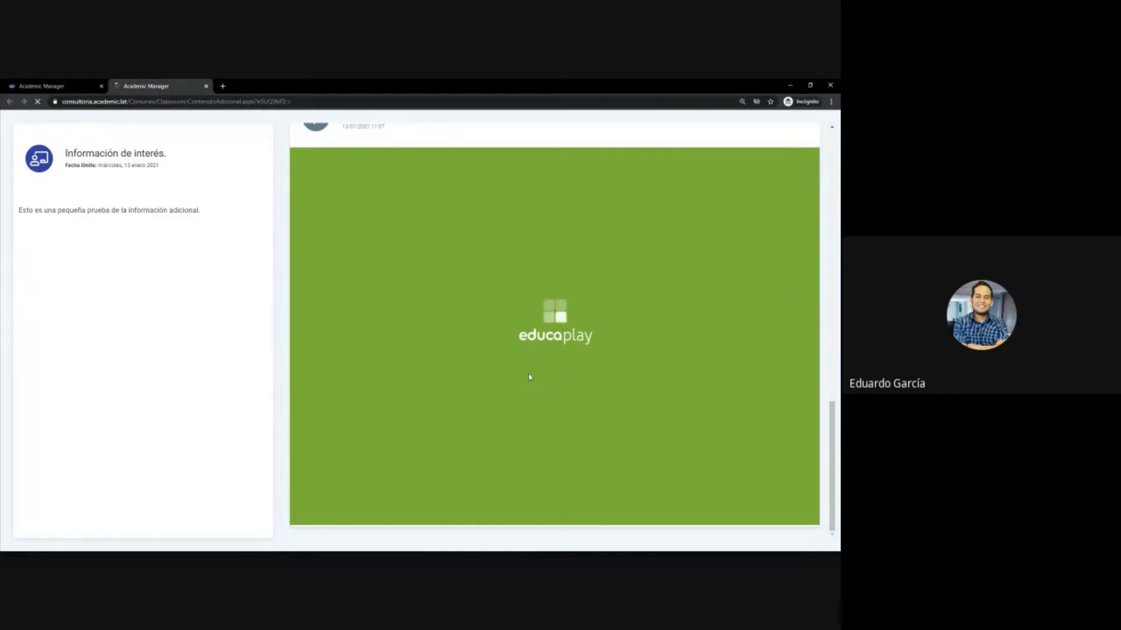
scroll(497, 365, up, 3)
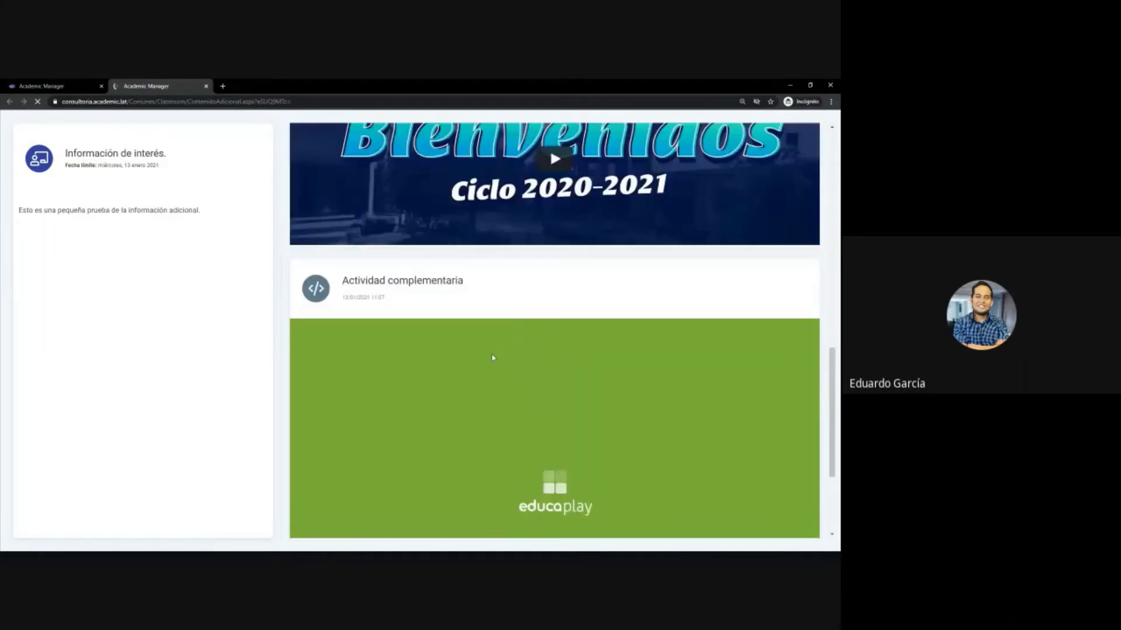
scroll(492, 358, up, 10)
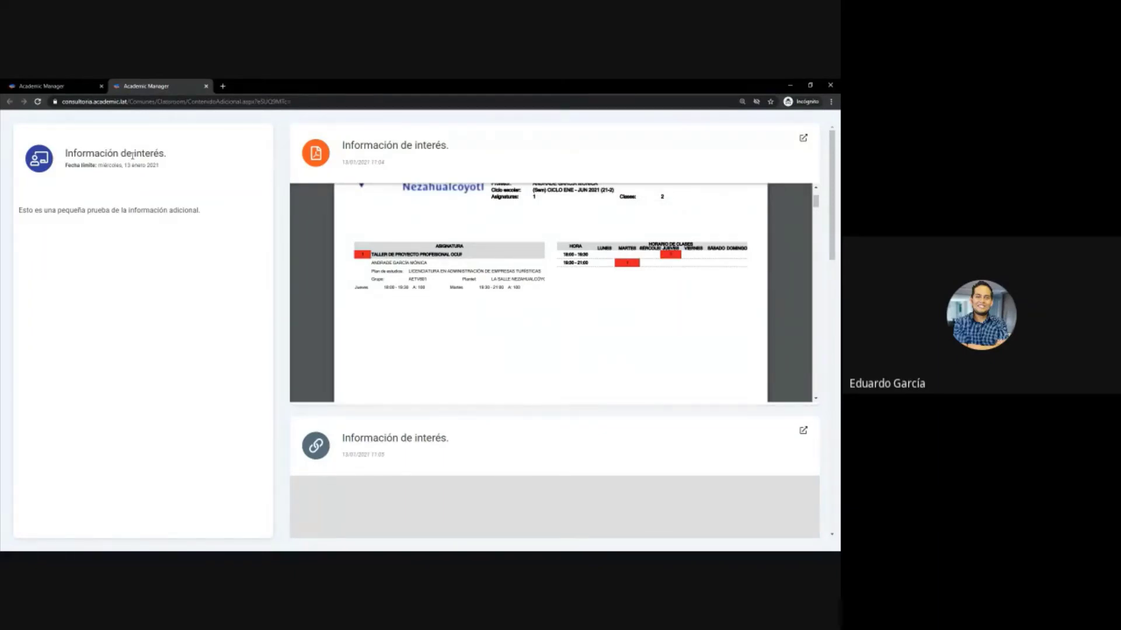
scroll(366, 305, down, 3)
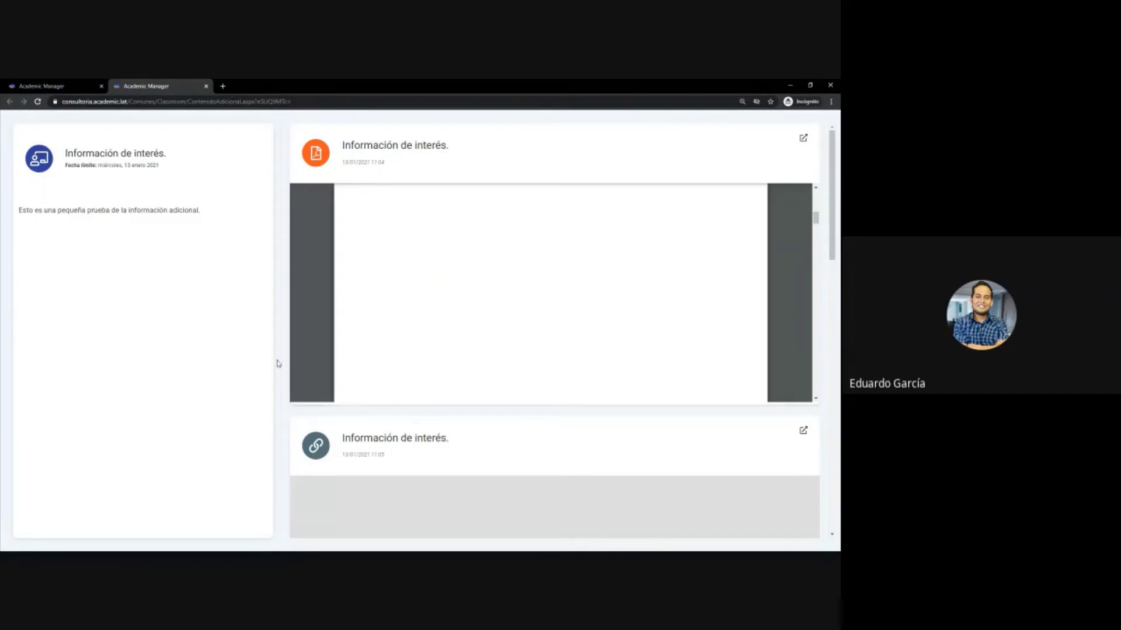
scroll(376, 424, down, 5)
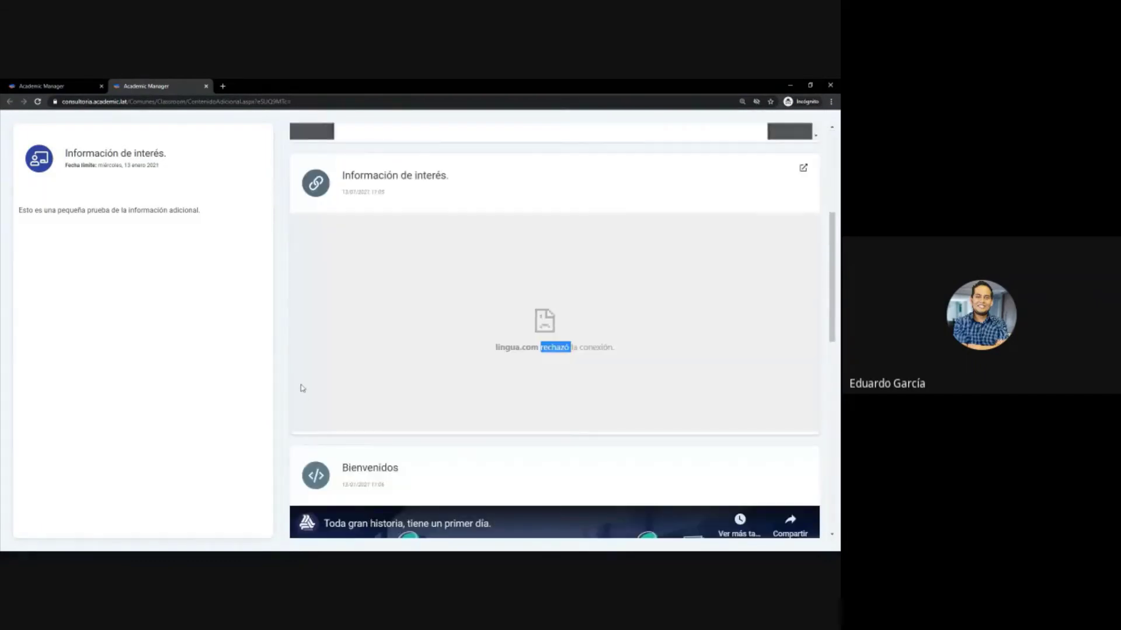
scroll(305, 385, down, 10)
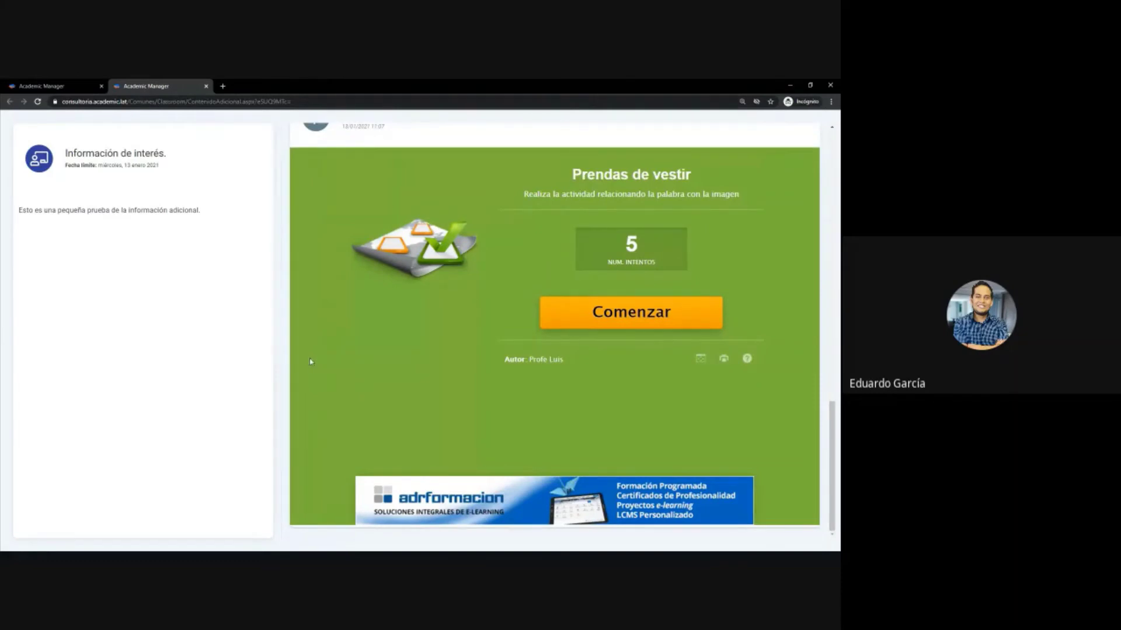
click(206, 86)
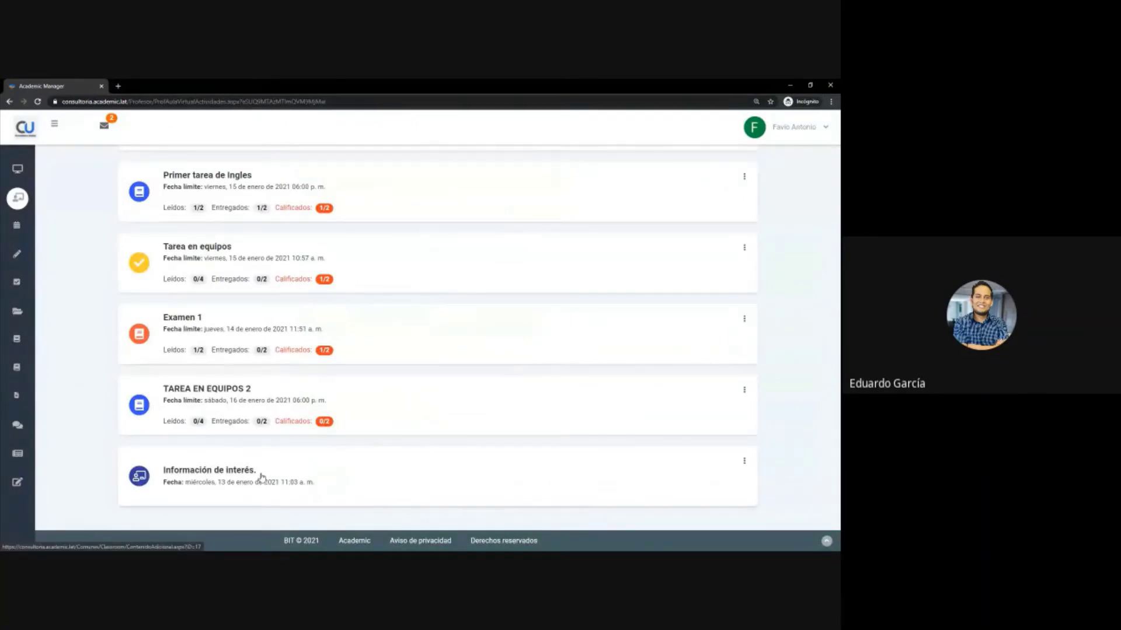
- Open the Crear Contenido form, focus its title, and list the Agregar material options
scroll(261, 477, up, 3)
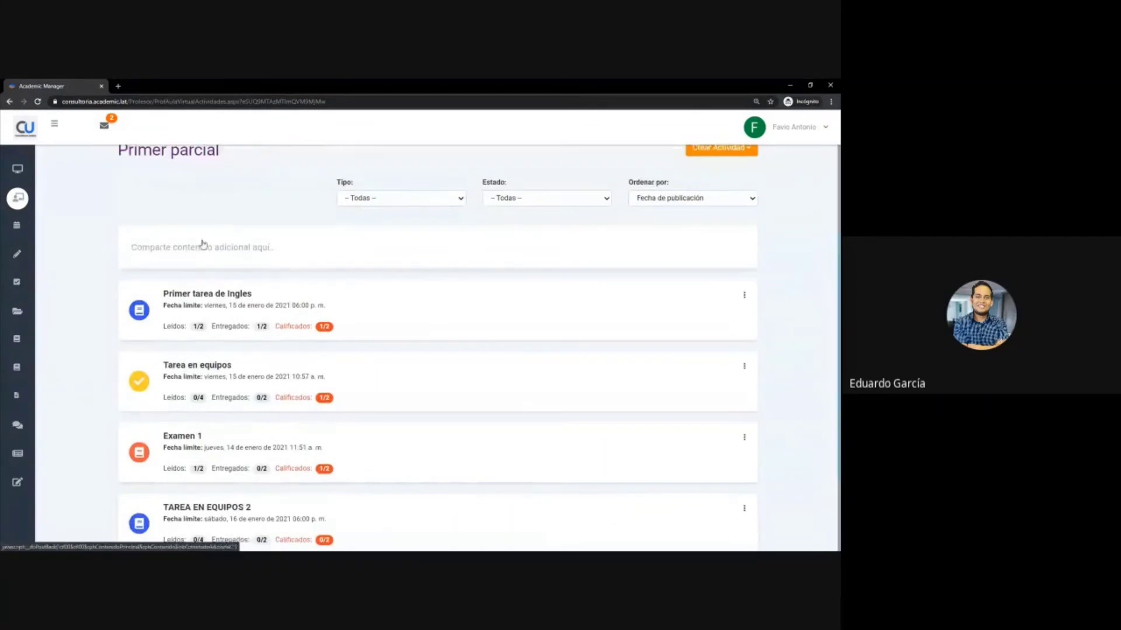
click(197, 251)
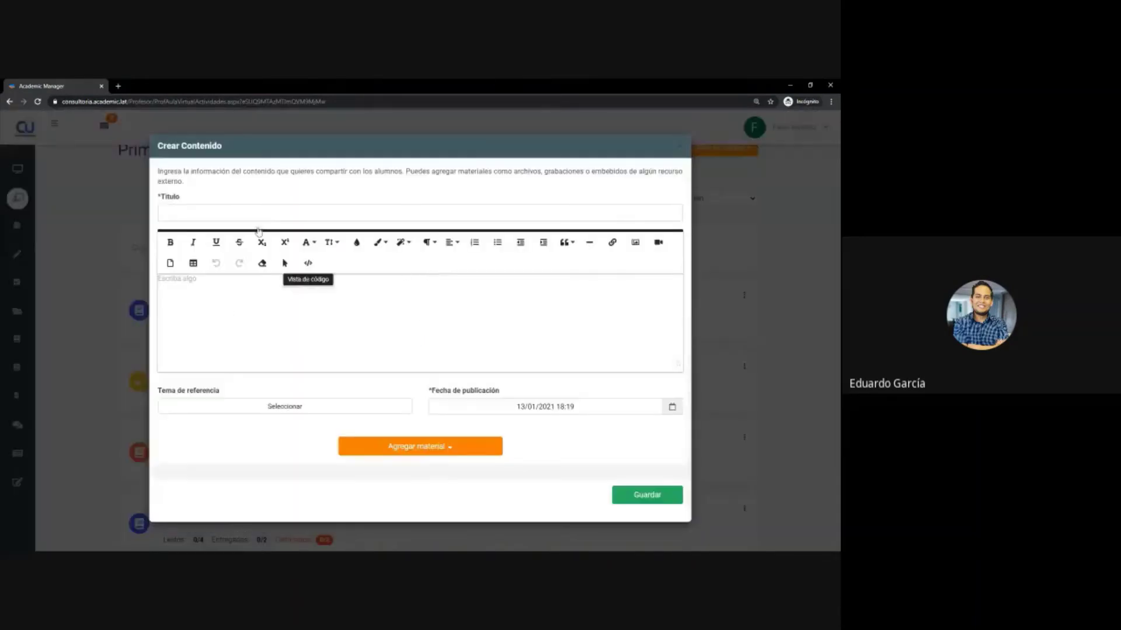
click(249, 213)
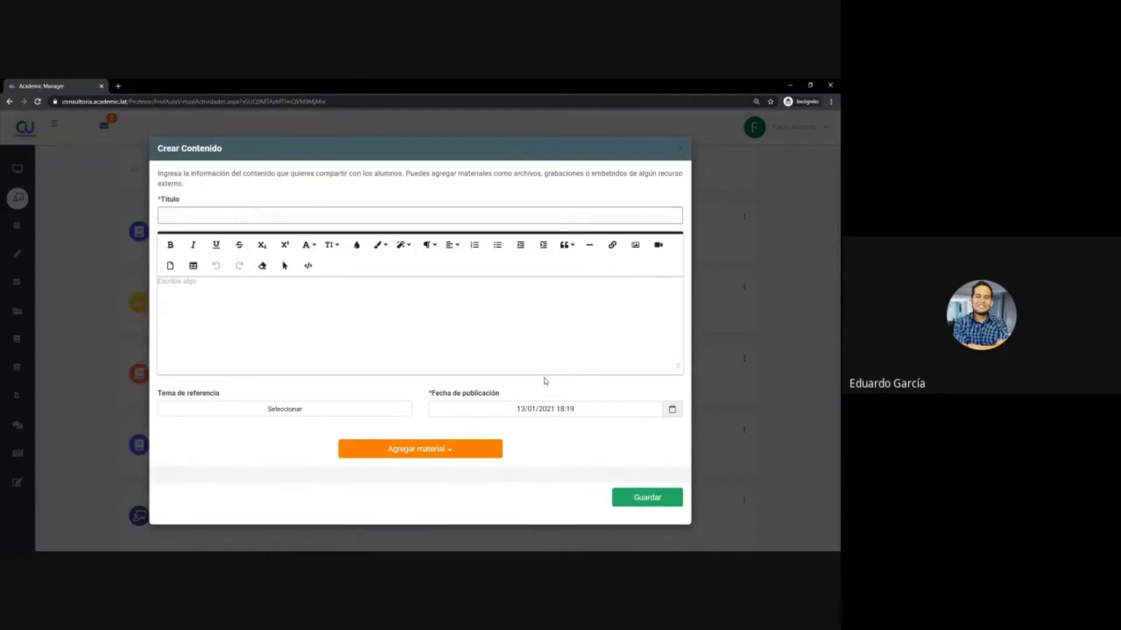
click(445, 453)
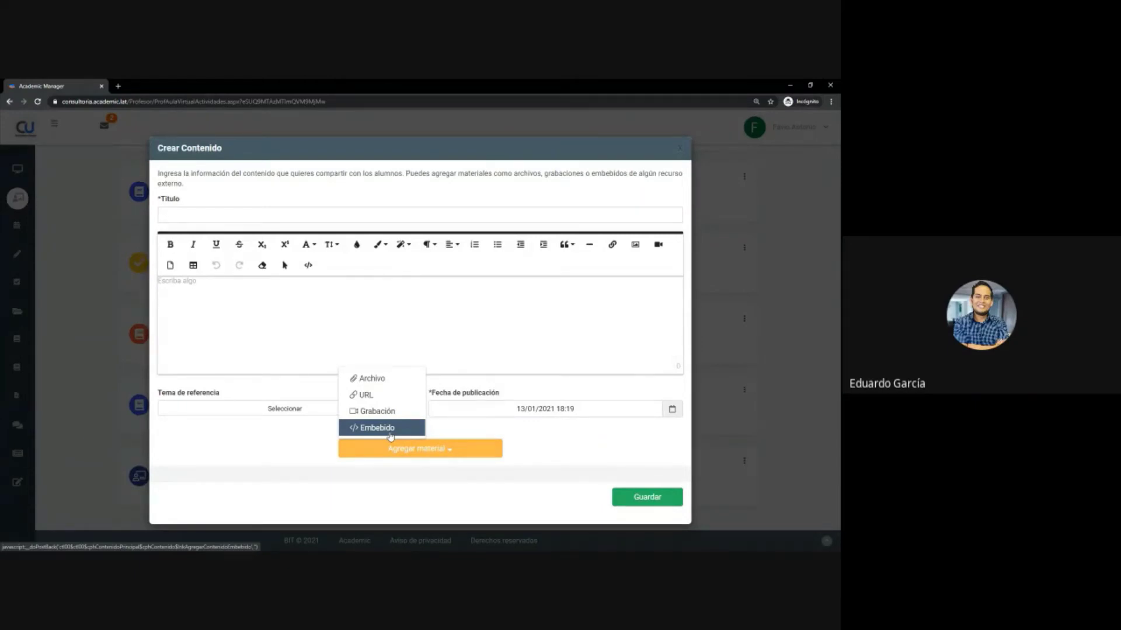
- Search YouTube for 'ulsa neza' in a new tab and open the Bienvenidos video
click(118, 86)
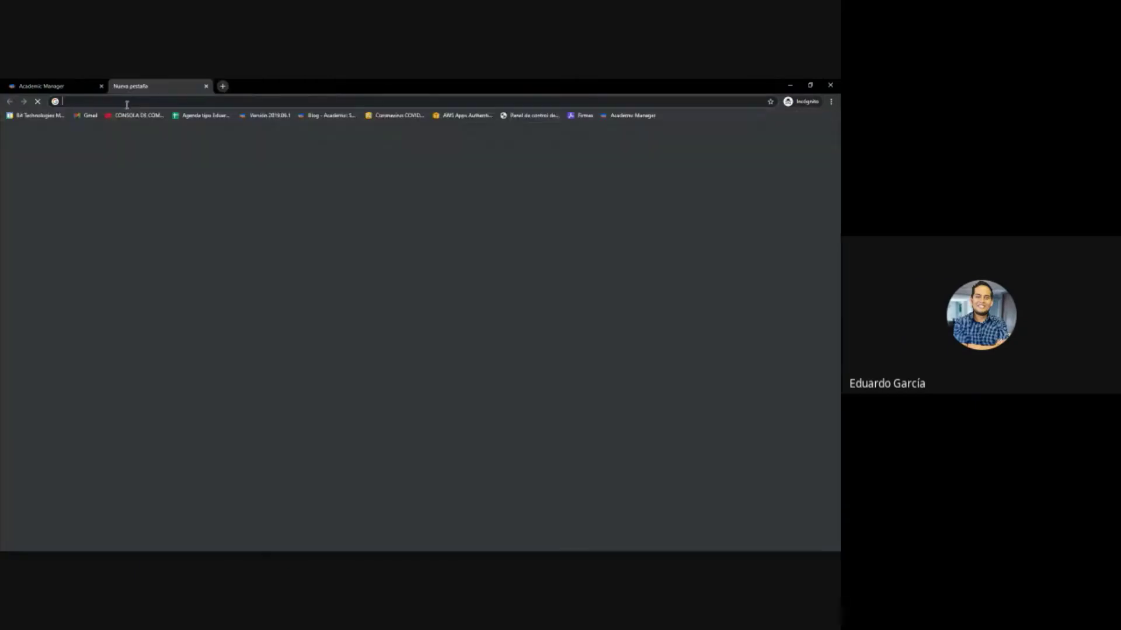
text(youtube.com)
key(Return)
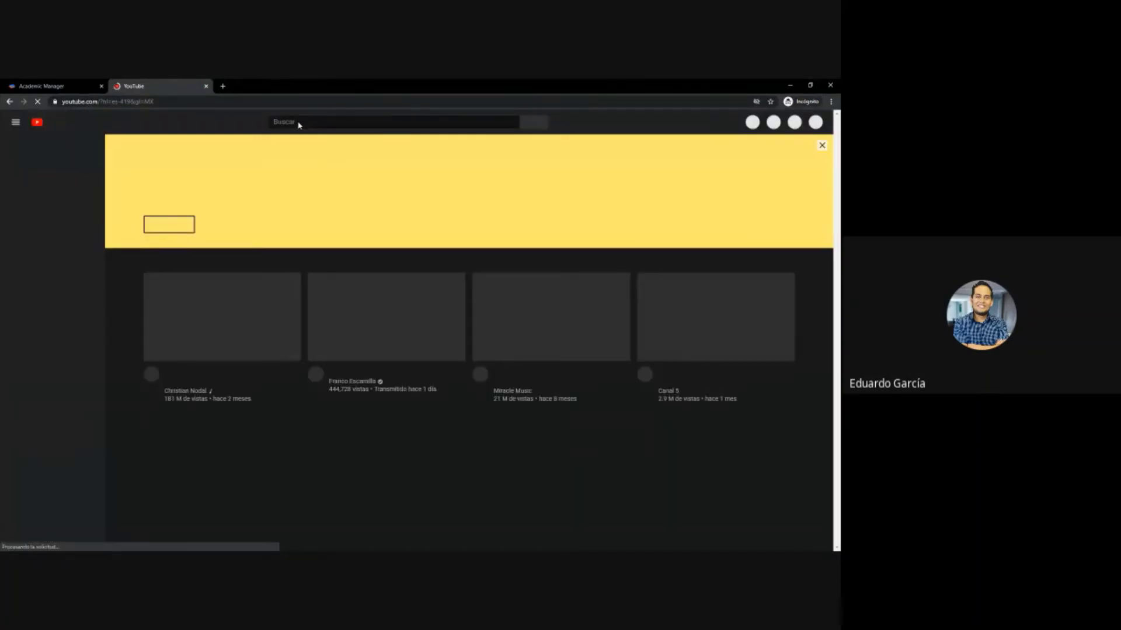
click(284, 122)
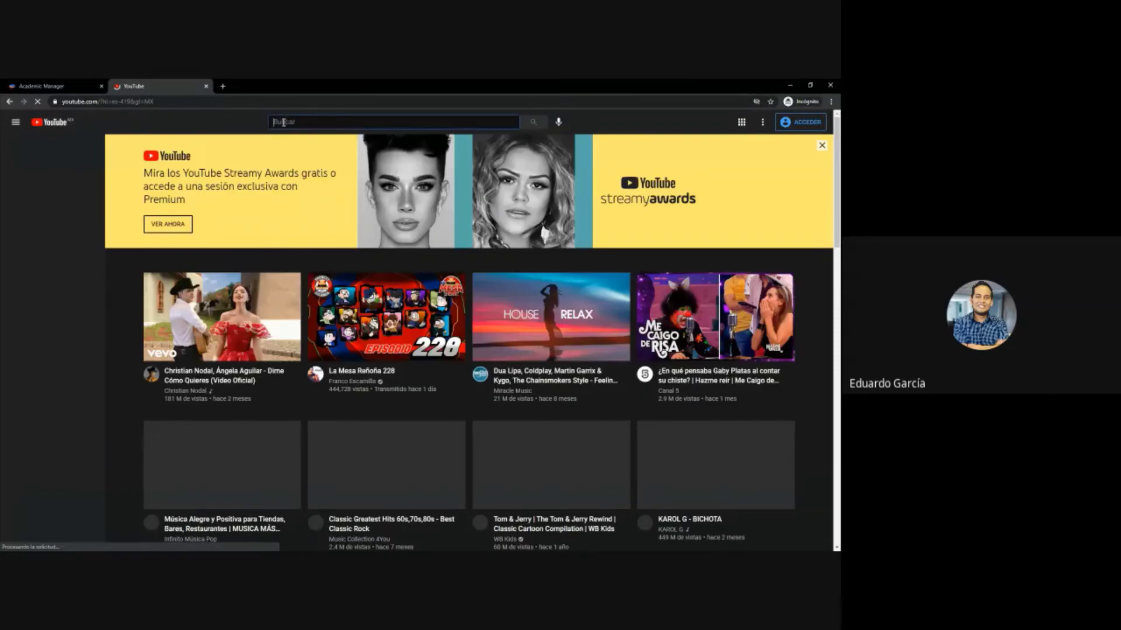
text(ulsa)
key(Return)
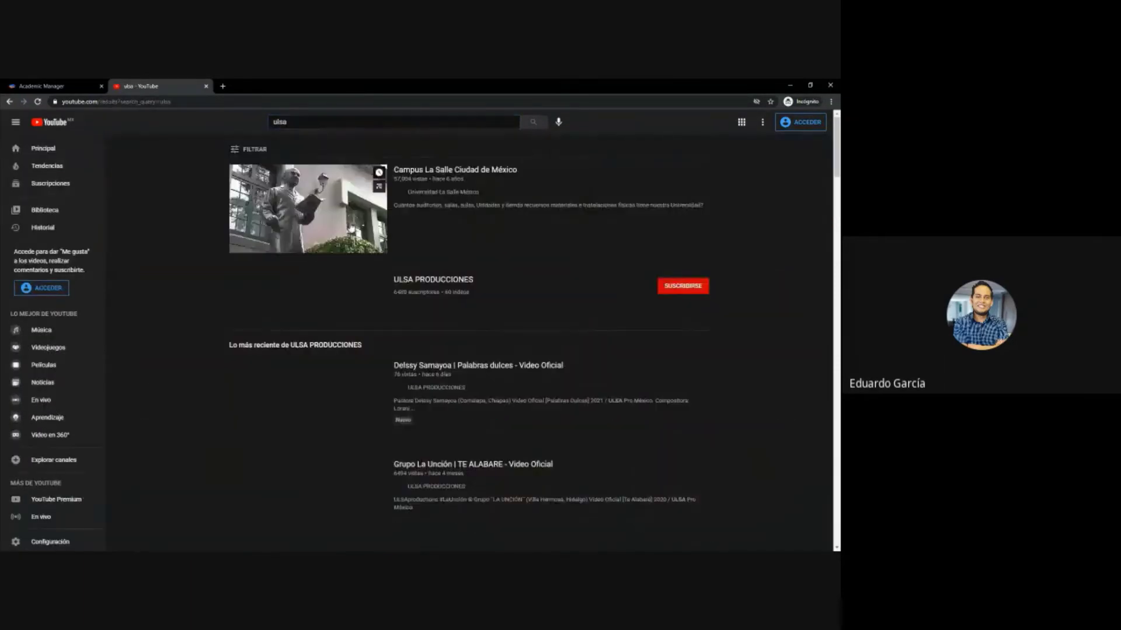
click(297, 123)
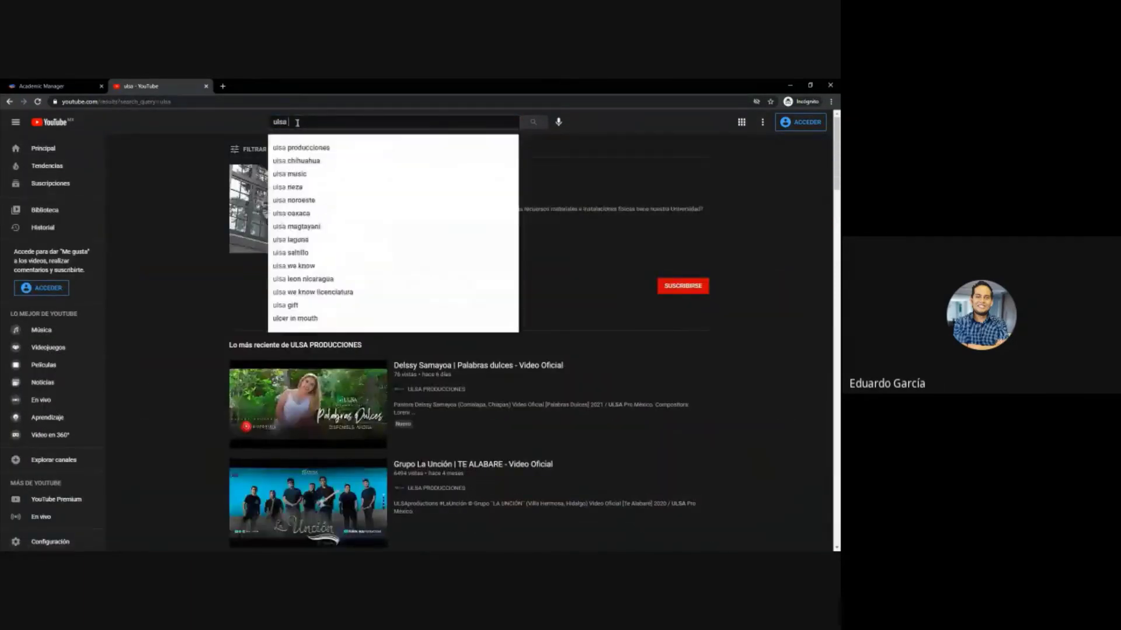
text(neza)
key(Return)
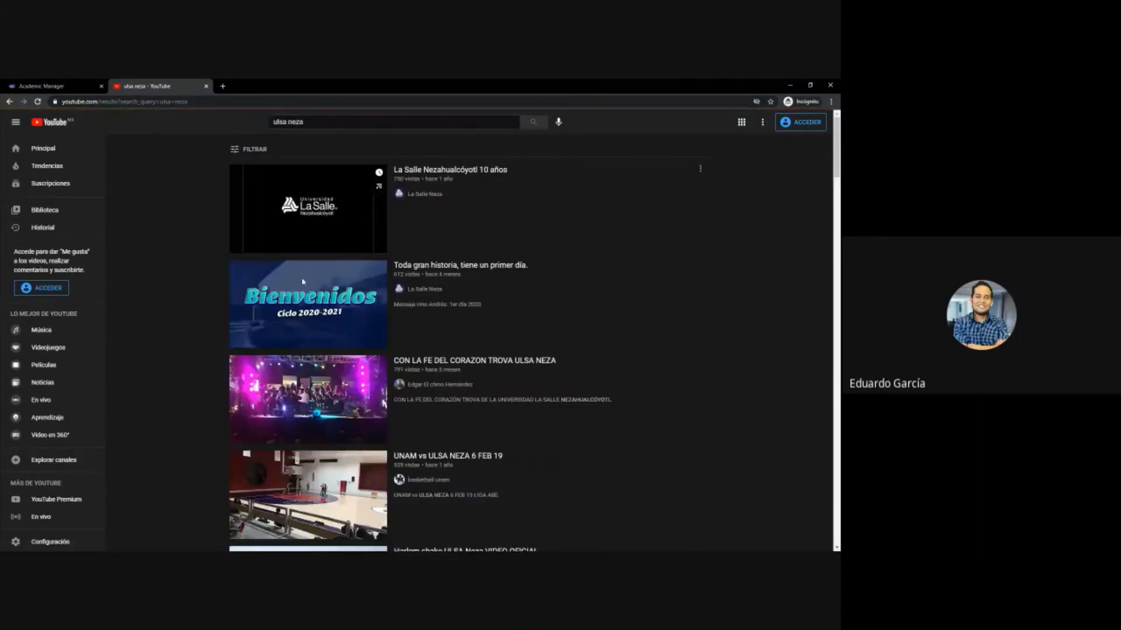
click(303, 304)
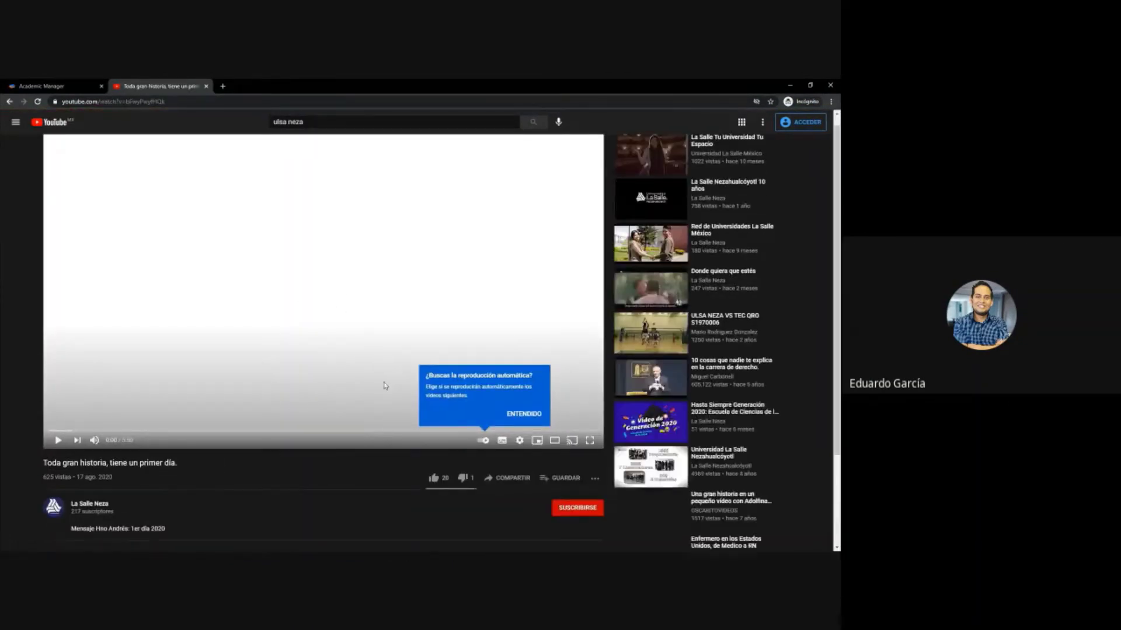
- Dismiss the autoplay notice, select the video's Incorporar embed code, and return to Academic Manager
scroll(510, 418, down, 2)
click(483, 354)
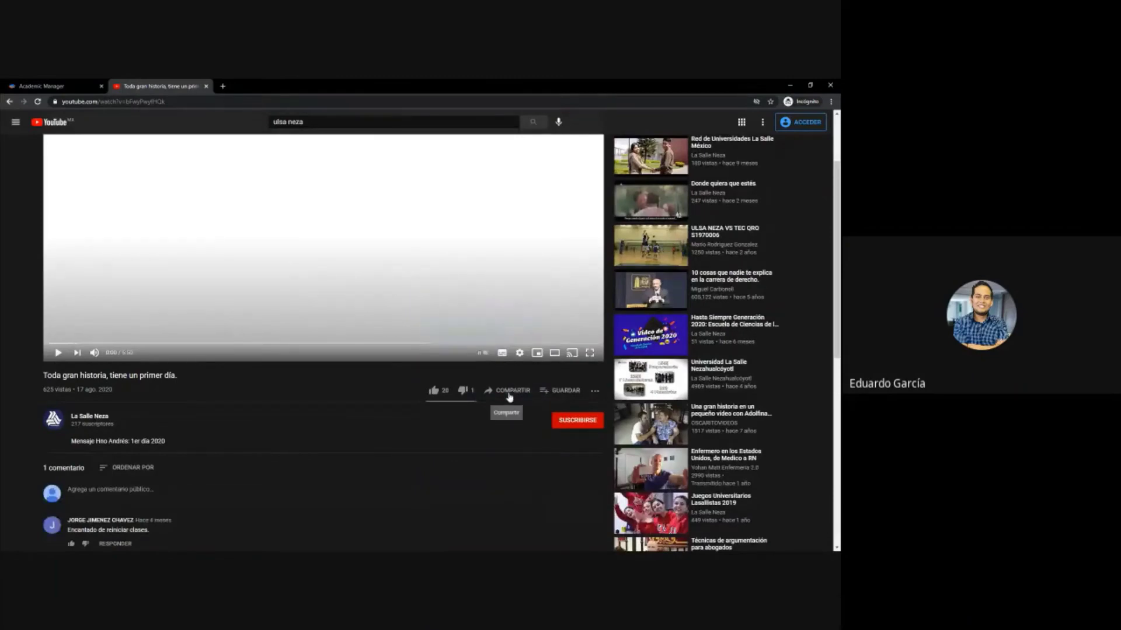
click(502, 393)
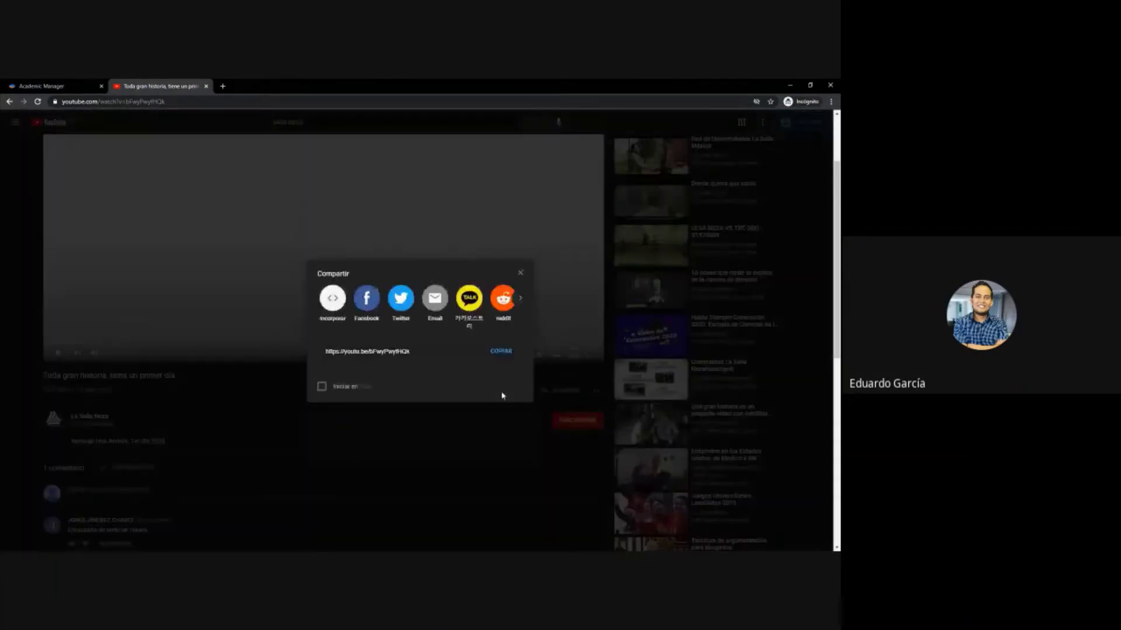
click(324, 301)
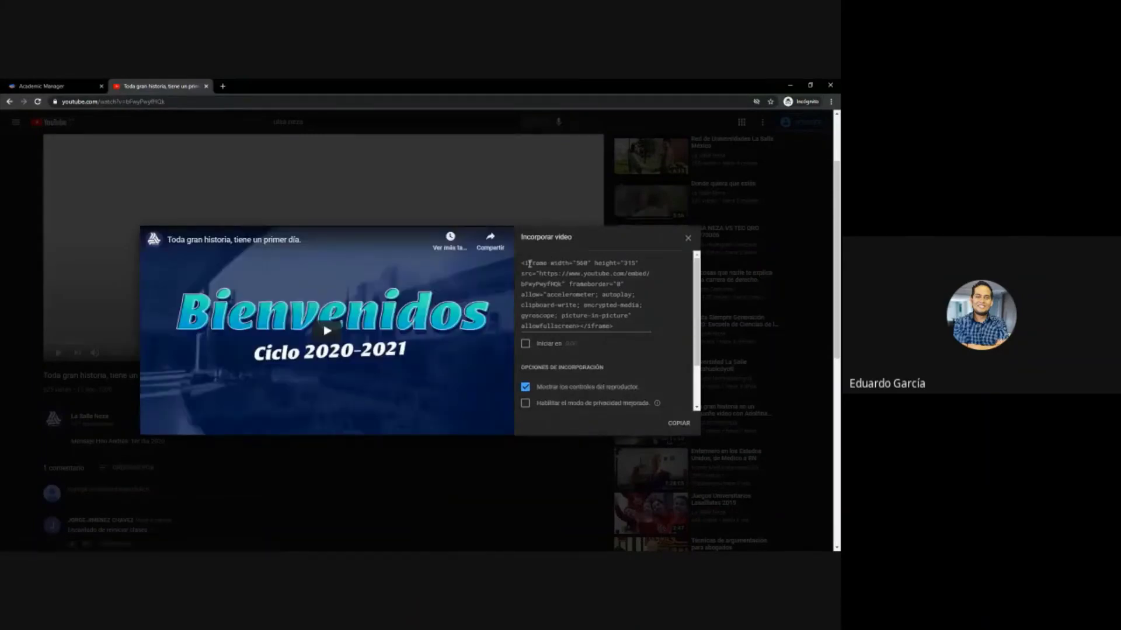
drag(522, 263, 629, 327)
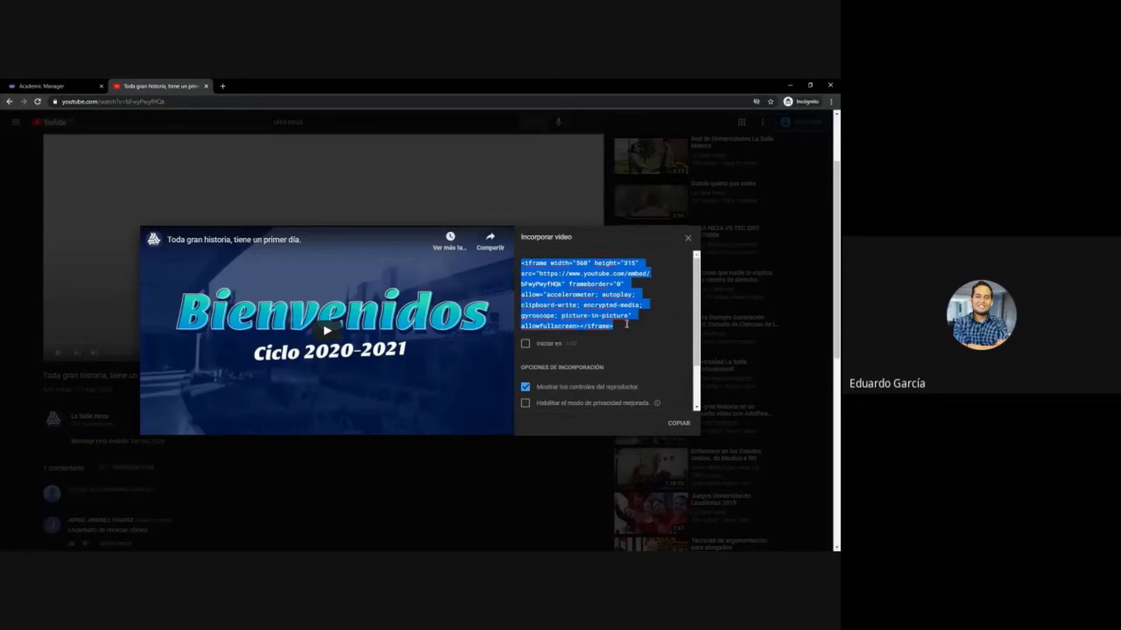
key(ctrl+Tab)
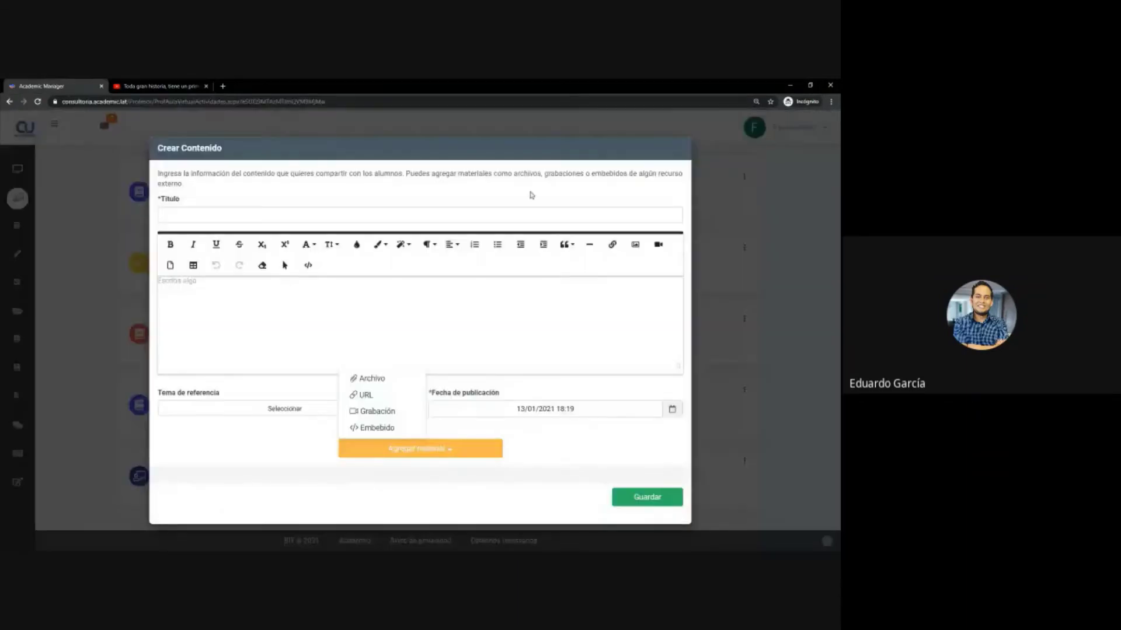
- Close Crear Contenido, view the Bienvenidos video in a new content tab, then close it
click(680, 152)
click(280, 440)
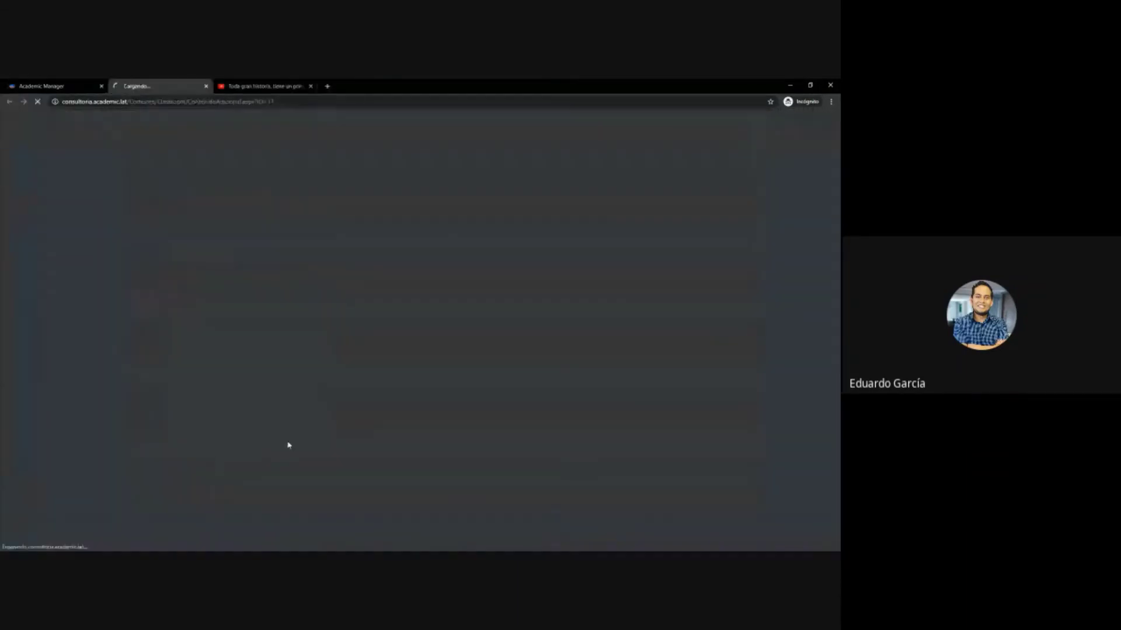
scroll(418, 356, down, 6)
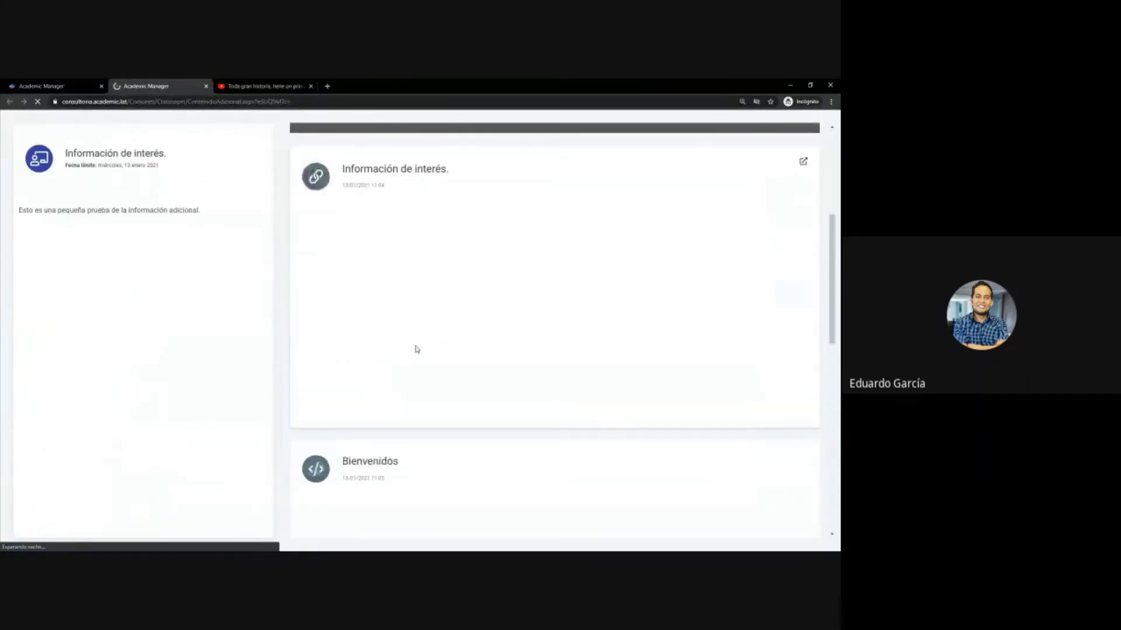
scroll(456, 327, down, 5)
scroll(493, 257, up, 5)
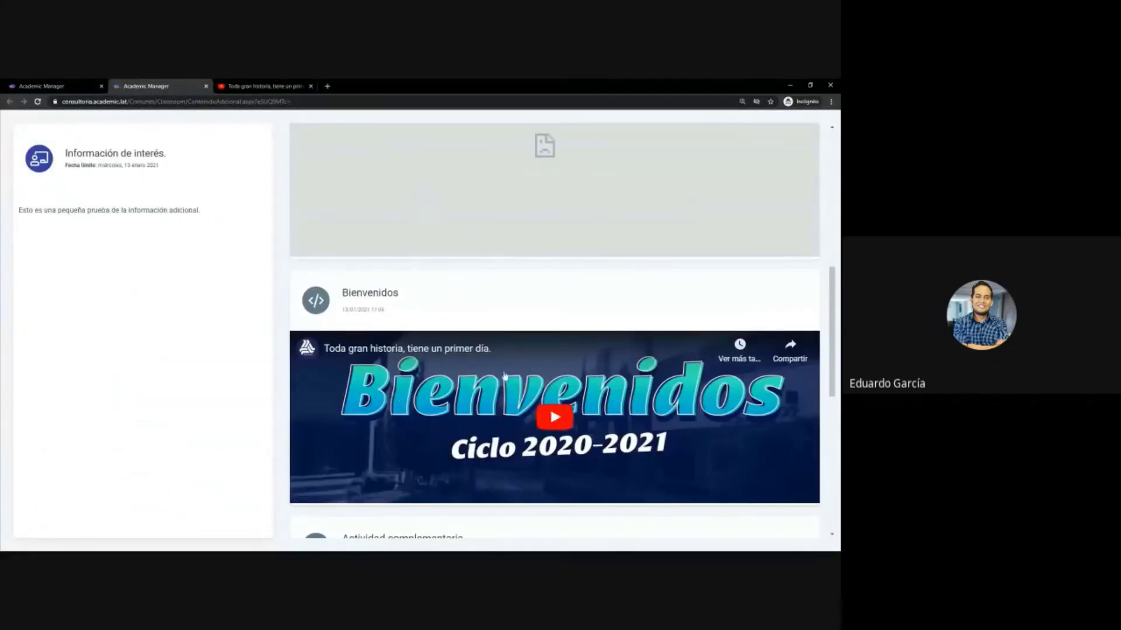
click(206, 86)
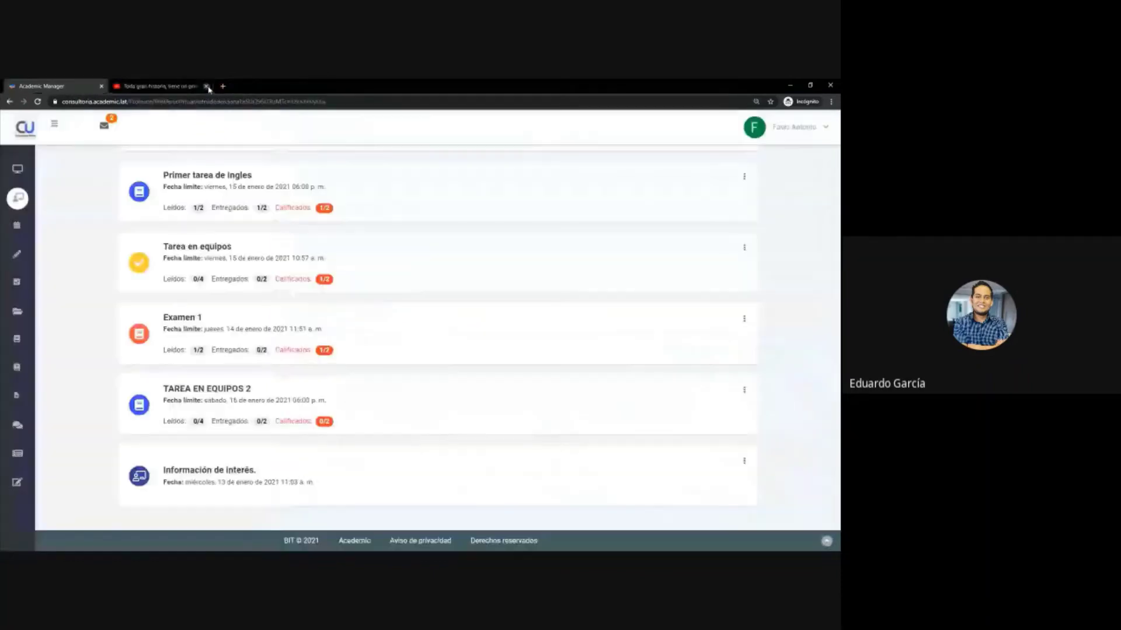
- Reload the Class Room activity list
scroll(349, 399, up, 5)
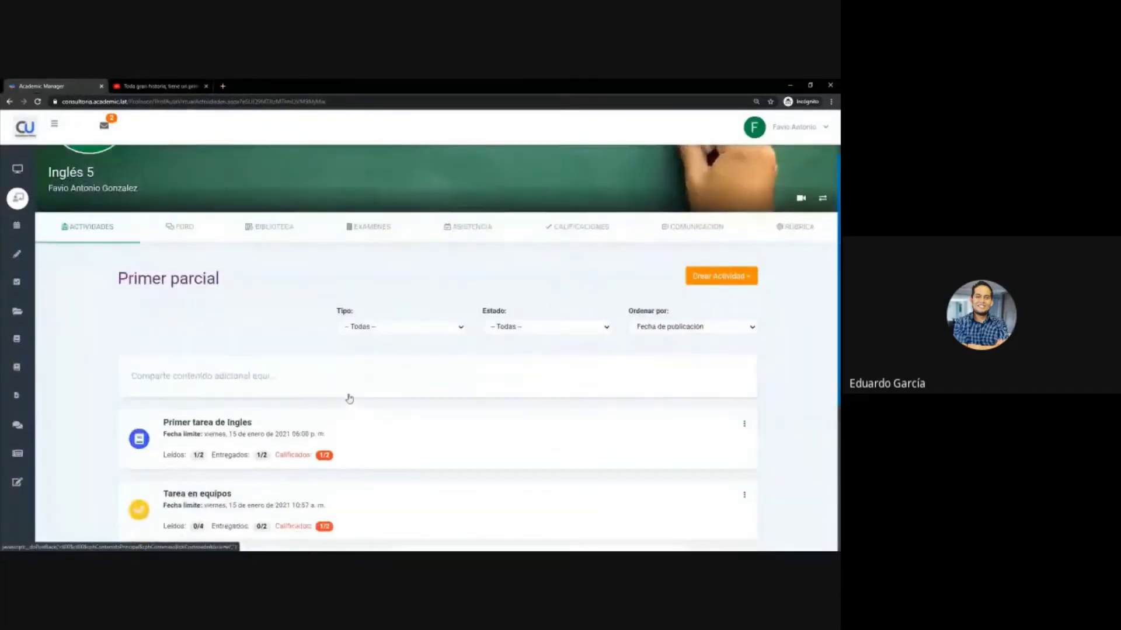
scroll(349, 399, down, 2)
scroll(349, 399, down, 3)
scroll(343, 395, up, 4)
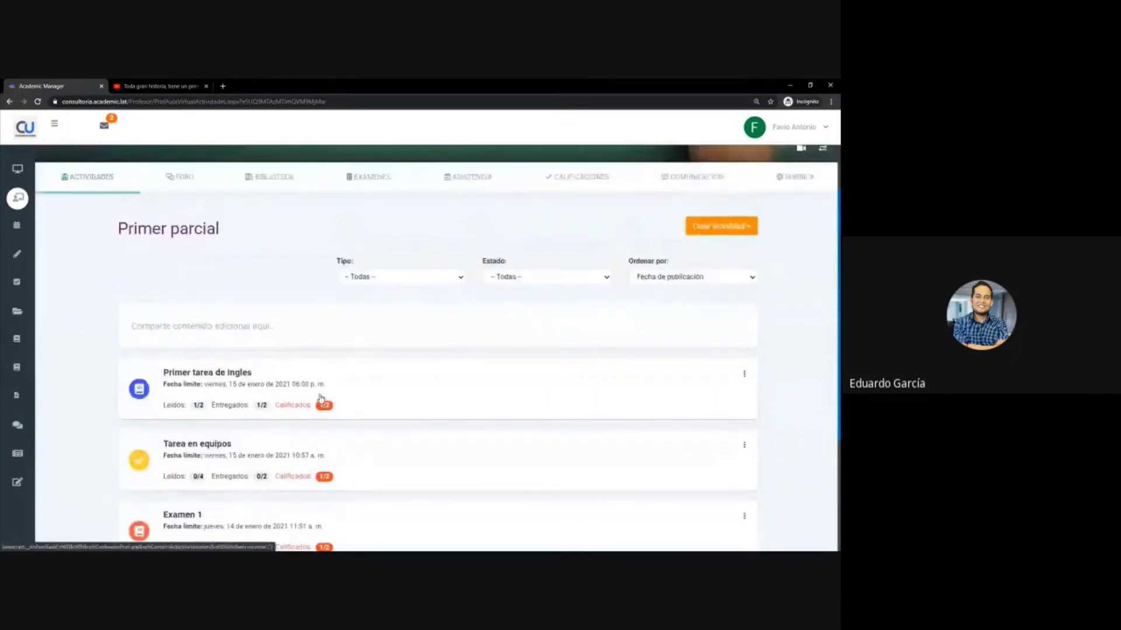
scroll(327, 397, down, 2)
scroll(318, 399, down, 2)
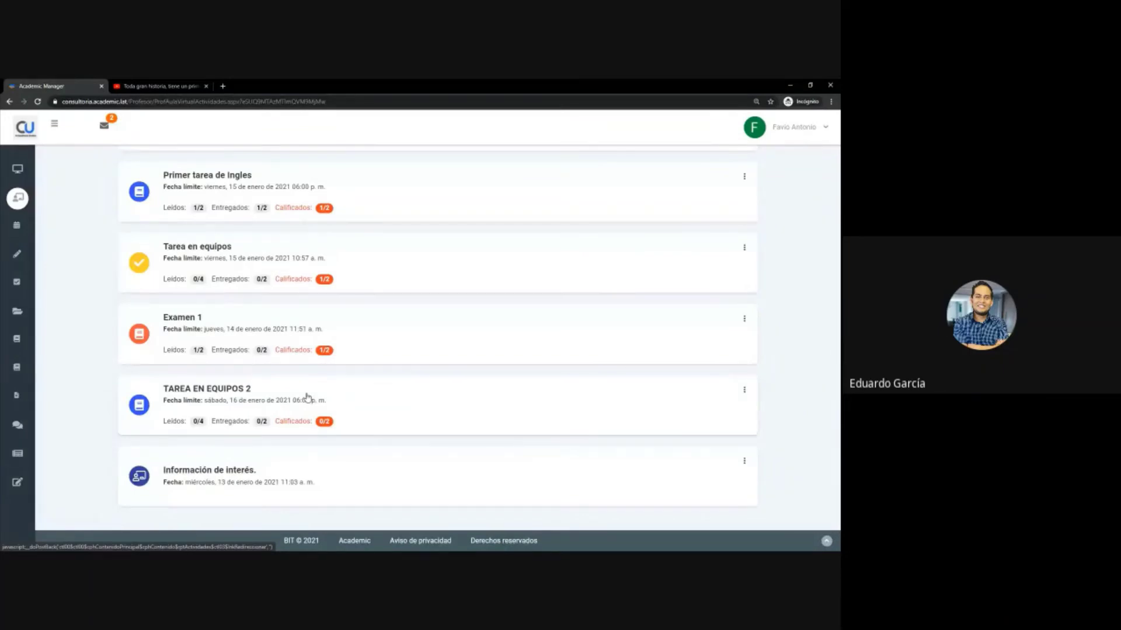
mouse_move(88, 199)
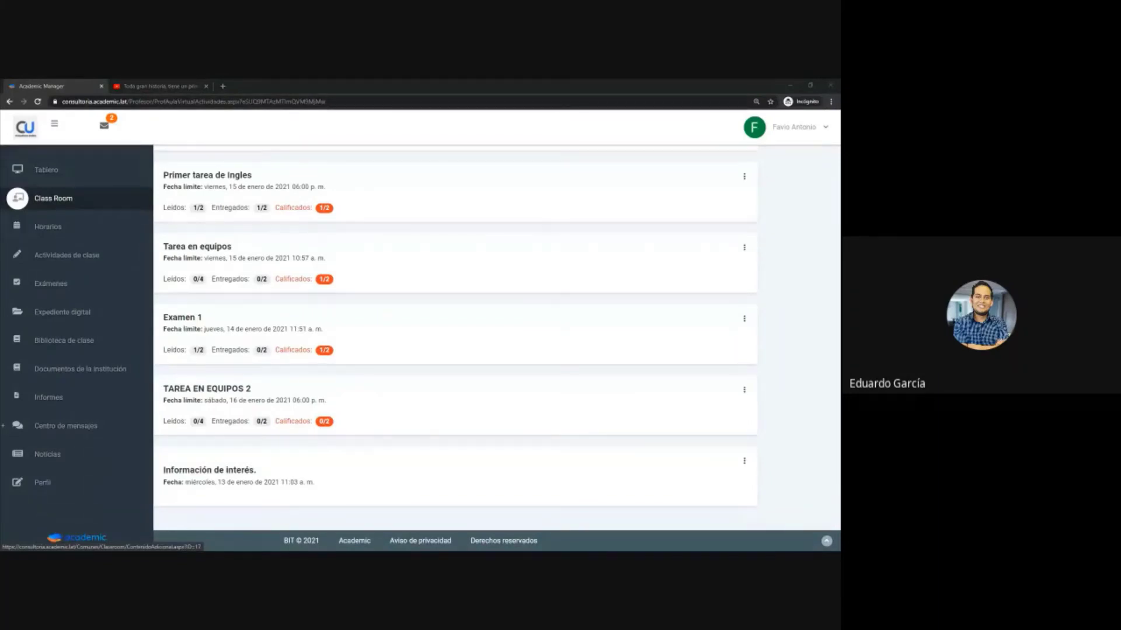
click(87, 198)
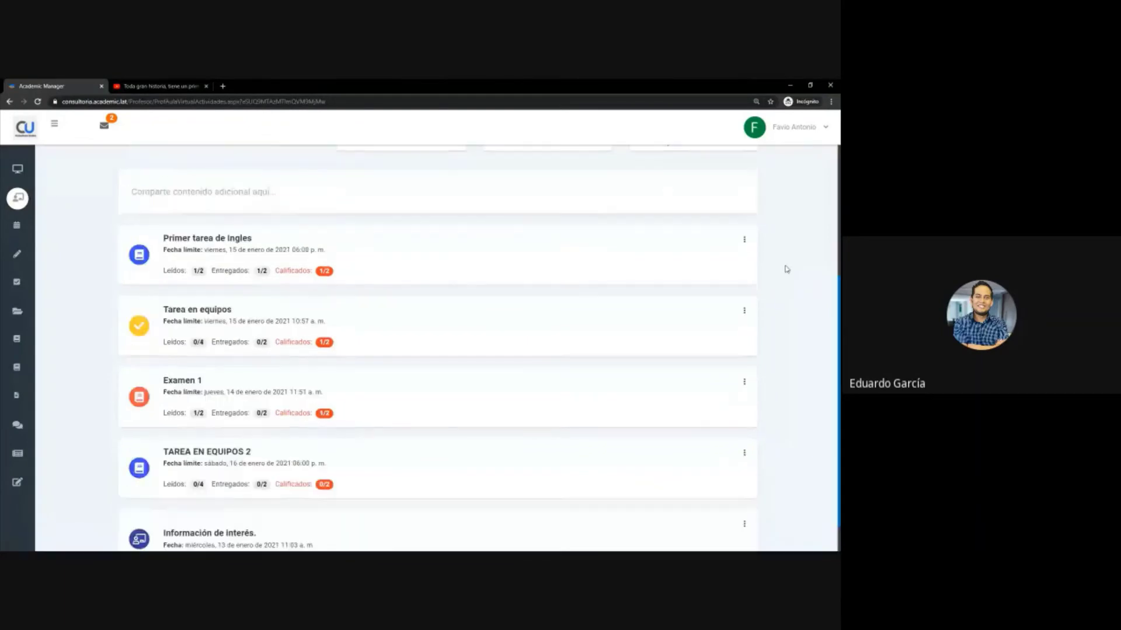
- Show the actions menu for the Primer tarea de Ingles activity
scroll(782, 268, up, 2)
scroll(780, 266, down, 2)
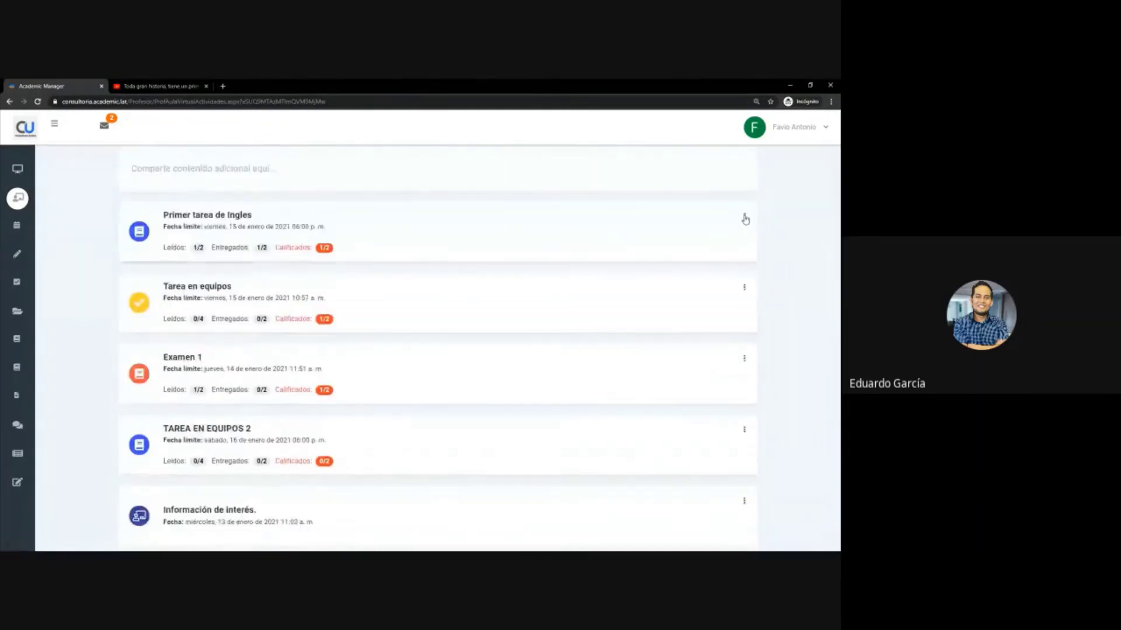
click(744, 218)
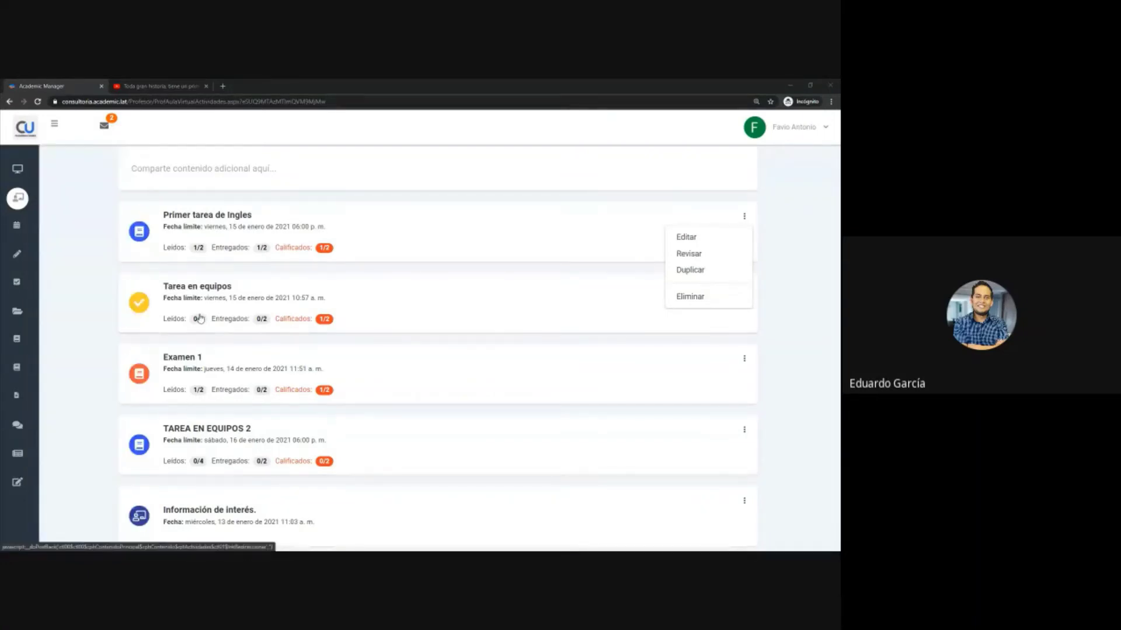
scroll(199, 318, up, 4)
scroll(230, 347, down, 1)
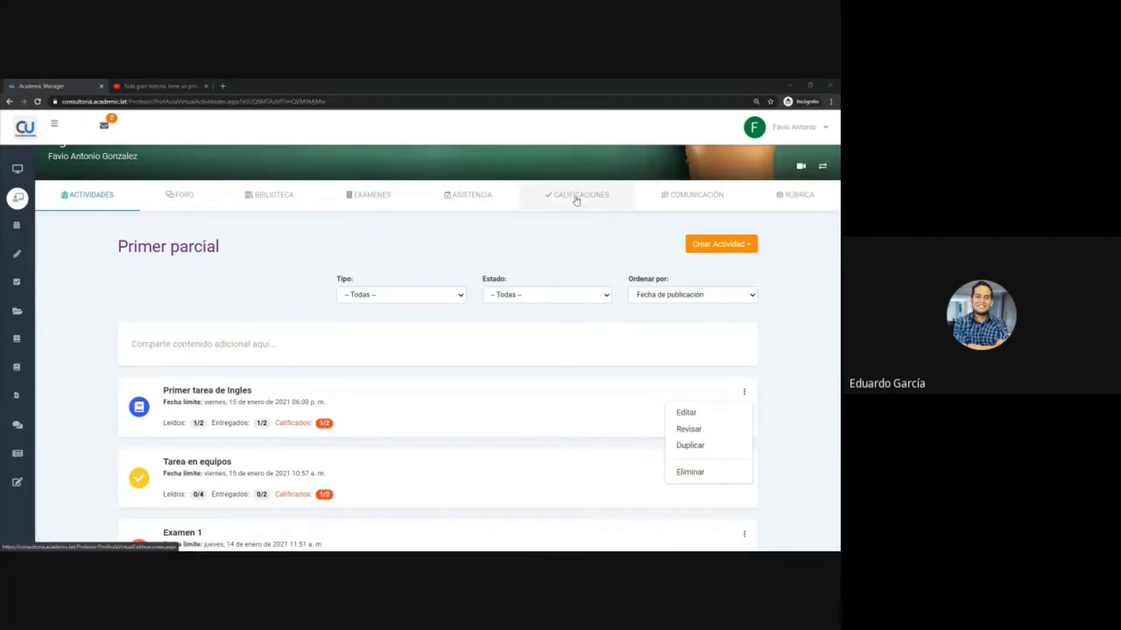
- Review the CALIFICACIONES scale: Cuadernos 20%, Examen Software 25%, Proyecto ISW 25%, Tareas ISW 30%
click(576, 196)
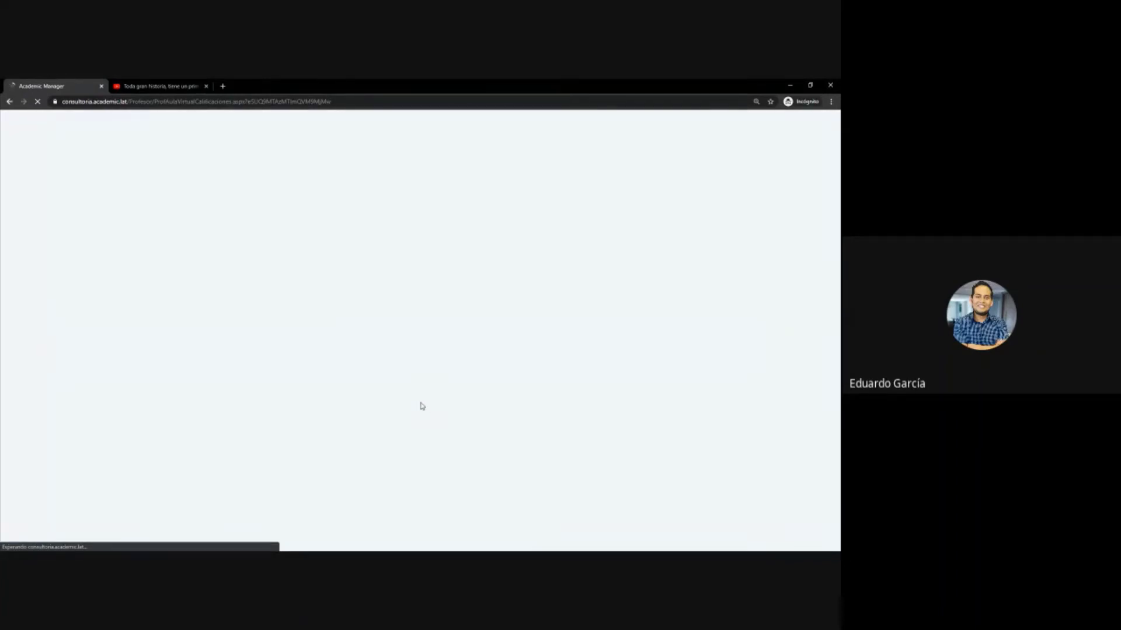
scroll(339, 392, down, 2)
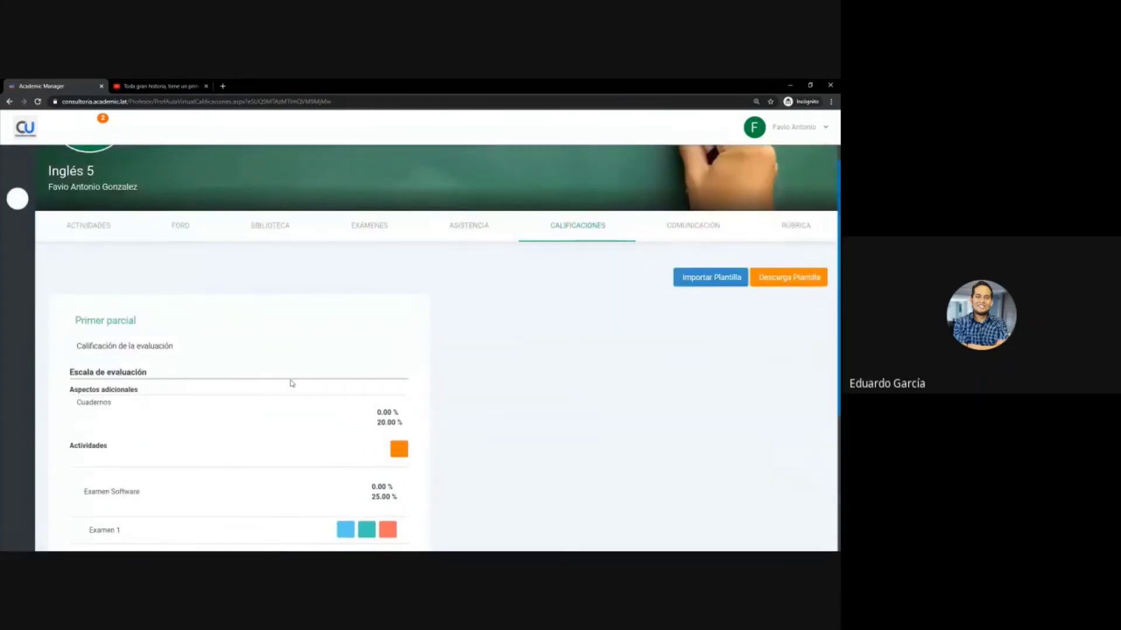
scroll(292, 383, down, 2)
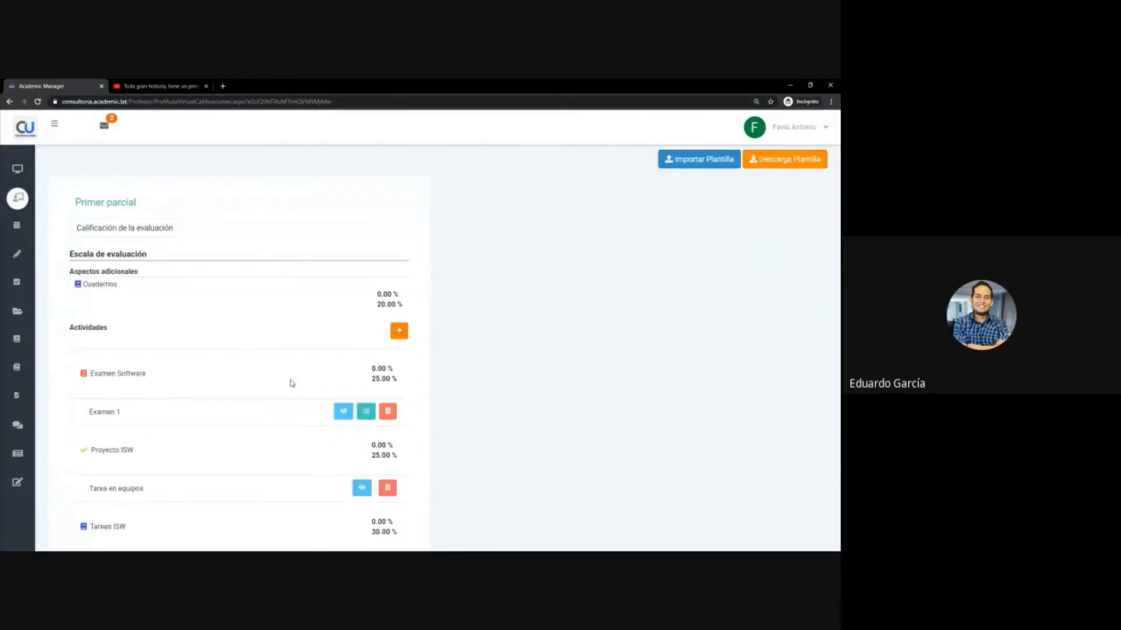
scroll(454, 338, down, 1)
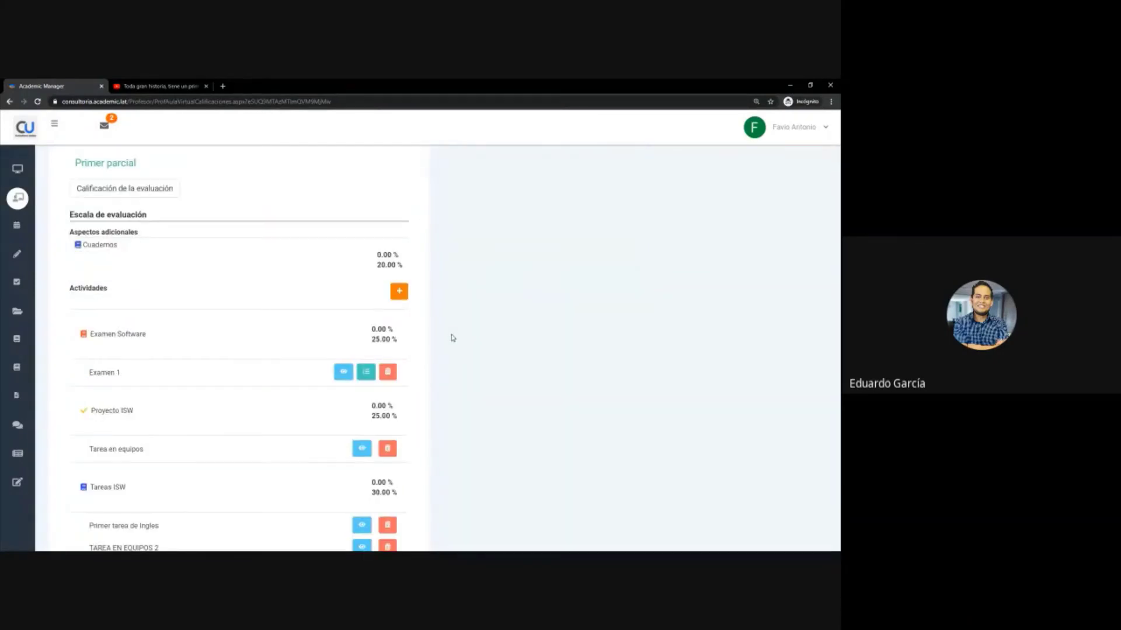
scroll(452, 337, down, 2)
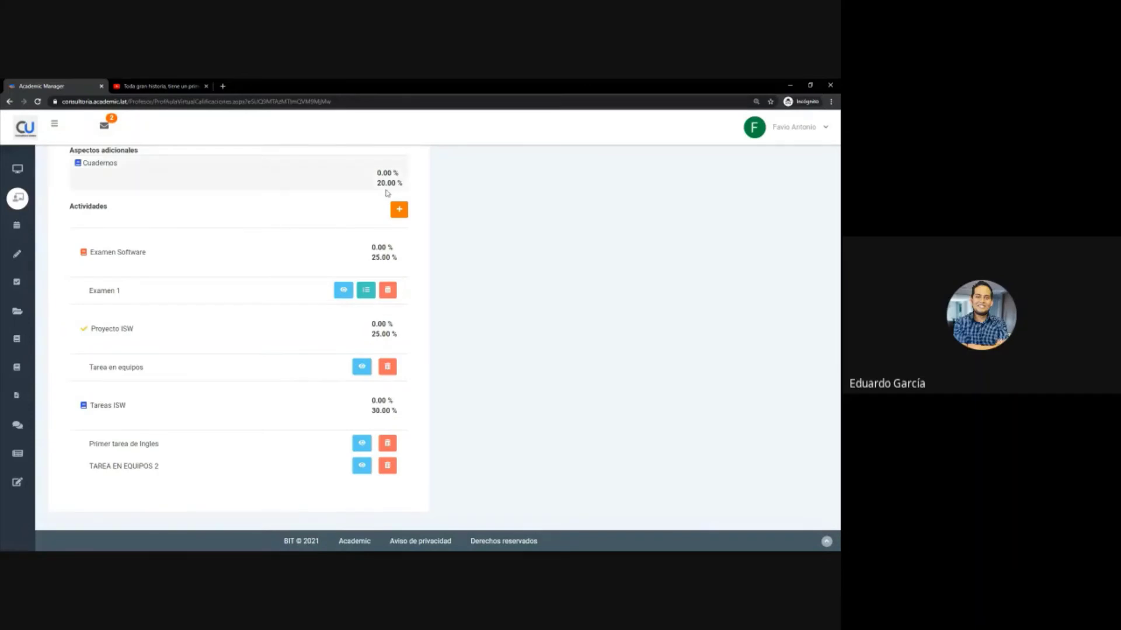
scroll(257, 224, up, 1)
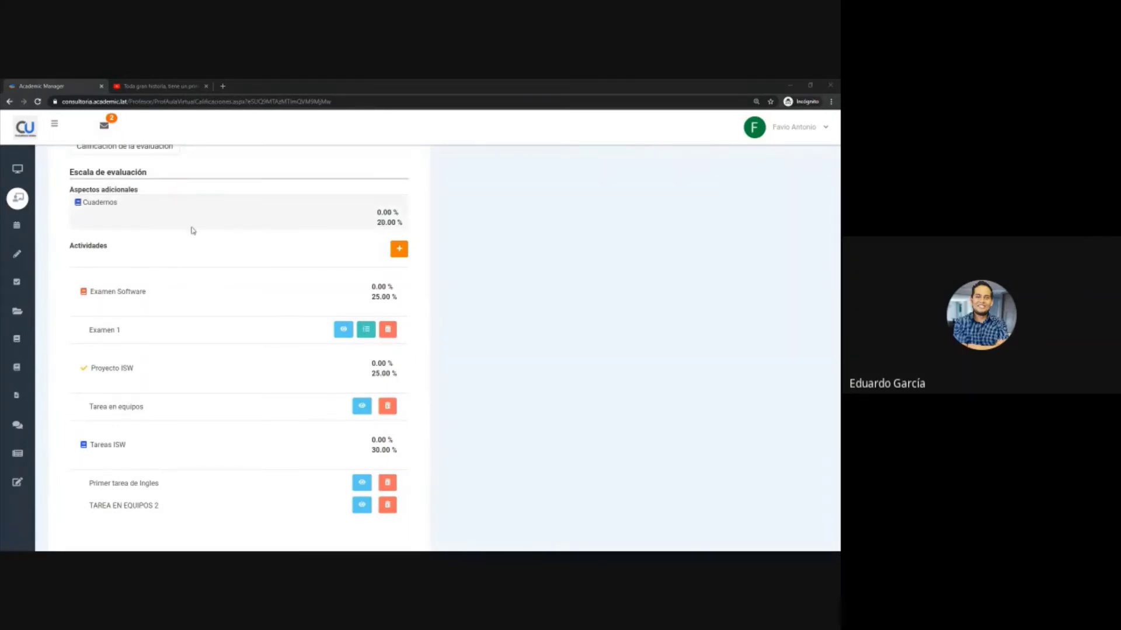
- Open Cuadernos grading, check the two students' grades of 8 and 7, and save
click(91, 204)
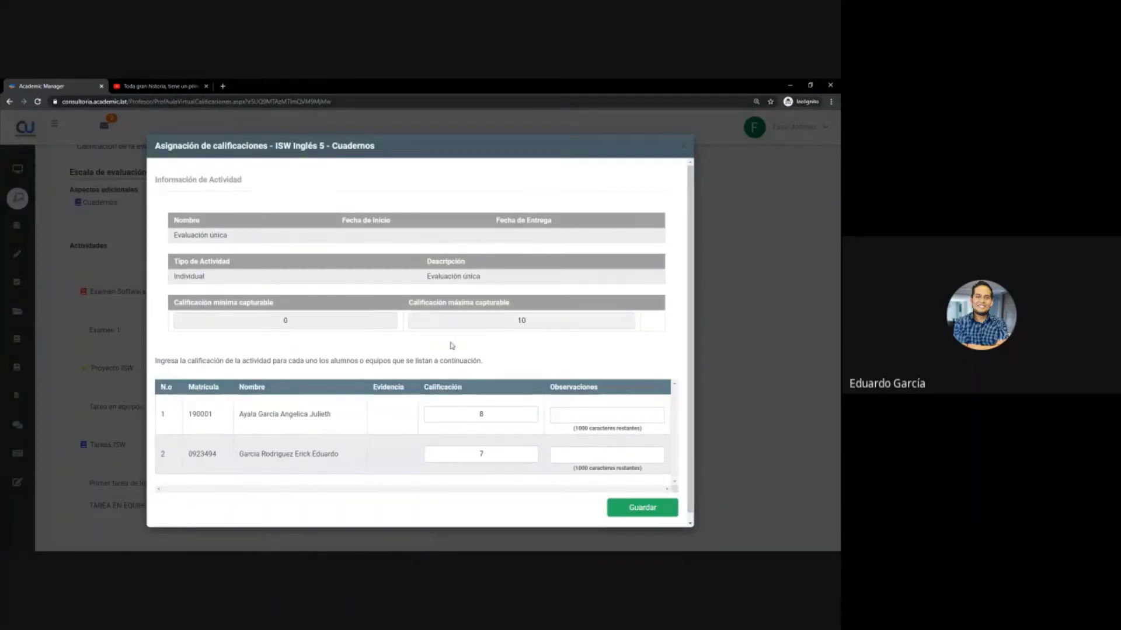
scroll(340, 400, down, 1)
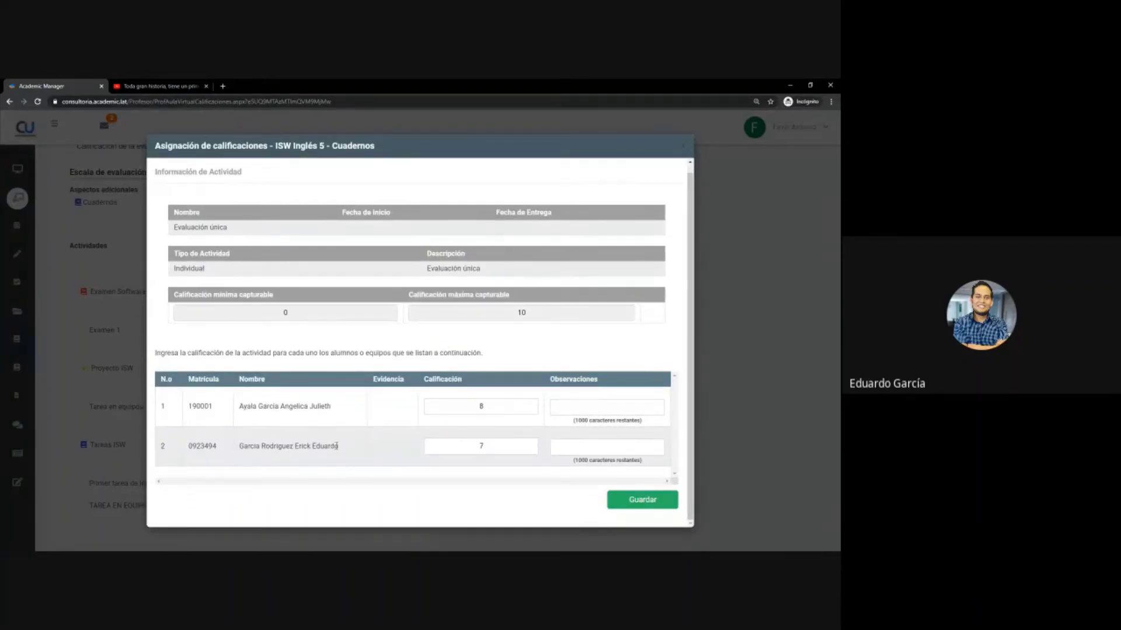
double_click(475, 445)
triple_click(309, 404)
double_click(481, 407)
click(628, 503)
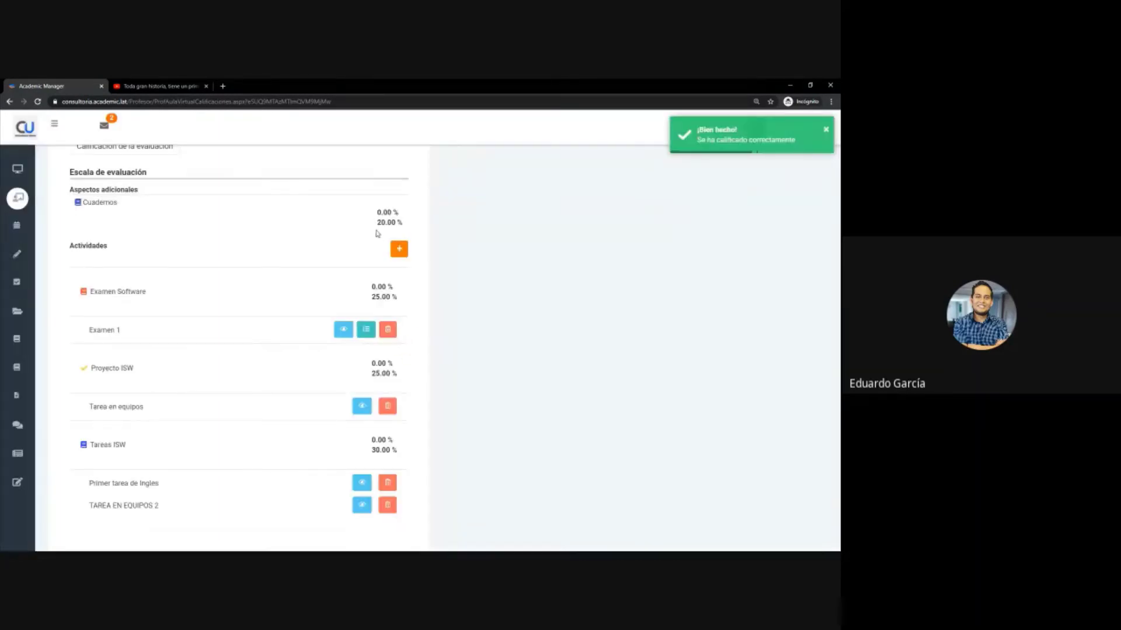
- Check the Cuadernos 20.00 % weight and open the Tarea en equipos grade entry
drag(375, 224, 392, 224)
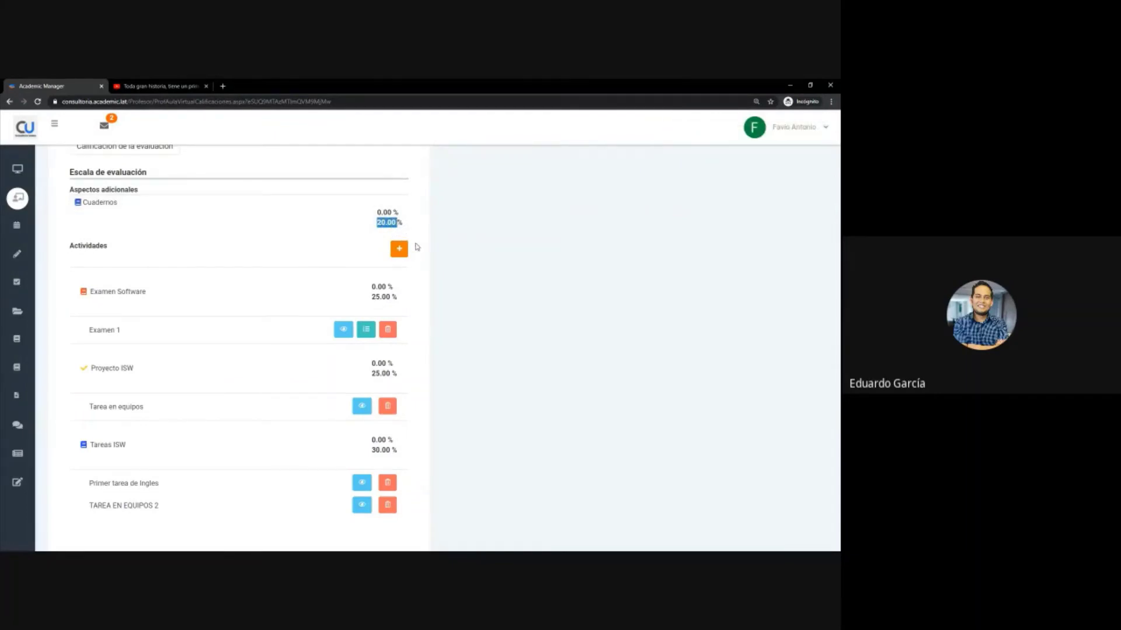
click(497, 338)
scroll(496, 338, down, 1)
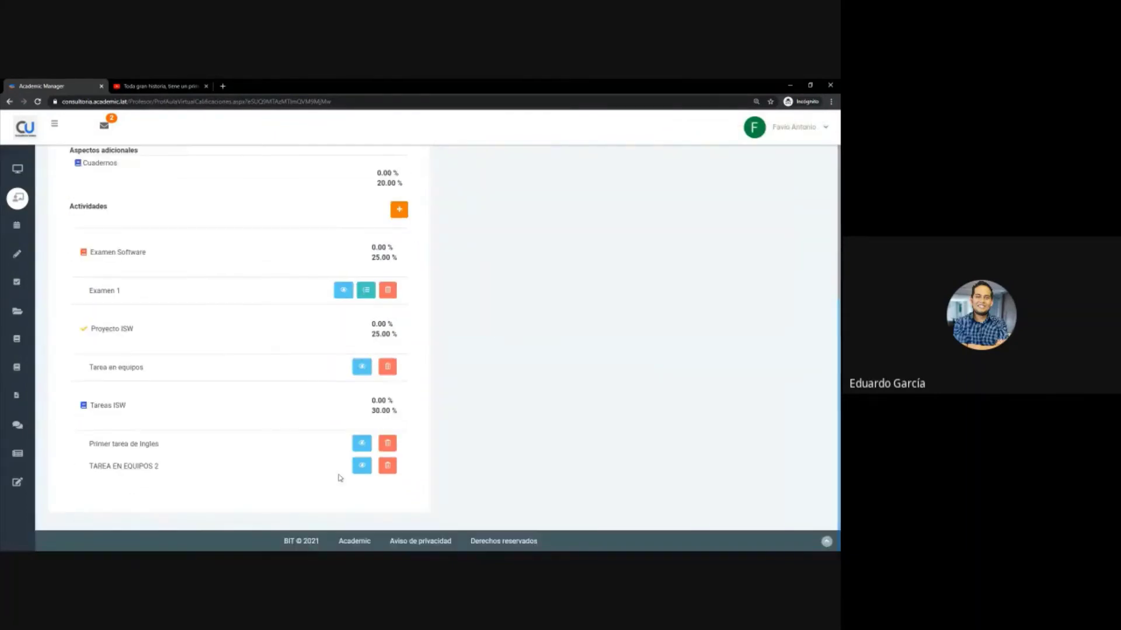
click(120, 374)
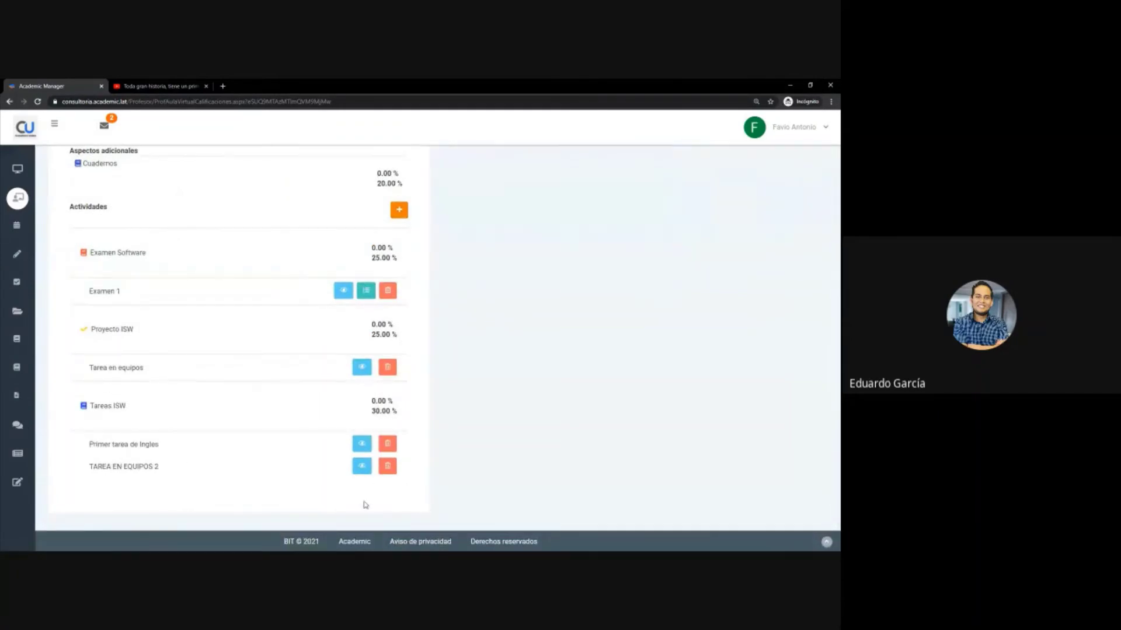
scroll(360, 502, up, 3)
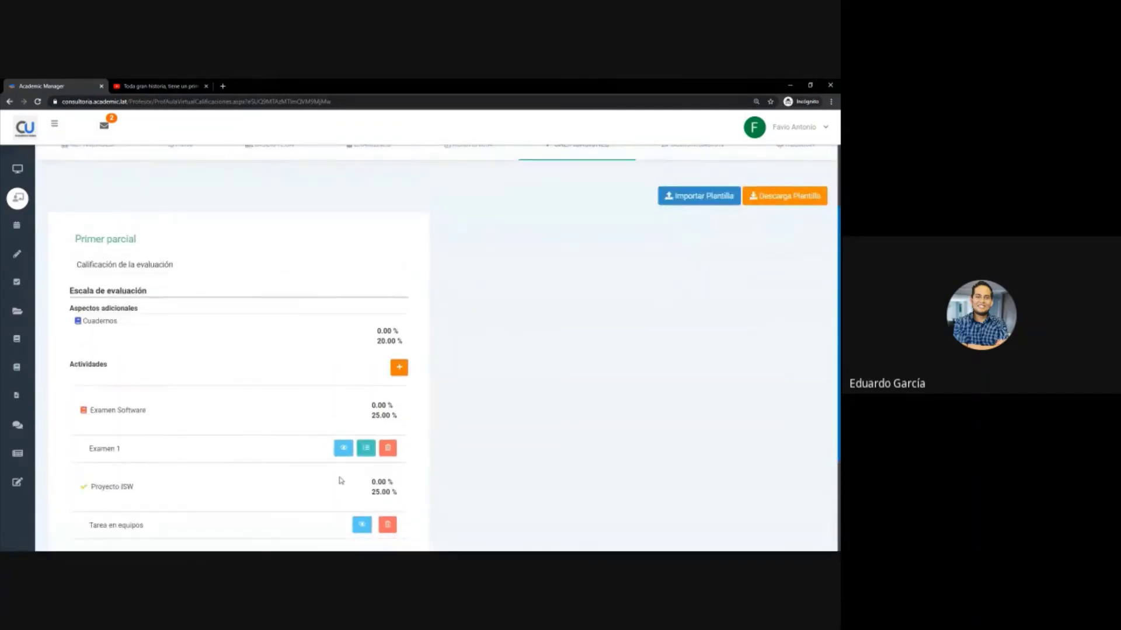
- Open the Primer parcial grade assignment and auto-generate the students' grades
click(140, 267)
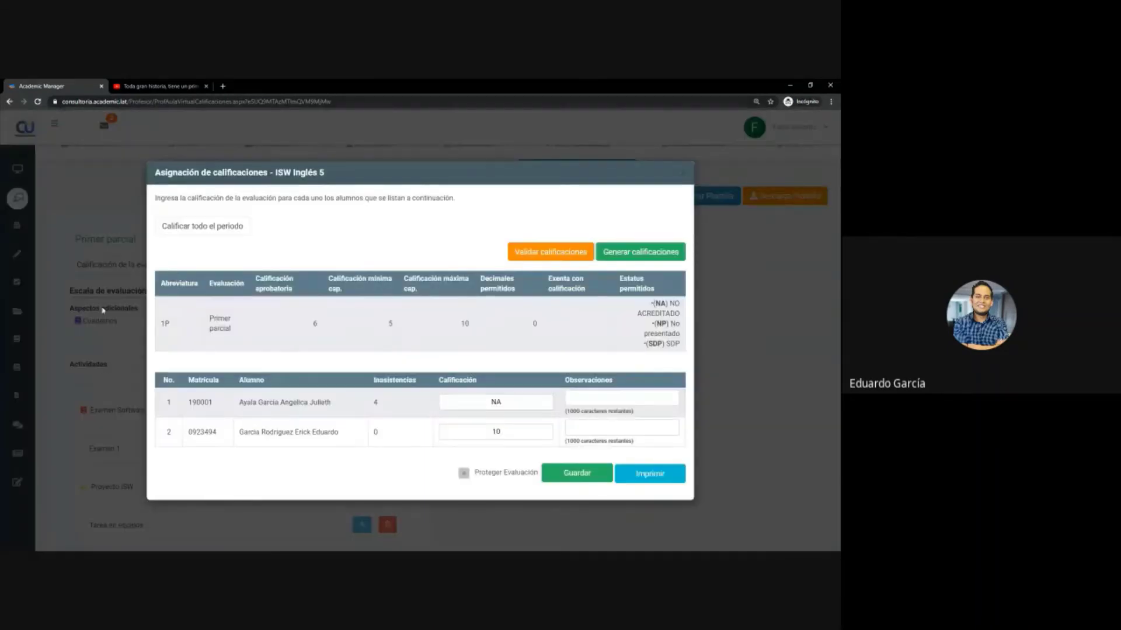
scroll(93, 431, down, 3)
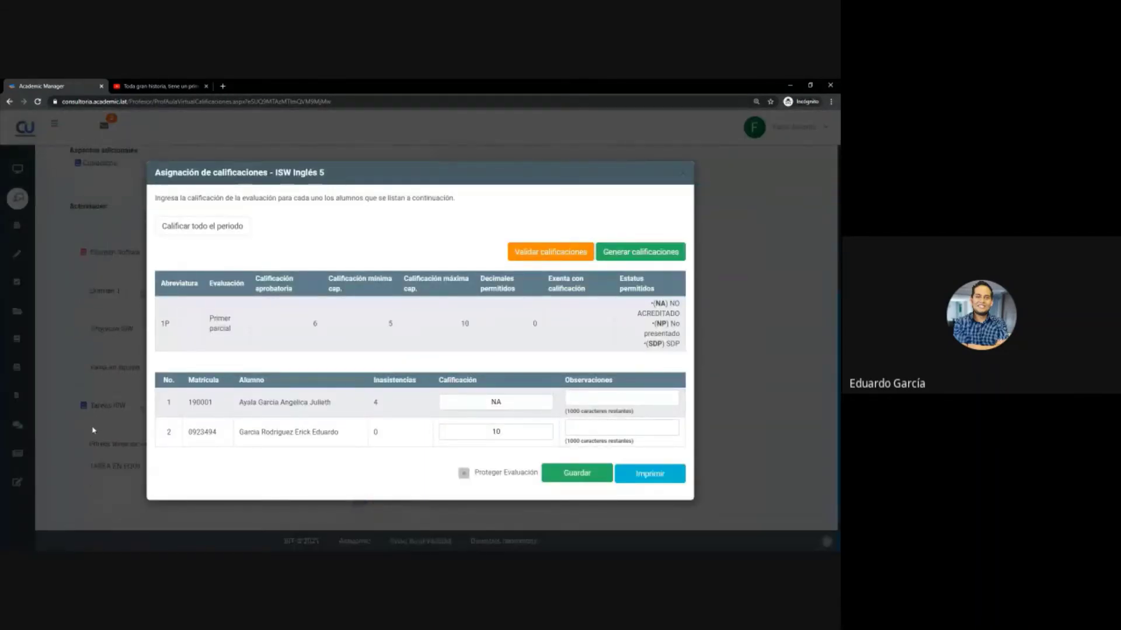
scroll(94, 430, up, 2)
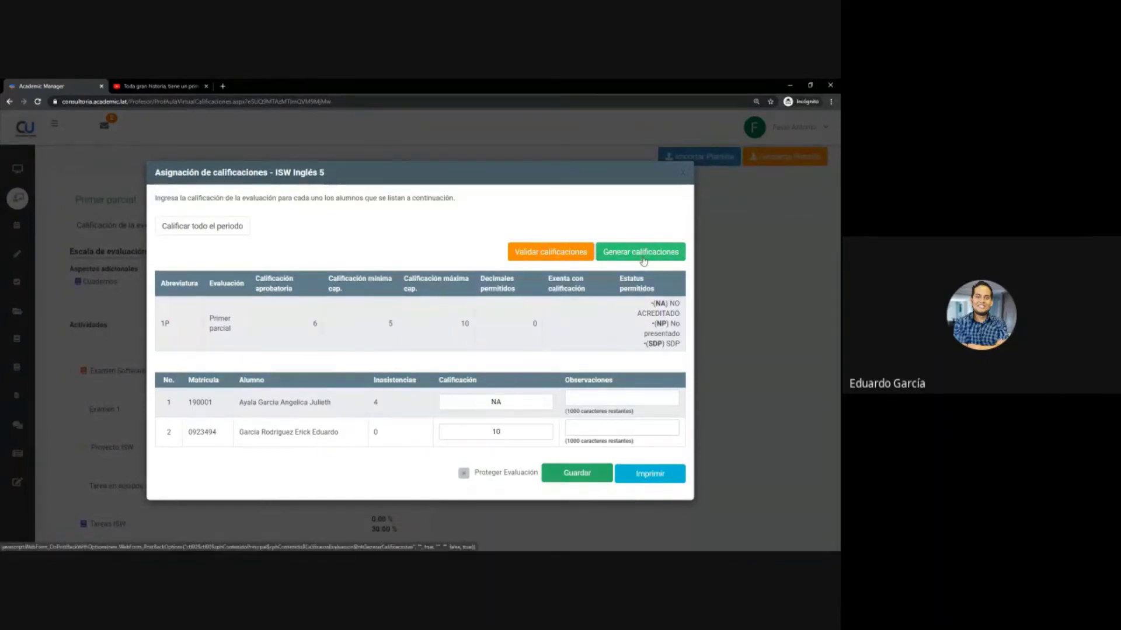
click(643, 257)
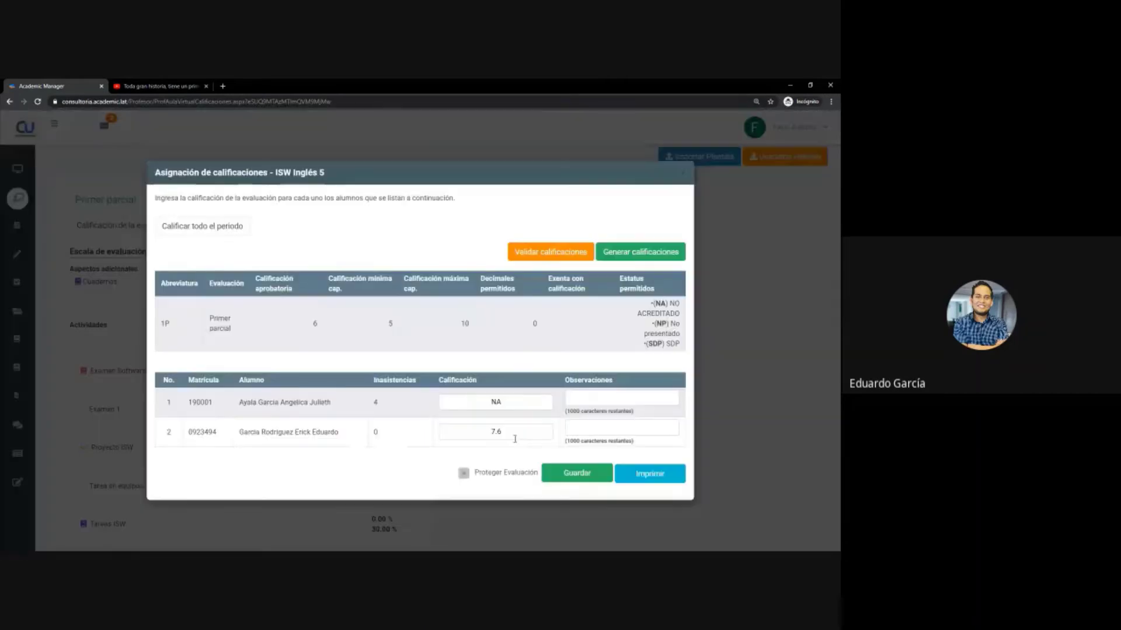
- Check the second student's generated 7.6 grade, then close the grade assignment window
click(503, 433)
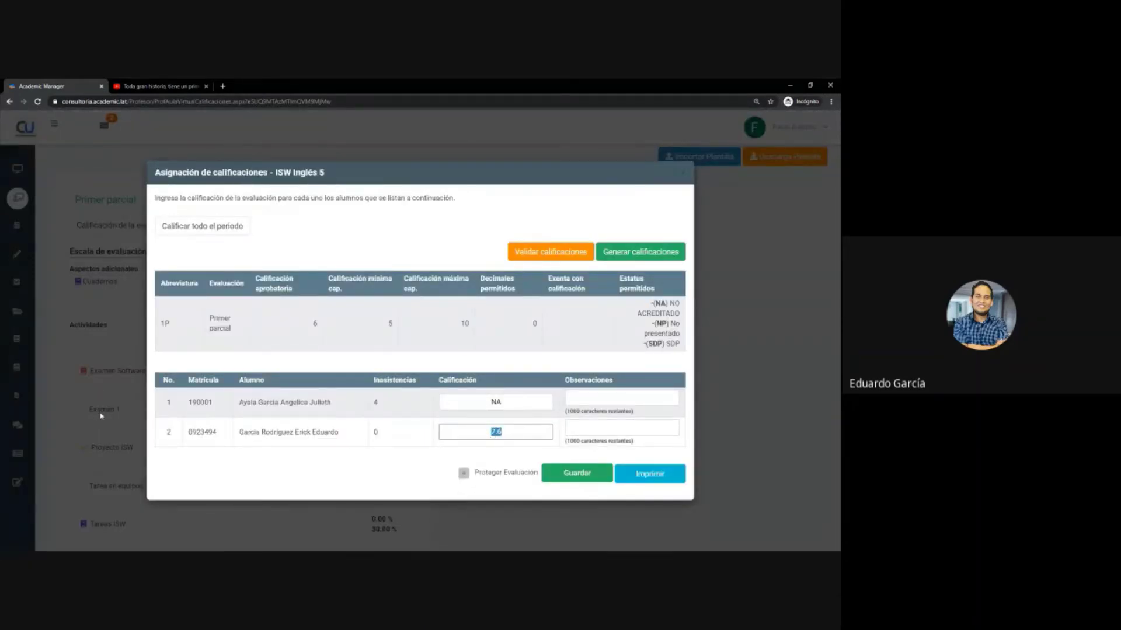
scroll(98, 409, down, 2)
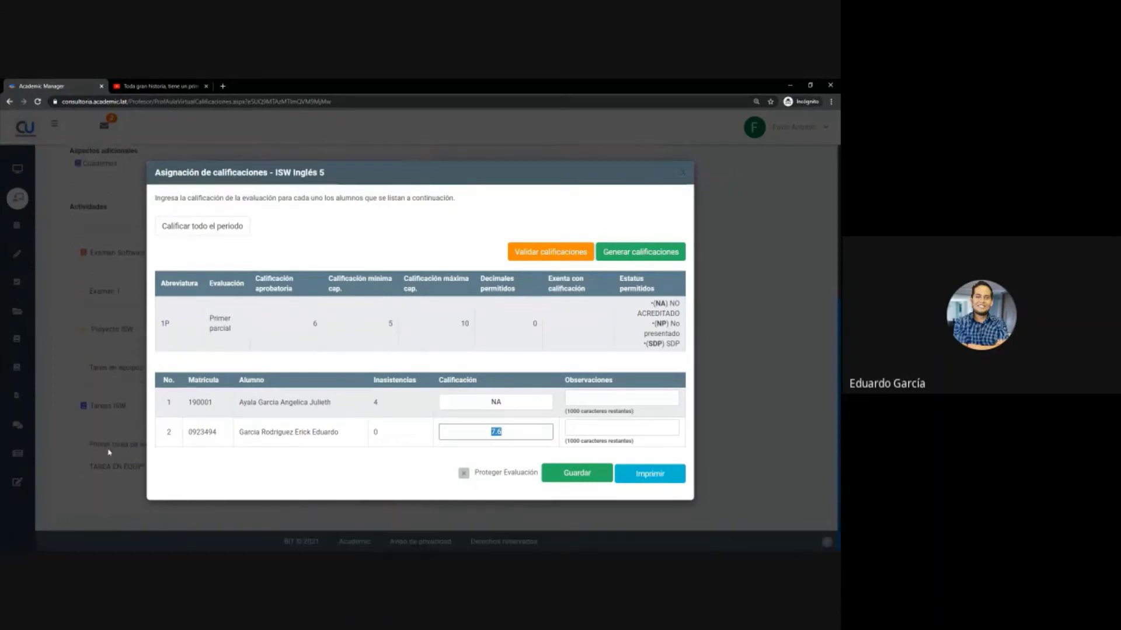
scroll(98, 403, up, 2)
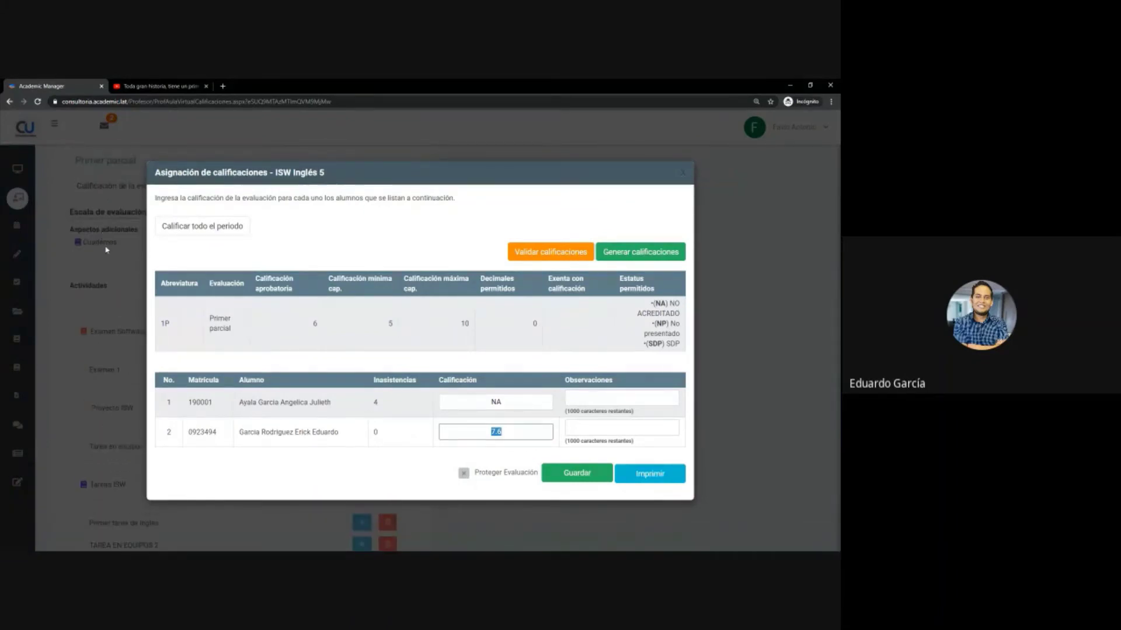
click(518, 432)
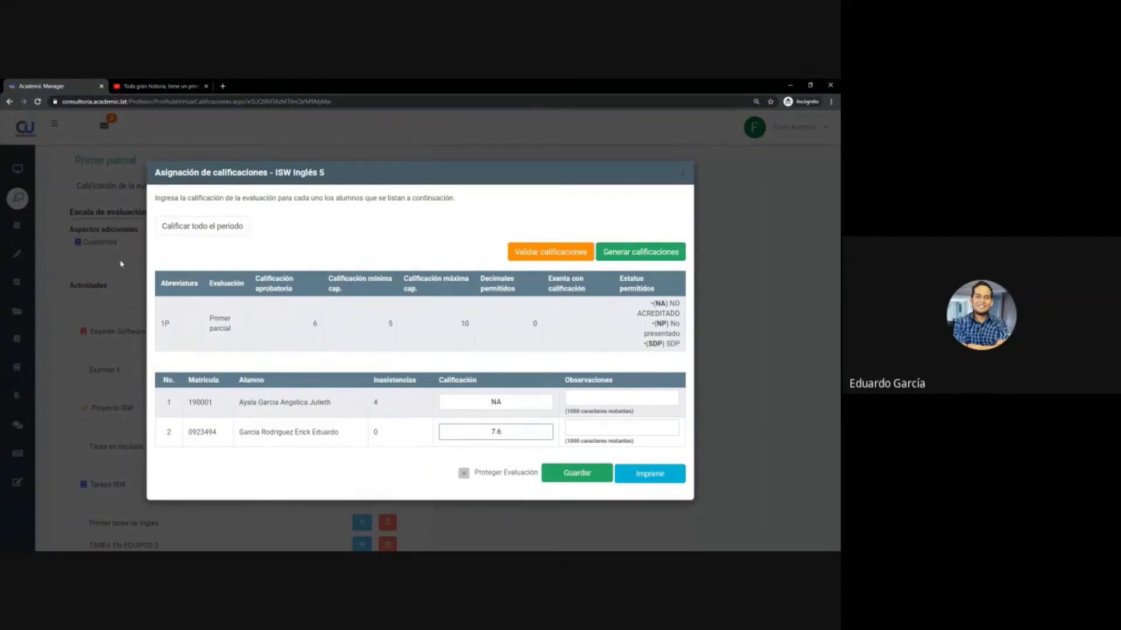
click(682, 176)
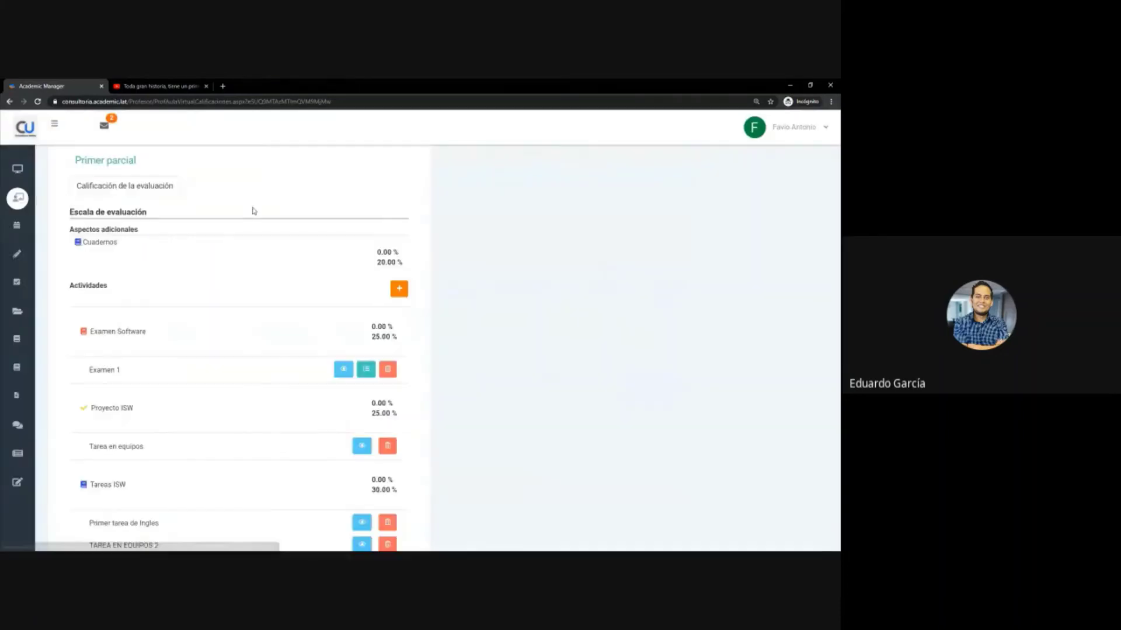
- Regenerate the Primer parcial grades, setting the second student to 9 and the first to 6
click(145, 190)
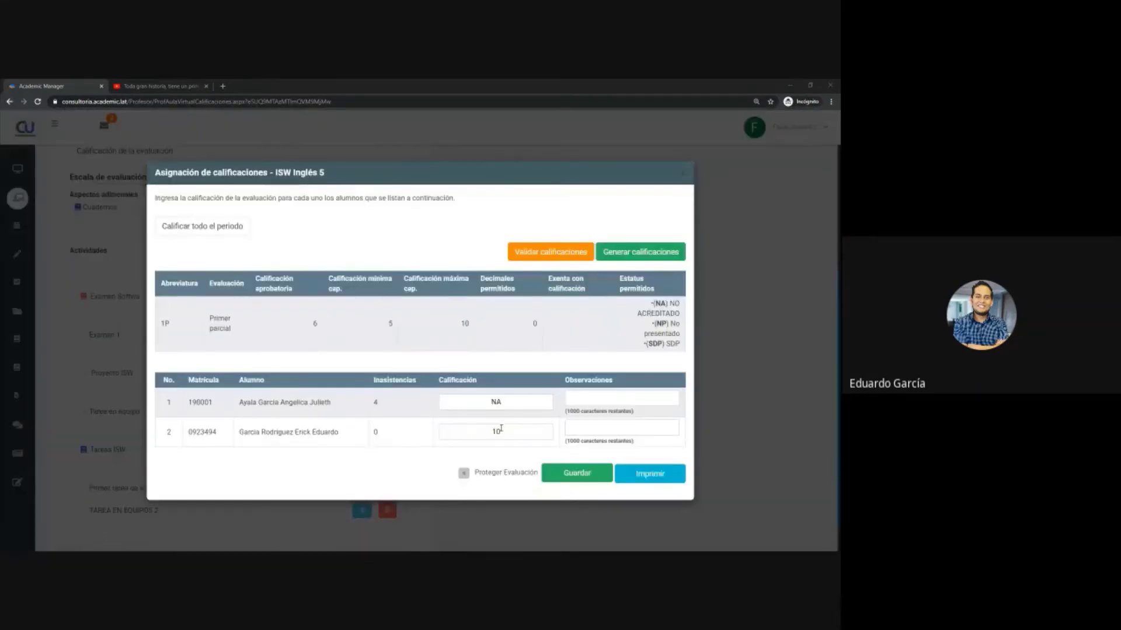
click(655, 254)
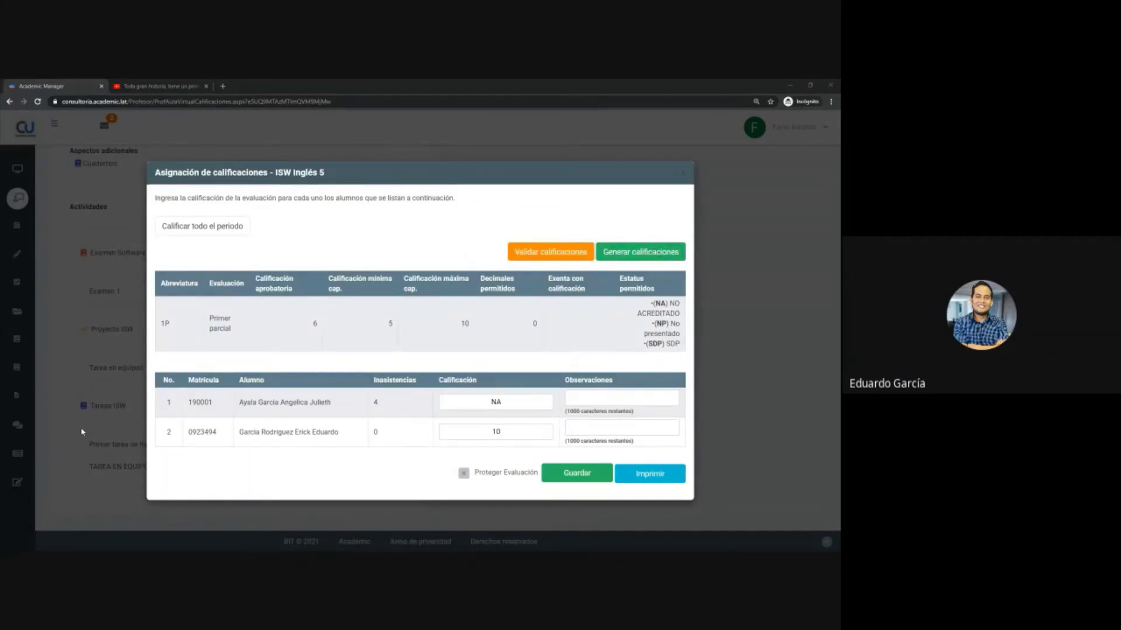
double_click(508, 434)
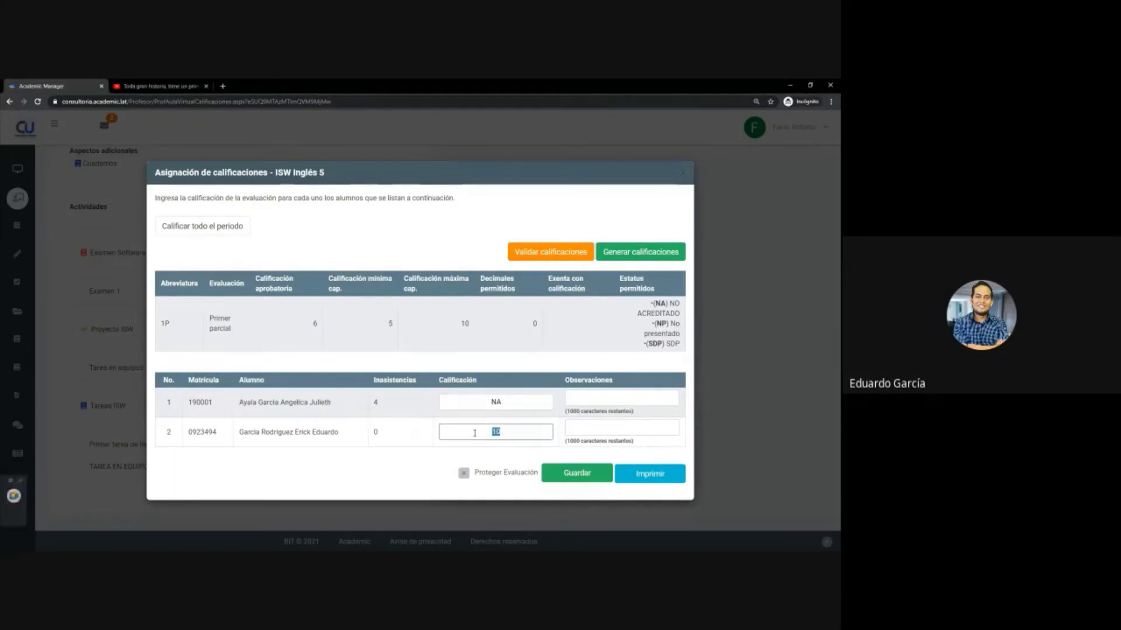
text(9)
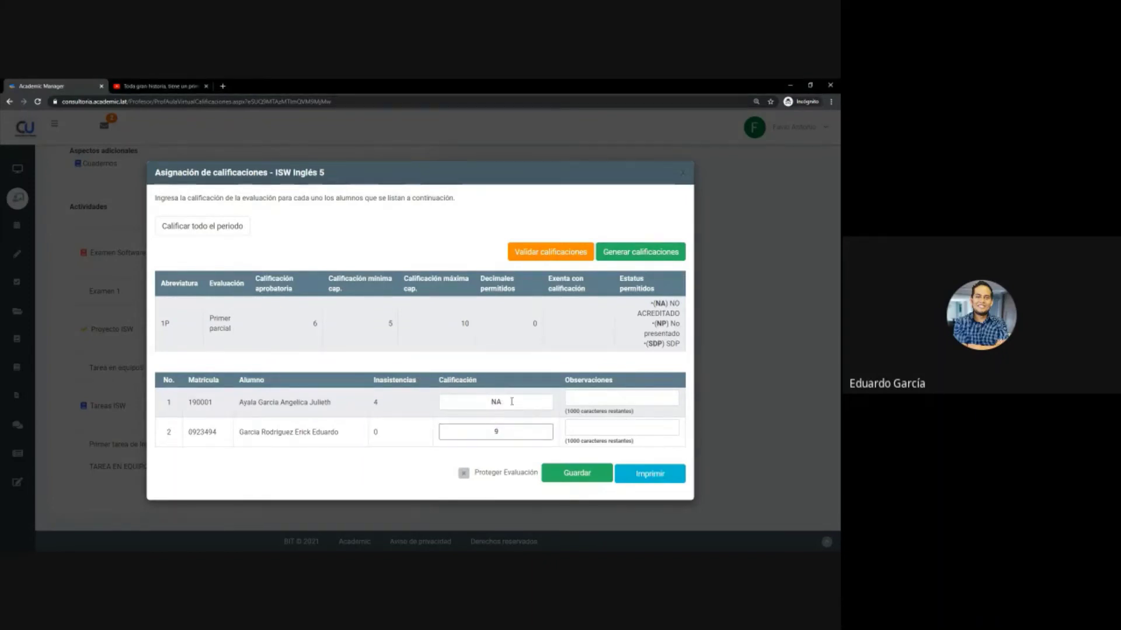
double_click(471, 405)
text(6)
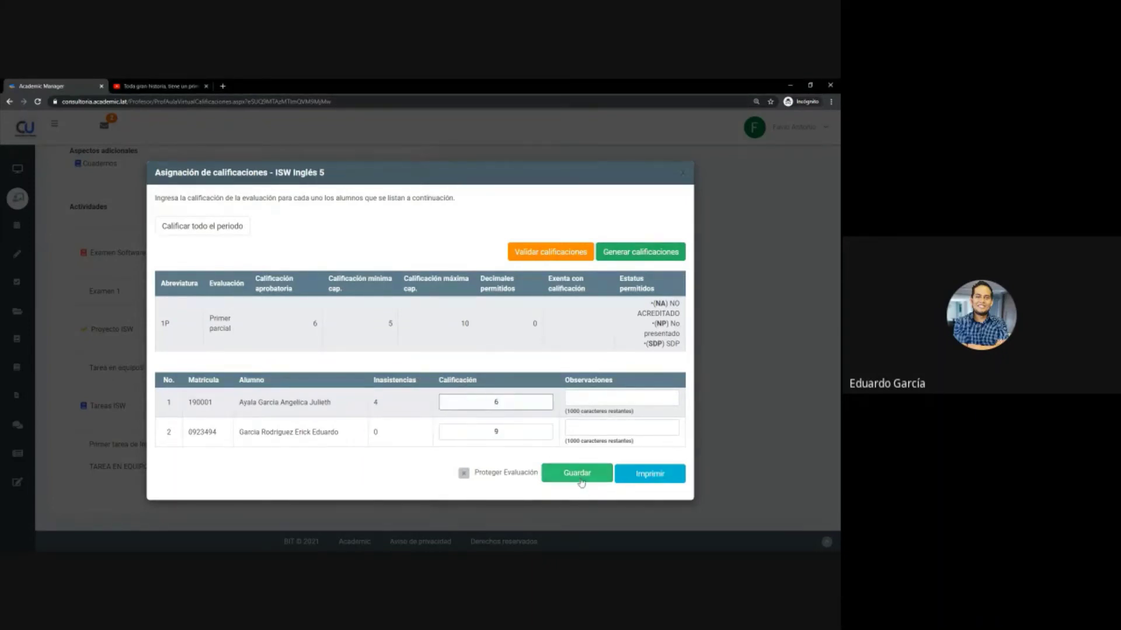
- Note the first student's 4 absences, change their grade to 8, and save
mouse_move(590, 391)
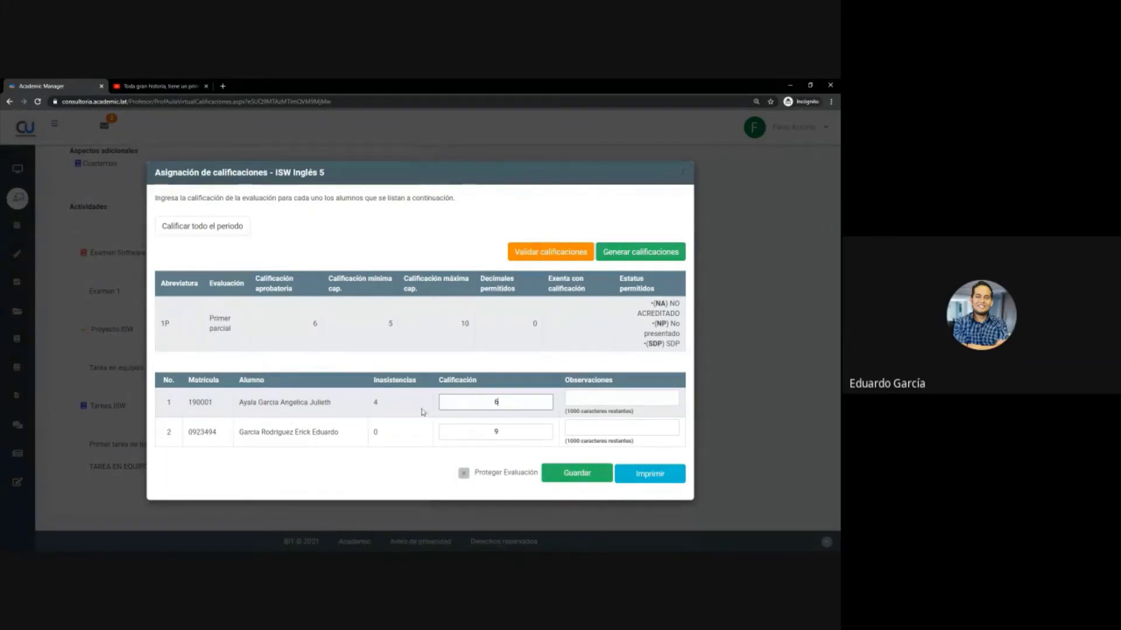
drag(393, 409, 375, 403)
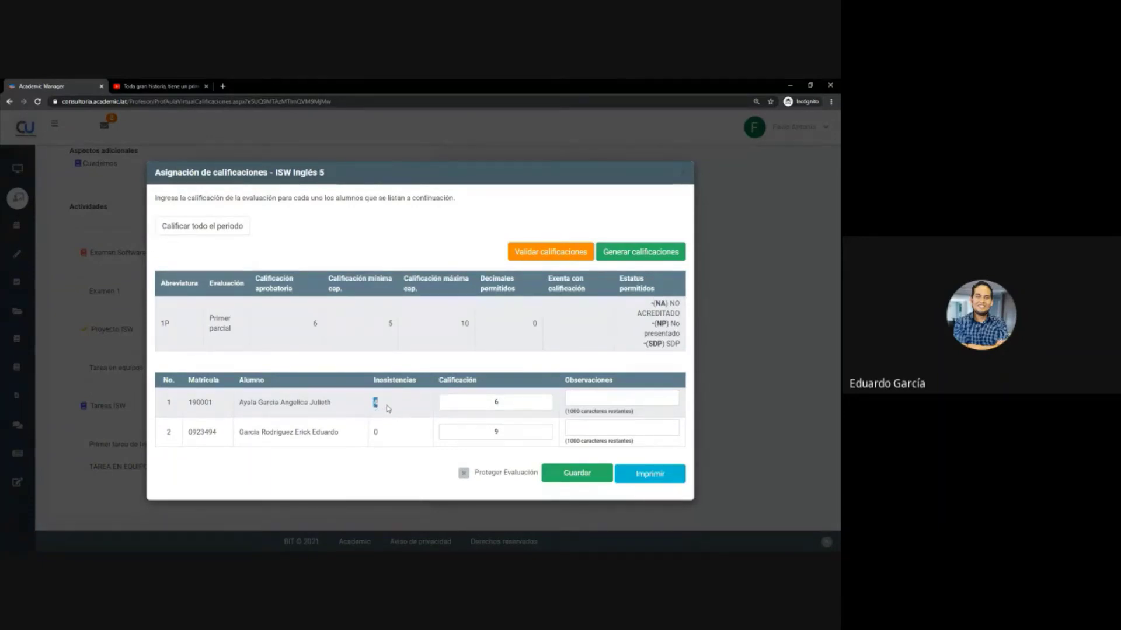
click(388, 408)
click(516, 399)
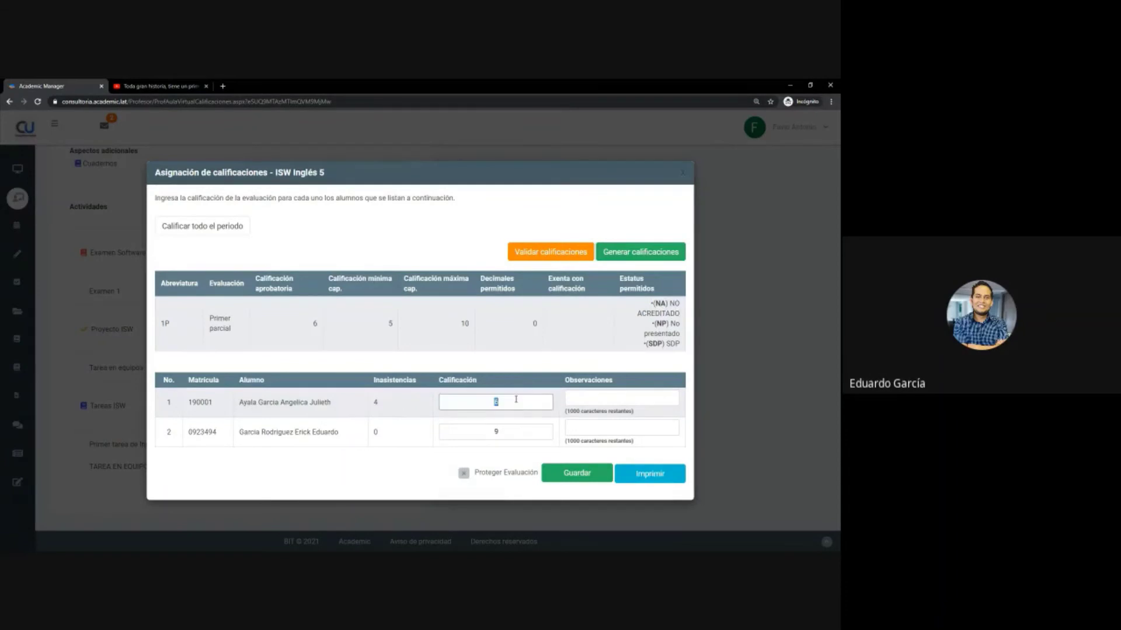
text(8)
click(575, 479)
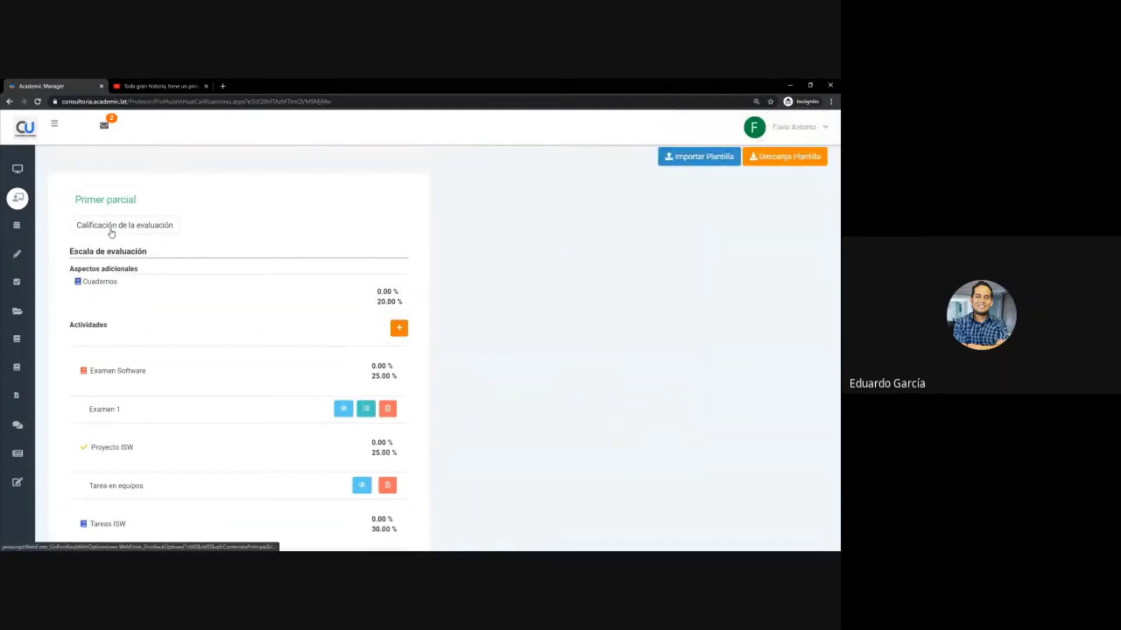
- Reopen the Primer parcial grade assignment and inspect the first student's NA grade
click(111, 228)
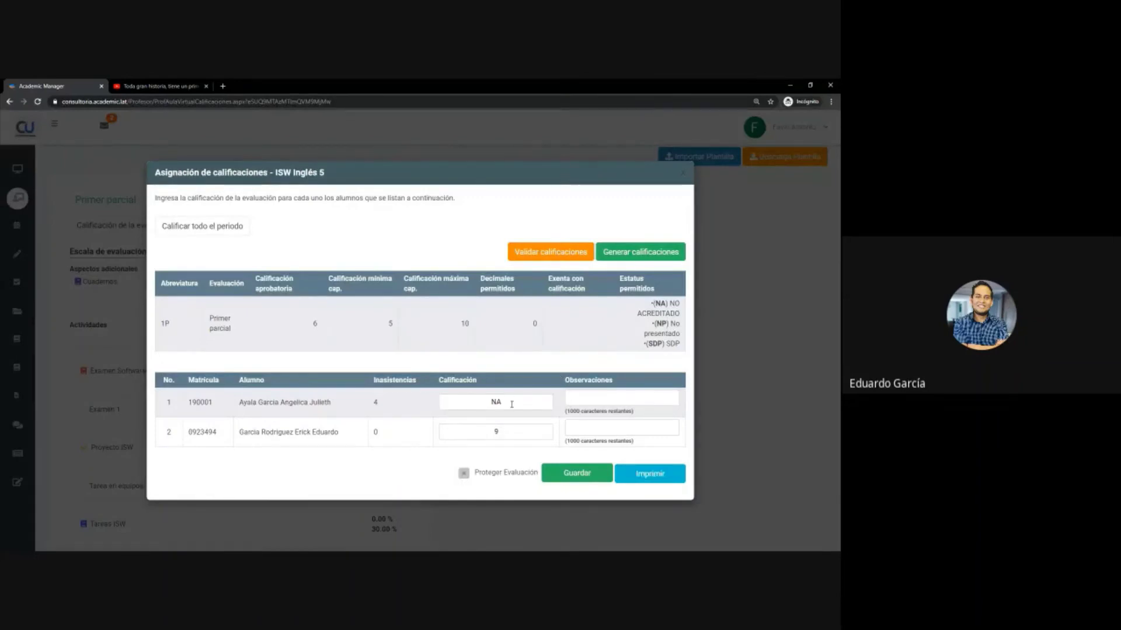
scroll(511, 404, down, 1)
click(504, 402)
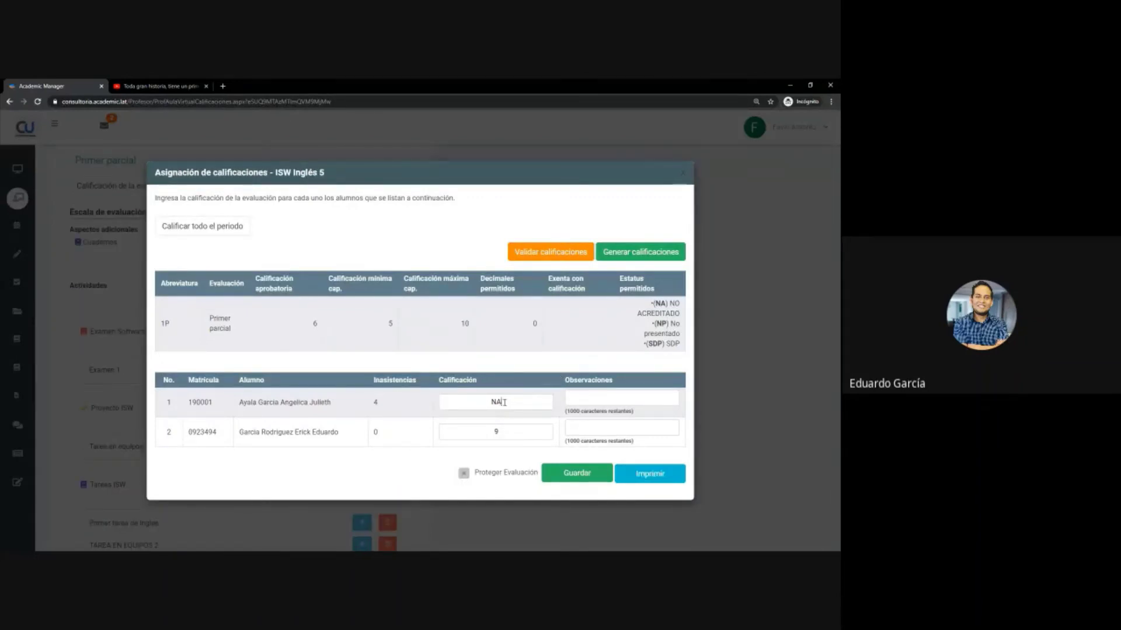
click(504, 402)
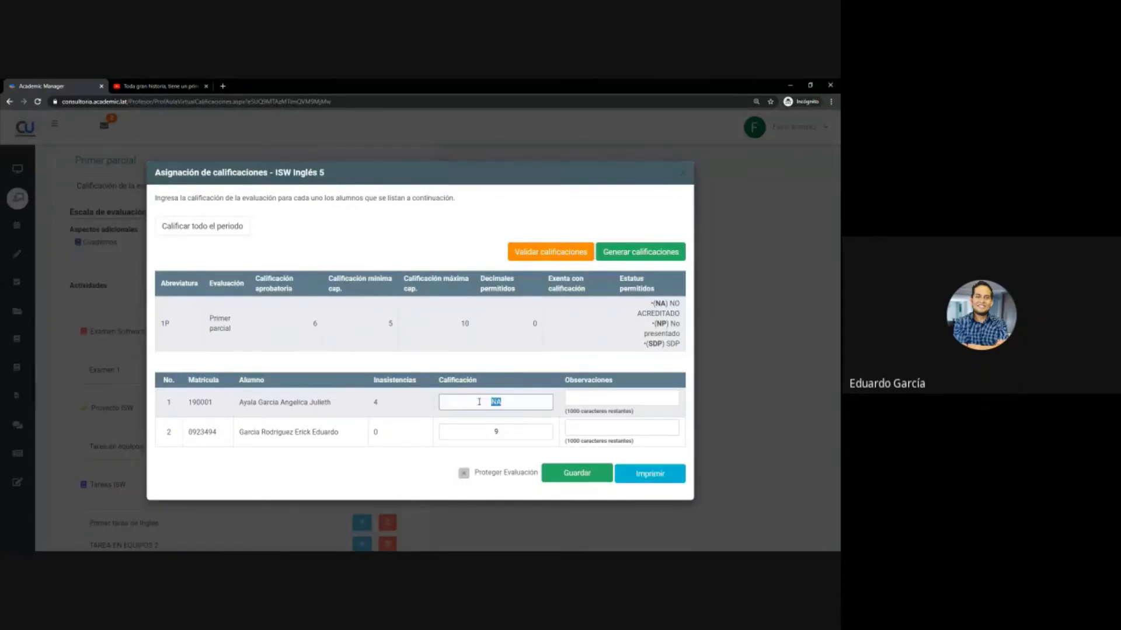
drag(513, 403, 476, 396)
click(514, 400)
double_click(543, 403)
click(513, 404)
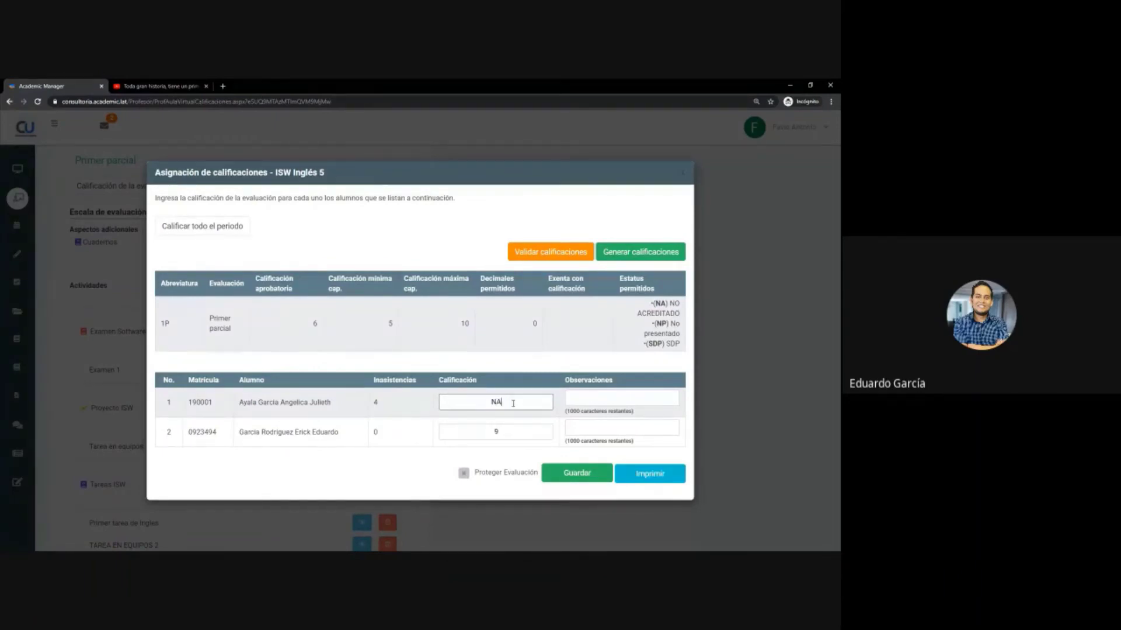
click(380, 406)
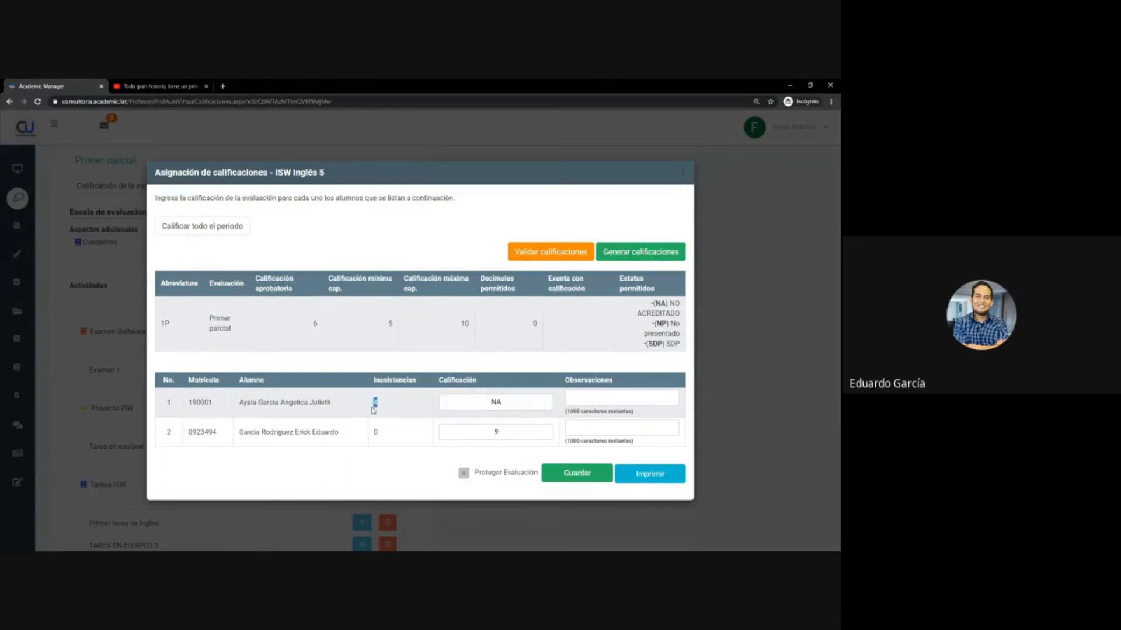
- Enter 4 absences for the first student and review the allowed codes NA, NP, SDP
double_click(376, 404)
text(4)
click(512, 403)
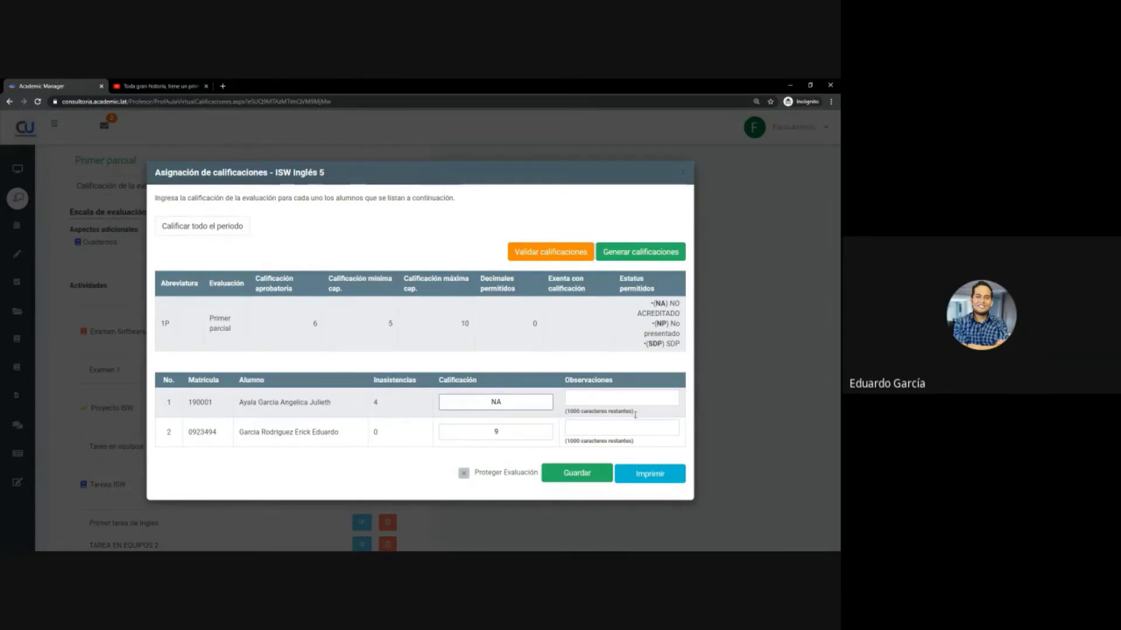
drag(646, 310, 677, 351)
click(584, 332)
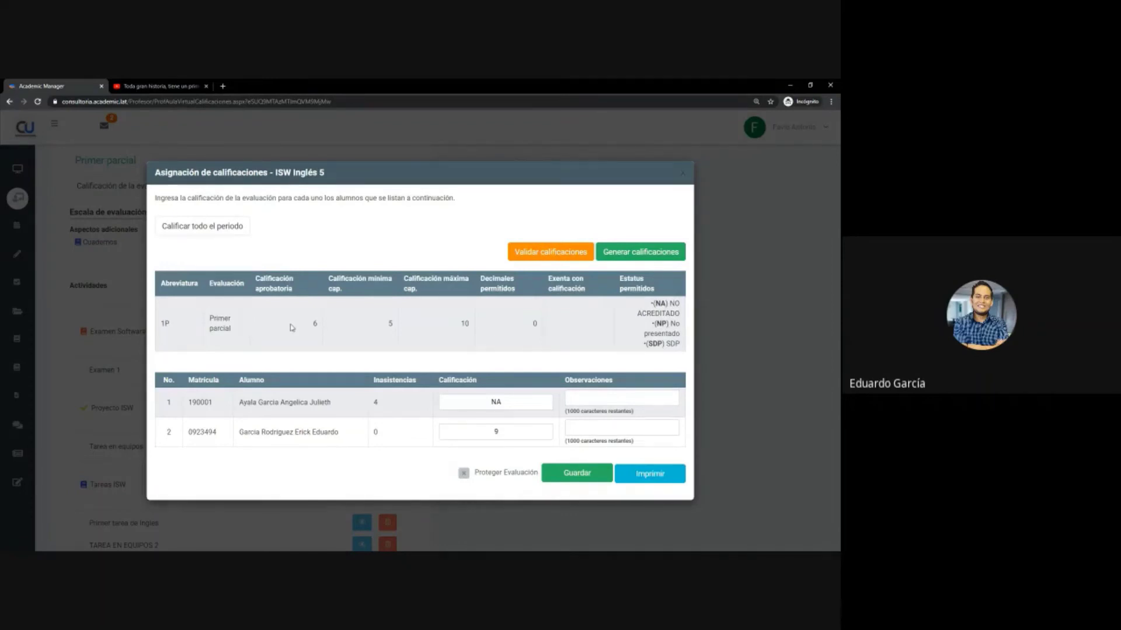
double_click(315, 324)
double_click(390, 324)
double_click(482, 435)
double_click(469, 327)
click(466, 327)
scroll(467, 373, down, 2)
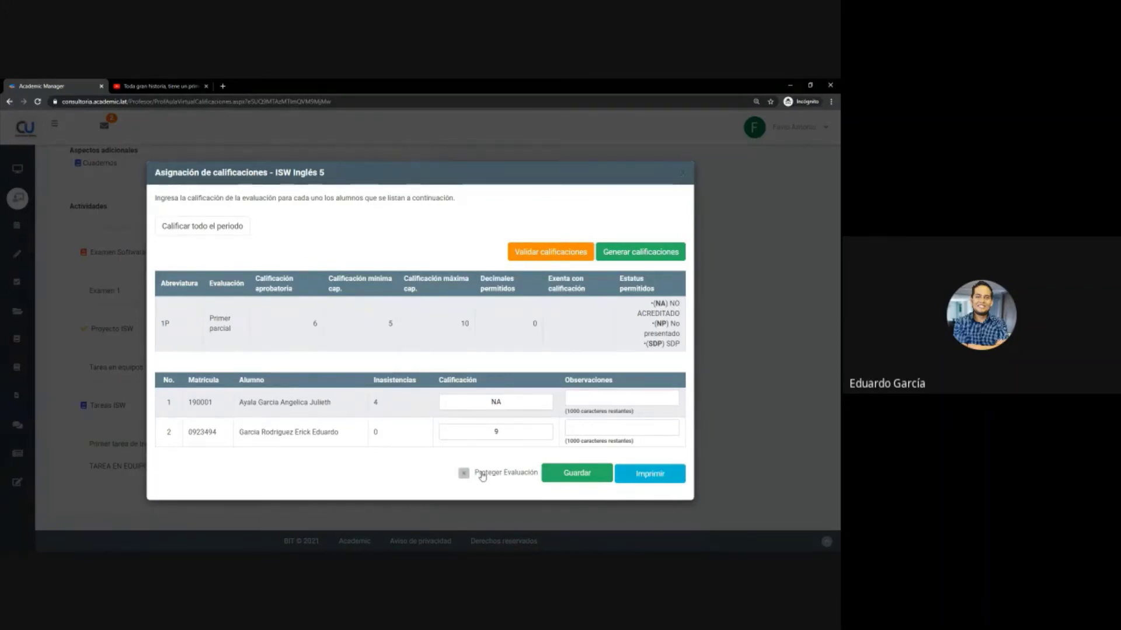
- Tick 'Proteger Evaluación' and save the Primer parcial grades
click(482, 477)
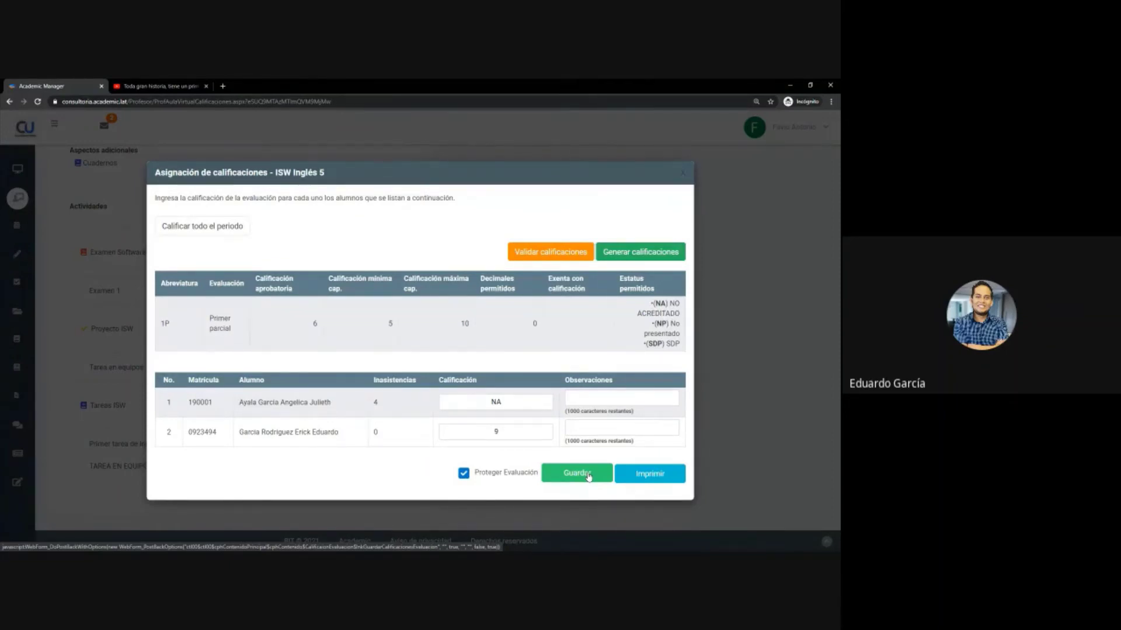
click(588, 476)
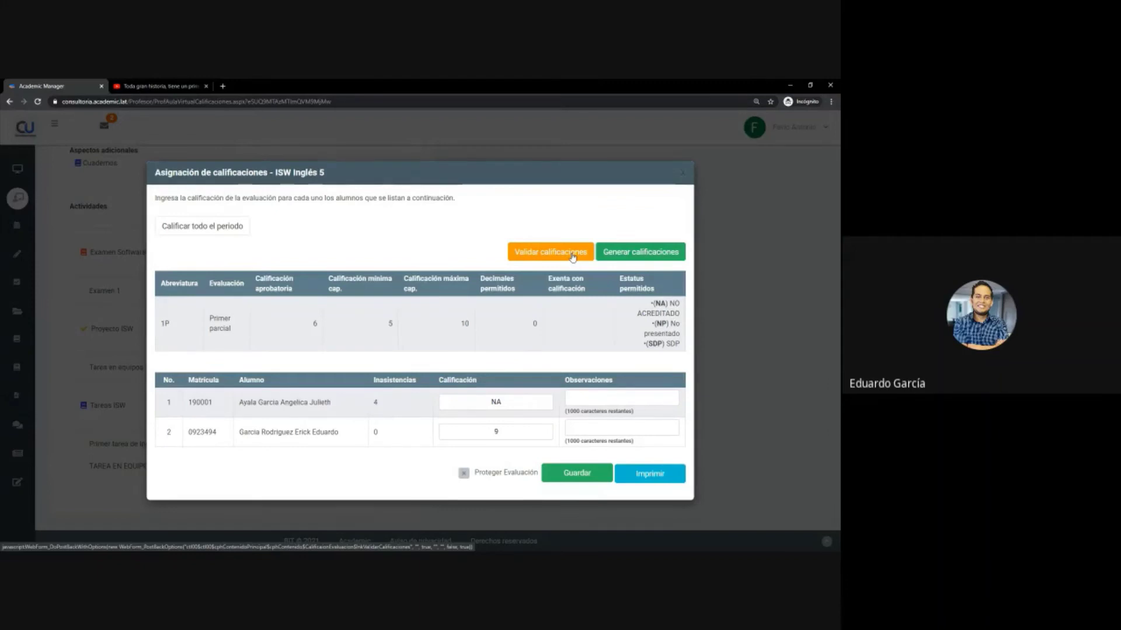
- Select the first student's NA grade, then close the Asignación de calificaciones window
click(491, 402)
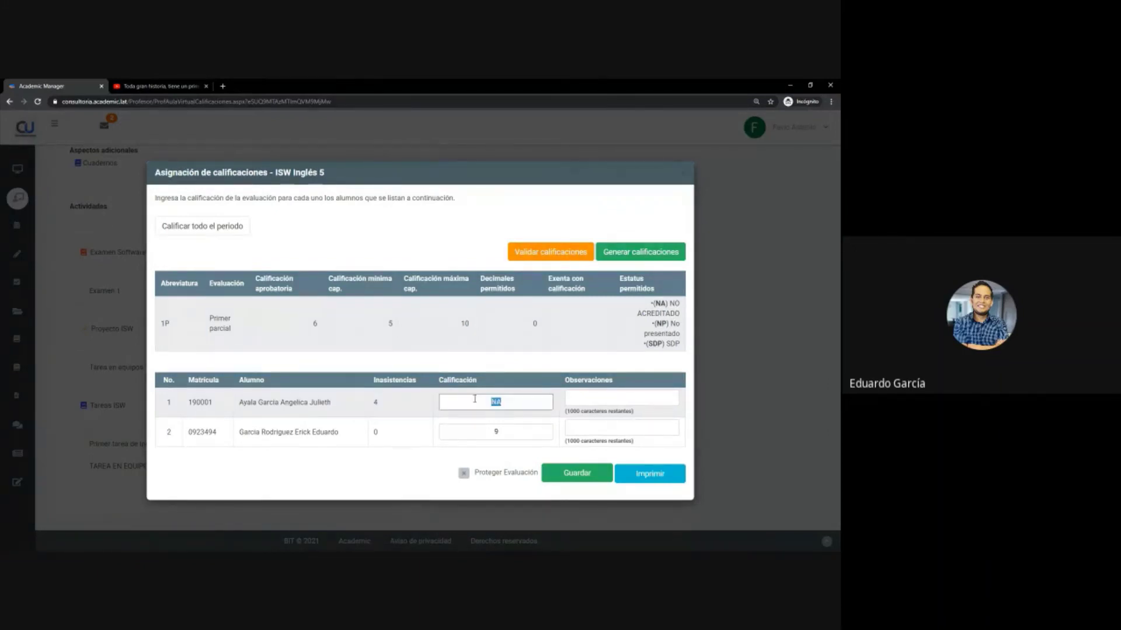
drag(492, 402, 504, 402)
click(688, 172)
scroll(601, 298, up, 4)
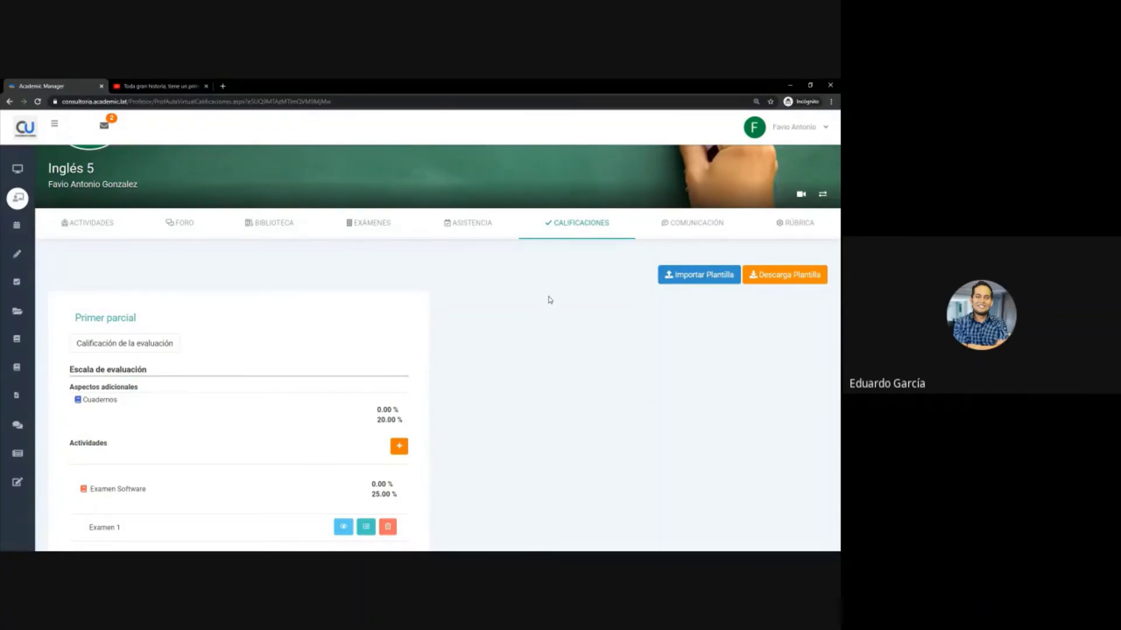
- Open the ASISTENCIA tab and show attendance for the whole month of enero 2021
click(469, 231)
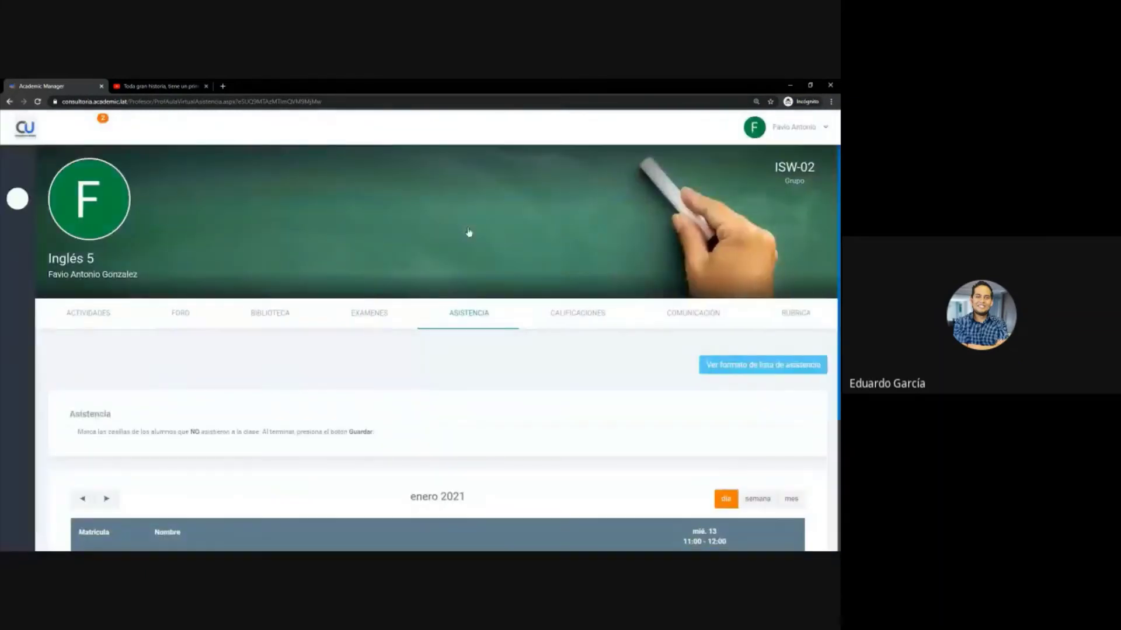
scroll(476, 381, down, 3)
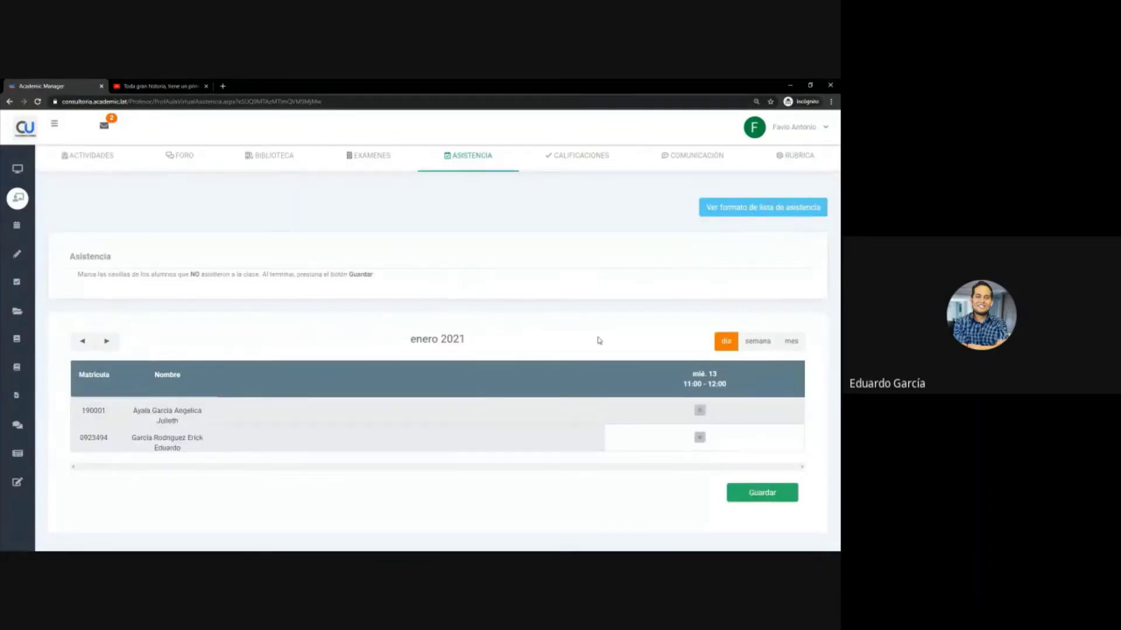
drag(416, 340, 513, 347)
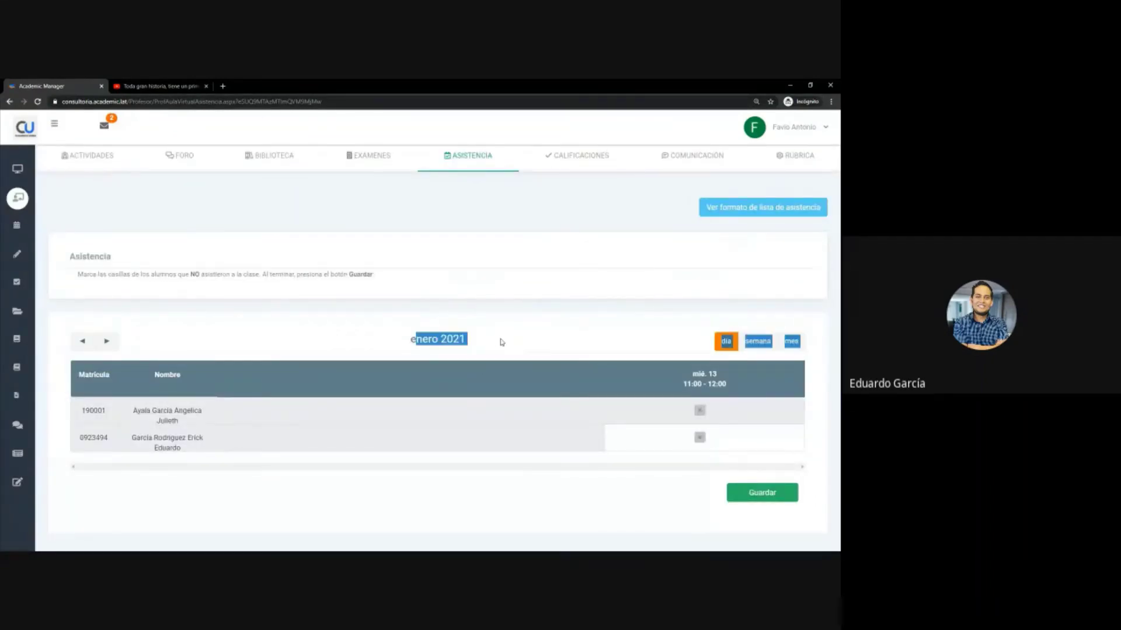
click(497, 342)
triple_click(450, 334)
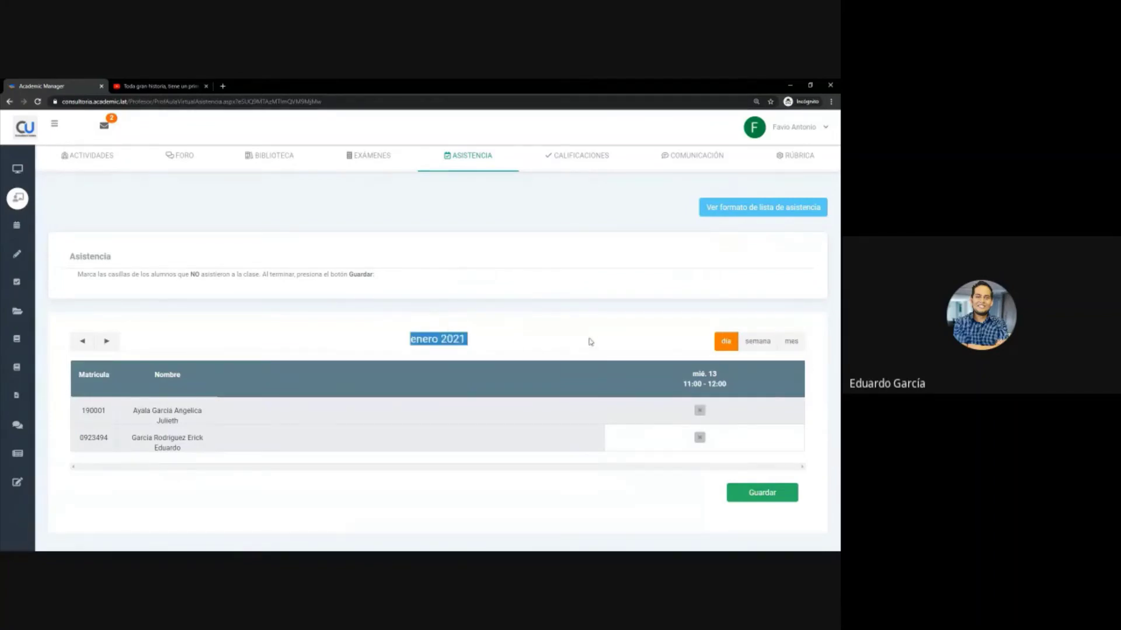
click(791, 342)
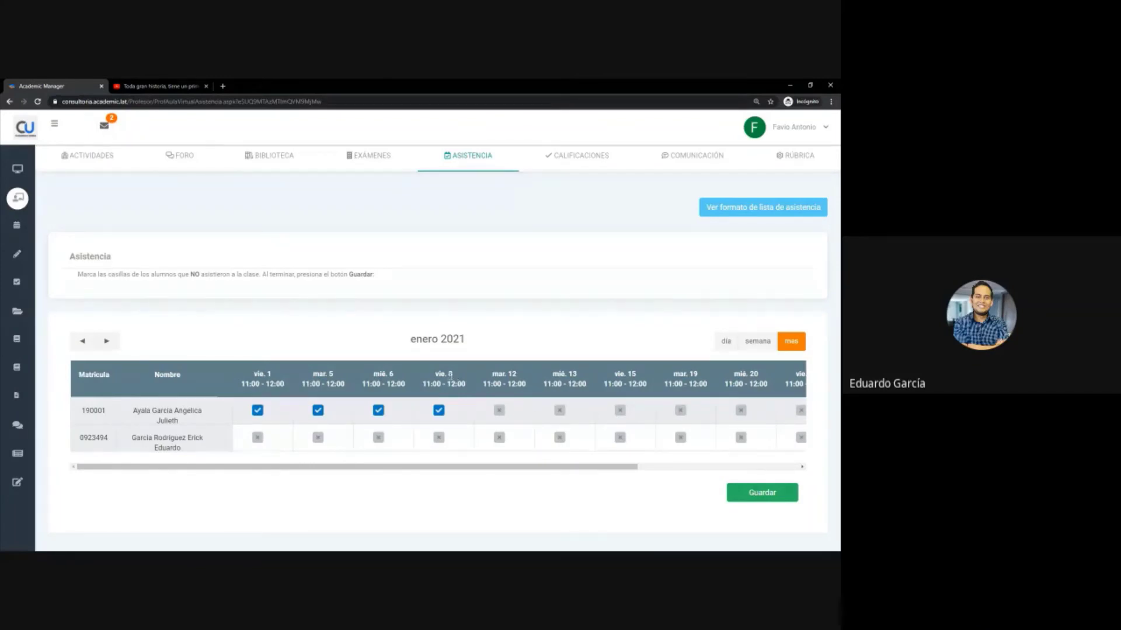
- Uncheck the first student's attendance for vie. 1, mar. 5, mié. 6 and vie. 8
click(439, 411)
click(378, 411)
click(318, 411)
click(257, 411)
drag(575, 467, 562, 470)
drag(333, 467, 298, 466)
scroll(286, 412, up, 3)
- Review the January class dates from mar. 5 through mié. 20 in the month view
scroll(287, 410, down, 1)
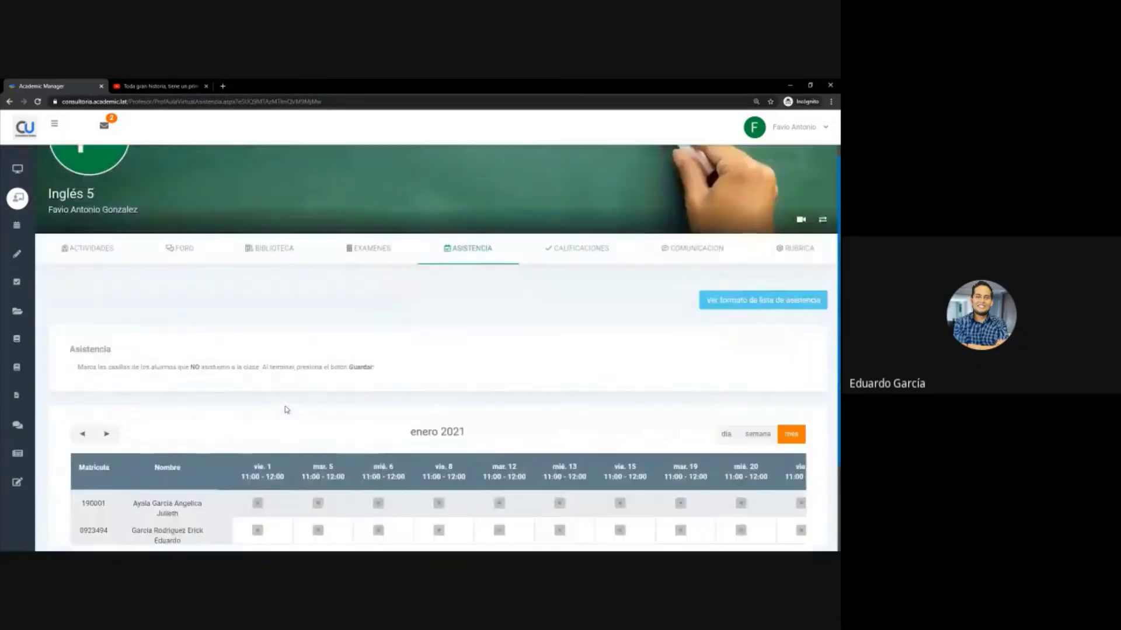
scroll(287, 410, down, 2)
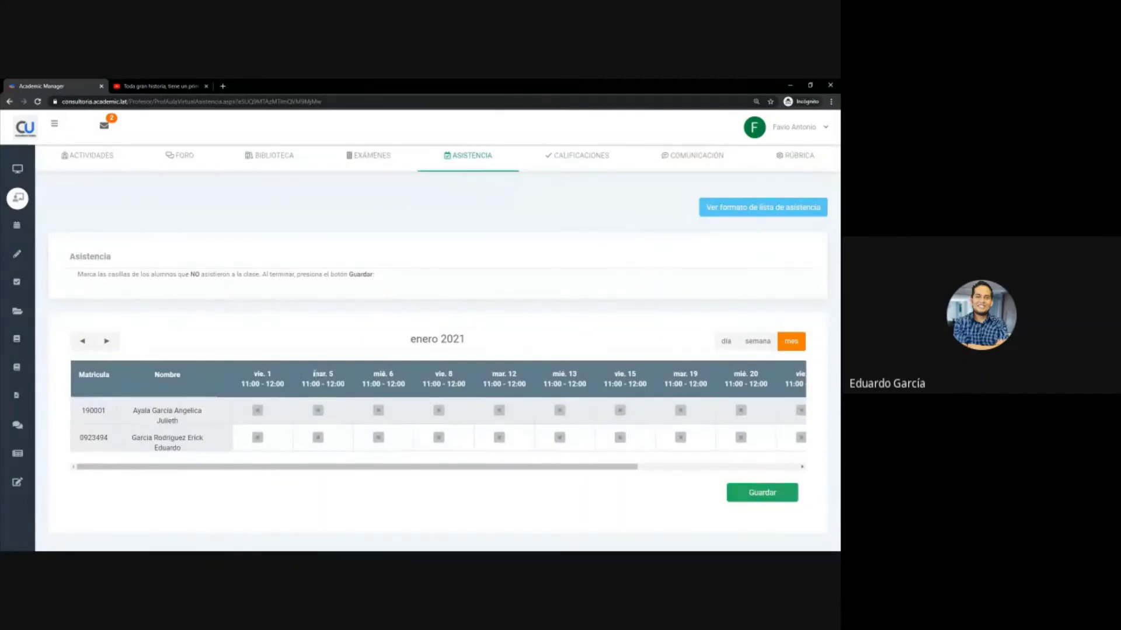
double_click(323, 374)
double_click(383, 374)
double_click(439, 374)
double_click(504, 374)
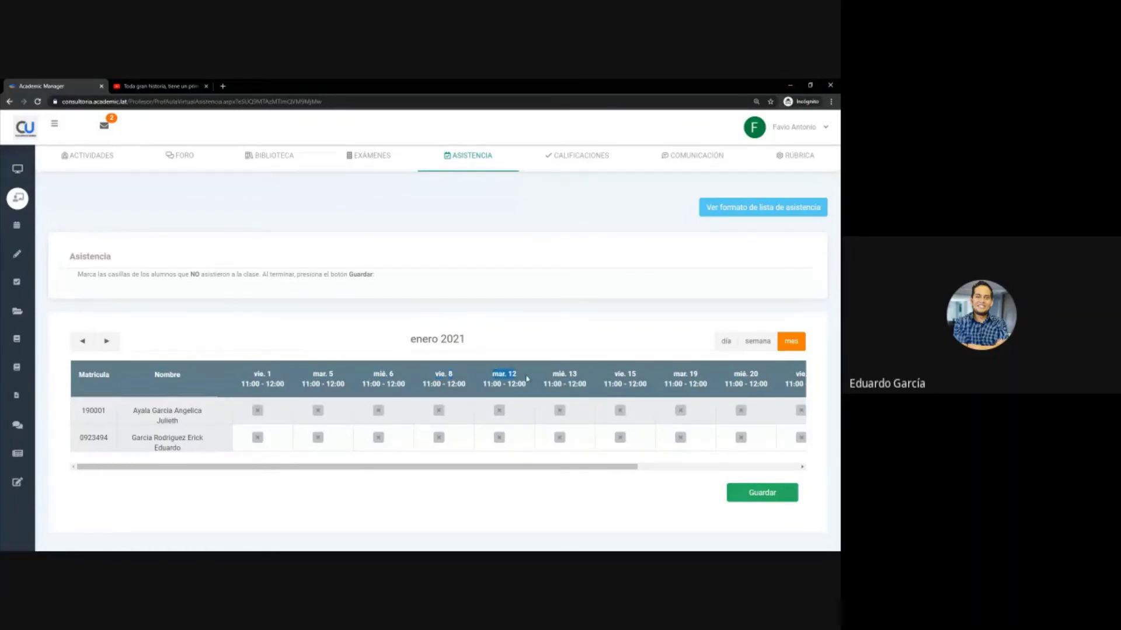
double_click(558, 374)
double_click(620, 374)
double_click(680, 374)
double_click(740, 374)
click(759, 375)
- Switch the attendance calendar to the day layout, then to the week layout
drag(274, 467, 358, 470)
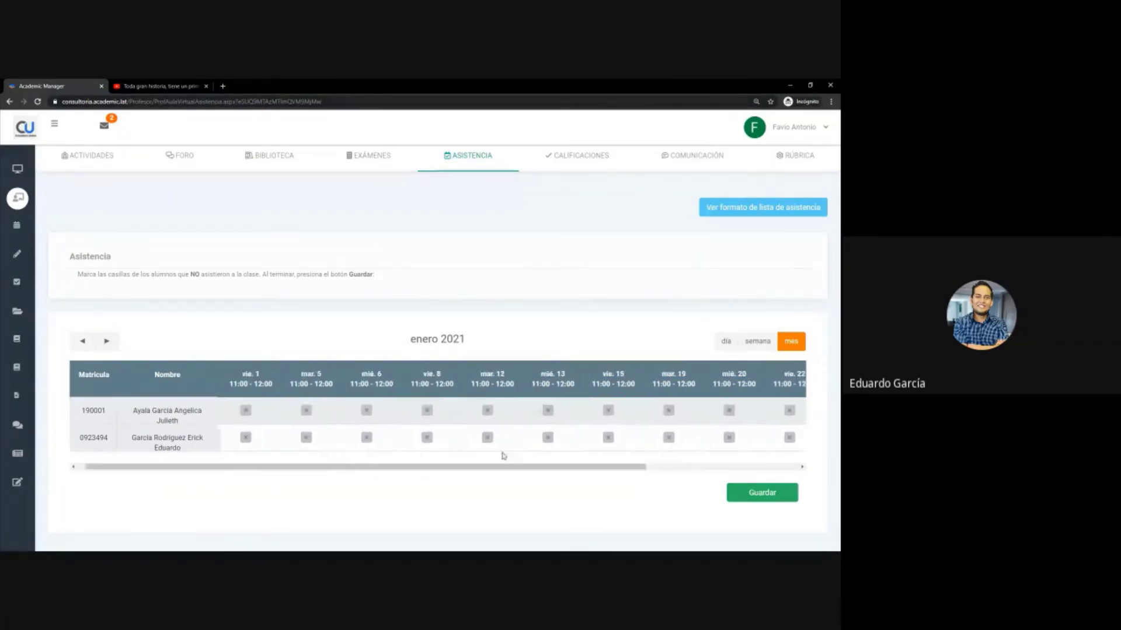
click(724, 344)
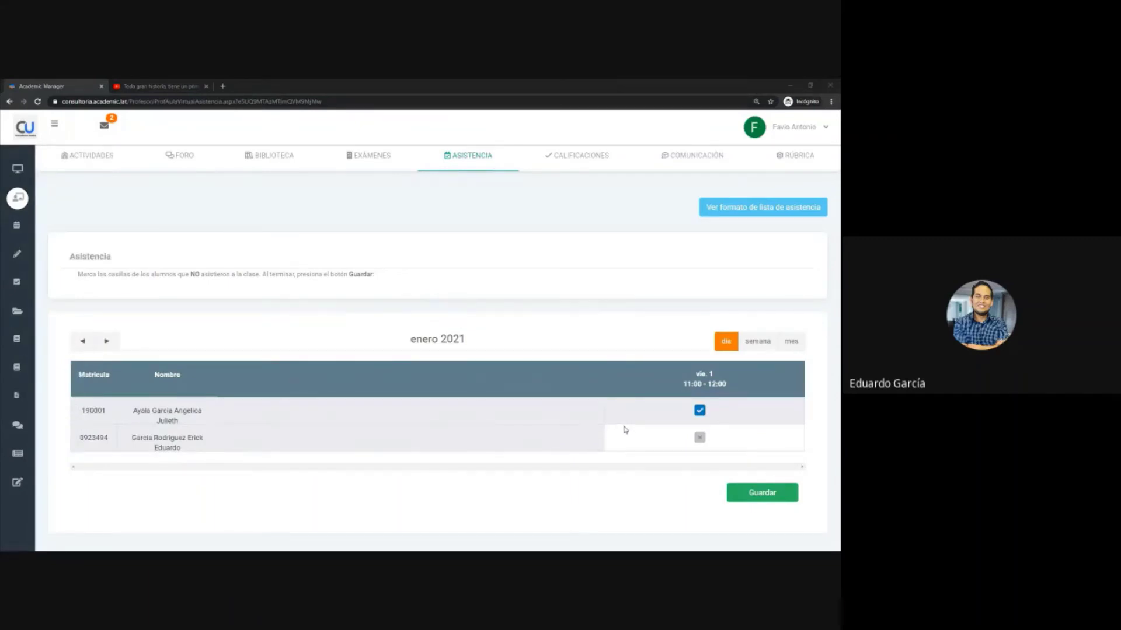
click(757, 344)
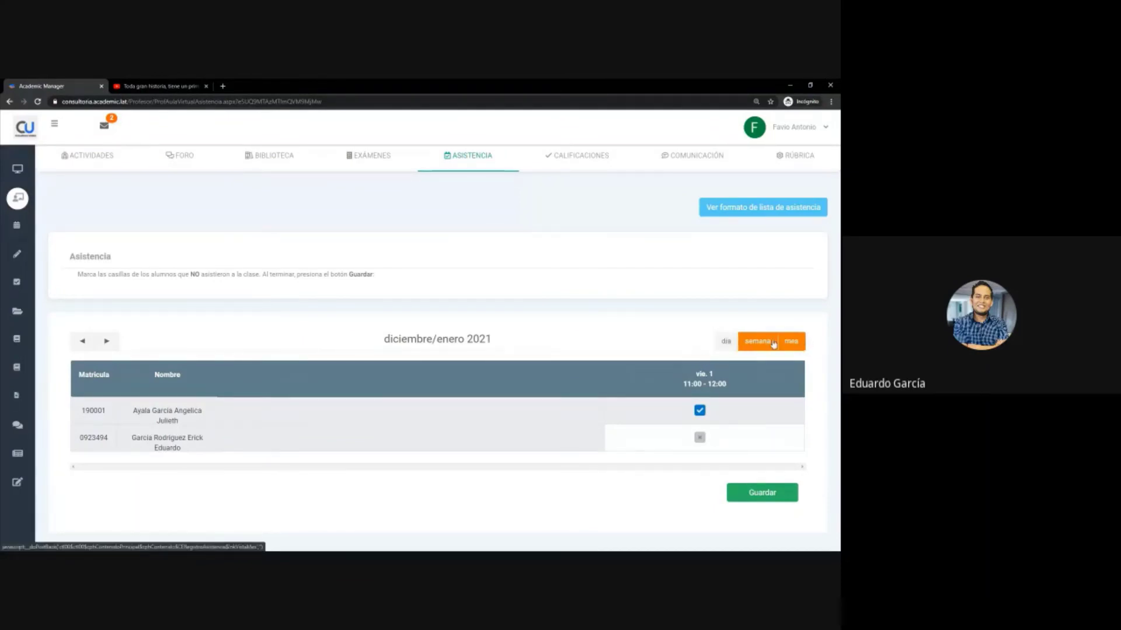
- Advance the attendance calendar to the week of mar. 5 to vie. 8 January 2021
click(107, 343)
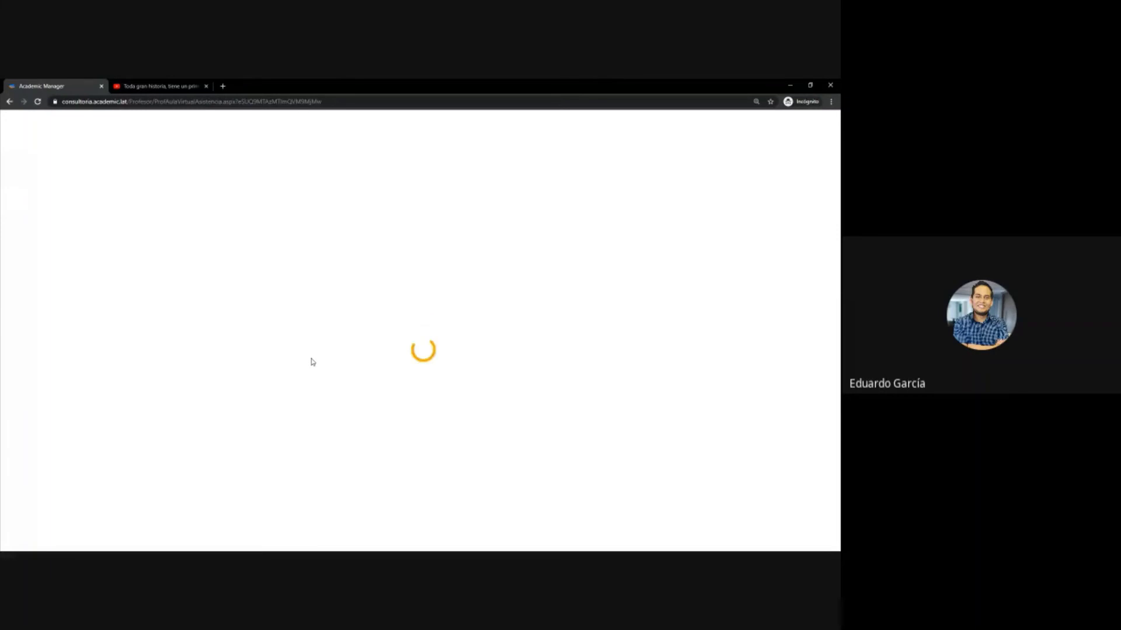
scroll(643, 408, down, 1)
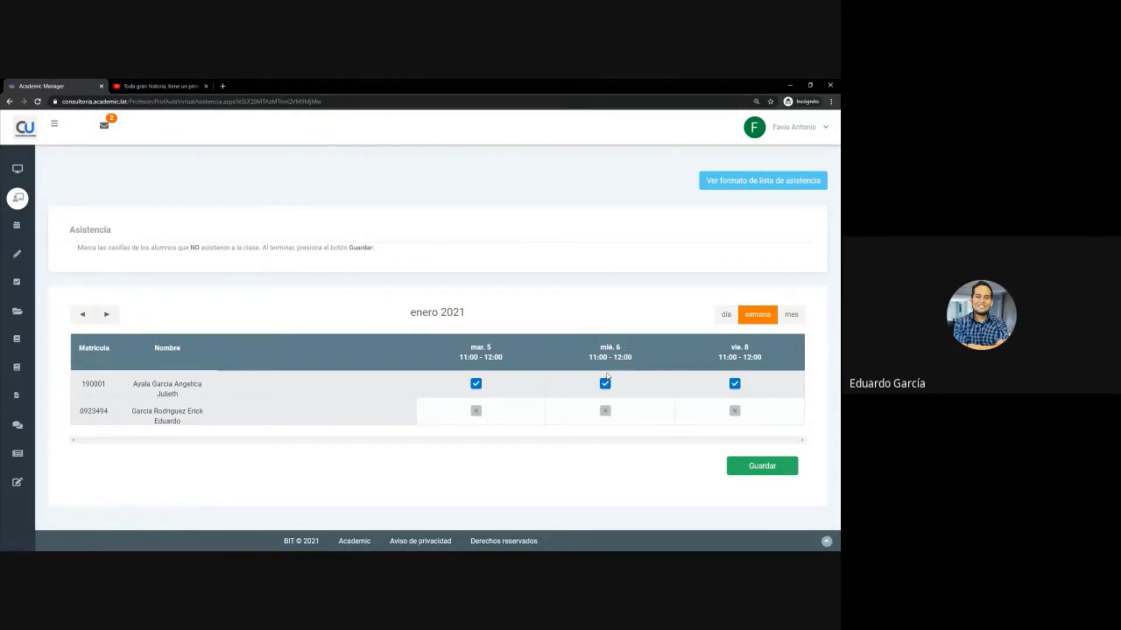
scroll(588, 362, up, 2)
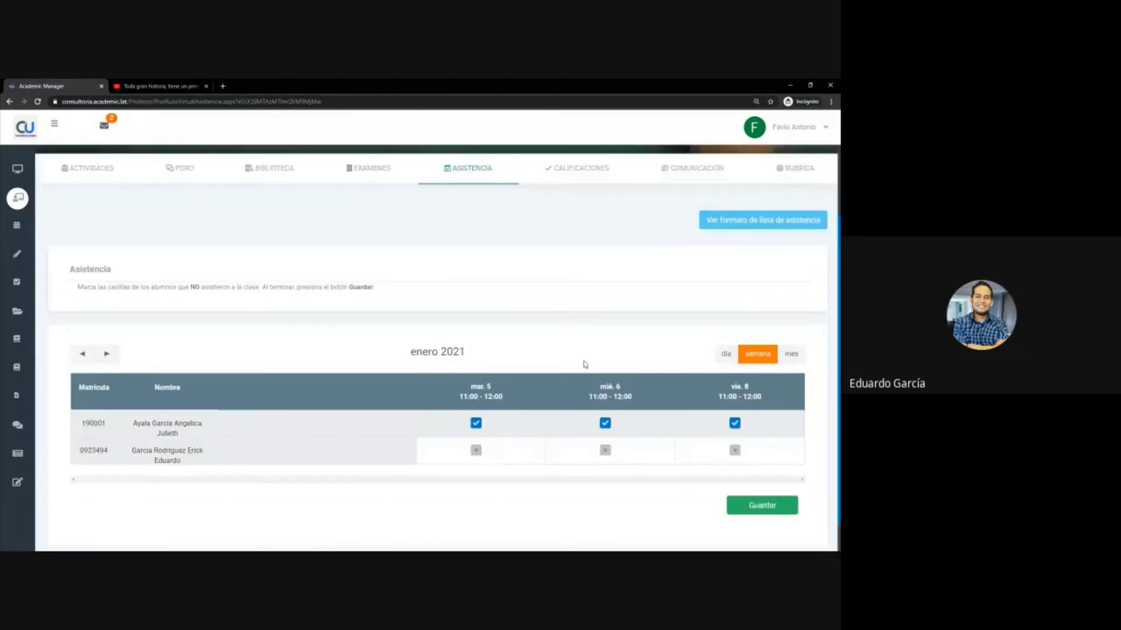
scroll(585, 358, down, 1)
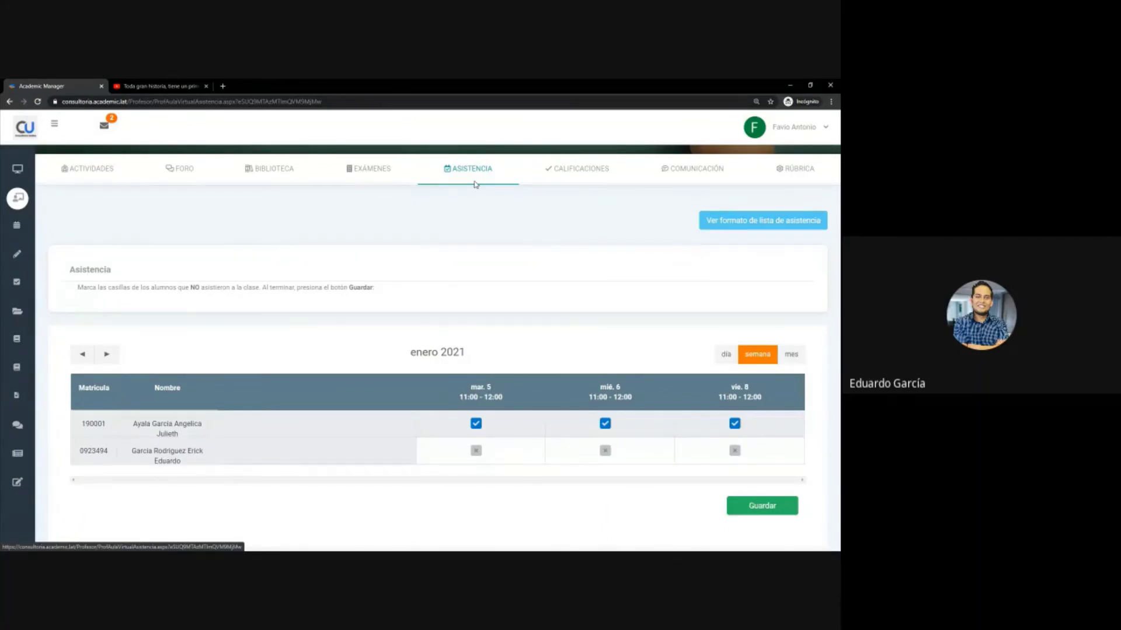
- Open the CALIFICACIONES tab and scroll through the Primer parcial activities
click(592, 174)
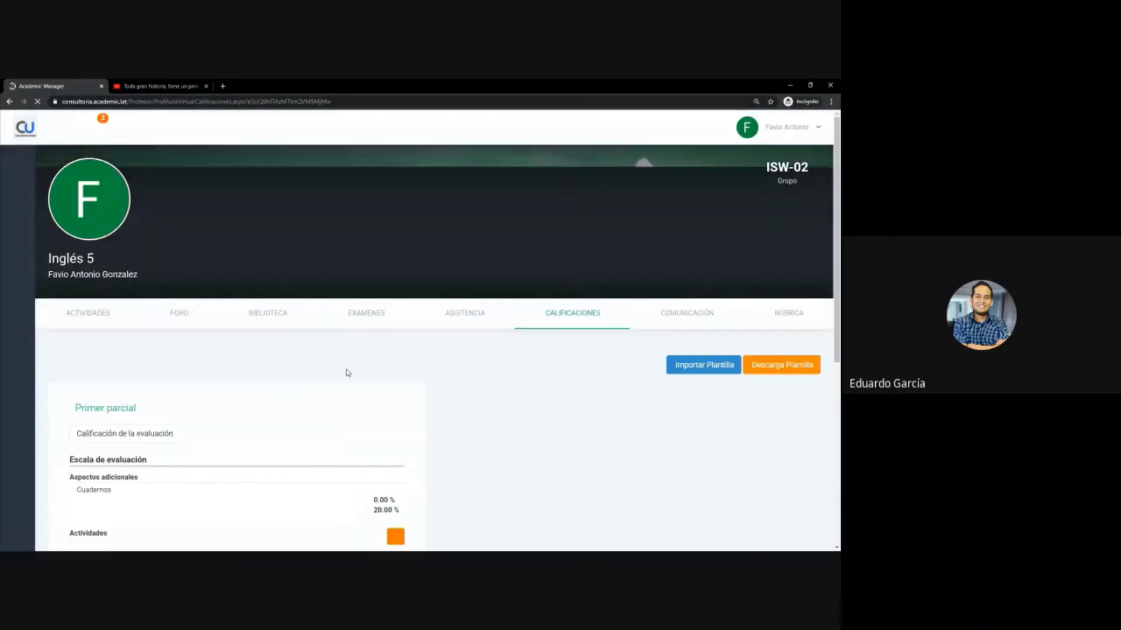
scroll(440, 391, down, 3)
scroll(584, 373, up, 1)
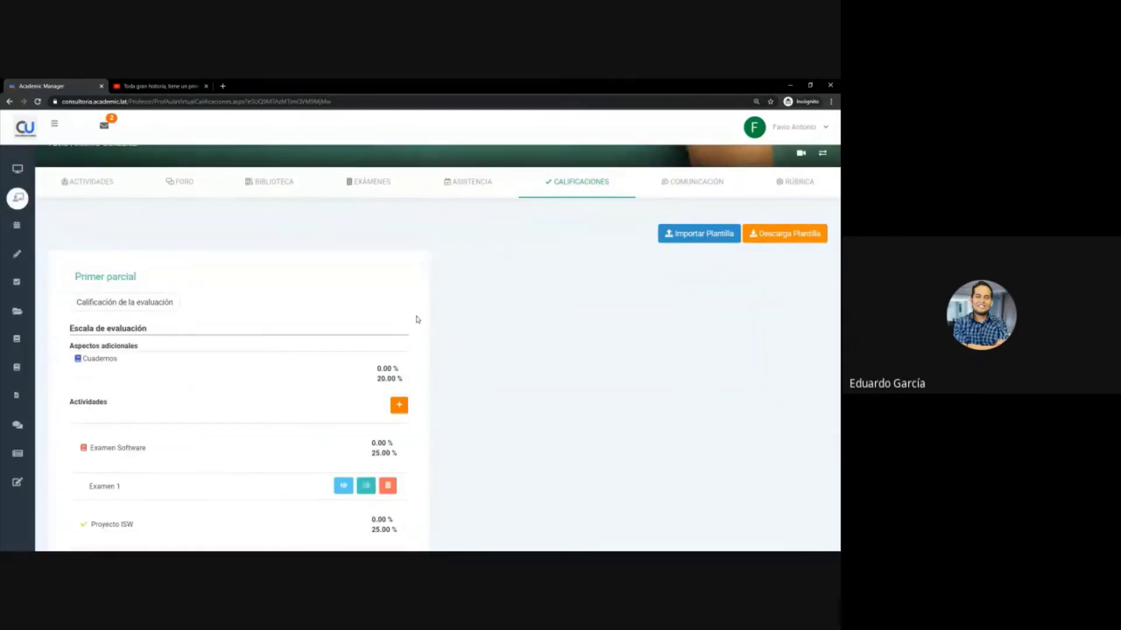
mouse_move(17, 251)
click(183, 184)
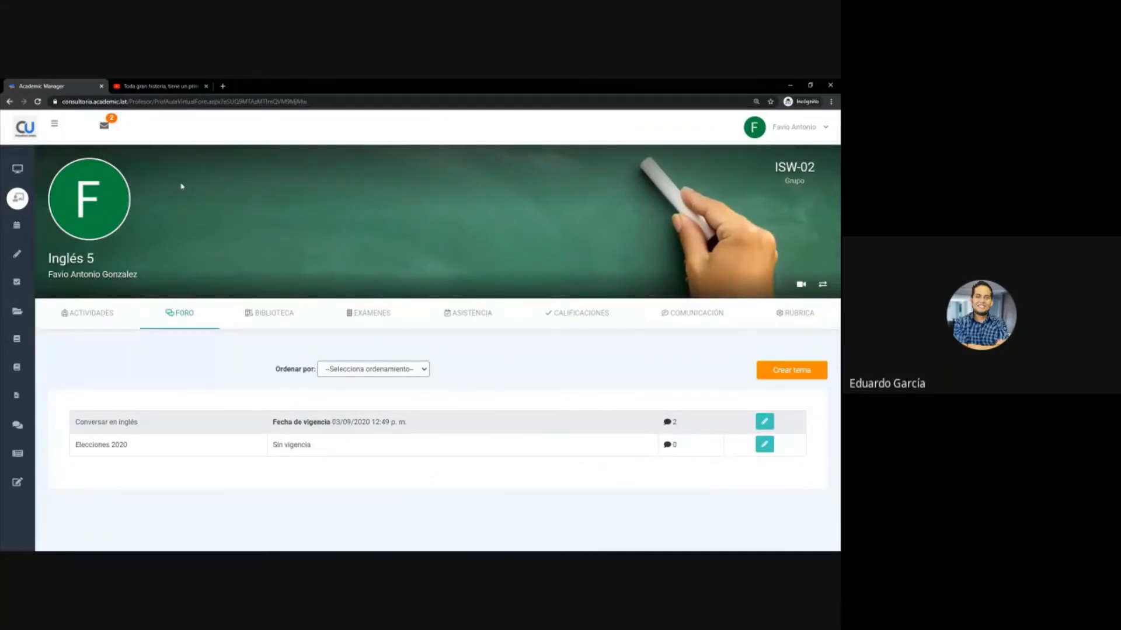
scroll(166, 405, down, 1)
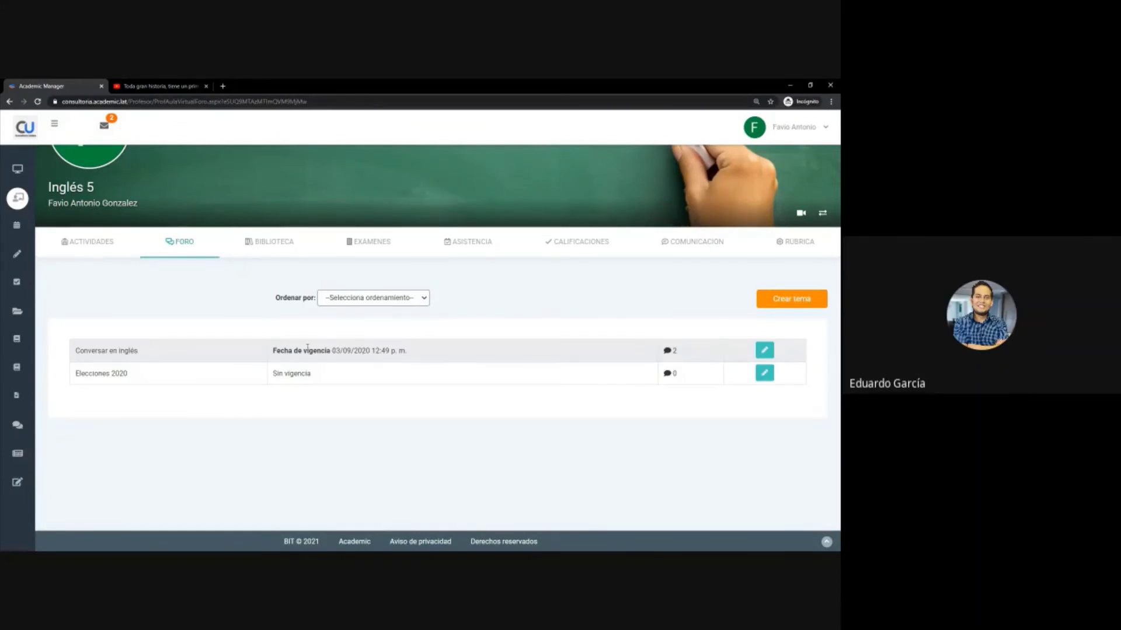
drag(336, 350, 431, 356)
click(432, 356)
click(796, 300)
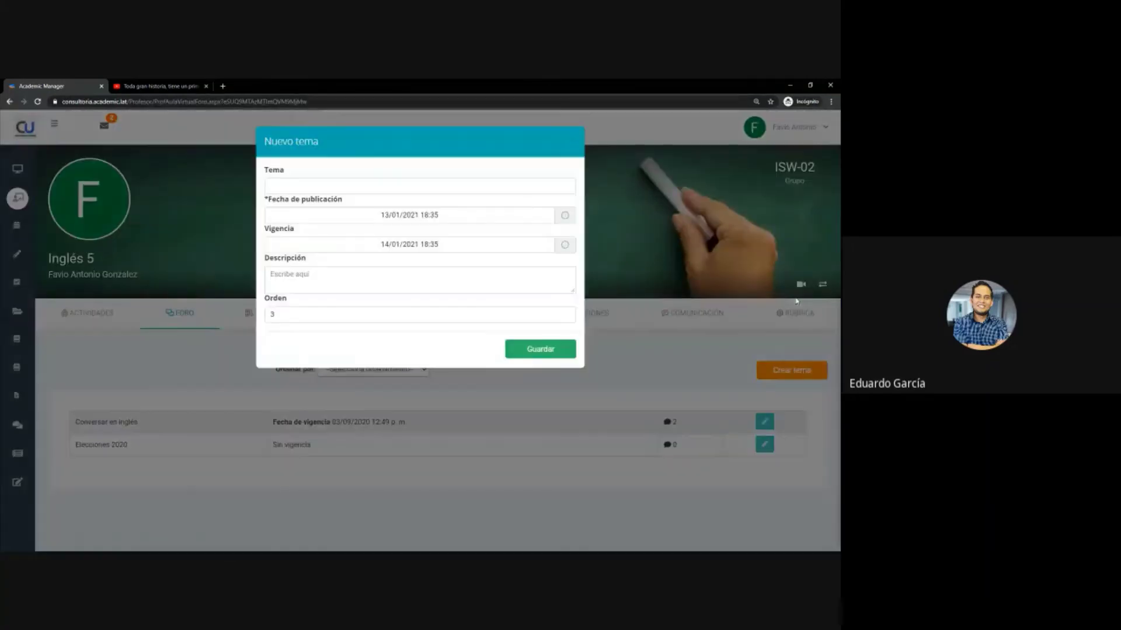
click(401, 189)
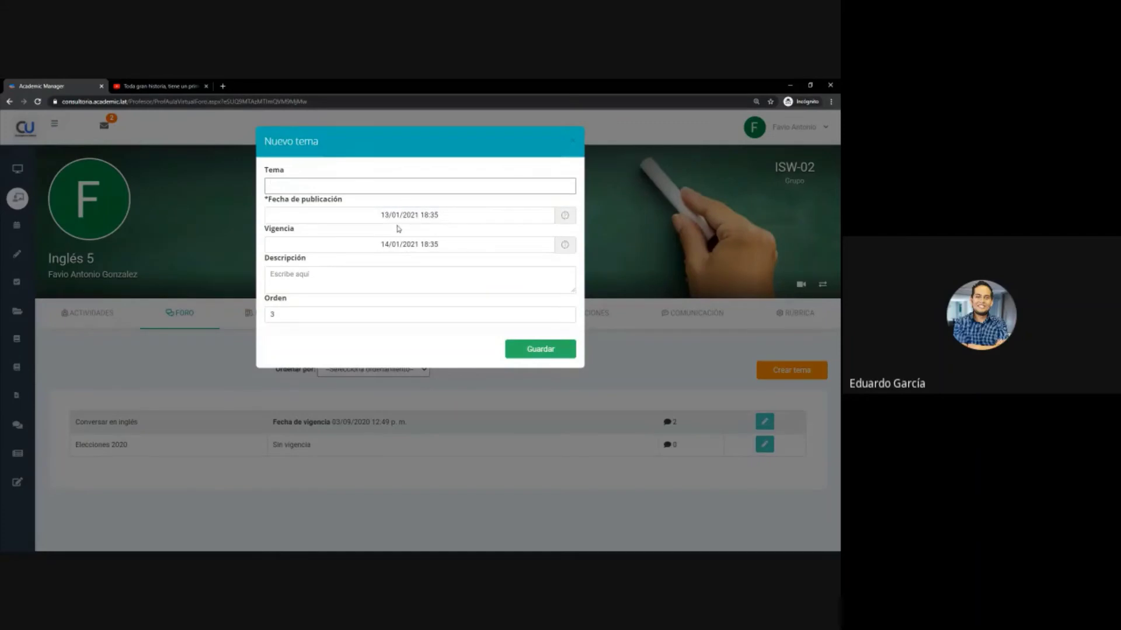
click(410, 245)
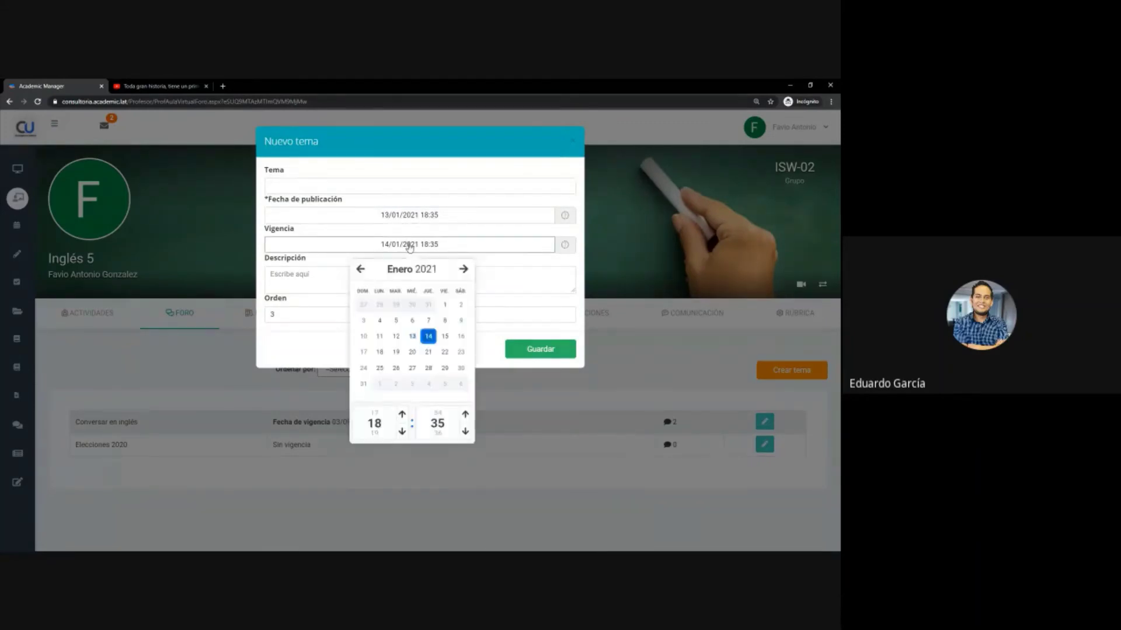
click(307, 273)
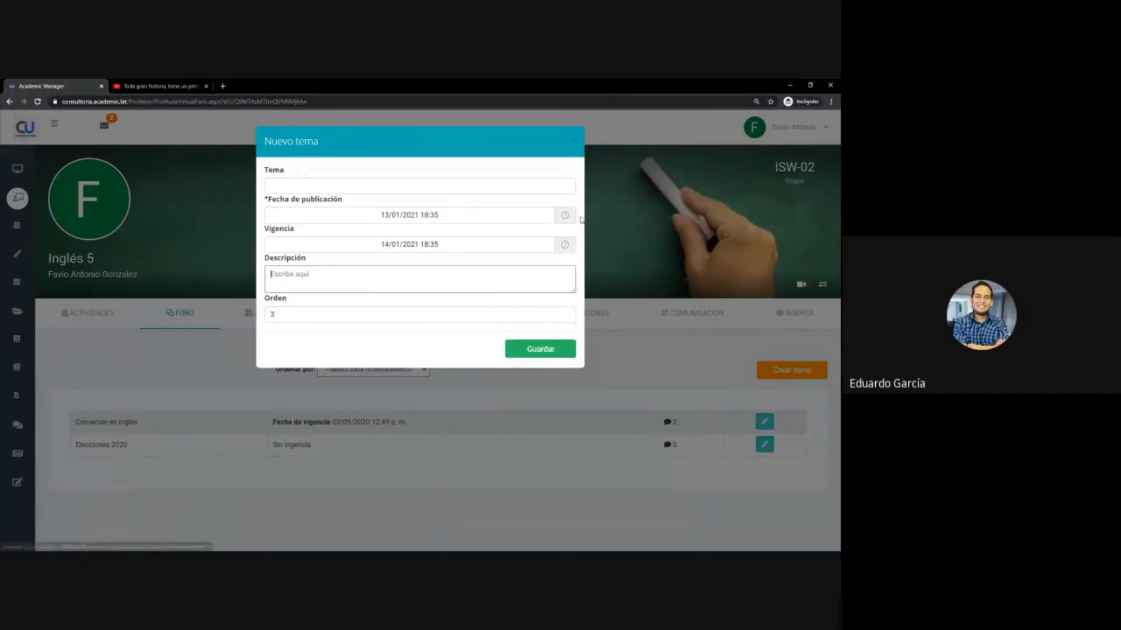
click(573, 140)
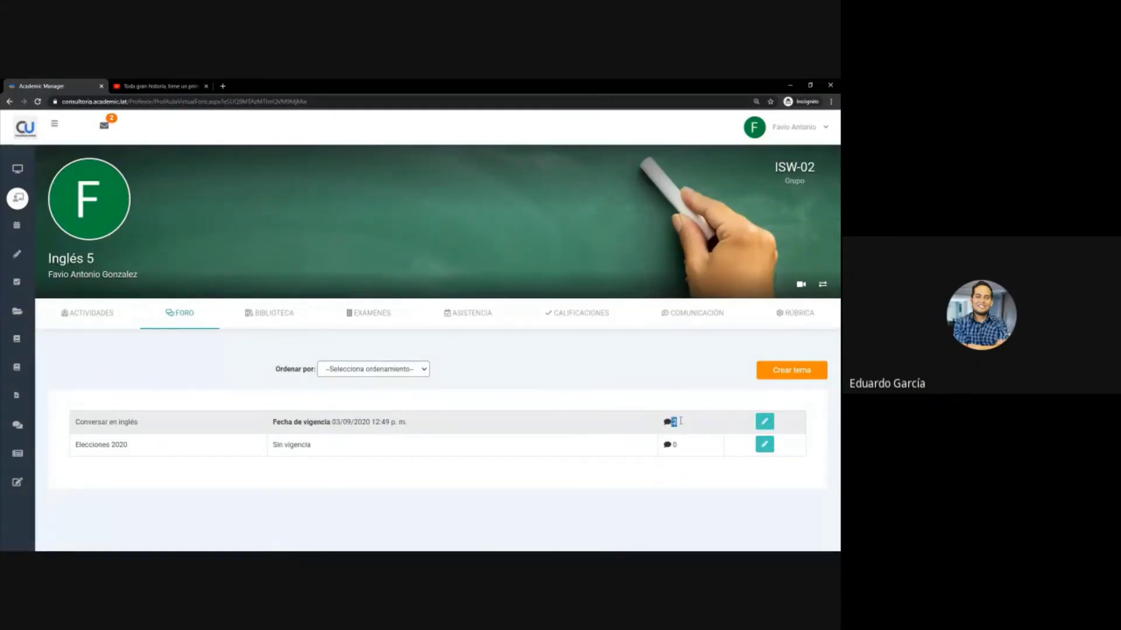
- Read through the Conversar en inglés thread and its two replies, then go back to the topic list
double_click(323, 421)
click(85, 426)
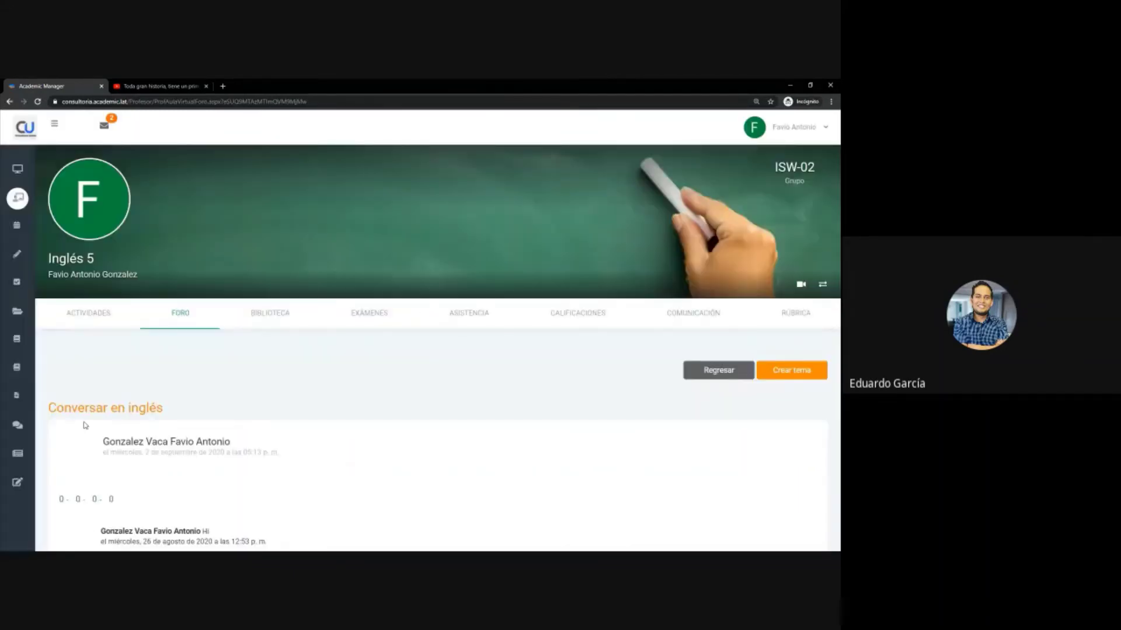
scroll(443, 377, down, 5)
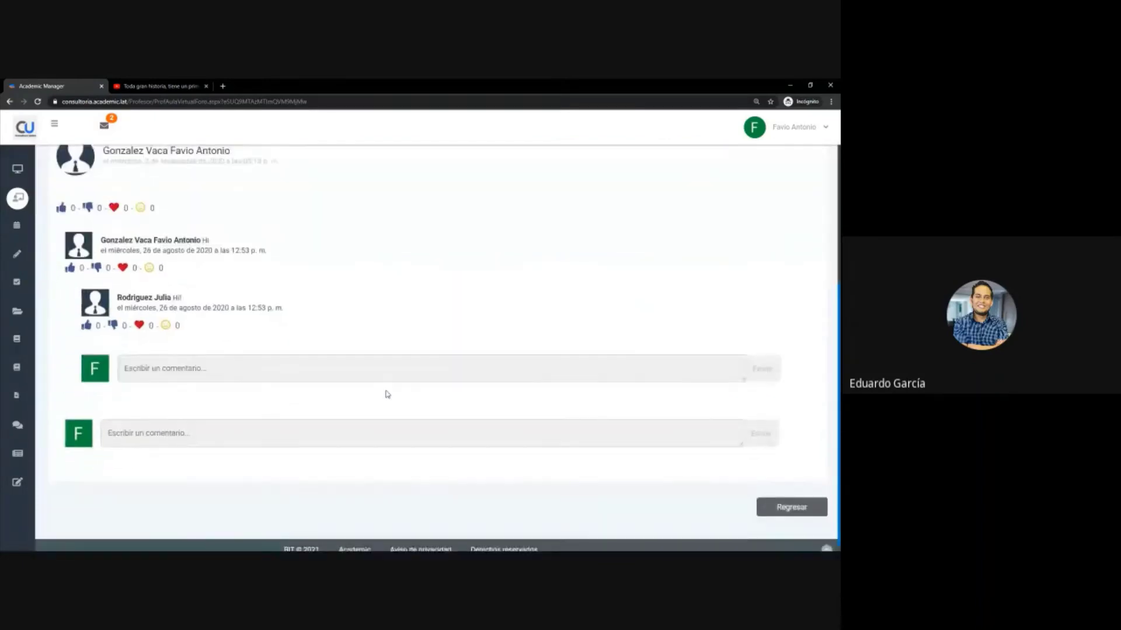
scroll(386, 395, up, 2)
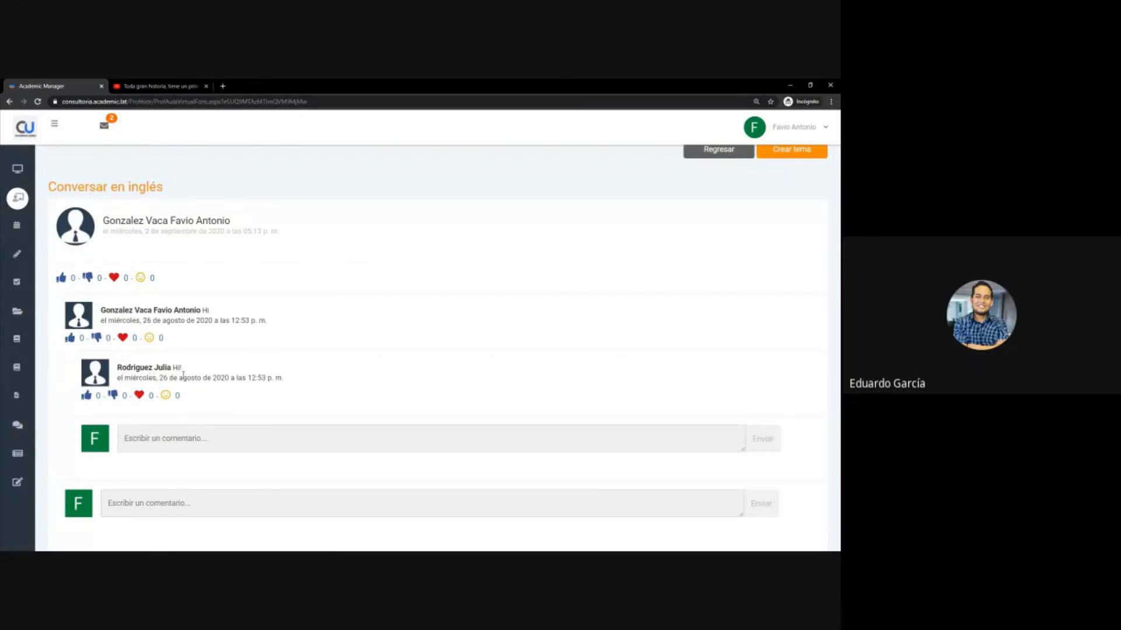
scroll(152, 480, down, 2)
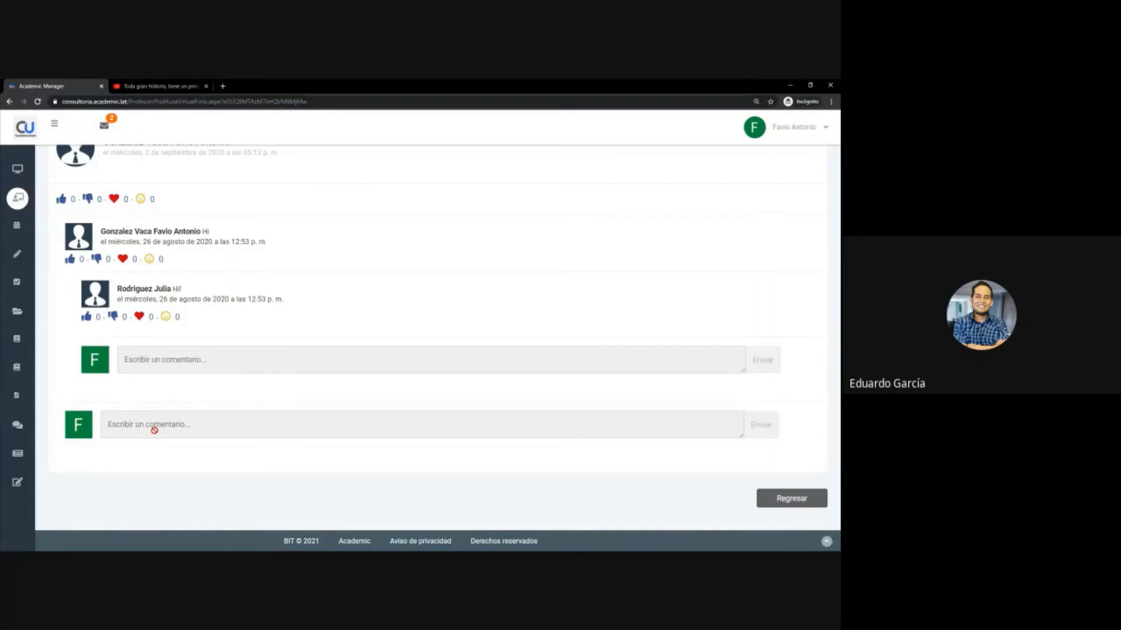
scroll(154, 435, up, 1)
scroll(151, 438, down, 1)
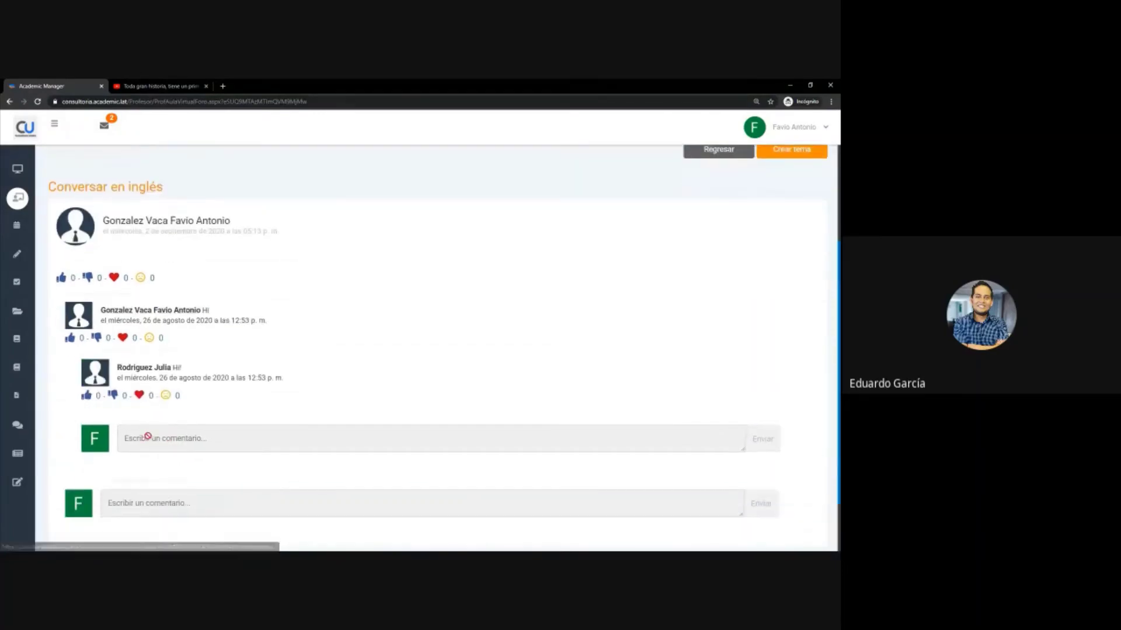
scroll(149, 437, up, 5)
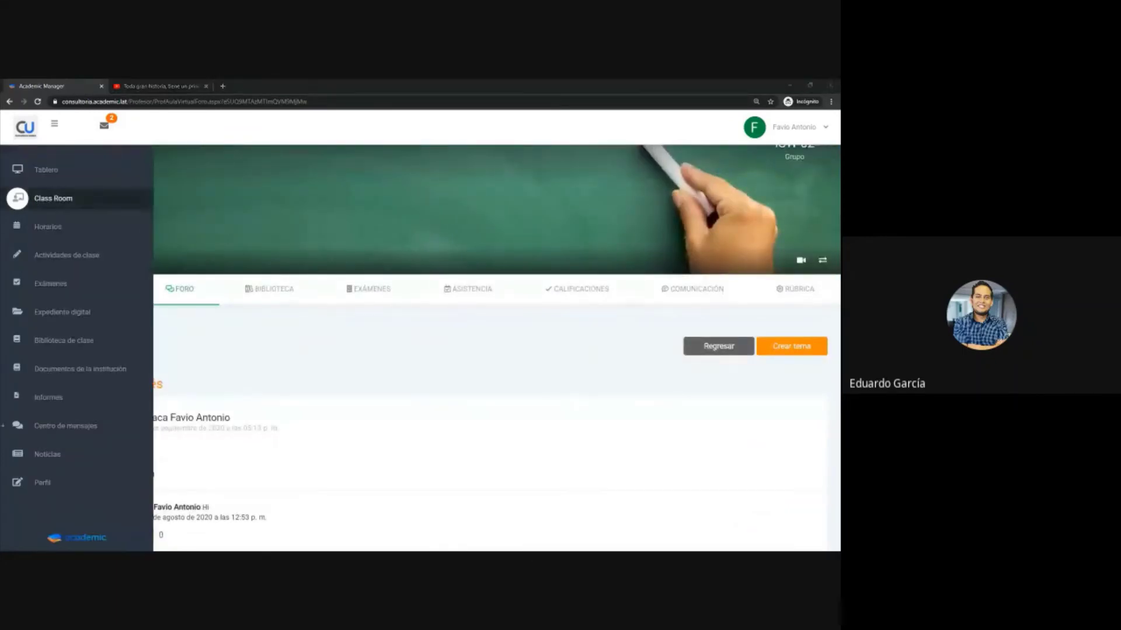
scroll(318, 352, down, 4)
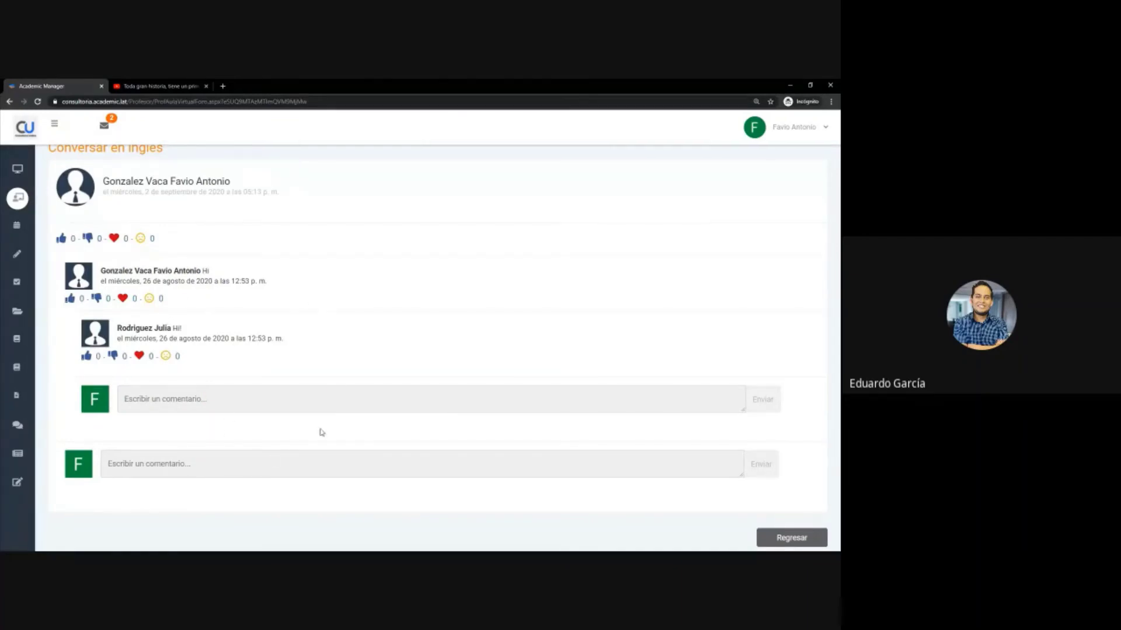
scroll(306, 412, up, 4)
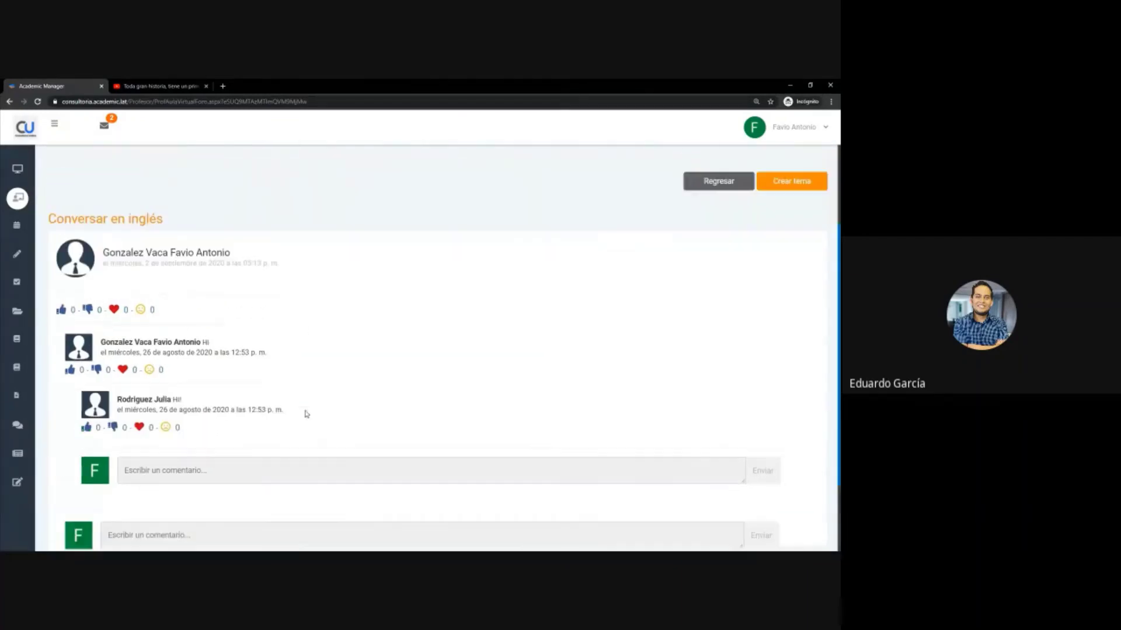
click(718, 307)
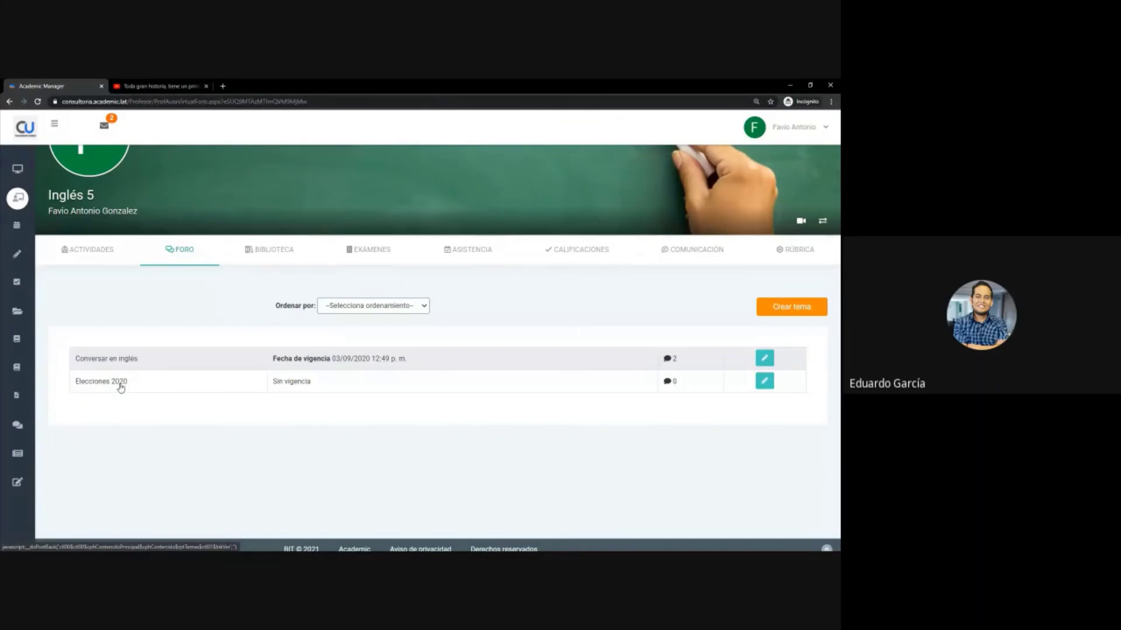
- Glance at the Elecciones 2020 Editar tema form without saving, then open the Inglés 5 Biblioteca
click(759, 383)
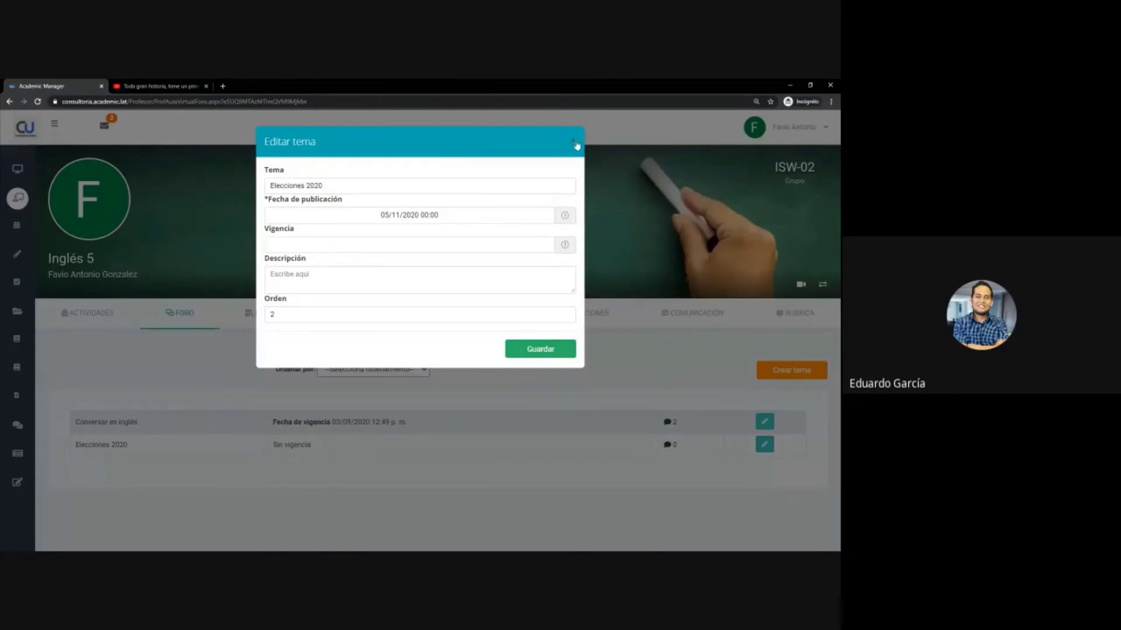
click(568, 143)
click(267, 318)
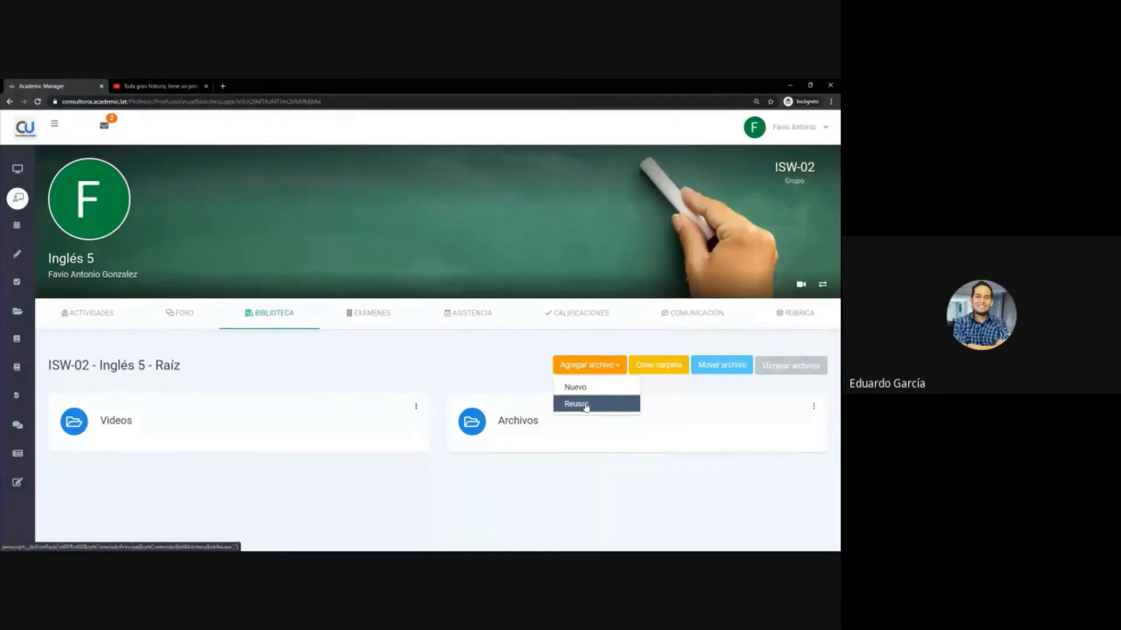
- Open and dismiss the Agregar archivo options in the Inglés 5 library root, adding nothing
mouse_move(17, 397)
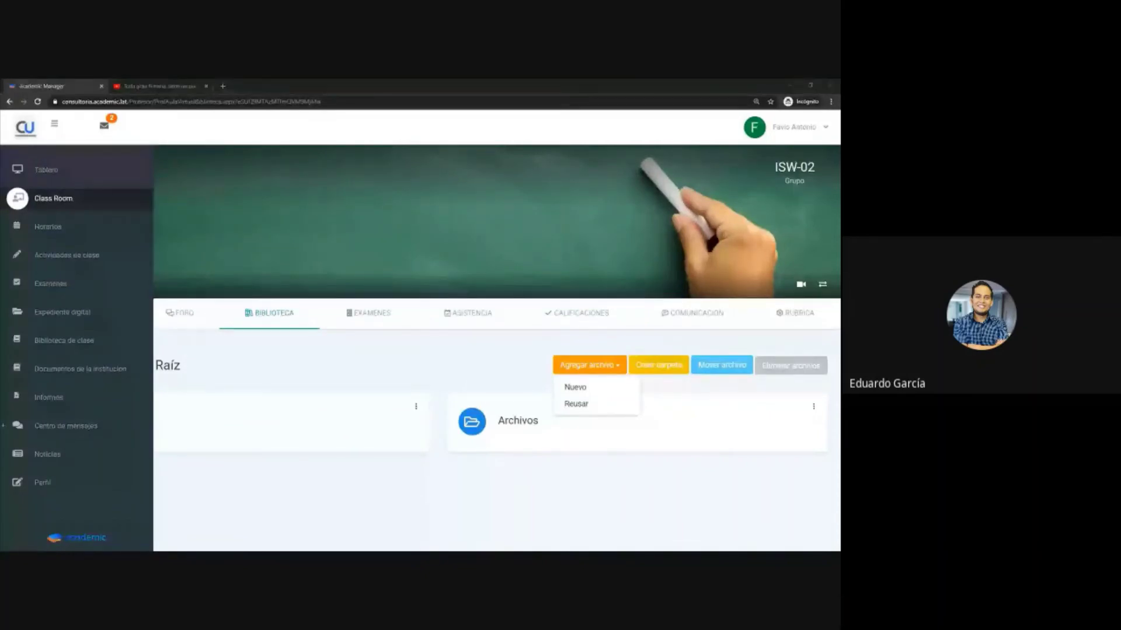
click(378, 360)
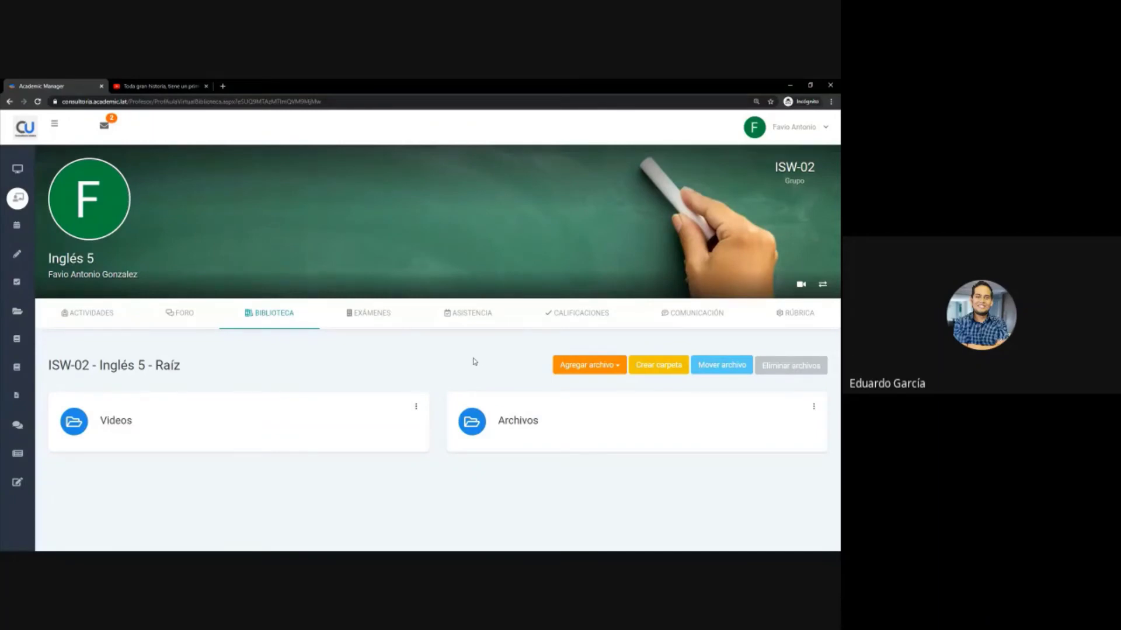
click(576, 365)
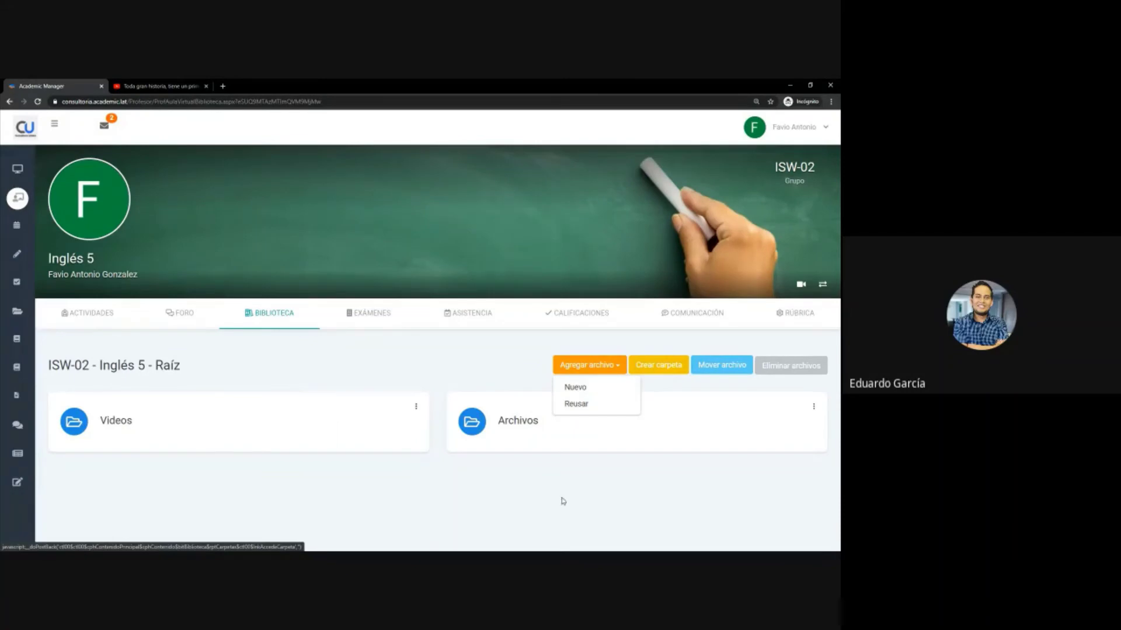
click(472, 486)
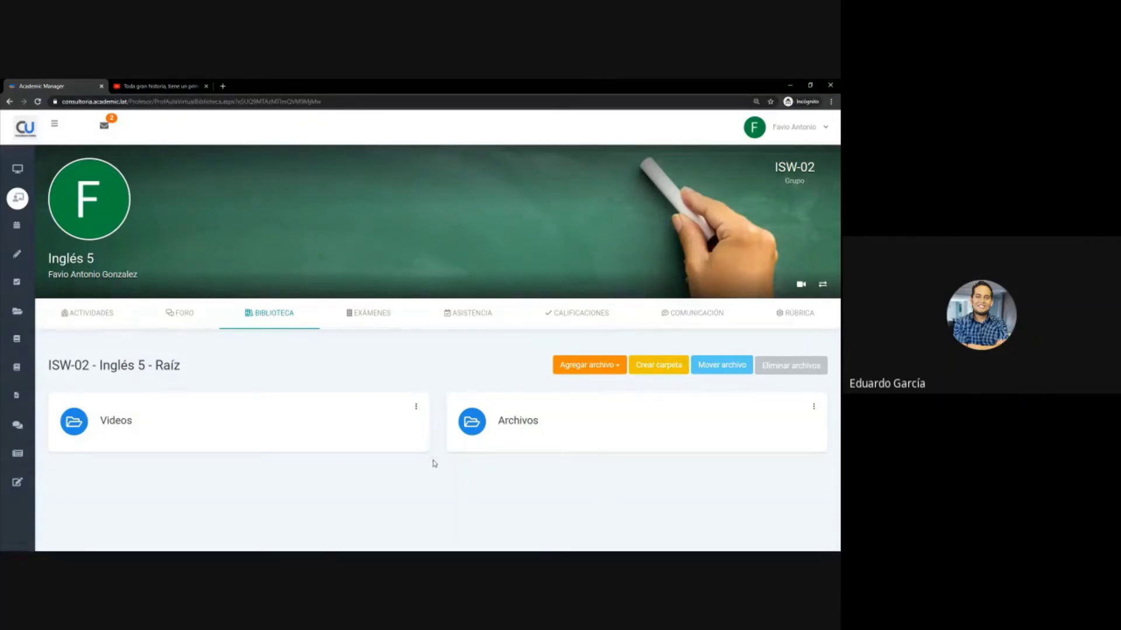
- Create a new library folder named 'Segundo parcial'
click(668, 368)
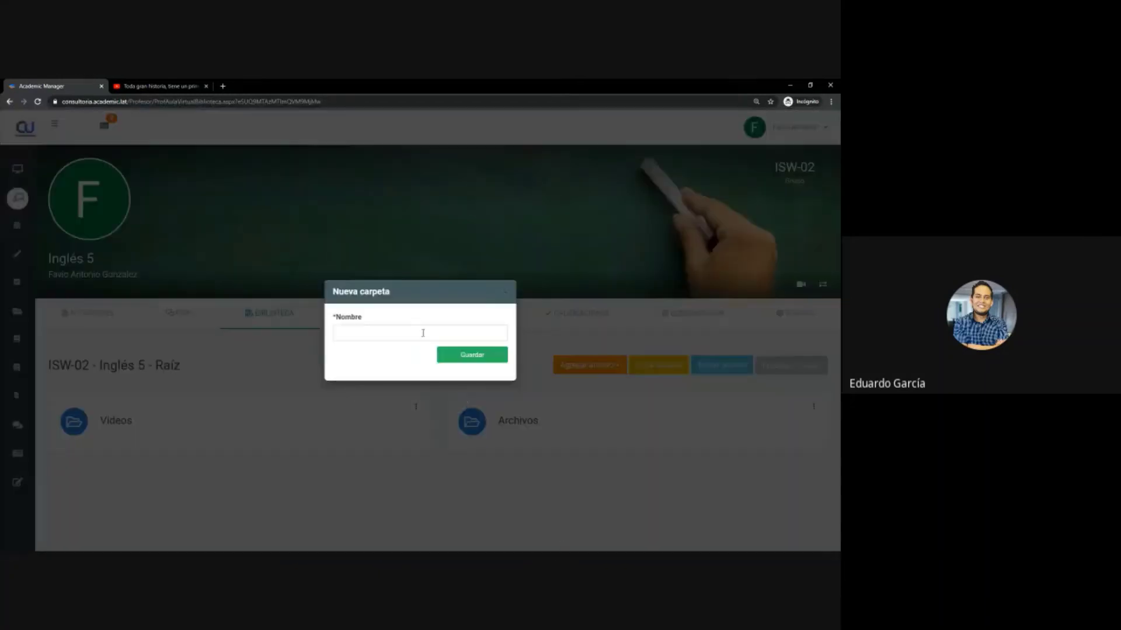
click(418, 329)
text(Segundo)
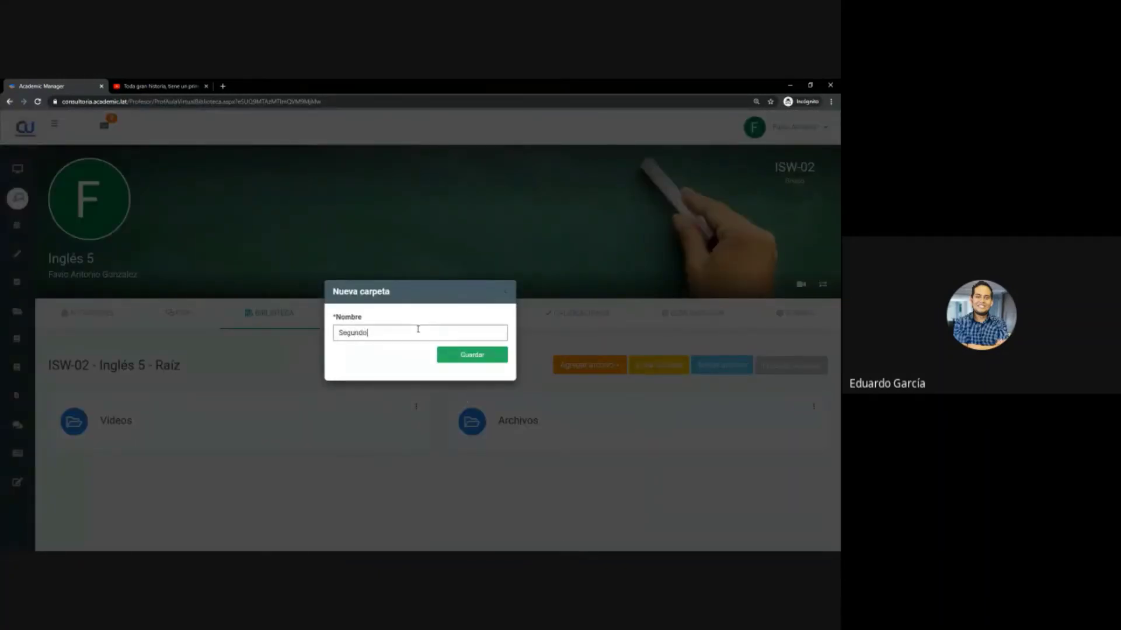
text( parcial)
click(458, 357)
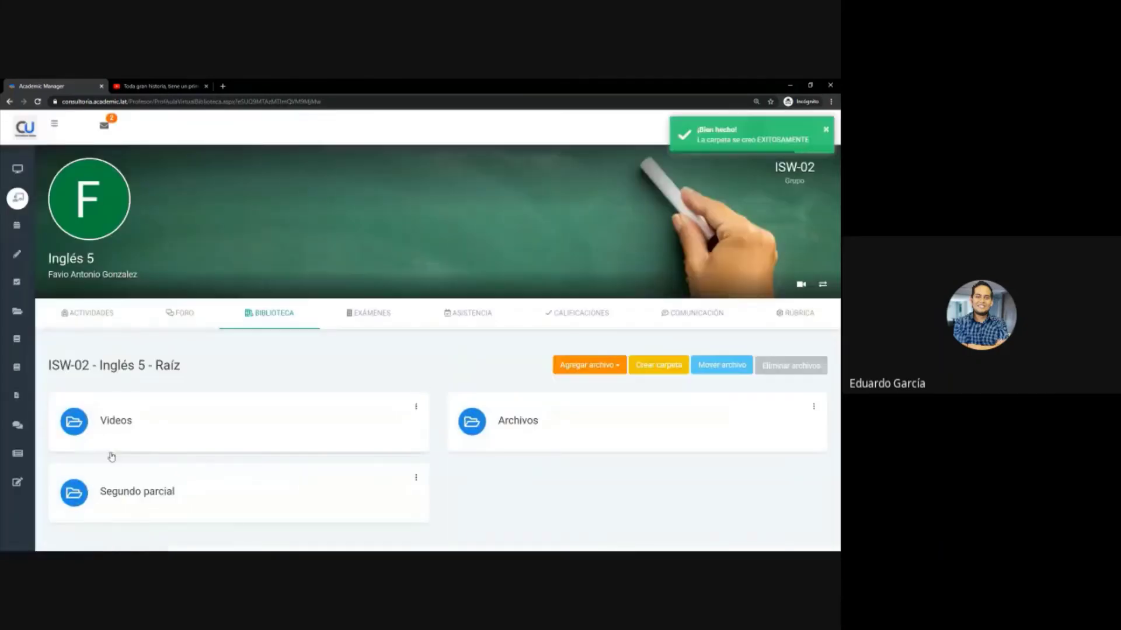
- Confirm the Segundo parcial folder is empty, then return to the library root
click(121, 493)
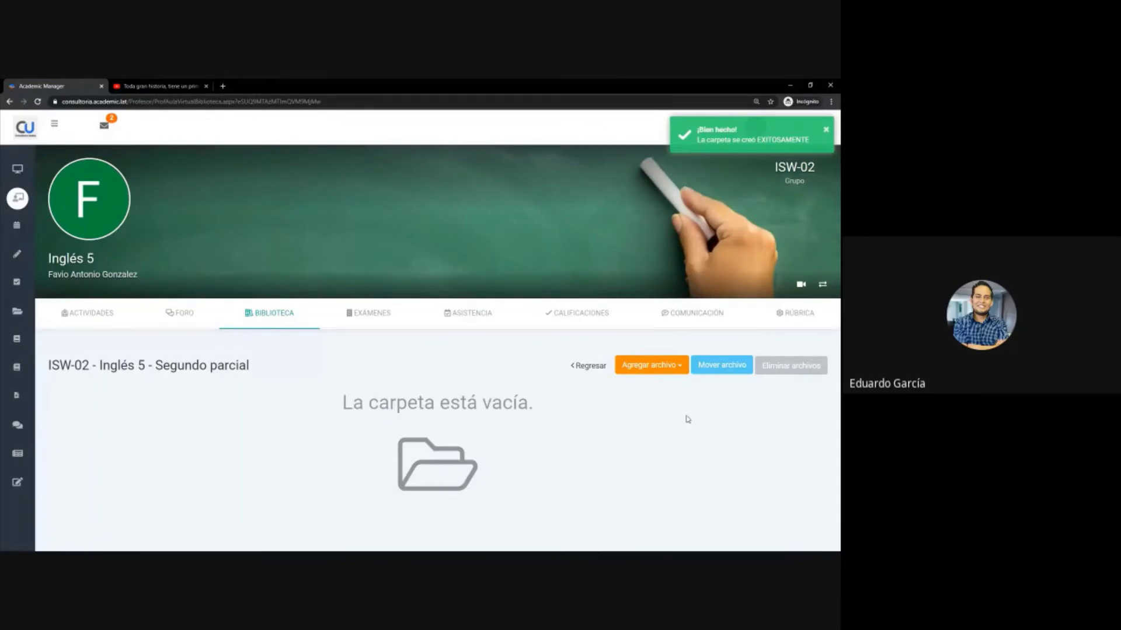
click(670, 367)
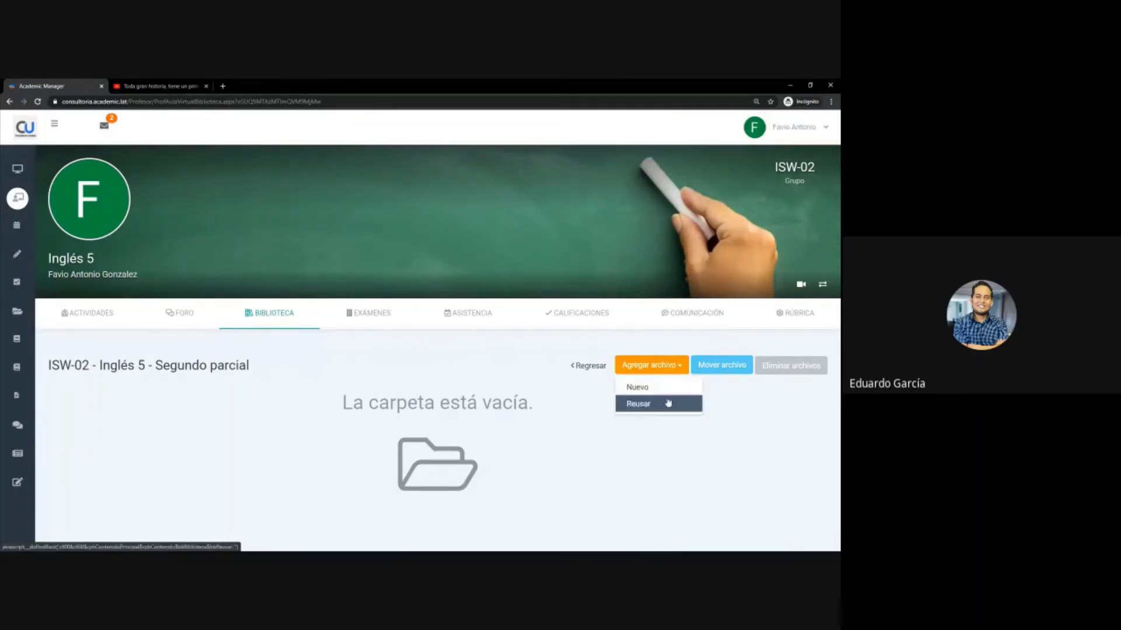
click(464, 383)
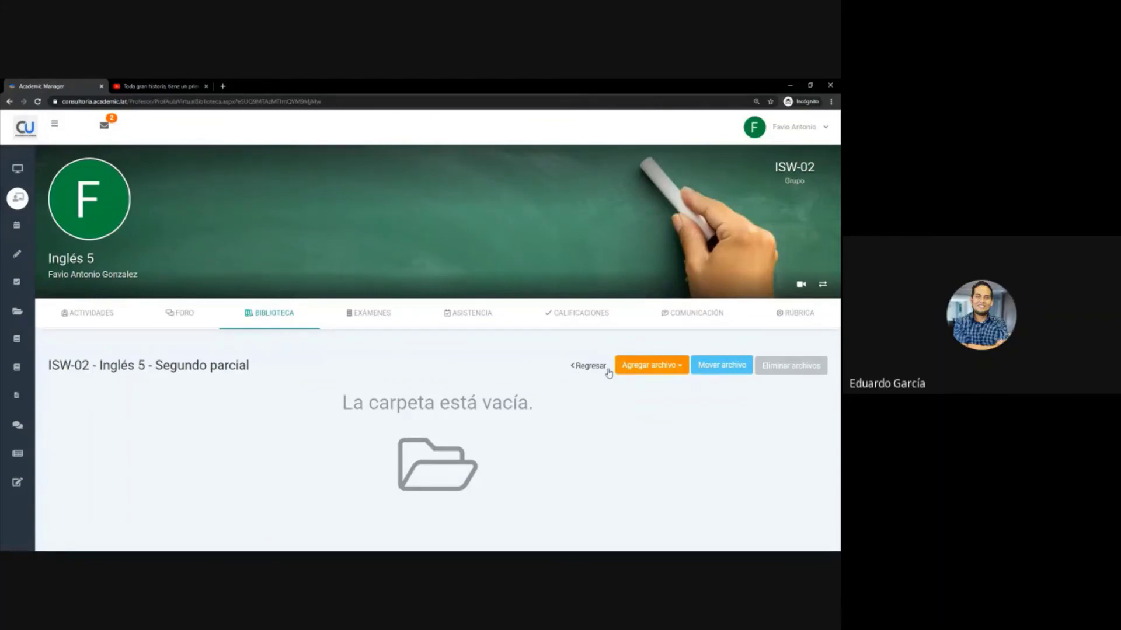
click(579, 368)
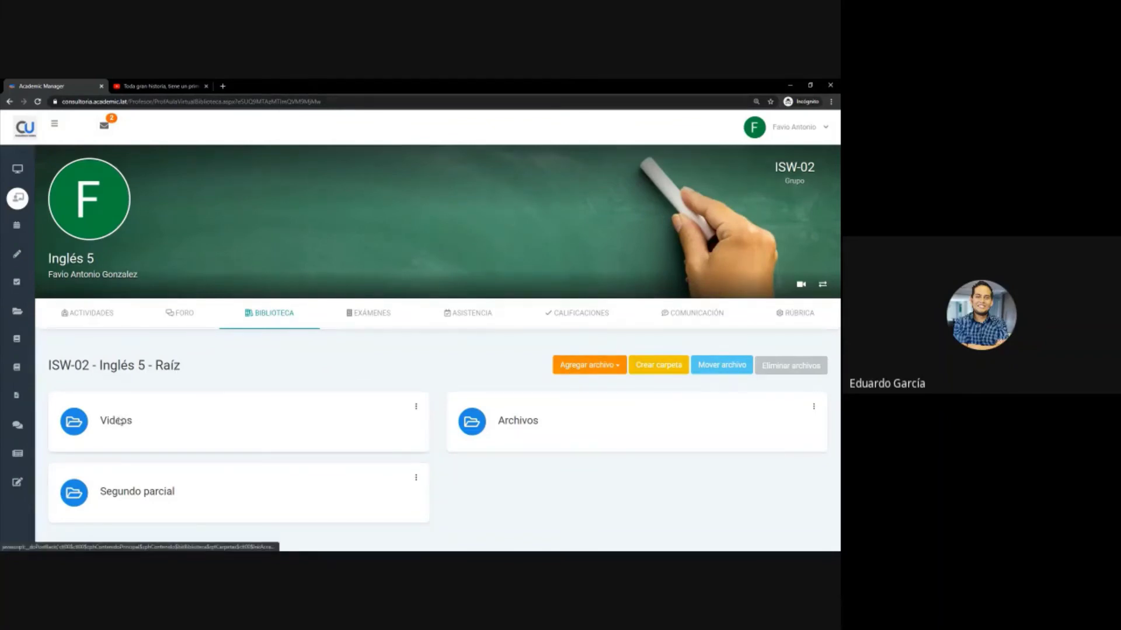
- Preview the Video file in the Videos folder, then return to the library root
click(119, 424)
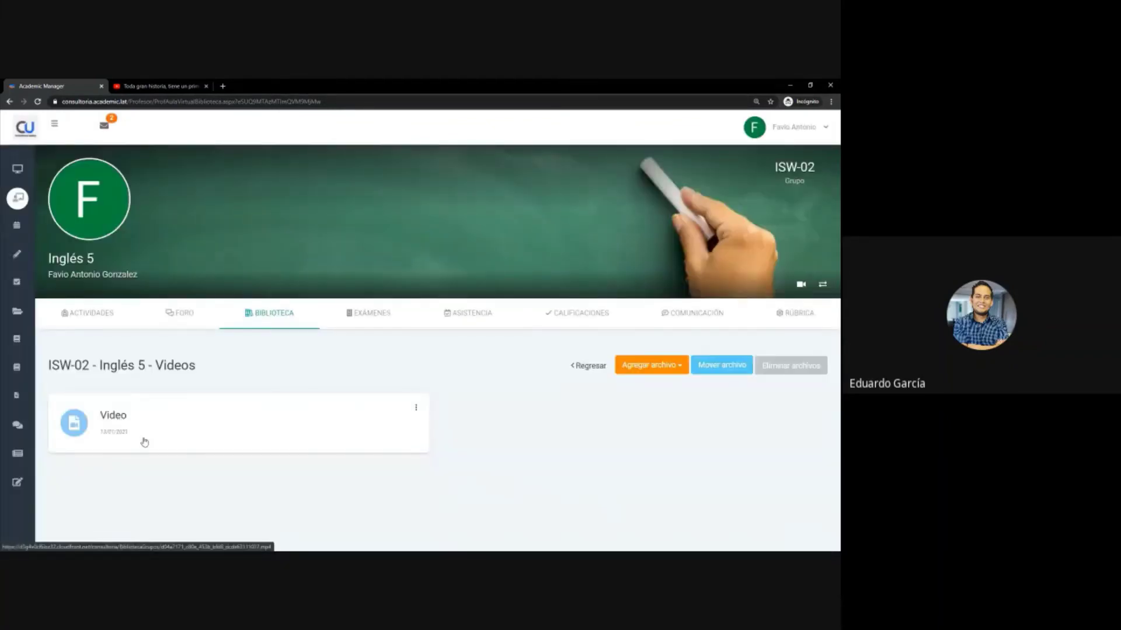
click(117, 428)
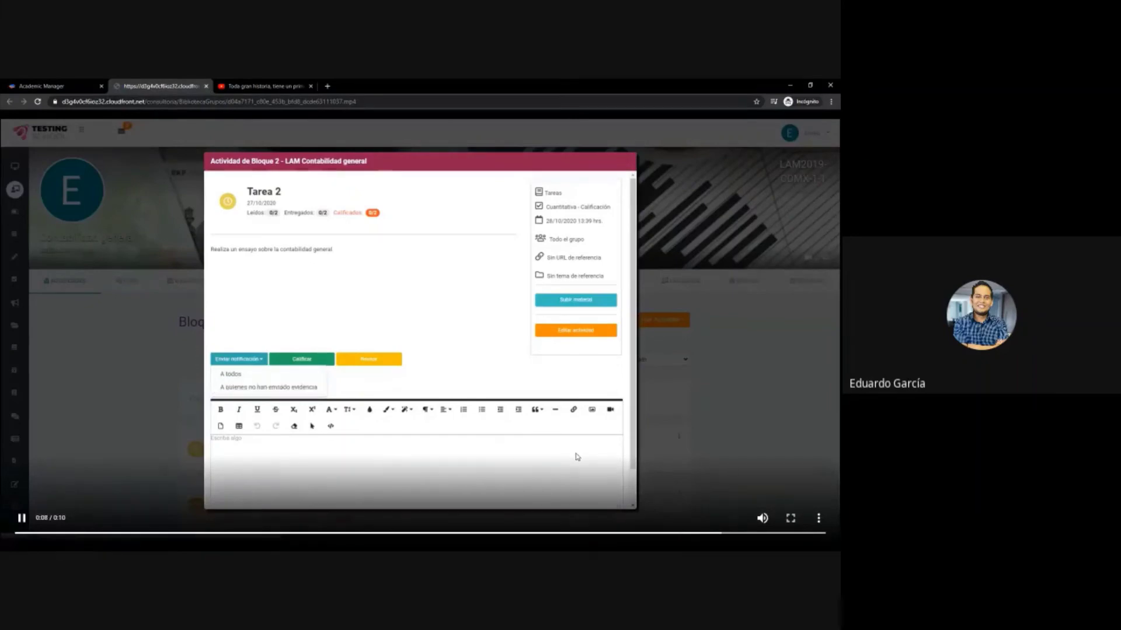
click(206, 86)
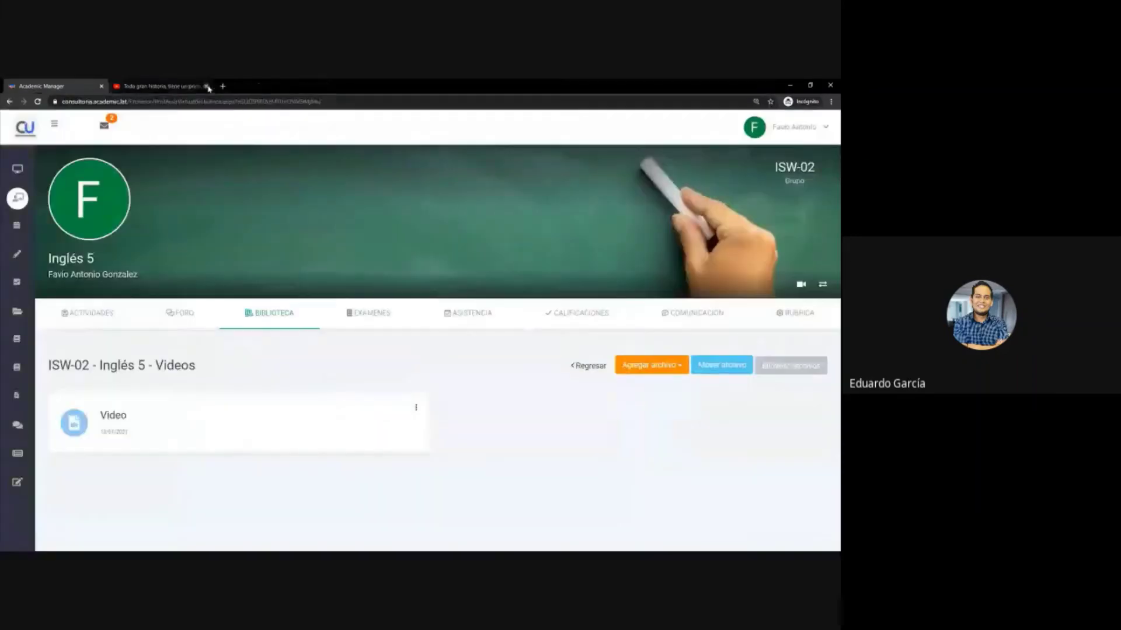
click(589, 367)
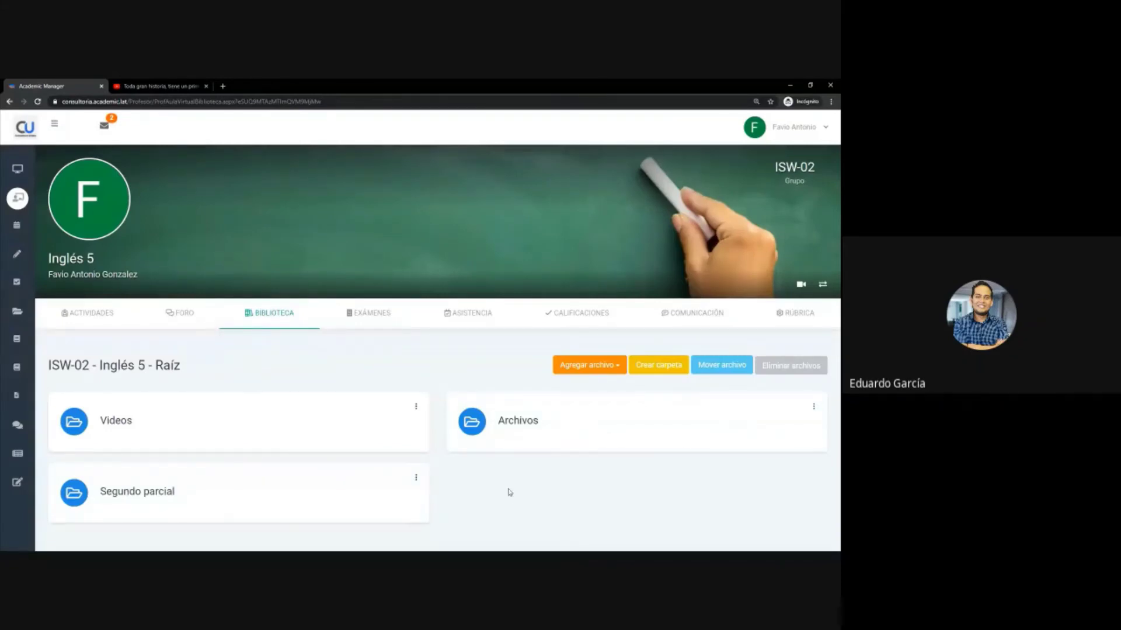
- Dismiss the Agregar archivo options and go to the Inglés 5 Exámenes list
click(587, 367)
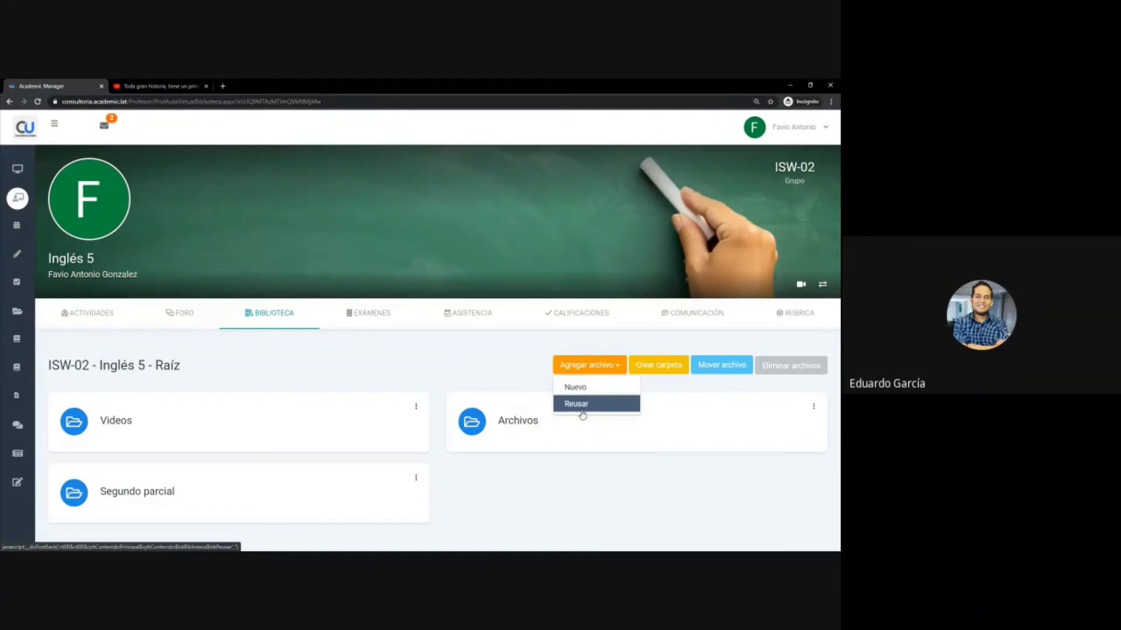
click(248, 374)
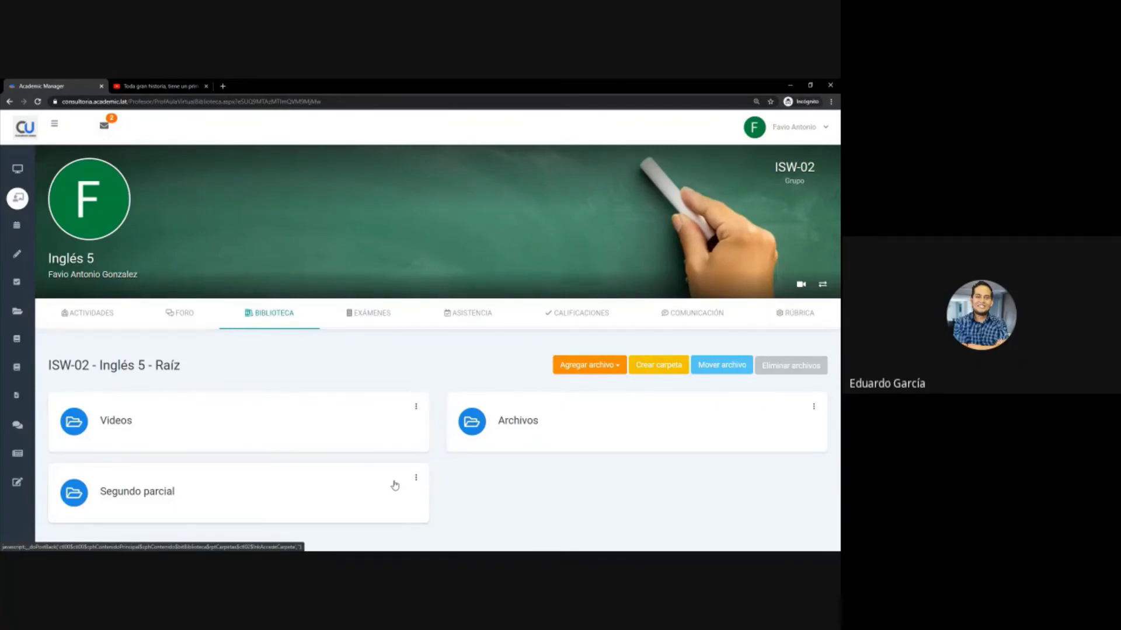
click(372, 313)
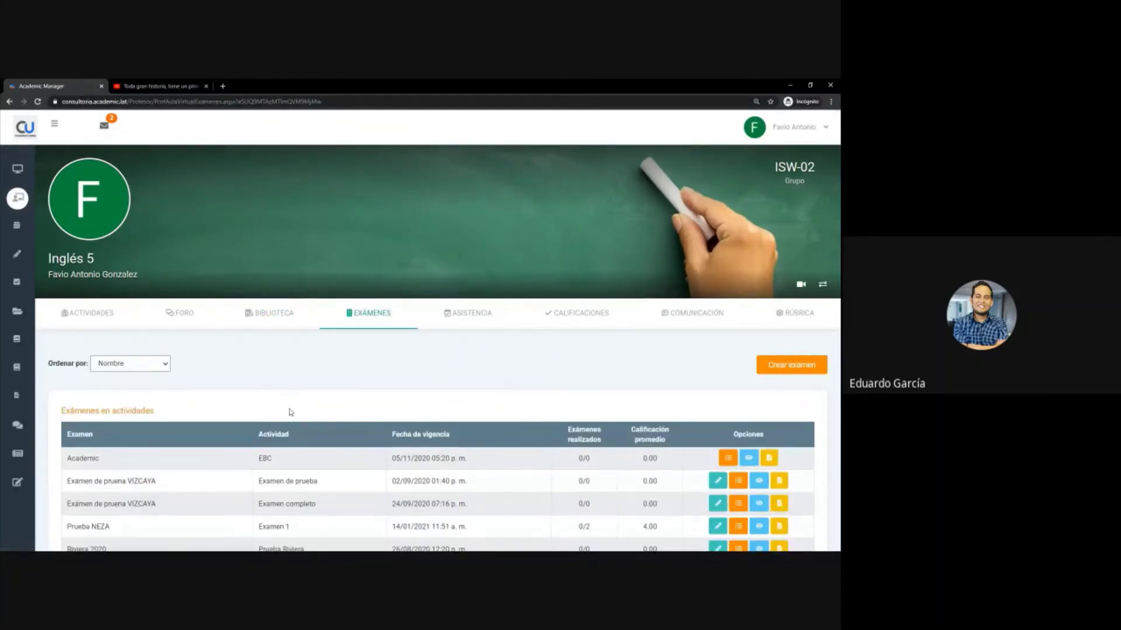
- Dismiss the Agregar examen form unused and open the Prueba NEZA exam for editing
click(796, 367)
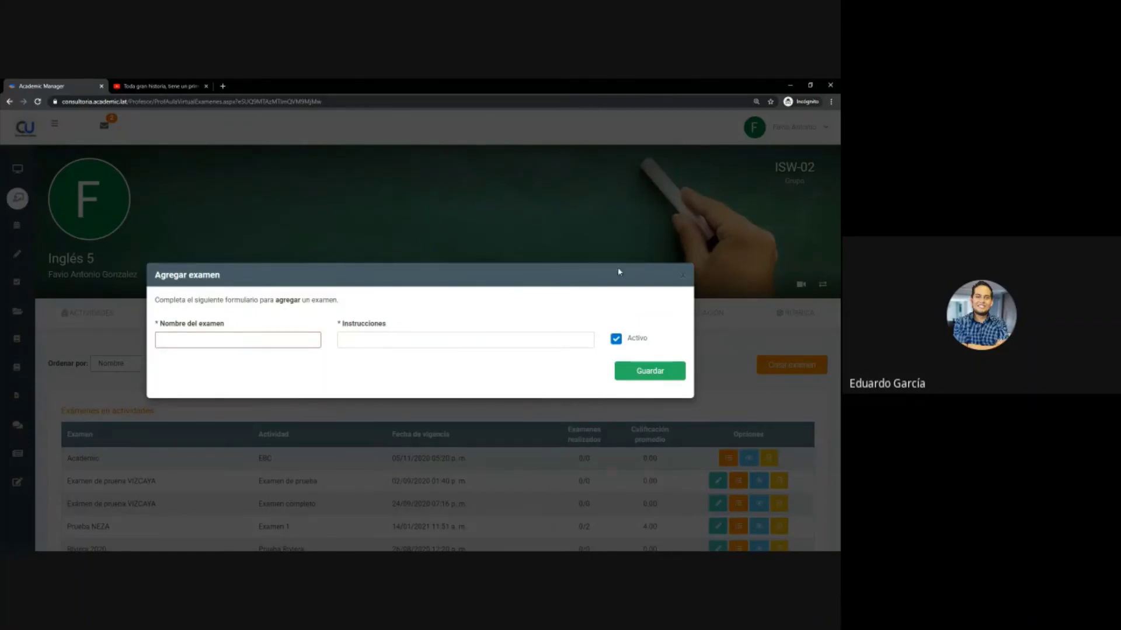
click(686, 273)
scroll(599, 391, down, 2)
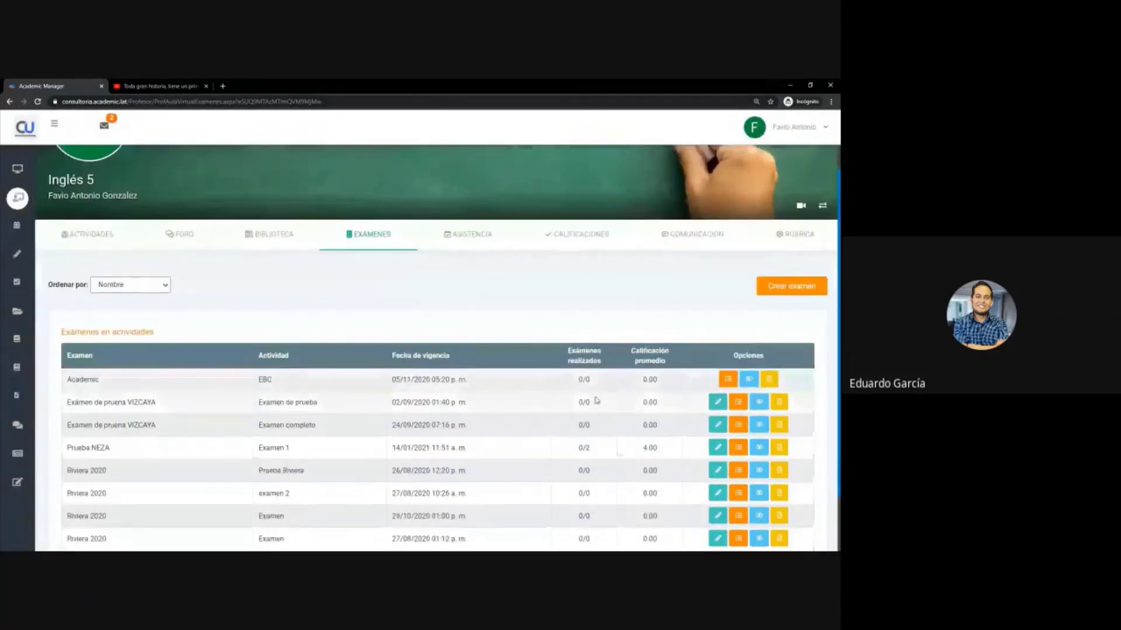
click(719, 409)
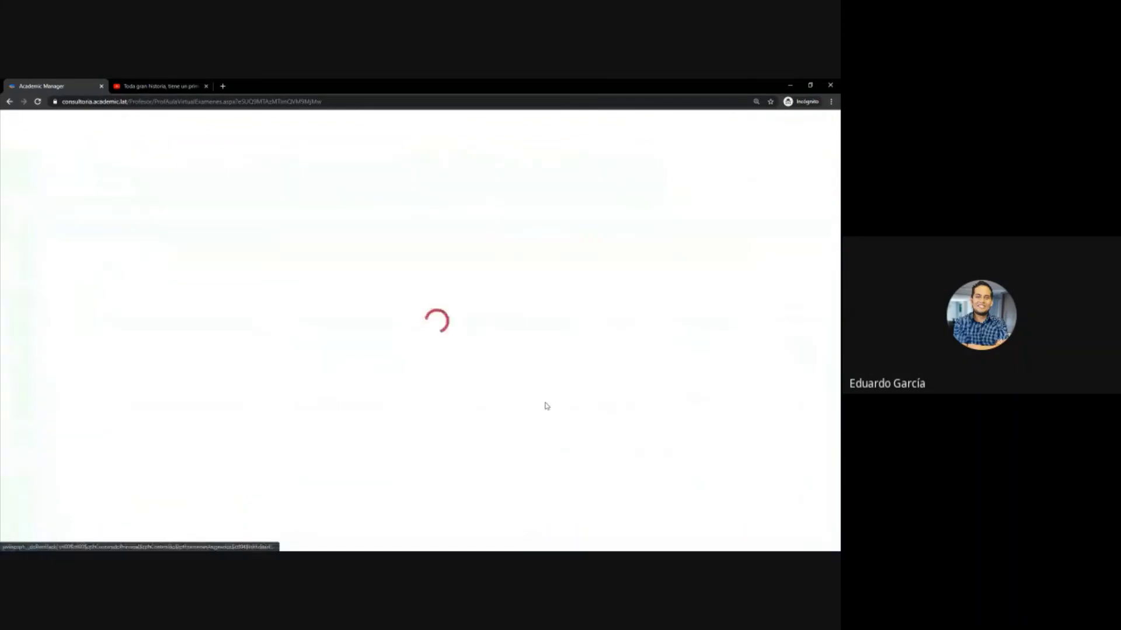
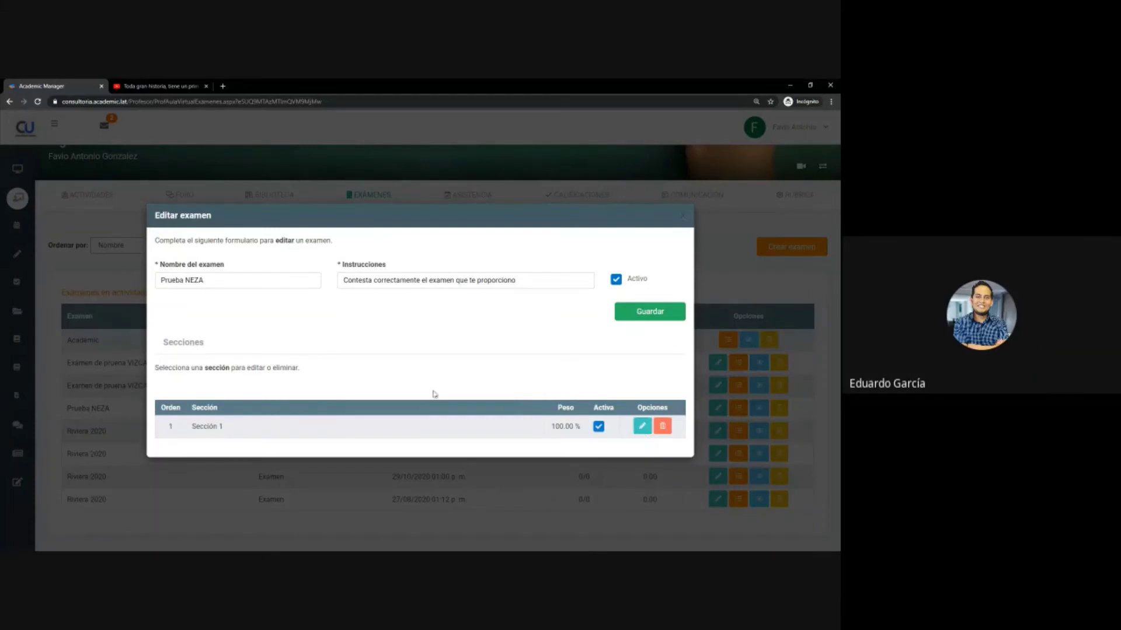
- Check the Prueba NEZA exam's name and instructions, then open Sección 1 for editing
click(217, 283)
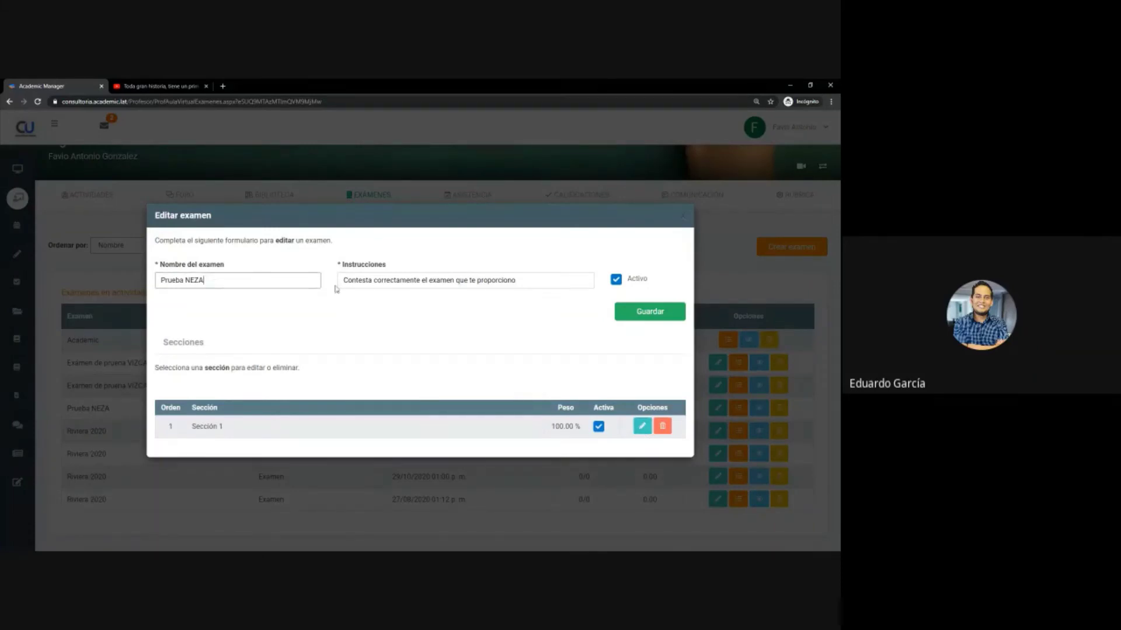
click(435, 281)
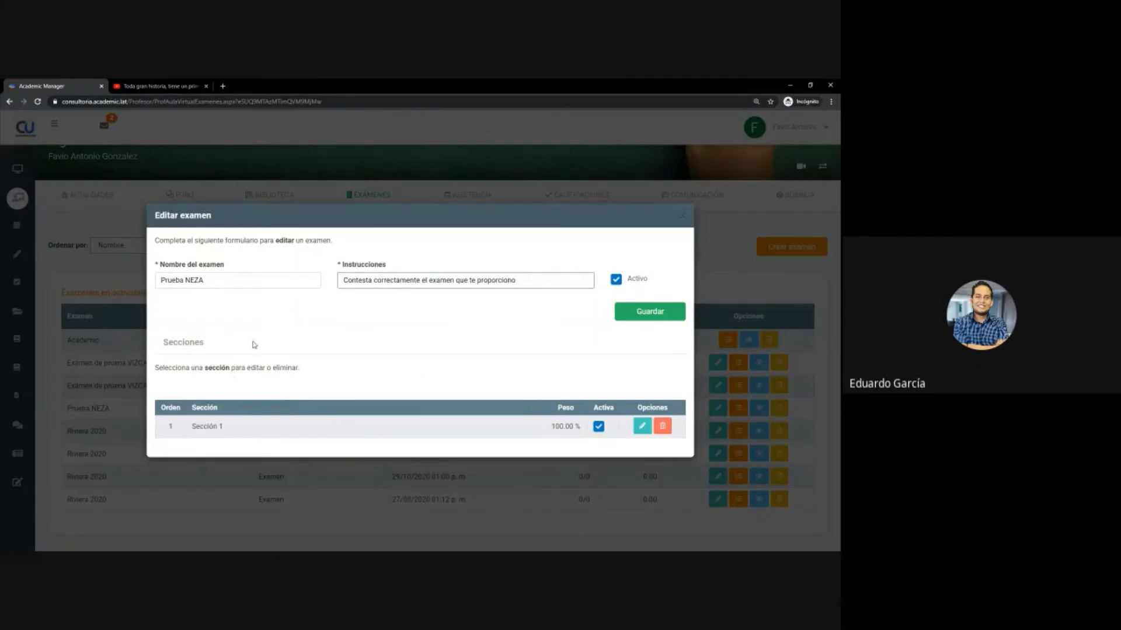
double_click(271, 427)
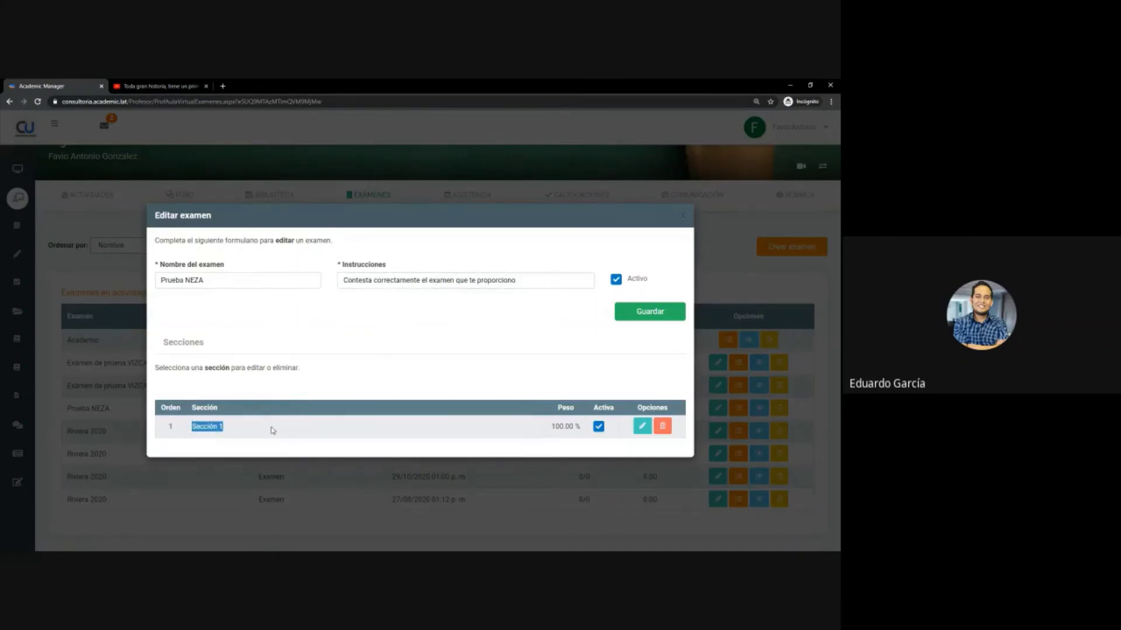
click(278, 431)
click(641, 427)
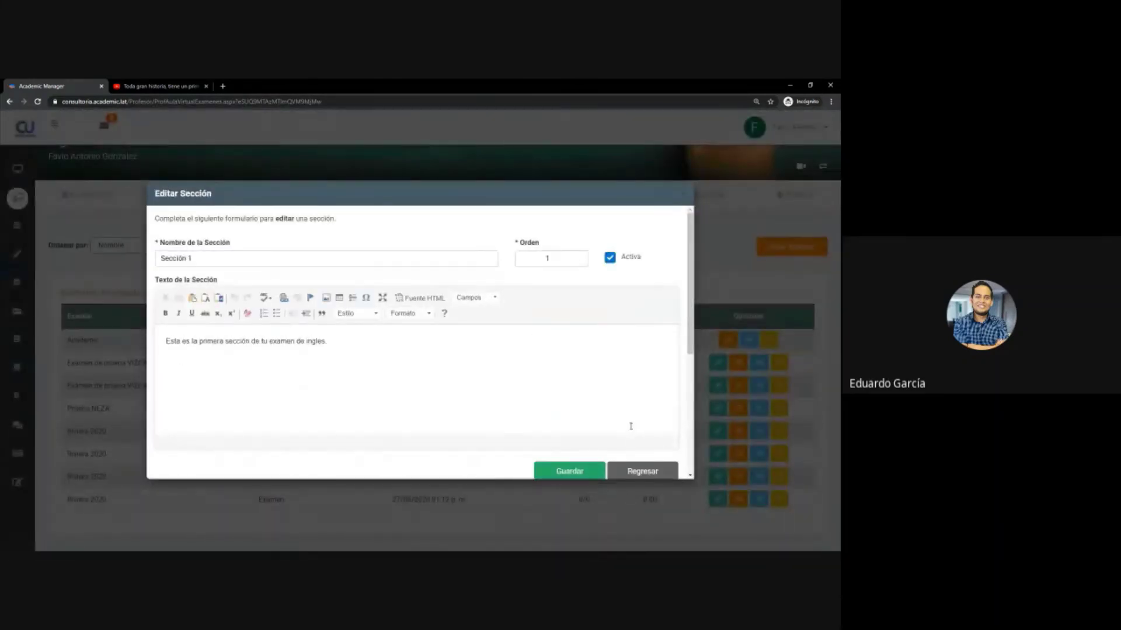
- Review Sección 1's name and order 1, and scroll down to its five questions
click(244, 262)
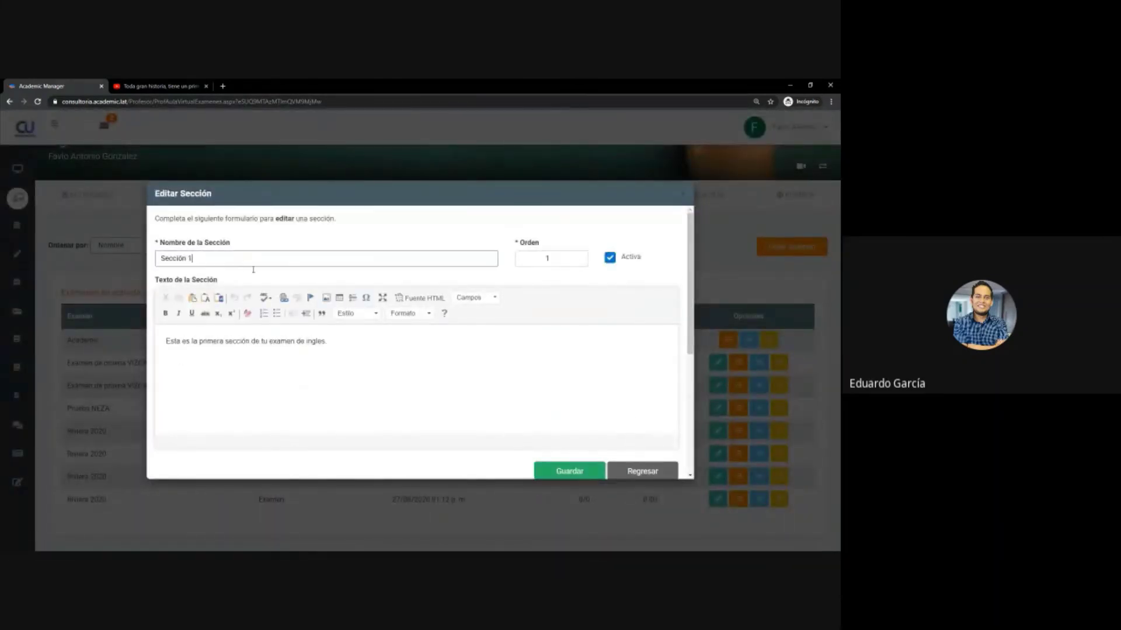
click(569, 257)
scroll(368, 347, down, 1)
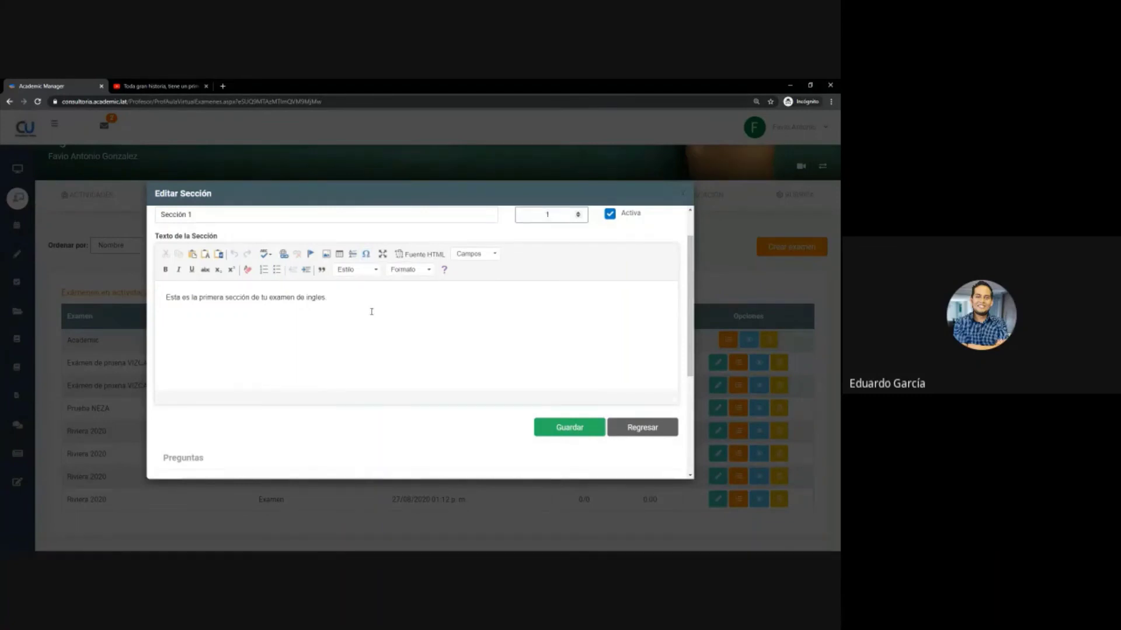
scroll(353, 308, down, 3)
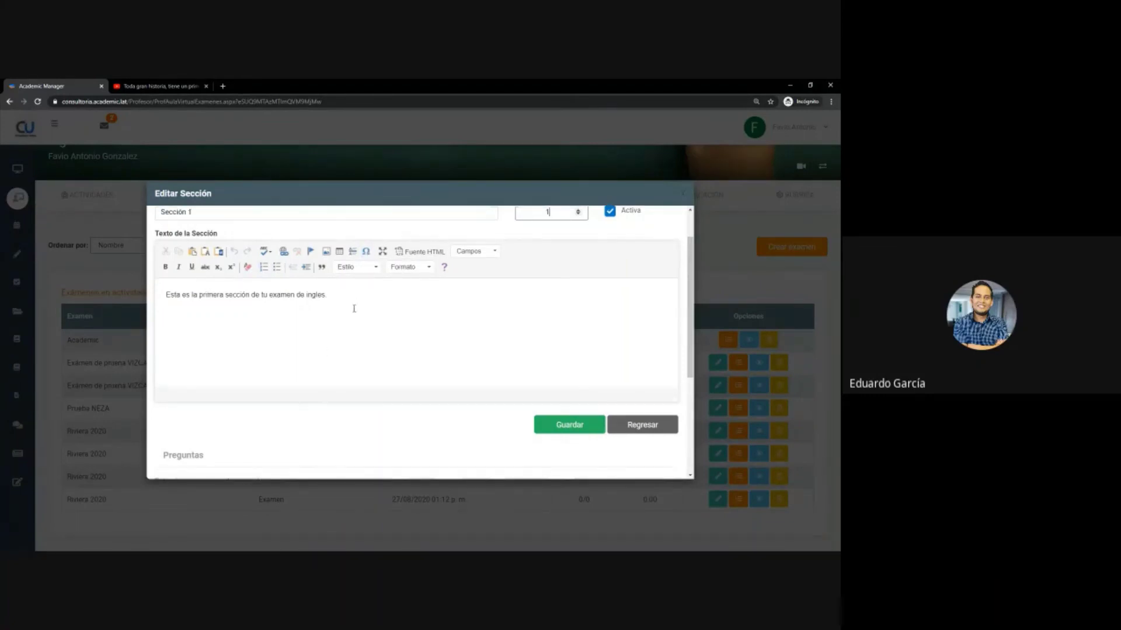
scroll(368, 367, down, 1)
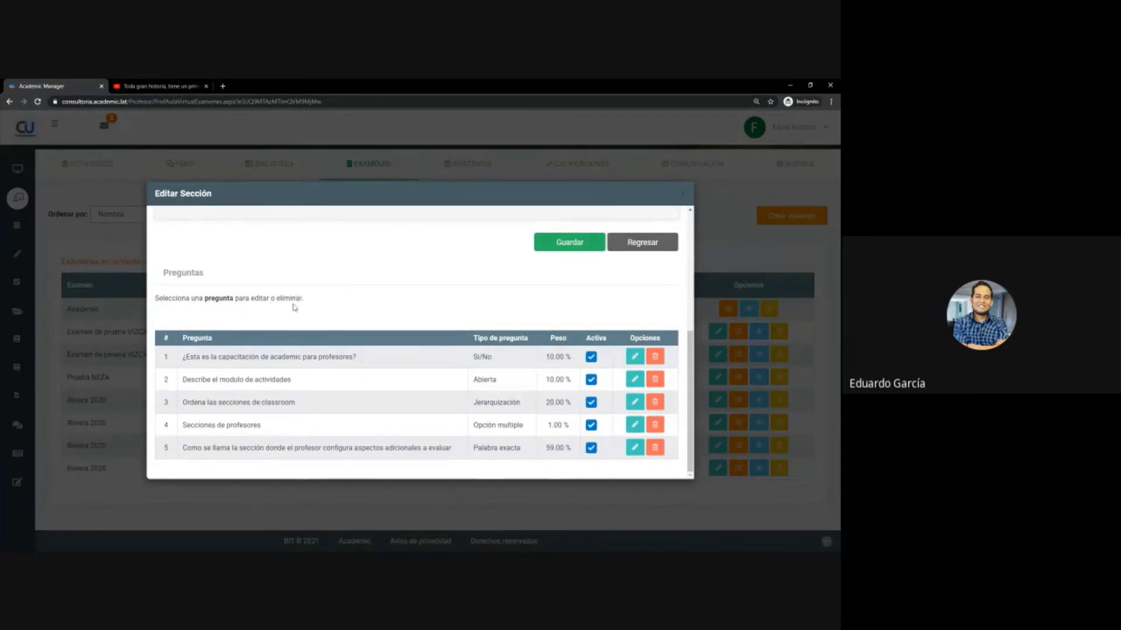
scroll(294, 310, up, 5)
scroll(293, 316, down, 5)
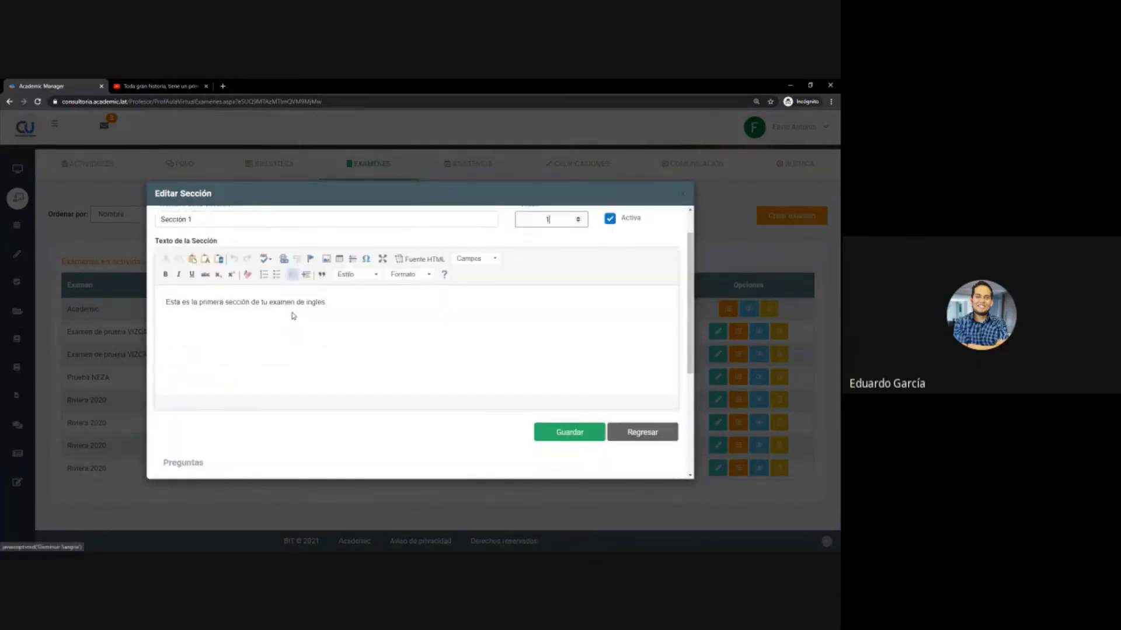
- Open question 1, note the pending percentage, and save it as Sí/No at 10.00 % with answer Sí
click(634, 358)
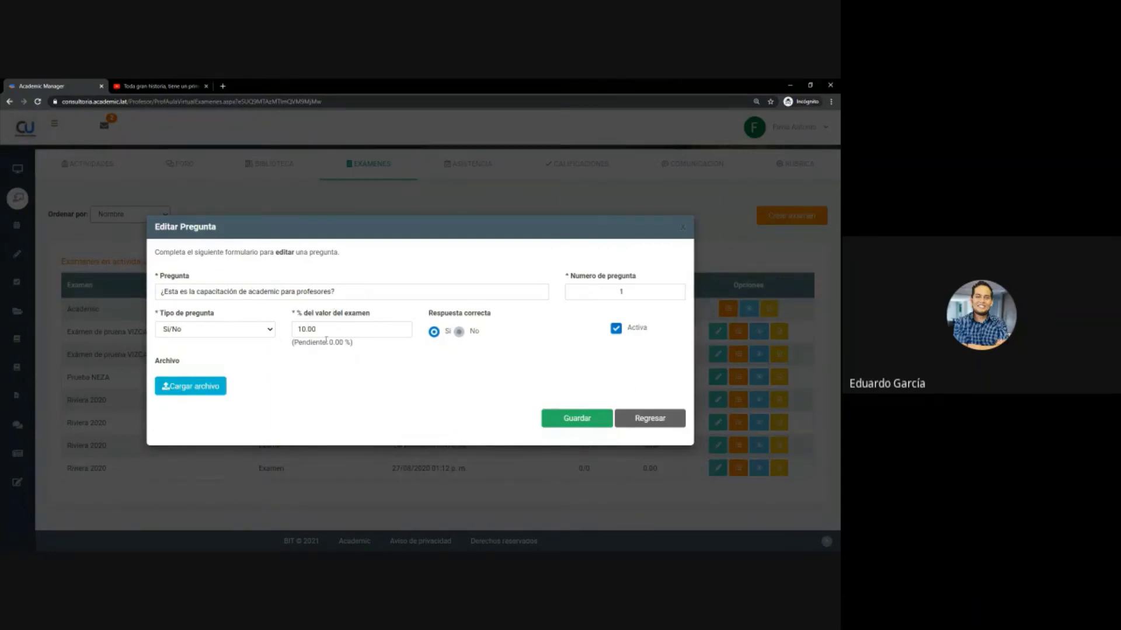
drag(331, 343, 347, 342)
click(346, 343)
click(590, 425)
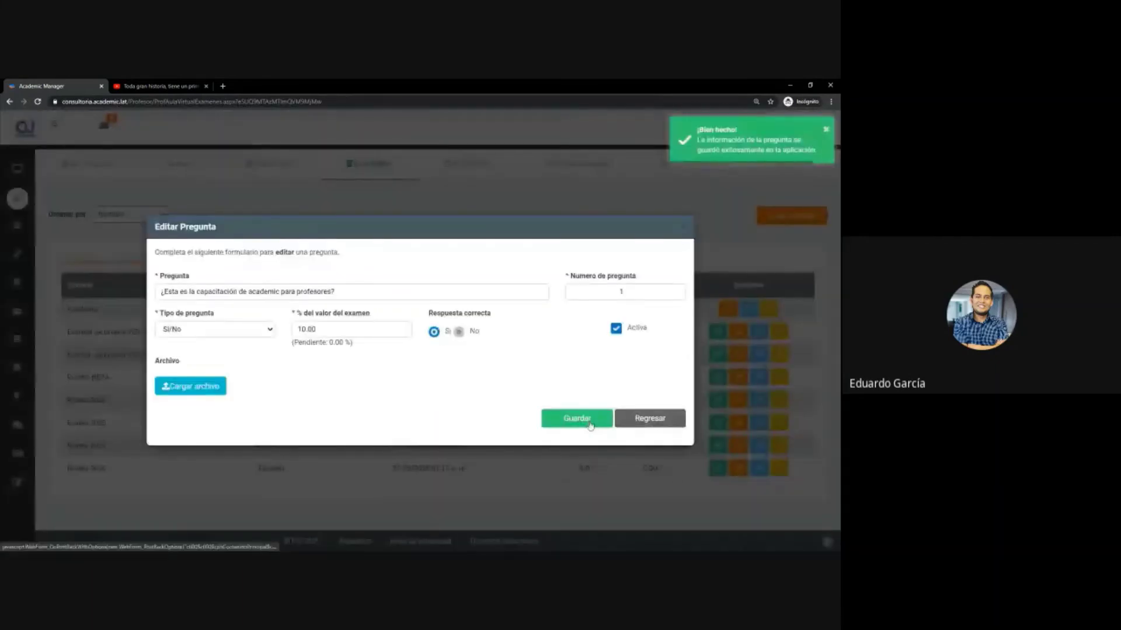
click(645, 429)
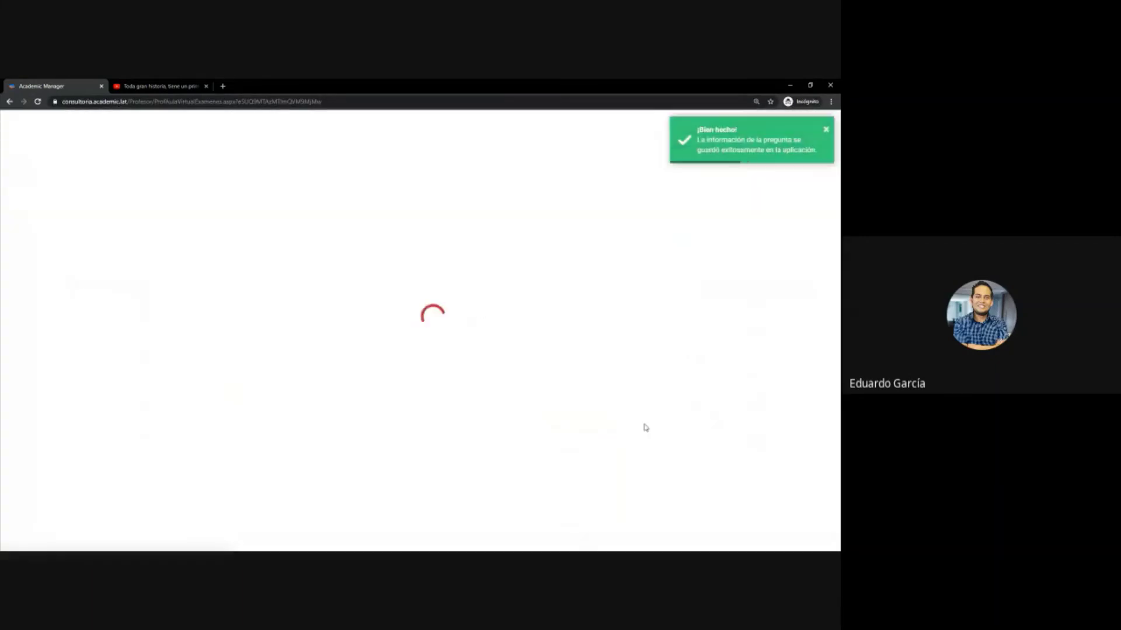
scroll(526, 359, down, 1)
scroll(526, 359, down, 3)
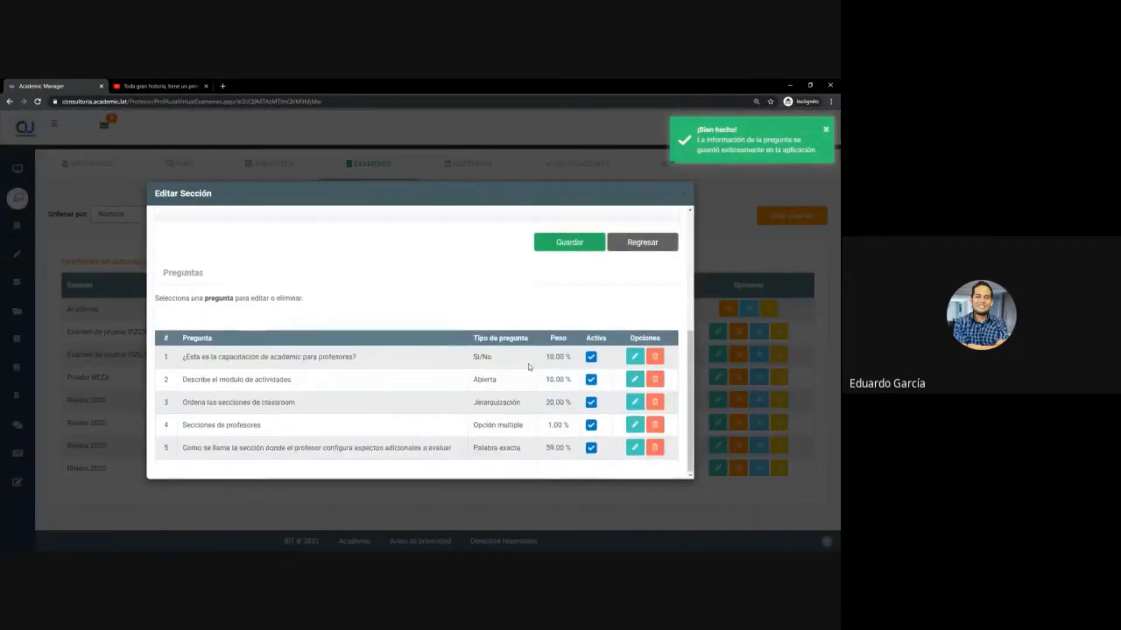
- Re-weight question 5 from 59 % to 10 % of the exam and save it
click(635, 449)
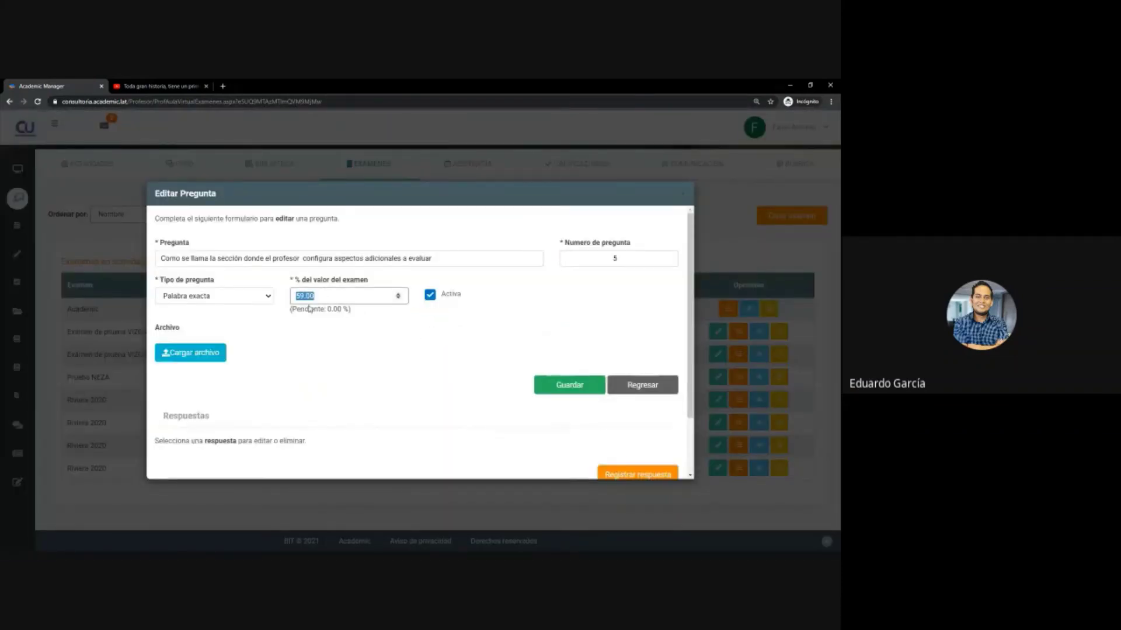
text(40)
click(583, 384)
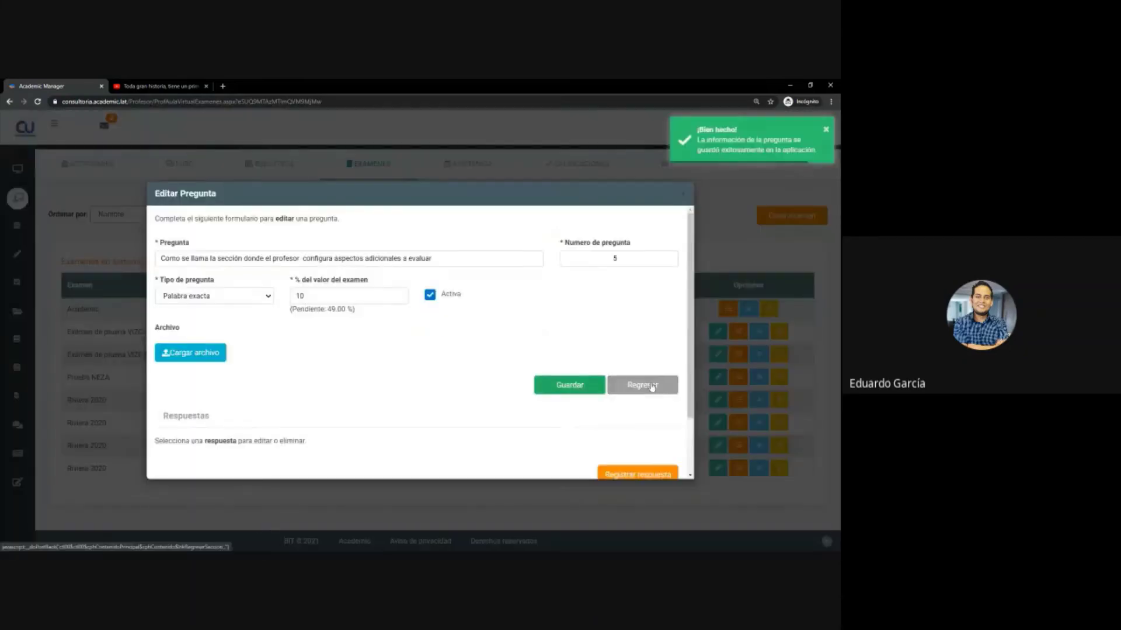
scroll(630, 350, down, 1)
click(626, 317)
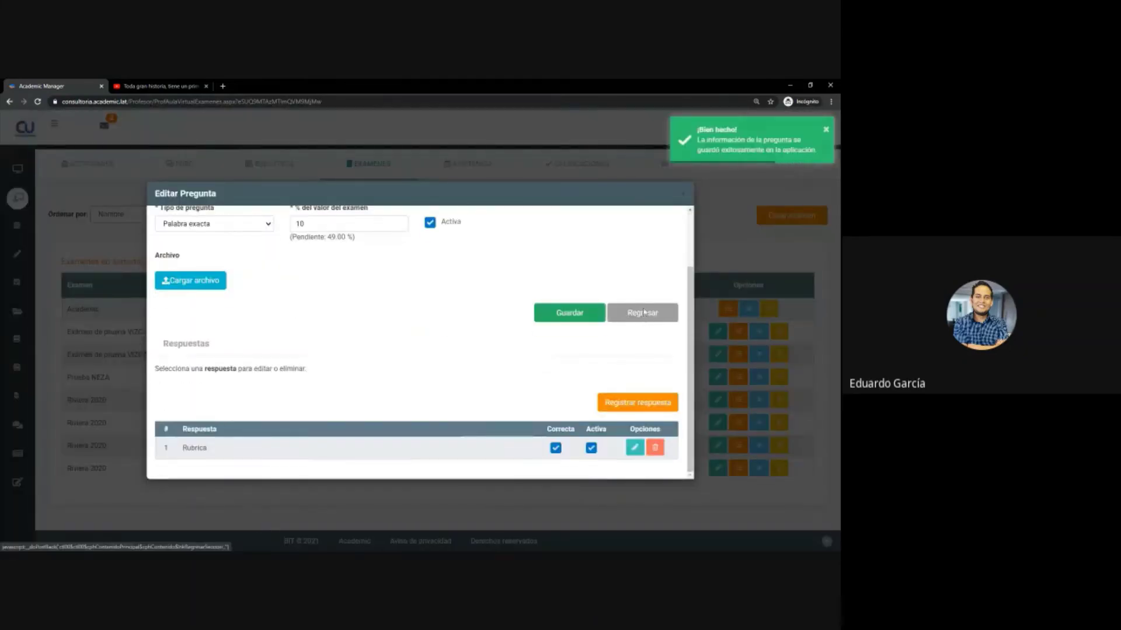
scroll(519, 370, down, 3)
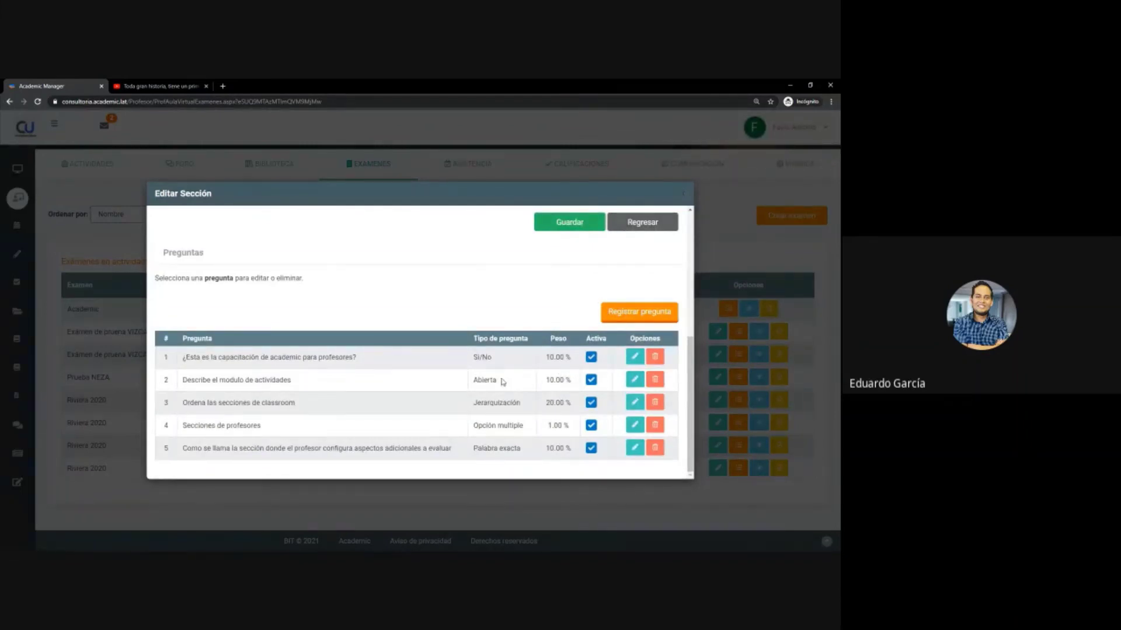
- Open question 3 and look over its wording
click(634, 402)
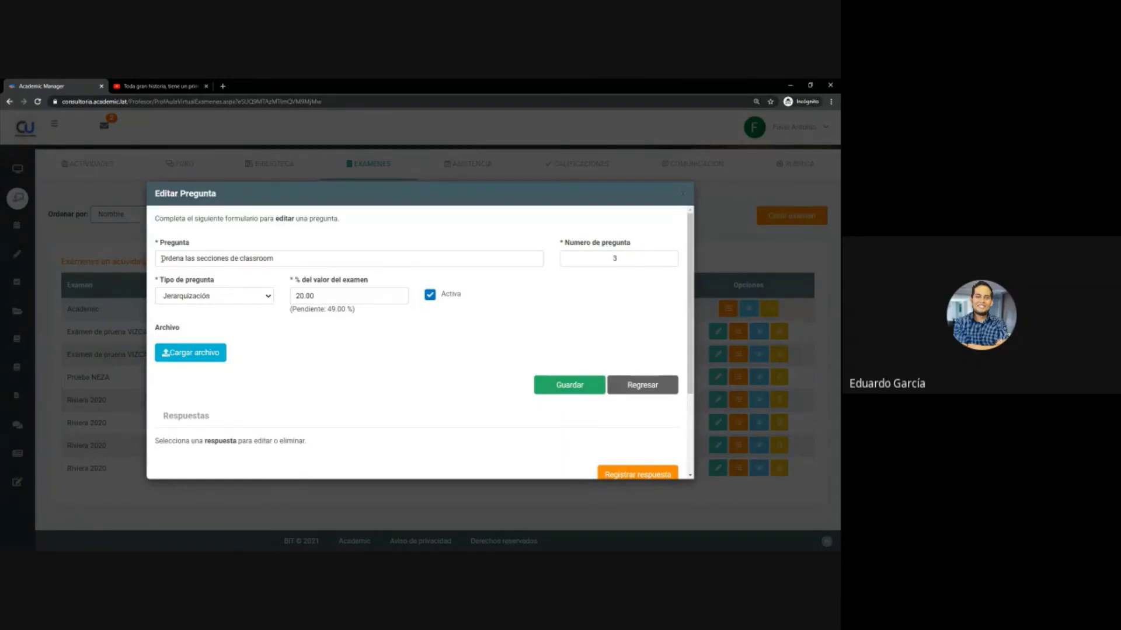
drag(161, 258, 274, 259)
click(280, 261)
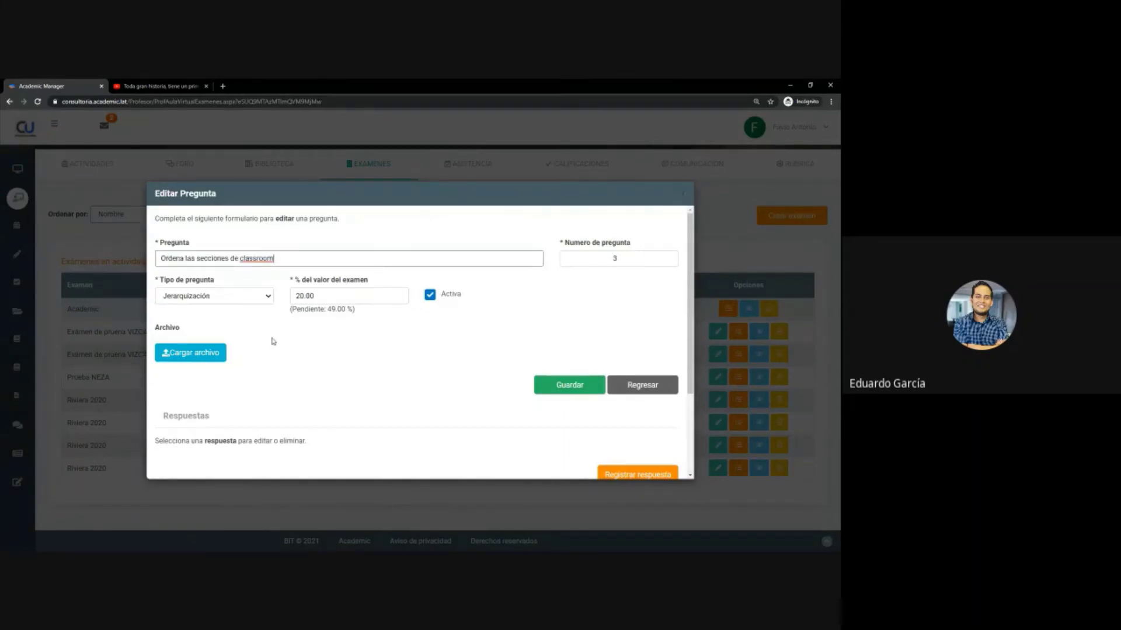
scroll(272, 342, down, 2)
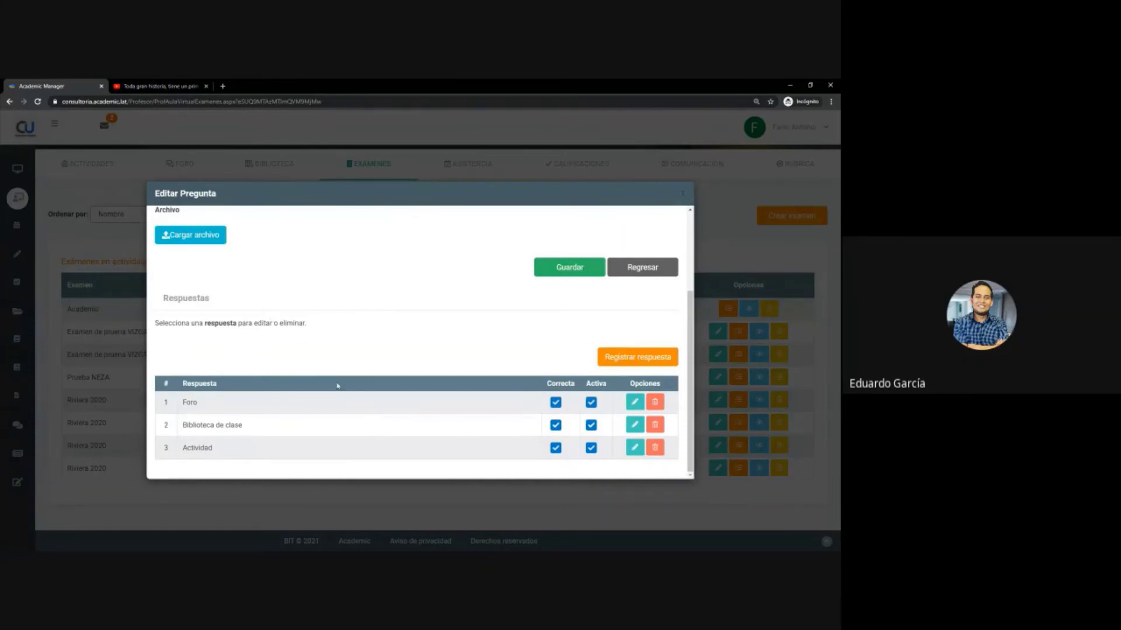
- Inspect the answer Foro's text, number and order position, then return to the question list unchanged
click(634, 403)
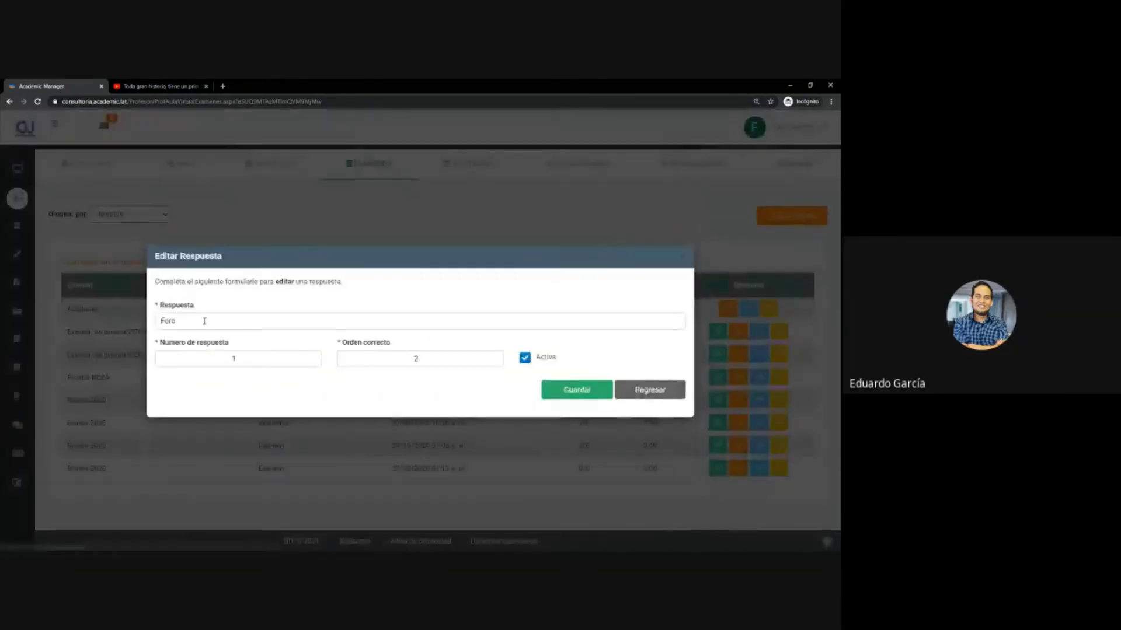
drag(185, 320, 157, 315)
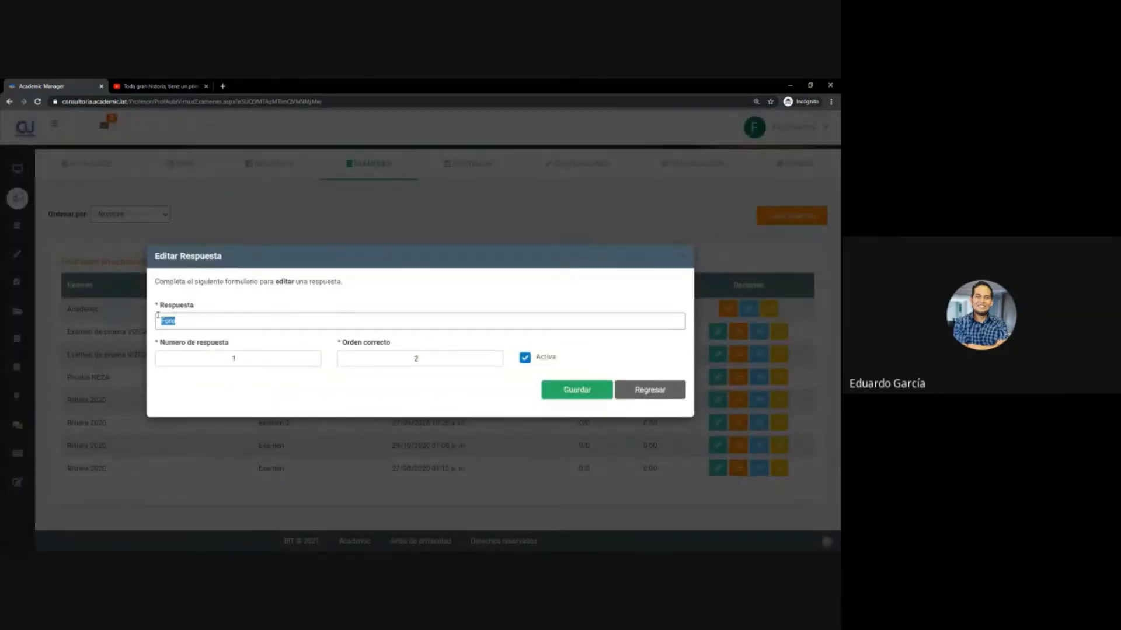
click(222, 360)
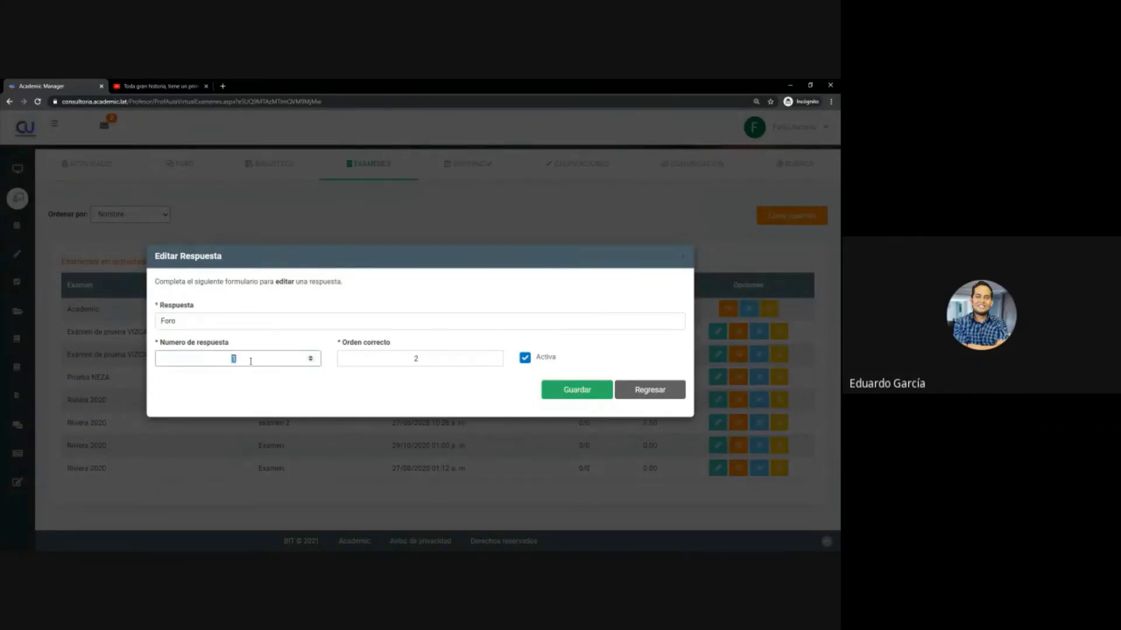
click(444, 361)
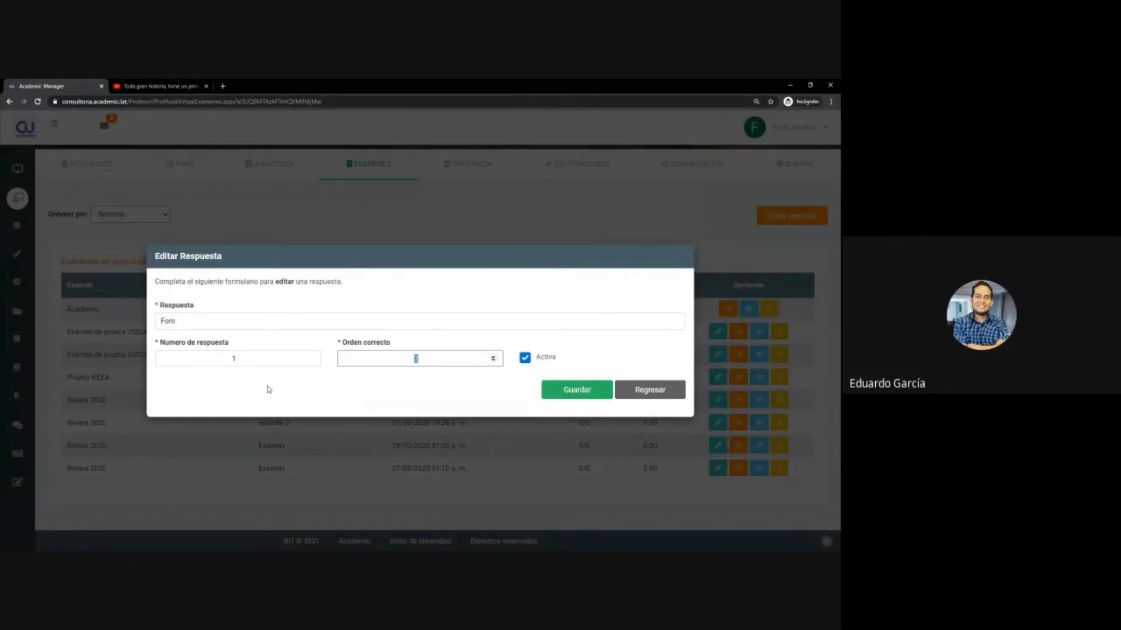
click(238, 353)
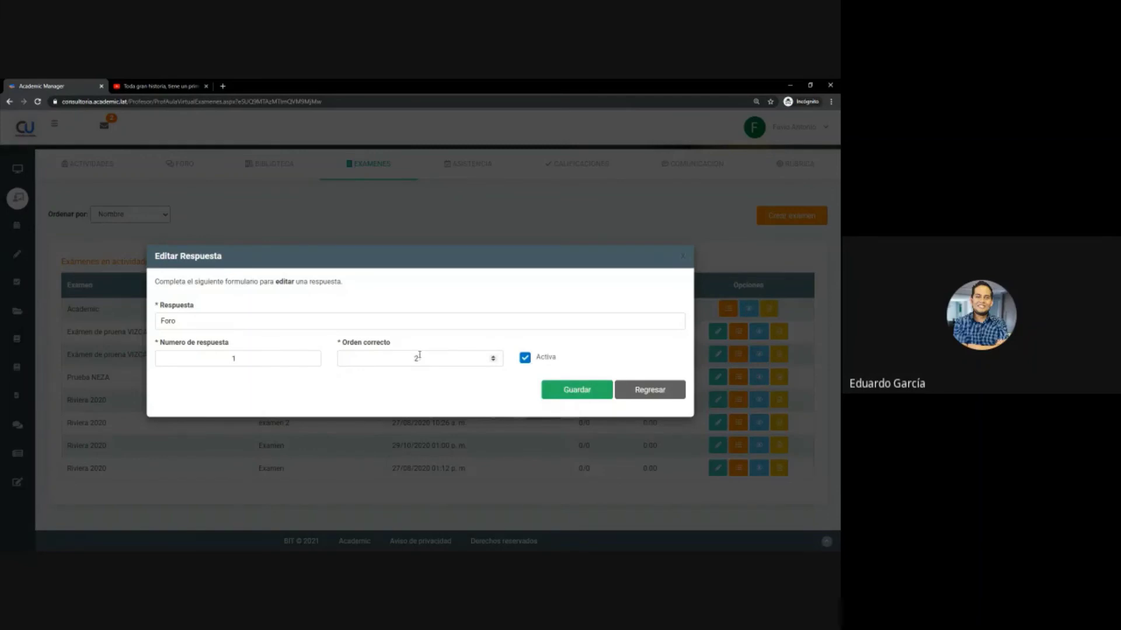
click(649, 390)
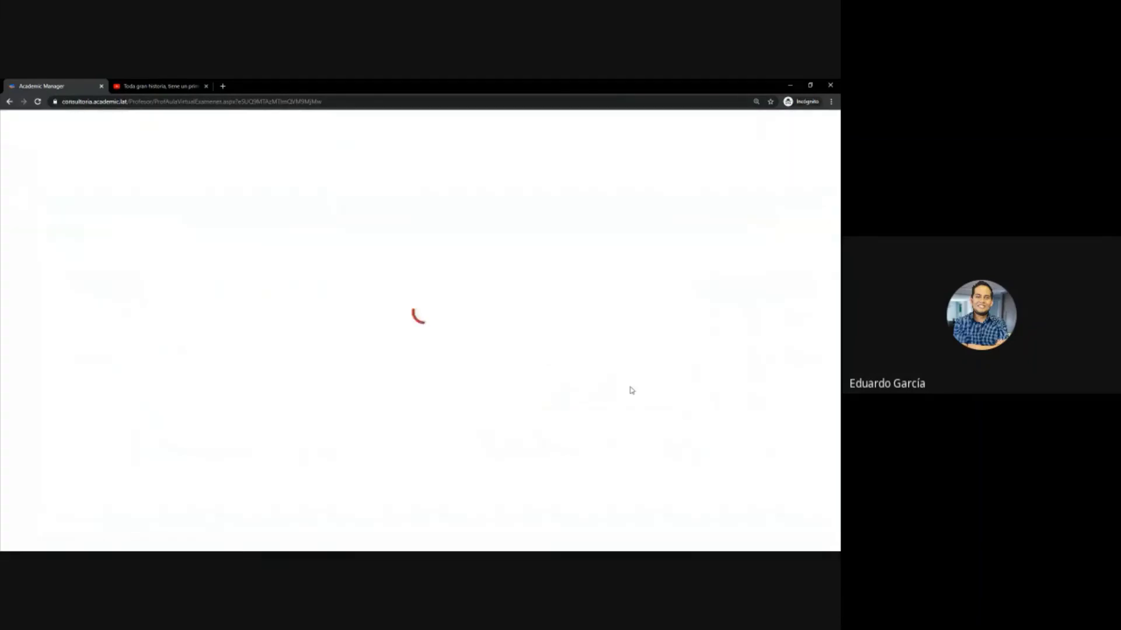
scroll(458, 418, down, 2)
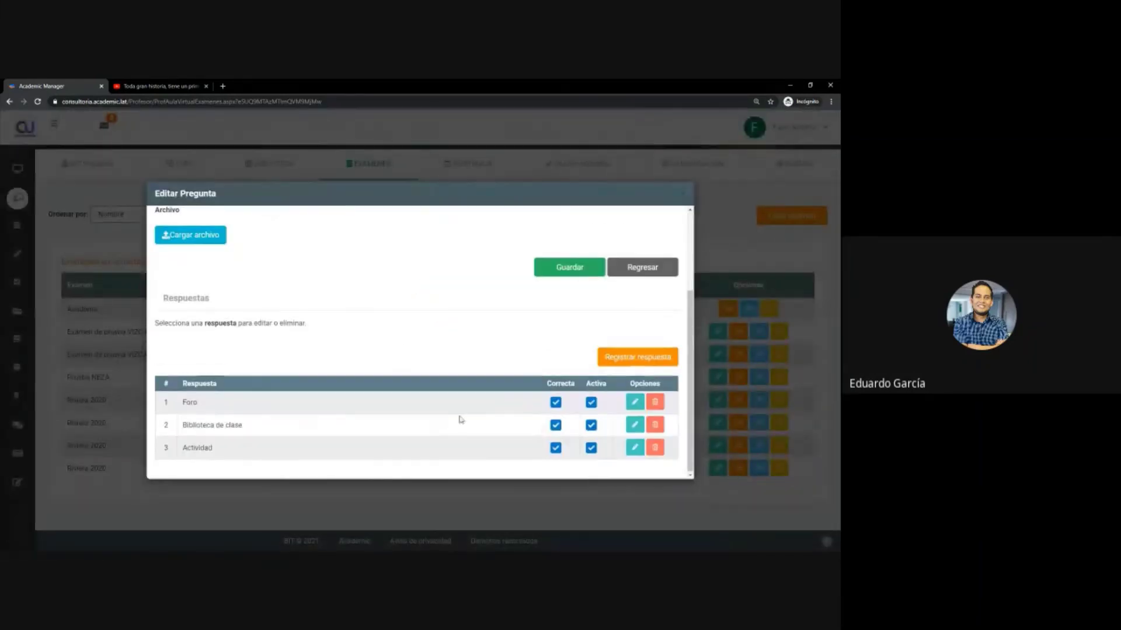
scroll(263, 422, up, 2)
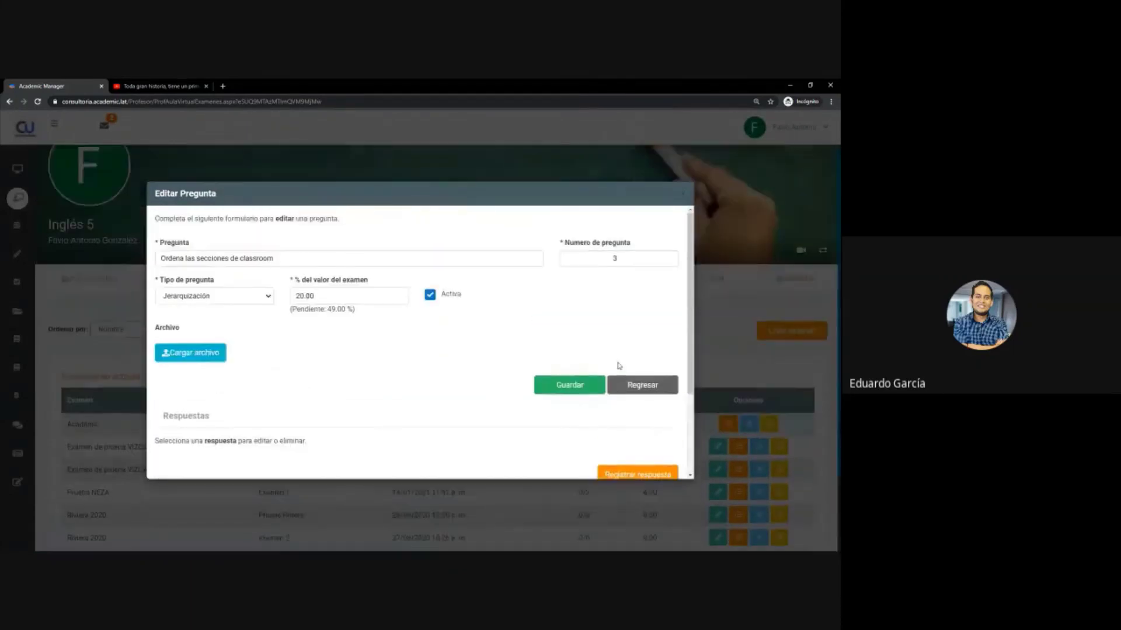
click(613, 383)
scroll(524, 376, down, 2)
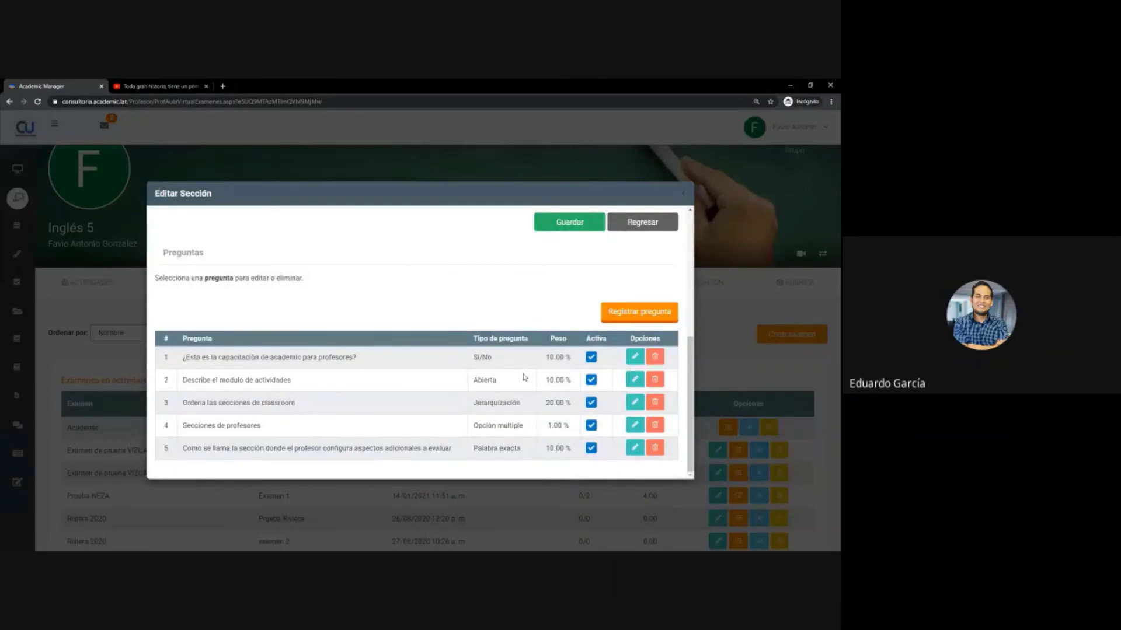
- Review question 5's exact-word settings and return to Sección 1's five questions
click(634, 447)
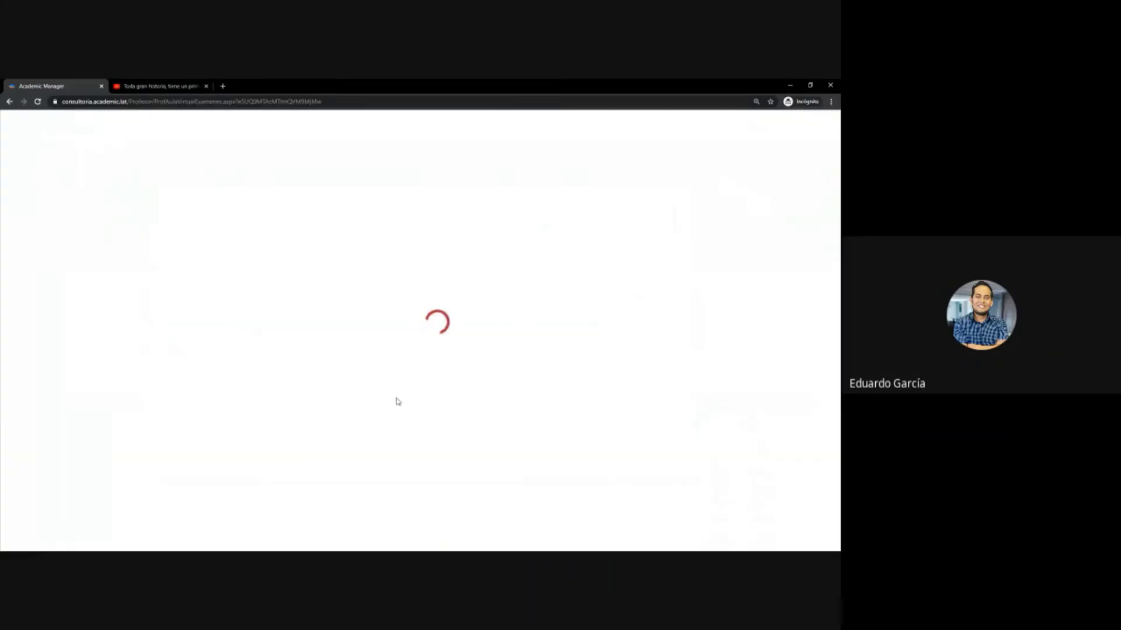
scroll(292, 391, down, 2)
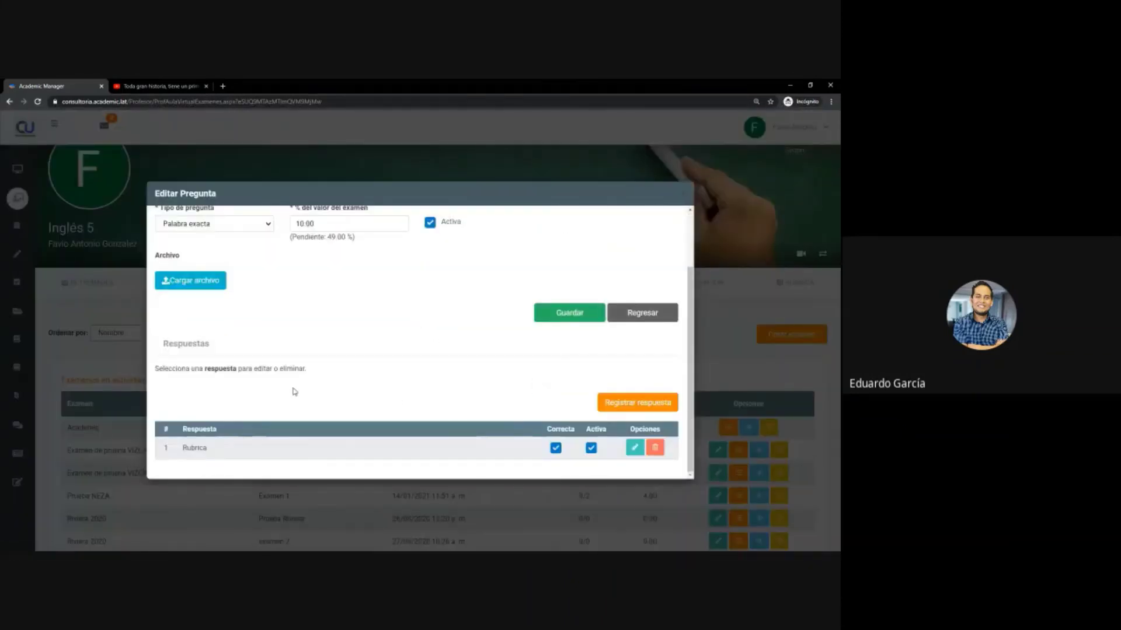
scroll(536, 405, up, 2)
click(641, 385)
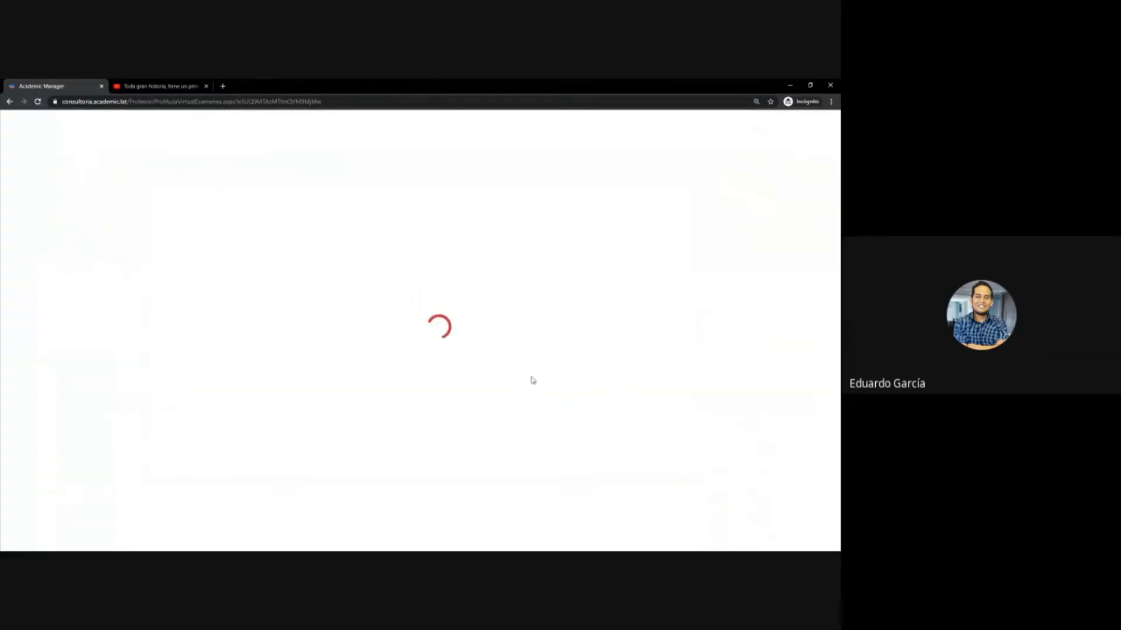
scroll(471, 368, down, 5)
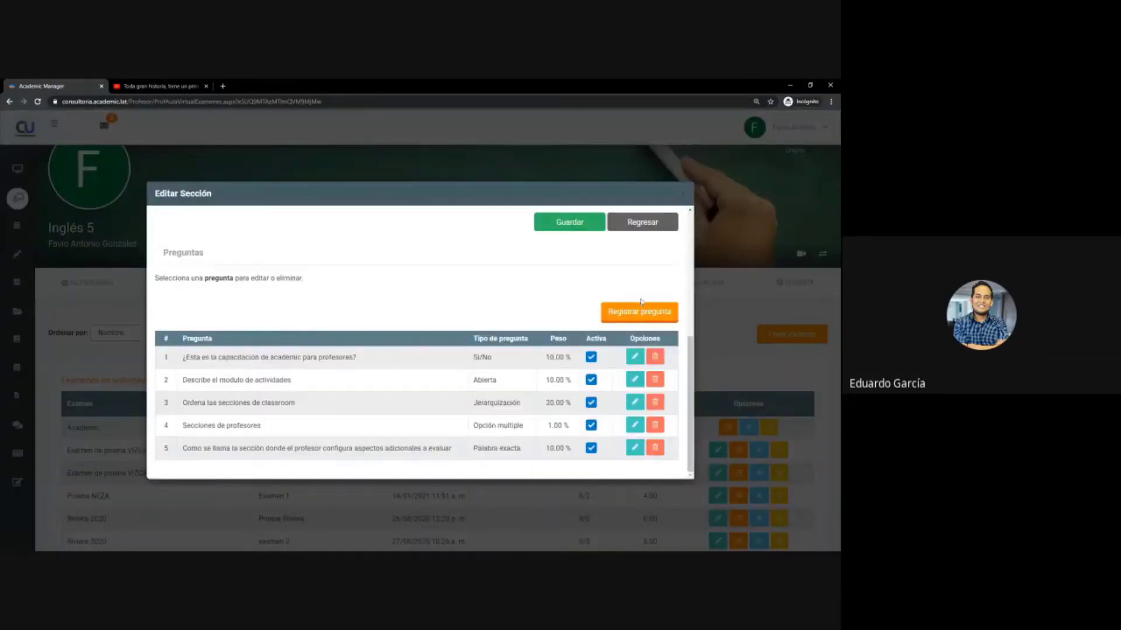
- Register open question 7, 'Cuantos animales ves en la imagen', weighted 15 %, and save it
click(635, 317)
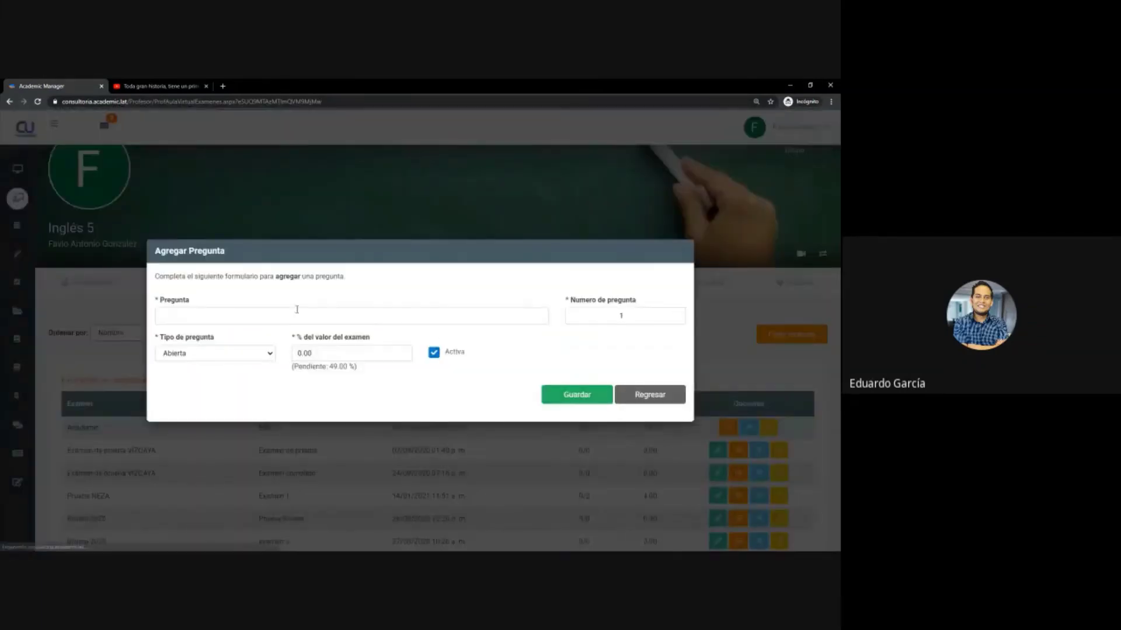
click(265, 317)
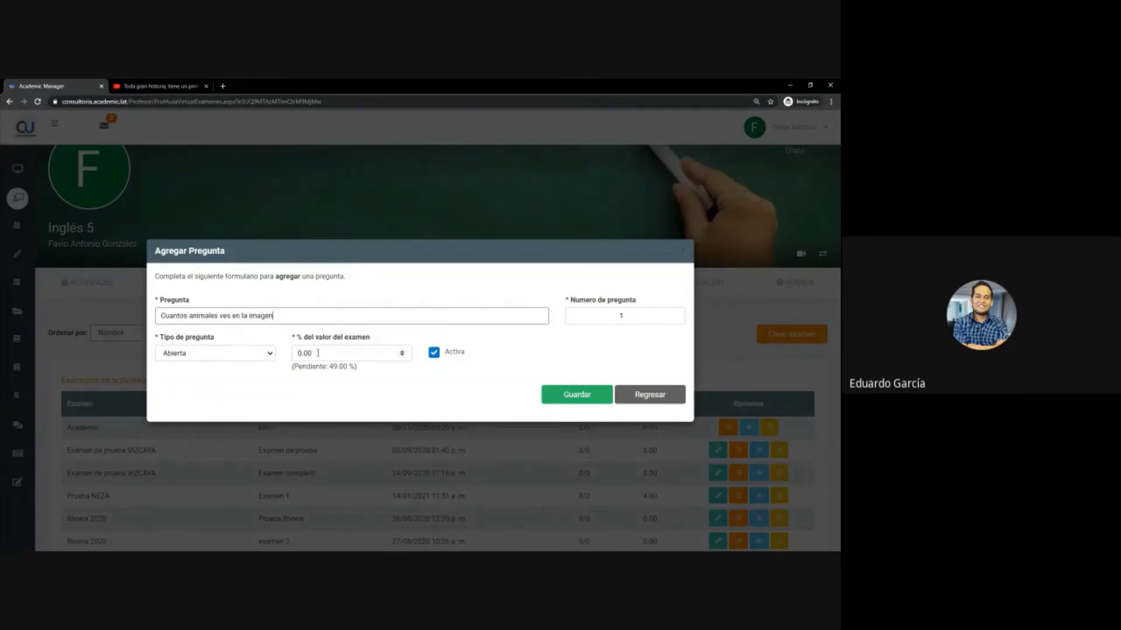
drag(318, 354, 303, 354)
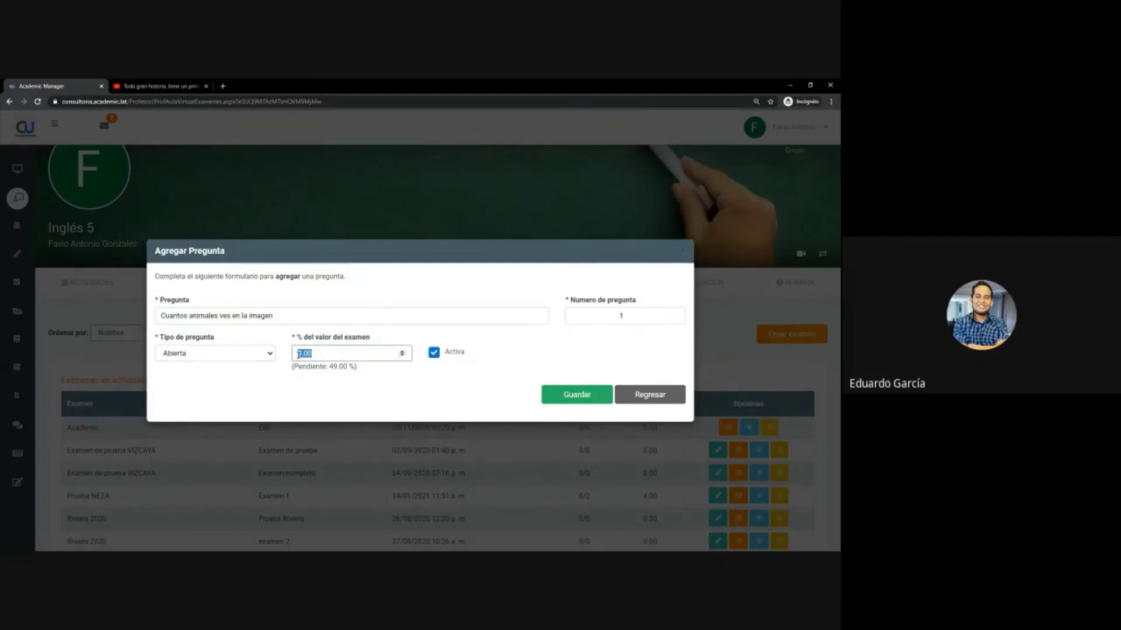
text(15)
double_click(606, 314)
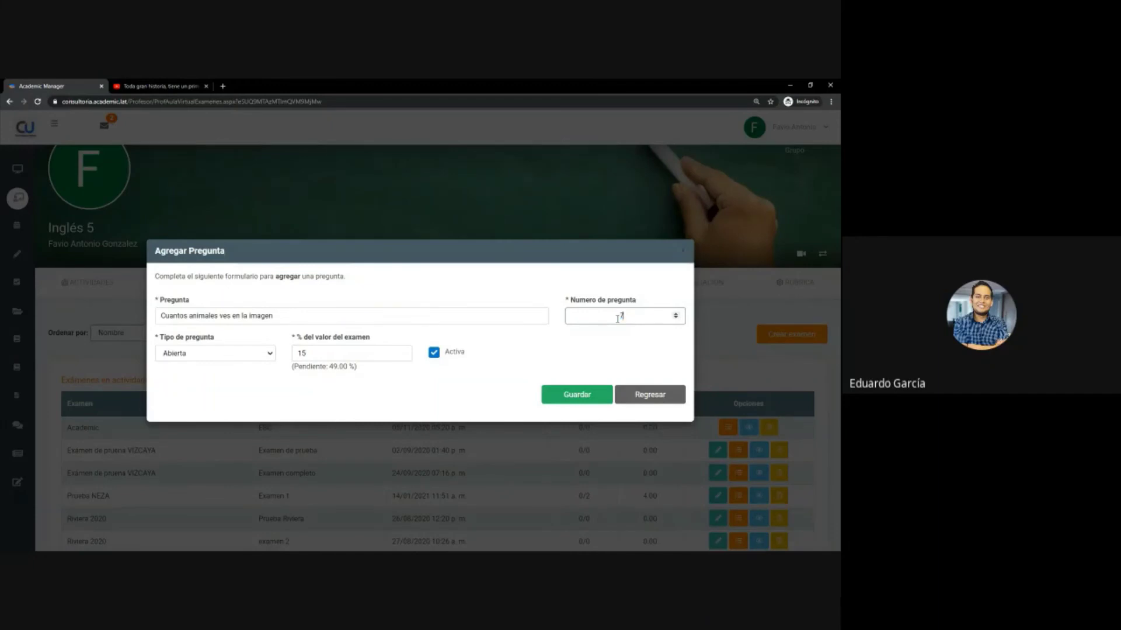
click(610, 385)
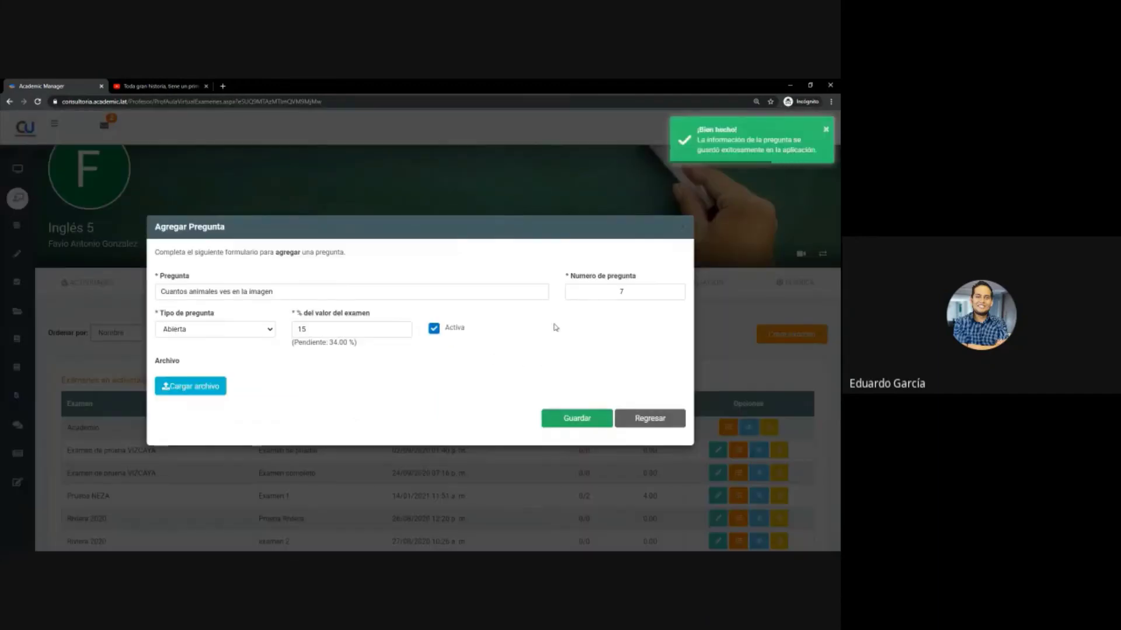
scroll(521, 332, down, 2)
scroll(521, 332, up, 3)
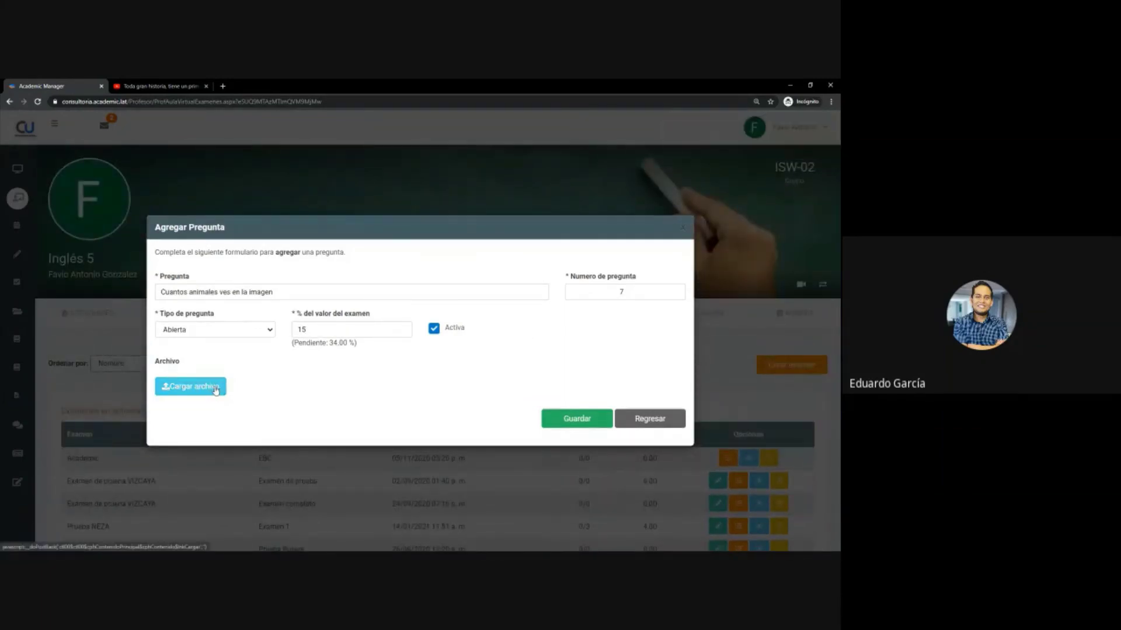
- Upload the animal worksheet image to question 7 and preview it
drag(165, 291, 295, 291)
click(296, 290)
click(213, 390)
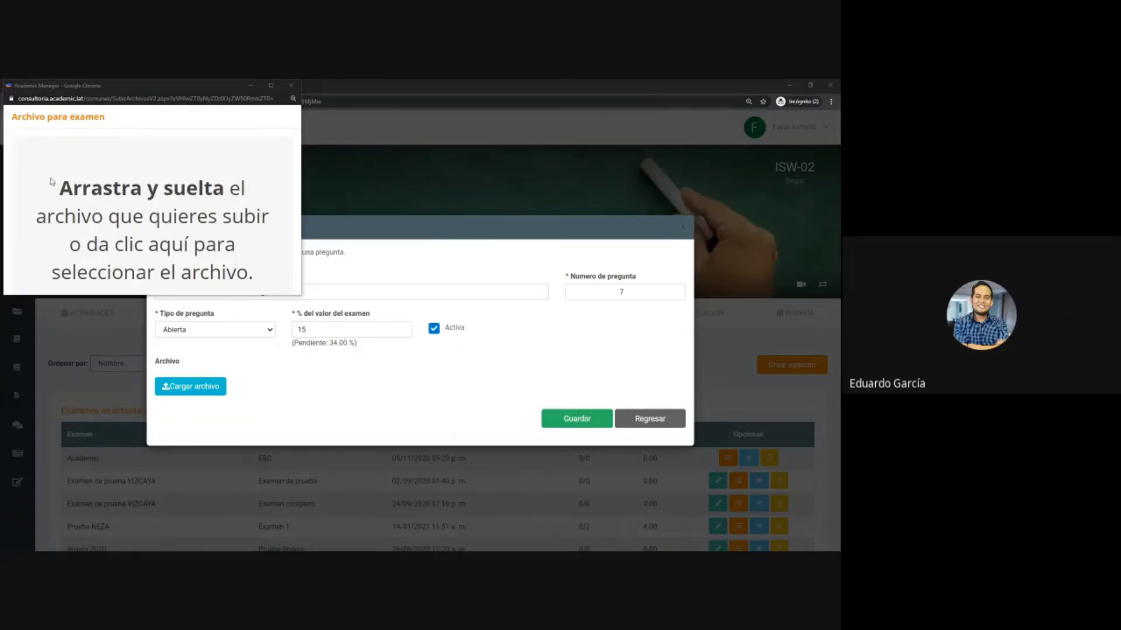
drag(0, 193, 64, 199)
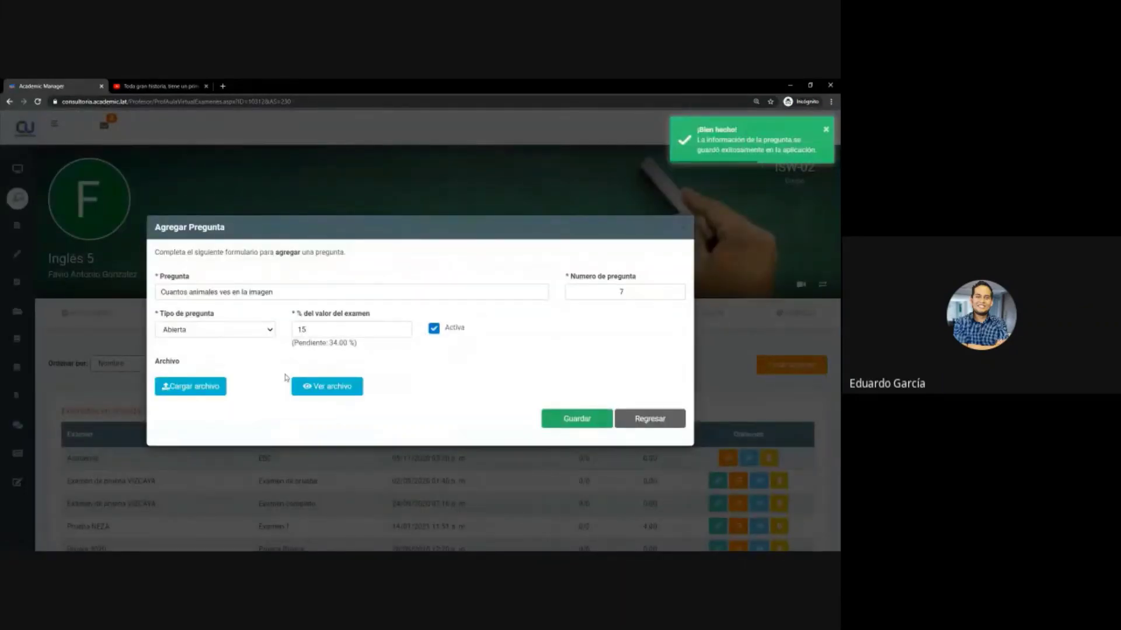
click(327, 388)
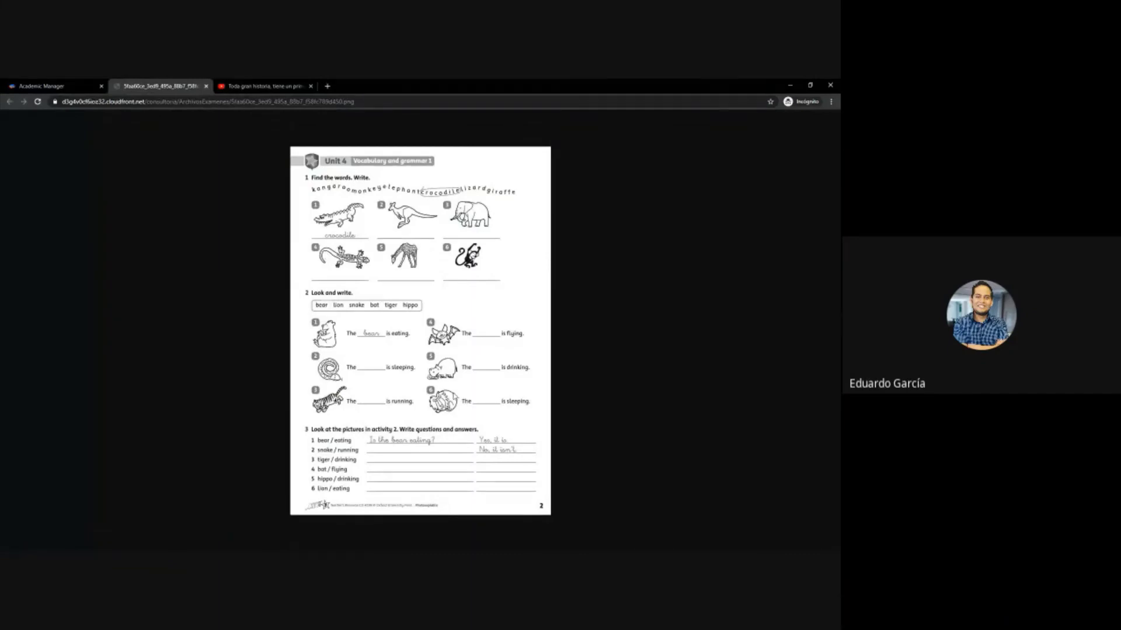
click(205, 87)
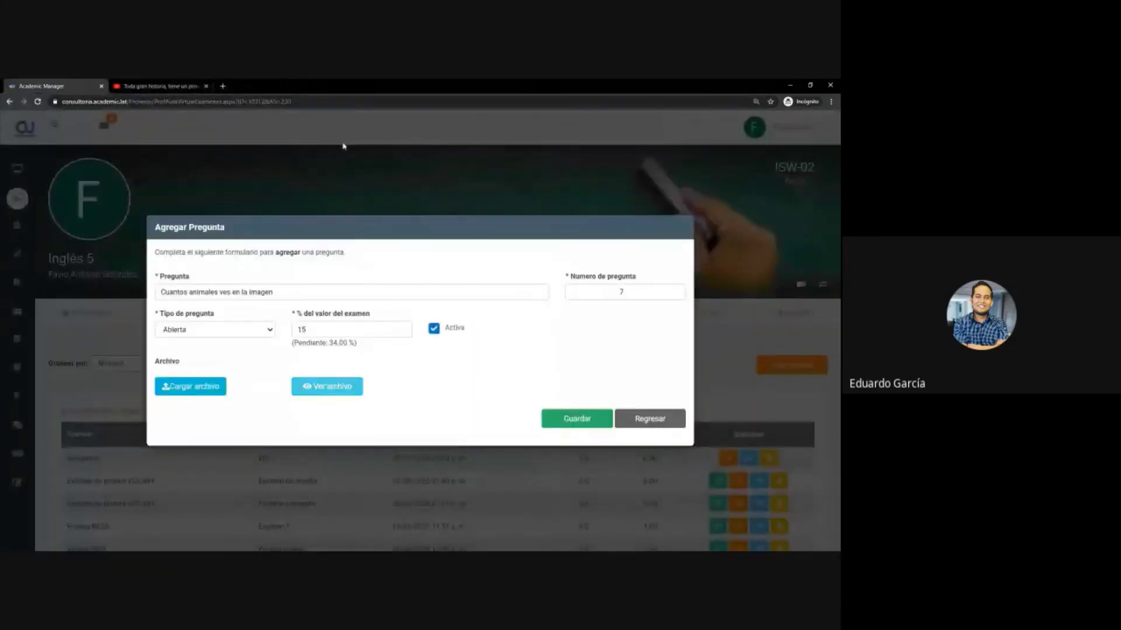
- Return to Sección 1's list, now showing question 7 at 15.00 %, and start a new question
click(662, 423)
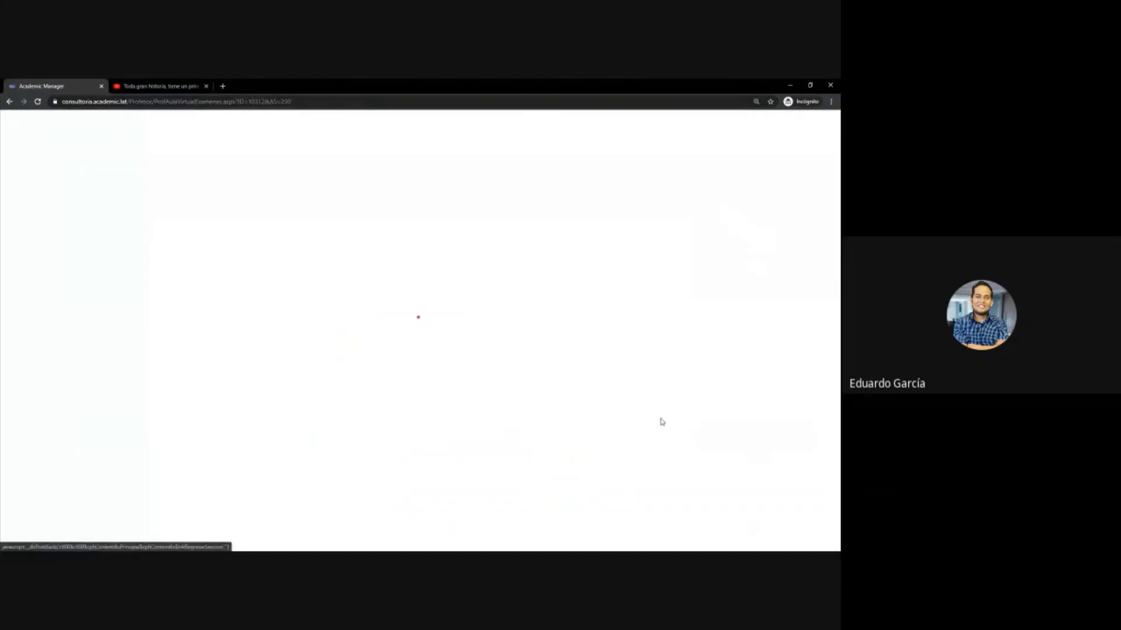
scroll(627, 411, down, 2)
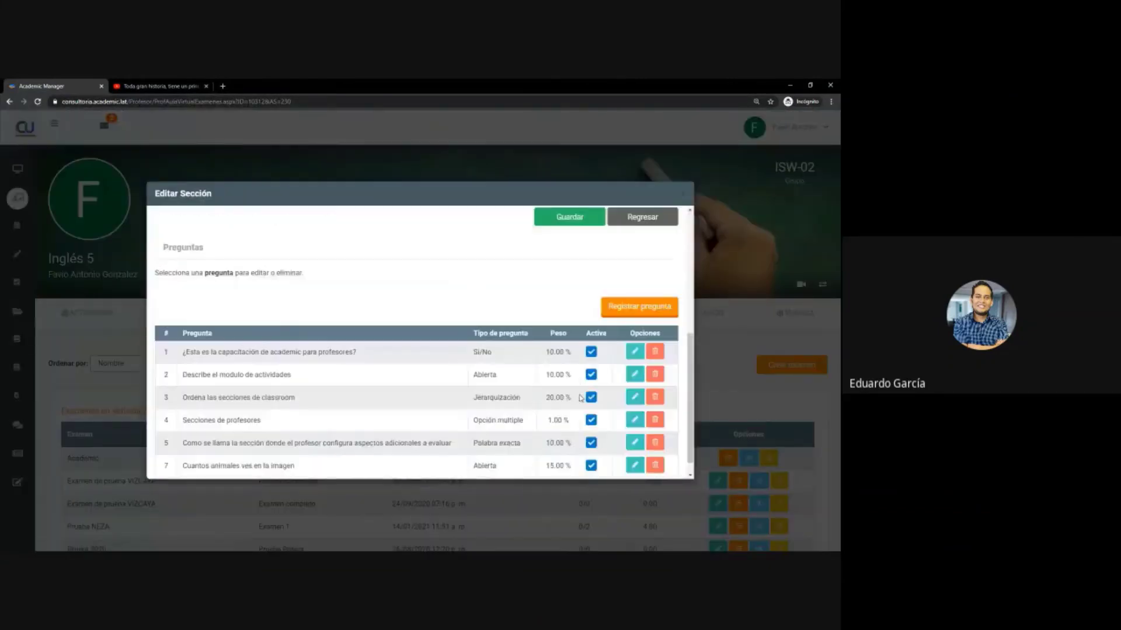
scroll(634, 346, down, 1)
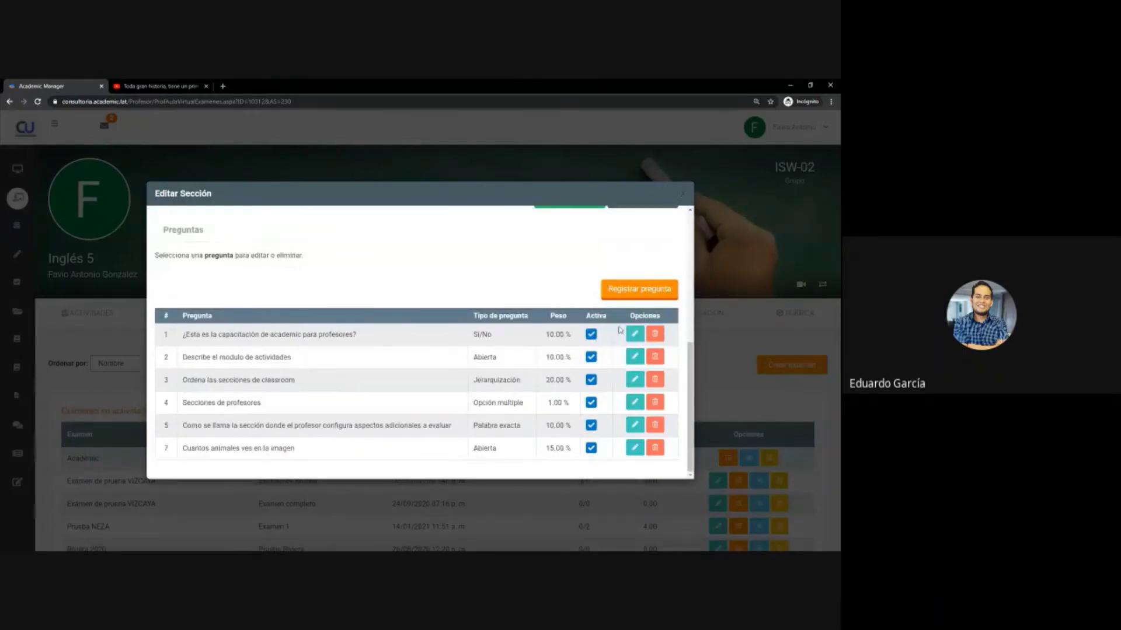
click(622, 290)
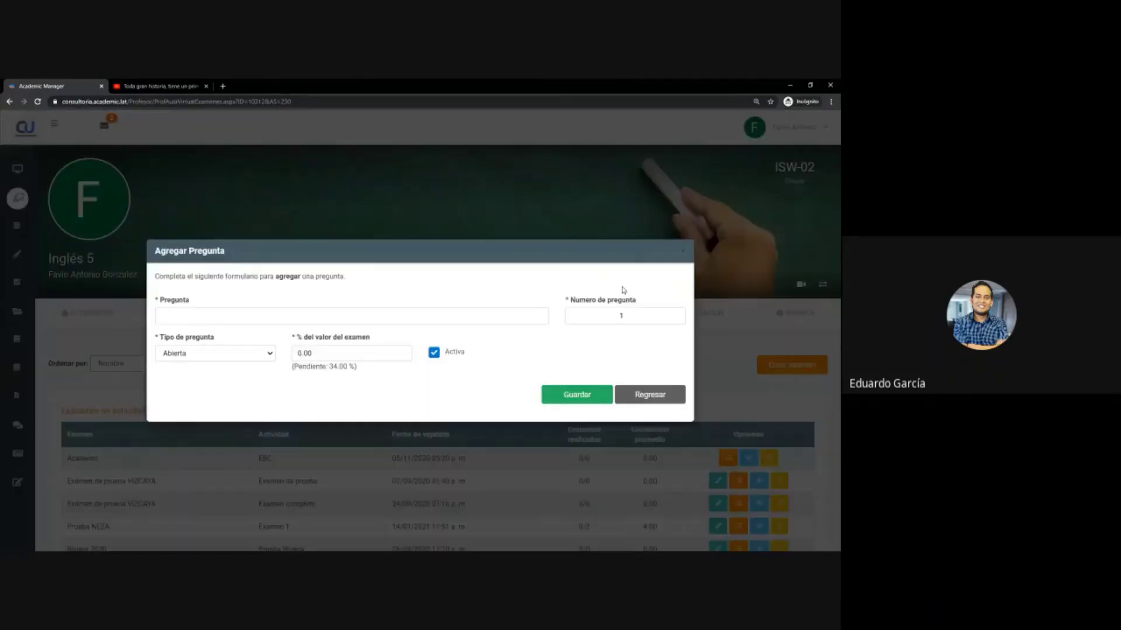
- Make the new question Palabra exacta, asking which section lets the teacher share documents in folders
click(182, 358)
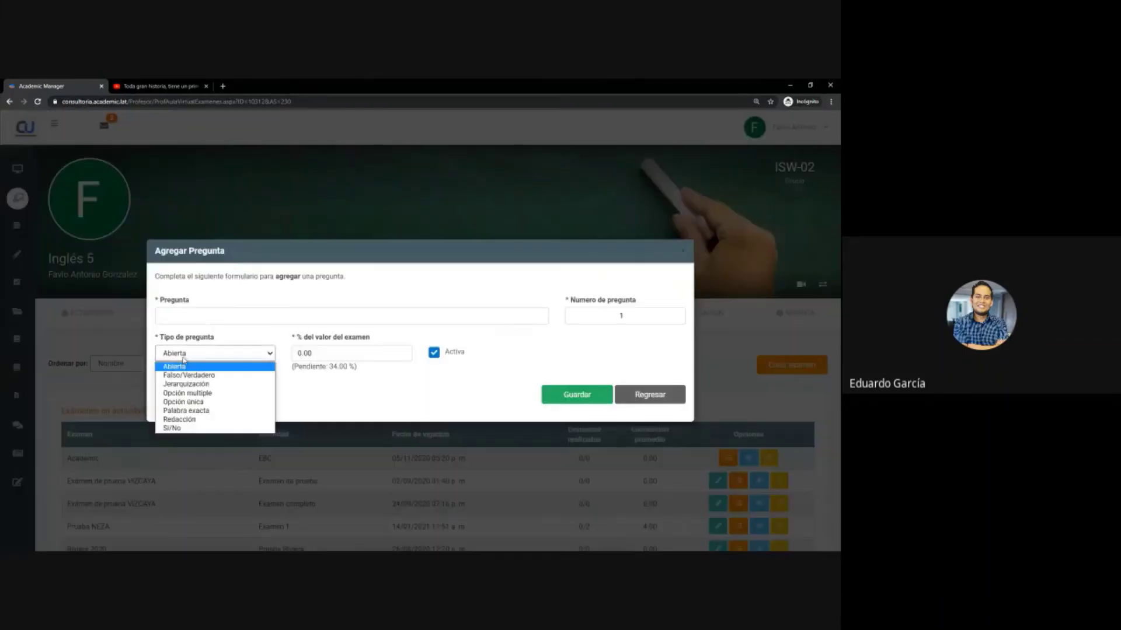
click(203, 412)
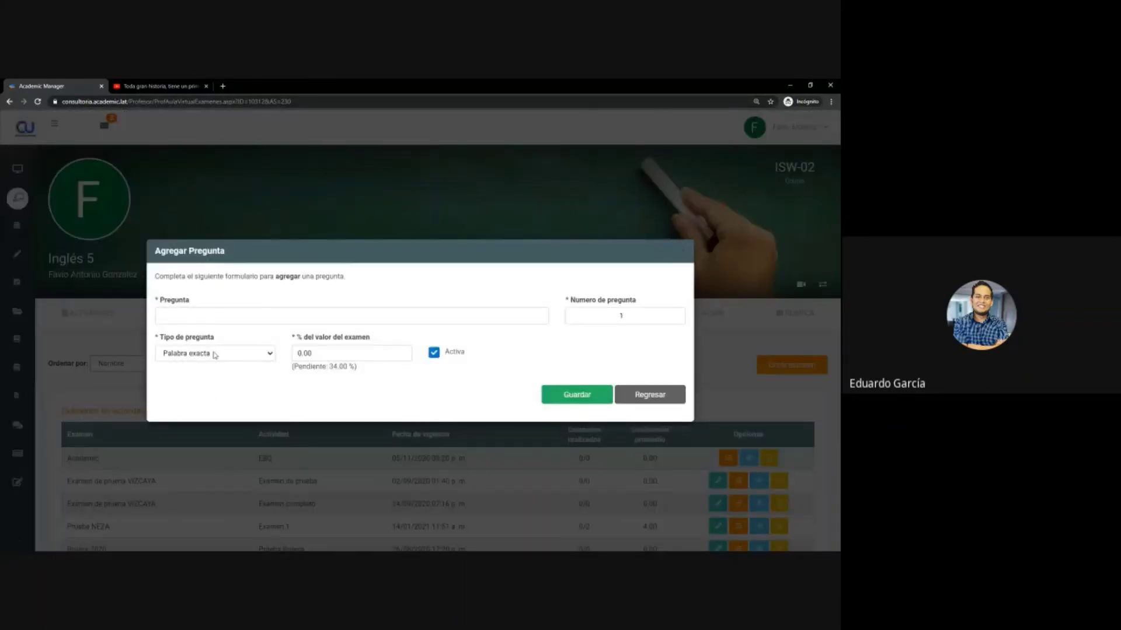
click(212, 317)
text(Como se llama i)
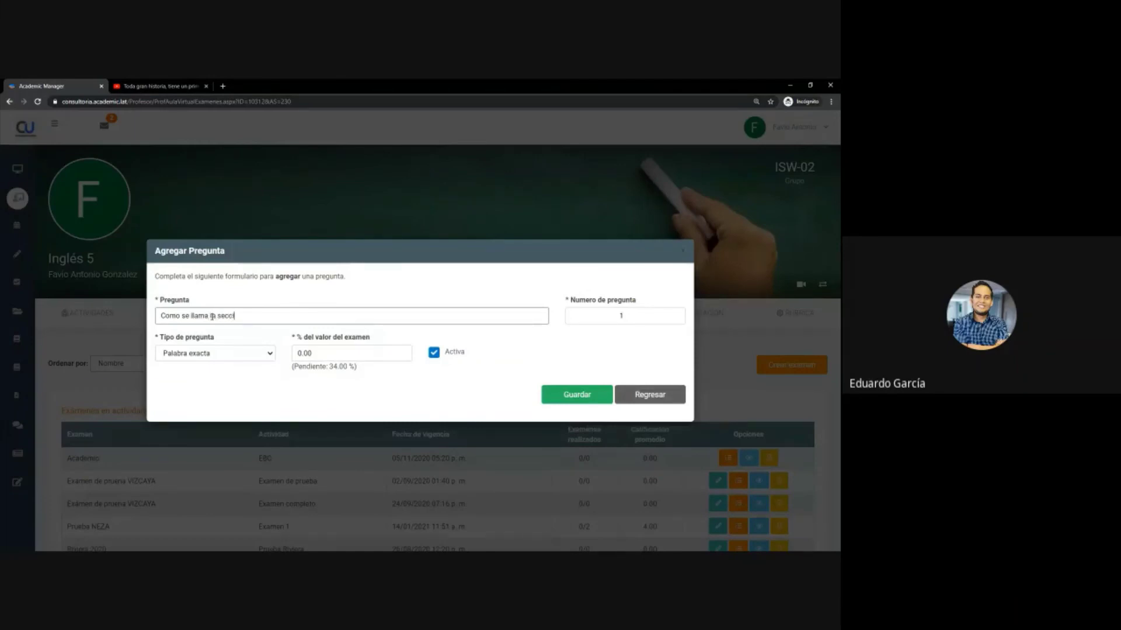
text(a sección donde el profesor puede compartir o)
key(BackSpace)
key(BackSpace)
key(BackSpace)
key(BackSpace)
key(BackSpace)
key(BackSpace)
key(BackSpace)
key(BackSpace)
key(BackSpace)
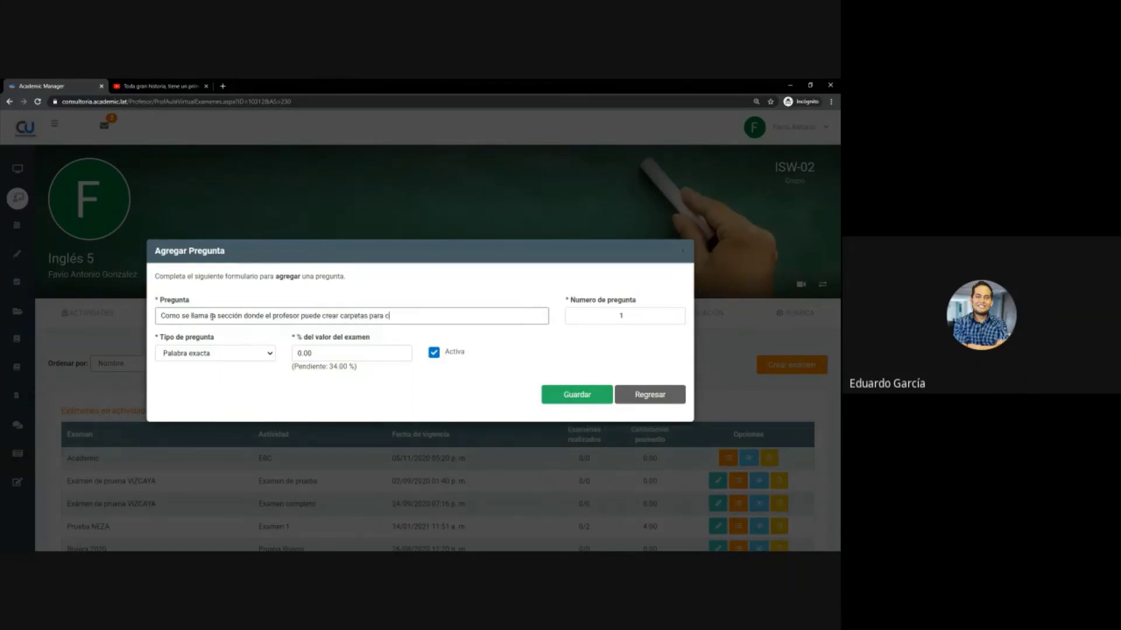
text(artir documentos)
- Set the question's weight to 30 % and its number to 6
double_click(320, 354)
text(30)
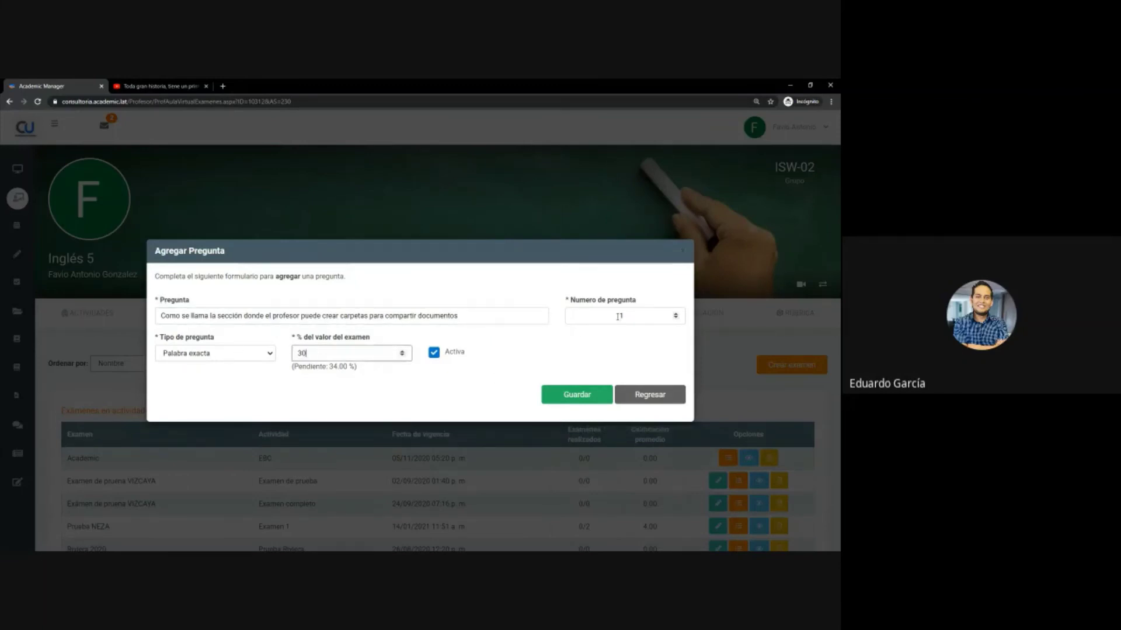
double_click(601, 316)
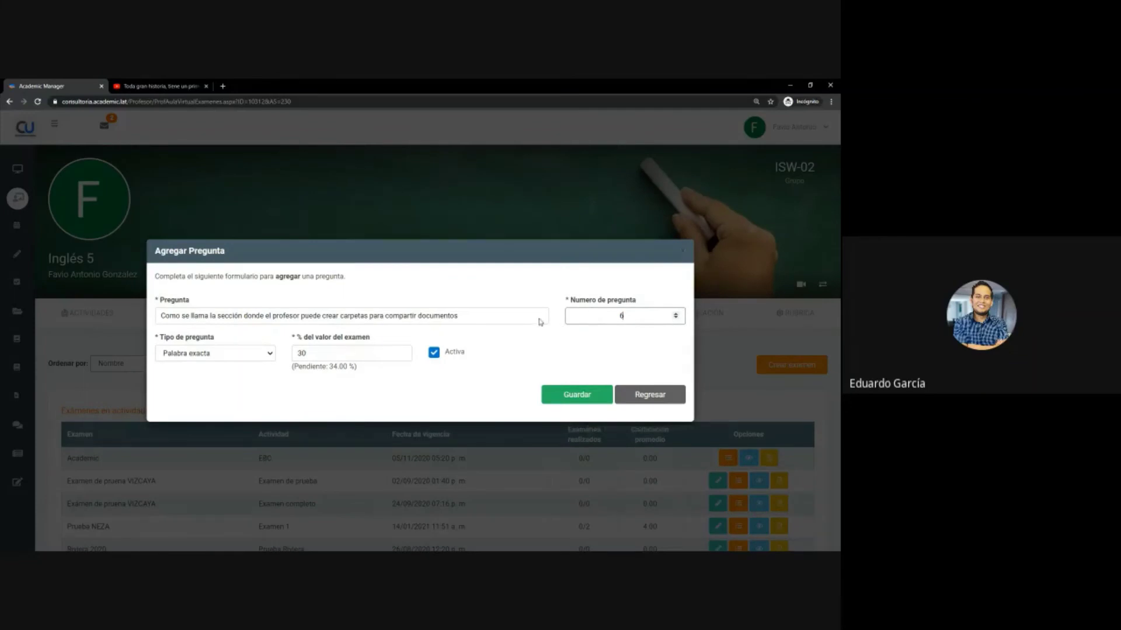
- Save the exact-word question and register 'Biblioteca' as its first correct answer
click(571, 395)
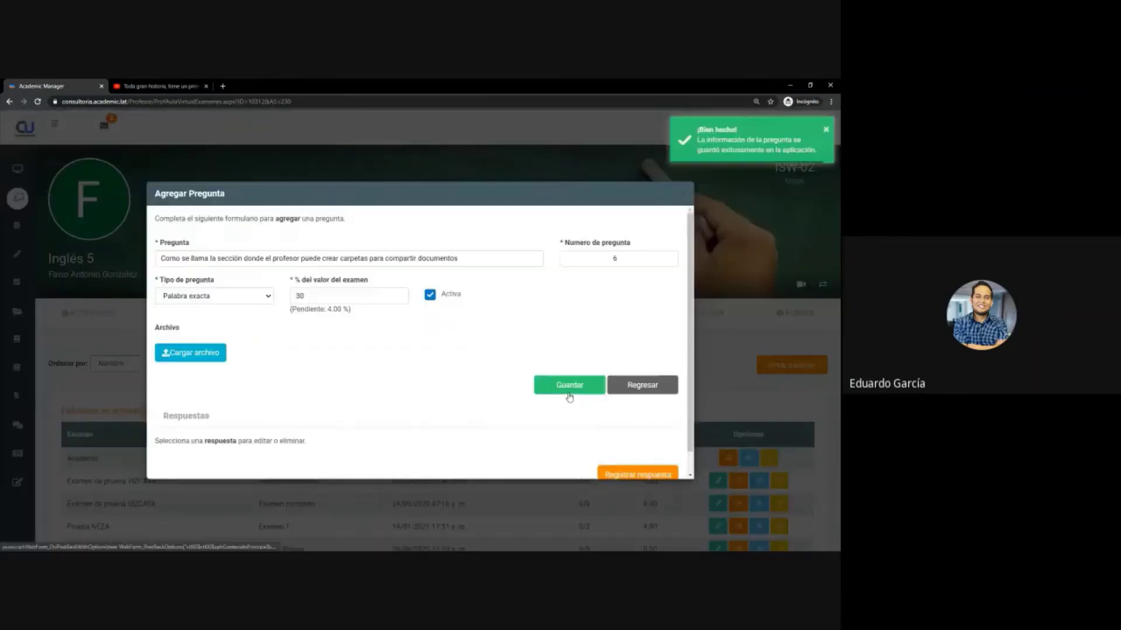
scroll(262, 388, down, 1)
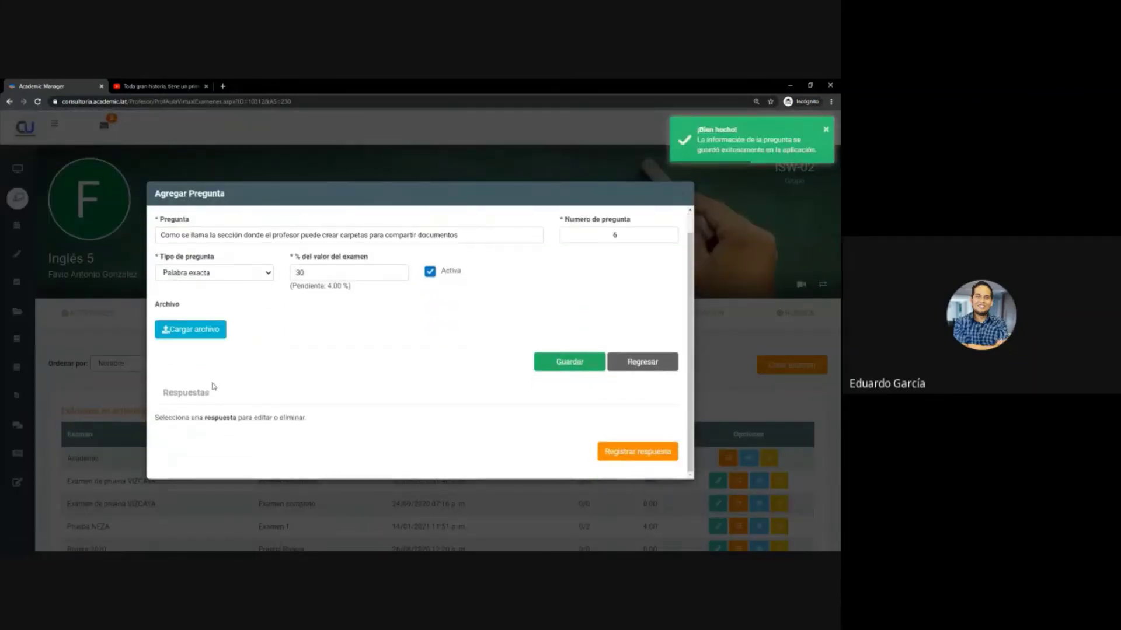
click(636, 454)
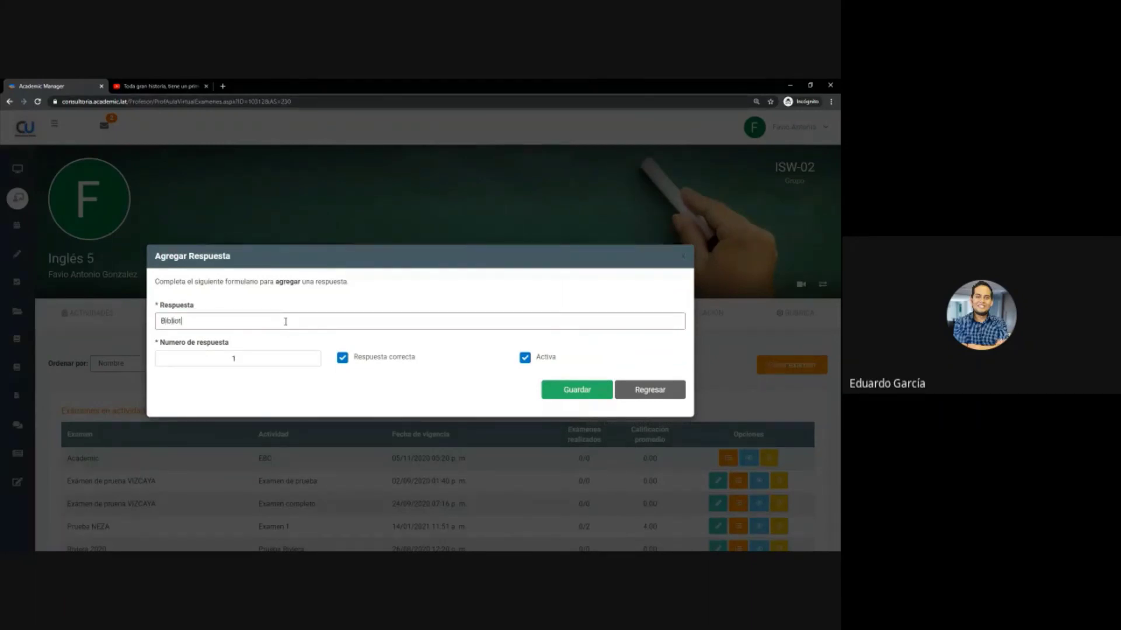
text(Biblioteca)
click(569, 388)
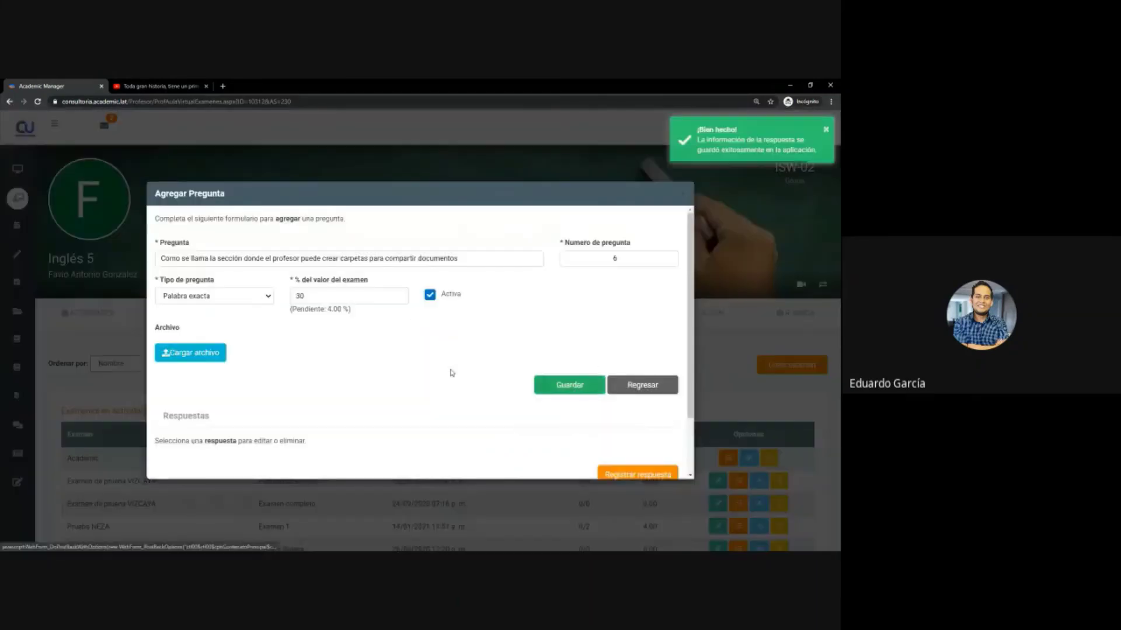
- Add 'Biblioteca de clase' as answer number 2
scroll(636, 424, down, 1)
click(630, 406)
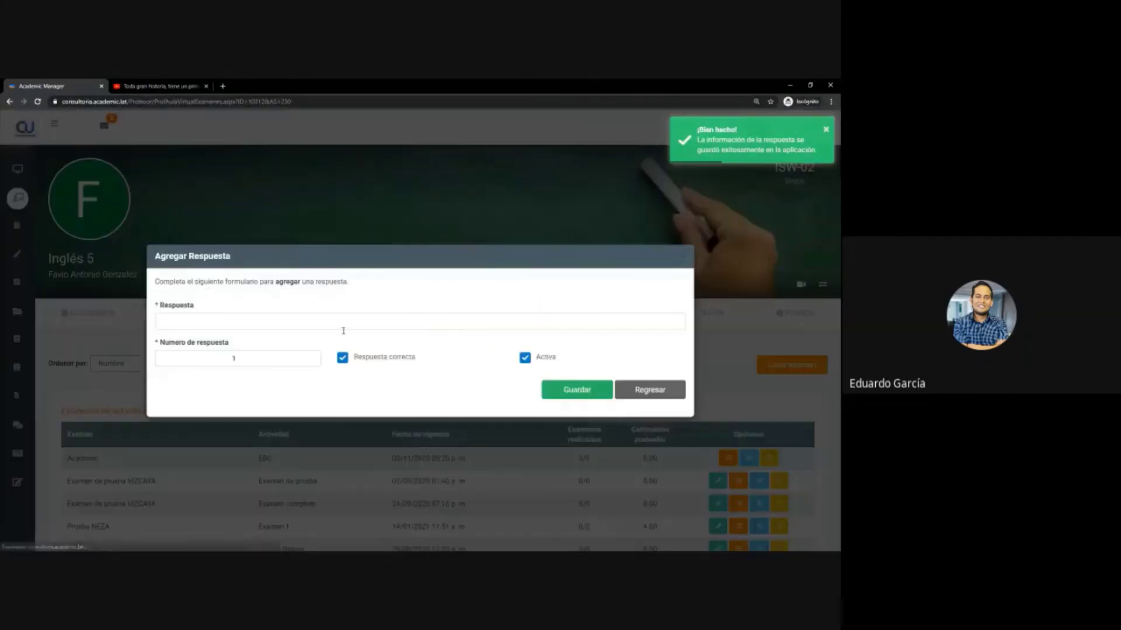
click(320, 321)
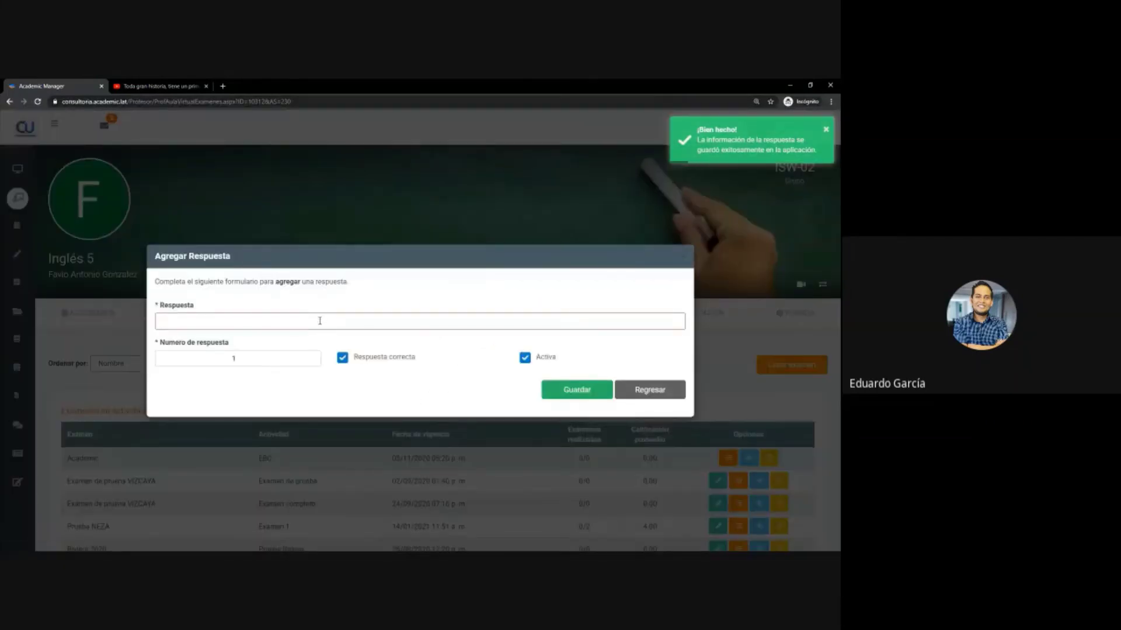
text(Bibliot)
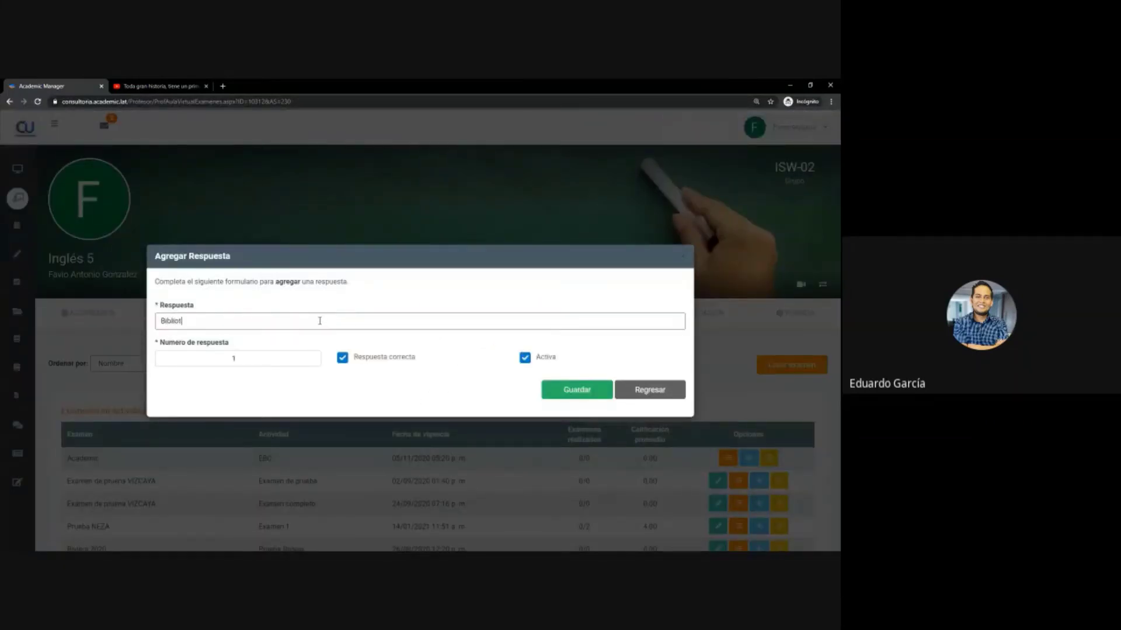
text(eca de clase)
click(312, 356)
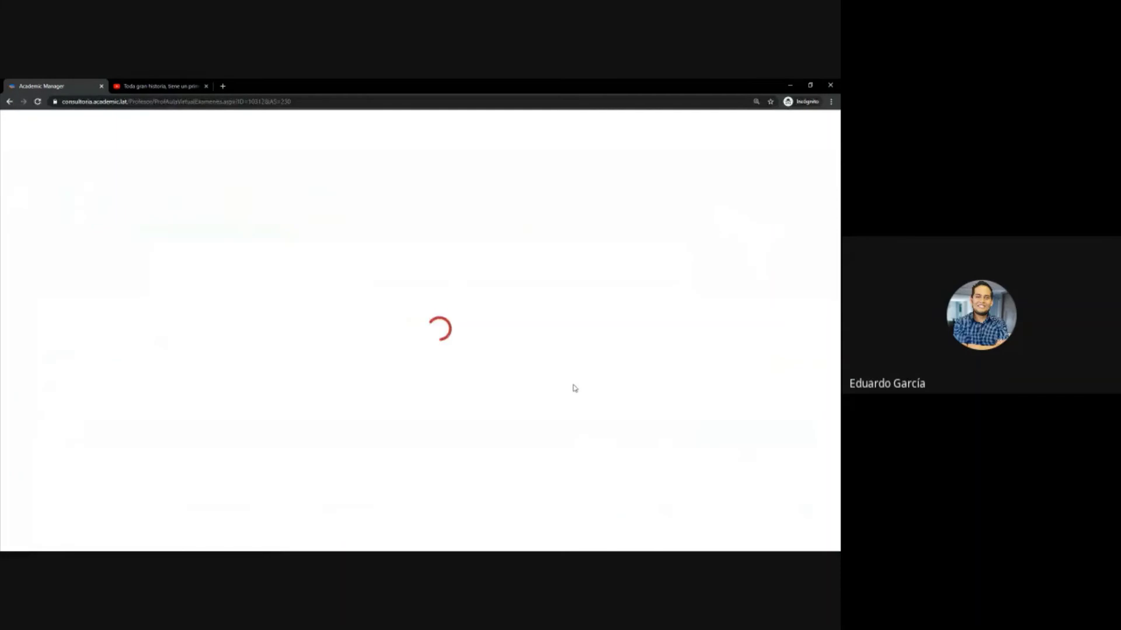
scroll(301, 406, down, 2)
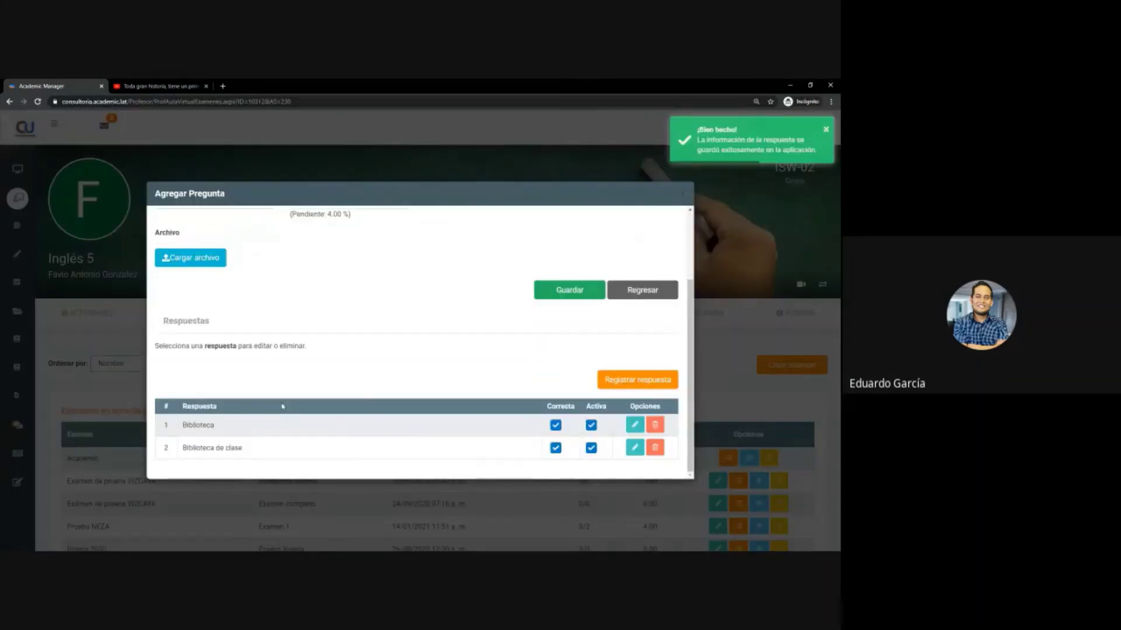
- Highlight the two listed answers, Biblioteca and Biblioteca de clase
double_click(199, 429)
triple_click(208, 448)
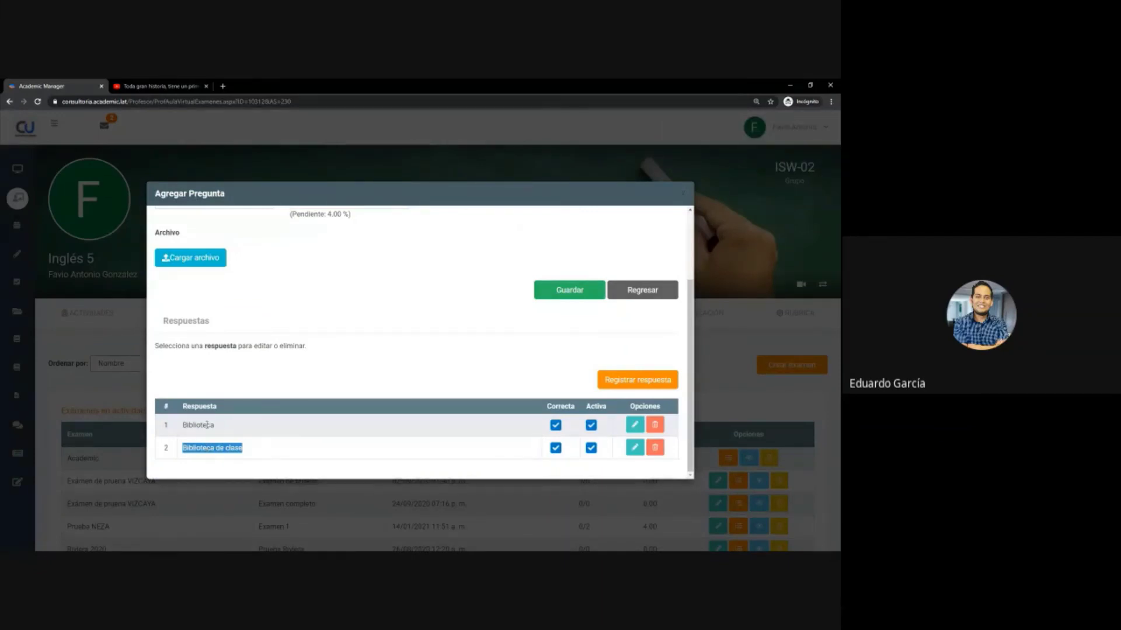
double_click(207, 424)
drag(182, 447, 243, 448)
double_click(199, 425)
click(208, 460)
double_click(203, 425)
click(254, 382)
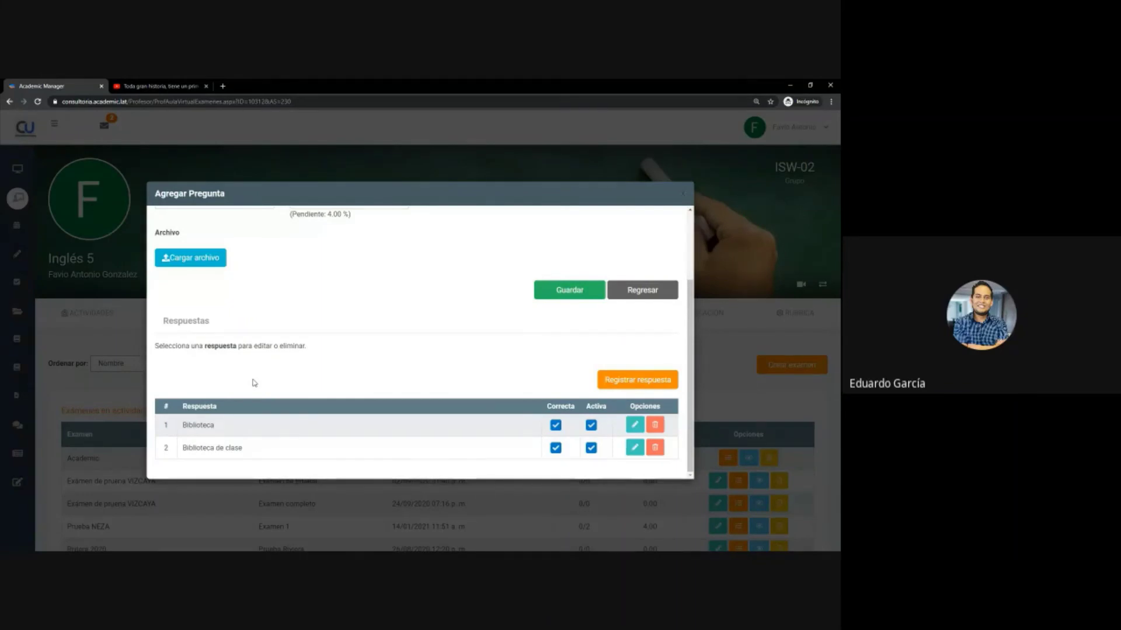
- Save question 6 so Sección 1 lists it as Palabra exacta at 30.00 %
scroll(290, 376, up, 2)
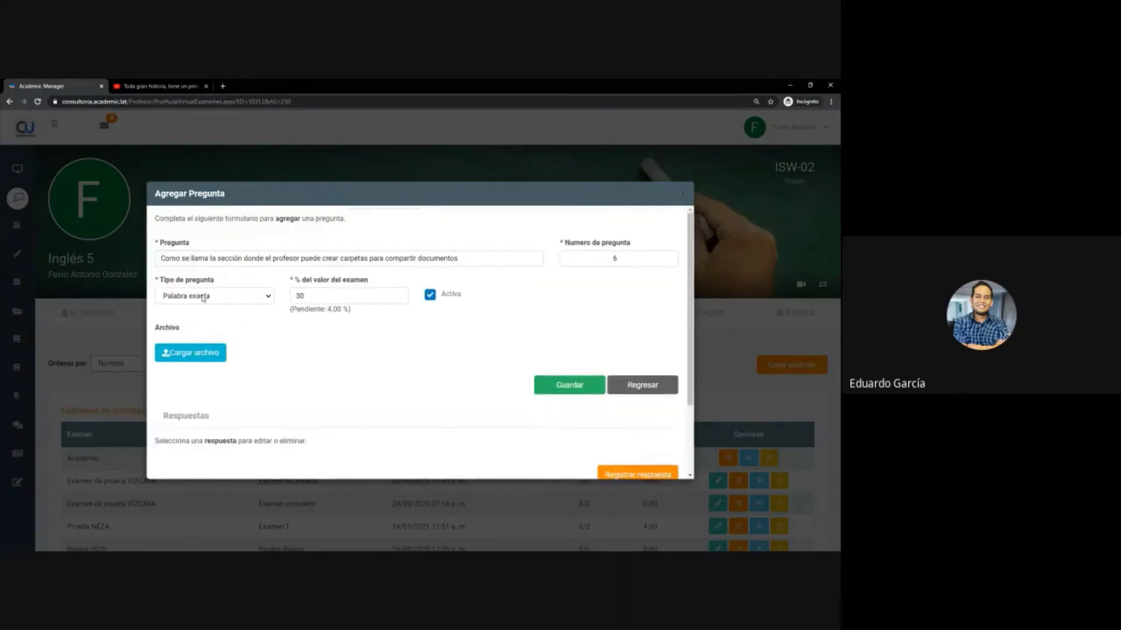
scroll(242, 416, down, 2)
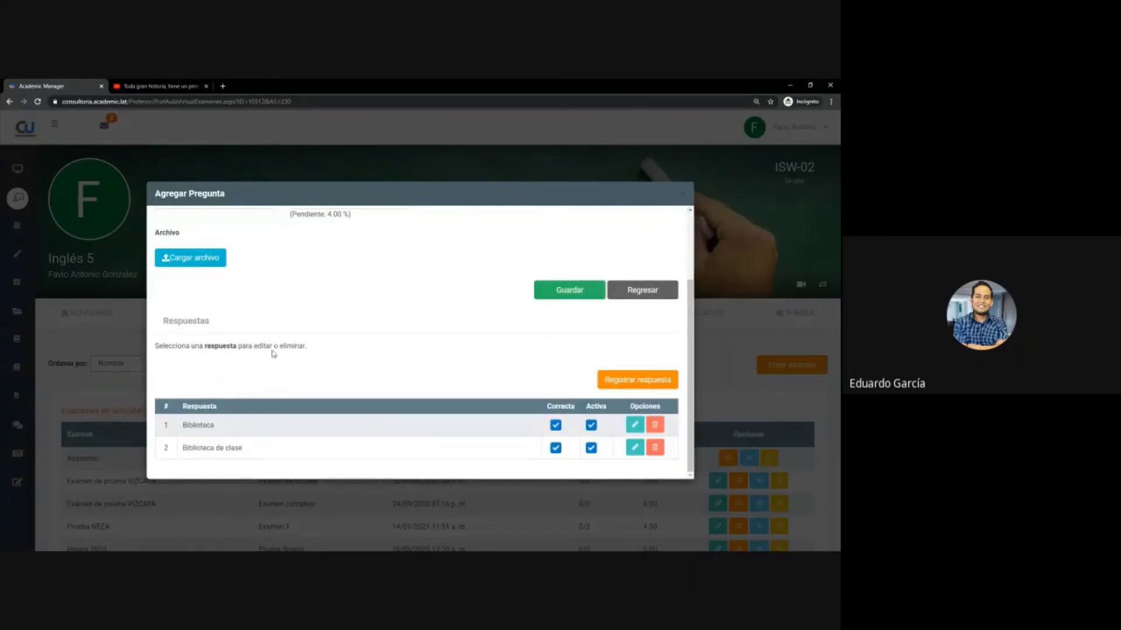
scroll(272, 354, up, 2)
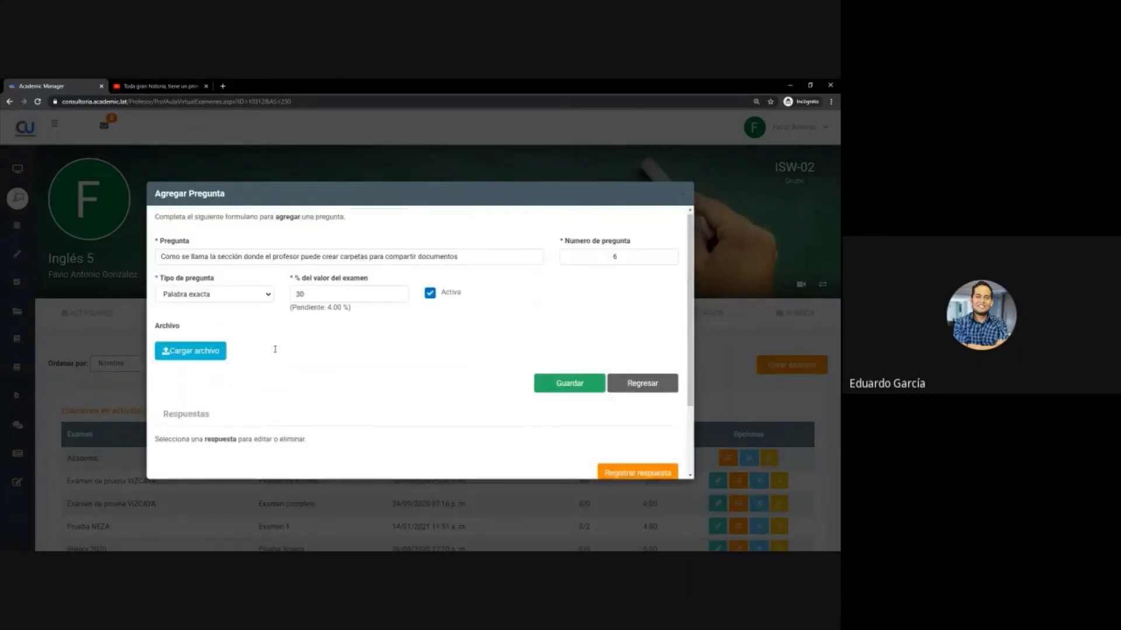
click(586, 391)
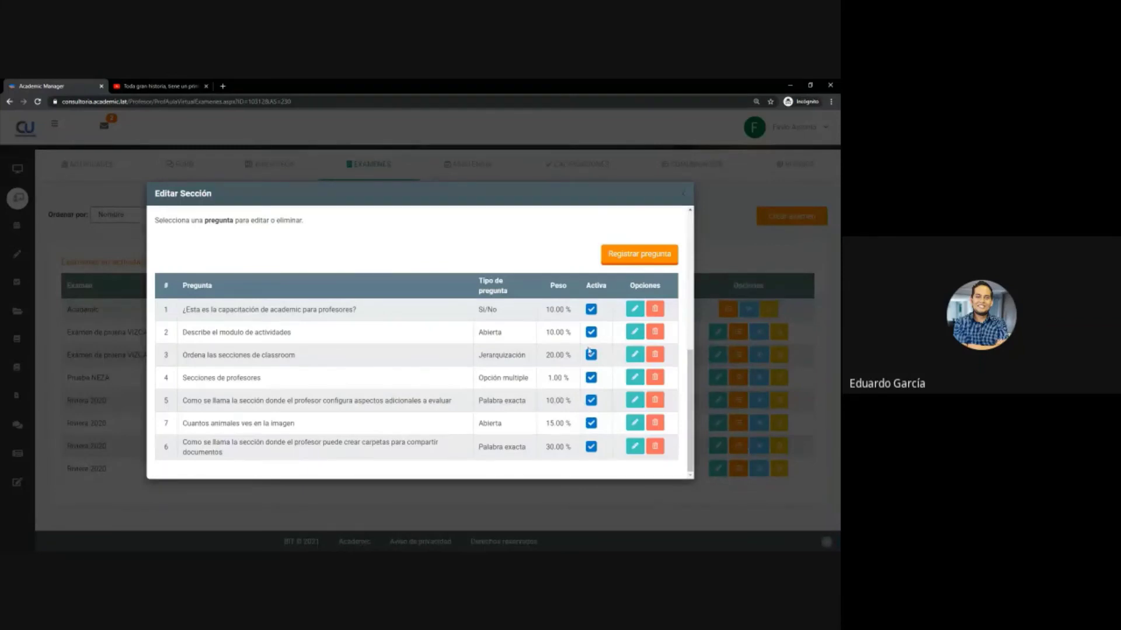
- Start a new question of type Opción única
click(634, 259)
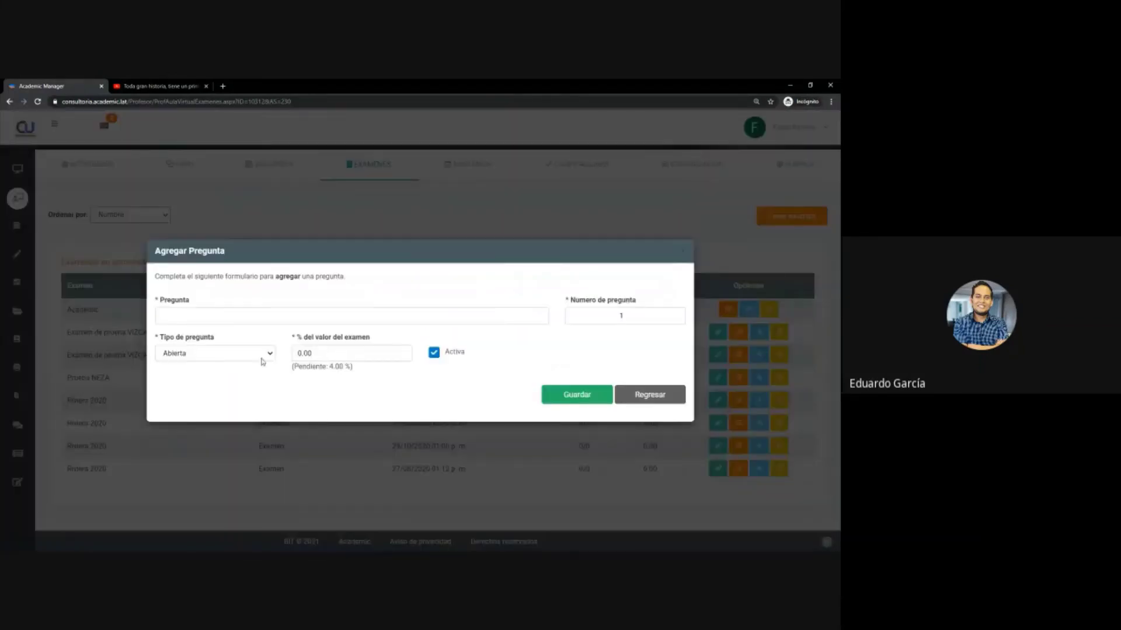
click(225, 353)
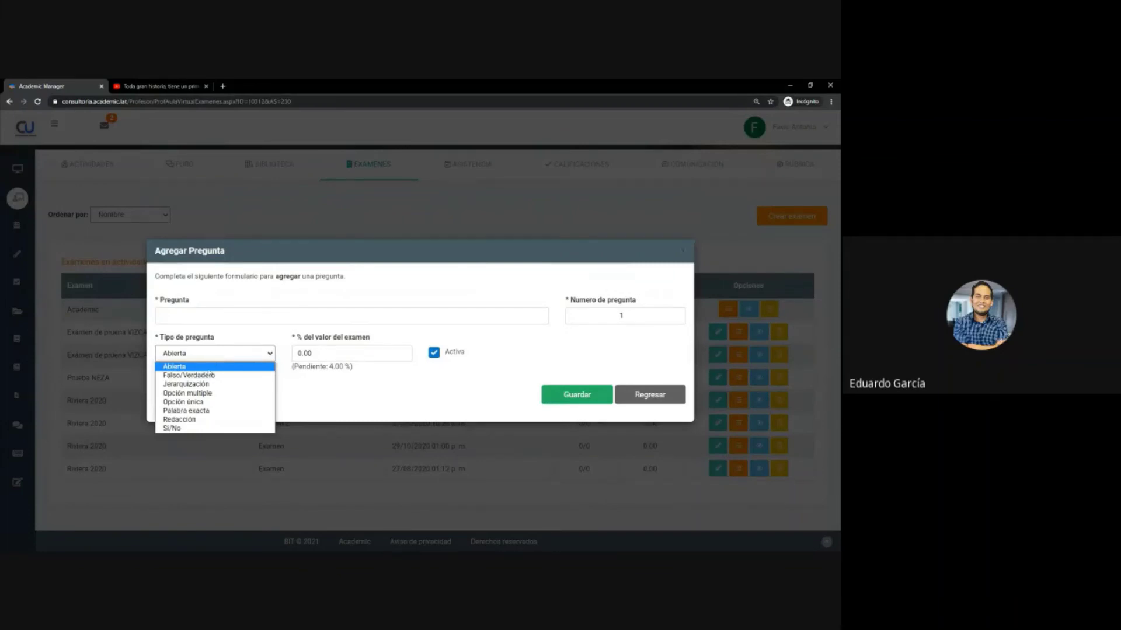
click(198, 402)
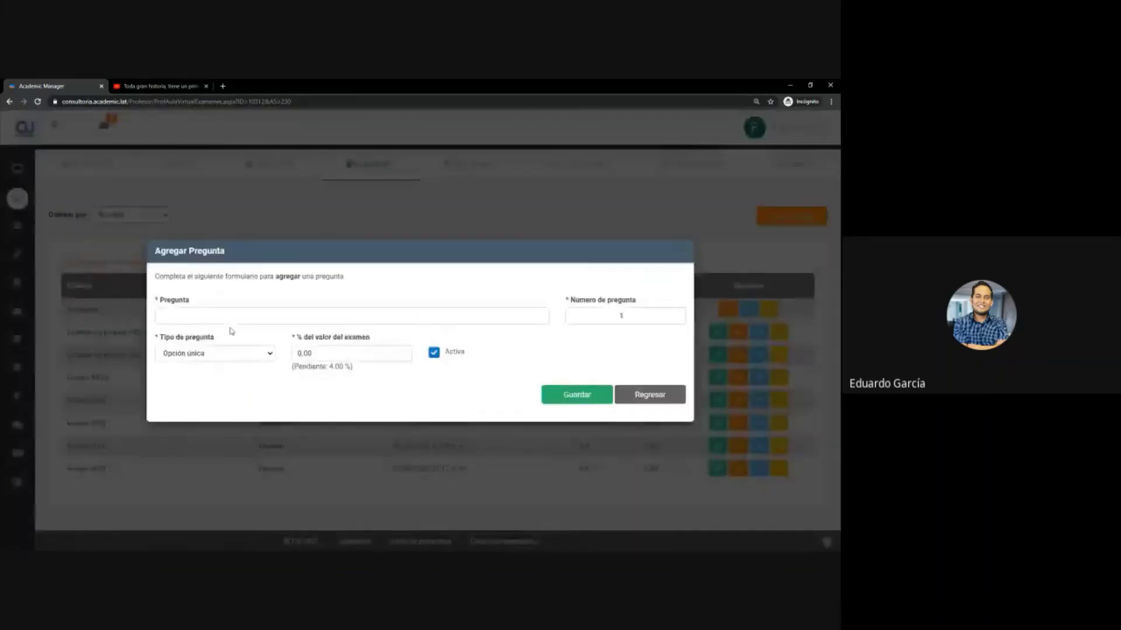
- Write the question text 'Cuantas tipos de preguntas puedo tener en examenes de Academic'
click(239, 316)
text(Cuanta)
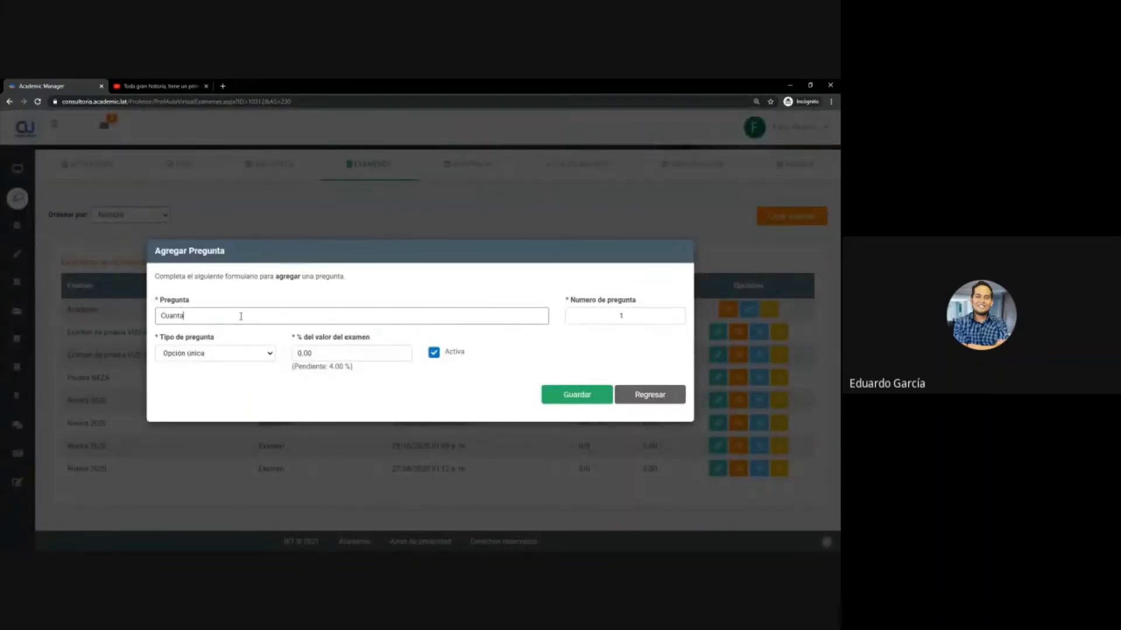
text(s)
key(BackSpace)
key(BackSpace)
key(BackSpace)
key(BackSpace)
key(BackSpace)
text(El foro)
key(BackSpace)
key(BackSpace)
key(BackSpace)
key(BackSpace)
key(BackSpace)
key(BackSpace)
key(BackSpace)
key(BackSpace)
key(BackSpace)
key(BackSpace)
text(Cun)
key(BackSpace)
text(antas preguntas exis)
key(BackSpace)
key(BackSpace)
key(BackSpace)
key(BackSpace)
key(BackSpace)
key(BackSpace)
key(BackSpace)
key(BackSpace)
key(BackSpace)
key(BackSpace)
key(BackSpace)
text(tipos de pregunt)
key(BackSpace)
key(BackSpace)
key(BackSpace)
text(guntas puedo tener en examenes de Academic)
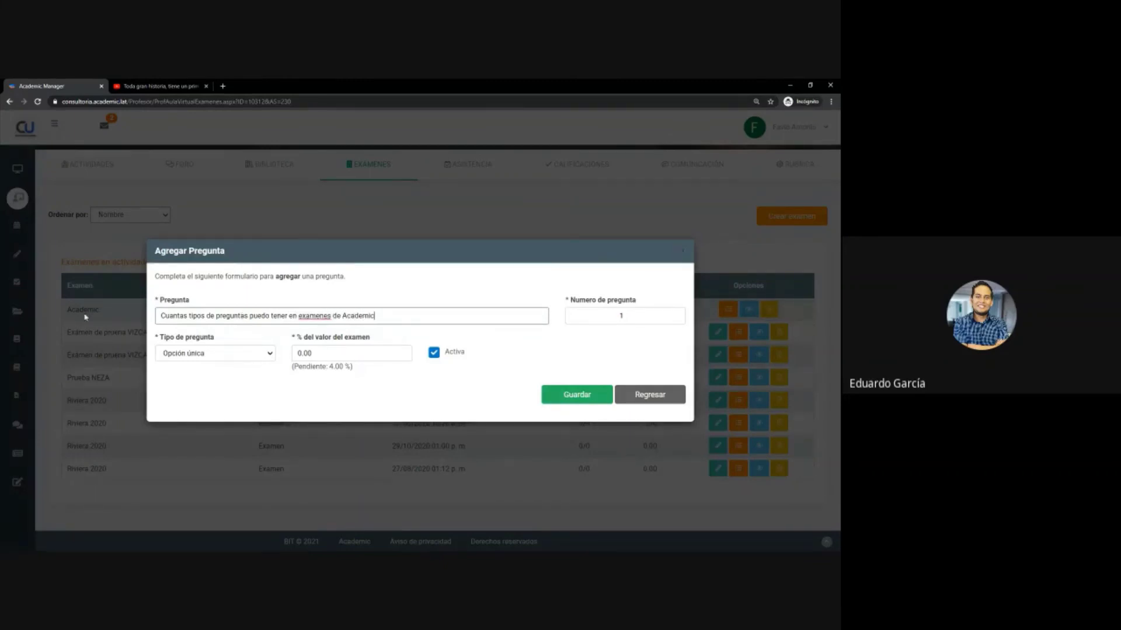
- Keep Opción única, set weight 4 % and question number 8, and save it
click(205, 353)
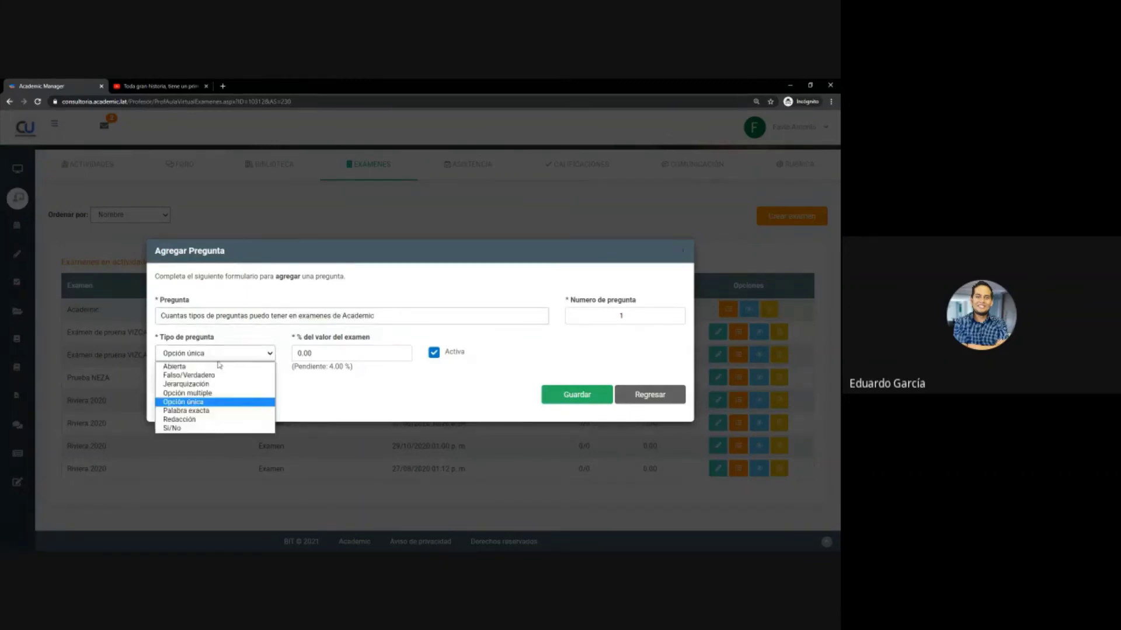
click(205, 403)
key(Tab)
text(4)
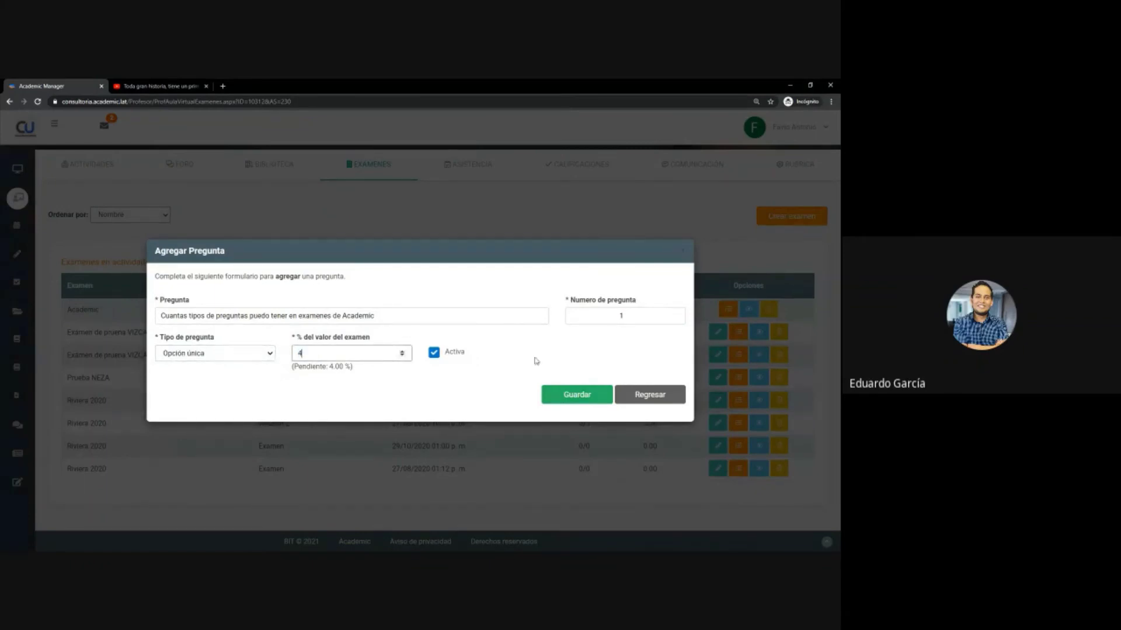
double_click(621, 316)
text(8)
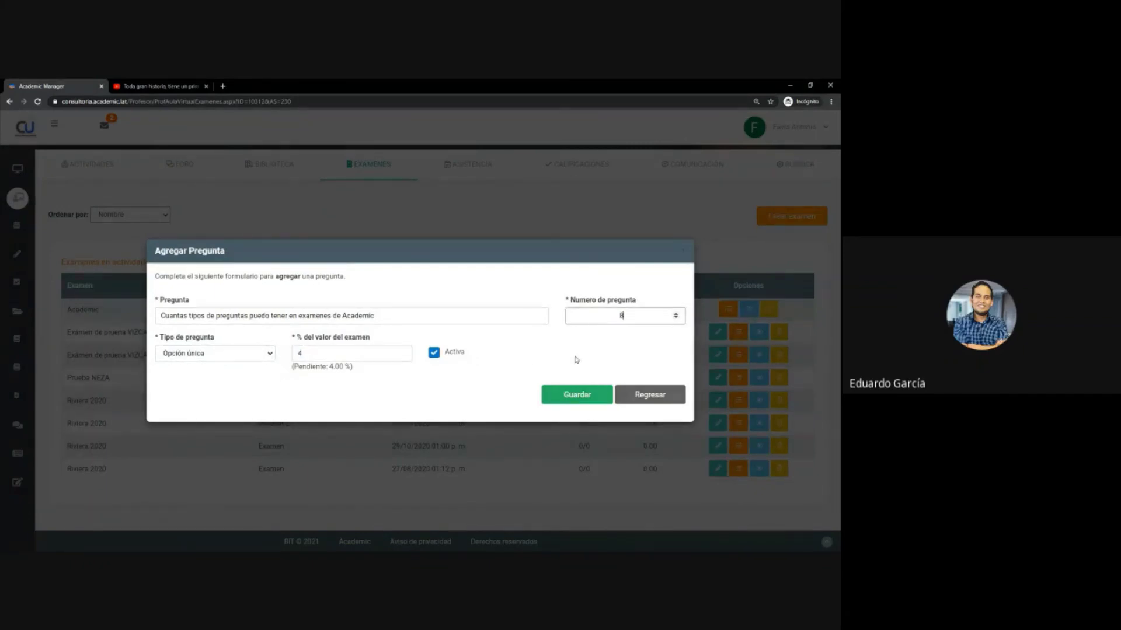
click(575, 395)
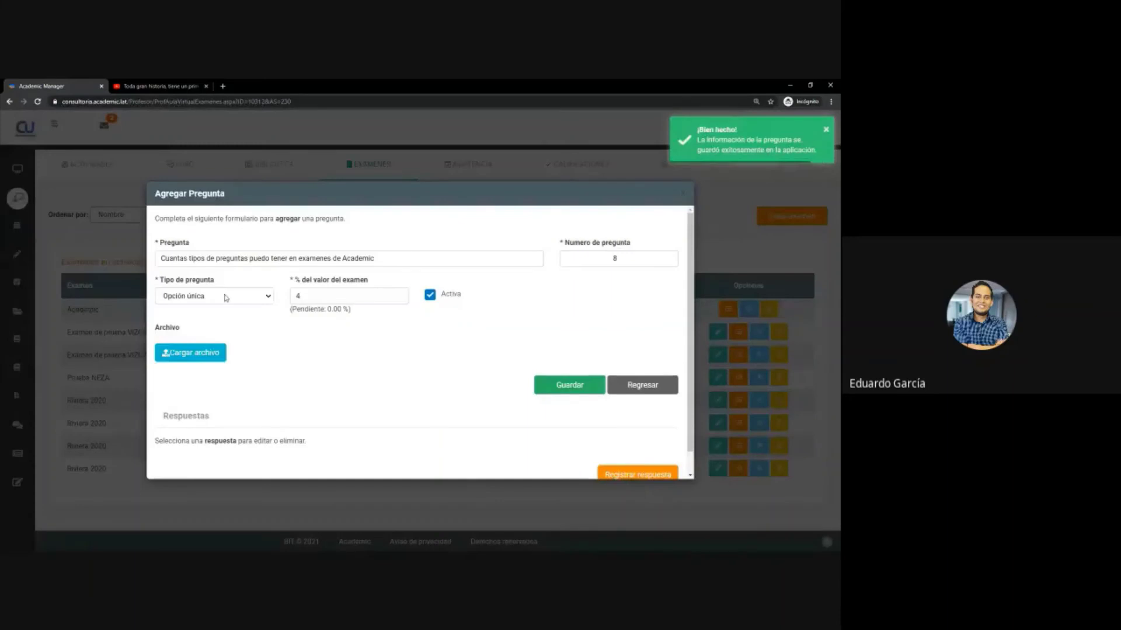
- Add answer 9 to question 8, marked not correct
click(226, 295)
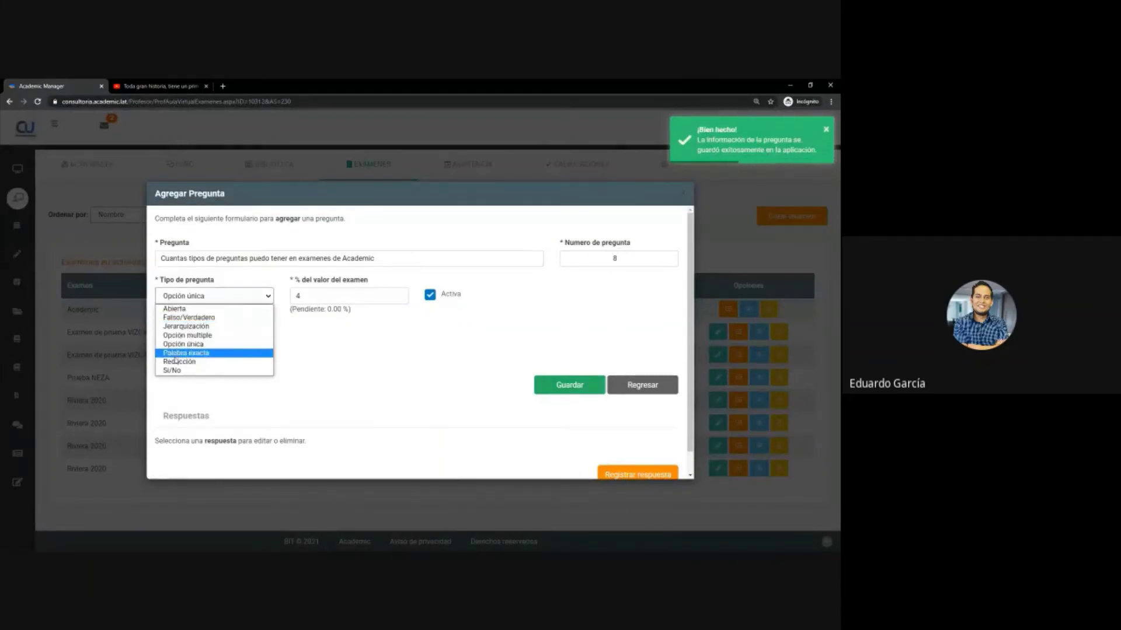
scroll(478, 388, down, 1)
click(641, 453)
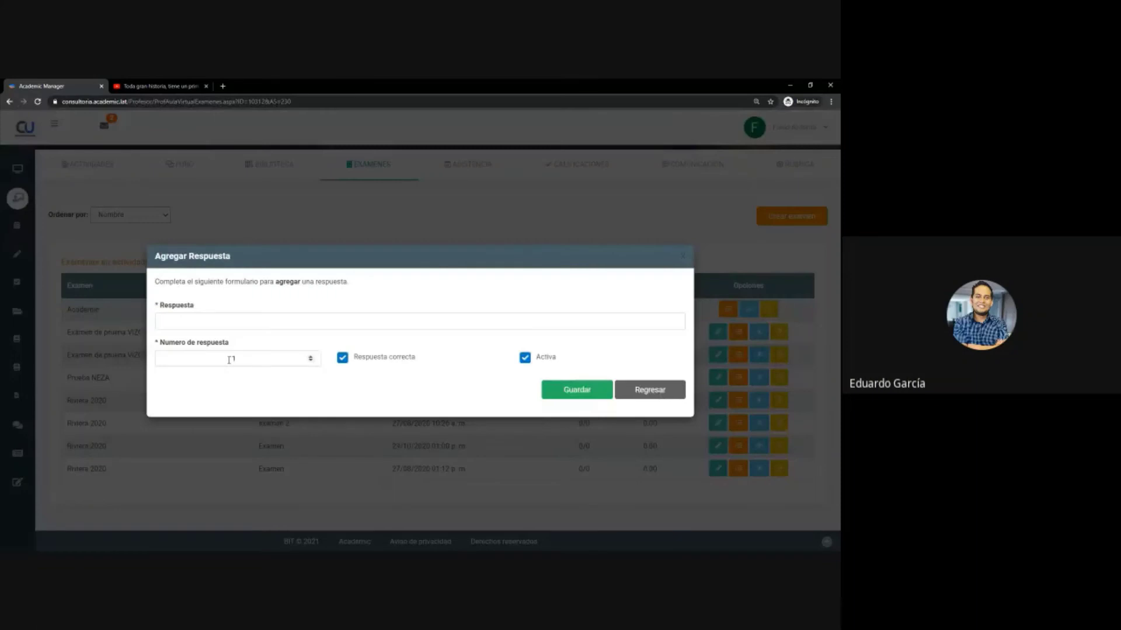
click(209, 320)
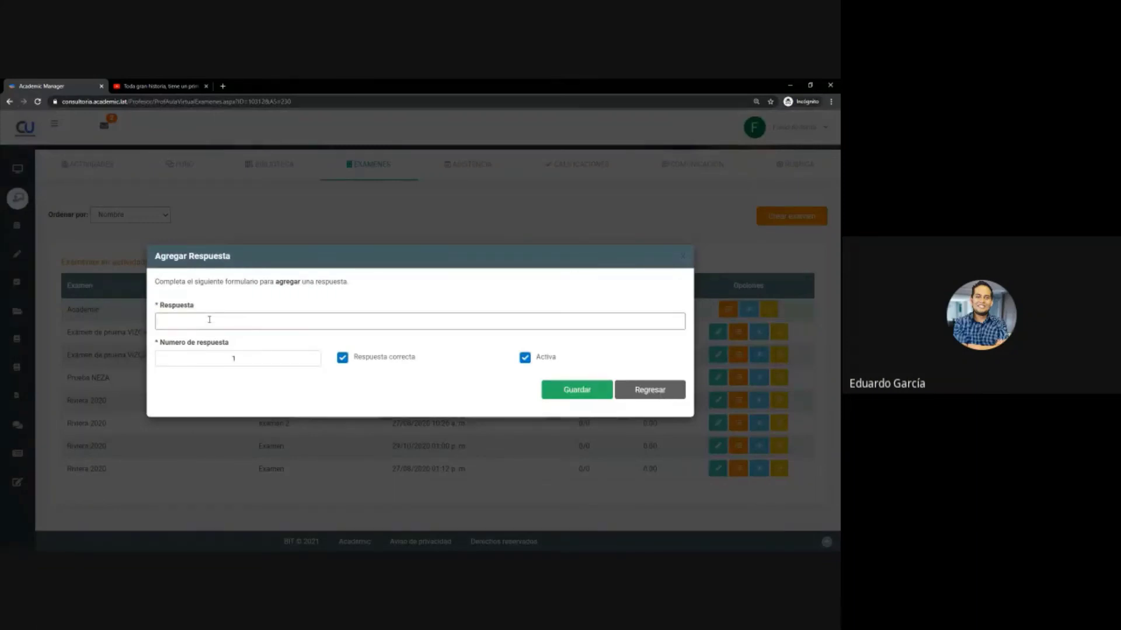
text(9)
click(382, 357)
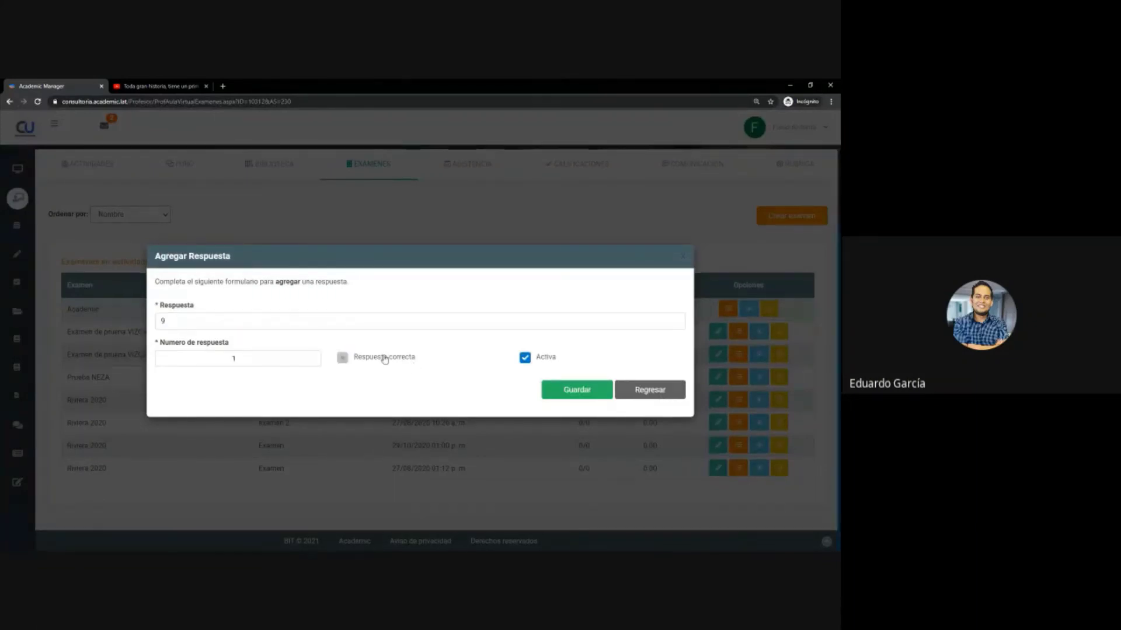
click(599, 390)
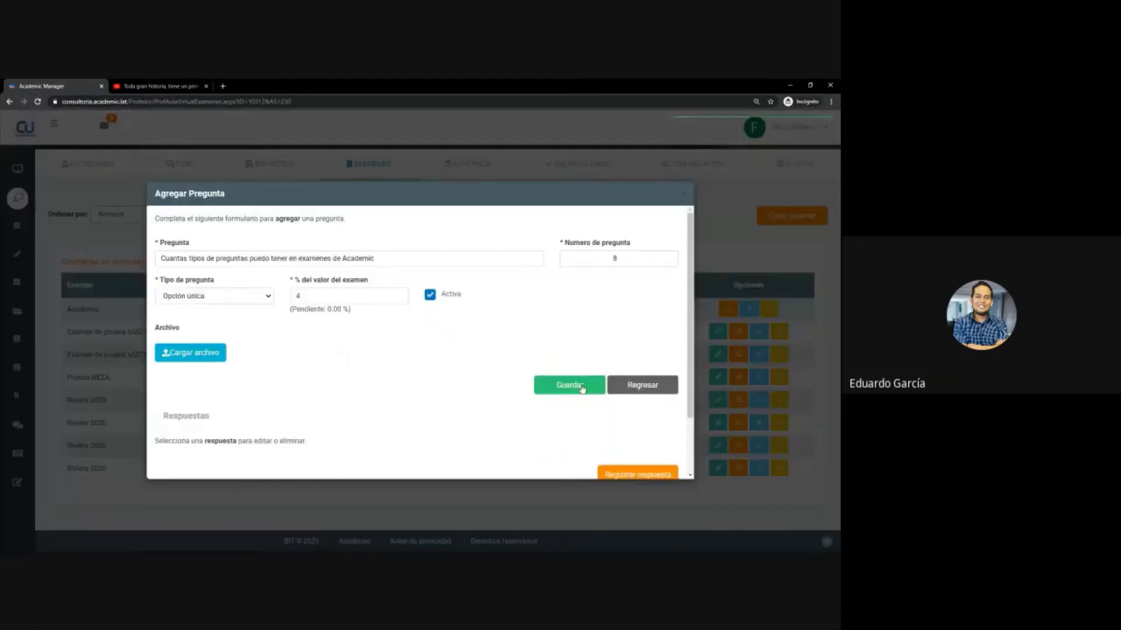
- Add answer 6 as answer number 2, marked not correct
click(633, 408)
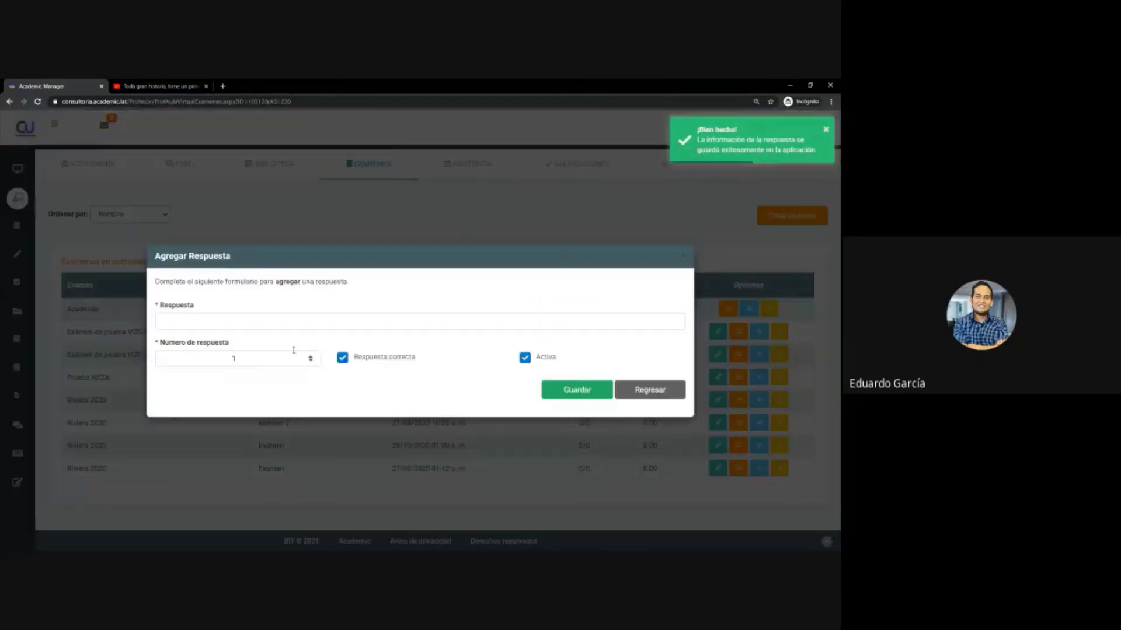
click(233, 358)
text(2)
click(237, 321)
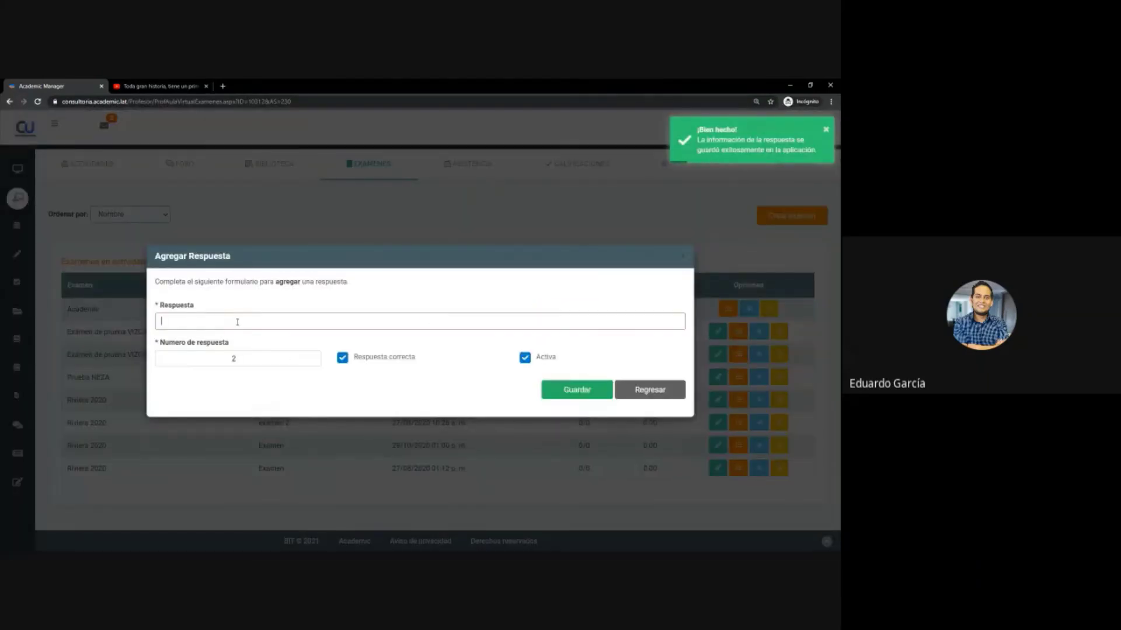
text(6)
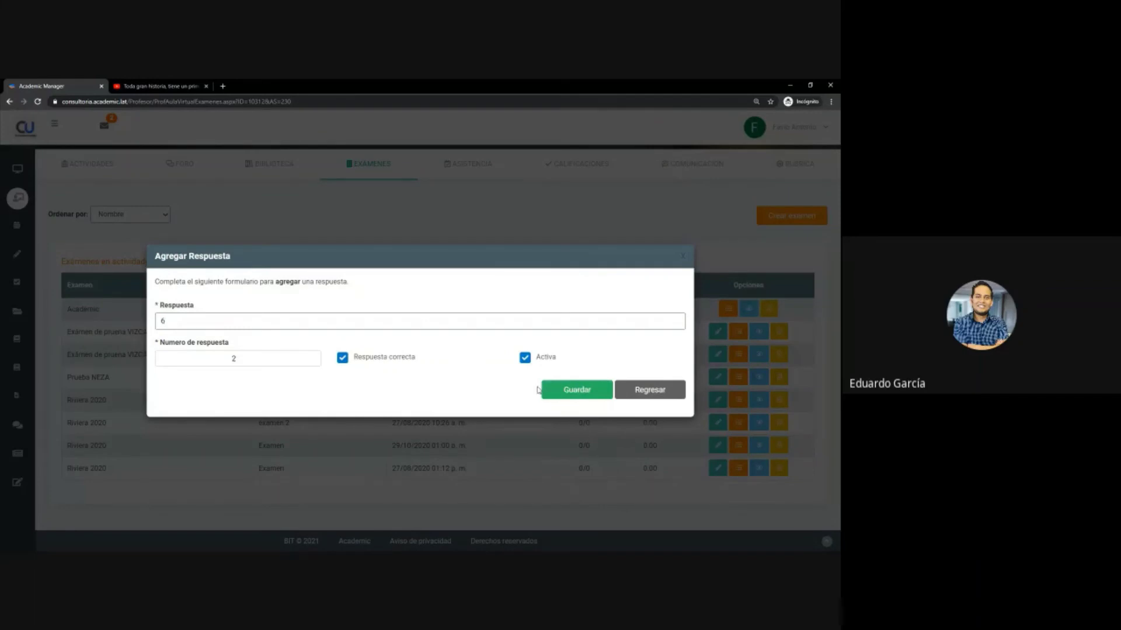
click(365, 363)
click(560, 390)
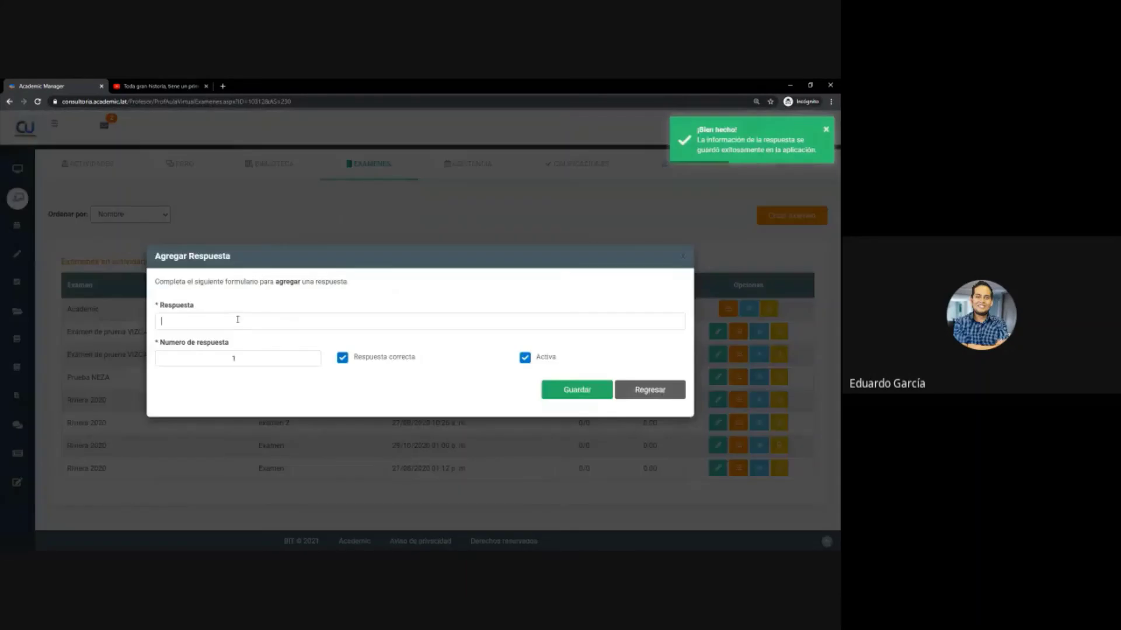
- Add answer 8 as answer number 3, mark it Correcta, and save the answers
click(235, 319)
text(8)
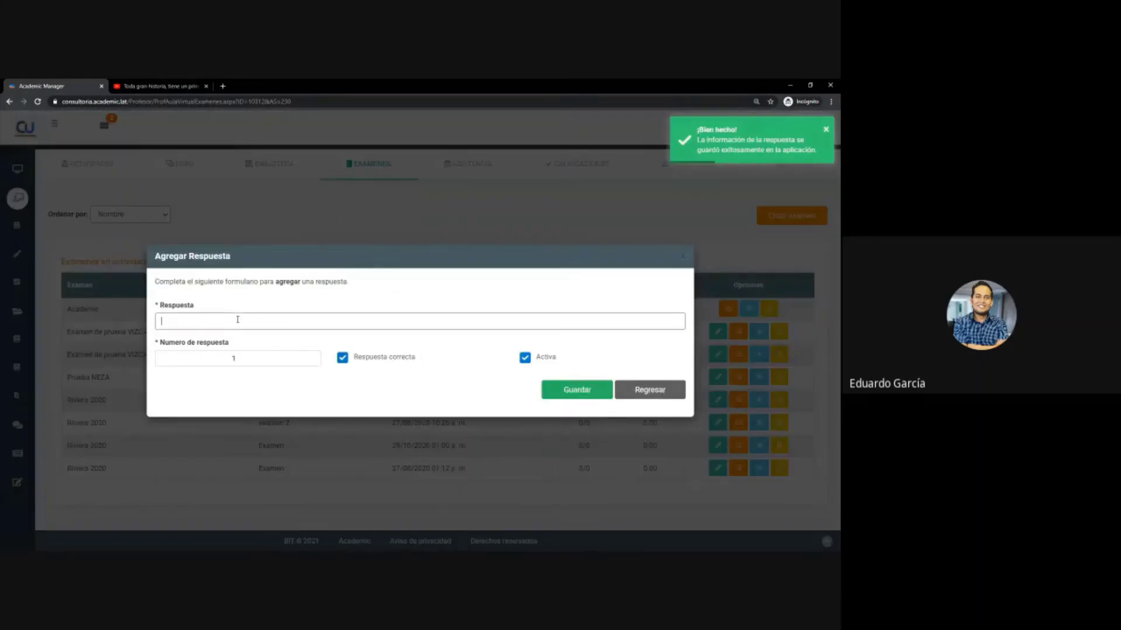
click(314, 356)
click(313, 356)
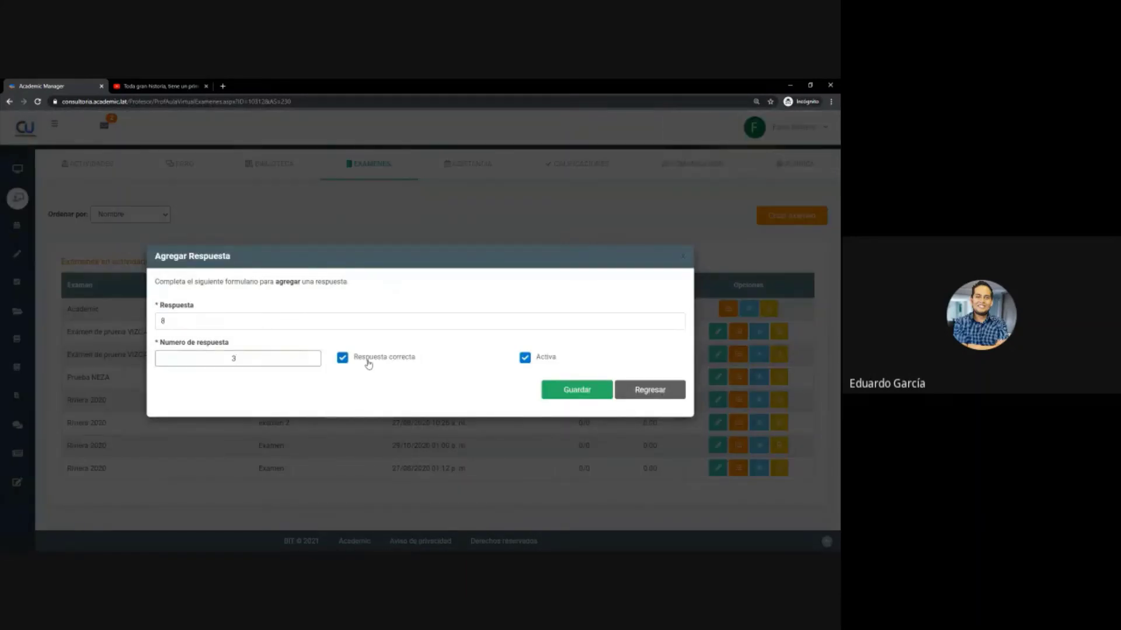
click(369, 361)
click(369, 363)
click(602, 398)
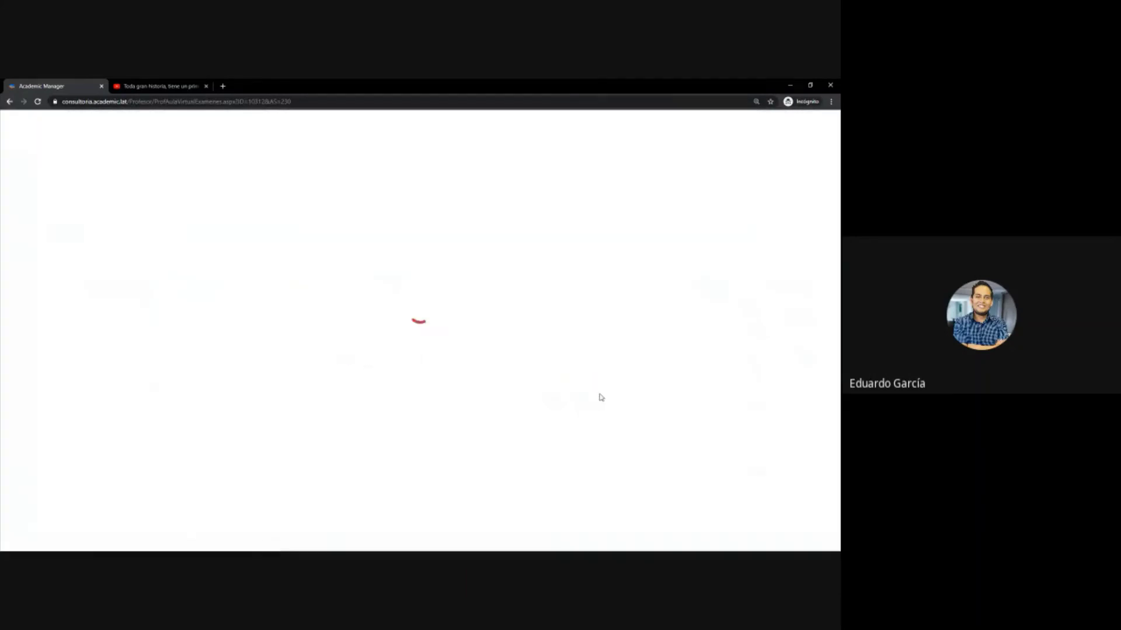
scroll(642, 392, down, 2)
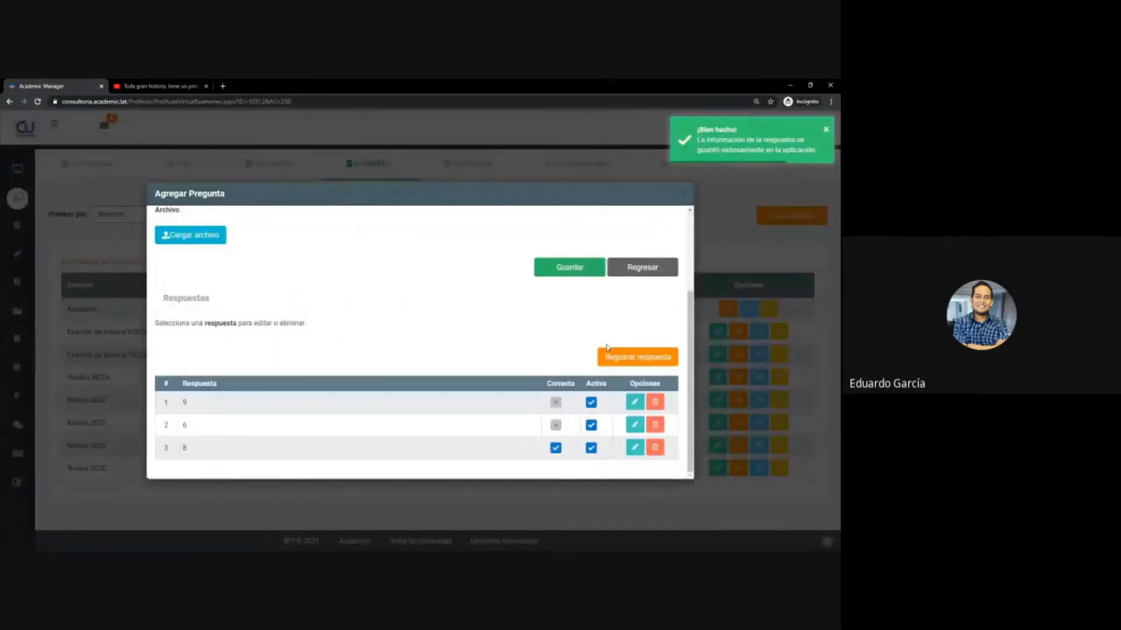
scroll(665, 389, up, 2)
- Go back to Editar Sección and review its eight questions, ending with question 8 at 4.00 %
click(669, 388)
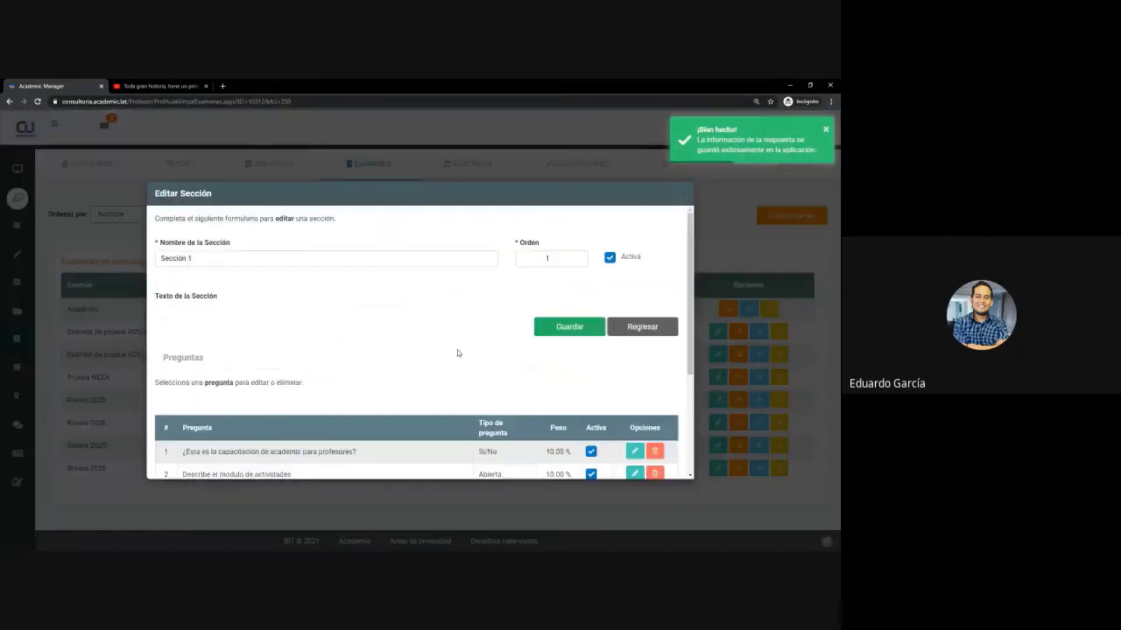
scroll(460, 340, down, 6)
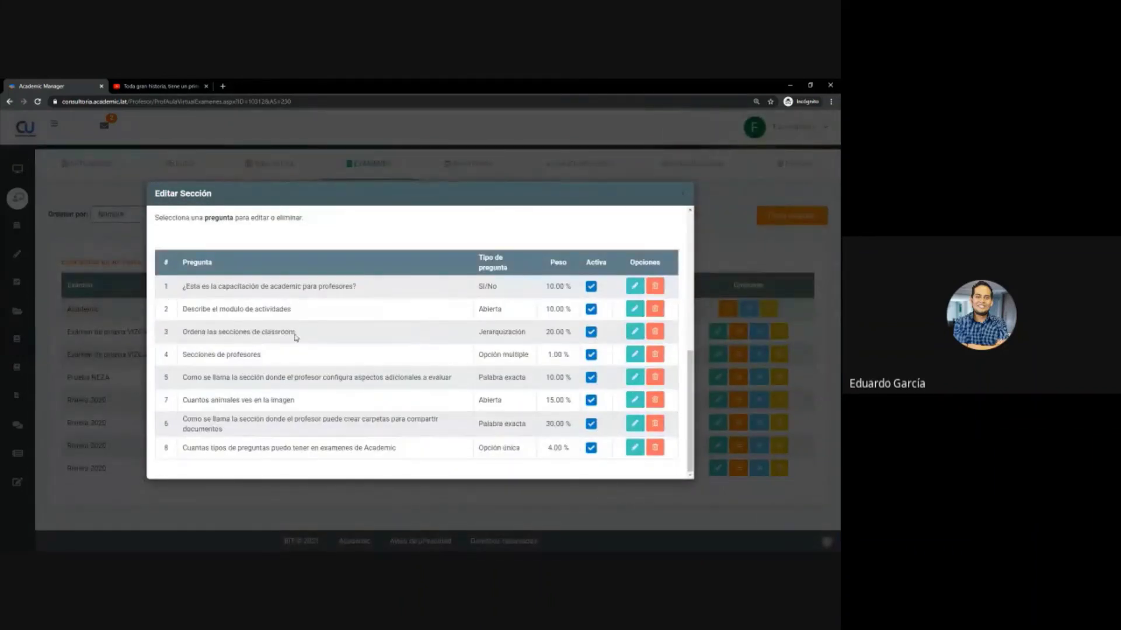
scroll(296, 343, up, 3)
scroll(296, 343, up, 5)
scroll(337, 347, down, 8)
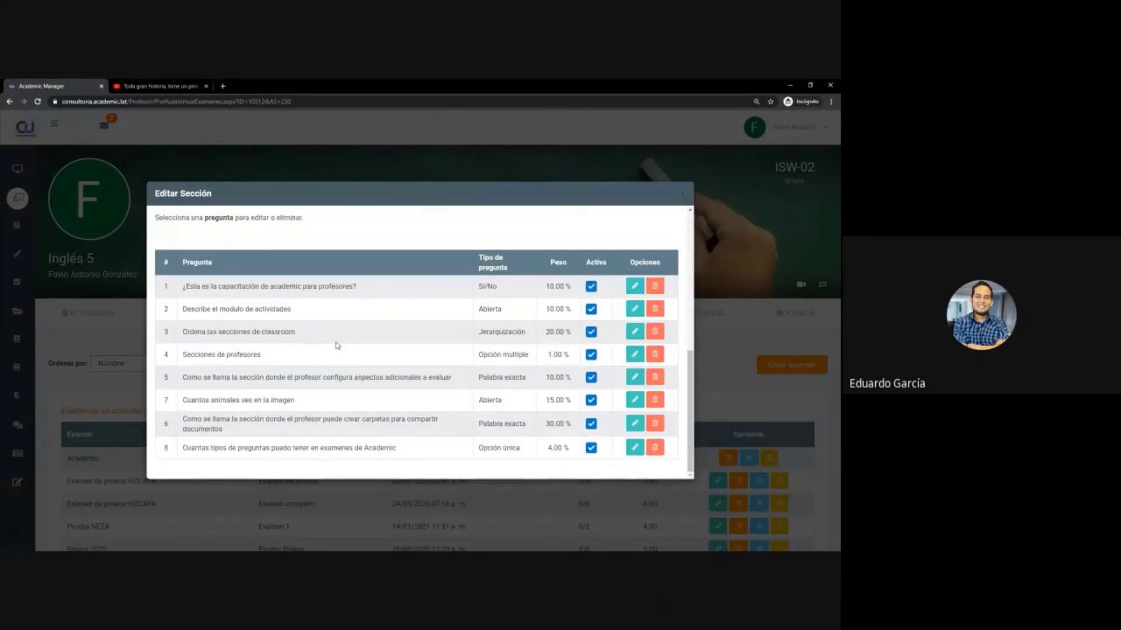
scroll(338, 344, up, 5)
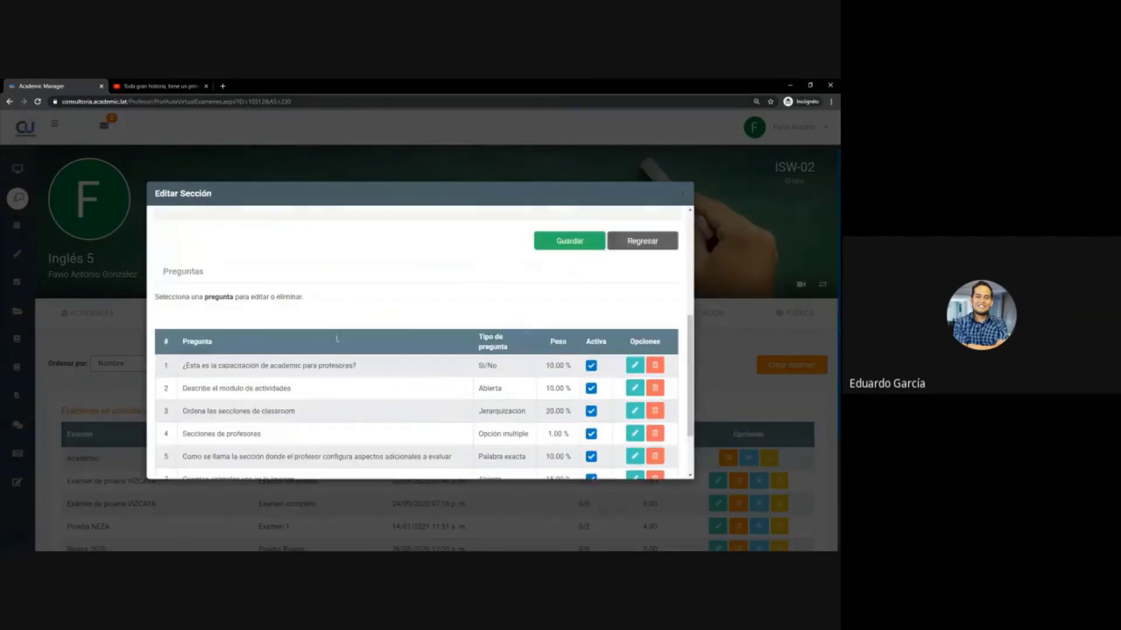
scroll(337, 340, down, 5)
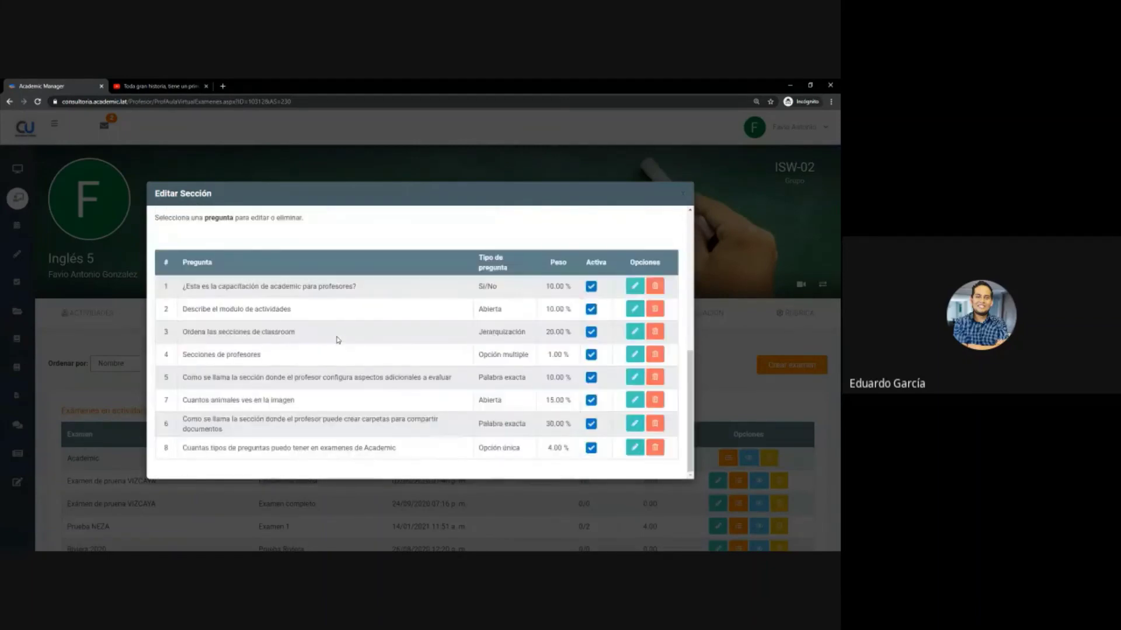
- Close Editar Sección to return to the Inglés 5 exam list showing Prueba NEZA
scroll(336, 340, up, 5)
click(681, 201)
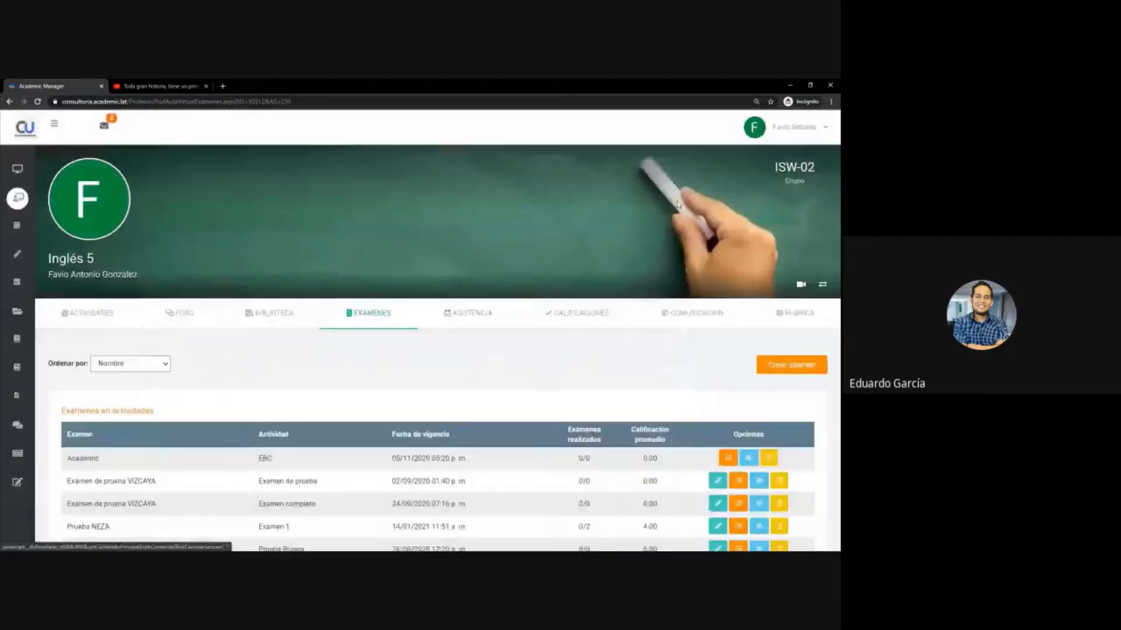
scroll(508, 430, down, 3)
scroll(195, 366, up, 1)
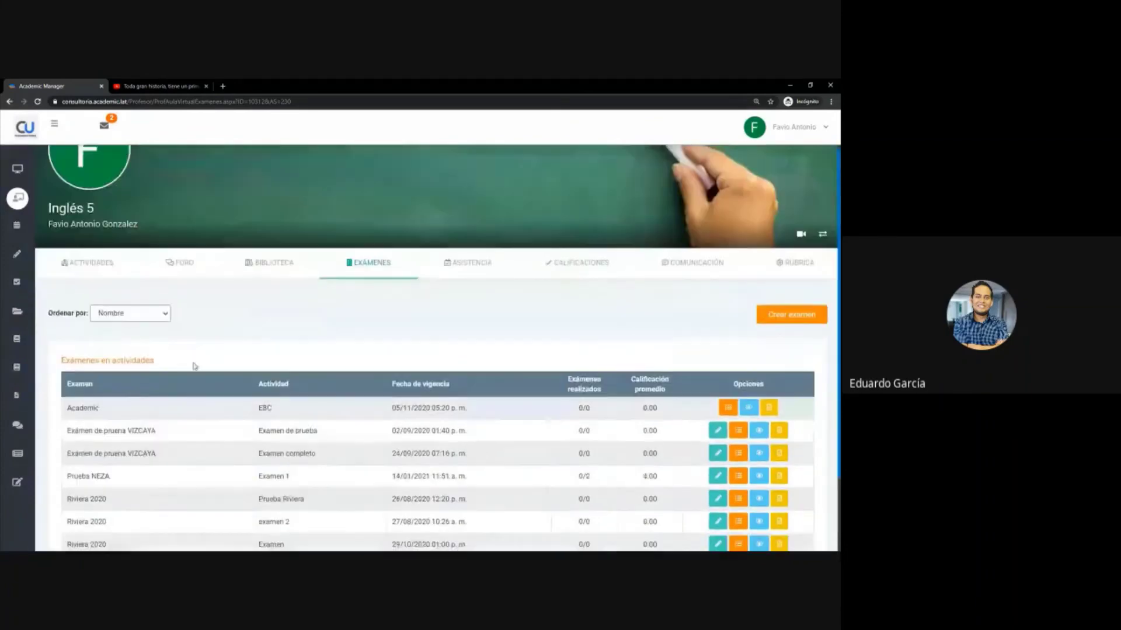
scroll(195, 366, up, 1)
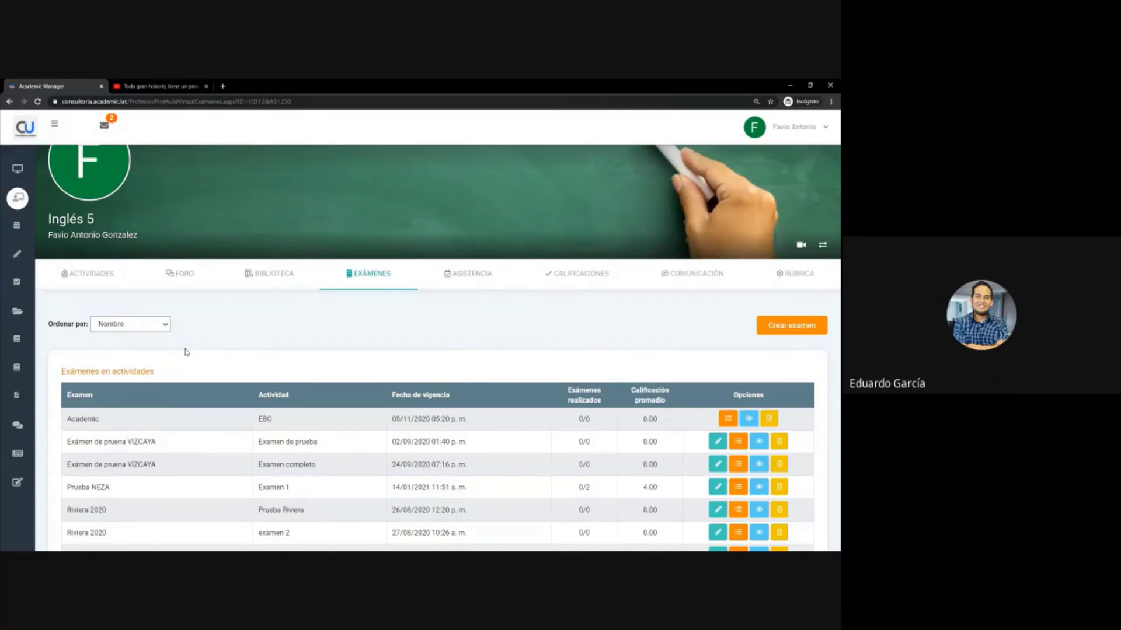
- Start a new Actividad de clase from the group's Actividades page
click(102, 282)
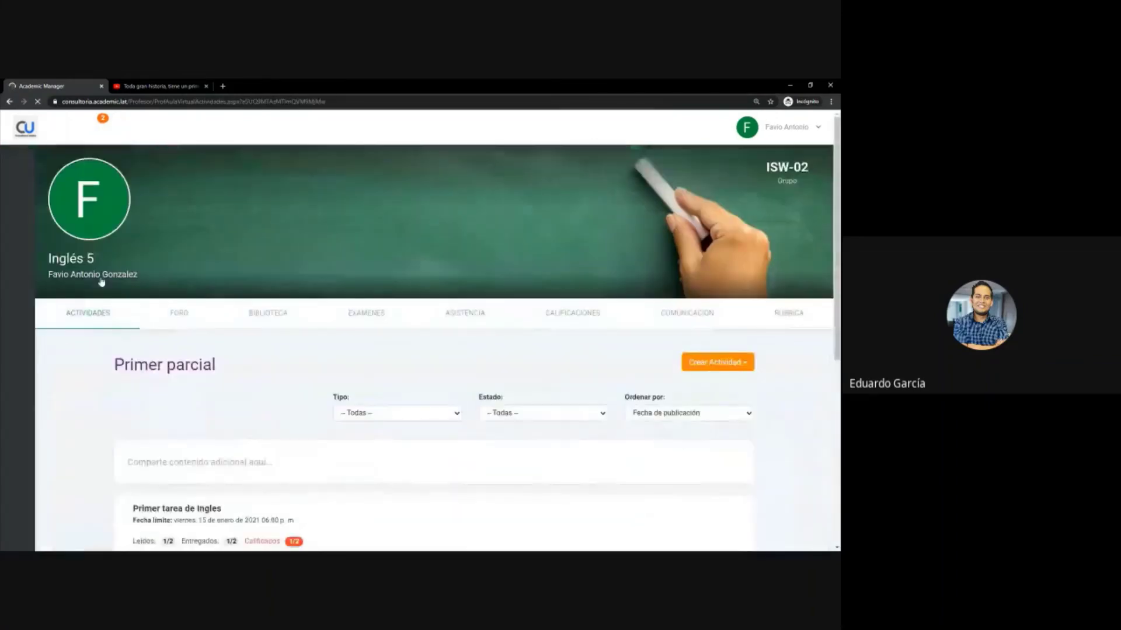
scroll(258, 374, down, 2)
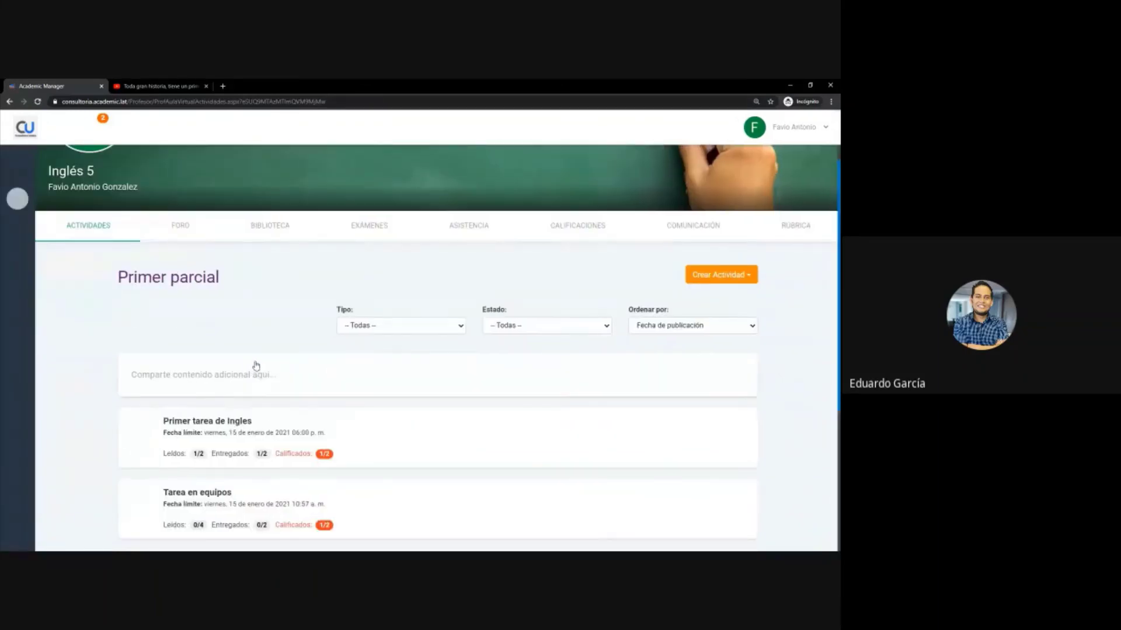
scroll(256, 363, up, 2)
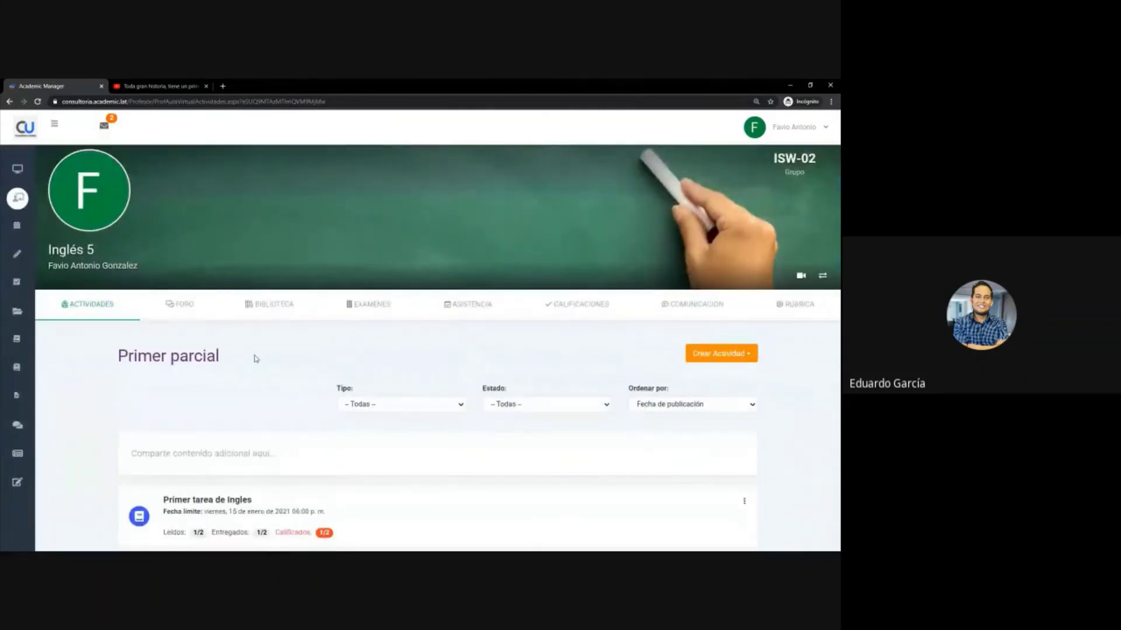
click(716, 354)
click(717, 377)
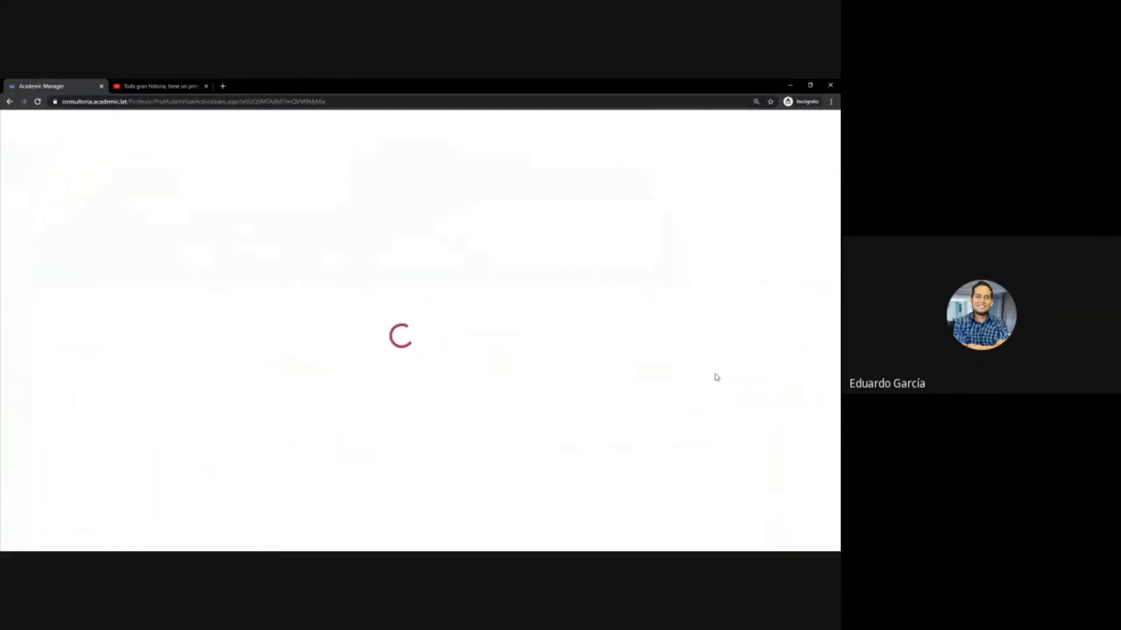
- Name the activity 'Examen 2' with description 'CONTESTA CORRECTAMENTE EL EXAMEN ANTES DEL 1 DE FEBRER'
click(369, 193)
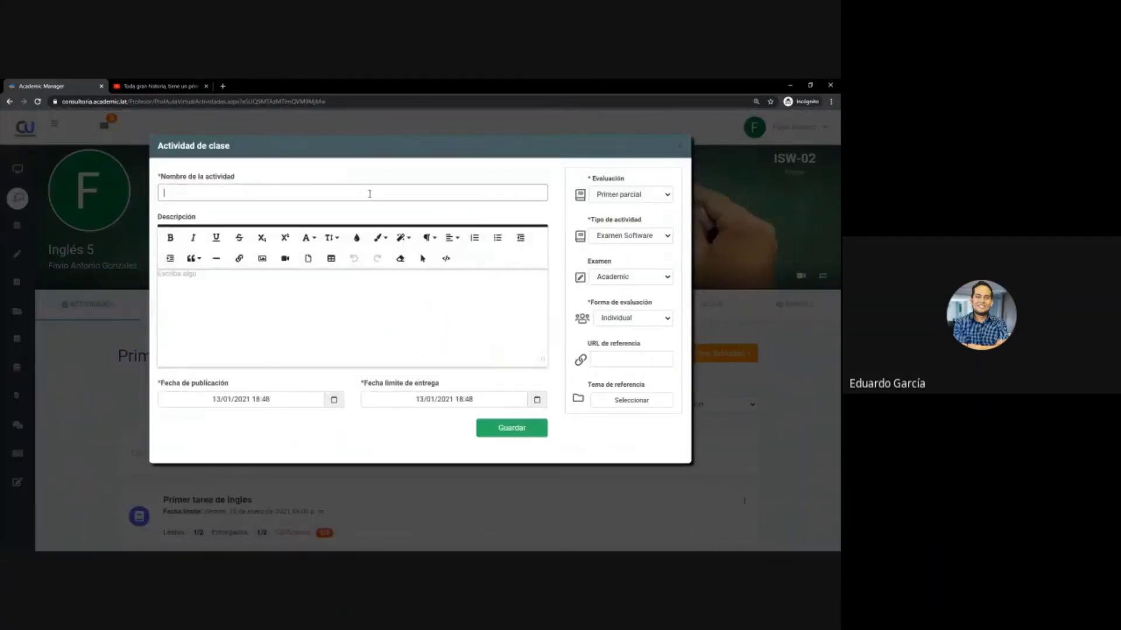
text(Examen 2)
click(391, 331)
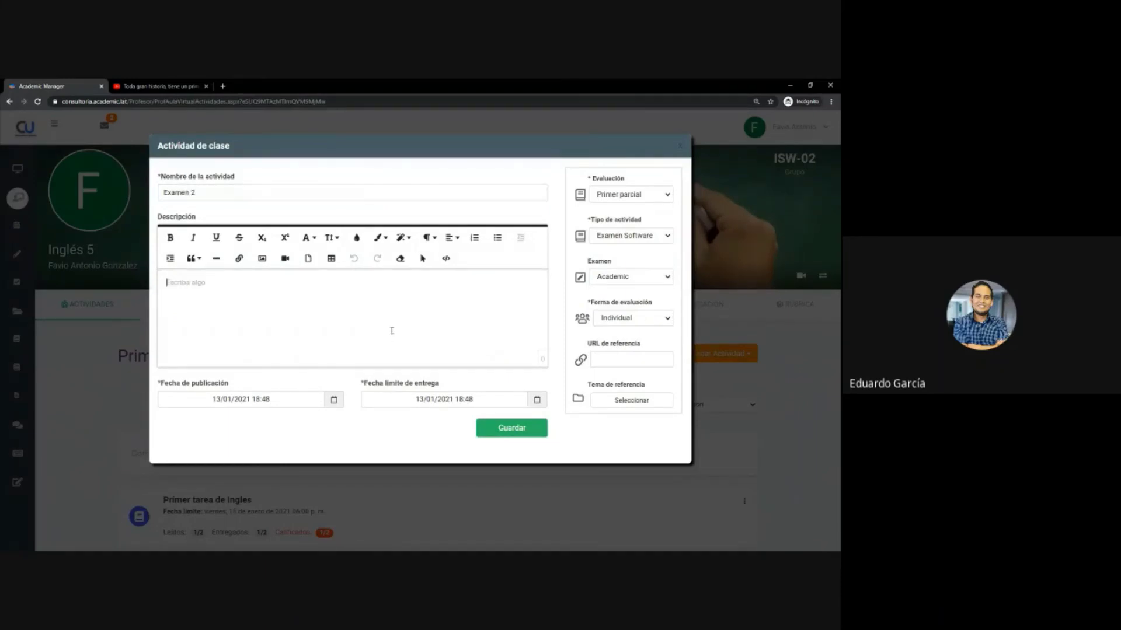
text(co)
key(BackSpace)
key(BackSpace)
text(CONTESTA CORRECTAMENTE EL)
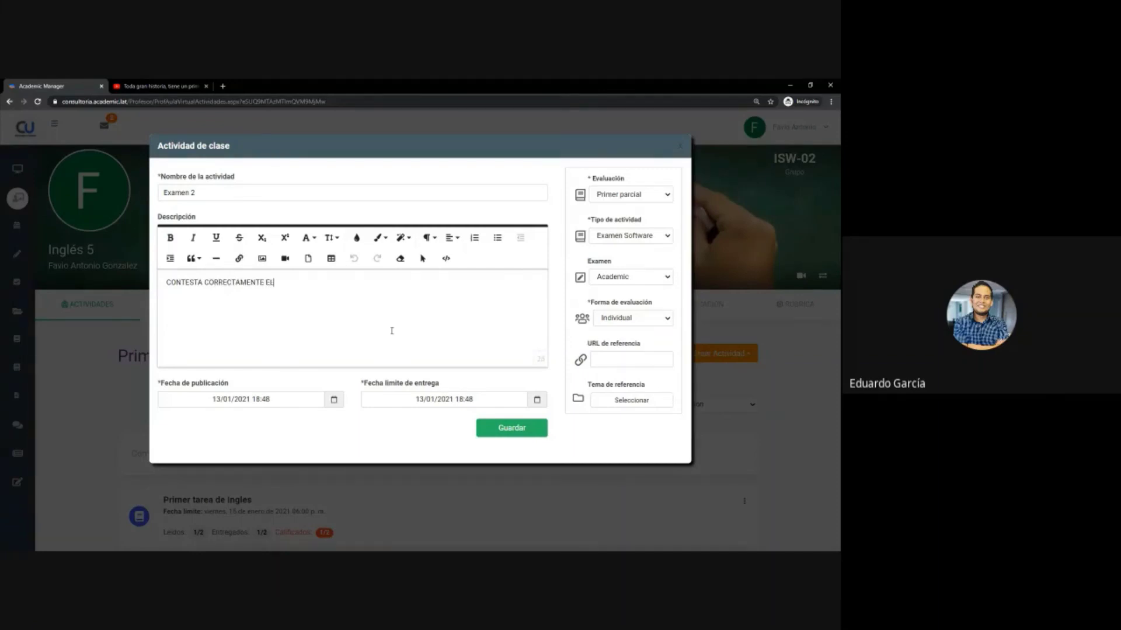
text( EXAMEN ANTES DEL 1 DE FEBRERO)
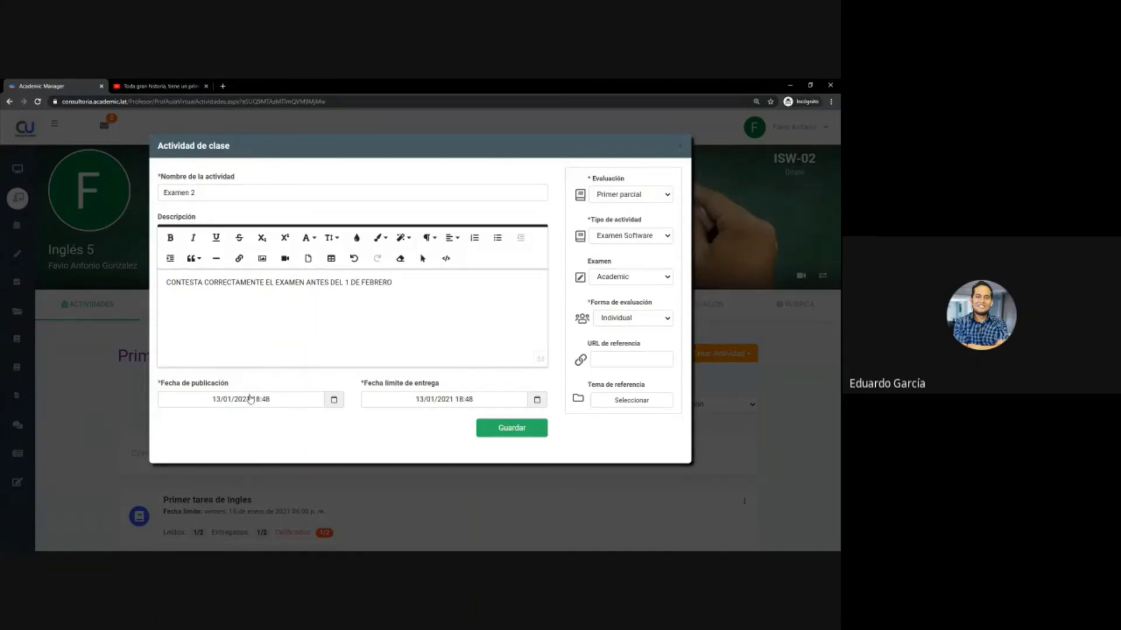
- Set the deadline to 01/02/2021, link the Prueba NEZA exam, and save the activity
click(433, 406)
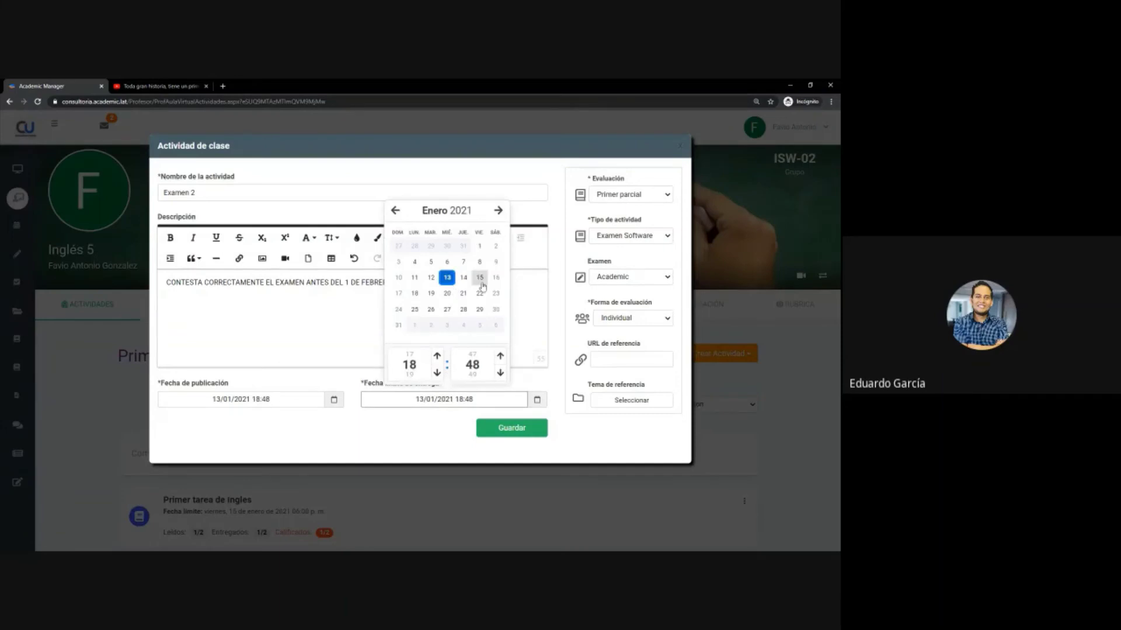
click(415, 325)
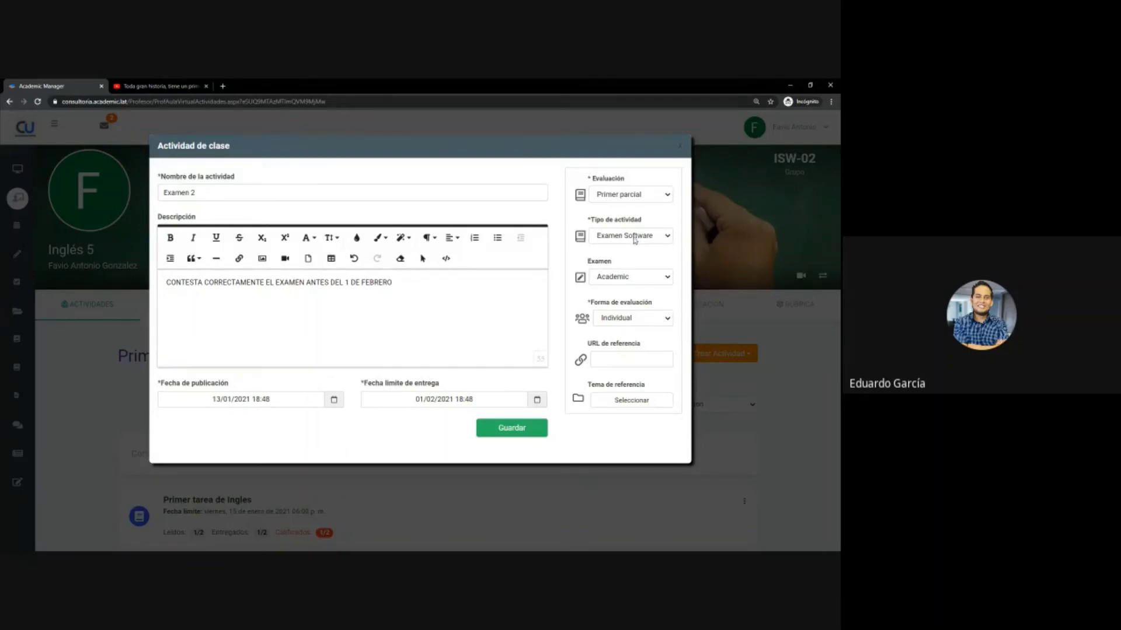
click(605, 279)
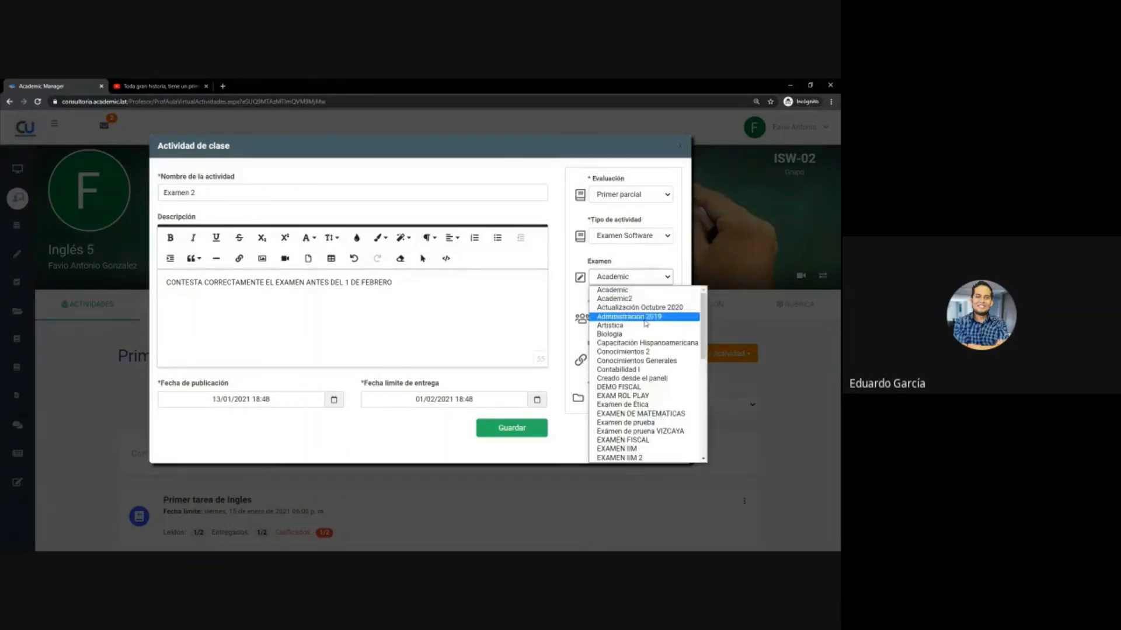
scroll(651, 328, down, 5)
scroll(650, 327, up, 6)
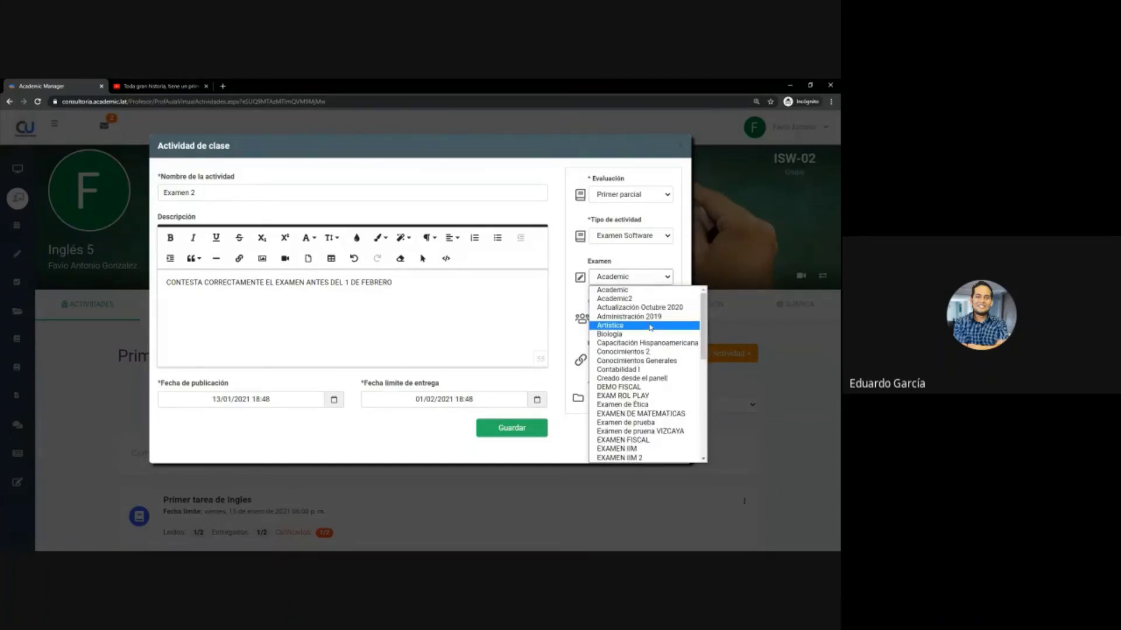
scroll(651, 328, down, 7)
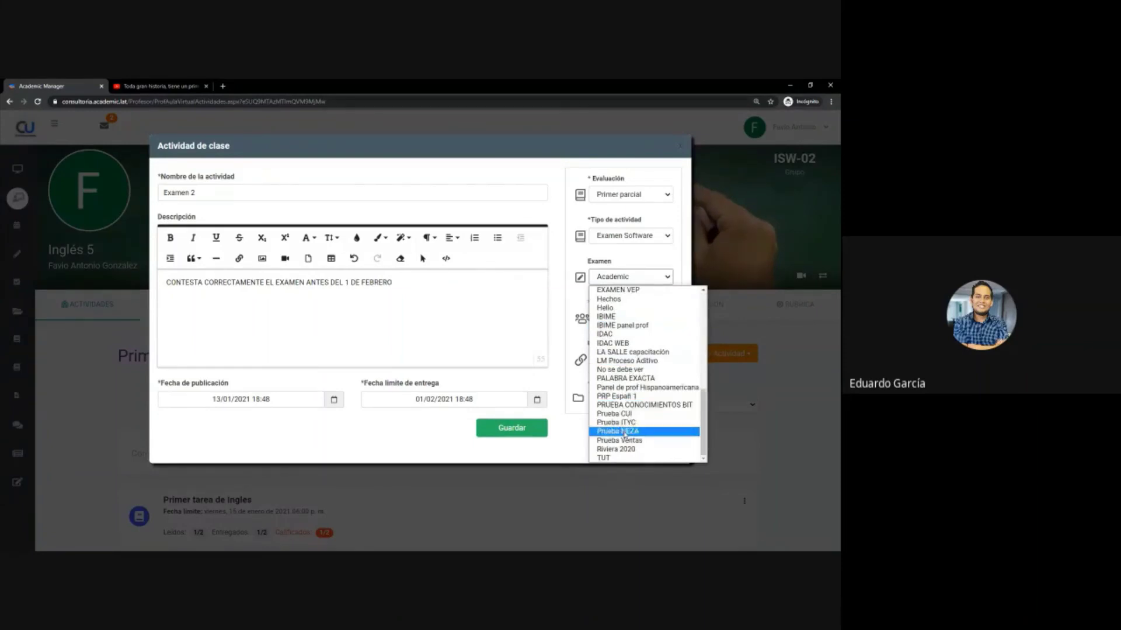
click(627, 431)
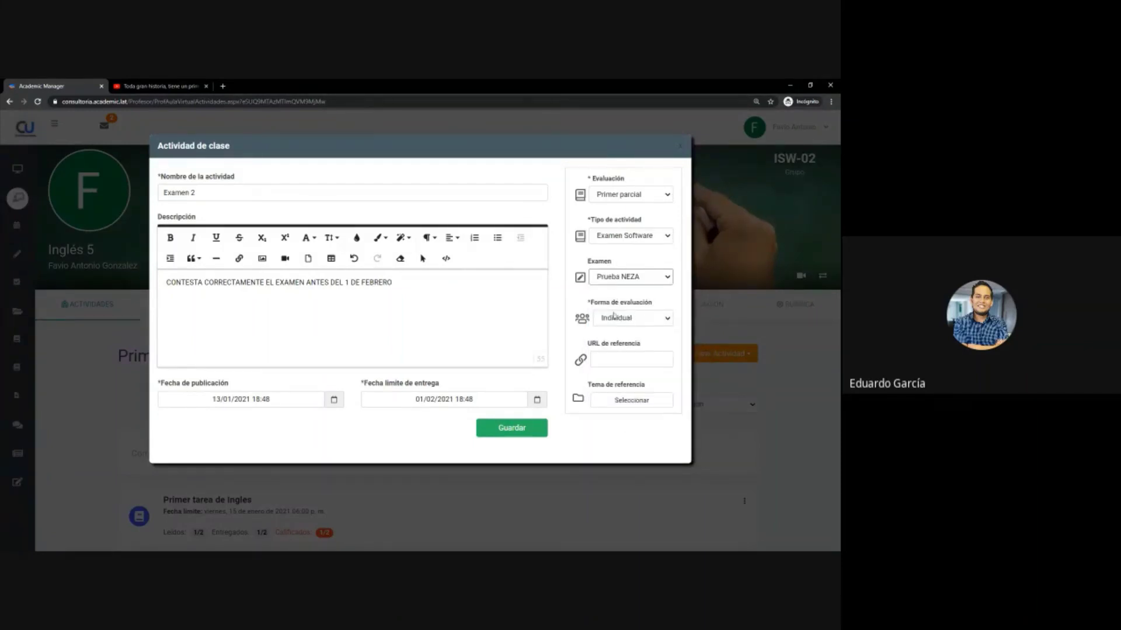
click(523, 434)
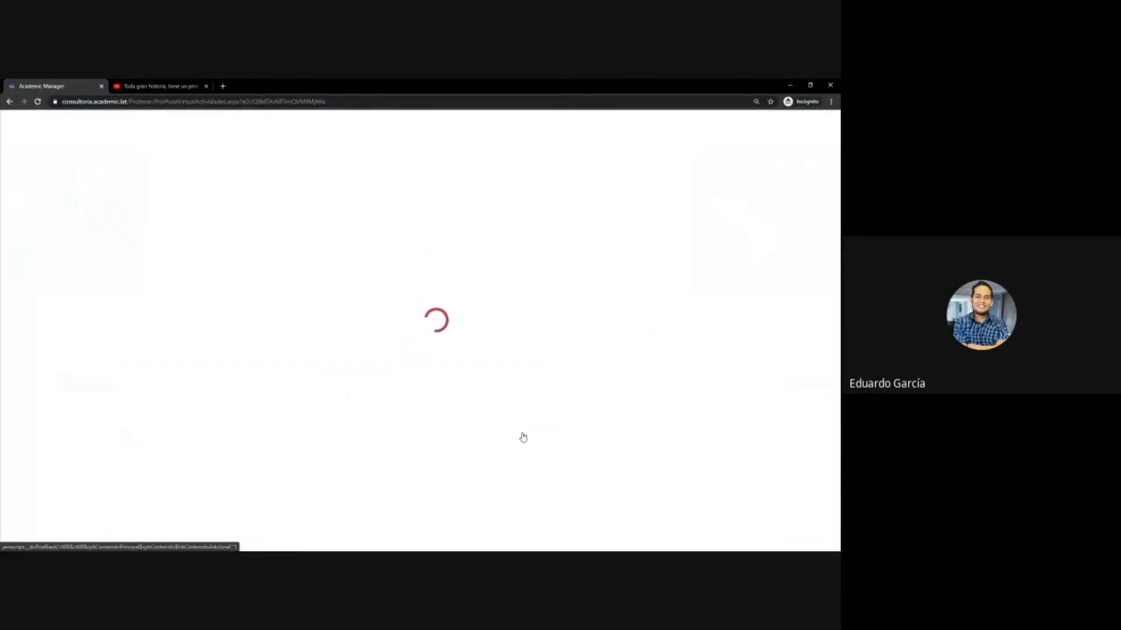
- Confirm Examen 2 is listed, then switch to the browser window showing the login page
scroll(355, 397, down, 7)
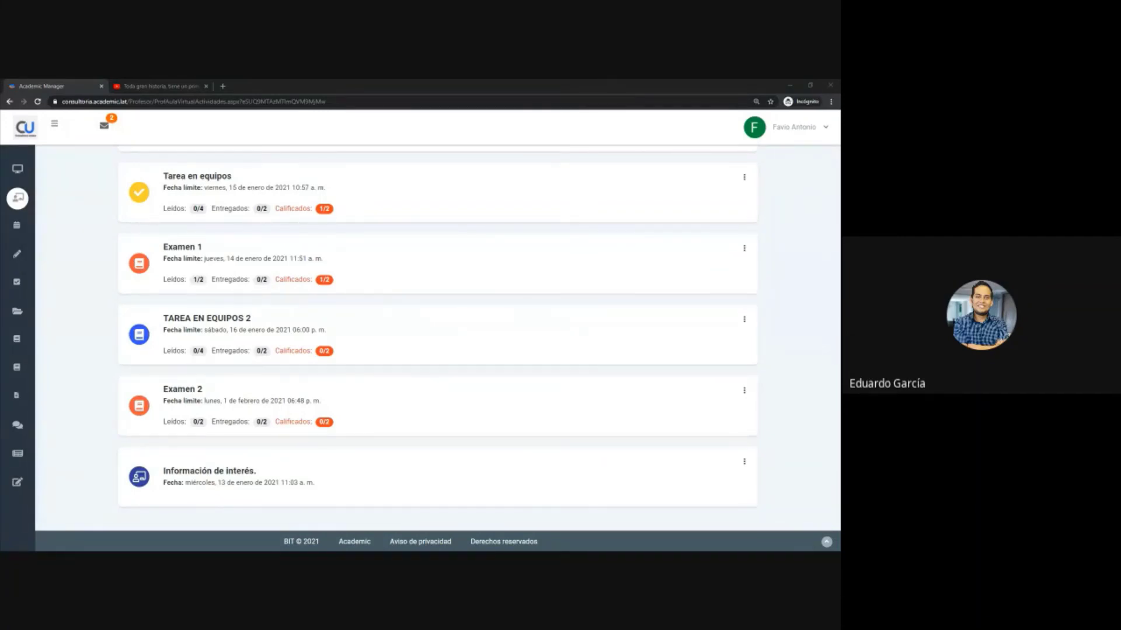
key(alt+Tab)
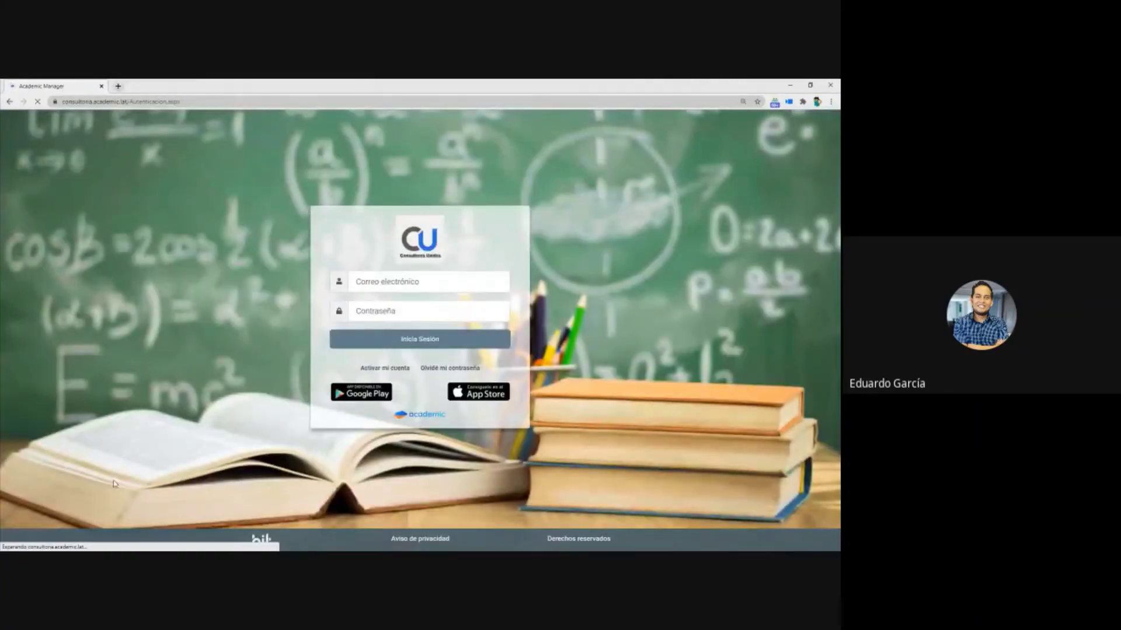
- Sign in as the student with the user id and account password
click(386, 286)
text(0923494)
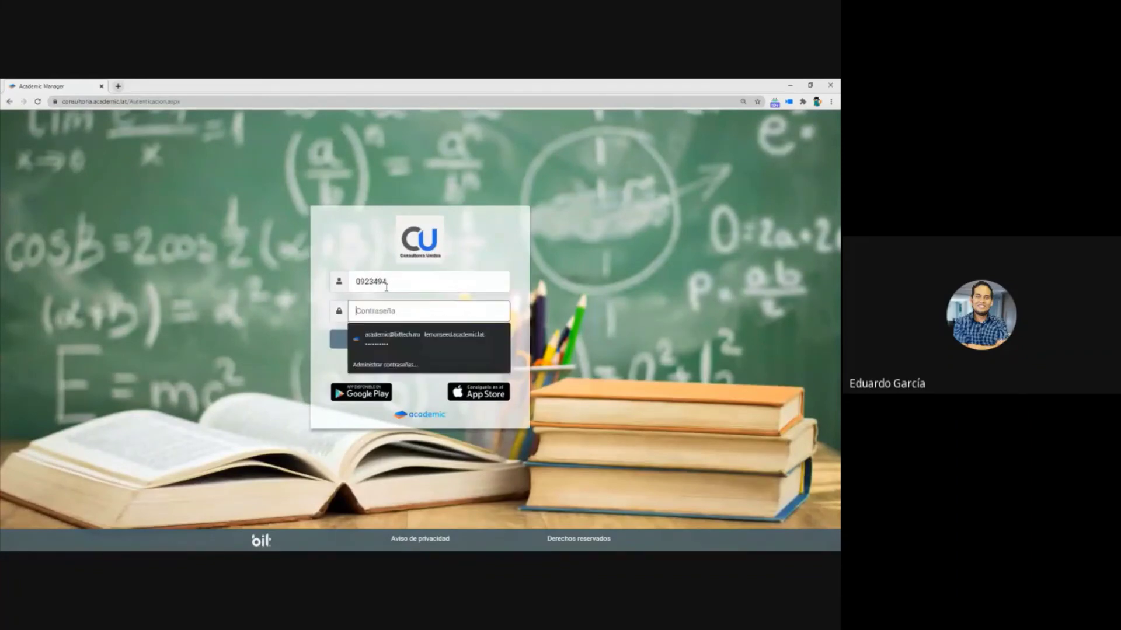
key(Down)
key(Return)
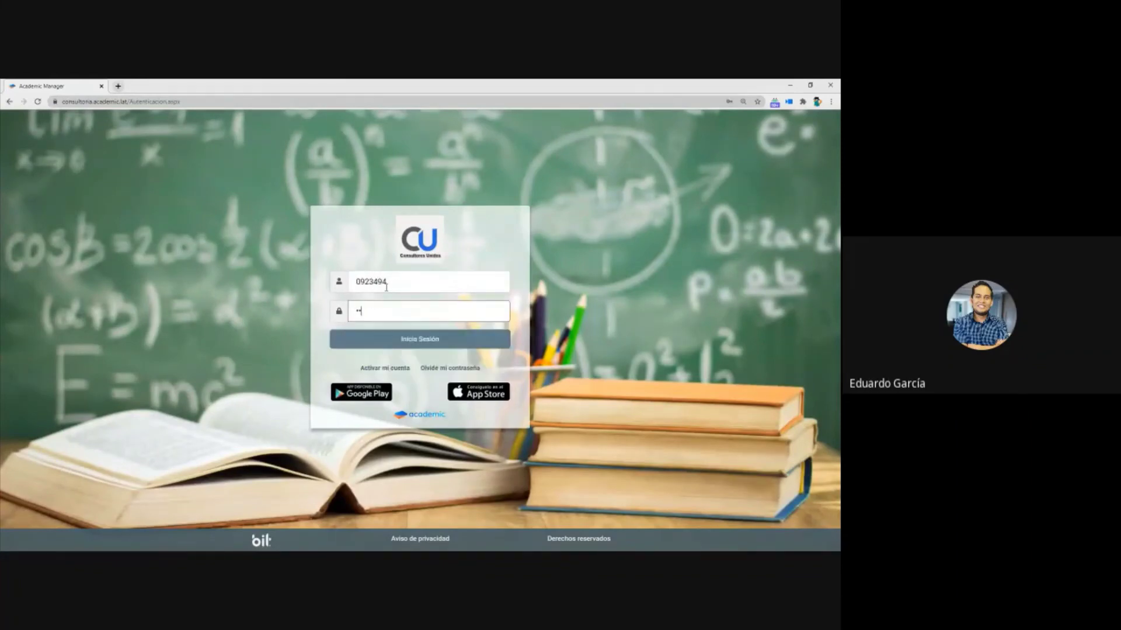
key(Return)
click(400, 314)
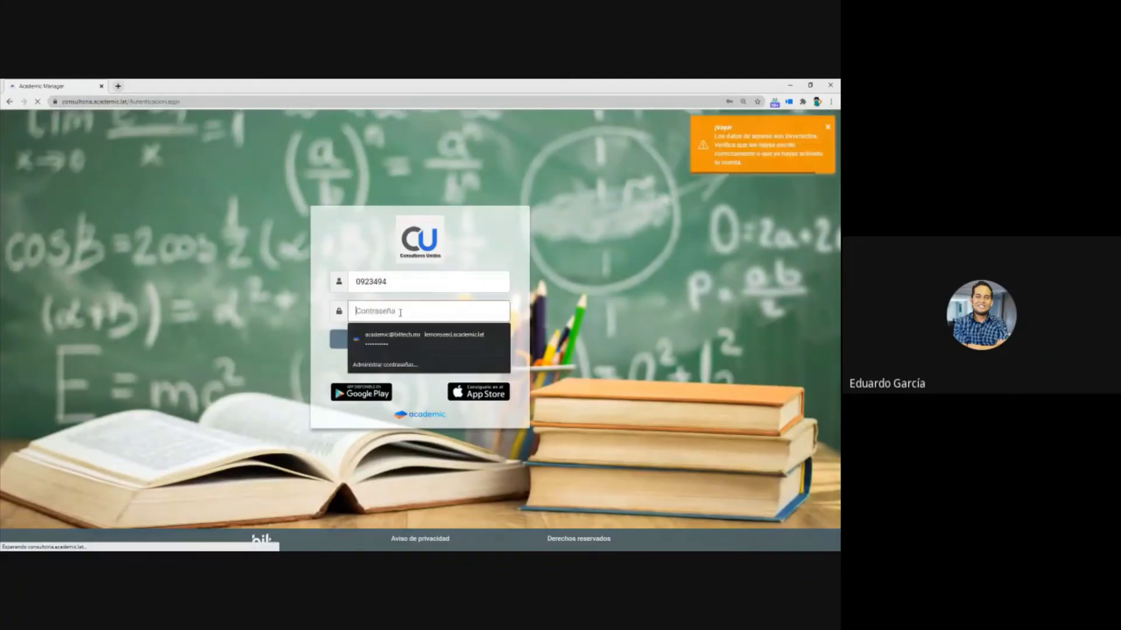
text(••••)
key(Return)
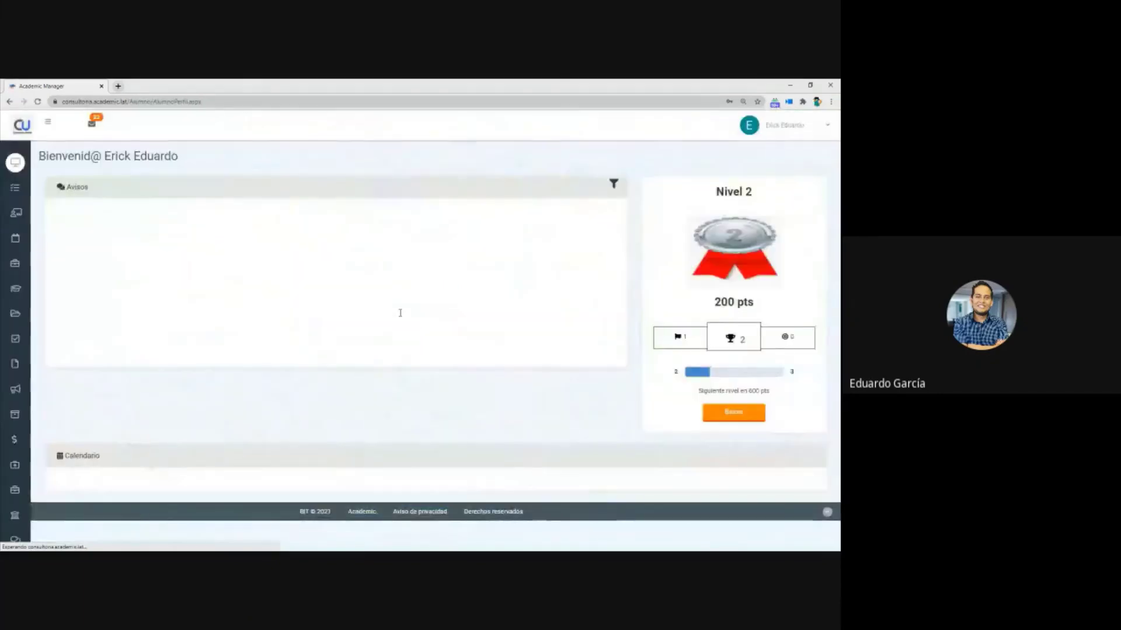
- Check and close the student's new messages, then minimize the student window
click(98, 125)
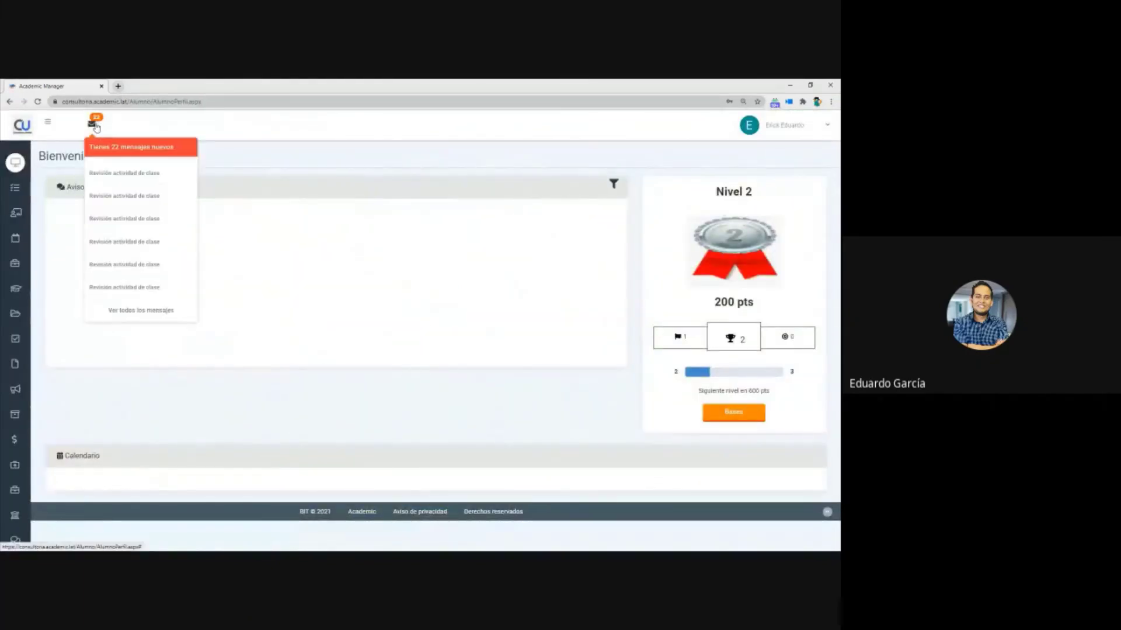
click(483, 147)
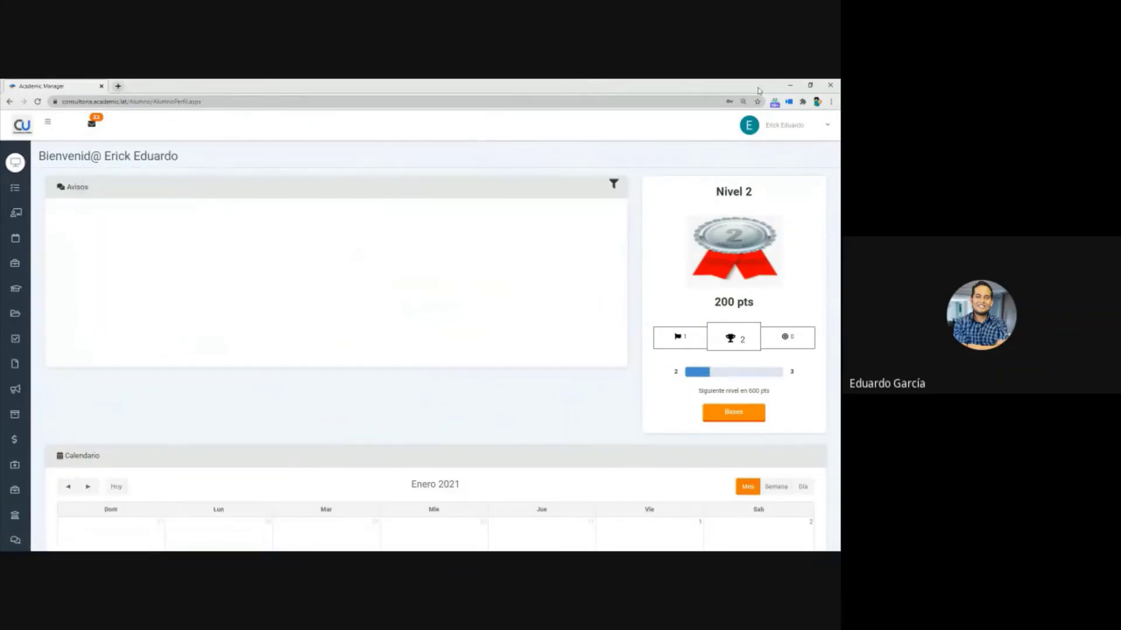
click(790, 85)
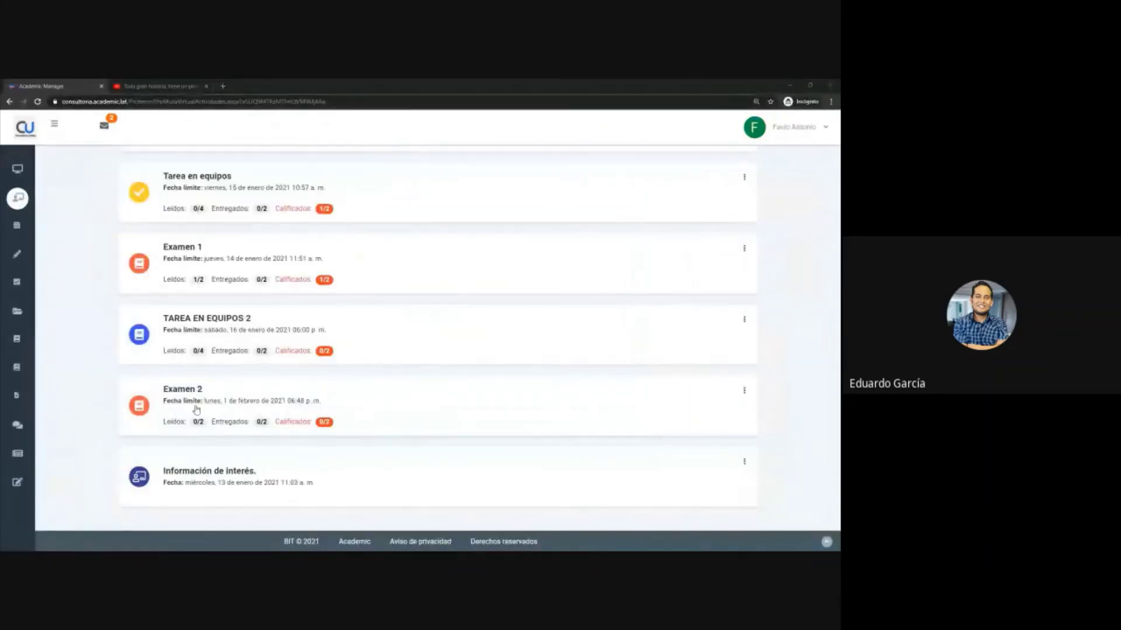
- Send the Examen 2 pending-activity notification to A todos and close the activity details
click(213, 396)
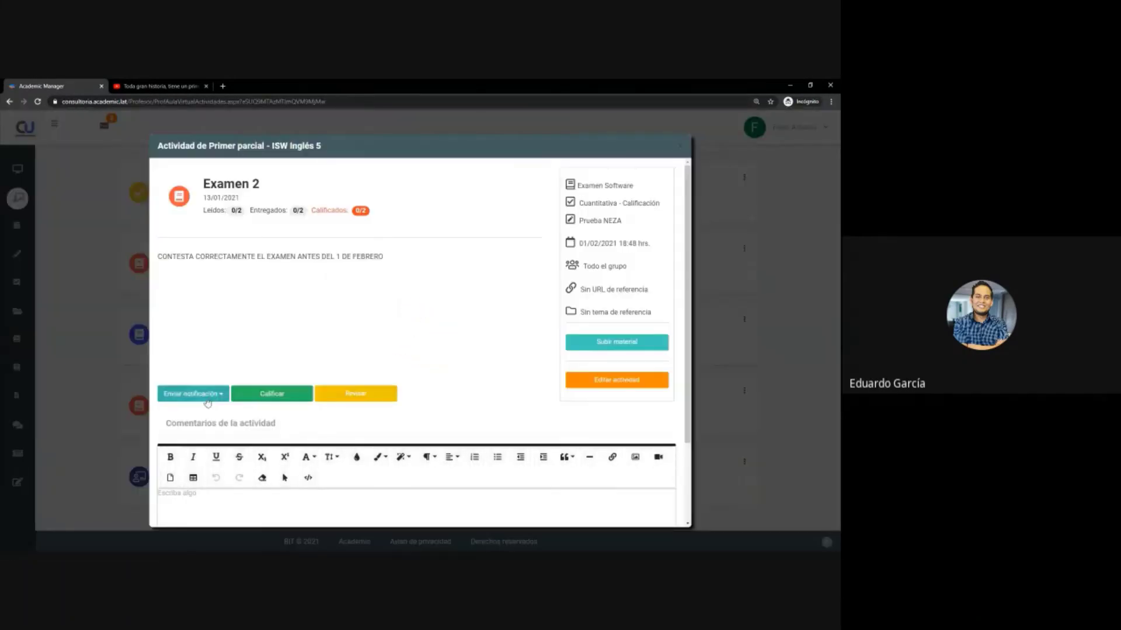
click(210, 396)
click(205, 418)
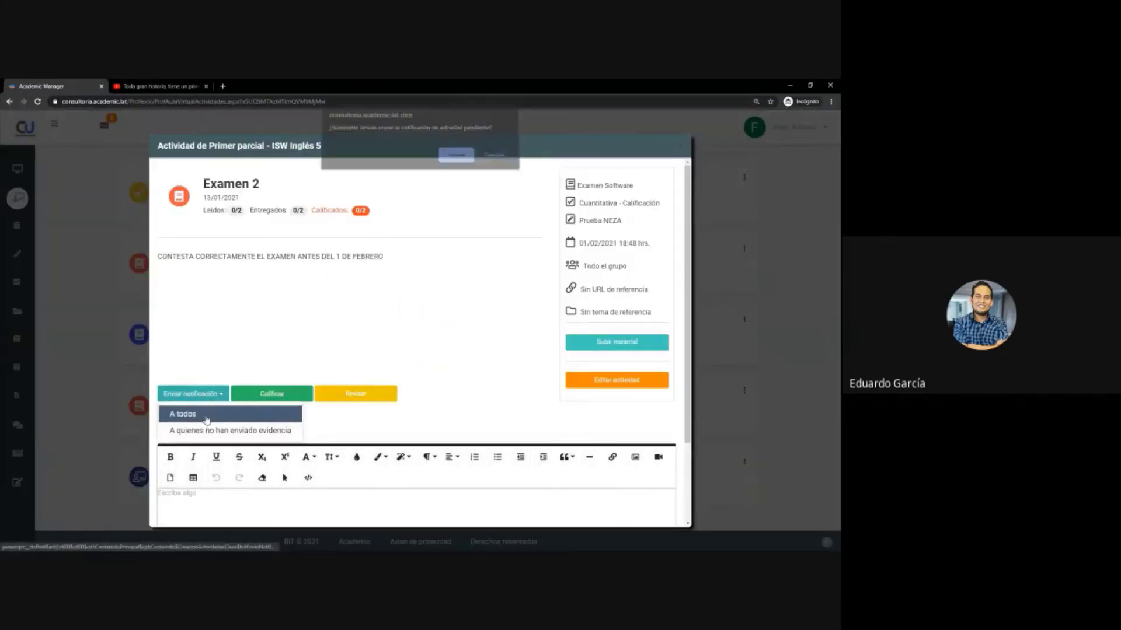
click(455, 166)
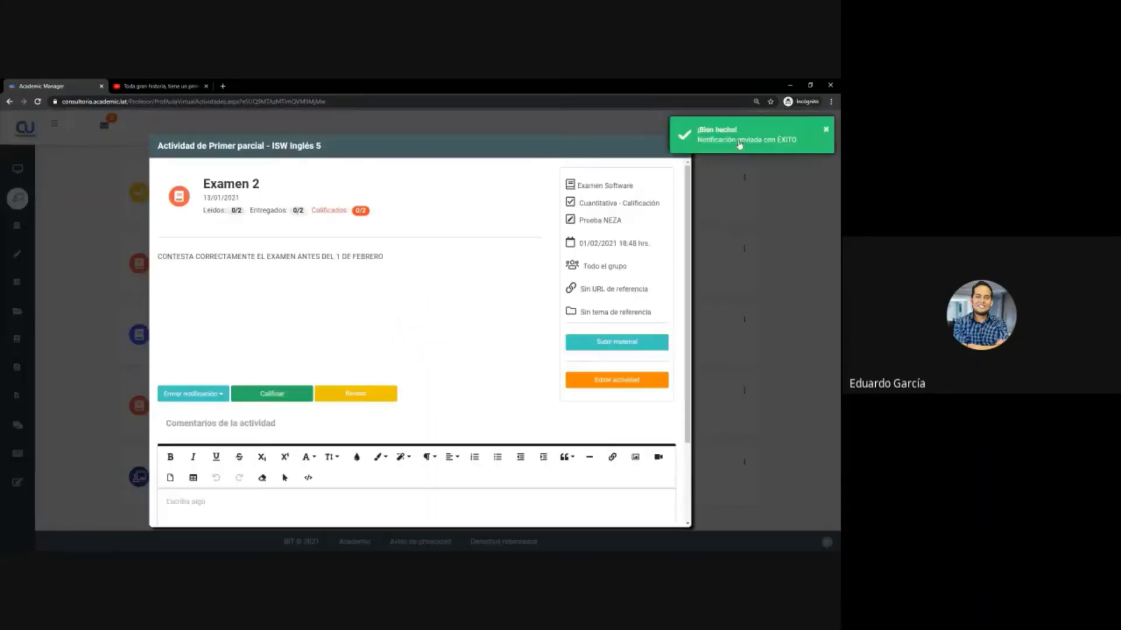
click(760, 147)
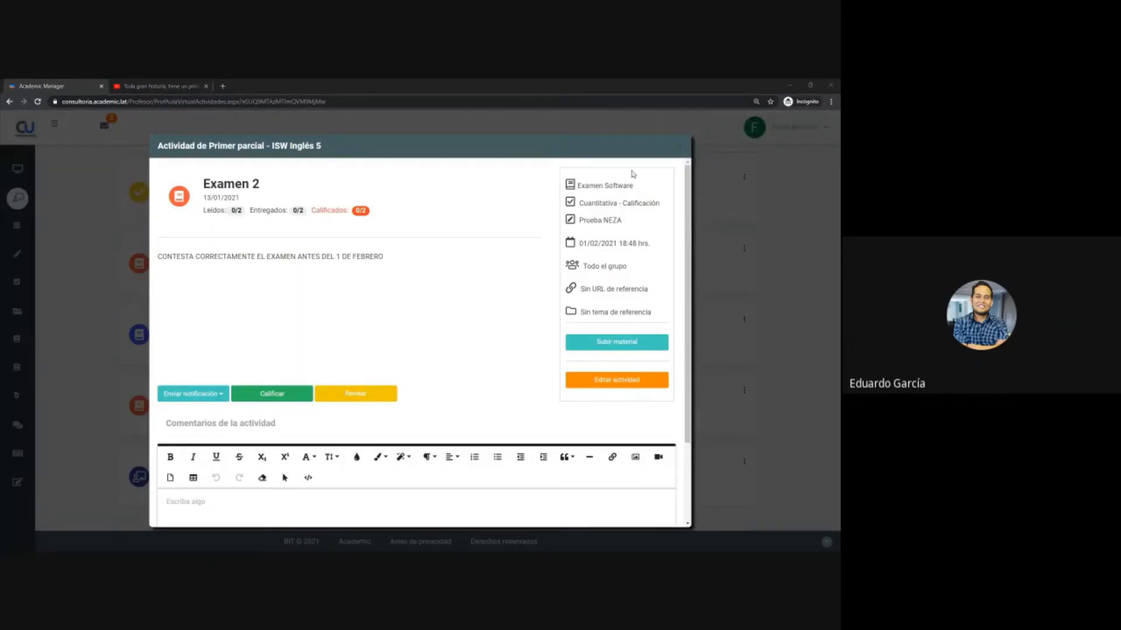
click(679, 146)
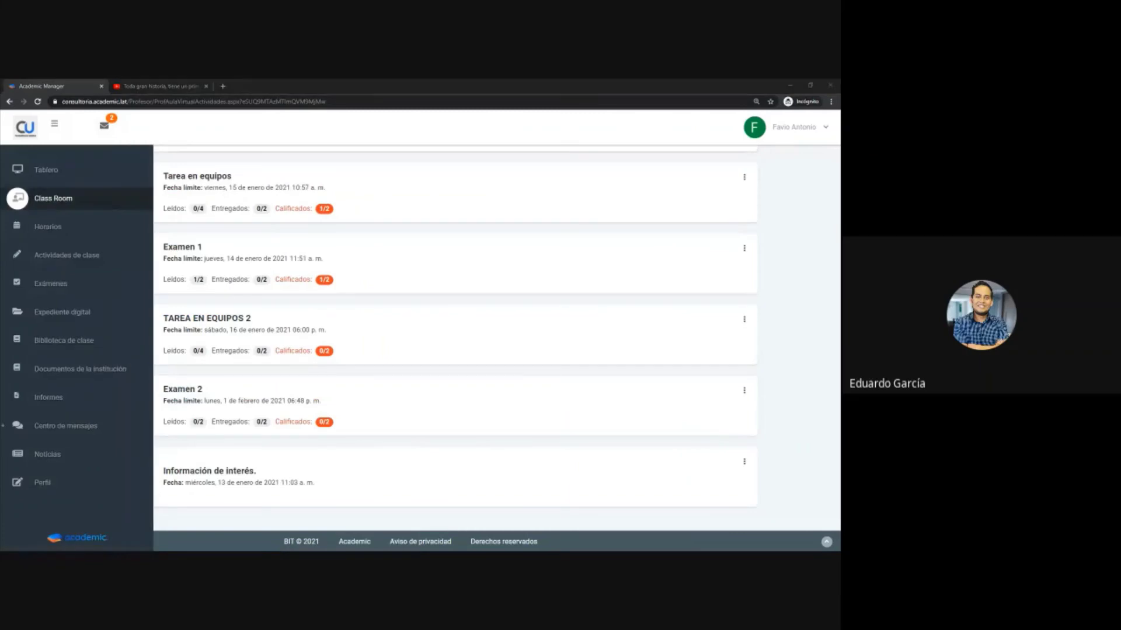
- In the student's window, open the 'Actividad de clase pendiente' notification
key(alt+Tab)
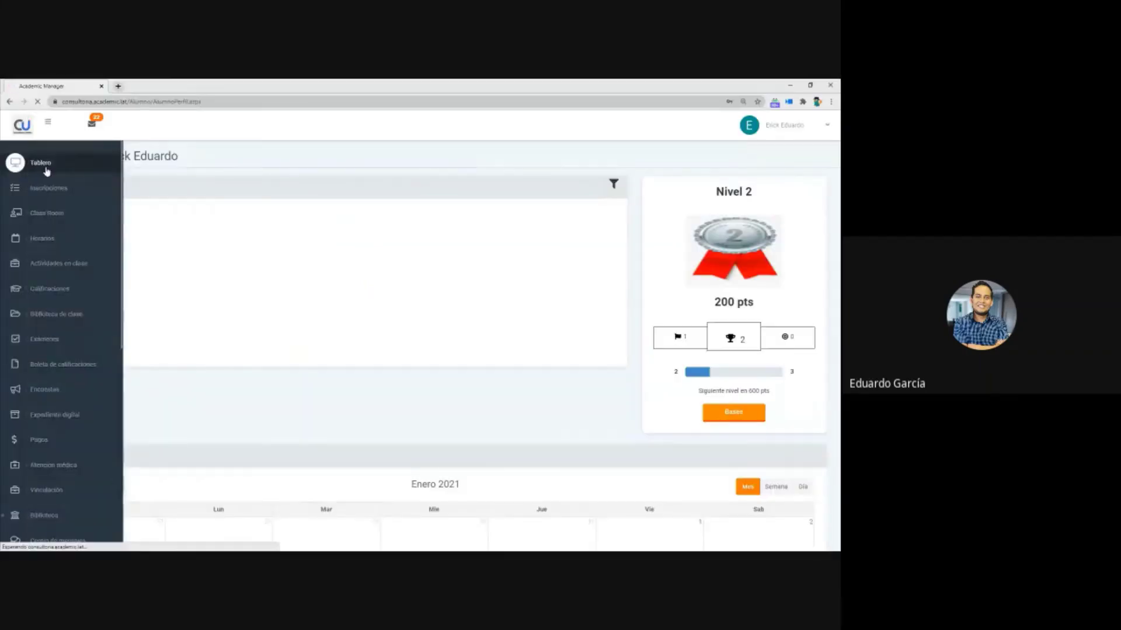
click(93, 125)
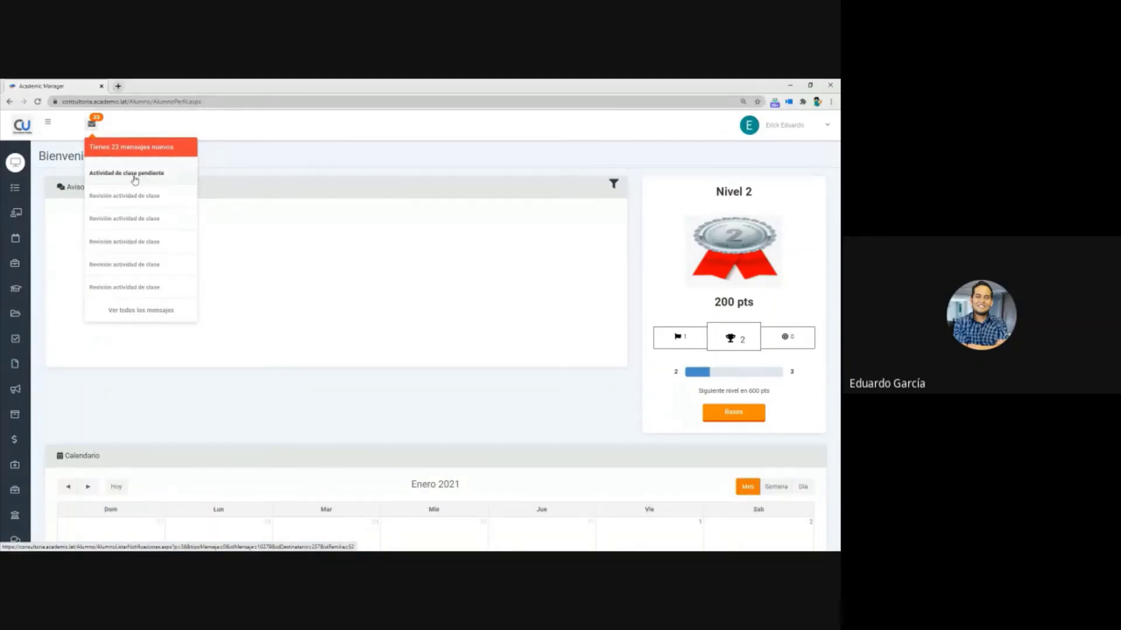
click(134, 174)
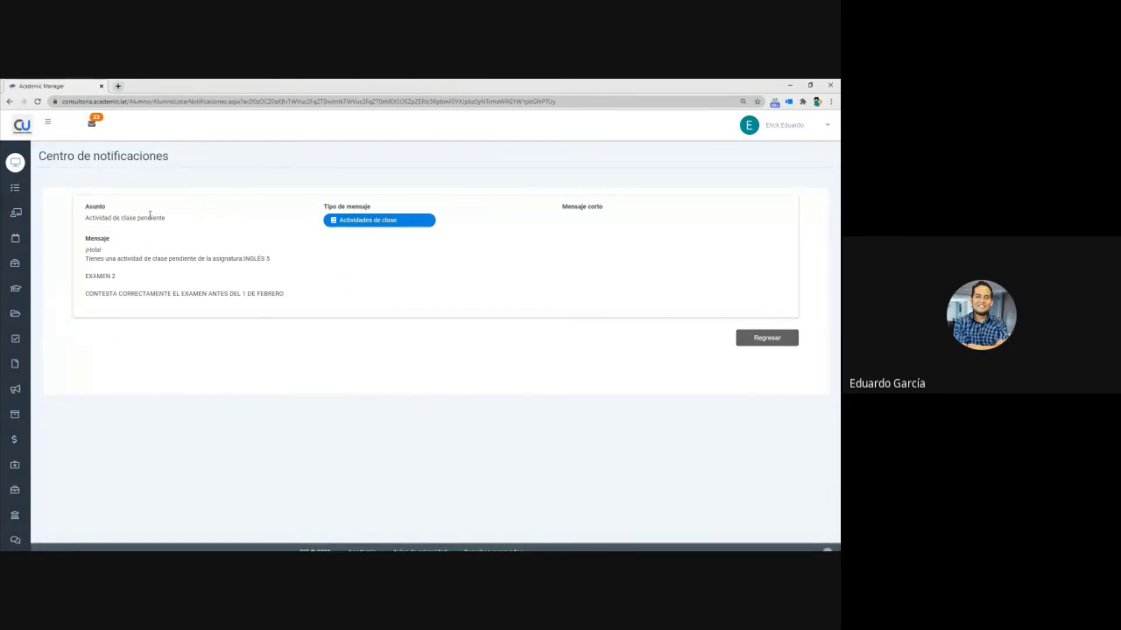
- Highlight the EXAMEN 2 text and deadline line in the message, then reopen the messages list
drag(133, 220, 151, 219)
drag(90, 276, 118, 277)
drag(219, 291, 286, 295)
triple_click(284, 293)
double_click(100, 277)
triple_click(103, 294)
double_click(104, 276)
click(103, 289)
double_click(103, 293)
triple_click(104, 275)
double_click(108, 293)
click(109, 293)
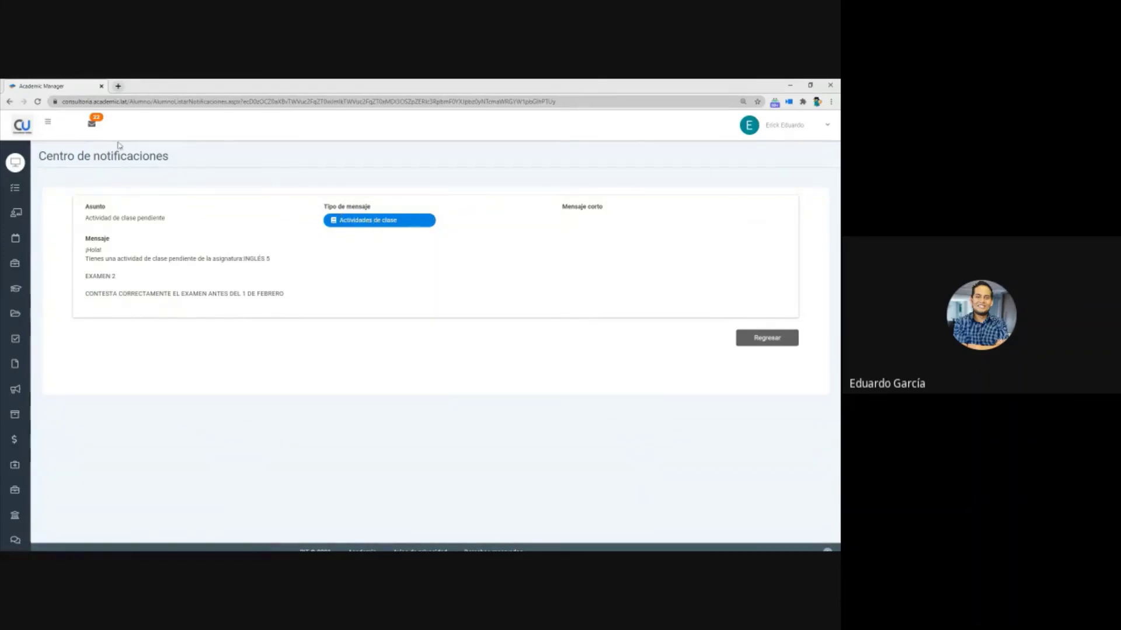
click(99, 129)
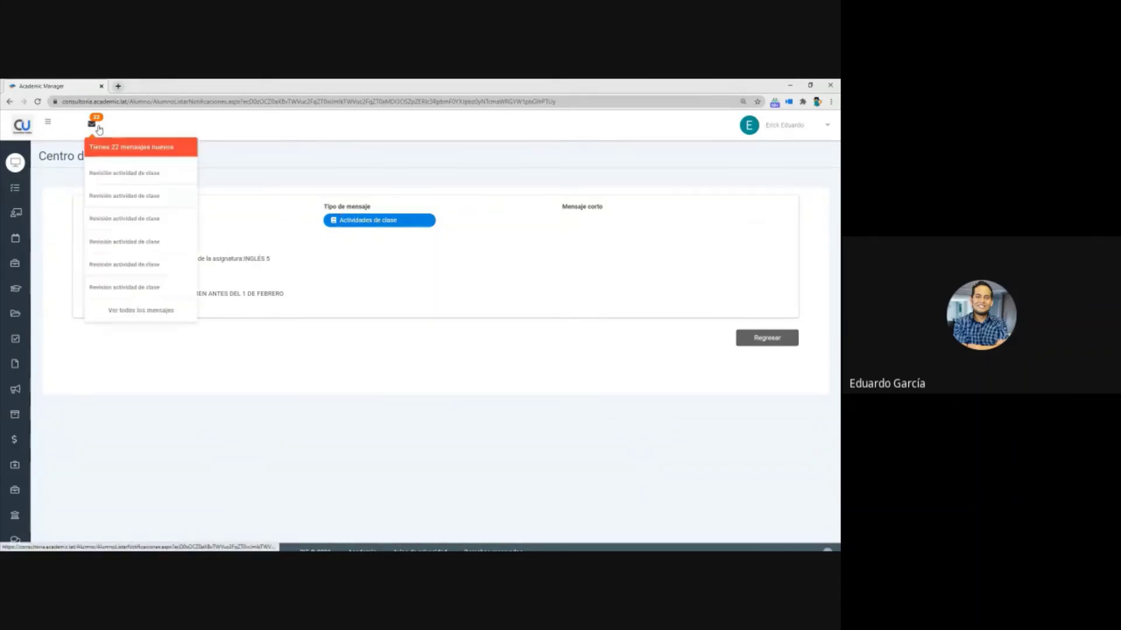
- From all messages, open and read the 'Revisión actividad de clase' notice for PRIMER TAREA DE INGLES
click(134, 310)
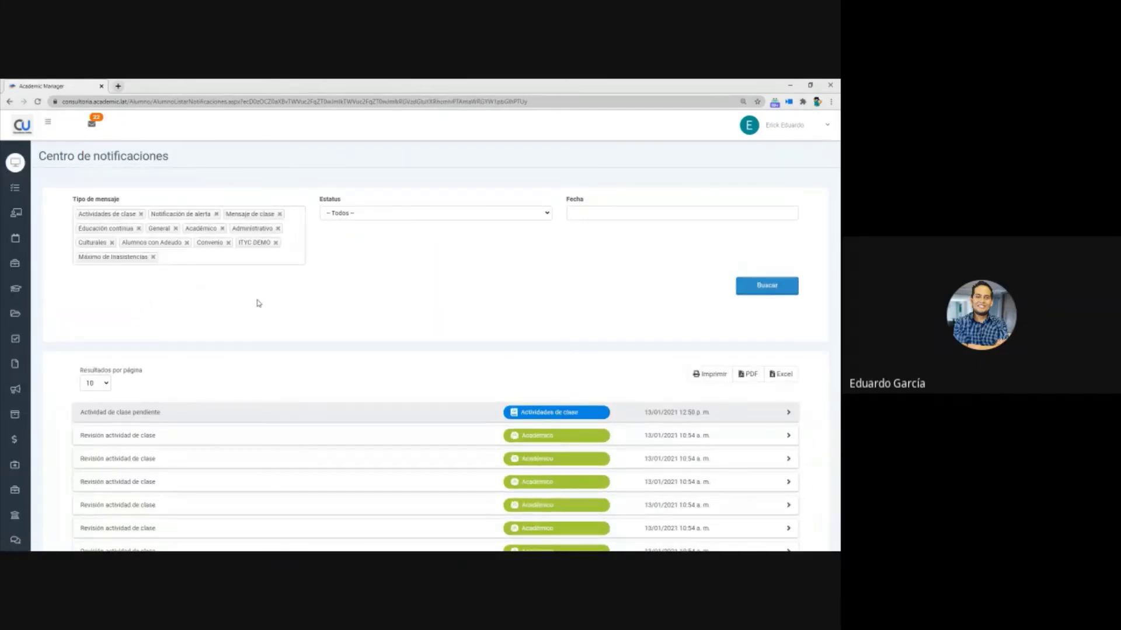
scroll(198, 309, down, 3)
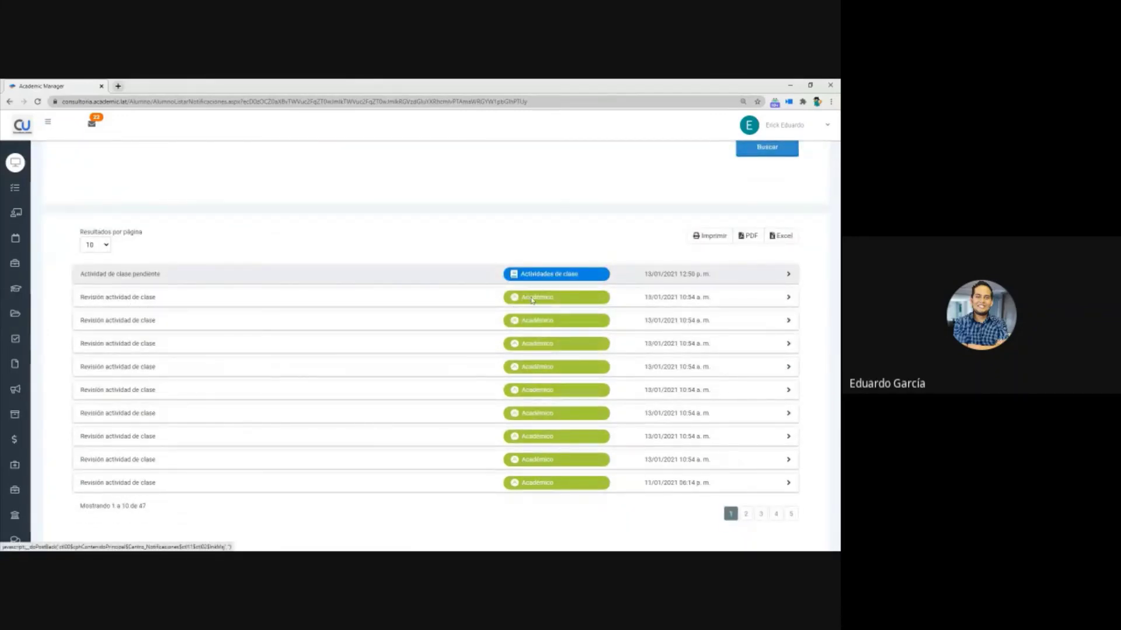
click(197, 301)
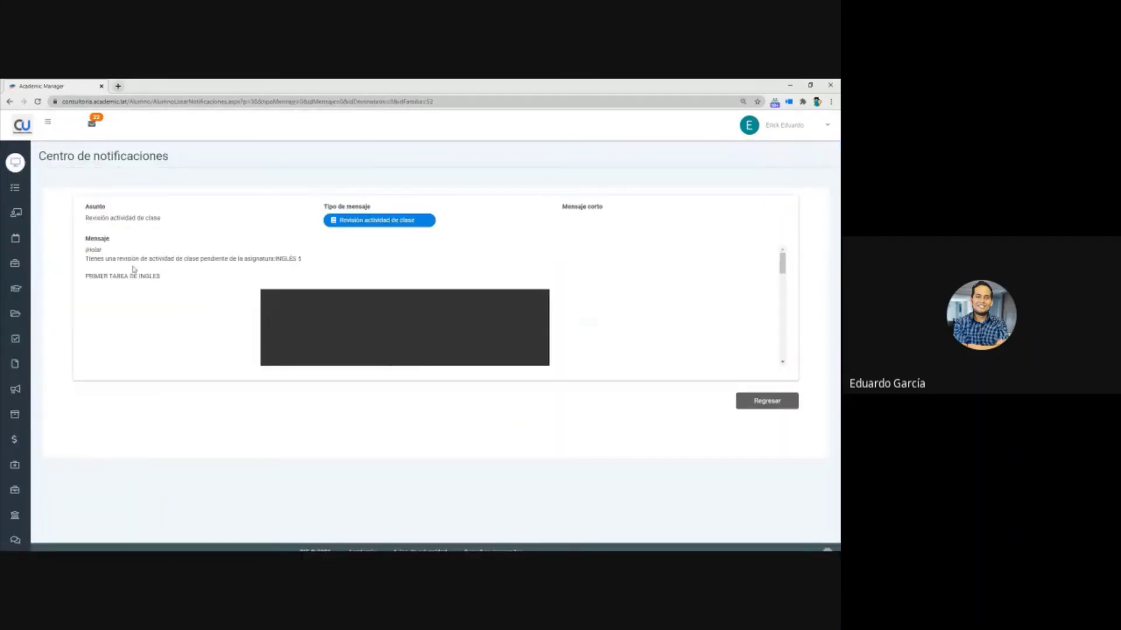
drag(122, 258, 301, 262)
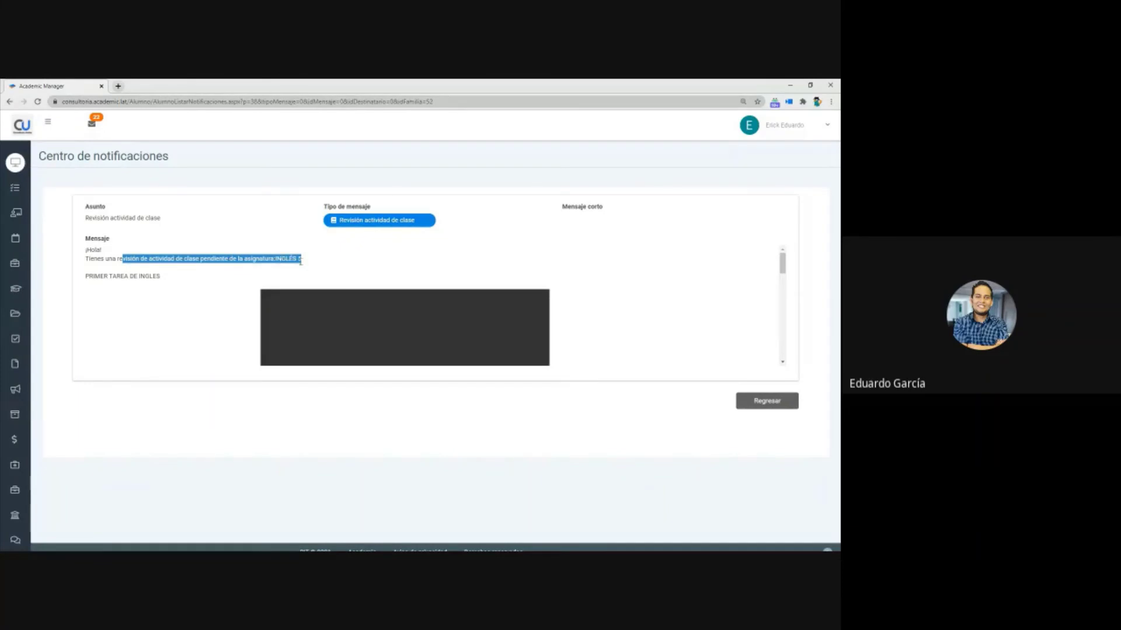
triple_click(383, 262)
scroll(383, 264, down, 10)
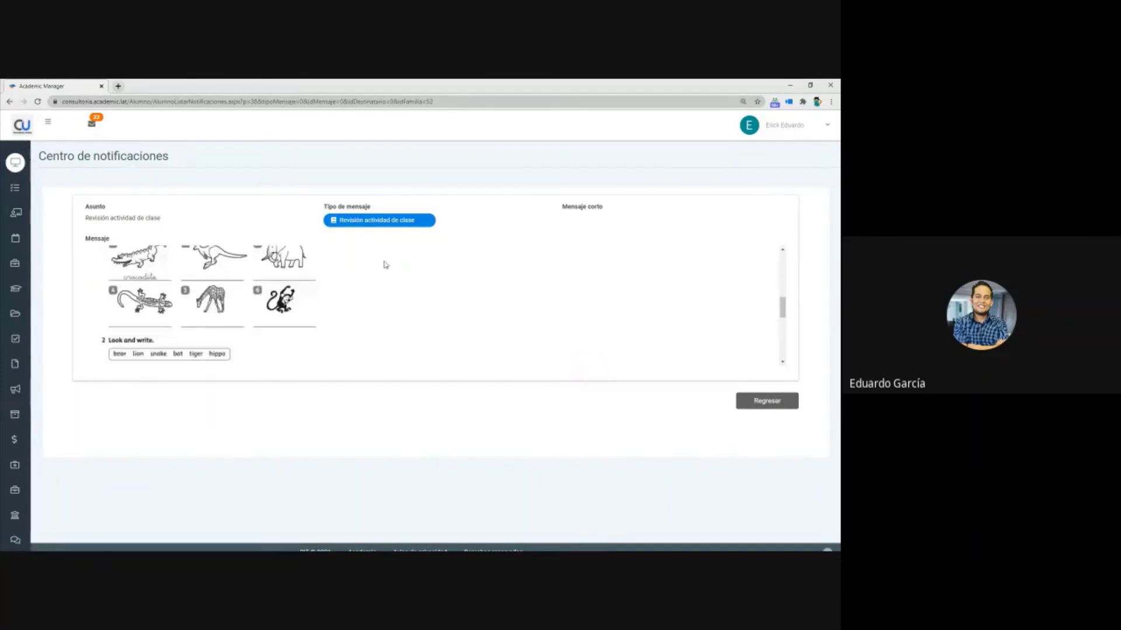
scroll(377, 272, up, 10)
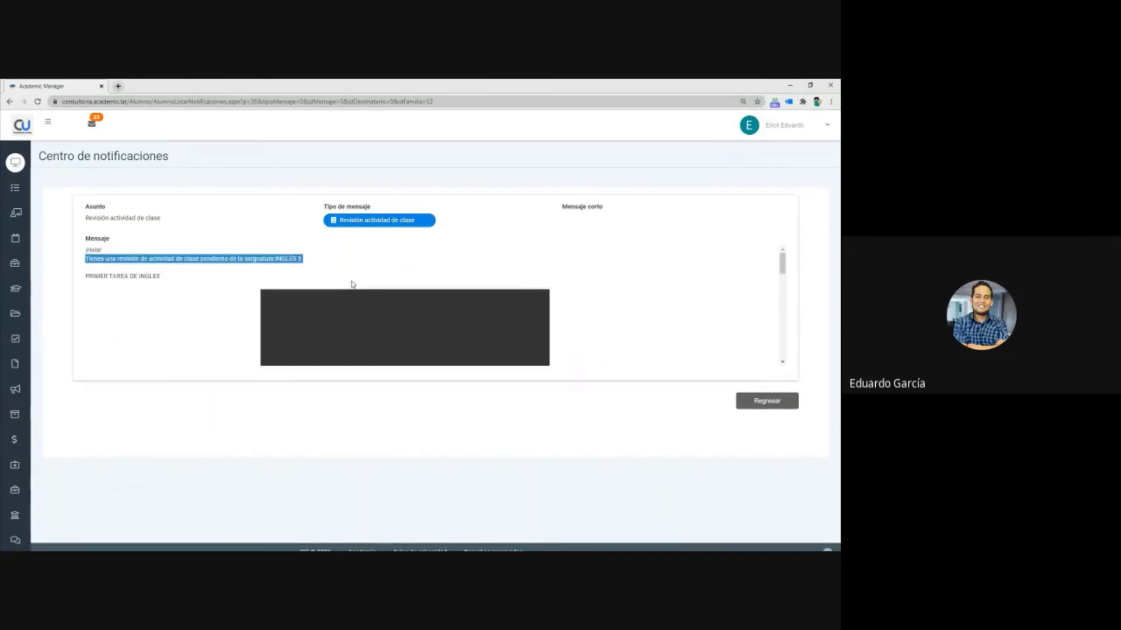
click(180, 261)
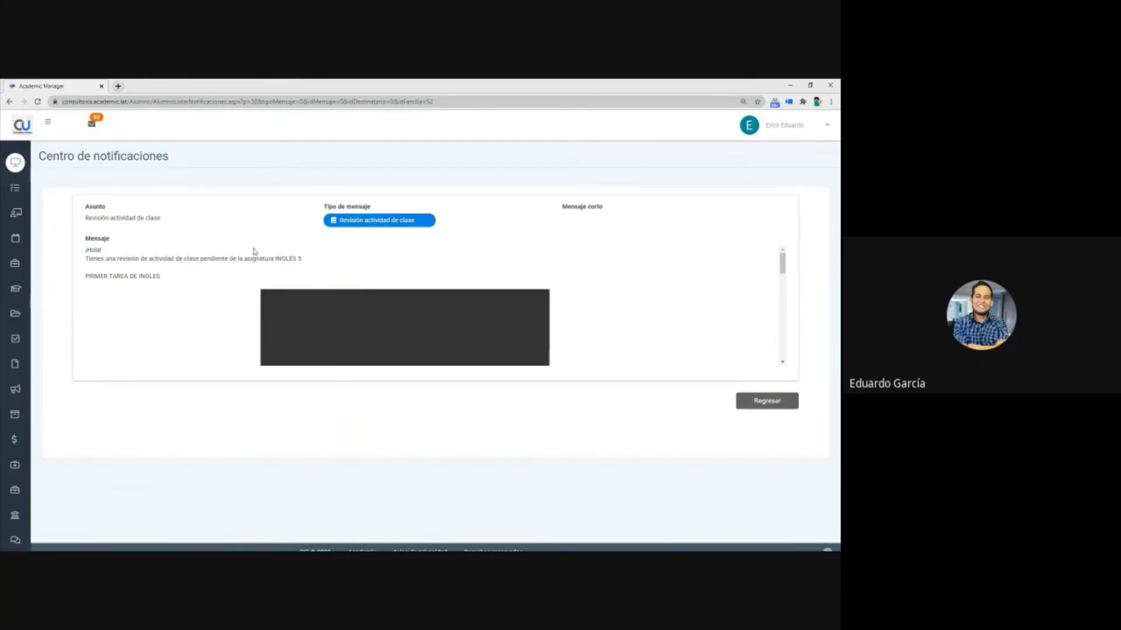
mouse_move(29, 175)
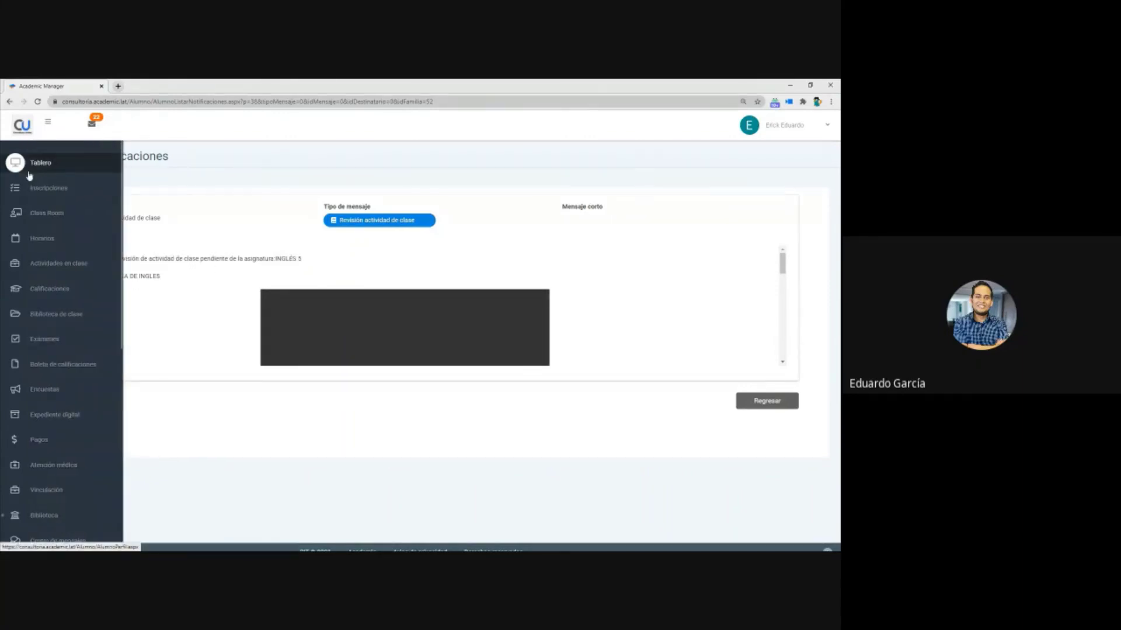
- Open Prueba NEZA for answering from the EXÁMENES tab of the student's ISW Inglés 5 class
click(56, 215)
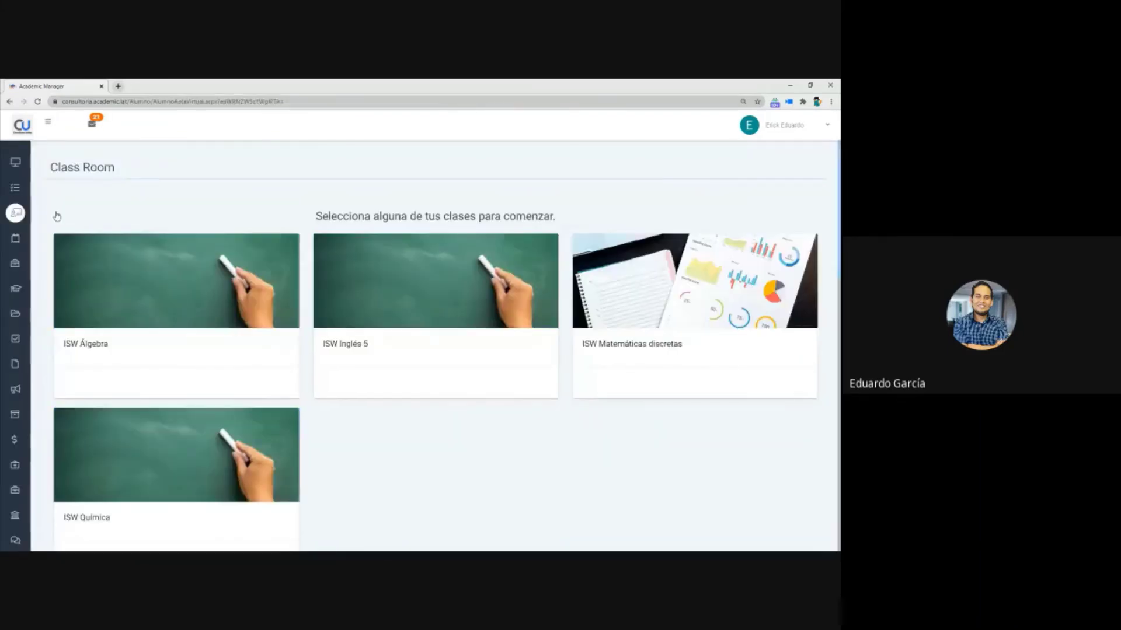
click(369, 306)
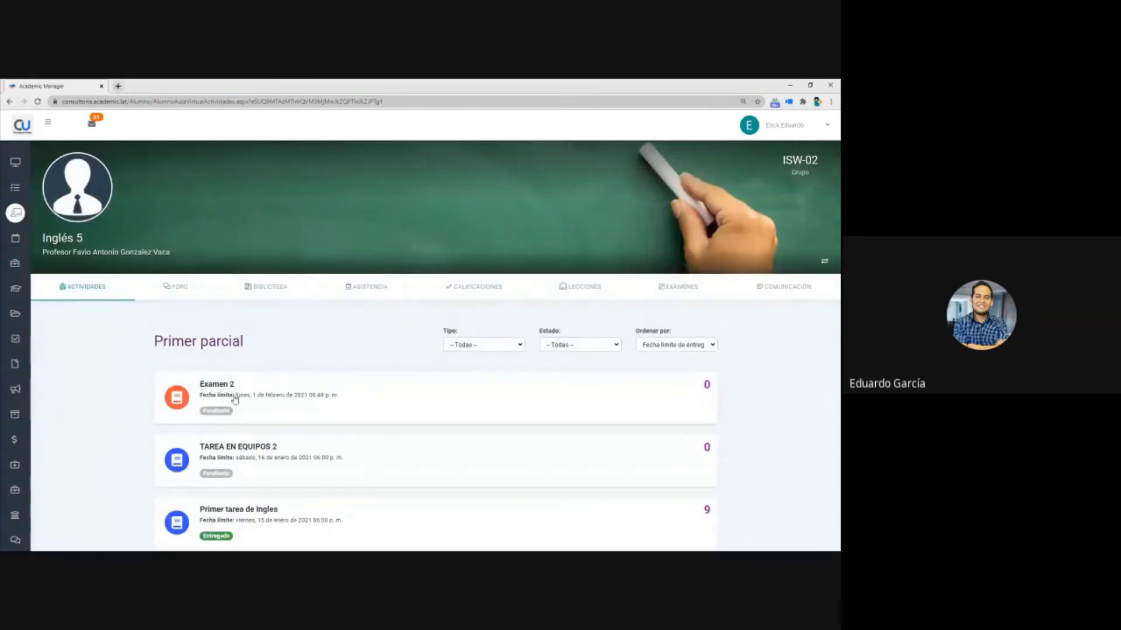
click(566, 292)
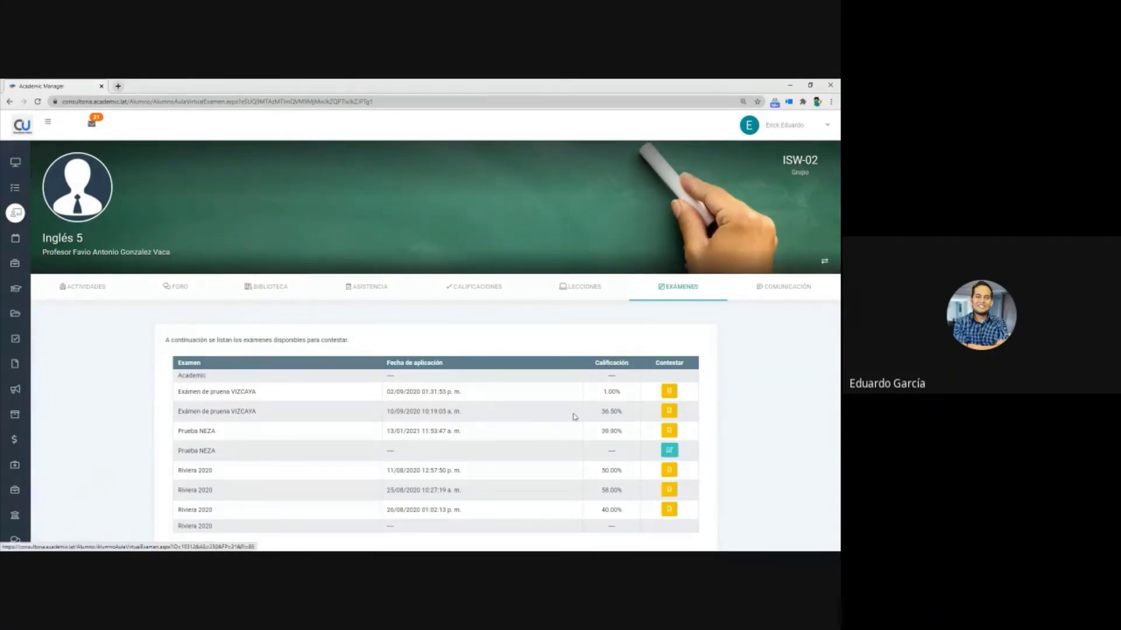
scroll(572, 418, down, 1)
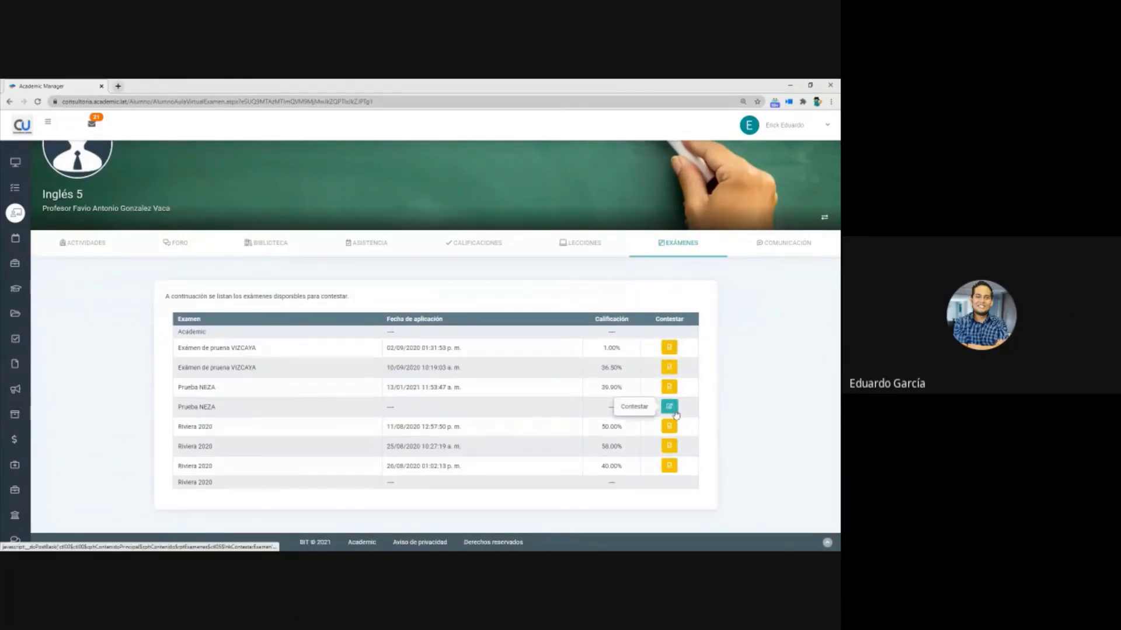
drag(173, 413, 220, 408)
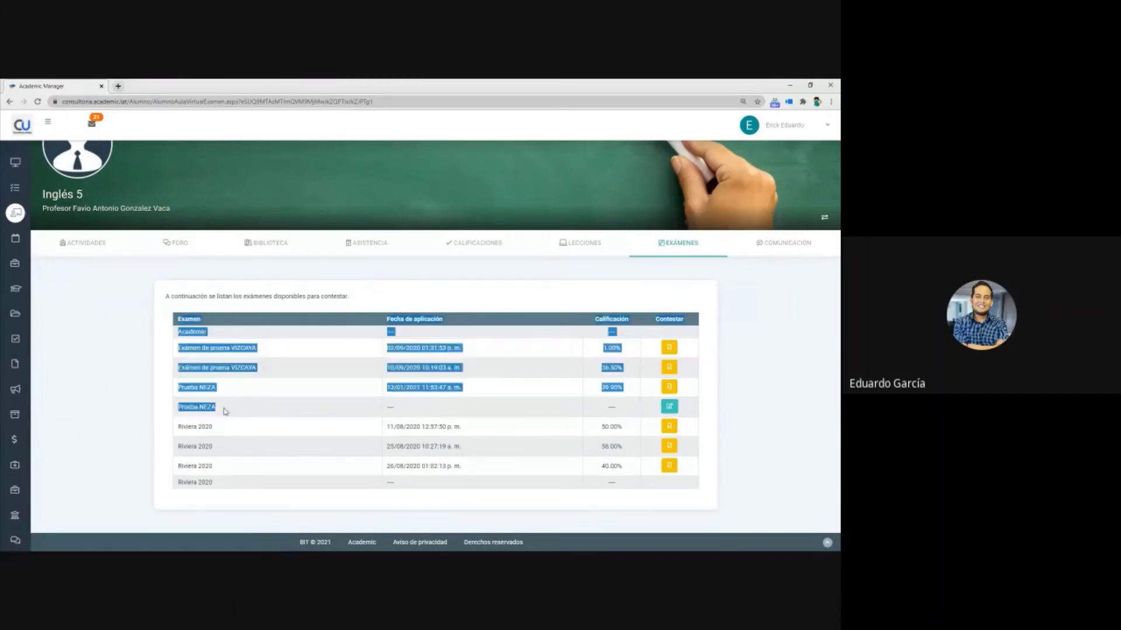
triple_click(200, 408)
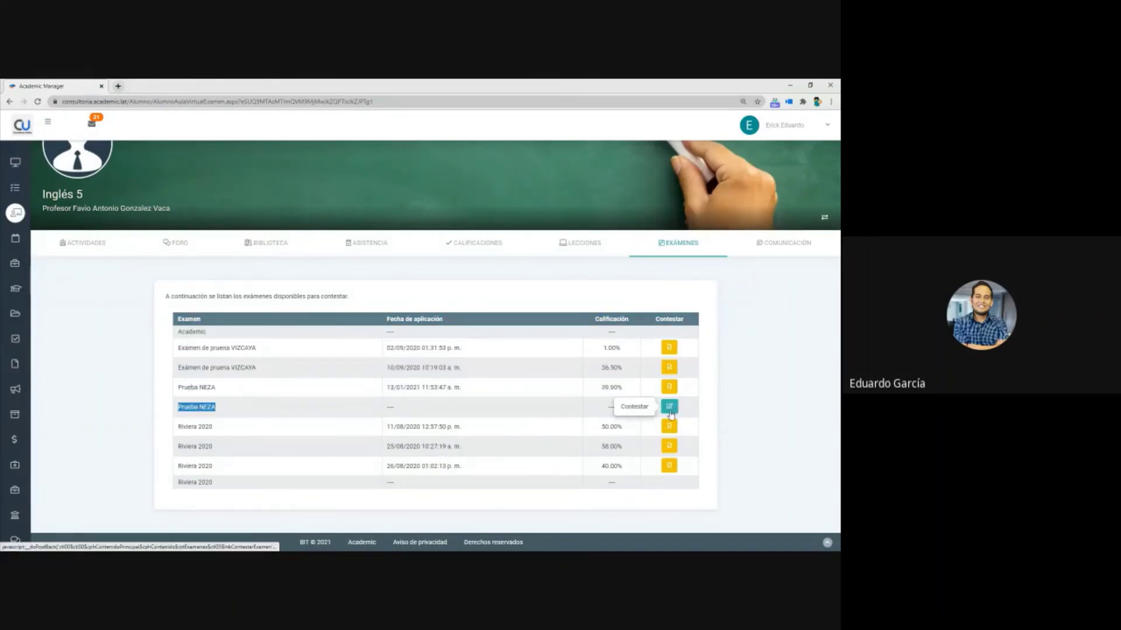
click(670, 408)
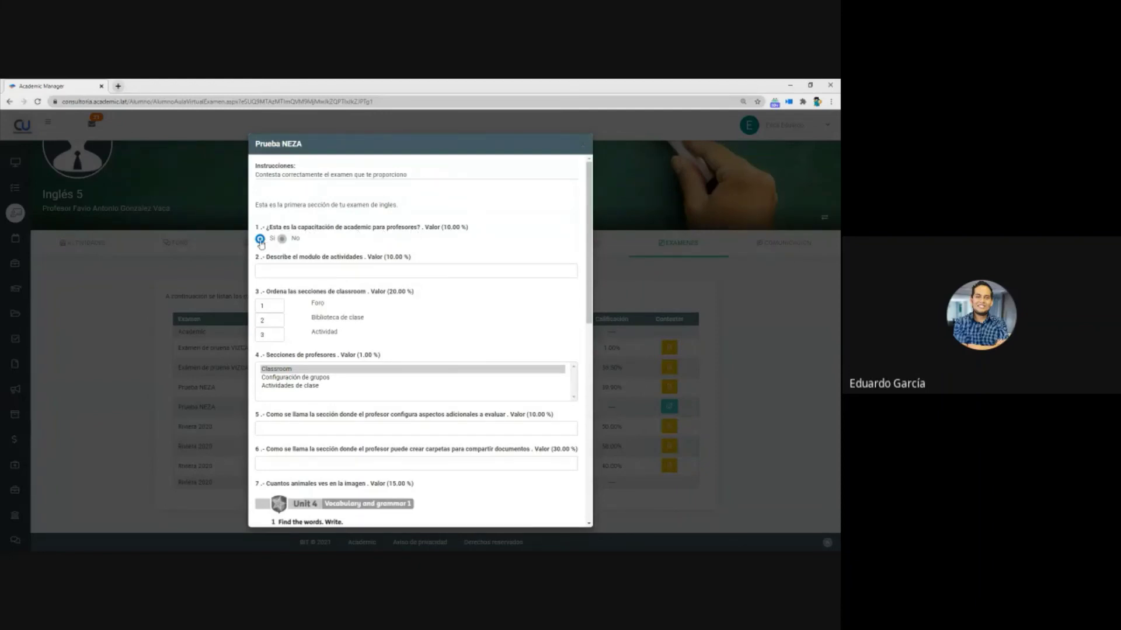
- Finish and correct the question 2 answer describing the activities module
click(334, 271)
click(342, 269)
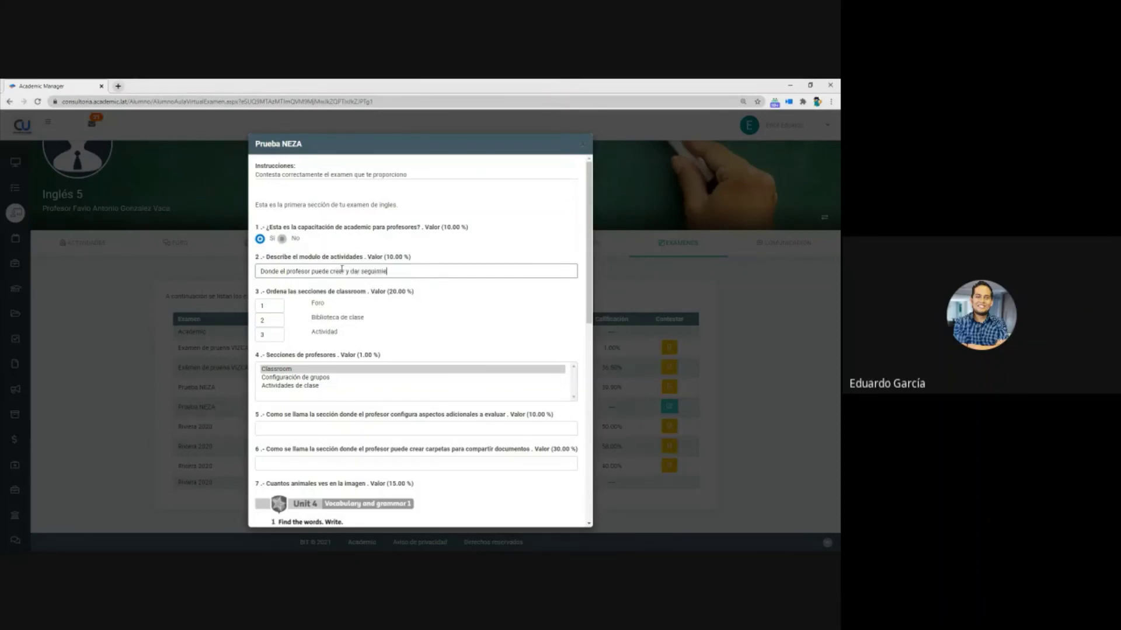
text(nto a)
key(BackSpace)
text(n actividades e inasistencias)
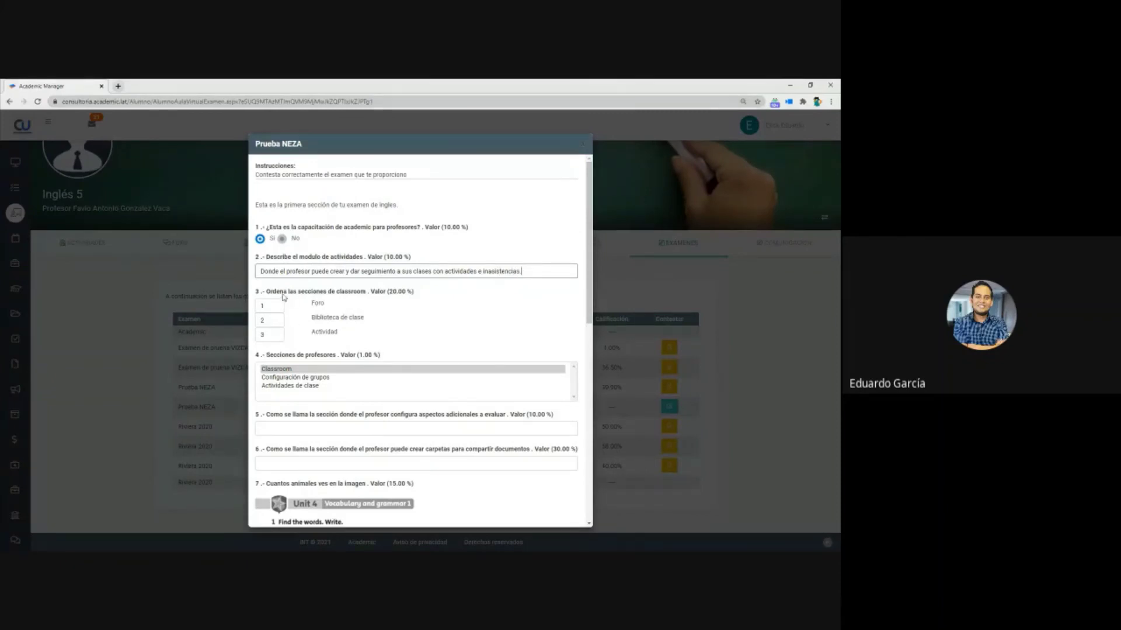
text(.)
- Order question 3's options as Actividad 1, Foro 2, Biblioteca de clase 3
double_click(278, 338)
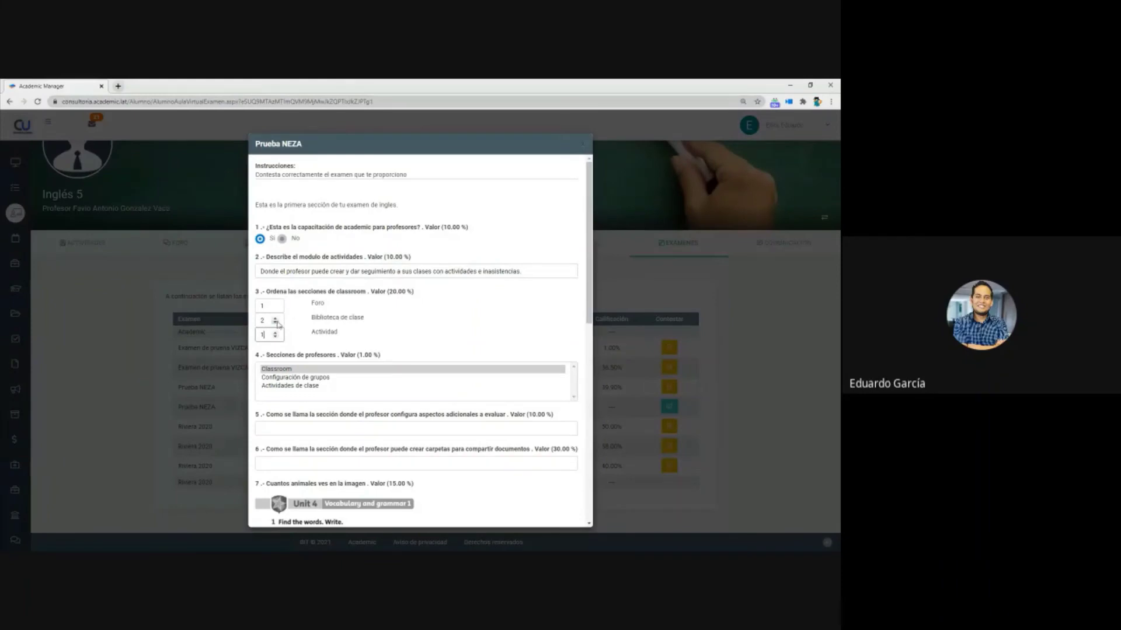
click(276, 320)
click(275, 304)
- Choose Classroom and Actividades de clase as question 4's answers
scroll(307, 327, down, 1)
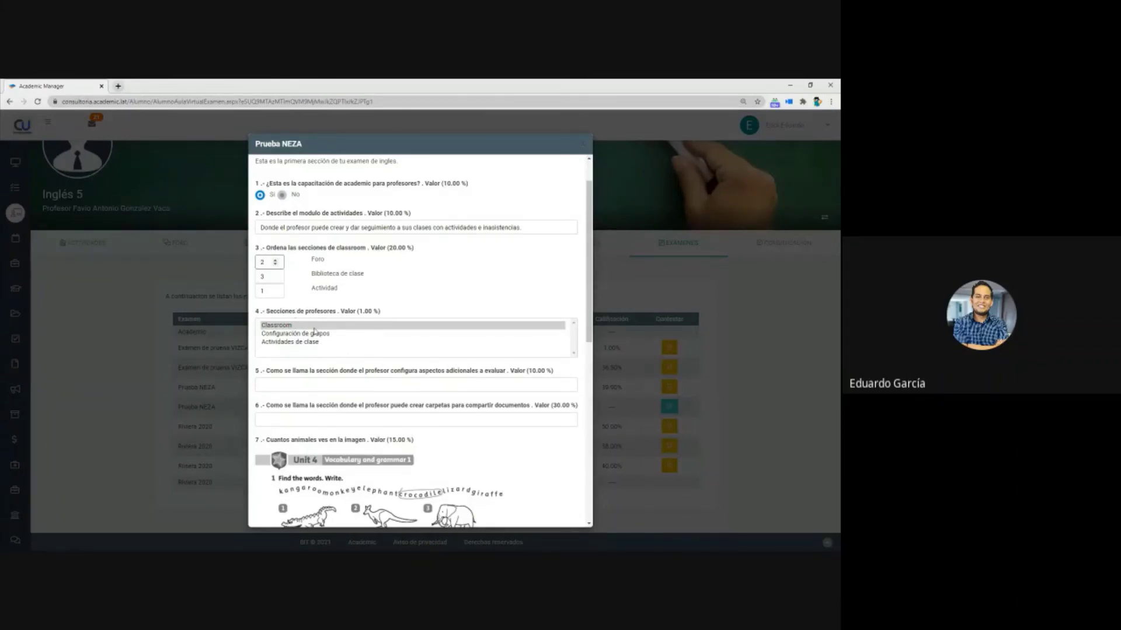
drag(314, 328, 311, 345)
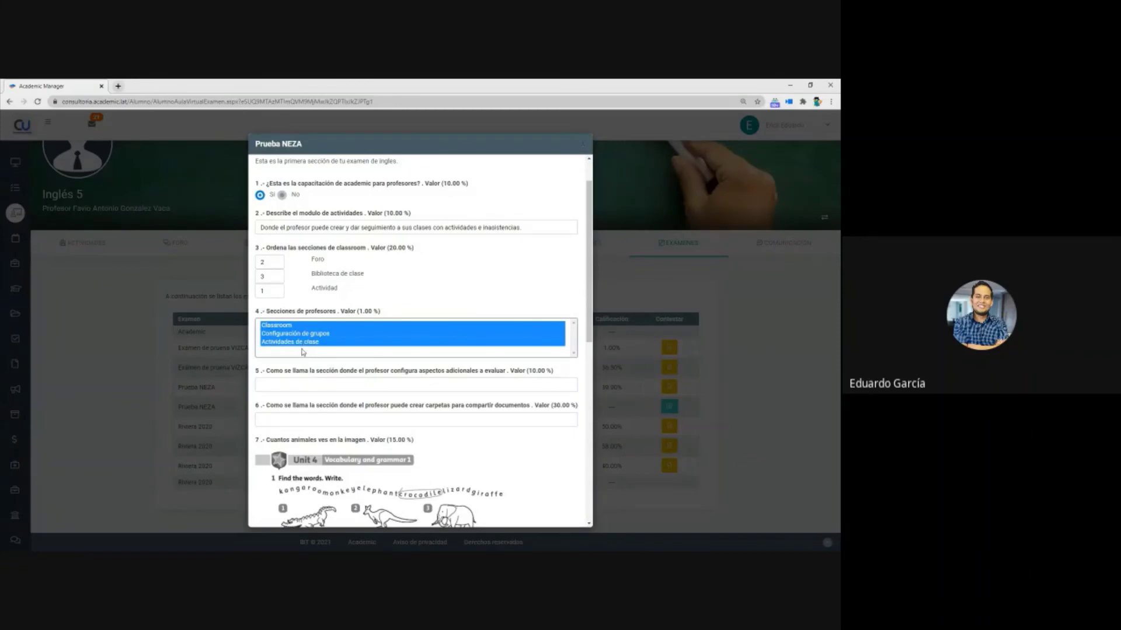
click(300, 343)
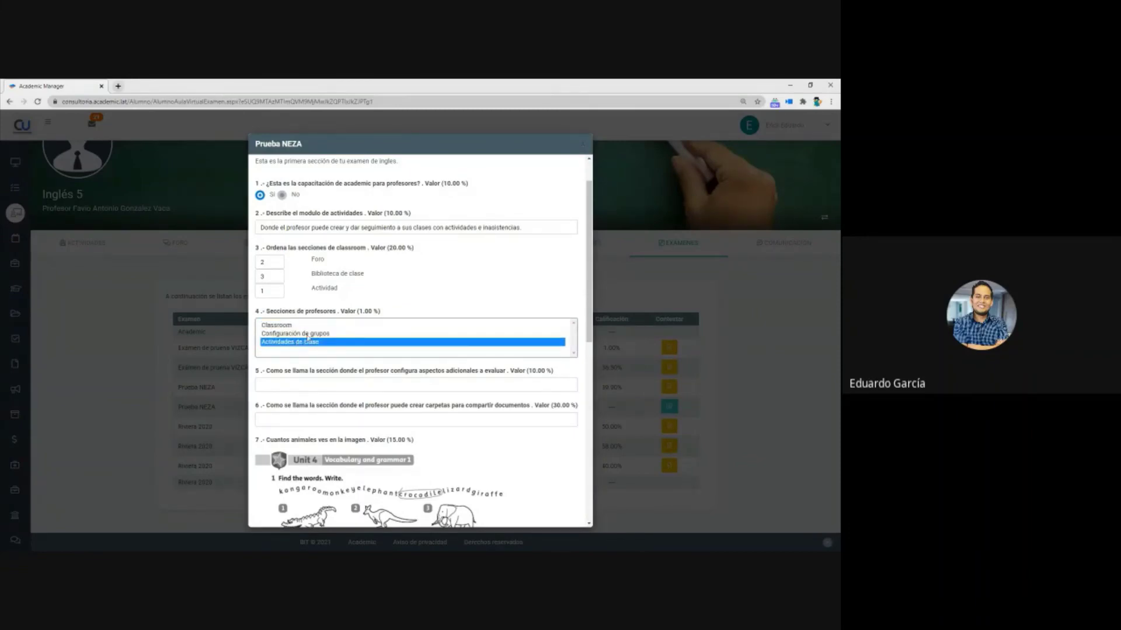
ctrl+click(292, 326)
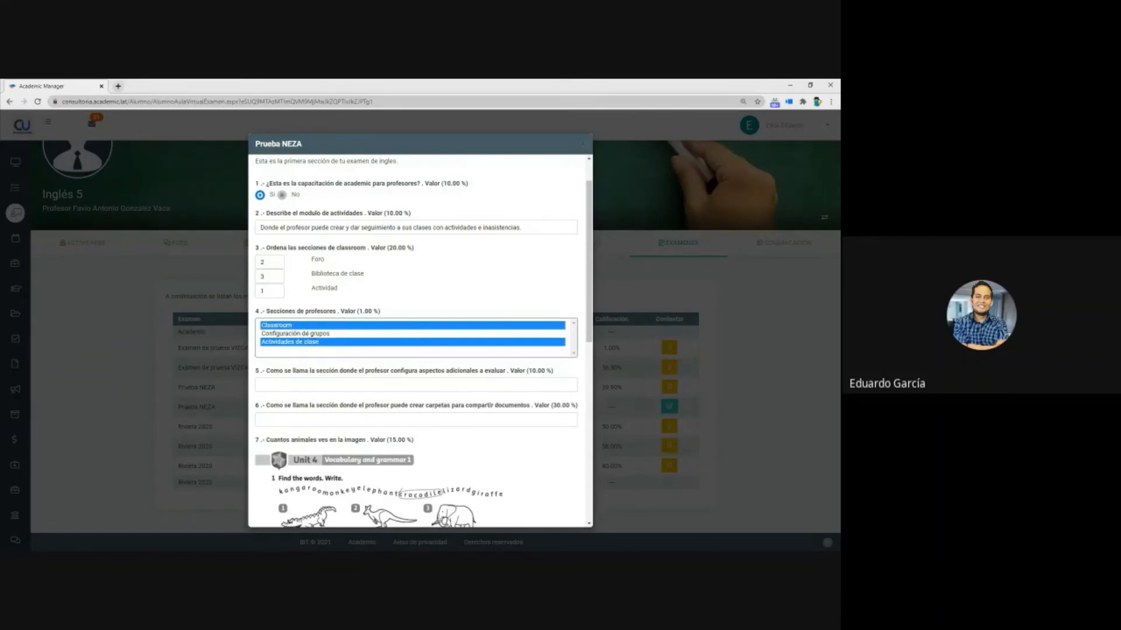
key(alt+Tab)
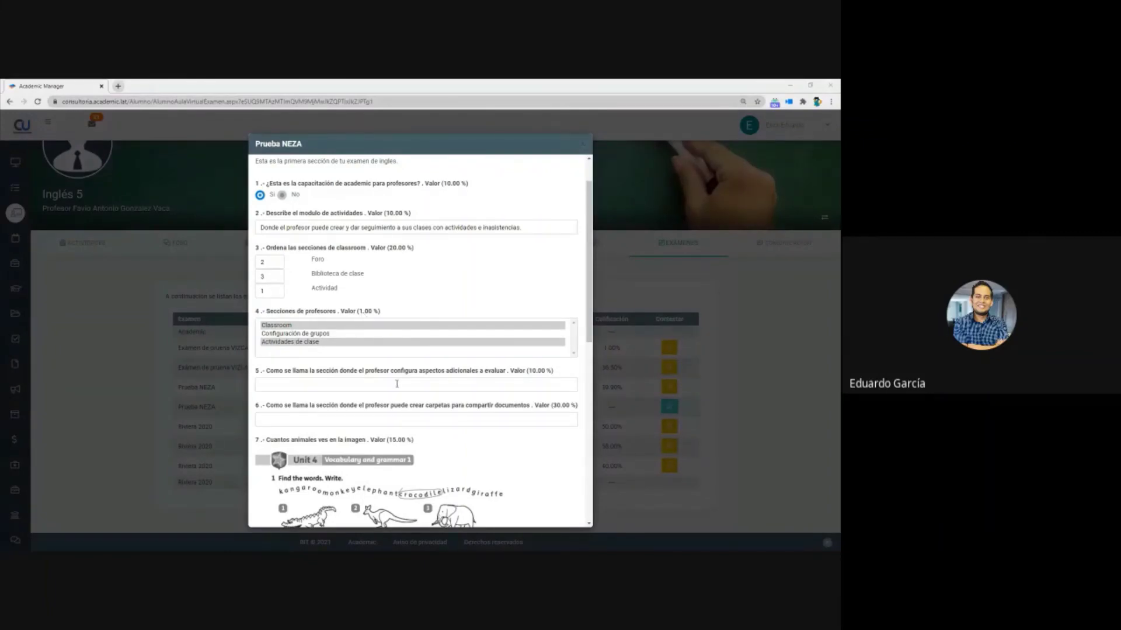
- Answer question 5 with 'rubrica' and question 6 with 'biblioteca de clase'
scroll(350, 383, down, 1)
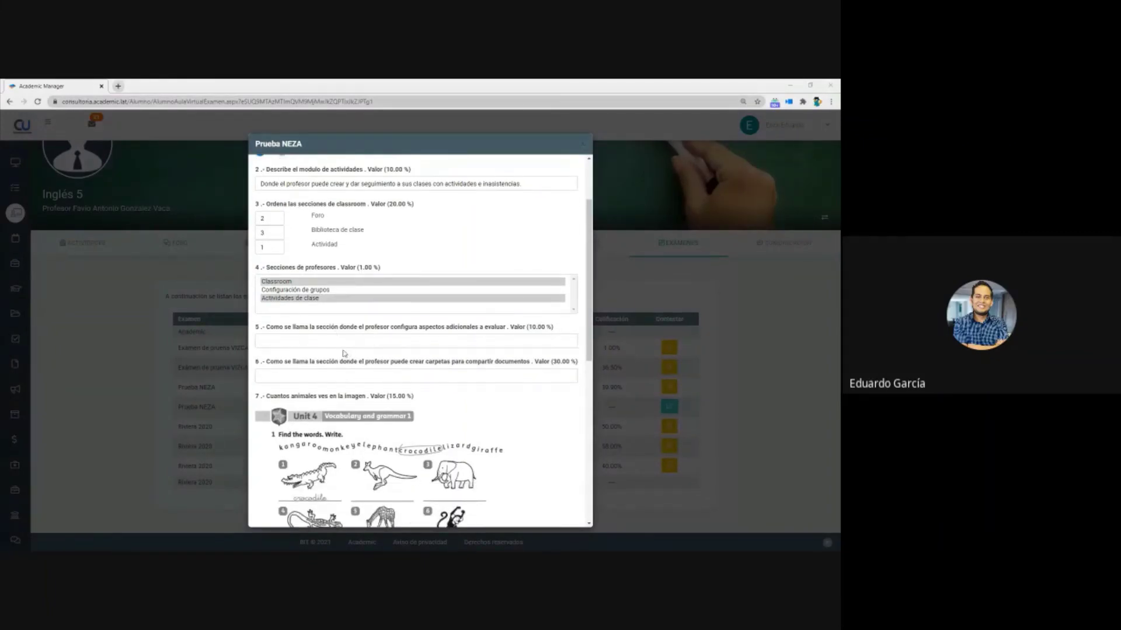
click(310, 341)
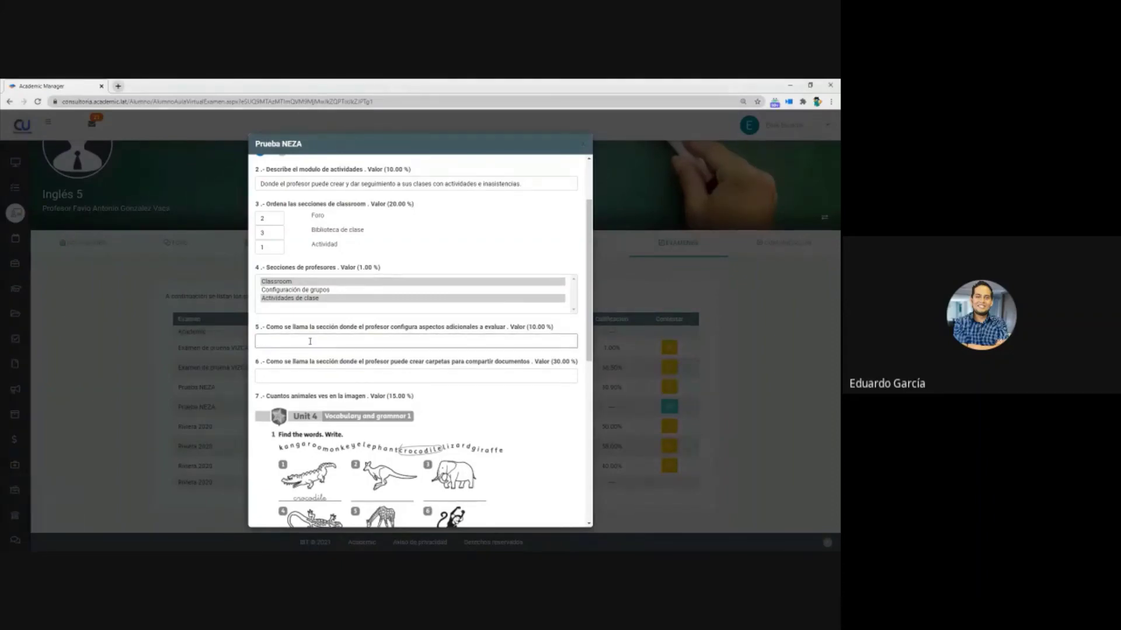
text(rubrica)
click(310, 377)
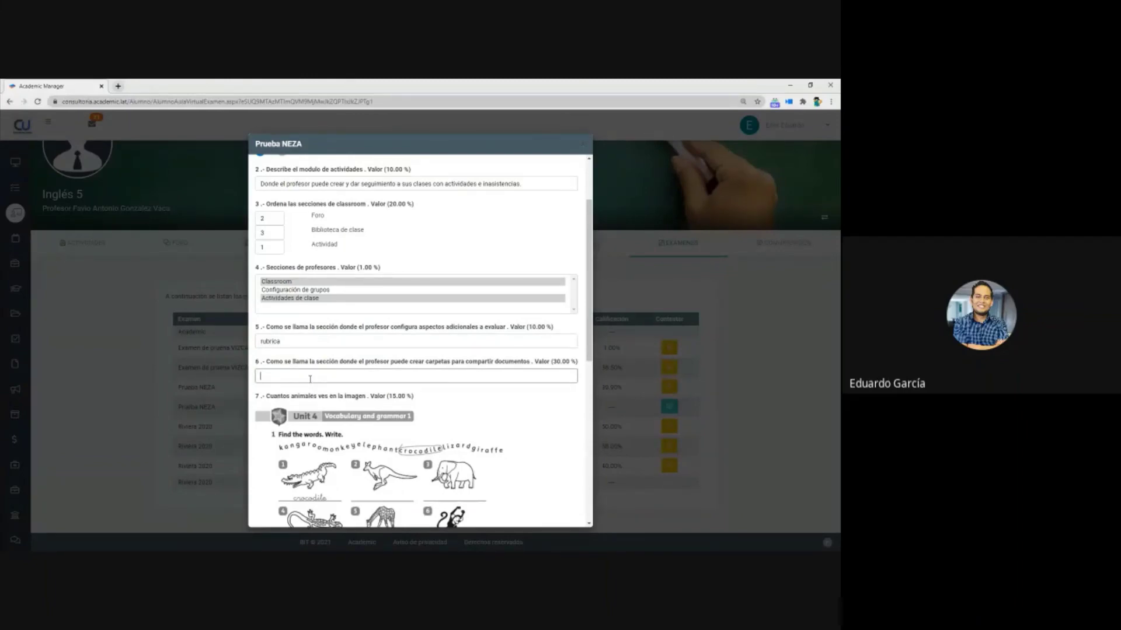
text(biblioteca de clase)
- Answer the animal-count question with 12, pick 6 for question 8, and save the exam
scroll(352, 348, down, 3)
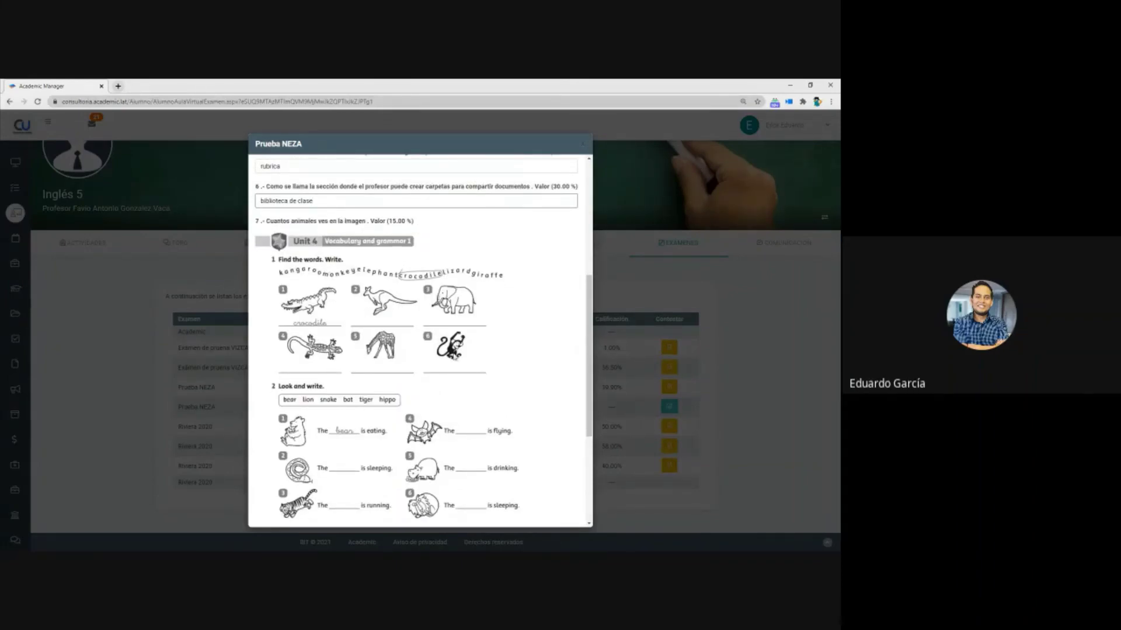
scroll(409, 350, down, 1)
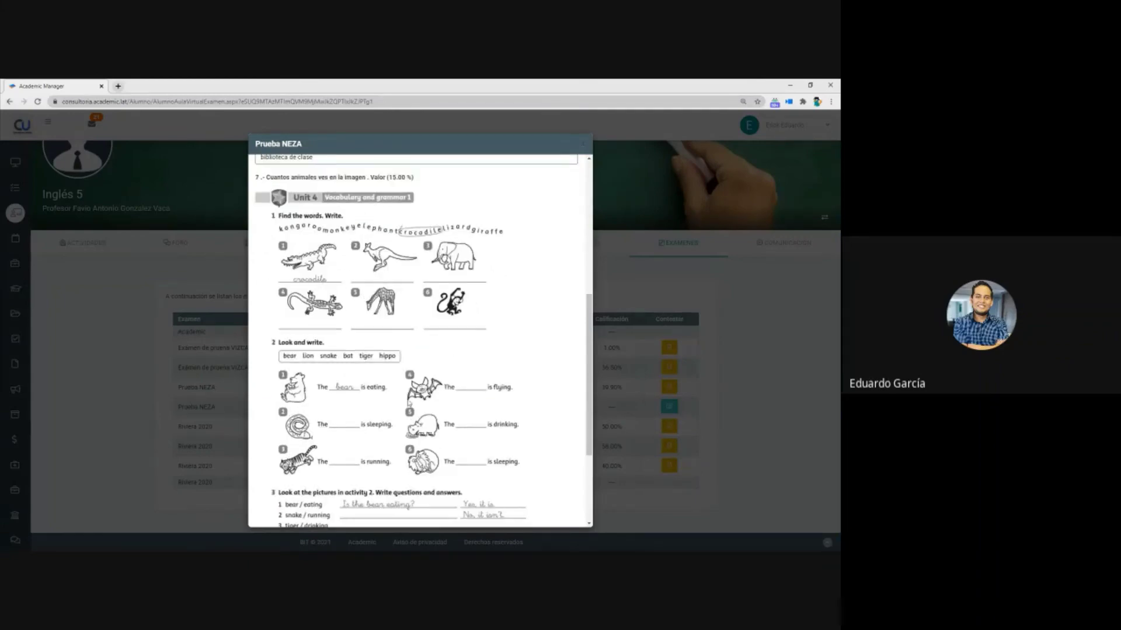
scroll(407, 452, down, 1)
scroll(407, 452, down, 3)
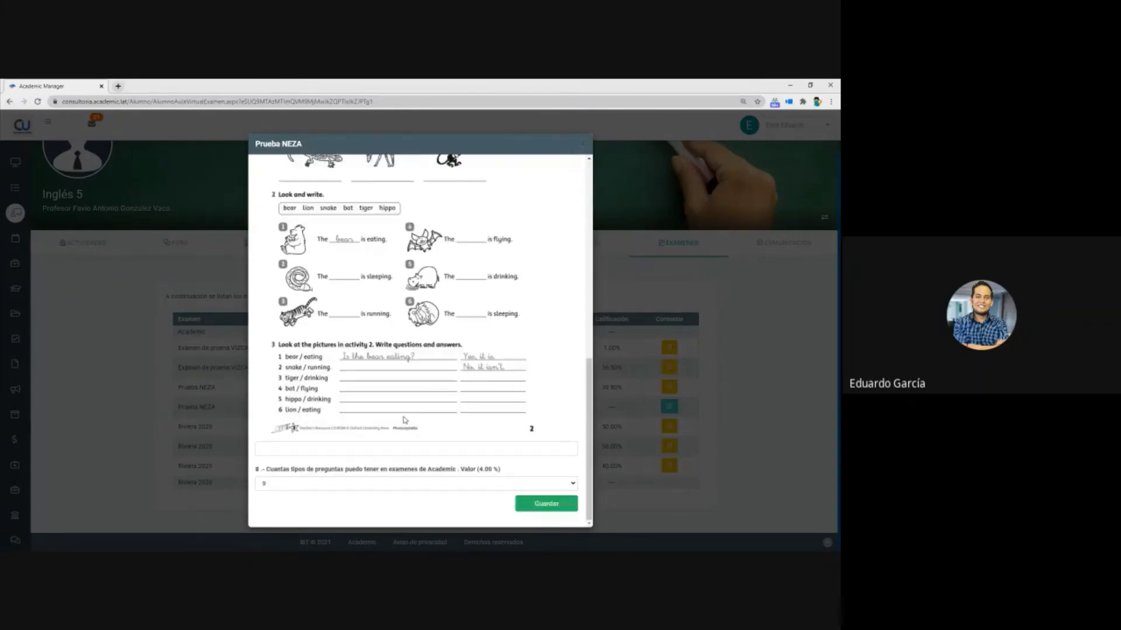
click(358, 449)
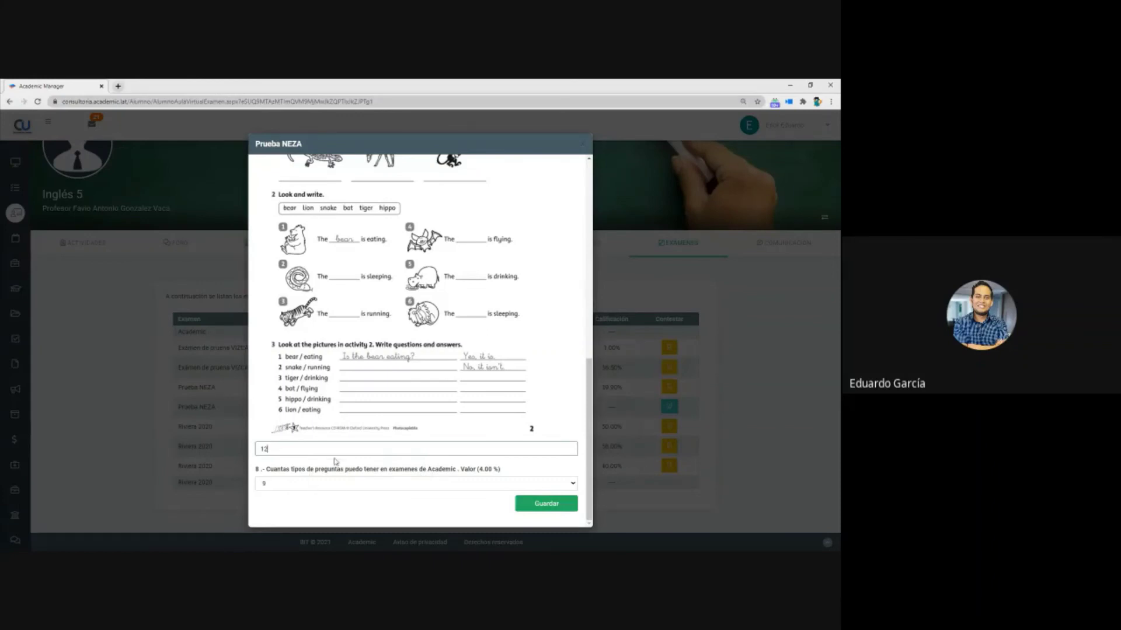
click(336, 488)
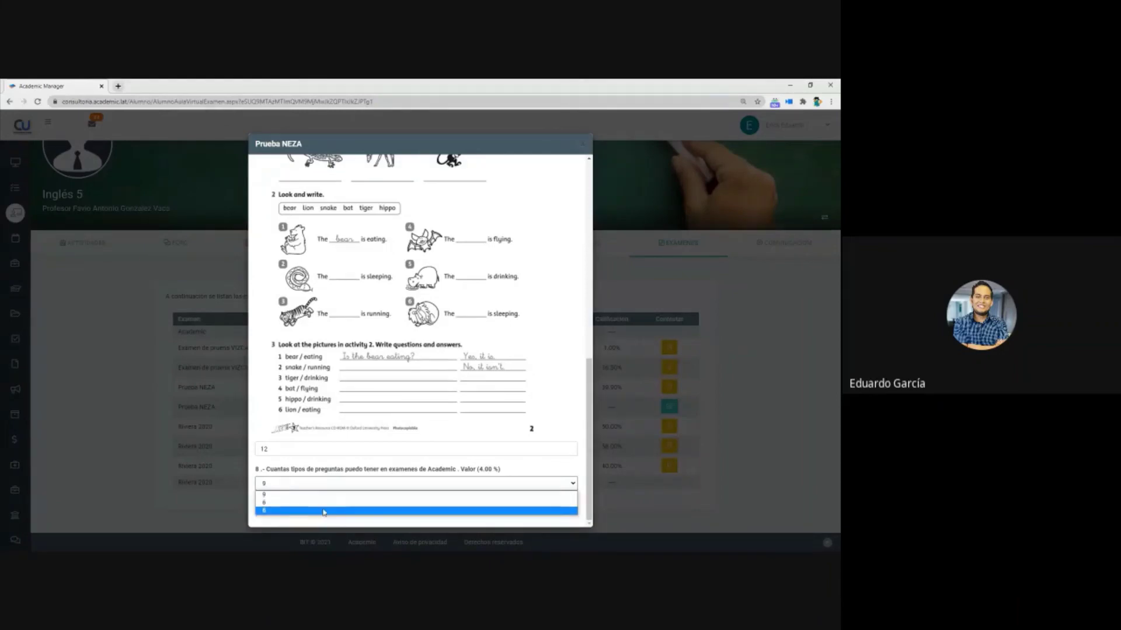
click(308, 503)
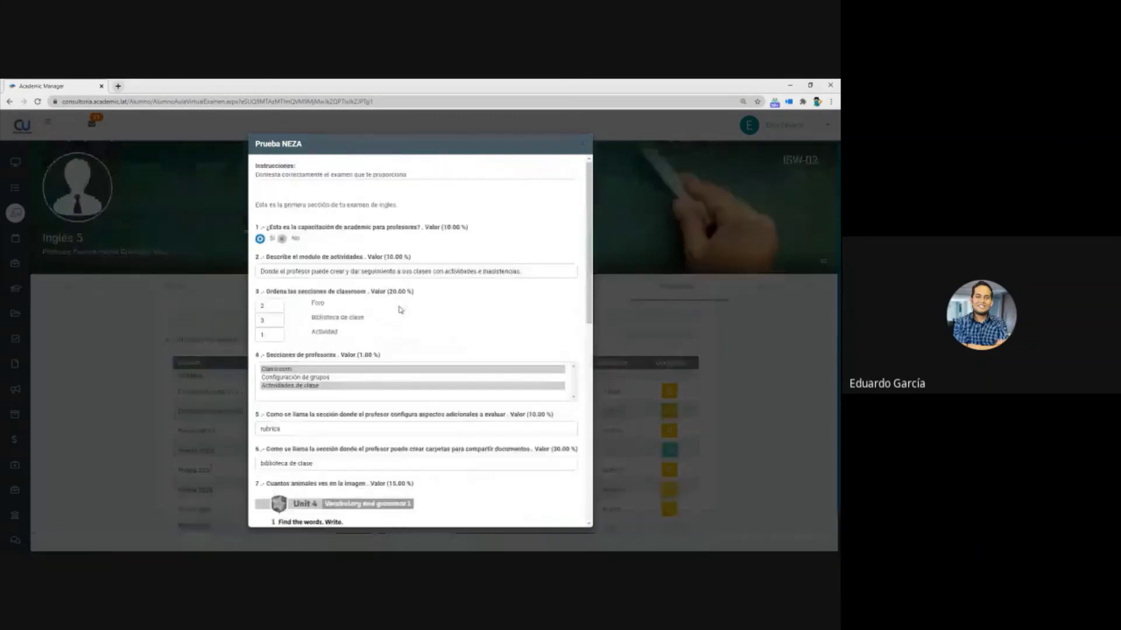
scroll(400, 311, down, 10)
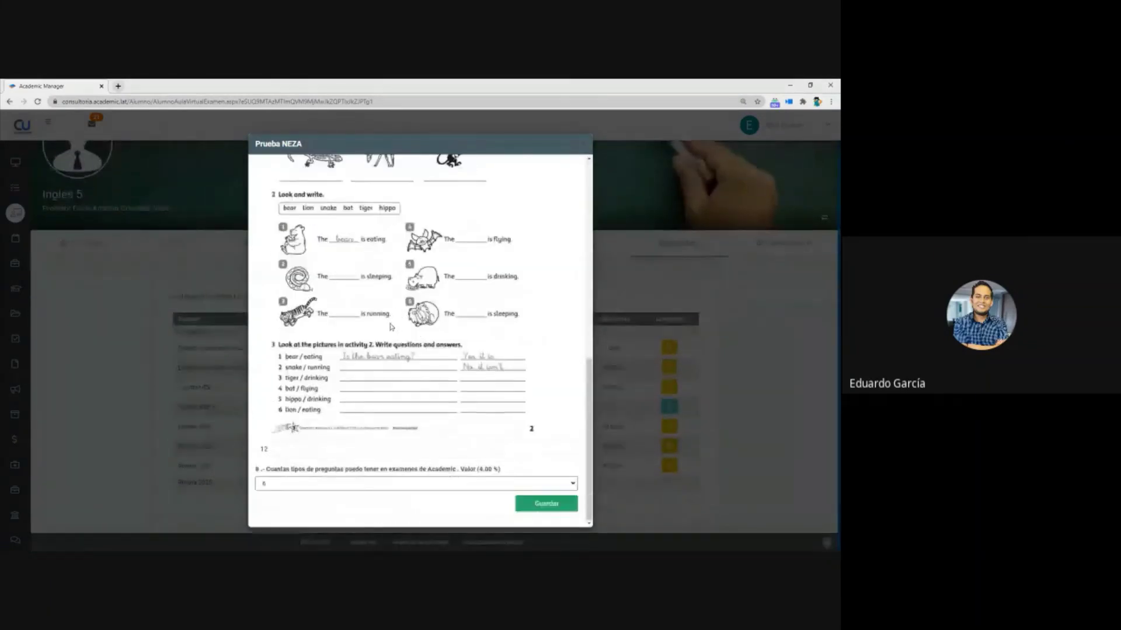
click(549, 508)
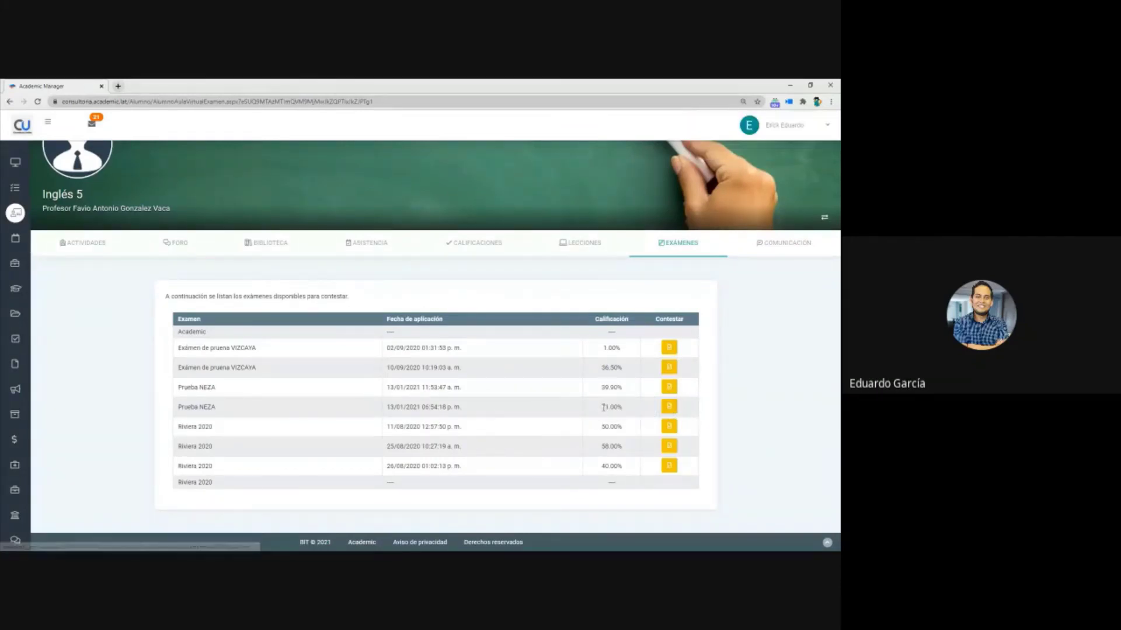
- Open the answer receipt for the Prueba NEZA attempt graded 71.00%
drag(601, 409, 623, 410)
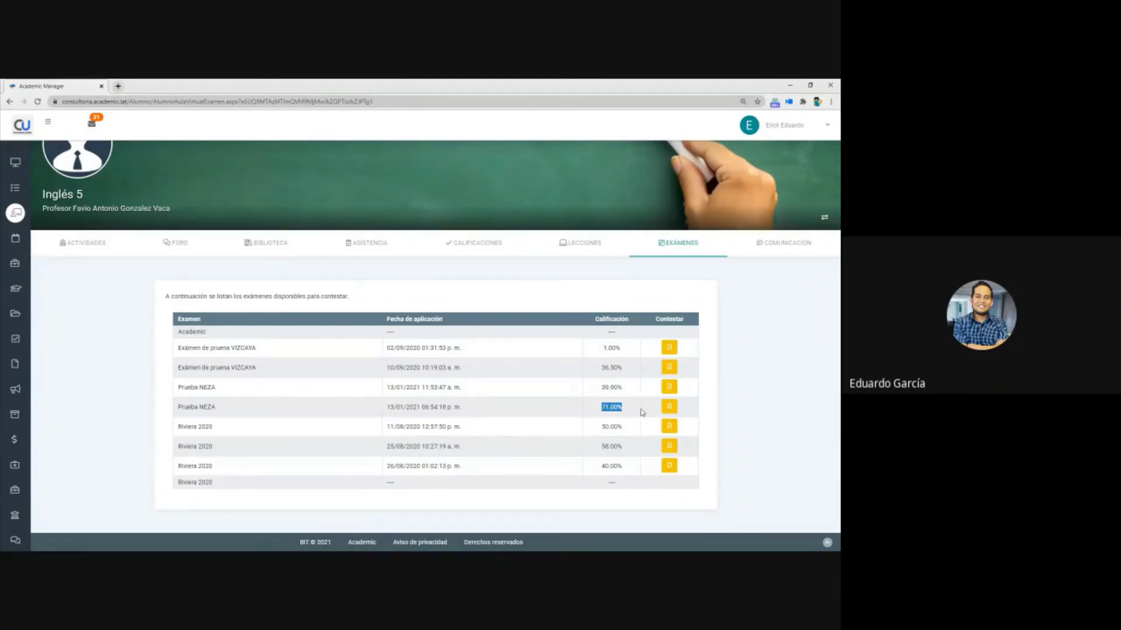
click(669, 407)
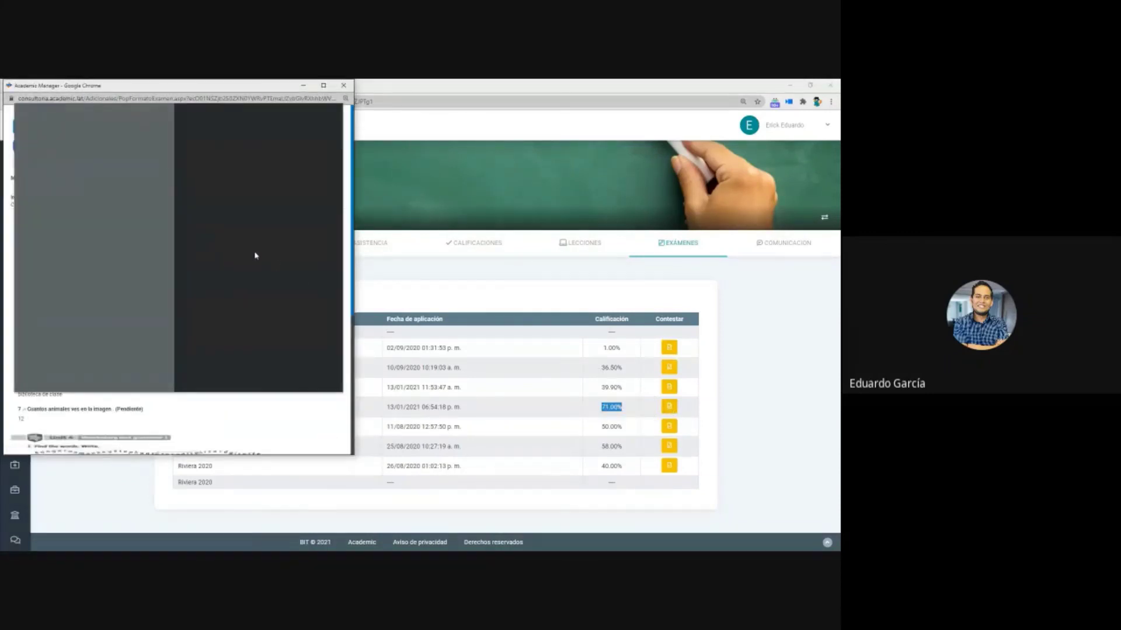
- Skip printing and check question 1's 10.00, question 2 Pendiente, and question 3's 20.00
click(320, 383)
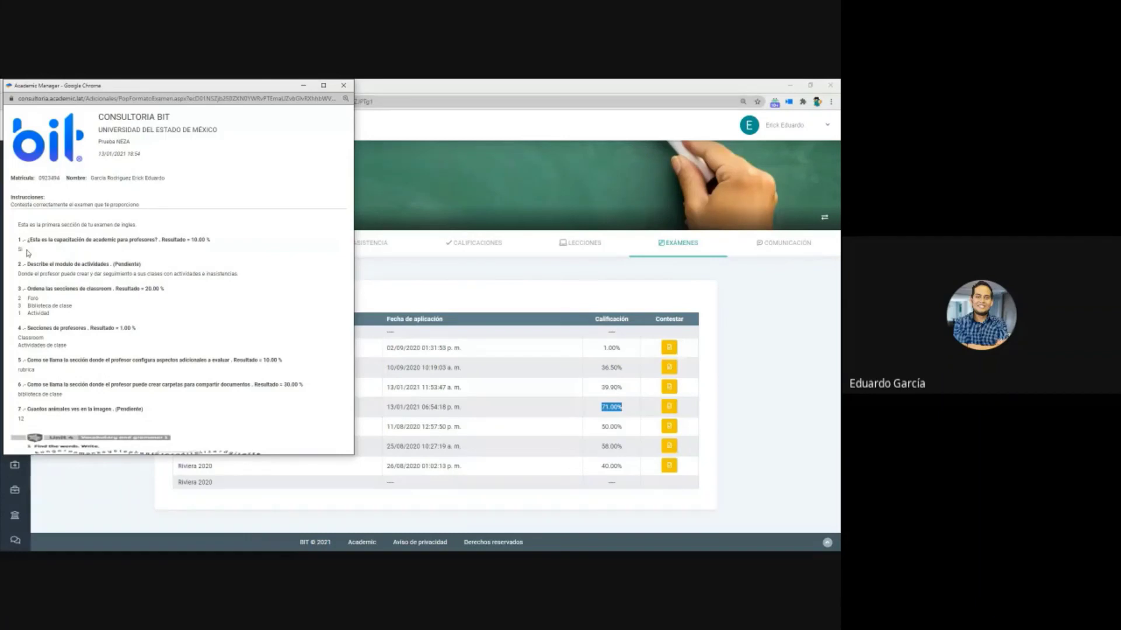
double_click(201, 240)
drag(30, 264, 115, 270)
double_click(127, 264)
drag(36, 293, 151, 293)
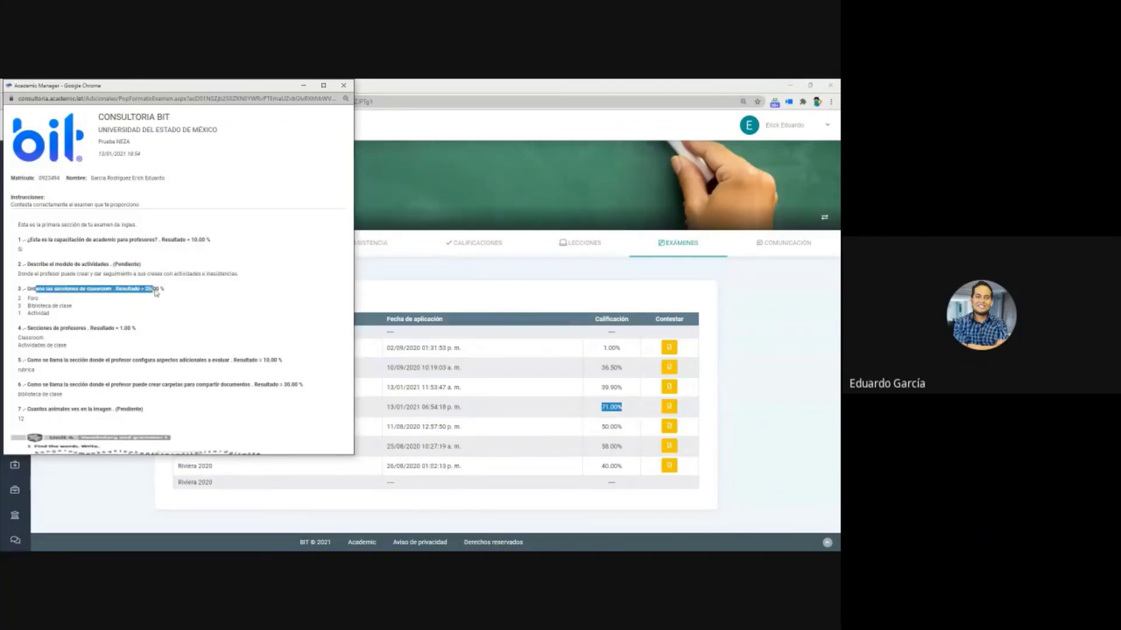
click(155, 293)
double_click(154, 289)
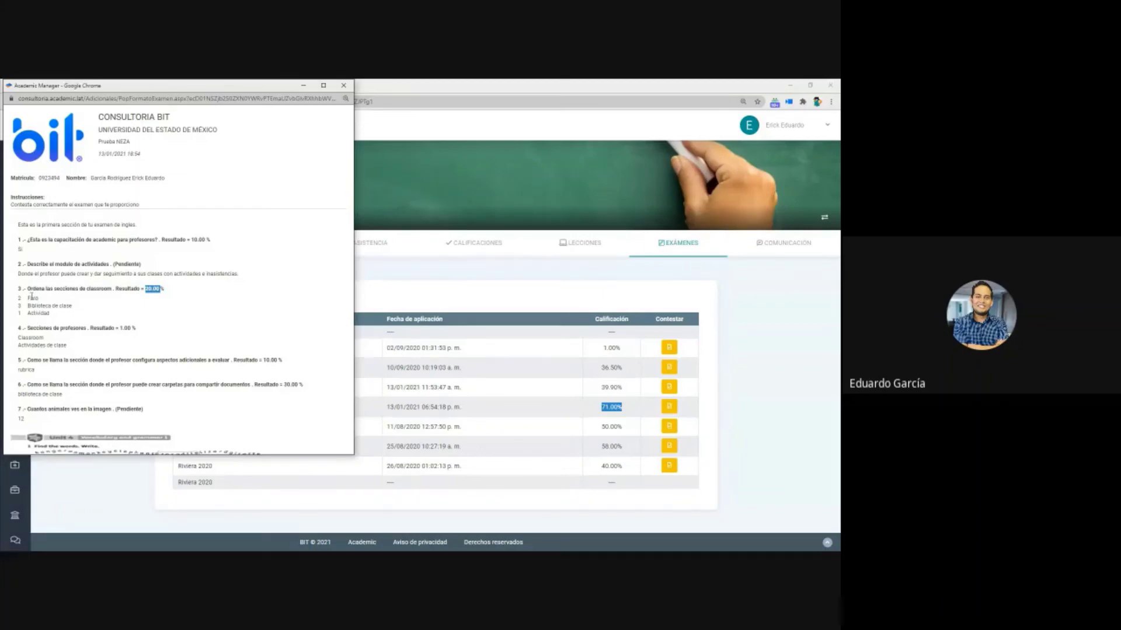
- Check question 4's 1.00 result and question 6's 30.00 for the answer 'biblioteca'
scroll(42, 302, down, 1)
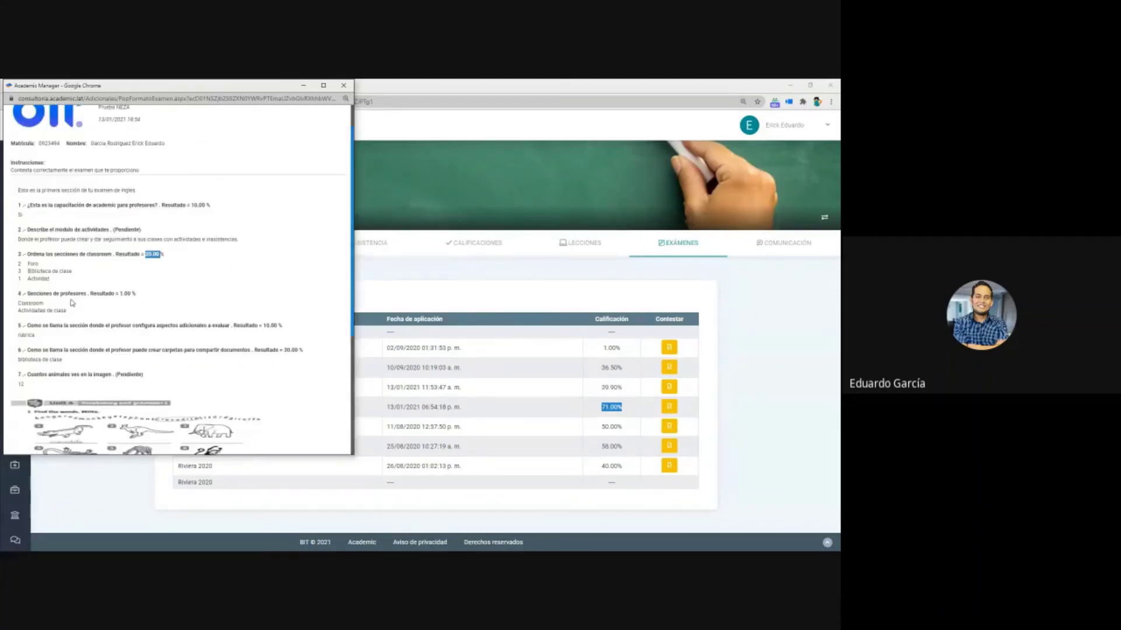
double_click(127, 294)
click(126, 302)
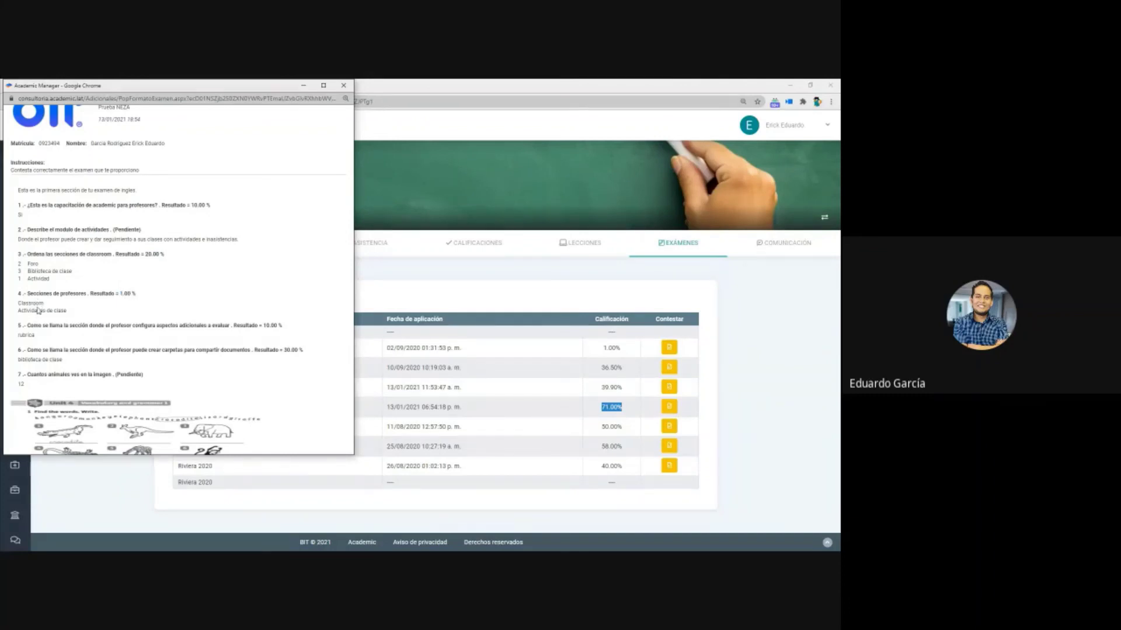
scroll(38, 311, down, 1)
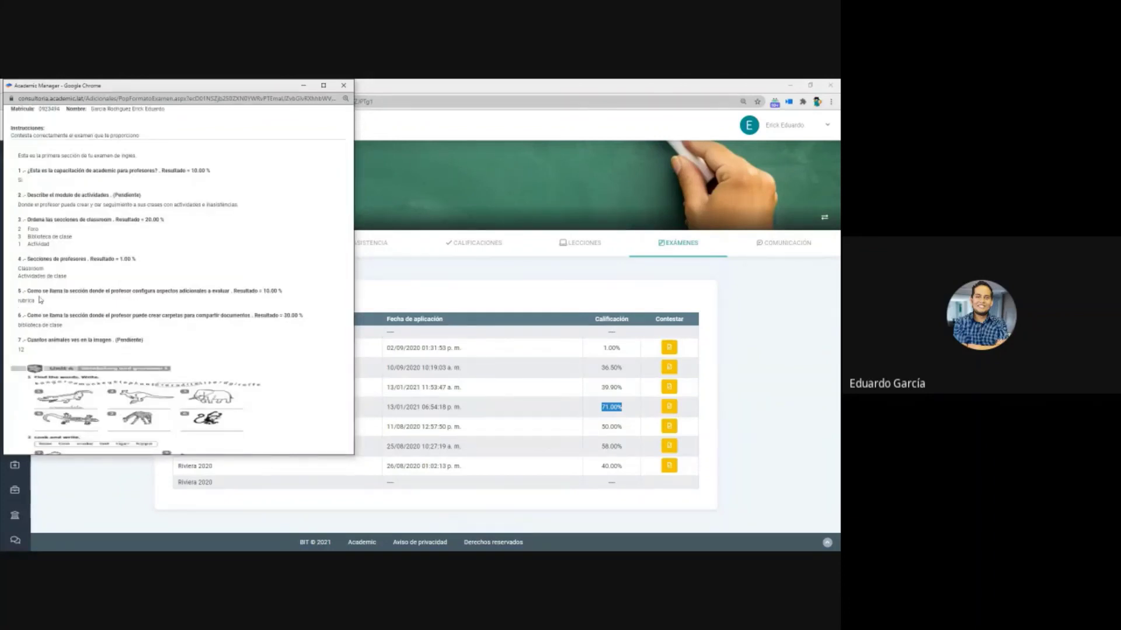
triple_click(297, 317)
double_click(290, 315)
double_click(30, 325)
click(44, 326)
- Check question 8's 0.00 result, then close the results sheet window
scroll(203, 341, down, 3)
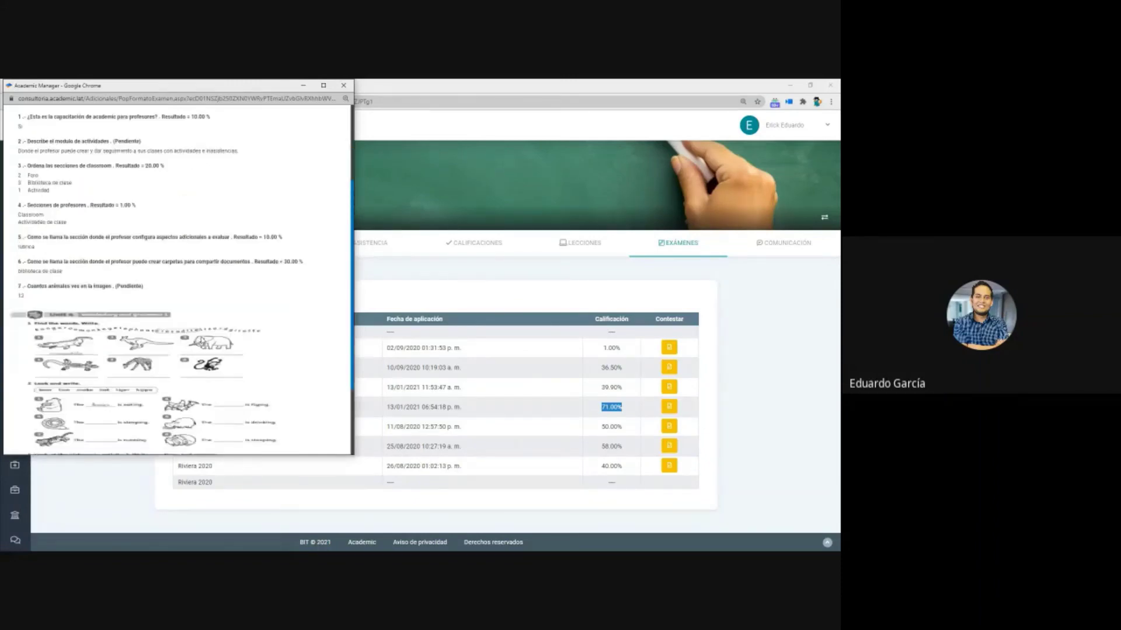
scroll(203, 341, down, 2)
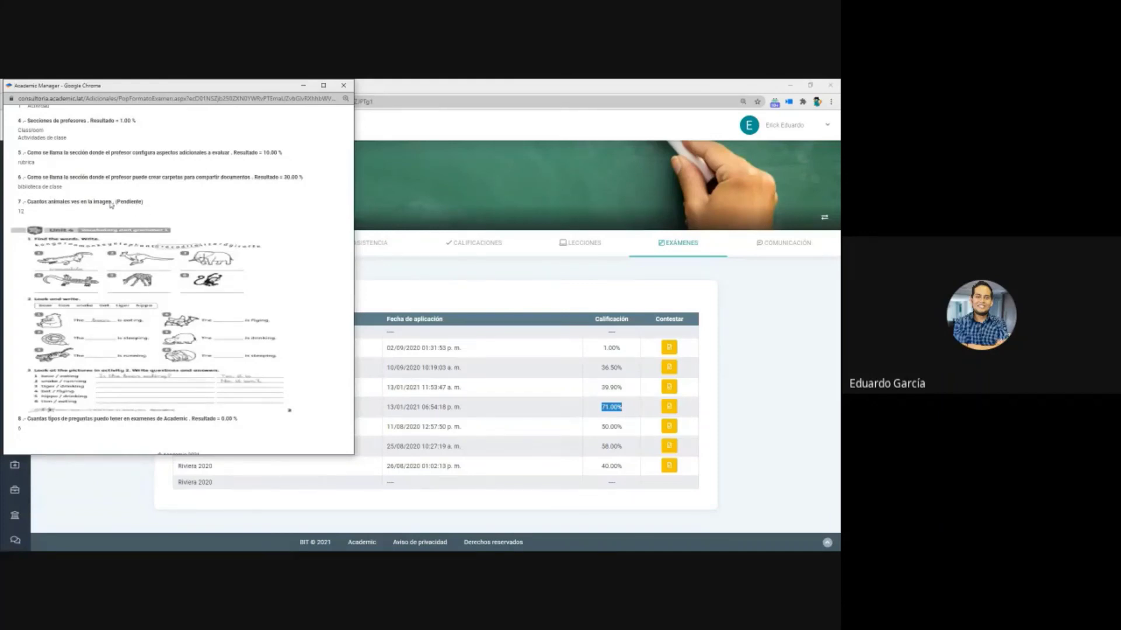
scroll(135, 233, down, 1)
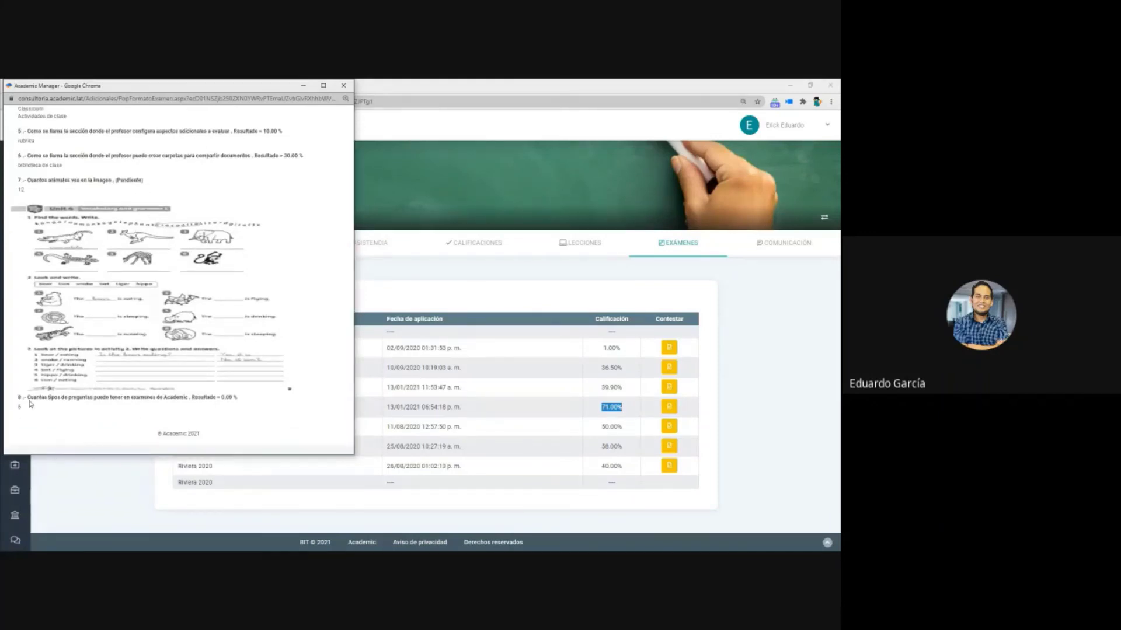
drag(27, 403, 257, 402)
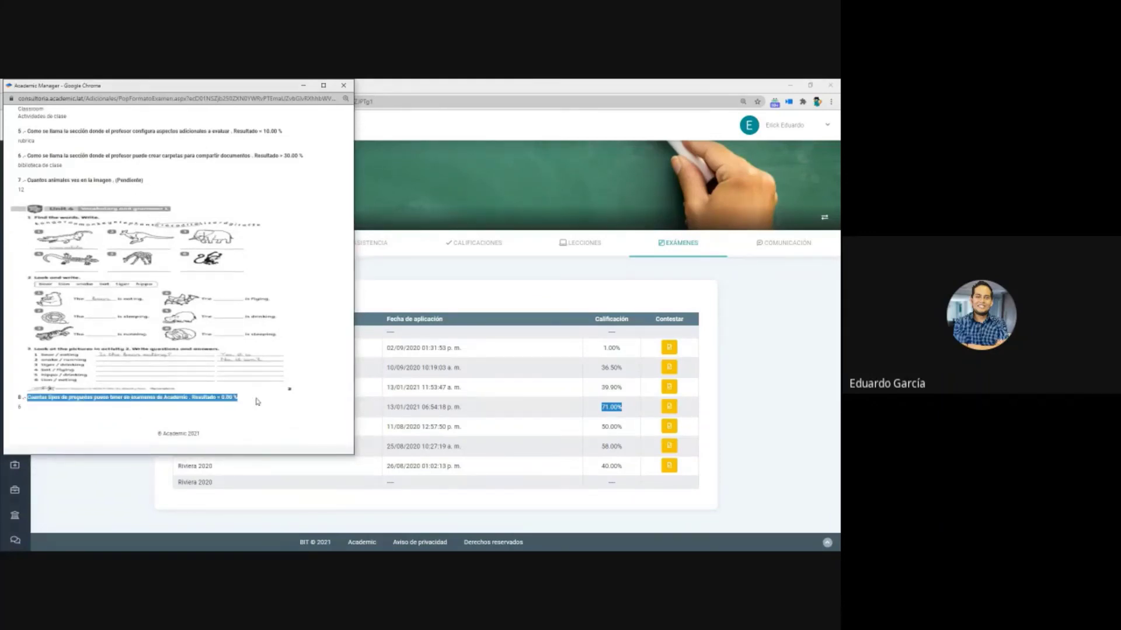
double_click(226, 397)
click(27, 411)
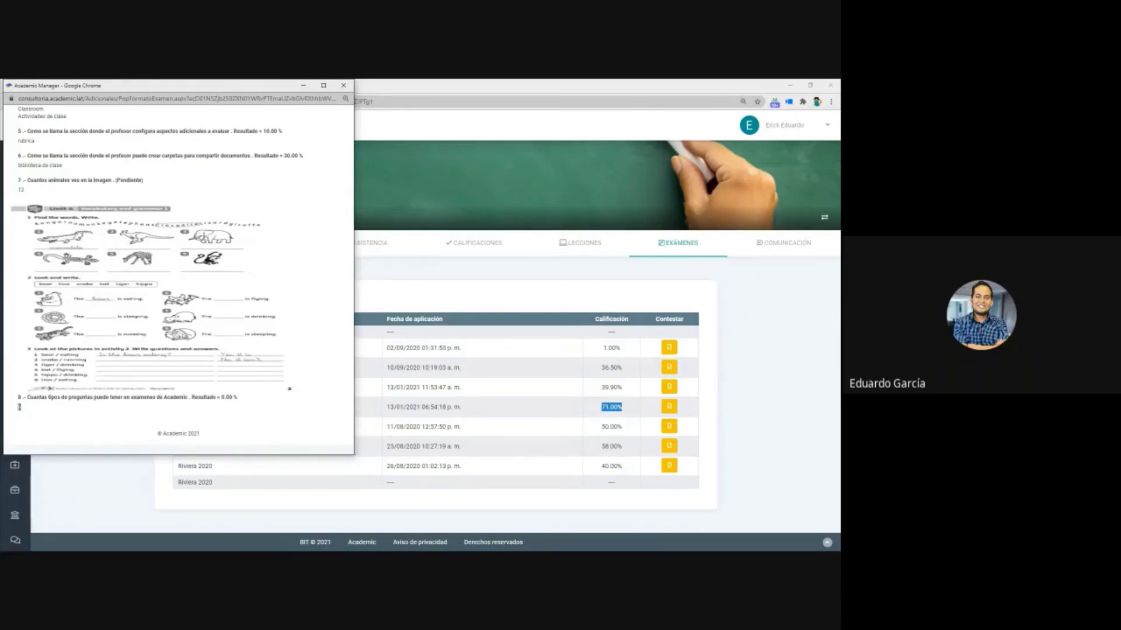
click(343, 85)
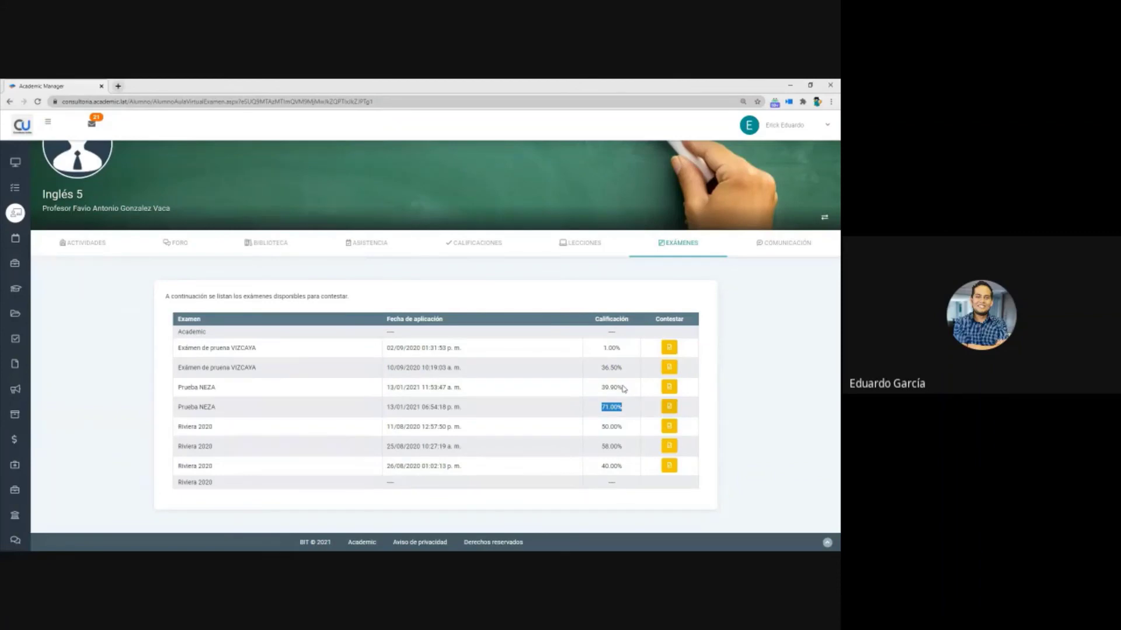
- Minimize the student window and scroll the teacher's Inglés 5 activity list to Examen 2
click(790, 85)
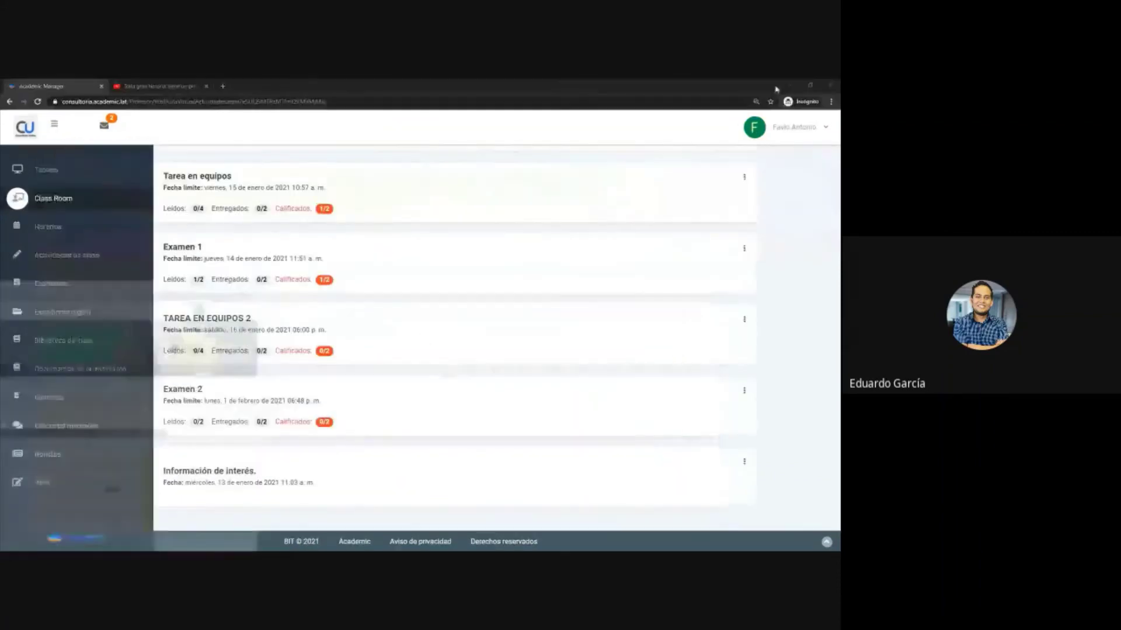
scroll(425, 342, up, 5)
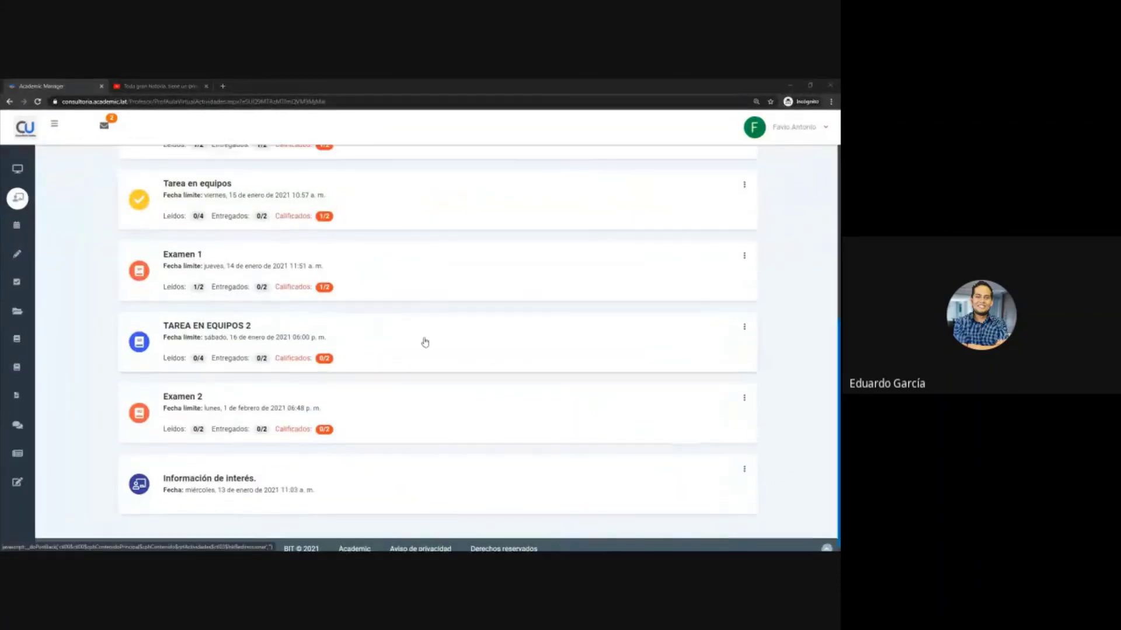
scroll(419, 345, down, 3)
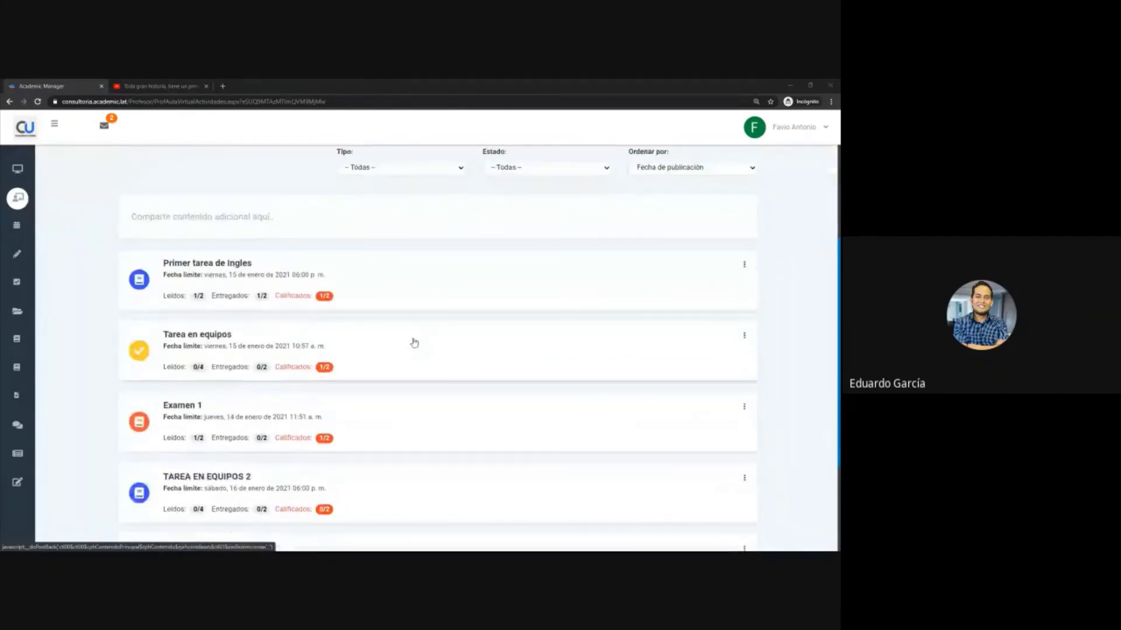
scroll(413, 343, up, 4)
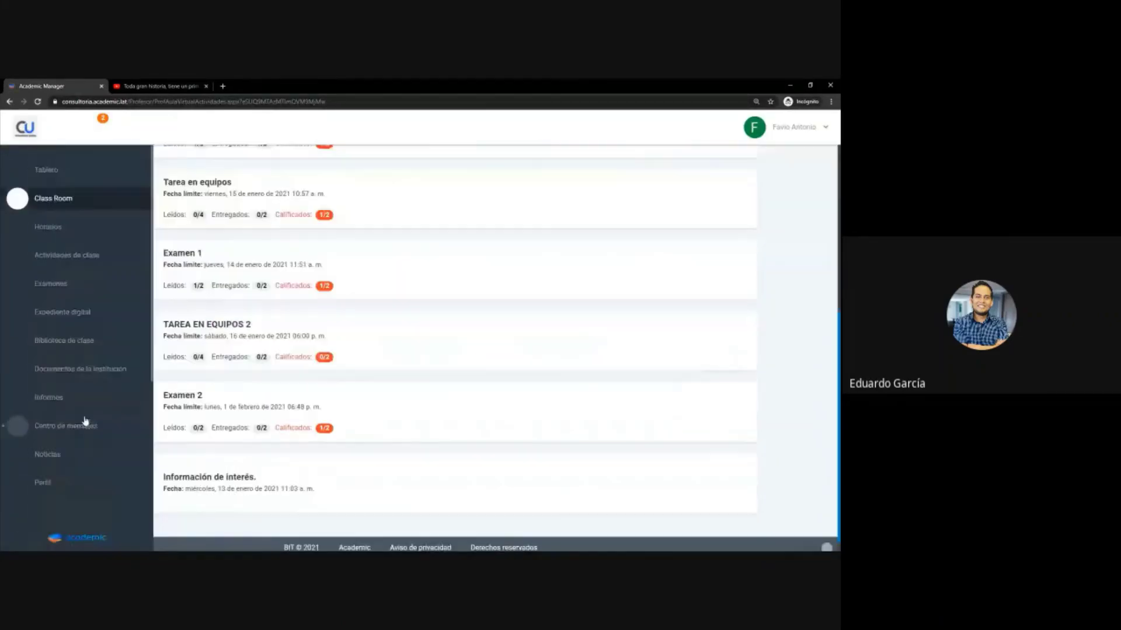
scroll(245, 420, up, 2)
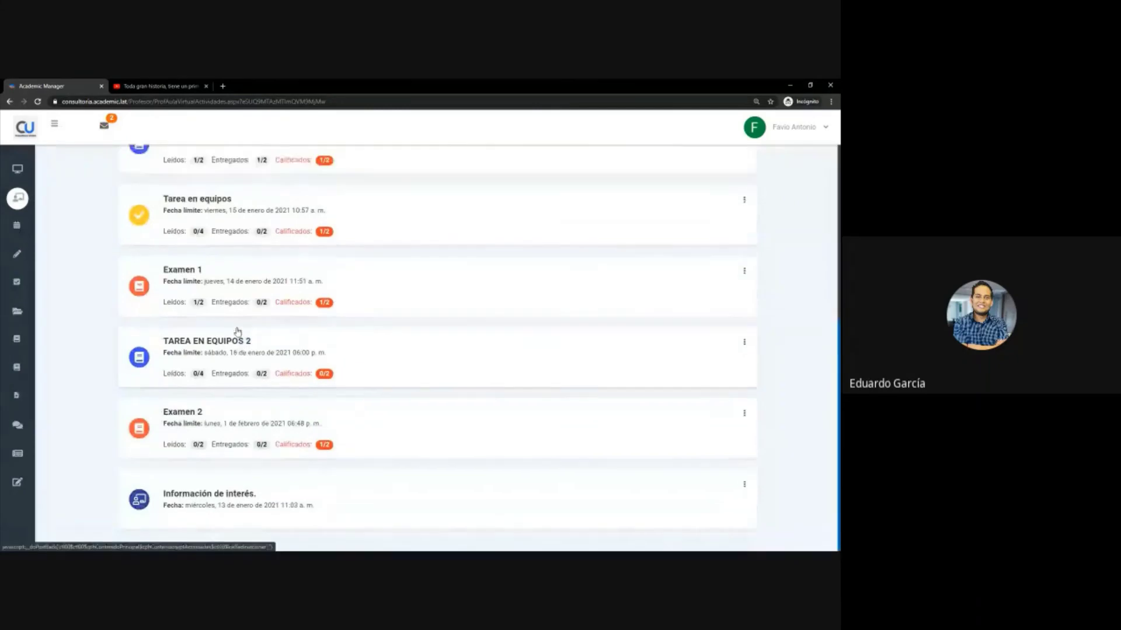
scroll(221, 412, down, 1)
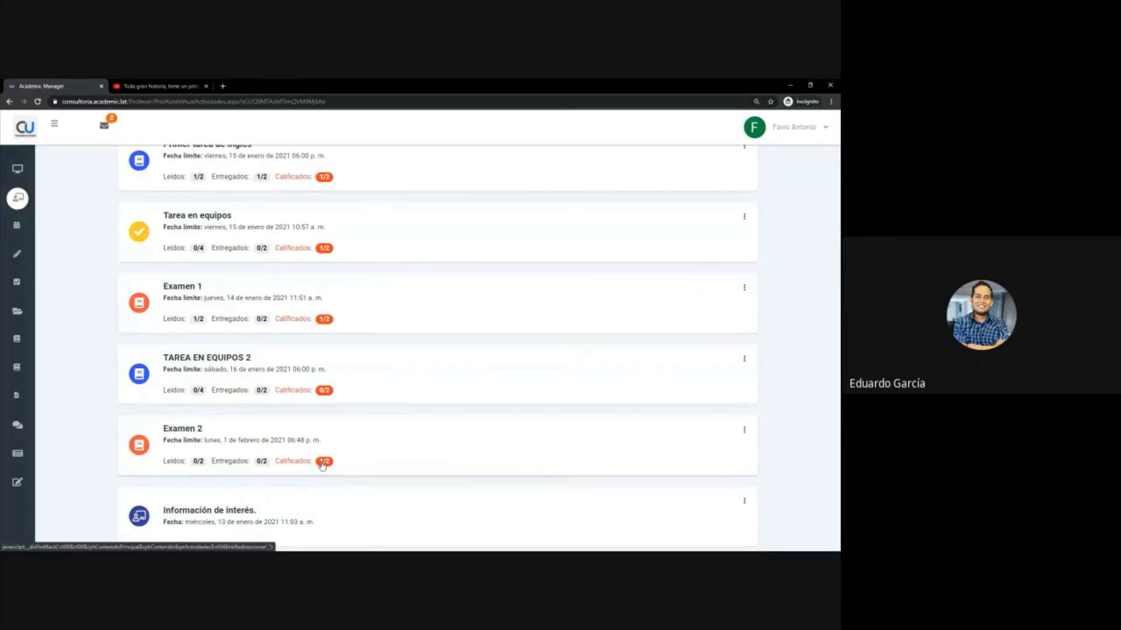
mouse_move(3, 426)
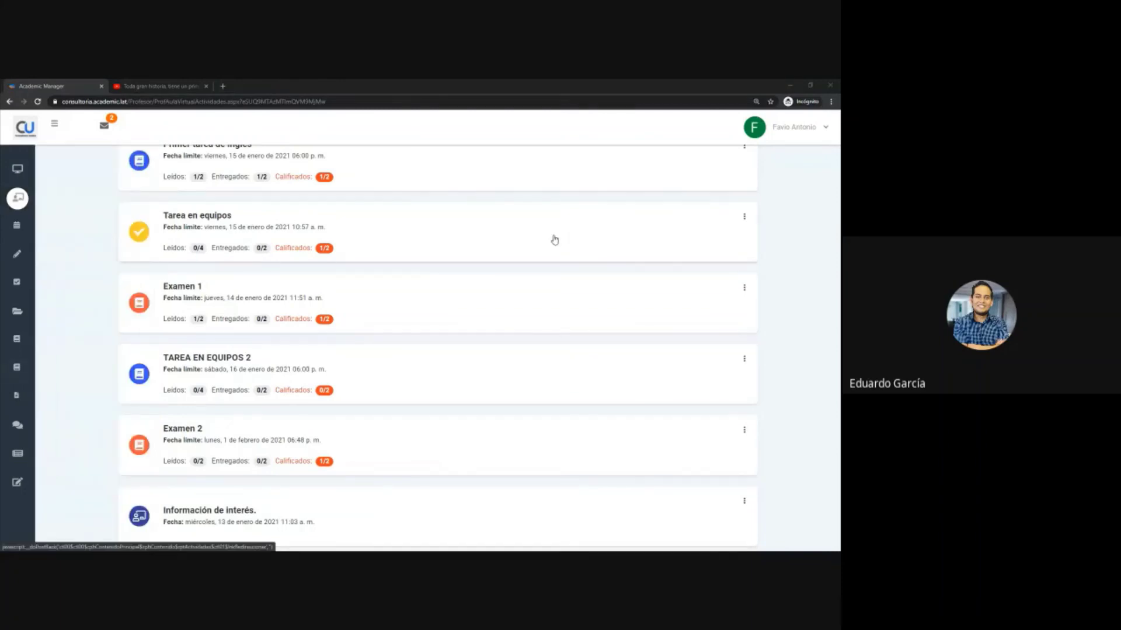
- Open Chrome's developer tools and preview the course page in portrait orientation
click(831, 102)
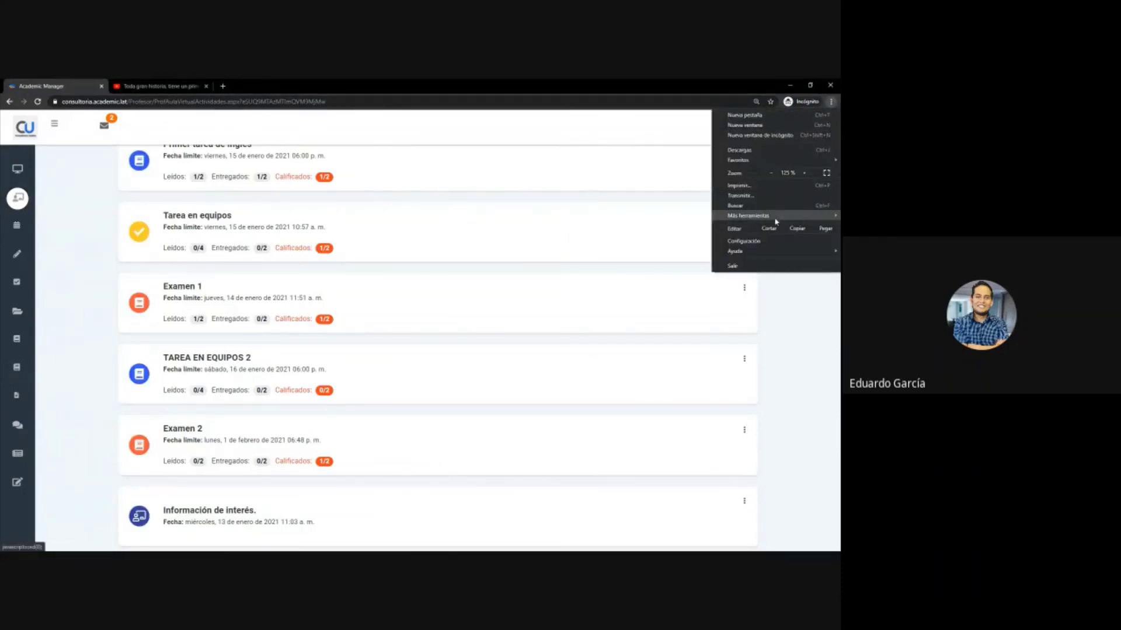
mouse_move(767, 216)
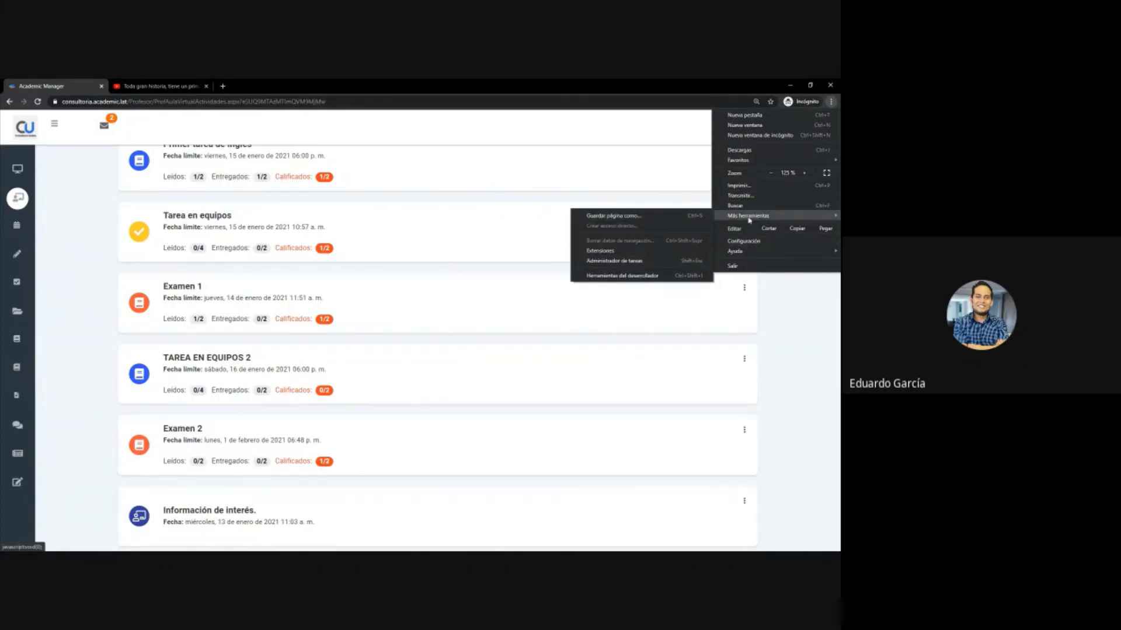
click(662, 275)
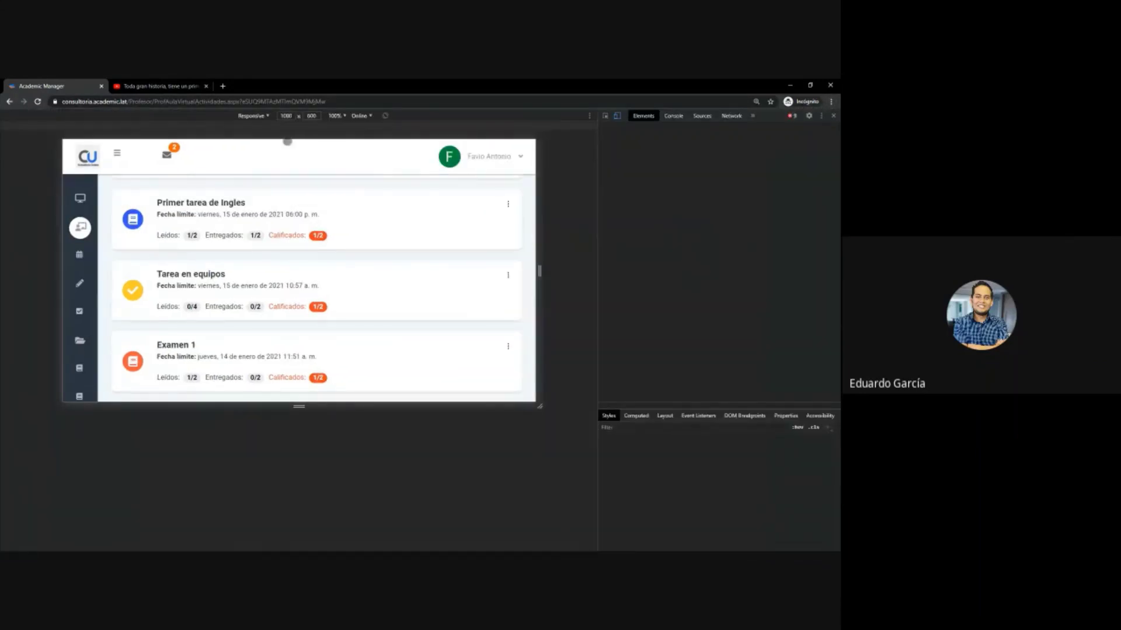
click(384, 115)
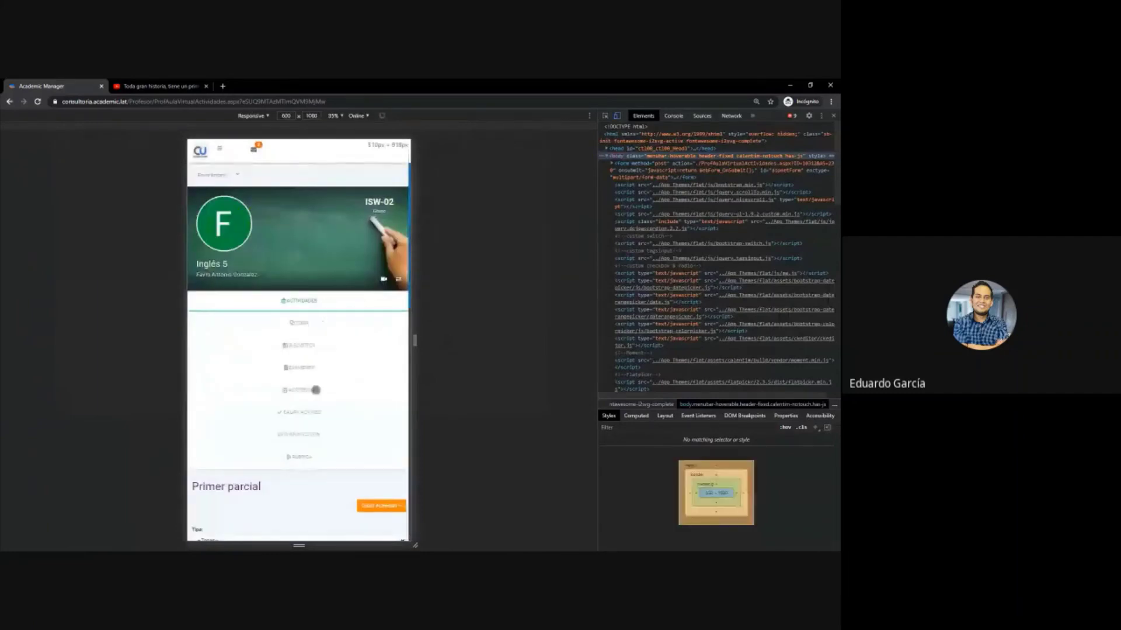
scroll(316, 390, down, 5)
scroll(316, 393, down, 10)
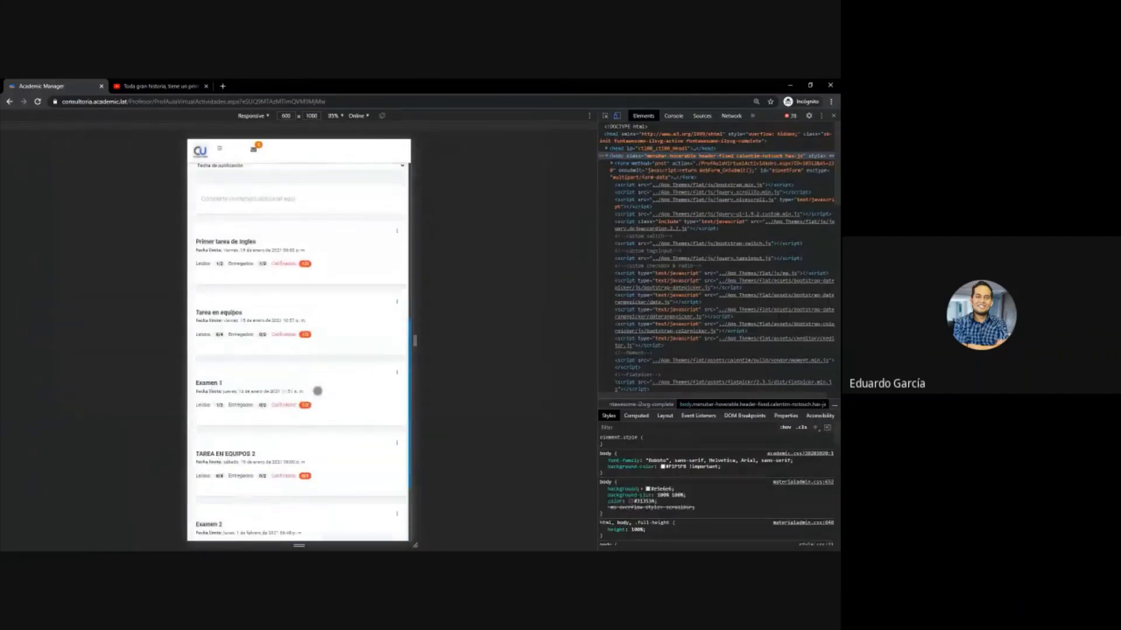
scroll(317, 390, down, 2)
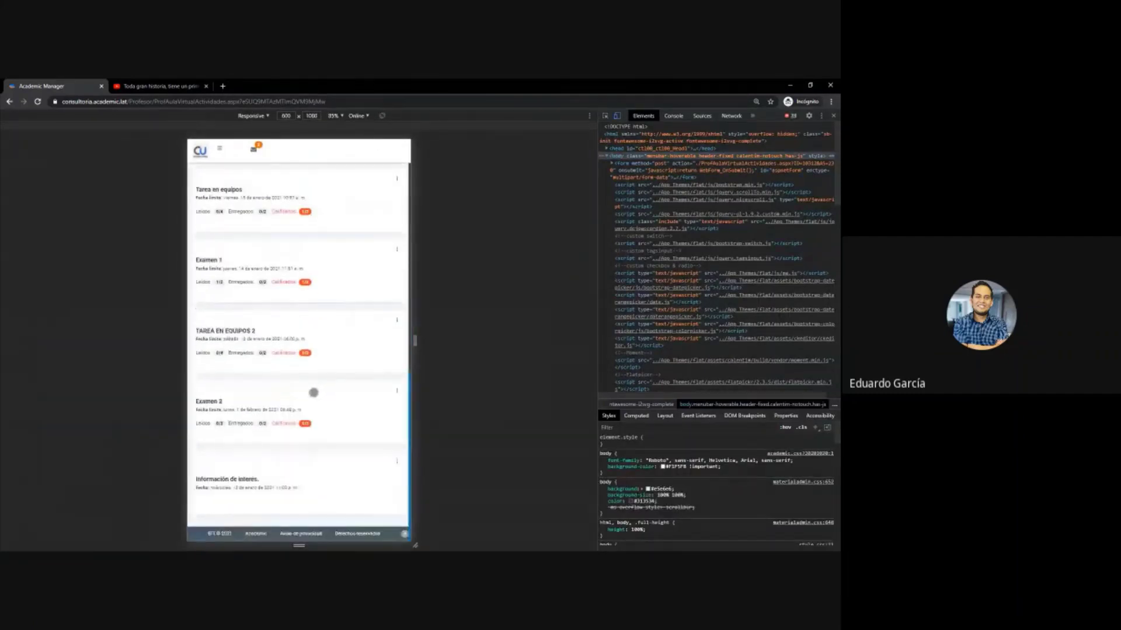
scroll(313, 393, up, 12)
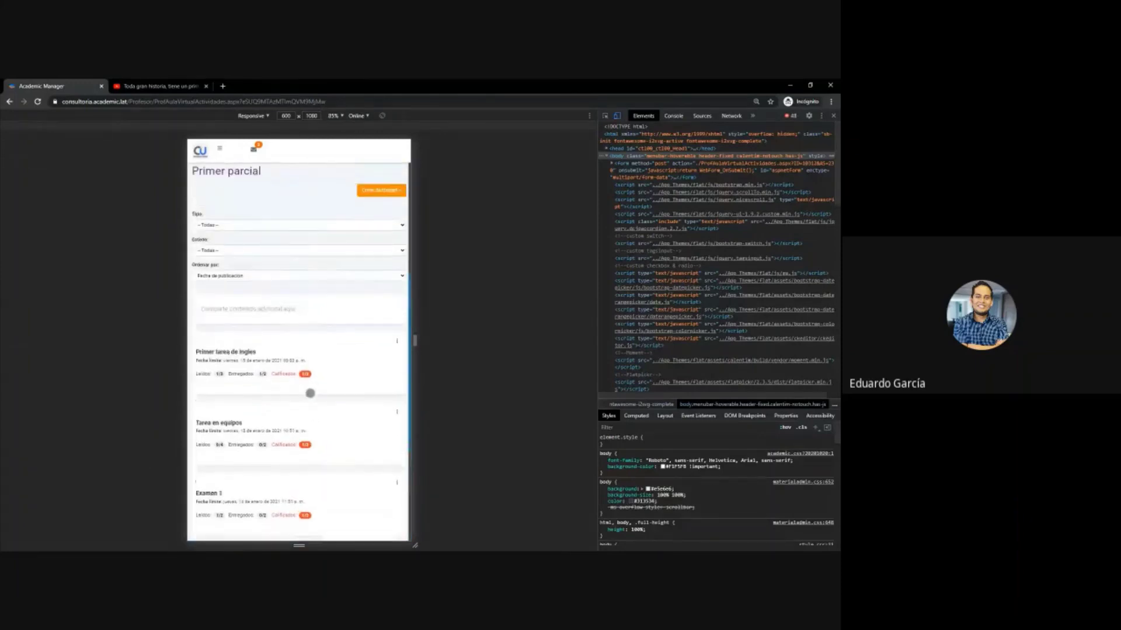
scroll(310, 394, up, 3)
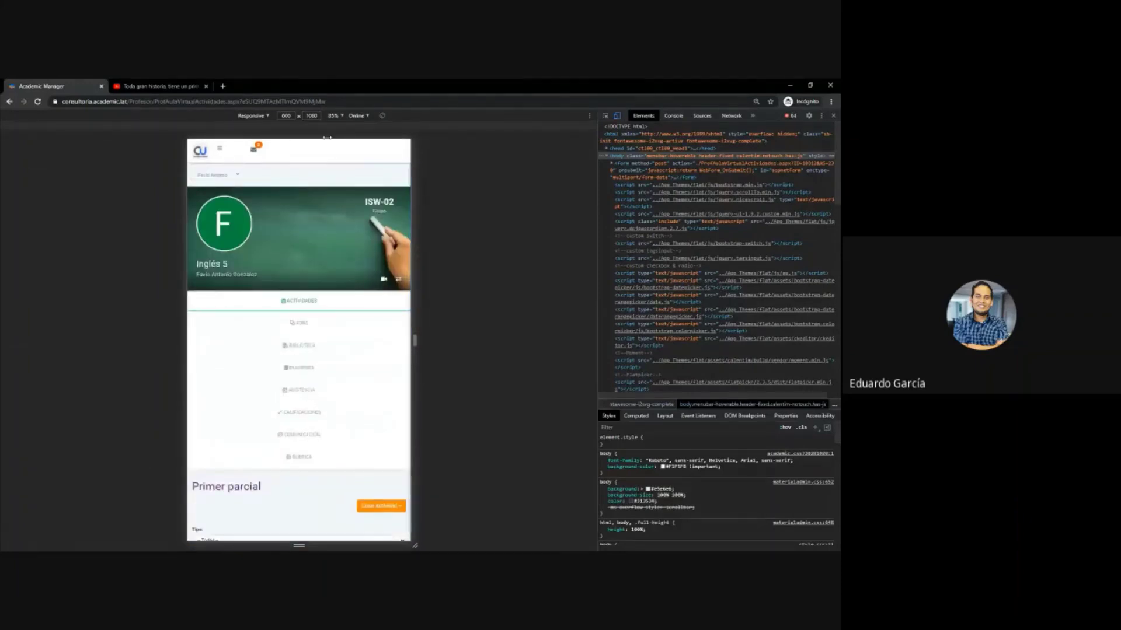
- Rotate the emulated page back to the 1080×600 landscape layout and scroll through it
click(382, 116)
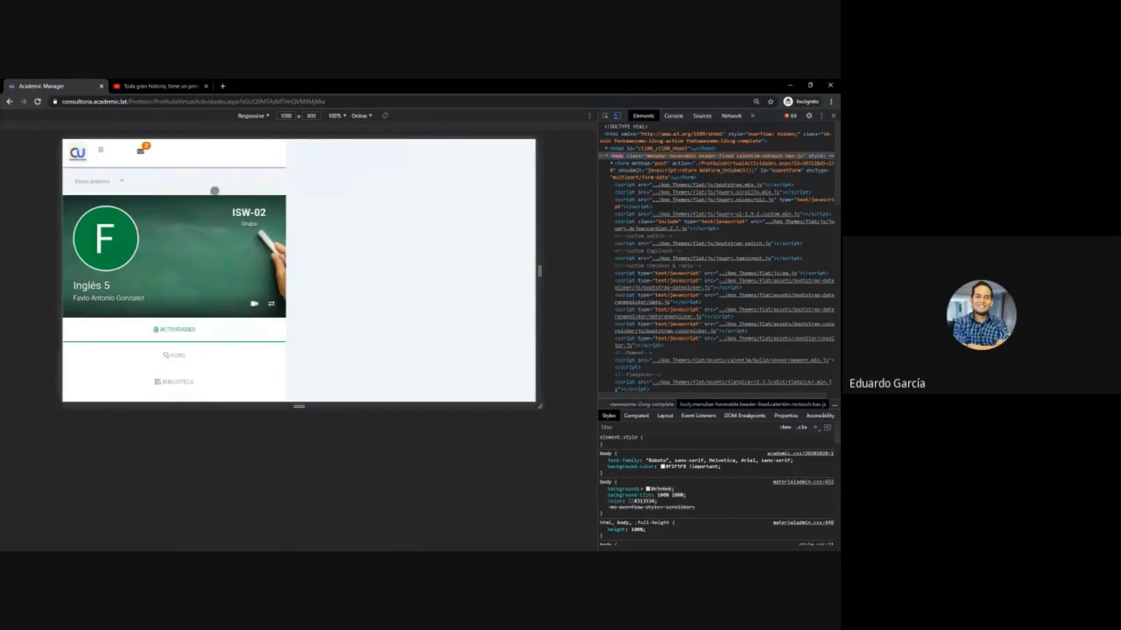
scroll(364, 347, down, 3)
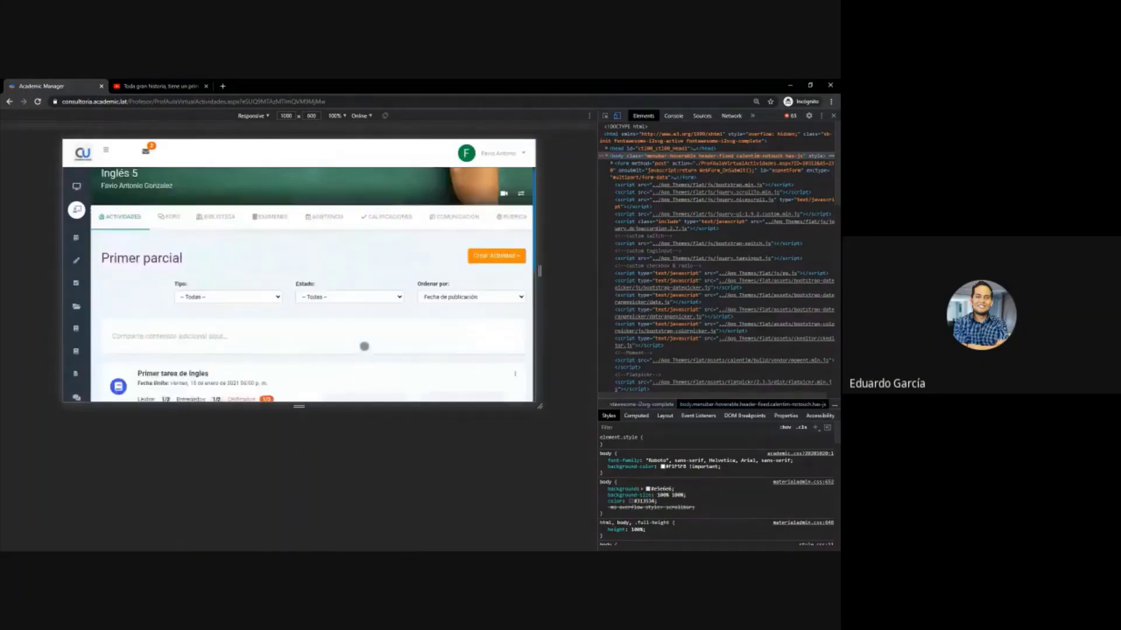
scroll(362, 345, up, 2)
scroll(358, 343, up, 2)
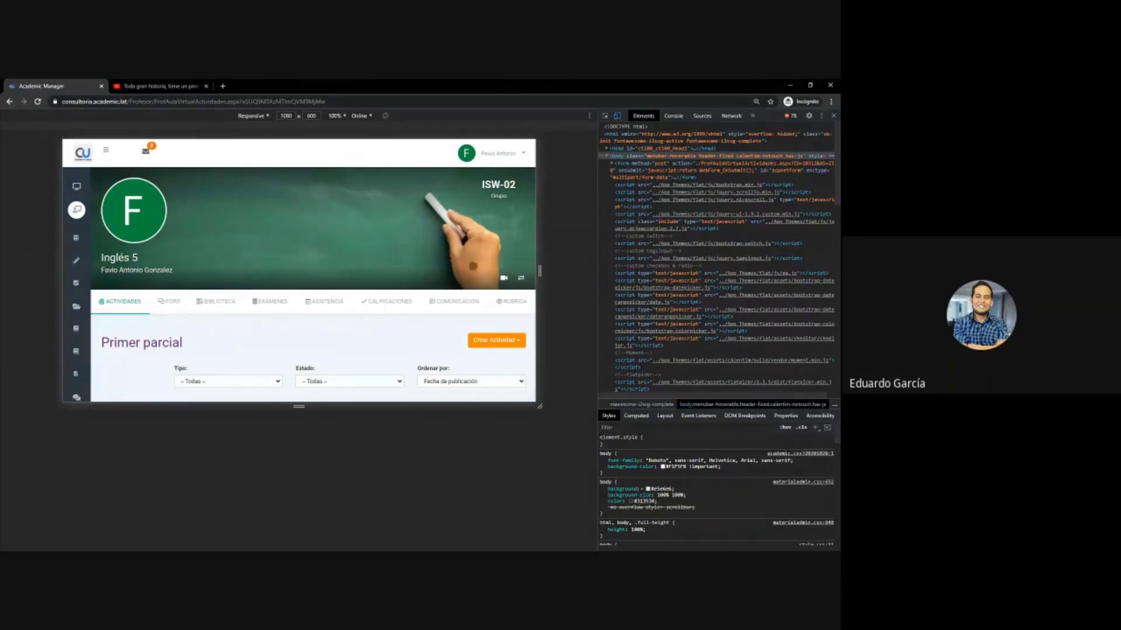
- Close the developer tools panel so the Primer parcial activities page fills the browser
click(834, 116)
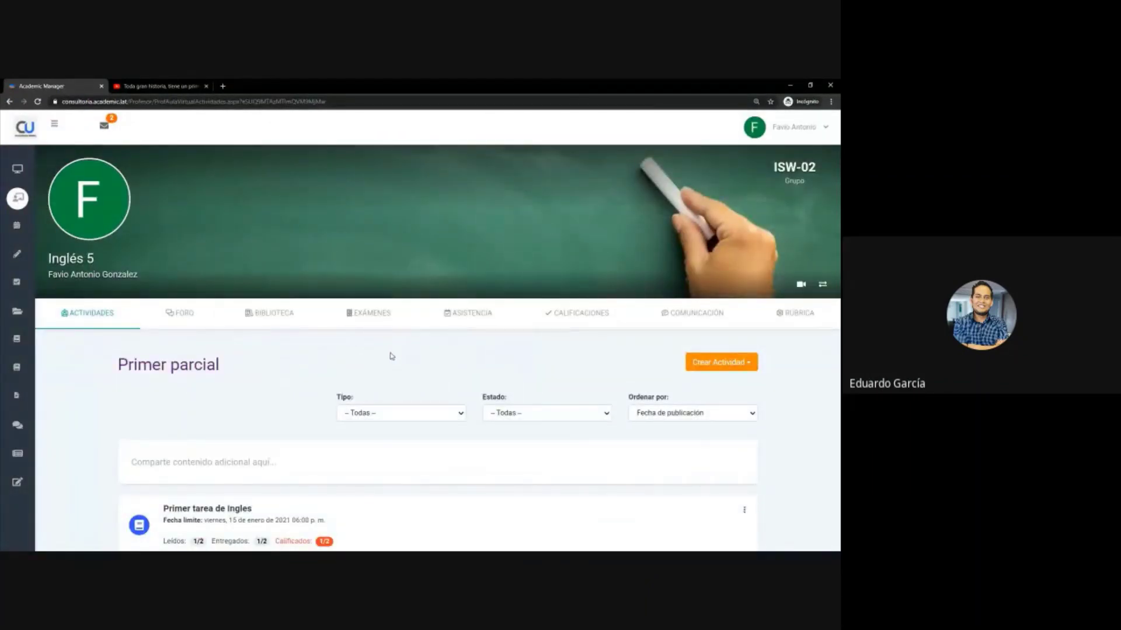
mouse_move(16, 539)
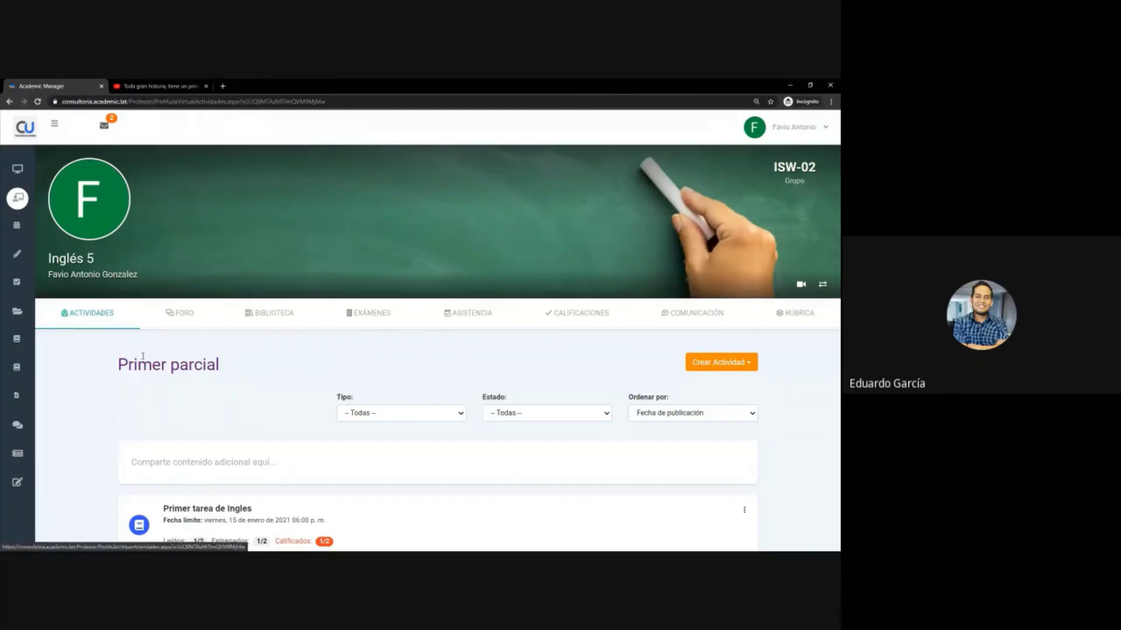
- In the EXÁMENES list, point out Examen 2's due date, 0/2 completed count and 7.10 average
click(374, 321)
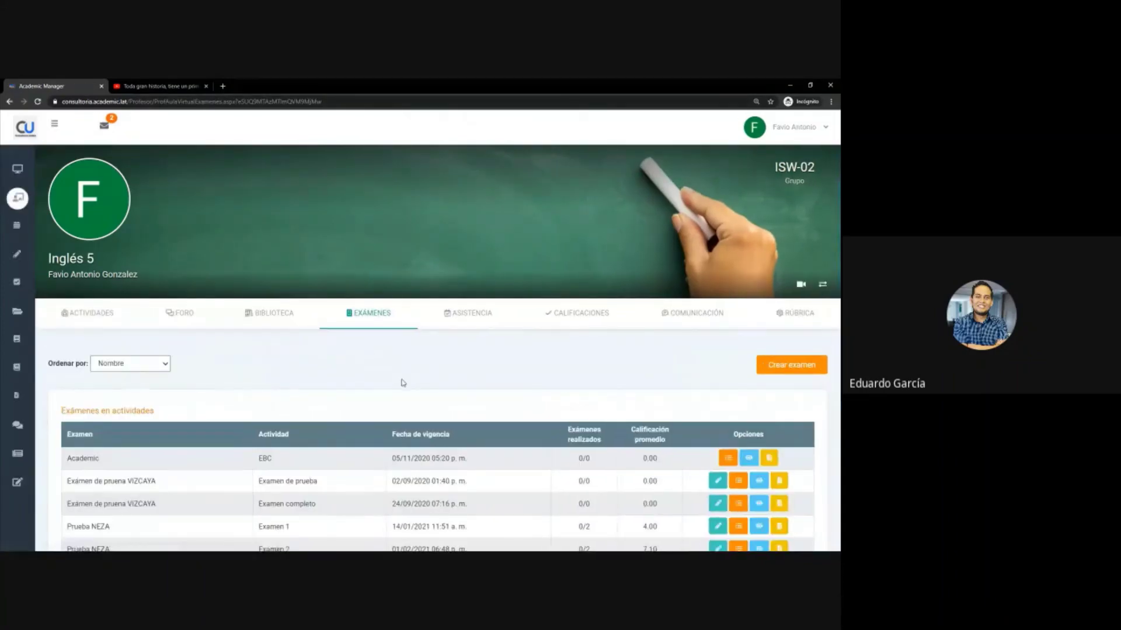
scroll(403, 383, down, 1)
scroll(403, 383, down, 3)
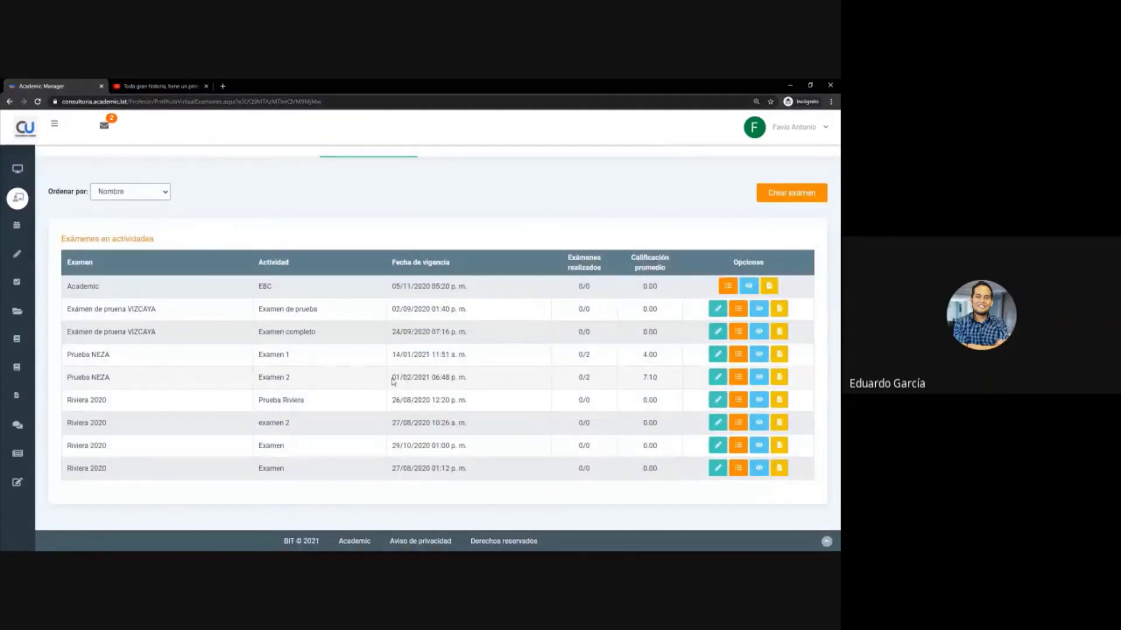
drag(392, 381, 498, 383)
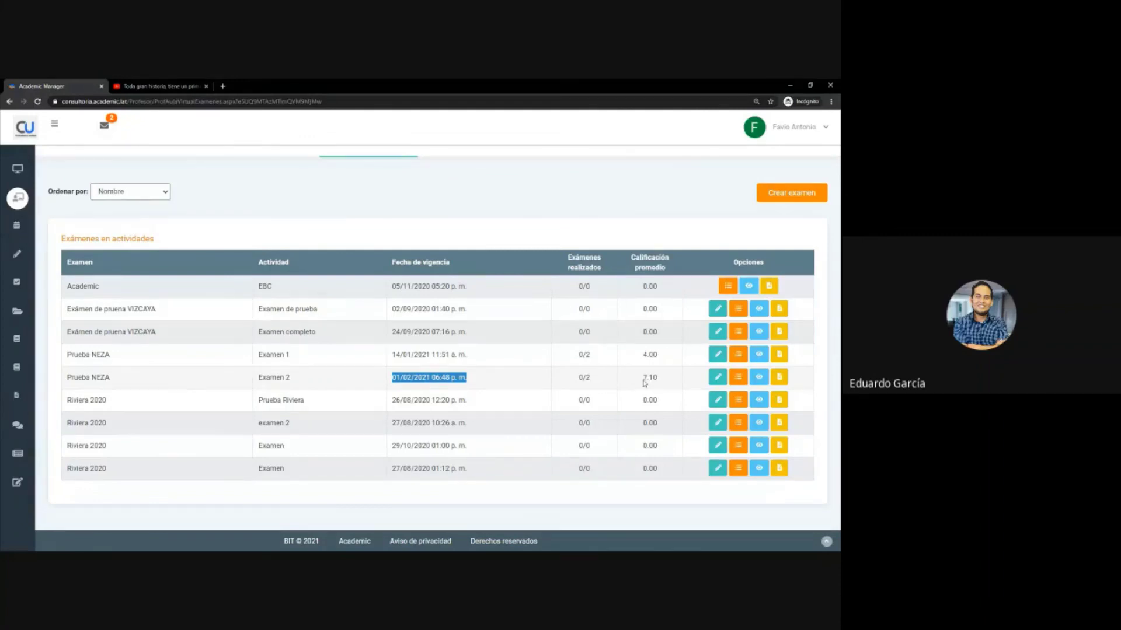
drag(644, 380, 663, 384)
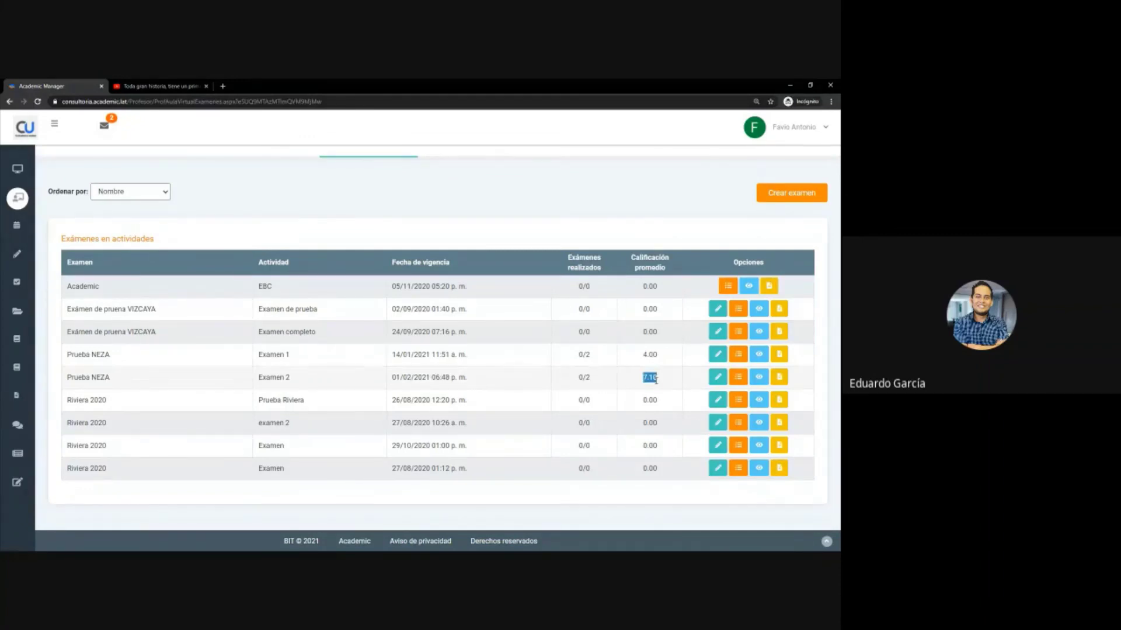
click(643, 382)
drag(596, 379, 579, 380)
click(591, 377)
click(585, 378)
drag(664, 379, 634, 379)
click(660, 377)
- Open Examen 2's open-question grading, review the student's question 2 answer, and edit its 0.00 grade
click(738, 378)
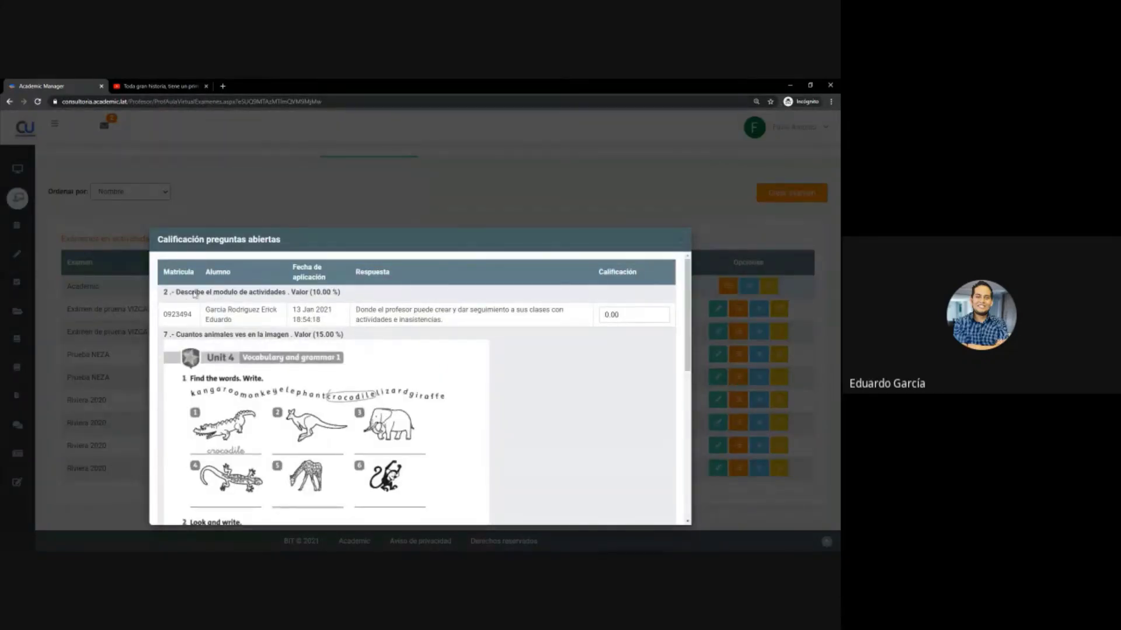
drag(181, 294, 340, 298)
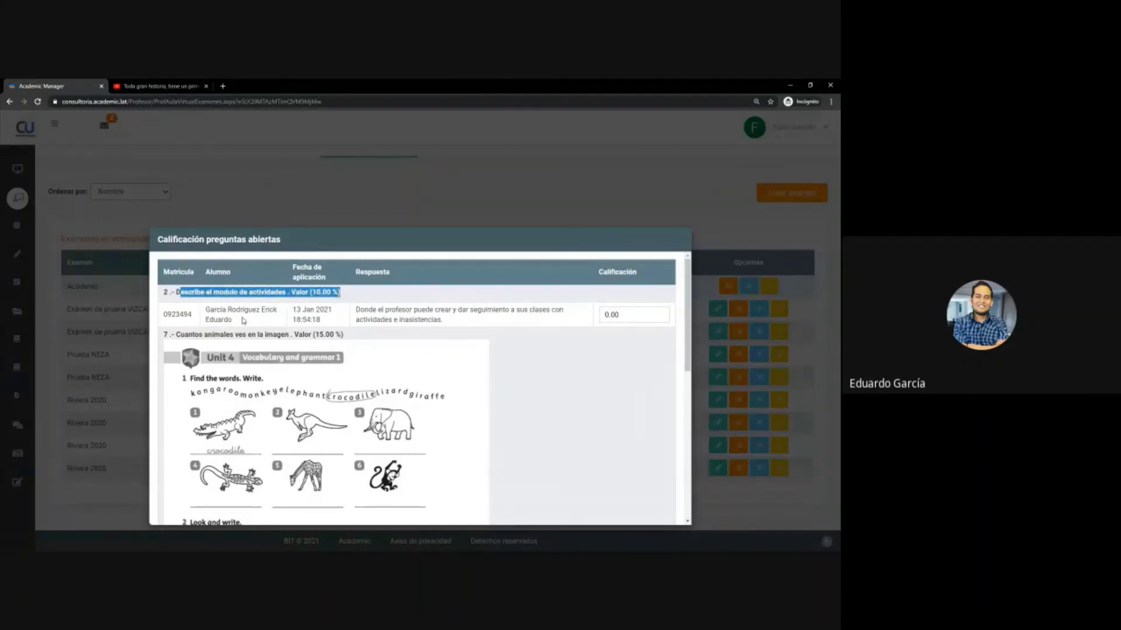
click(242, 321)
drag(207, 310, 442, 319)
click(354, 322)
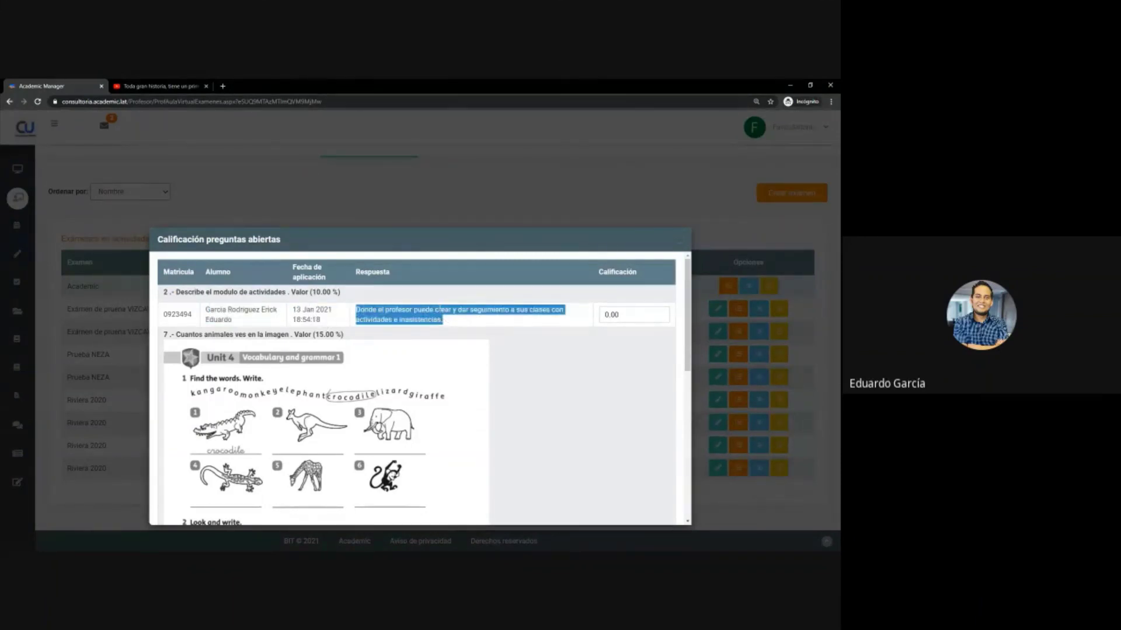
click(460, 311)
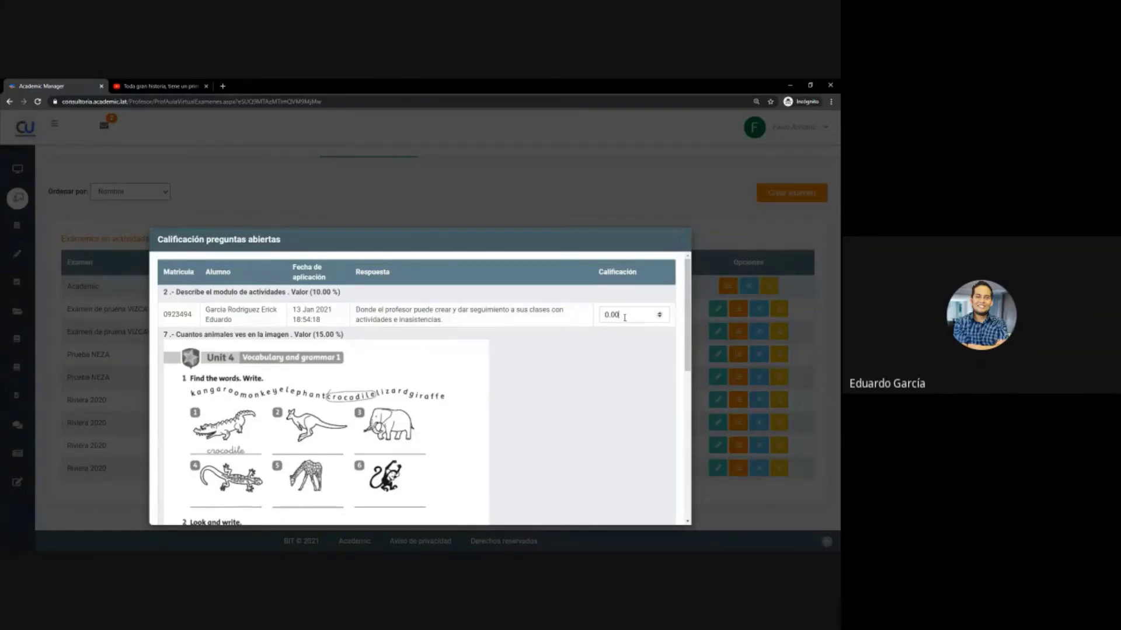
click(659, 315)
text(10)
- Score question 7's answer 15, save, and confirm Examen 2's average is now 9.60
scroll(591, 415, down, 7)
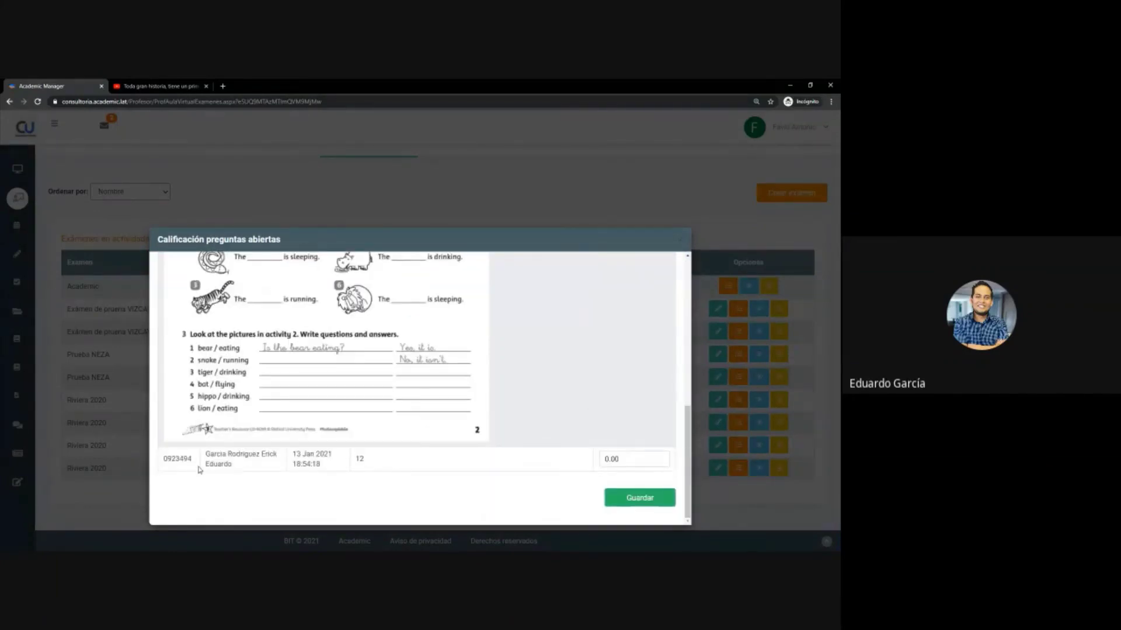
scroll(324, 453, up, 8)
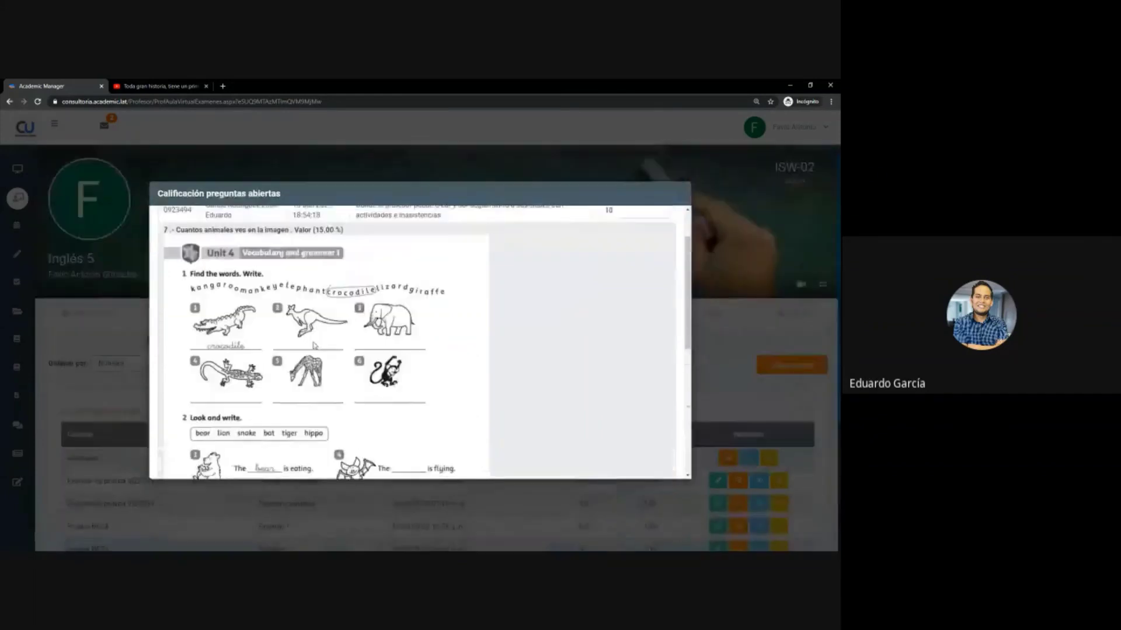
scroll(312, 350, down, 8)
double_click(631, 413)
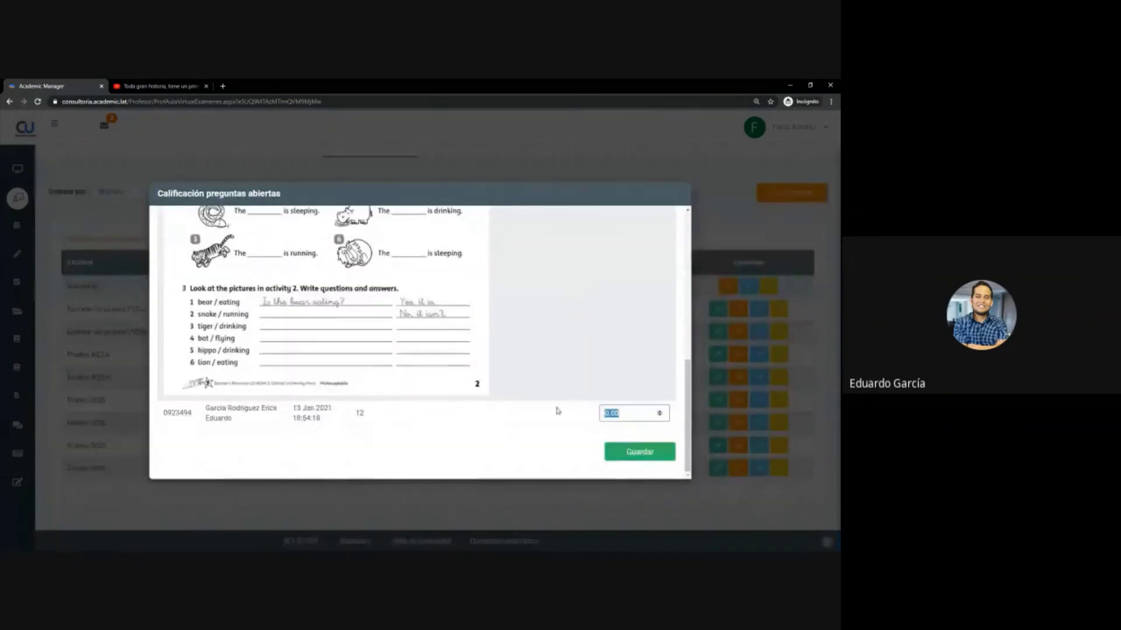
text(15)
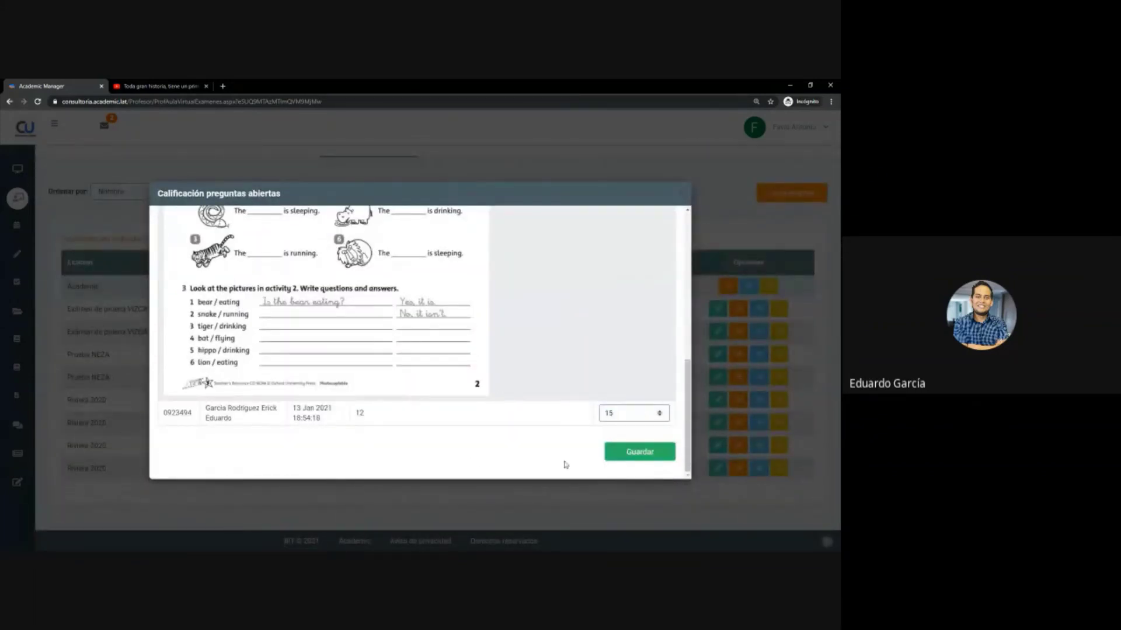
click(625, 456)
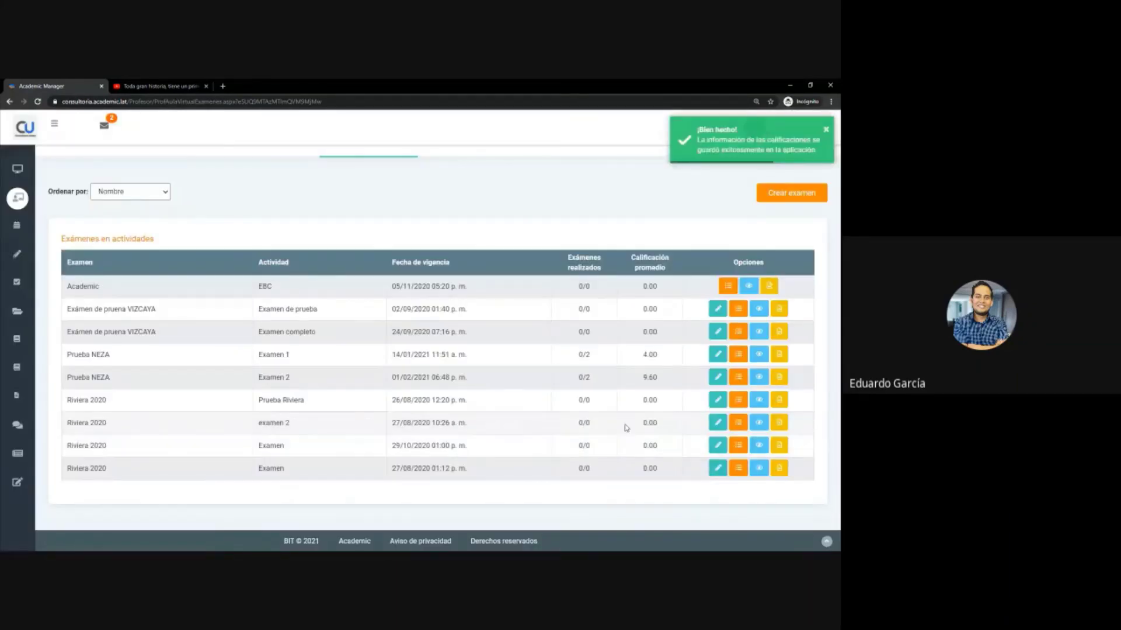
drag(658, 378, 646, 377)
double_click(650, 378)
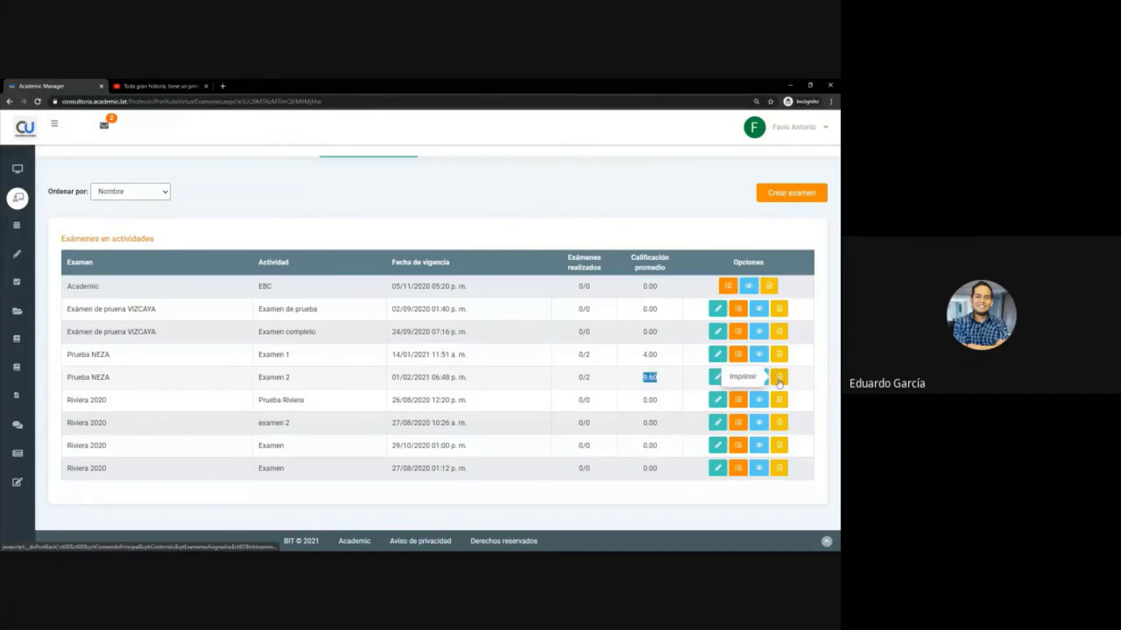
- Open Examen 2's grade list and the student's graded exam, cancelling the print dialog
click(779, 378)
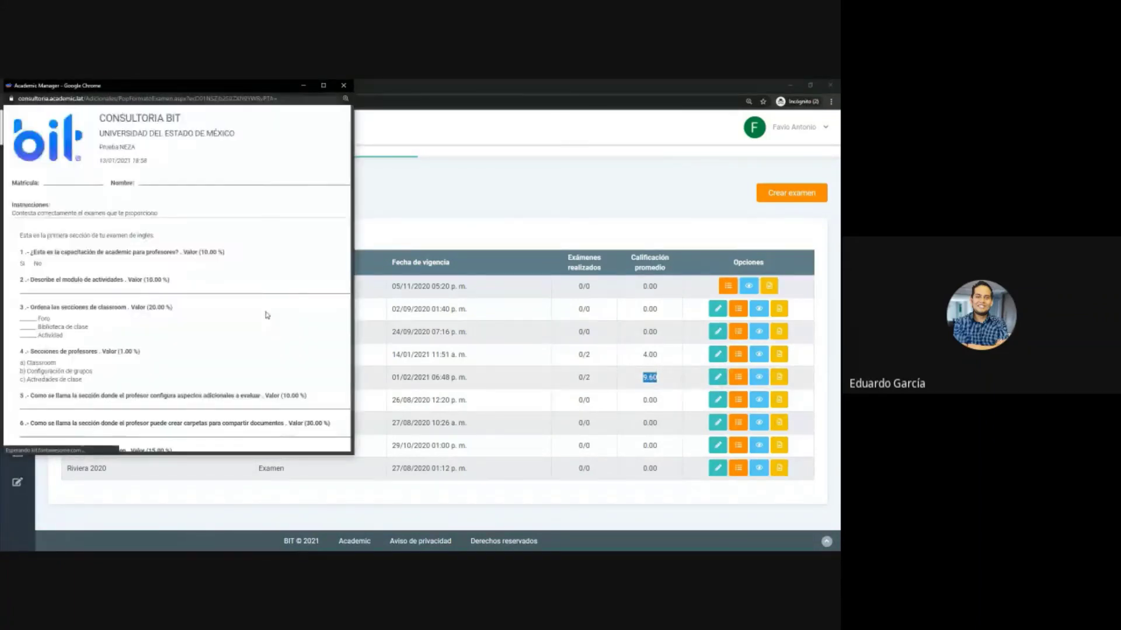
click(344, 85)
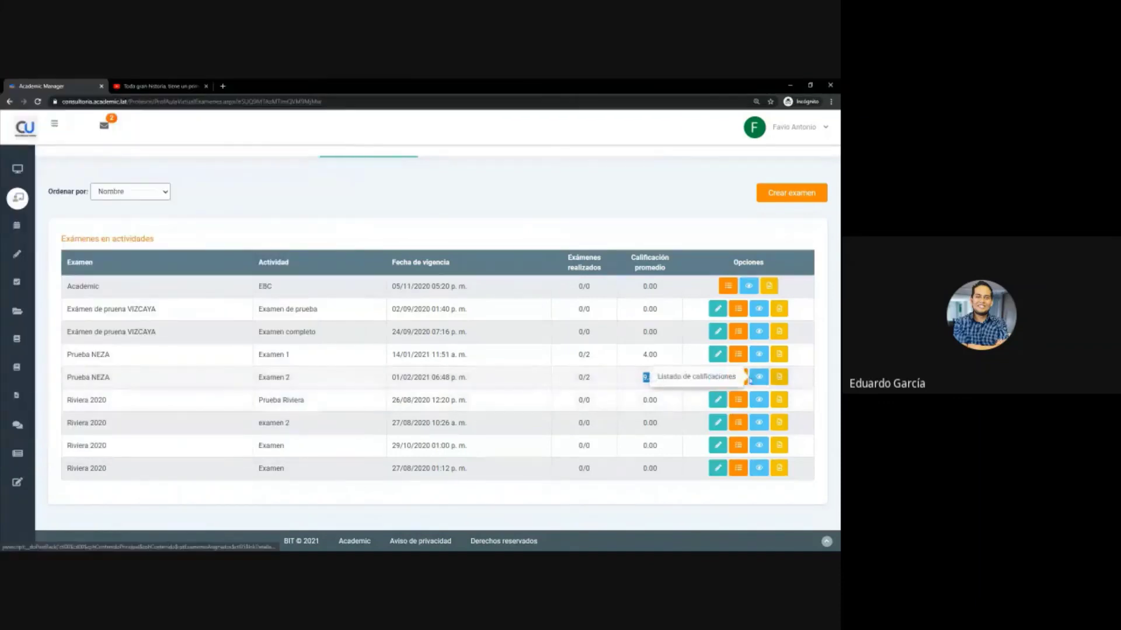
click(760, 379)
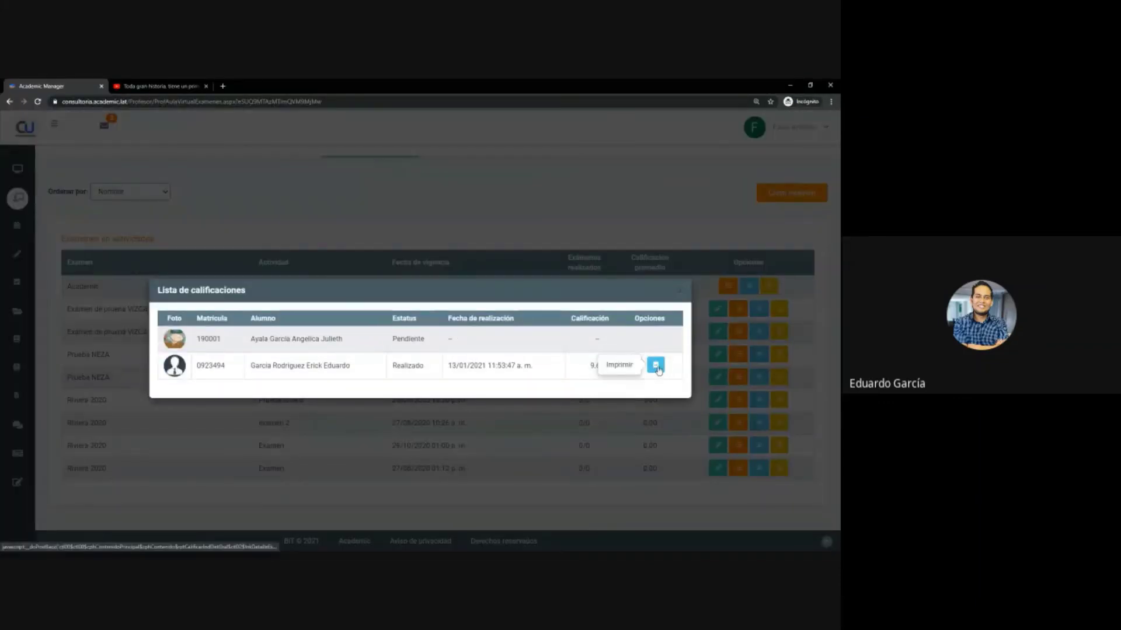
click(665, 367)
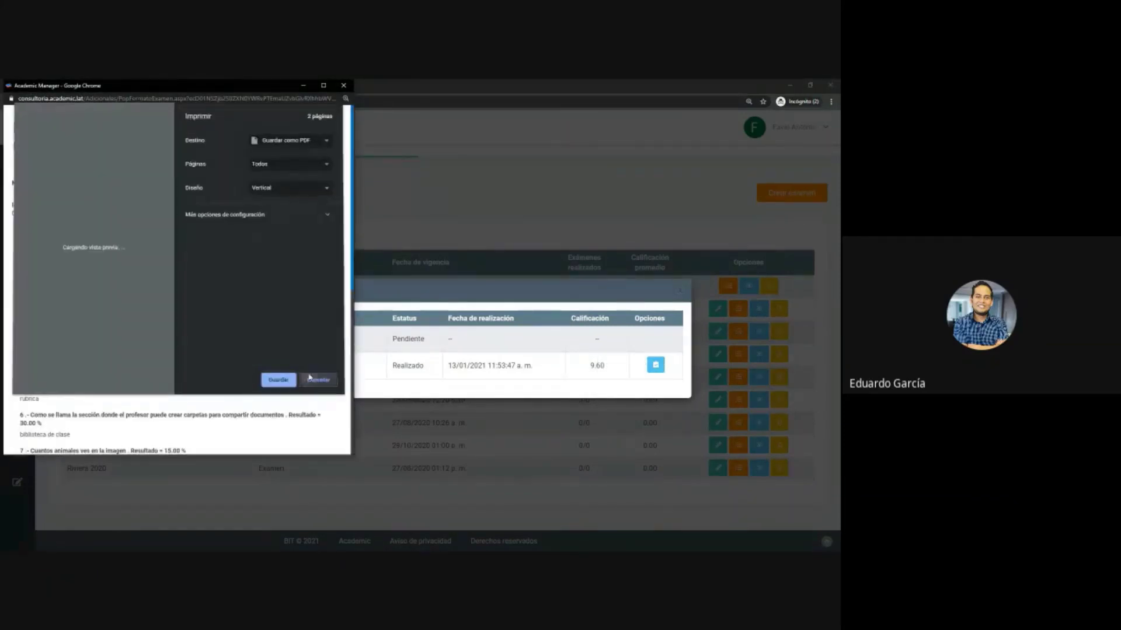
click(319, 379)
- Review question 1's answer Sí and question 7's 15.00 score for answer 12, then close and note the 9.60 grade
scroll(232, 347, down, 5)
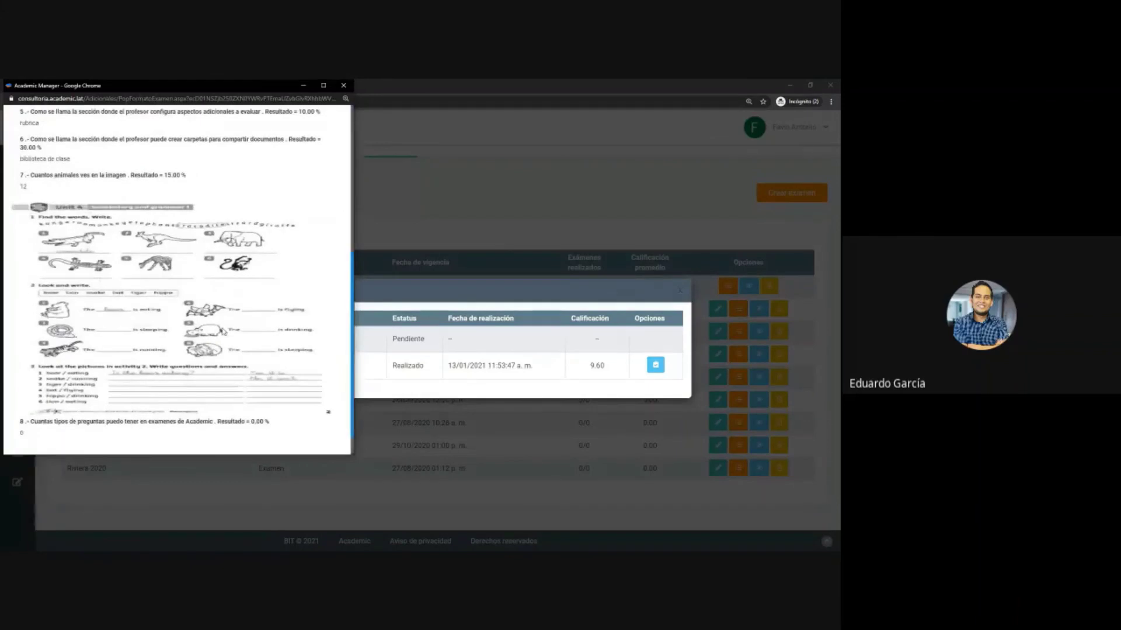
scroll(216, 332, up, 1)
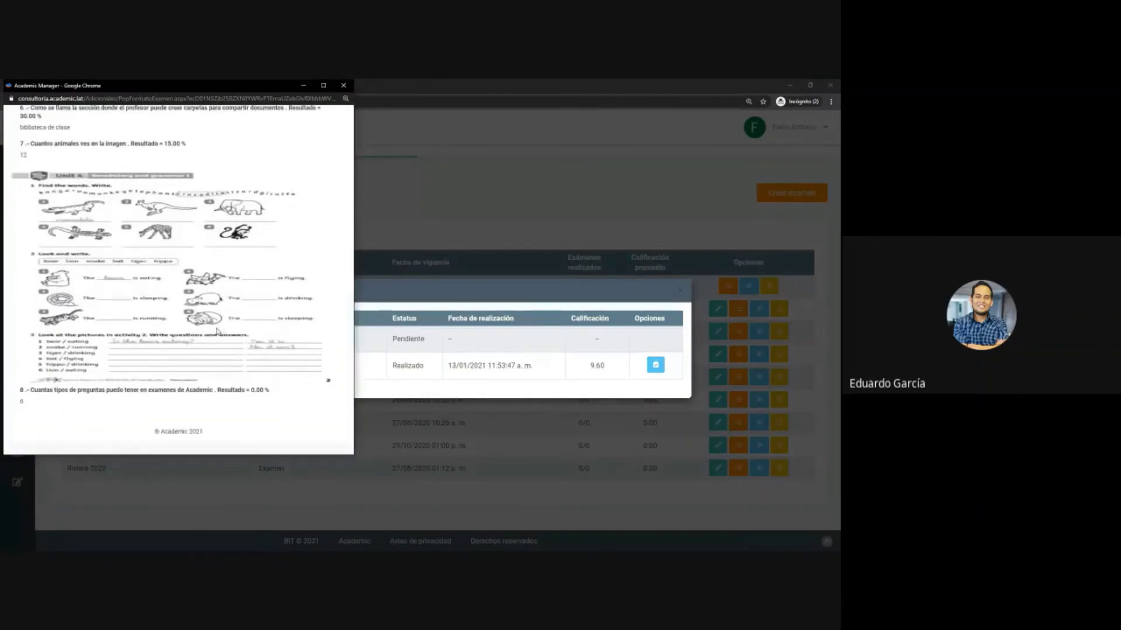
scroll(216, 332, up, 4)
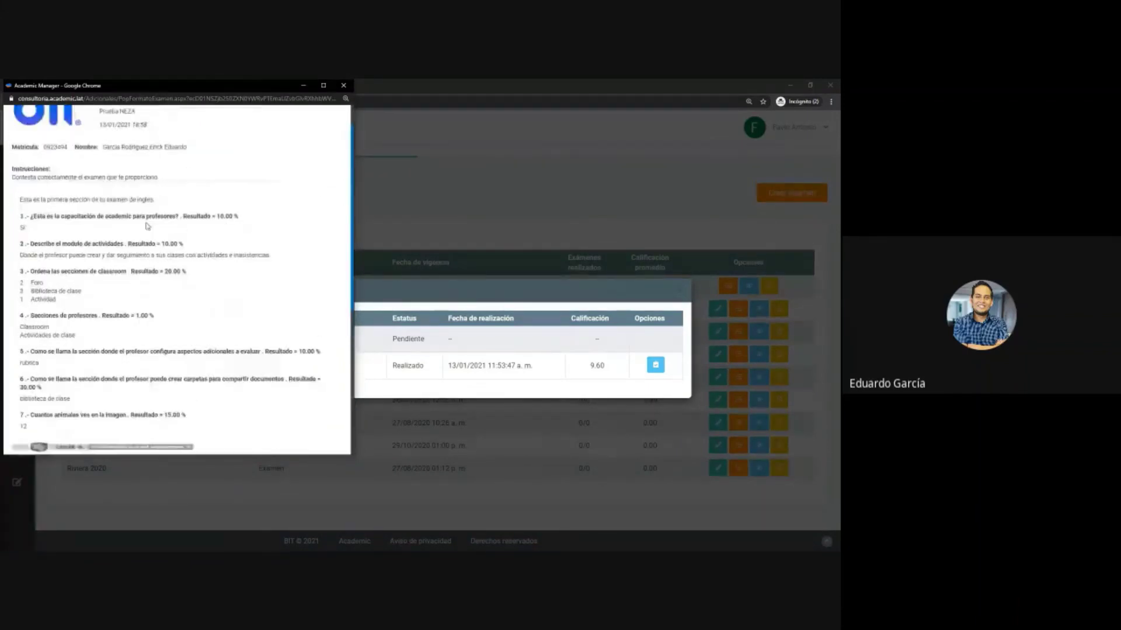
drag(32, 221, 233, 237)
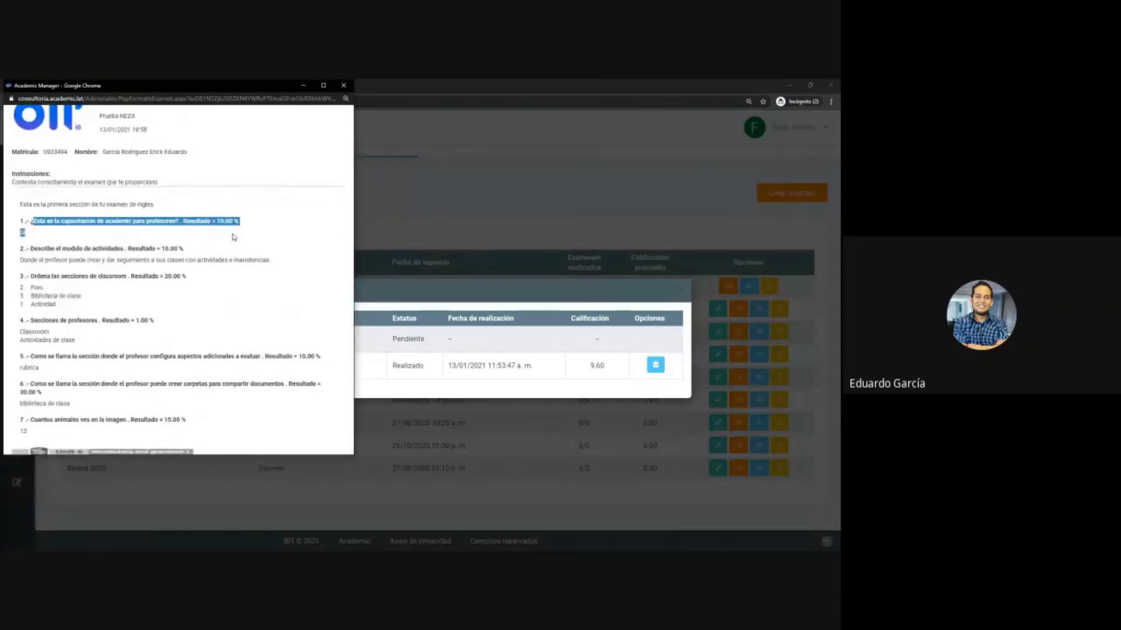
scroll(228, 243, down, 5)
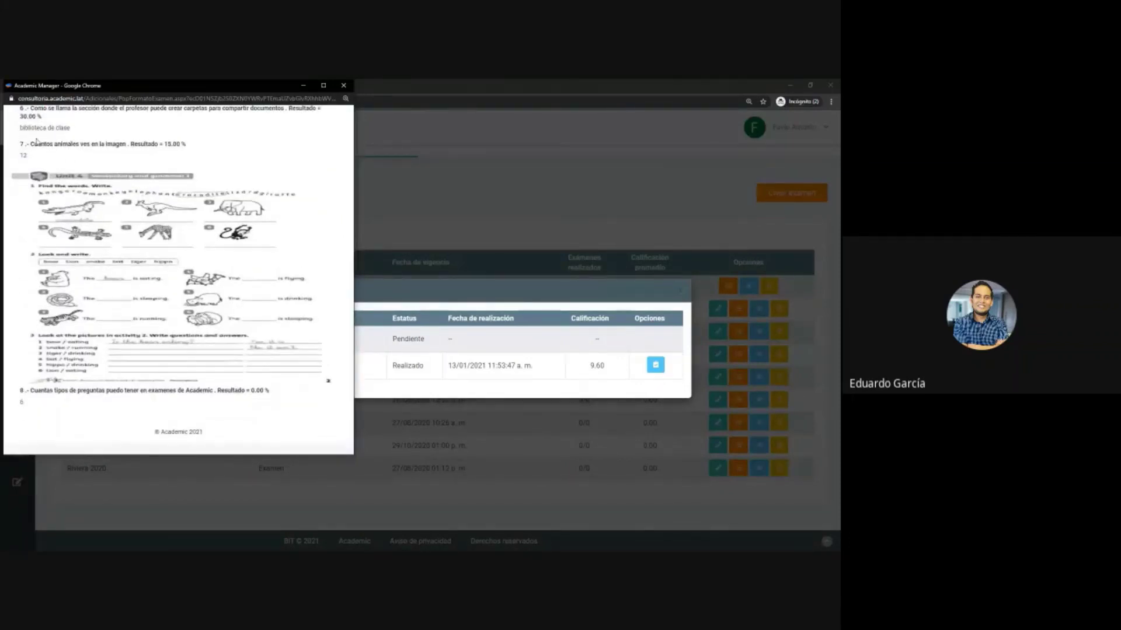
drag(32, 147, 182, 149)
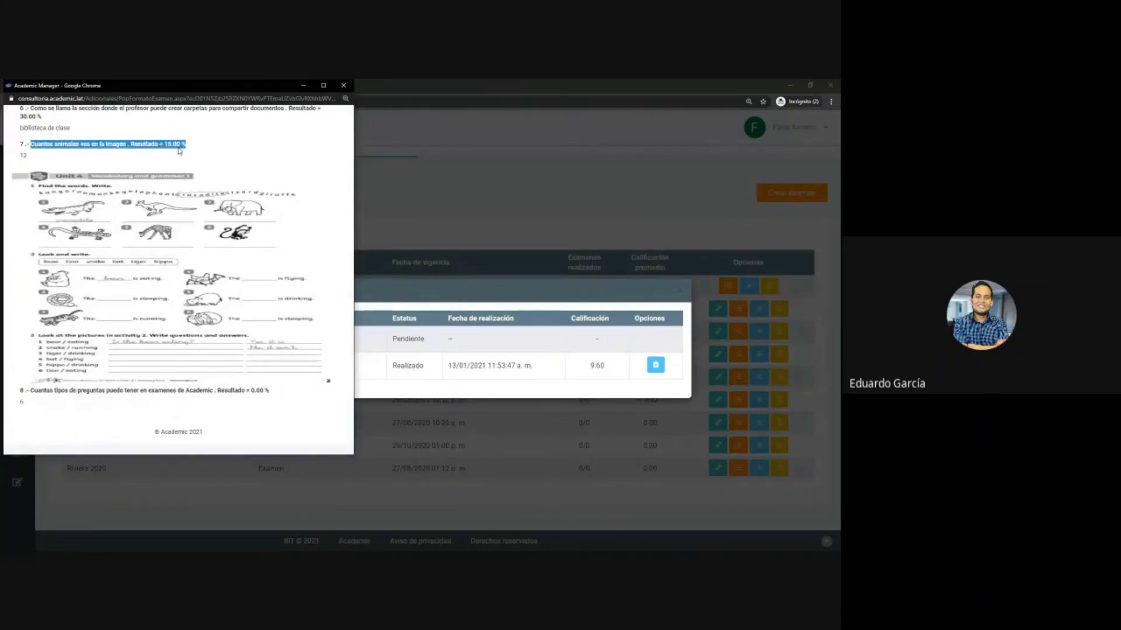
double_click(180, 148)
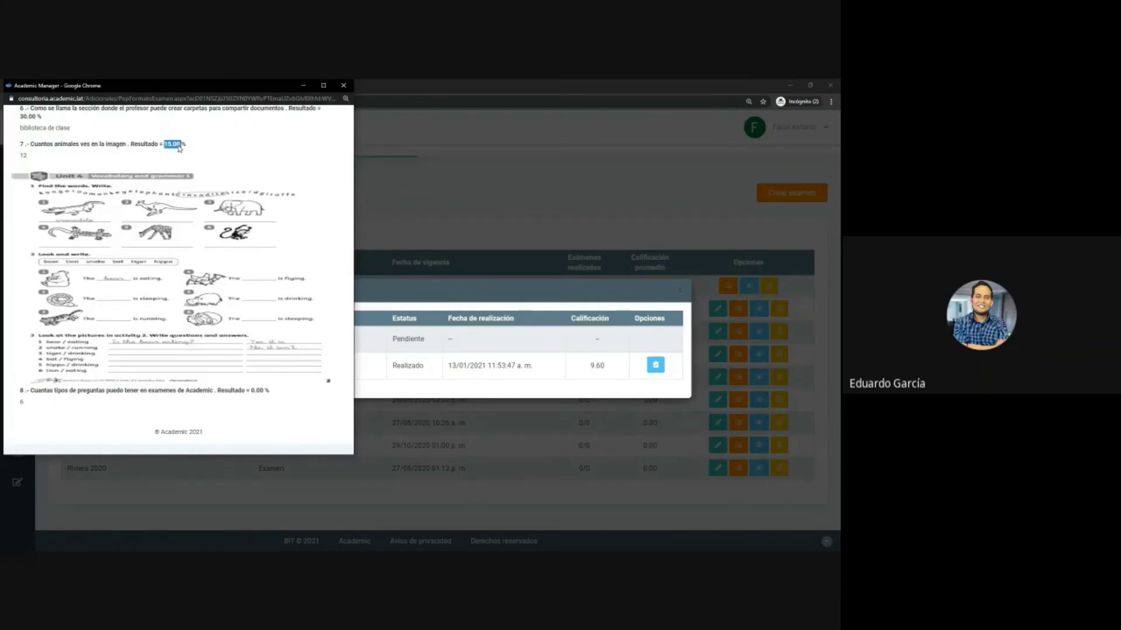
click(179, 147)
drag(163, 143, 184, 155)
click(185, 155)
click(343, 86)
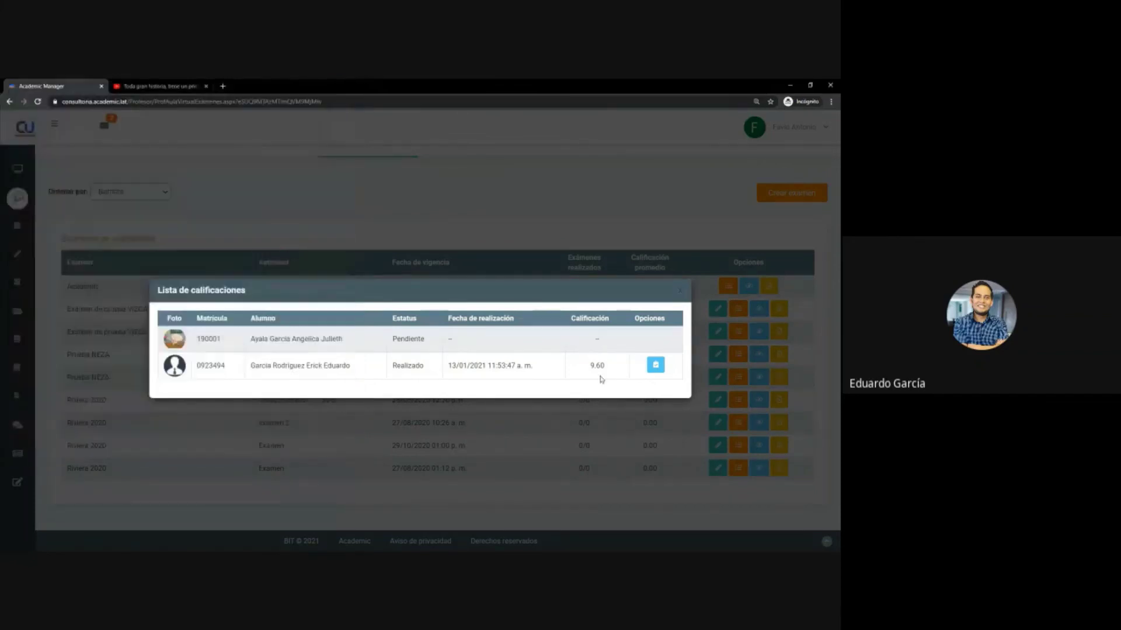
double_click(596, 365)
- Close the grades list and open Examen 2's blank printable sheet without printing it
click(679, 291)
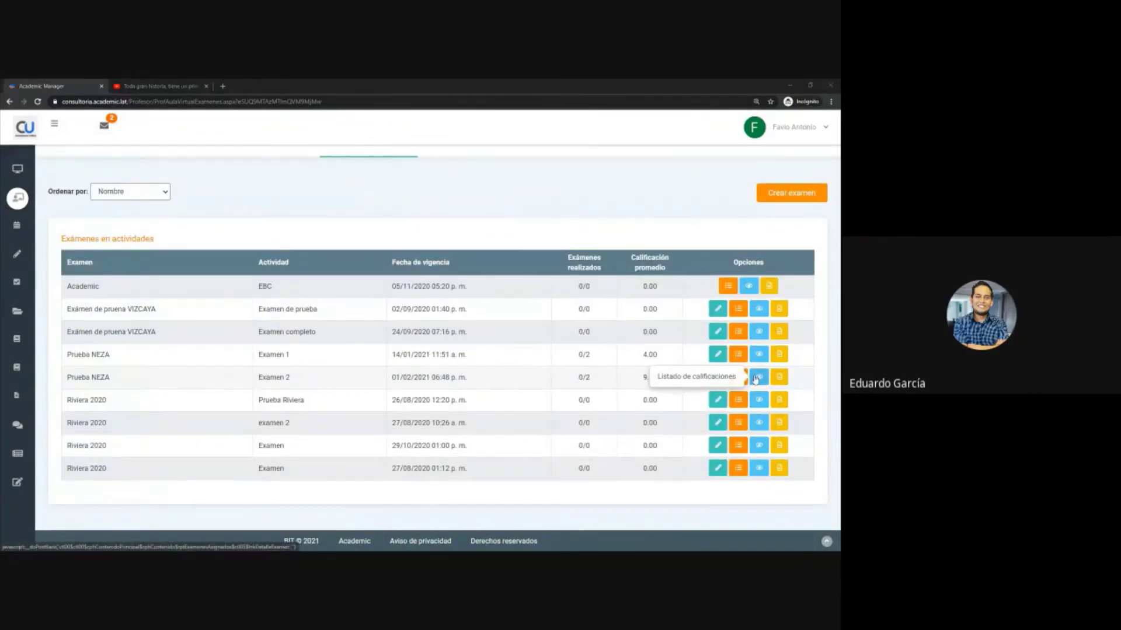
click(779, 378)
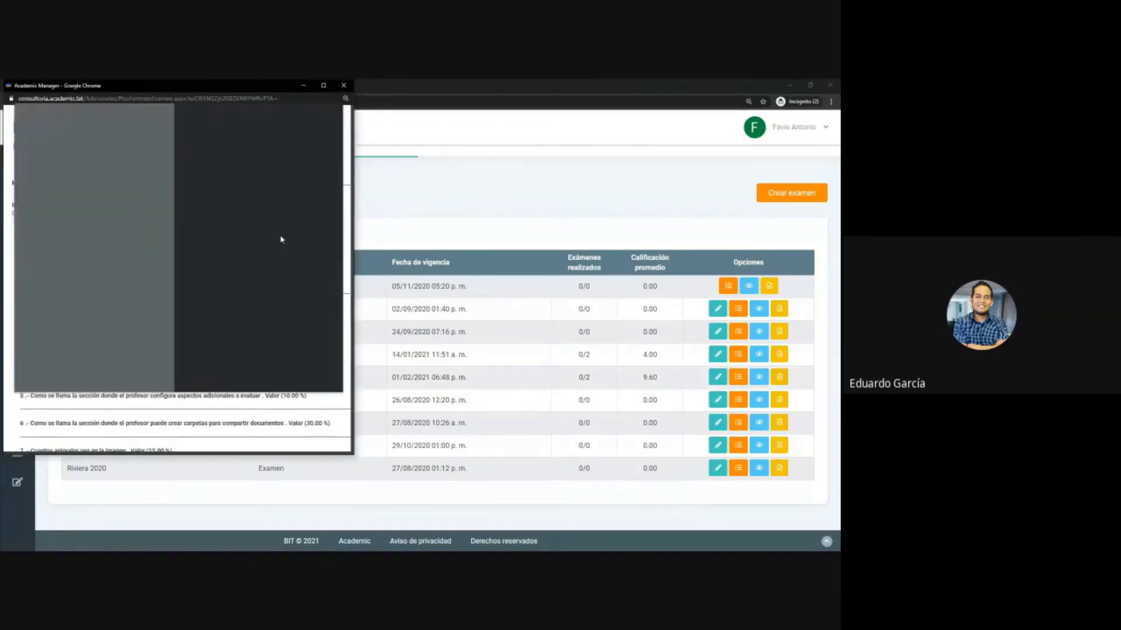
click(278, 379)
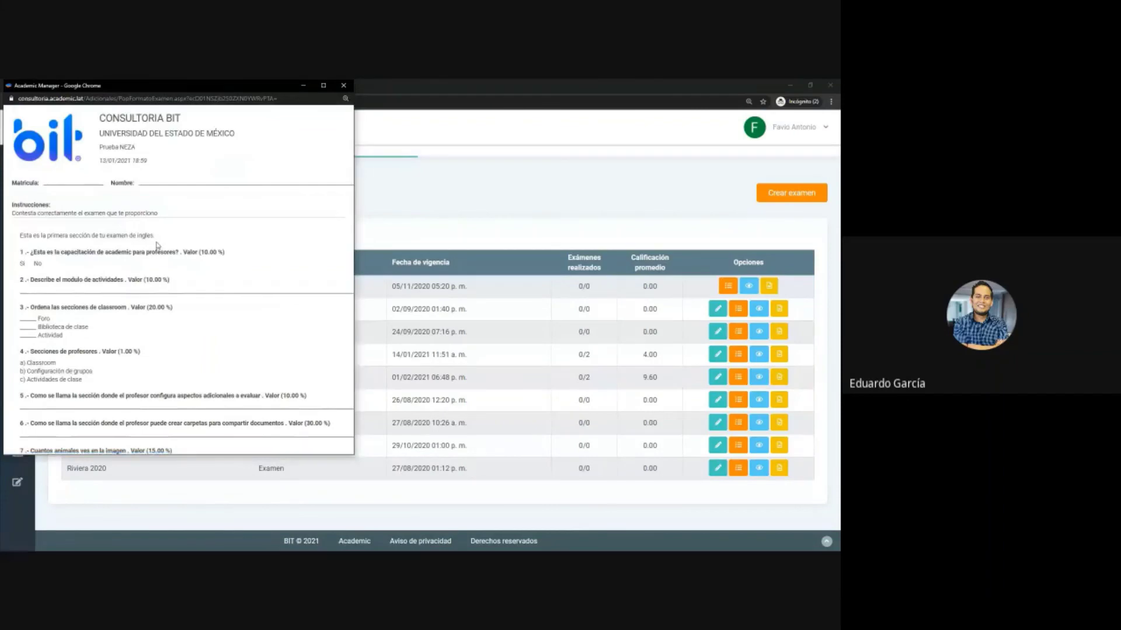
- Review the blank Prueba NEZA sheet down to question 8, then close it
scroll(157, 250, down, 3)
scroll(156, 251, down, 3)
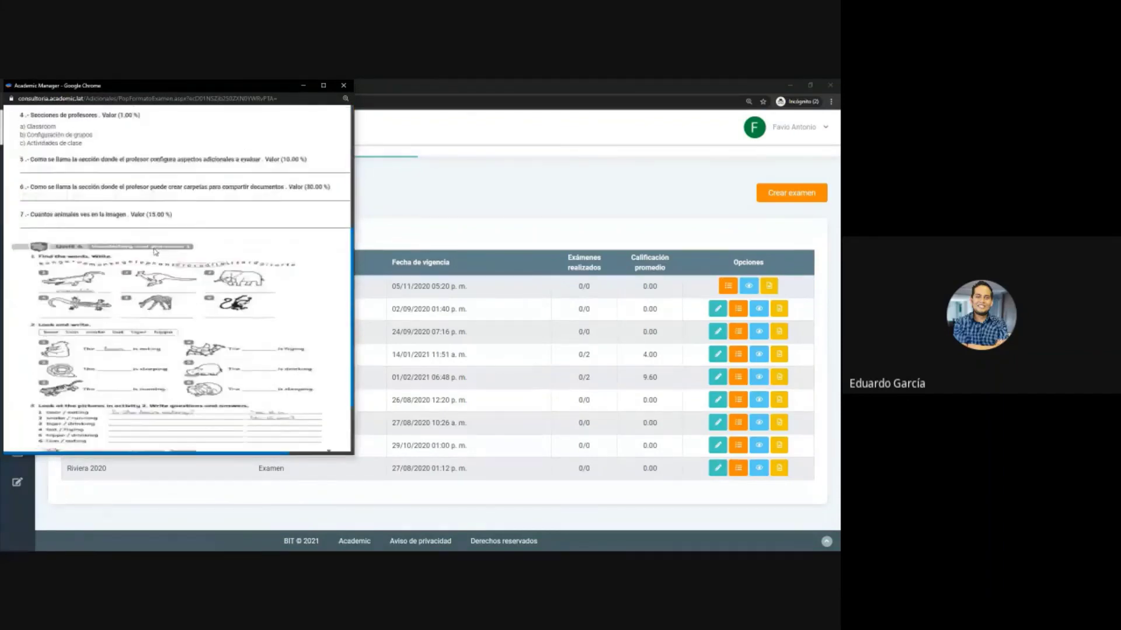
scroll(150, 262, up, 5)
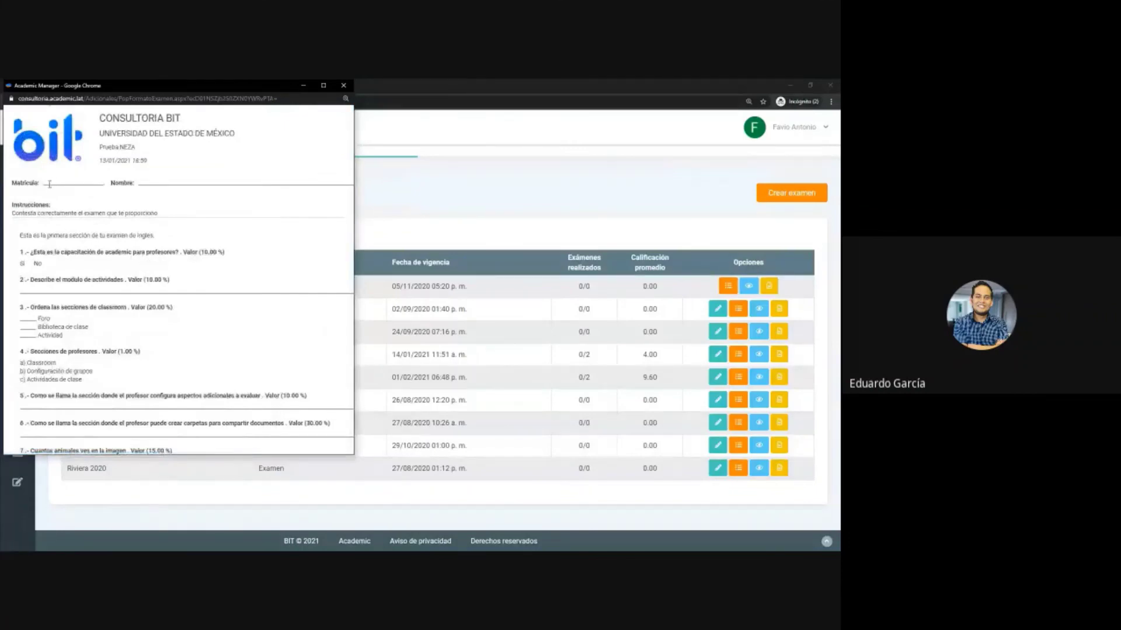
drag(49, 184, 169, 193)
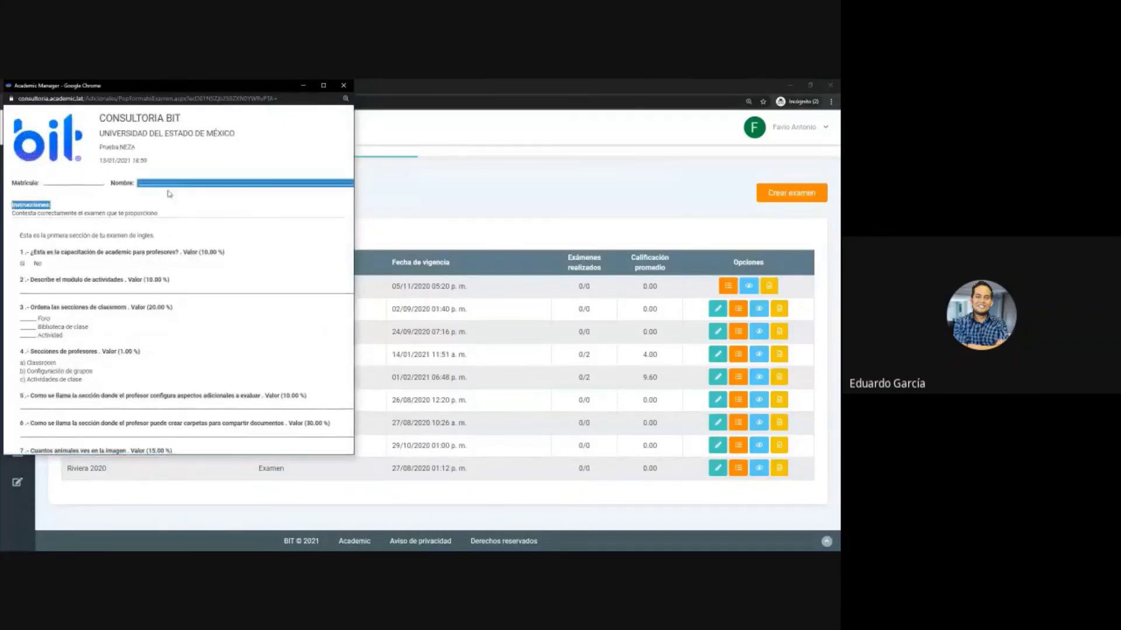
click(221, 200)
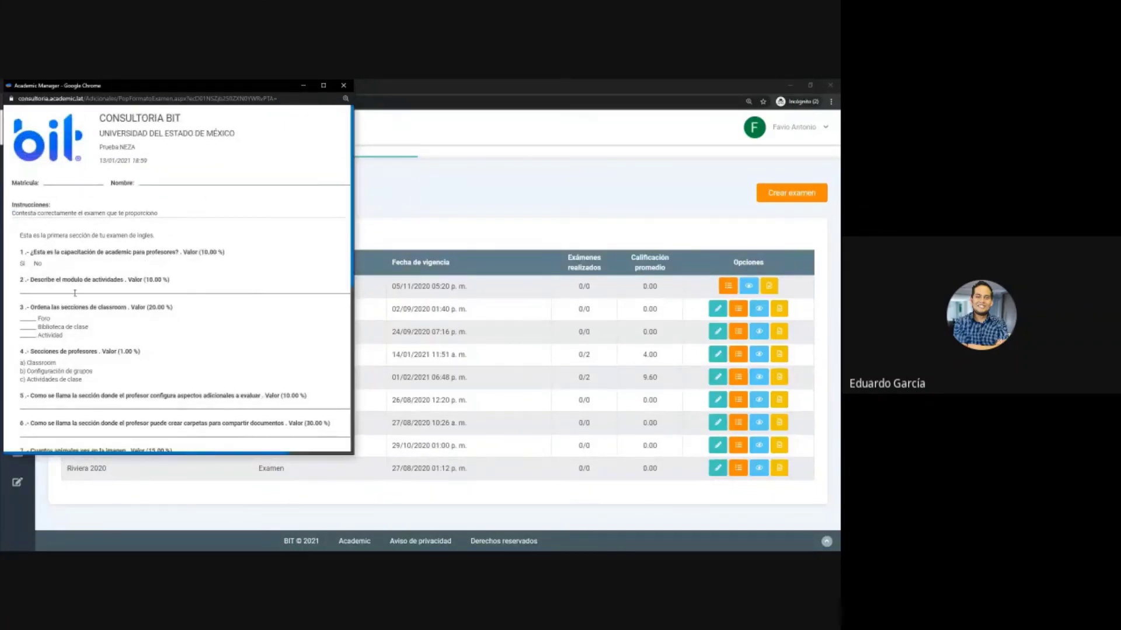
scroll(76, 285, down, 5)
scroll(74, 296, down, 3)
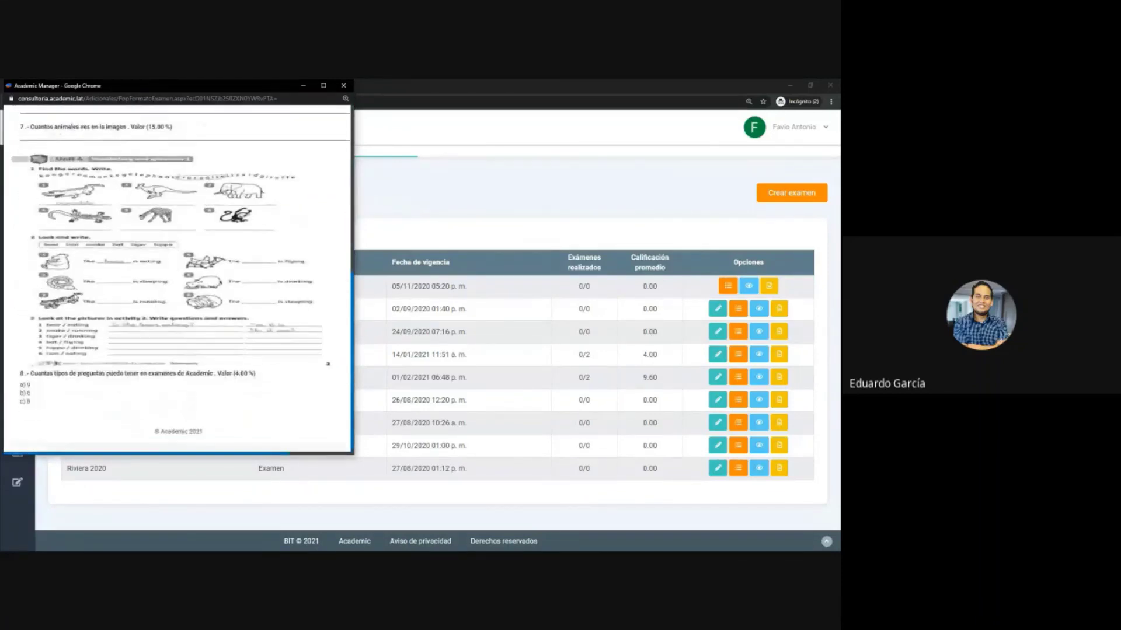
click(343, 86)
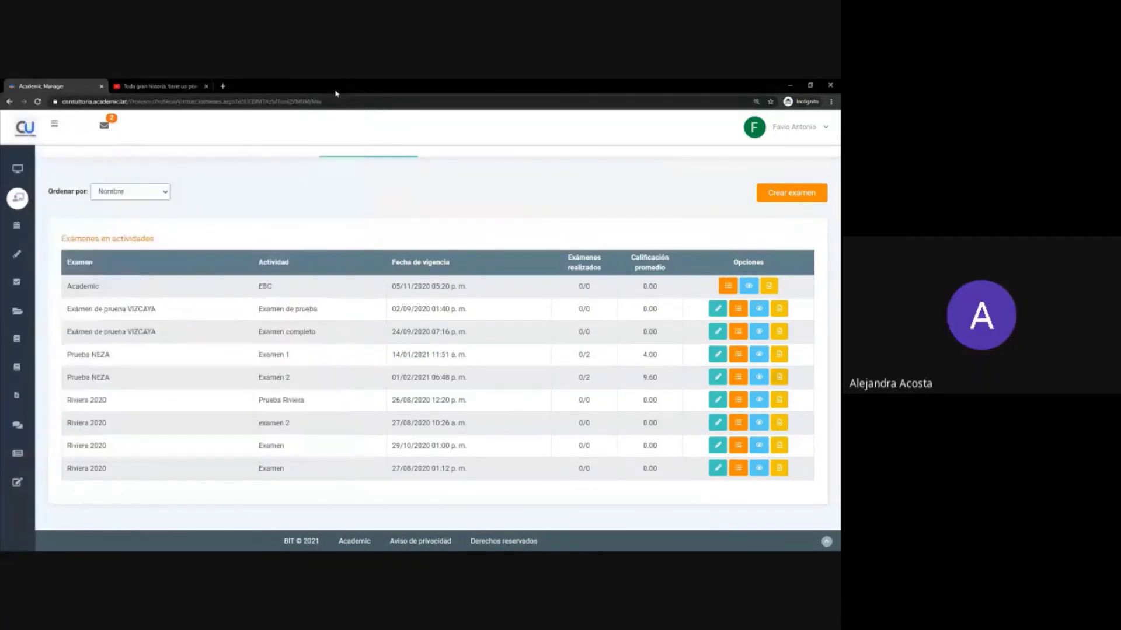
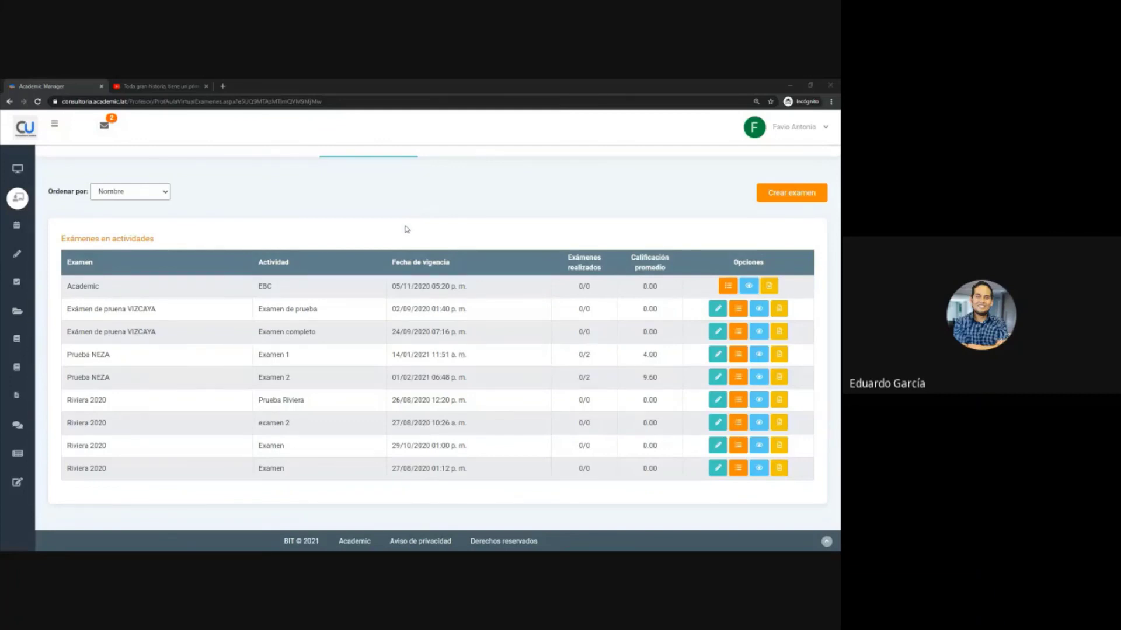
- Expand the sidebar and go to Actividades de clase, preset to IPOZR - MATERIA POZA, group grupoz
mouse_move(88, 256)
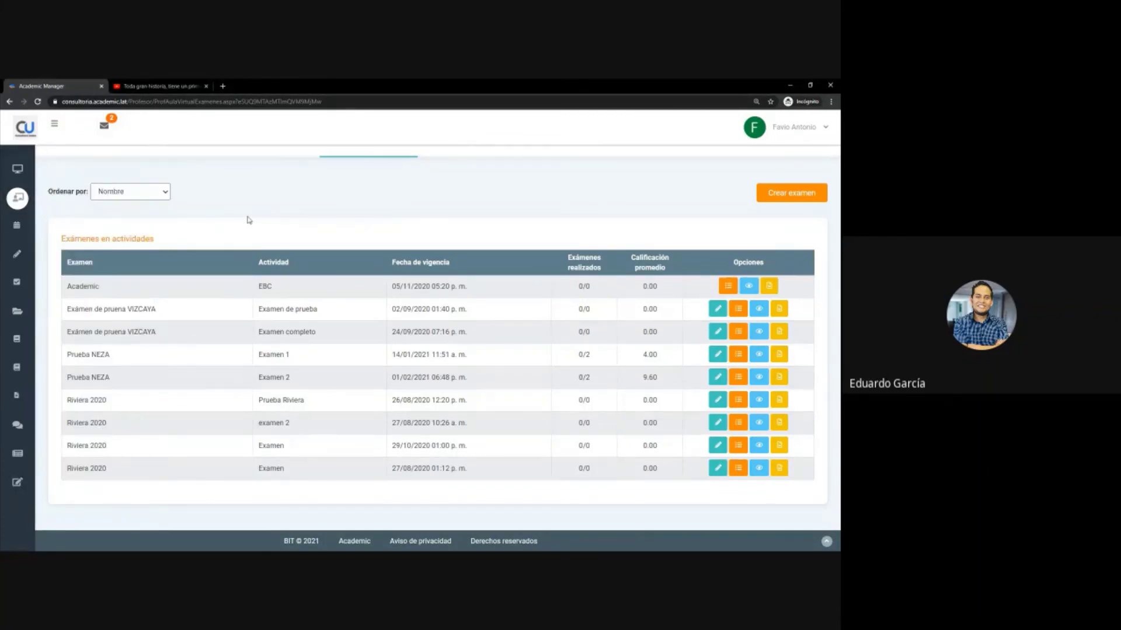
mouse_move(24, 216)
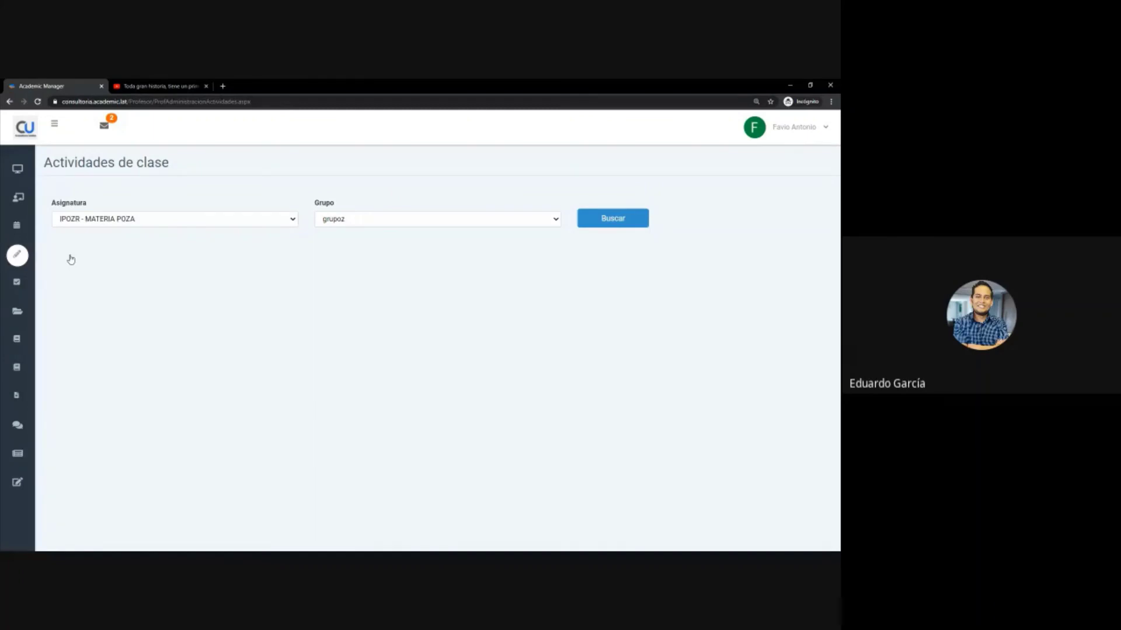
- Filter activities by ISW - Algorítmica, group ISW-1A, and start a mass activity for Primer parcial
click(181, 219)
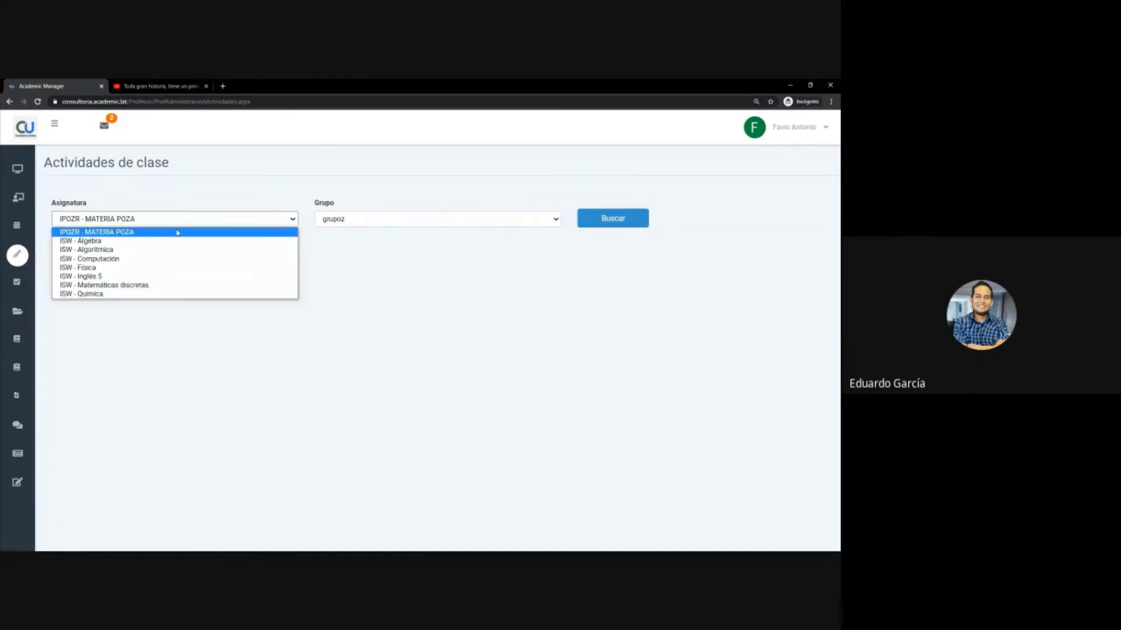
click(146, 249)
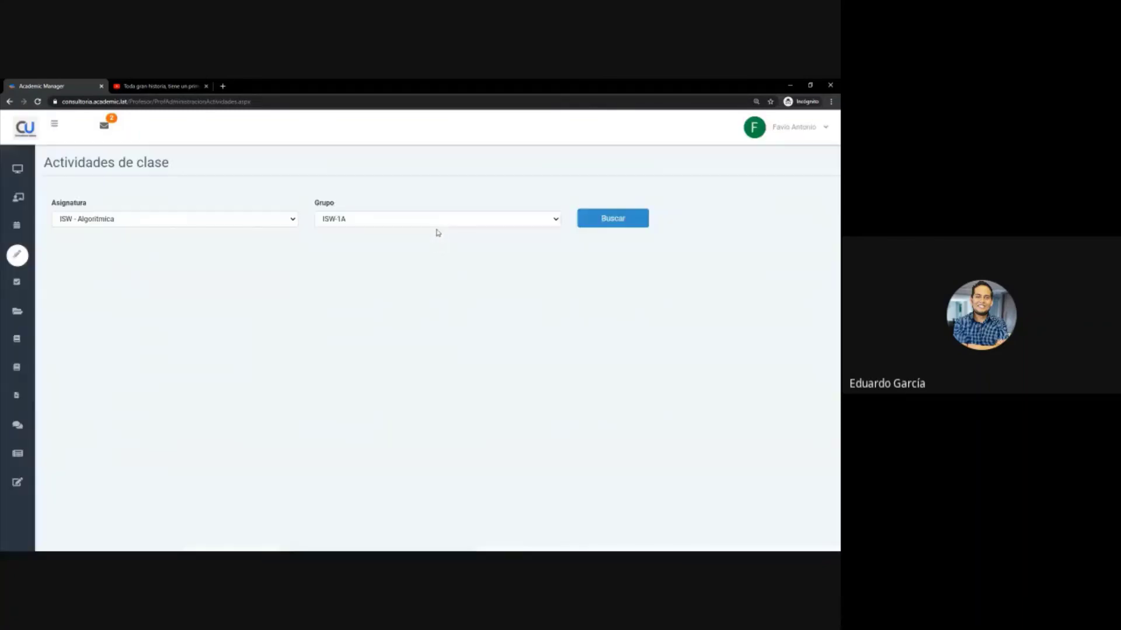
click(425, 218)
click(425, 219)
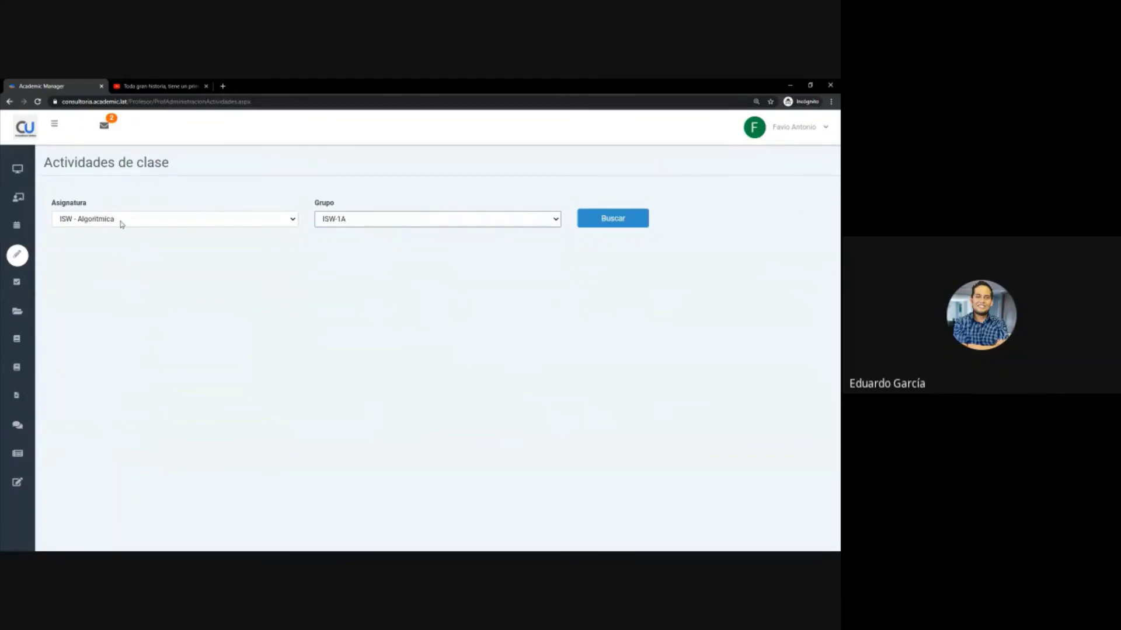
click(639, 223)
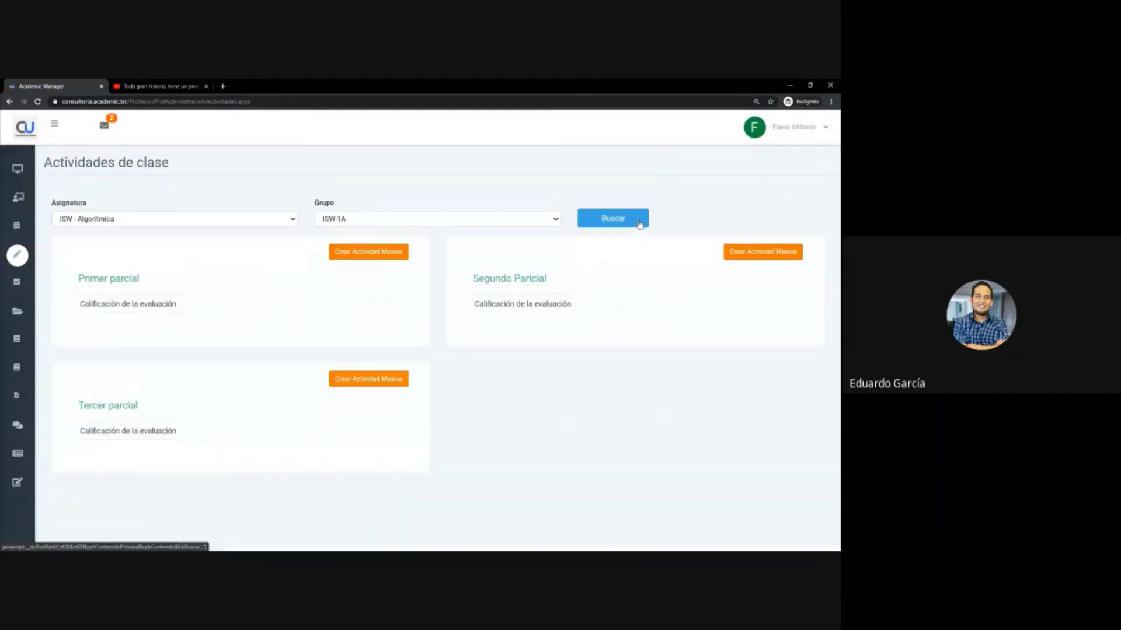
click(366, 257)
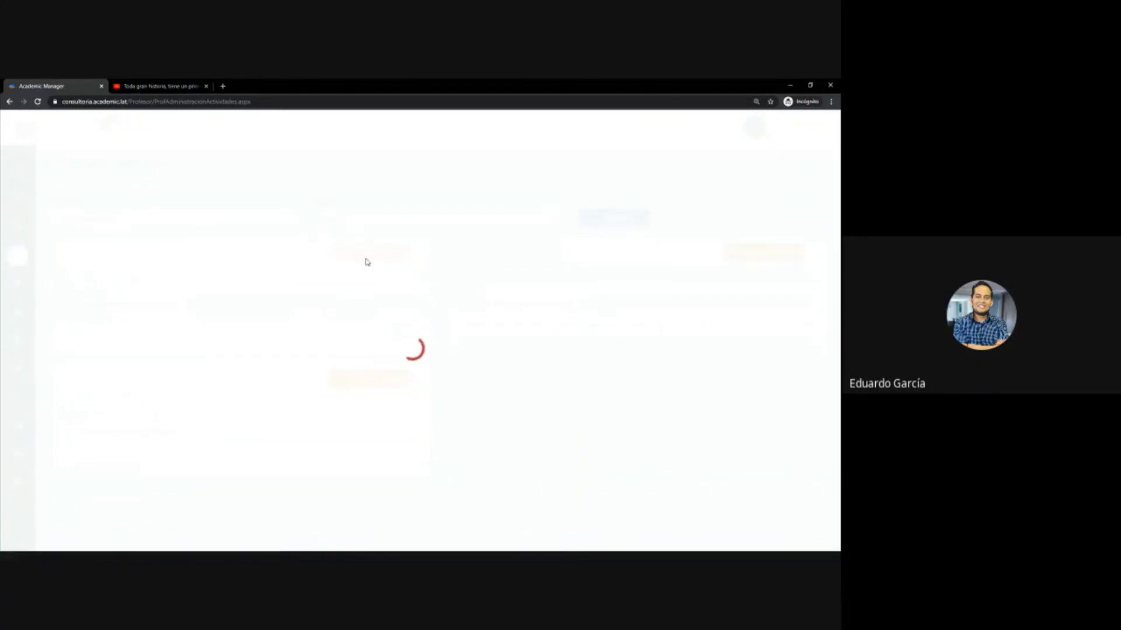
- Review the Actividad de clase form's Tipo de actividad options, then close the form unsaved
scroll(253, 464, down, 1)
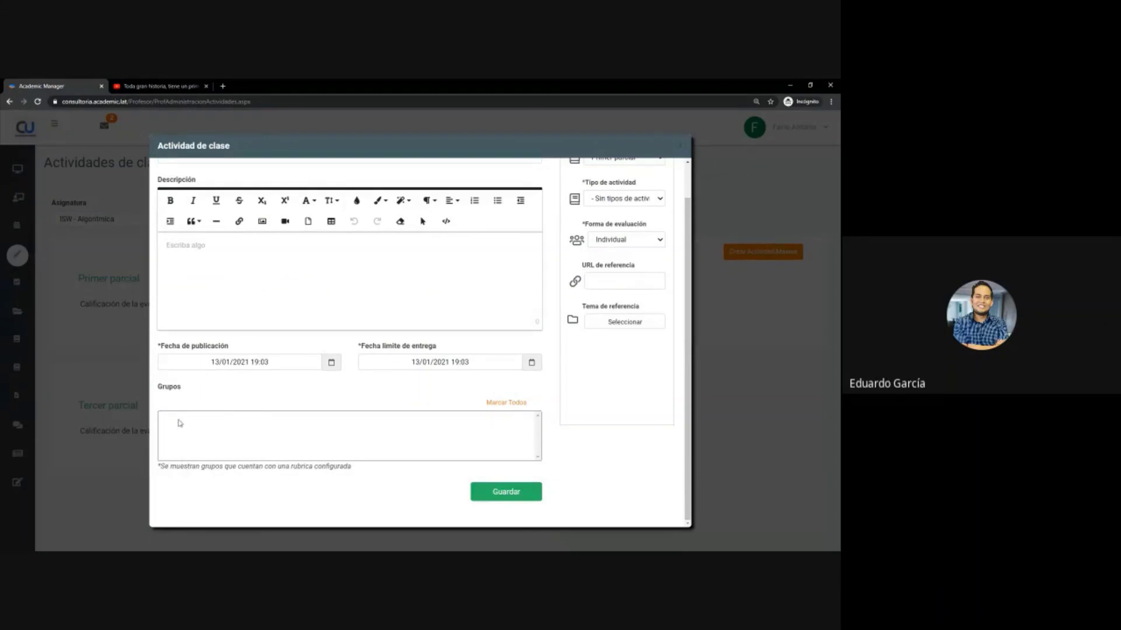
scroll(207, 447, up, 1)
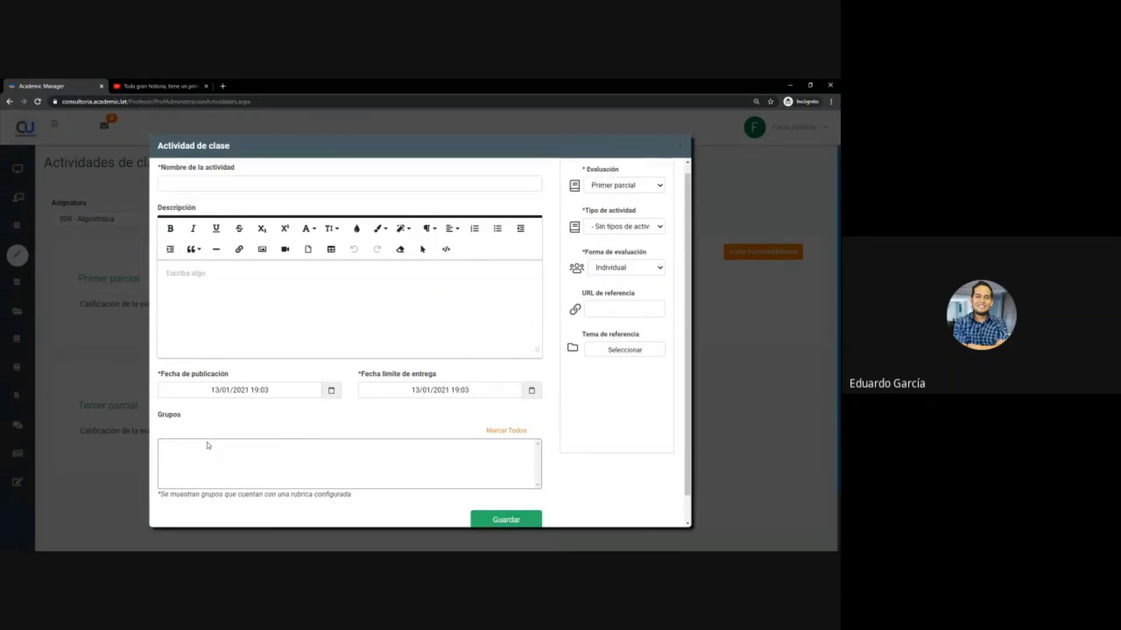
click(629, 236)
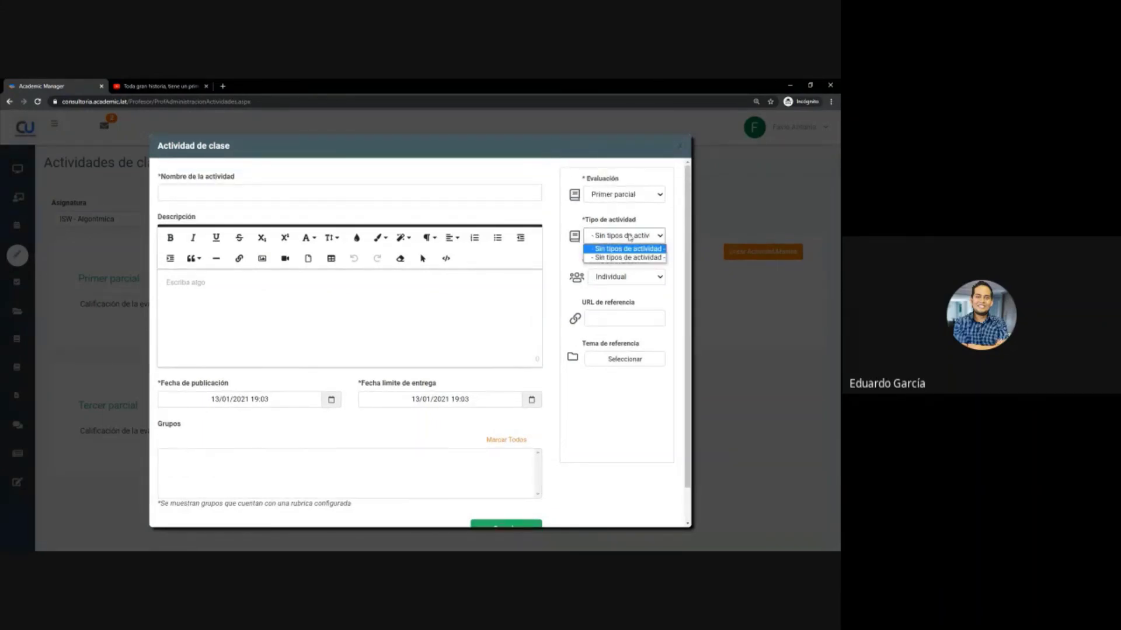
click(681, 146)
click(680, 146)
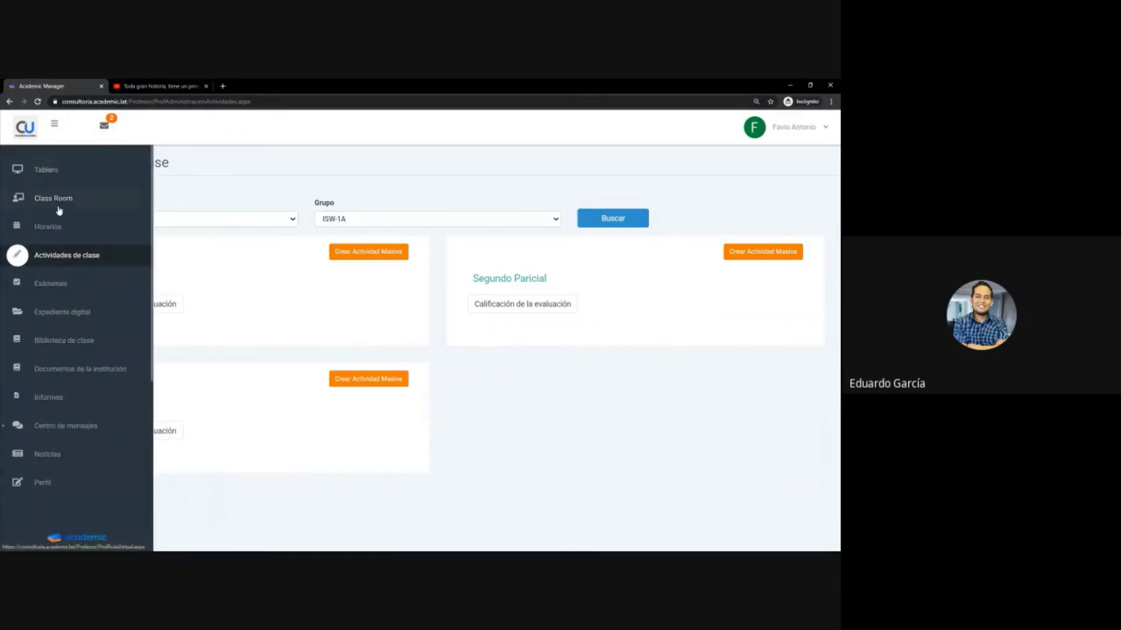
- Go to Class Room and scroll through course cards like IPOZR VEPCH LIC and ISW Álgebra
click(59, 201)
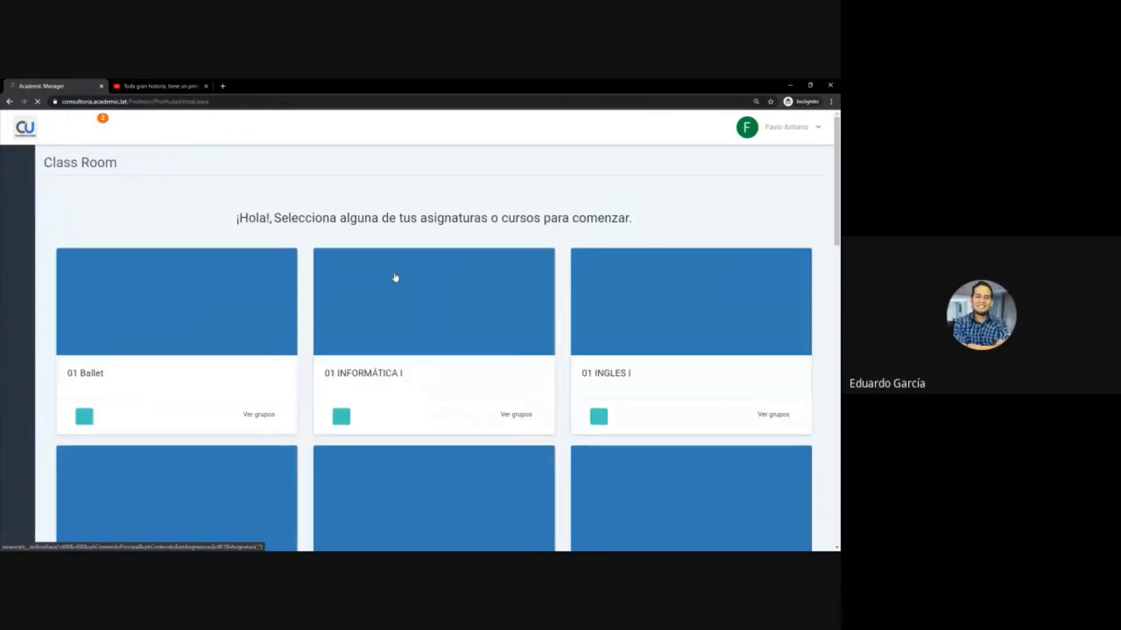
scroll(410, 364, down, 15)
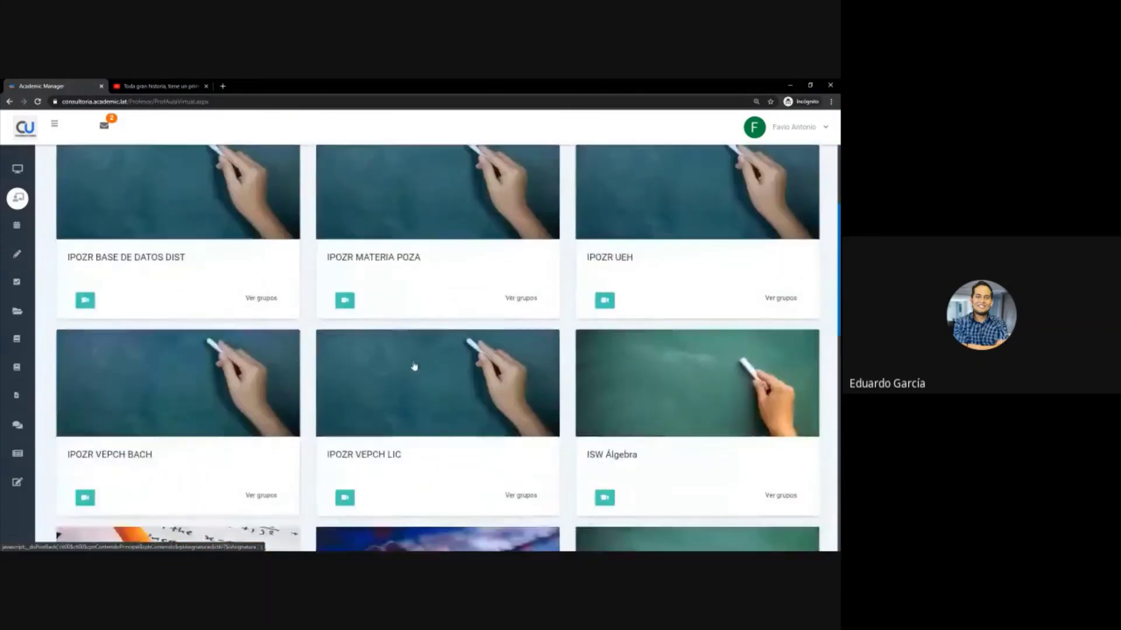
scroll(410, 355, up, 5)
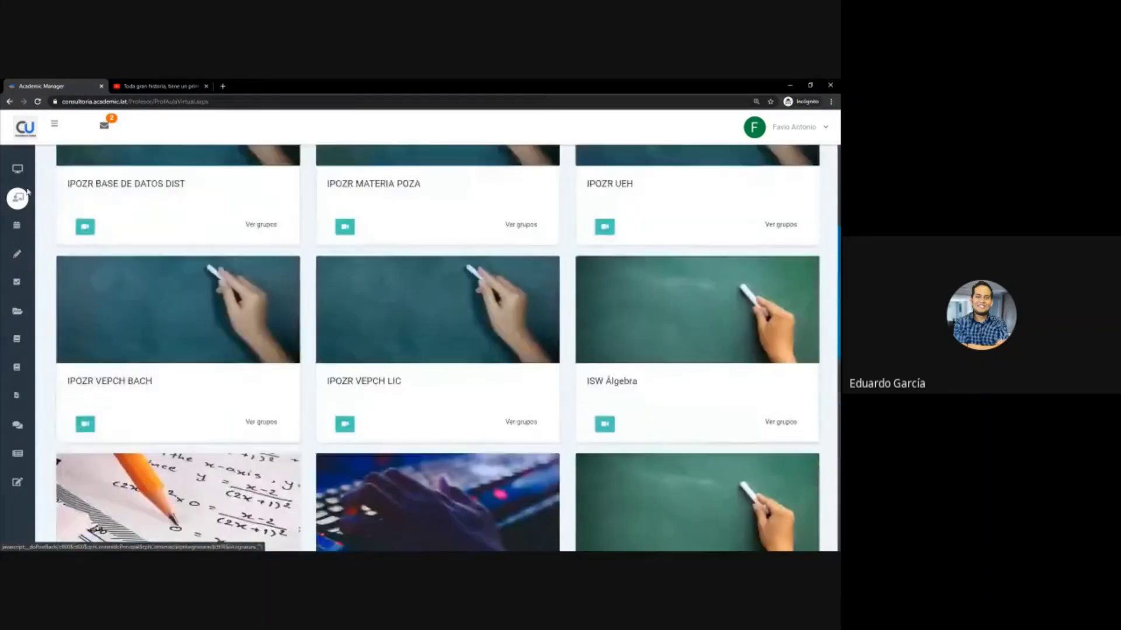
mouse_move(18, 199)
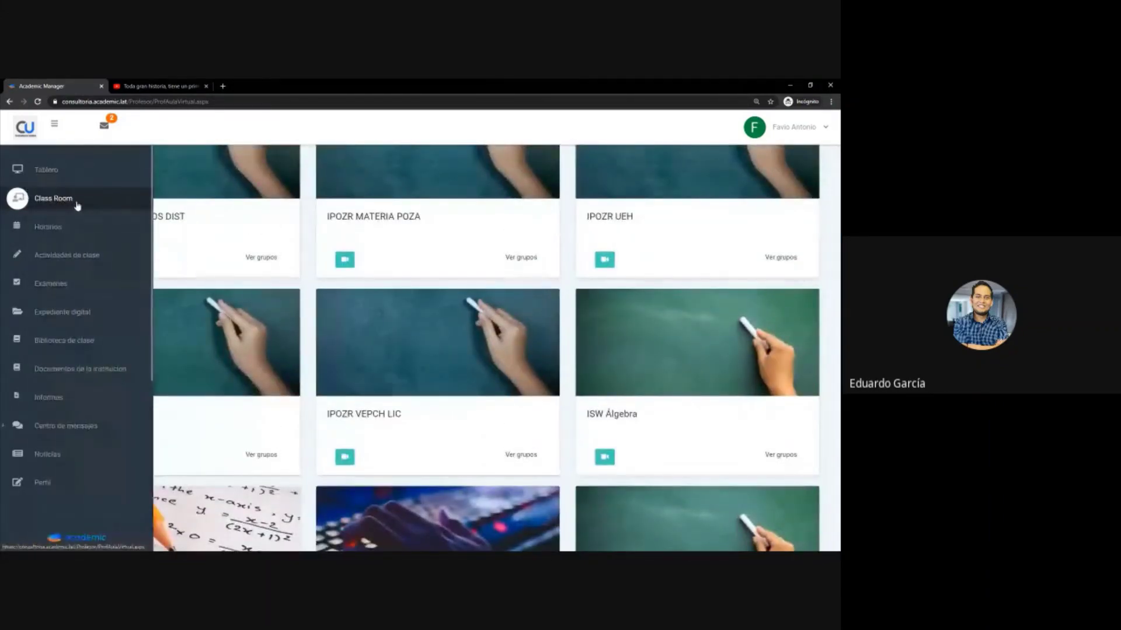
- On Actividades de clase, load and scroll the activities for ISW - Inglés 5
click(46, 258)
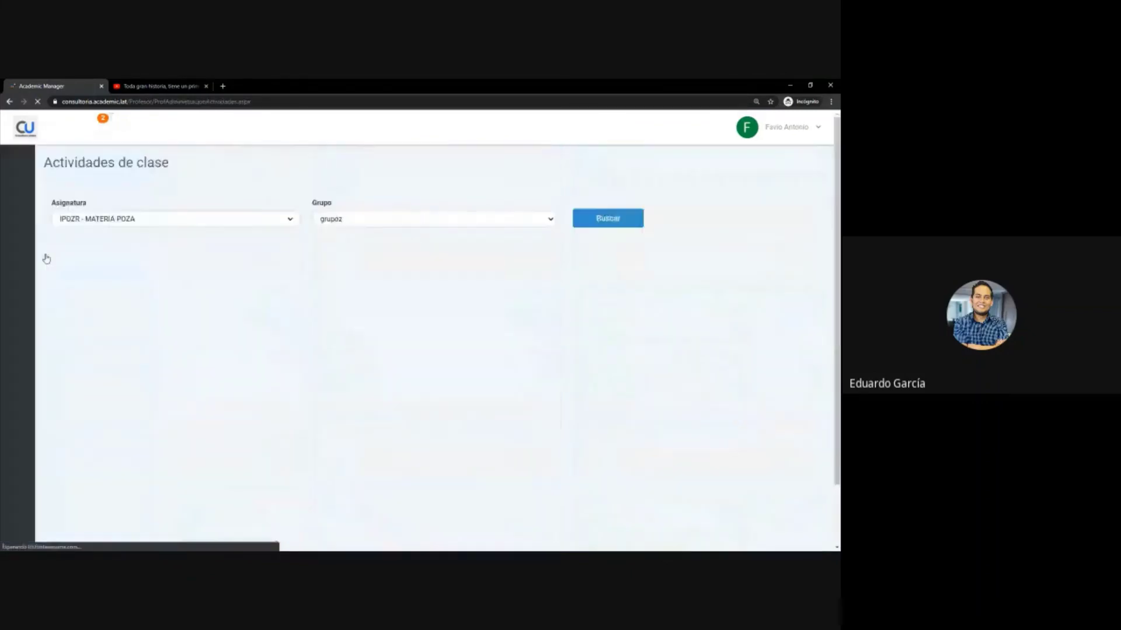
click(168, 226)
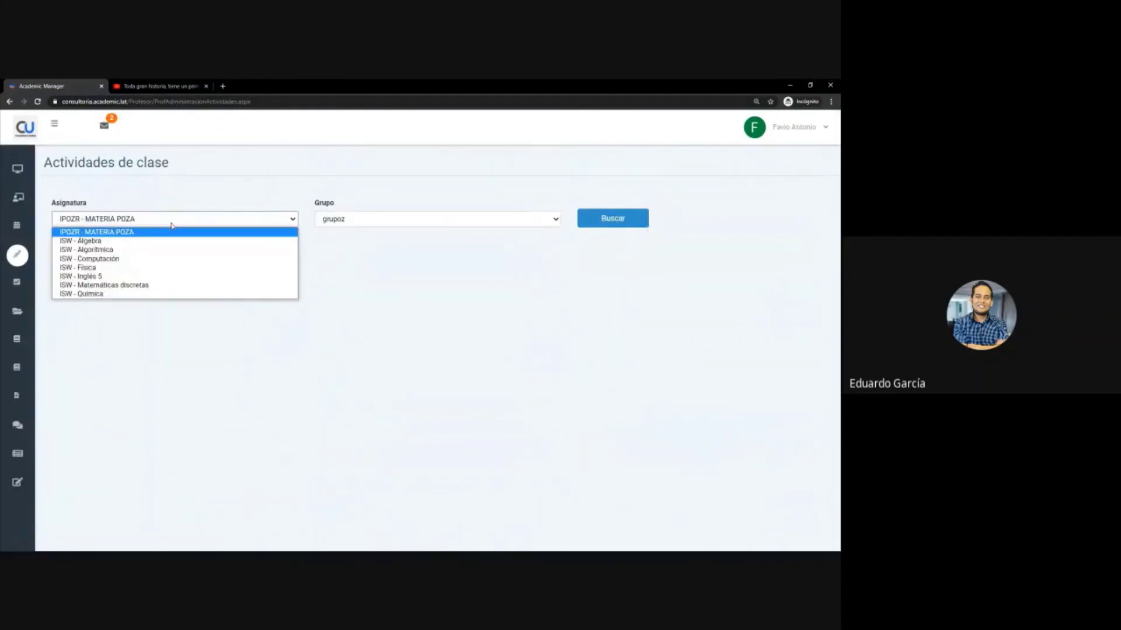
click(144, 283)
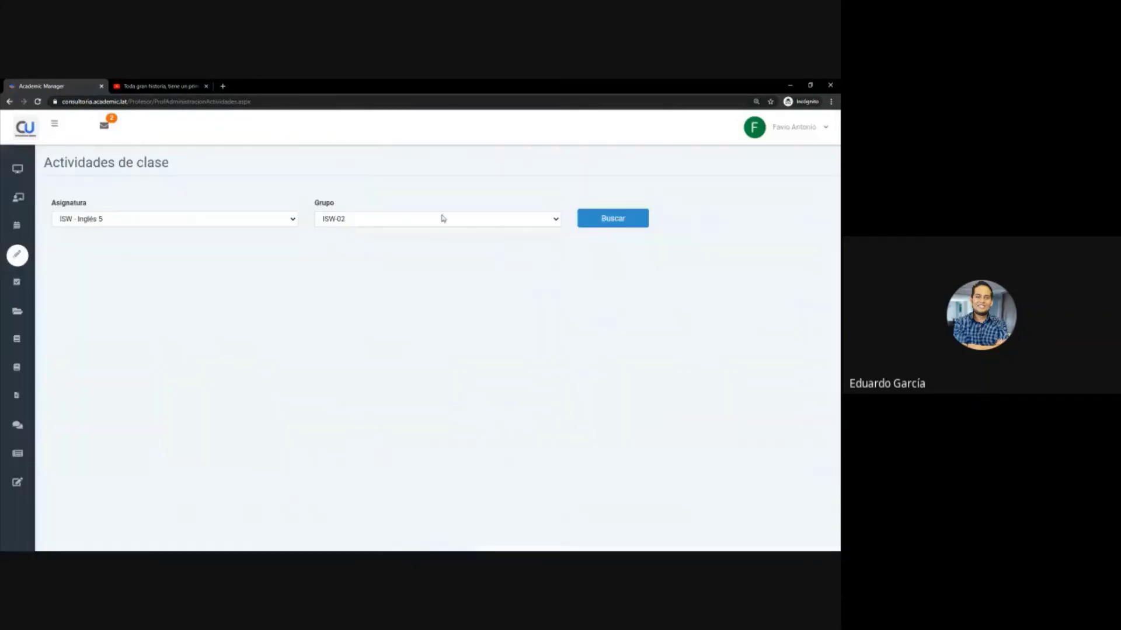
click(606, 223)
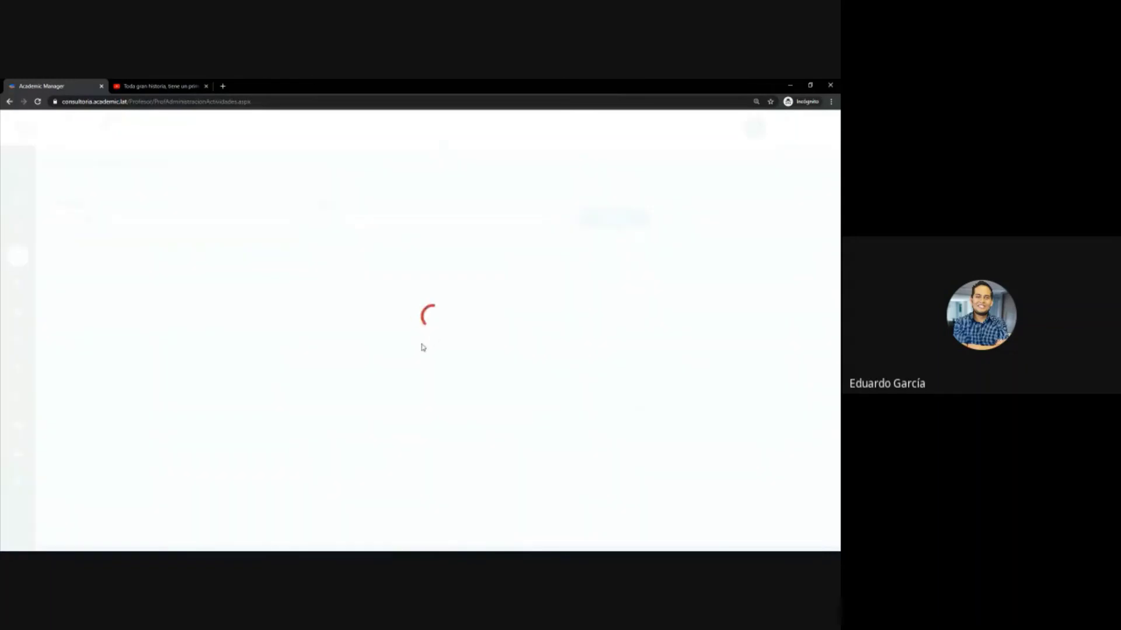
scroll(288, 328, down, 5)
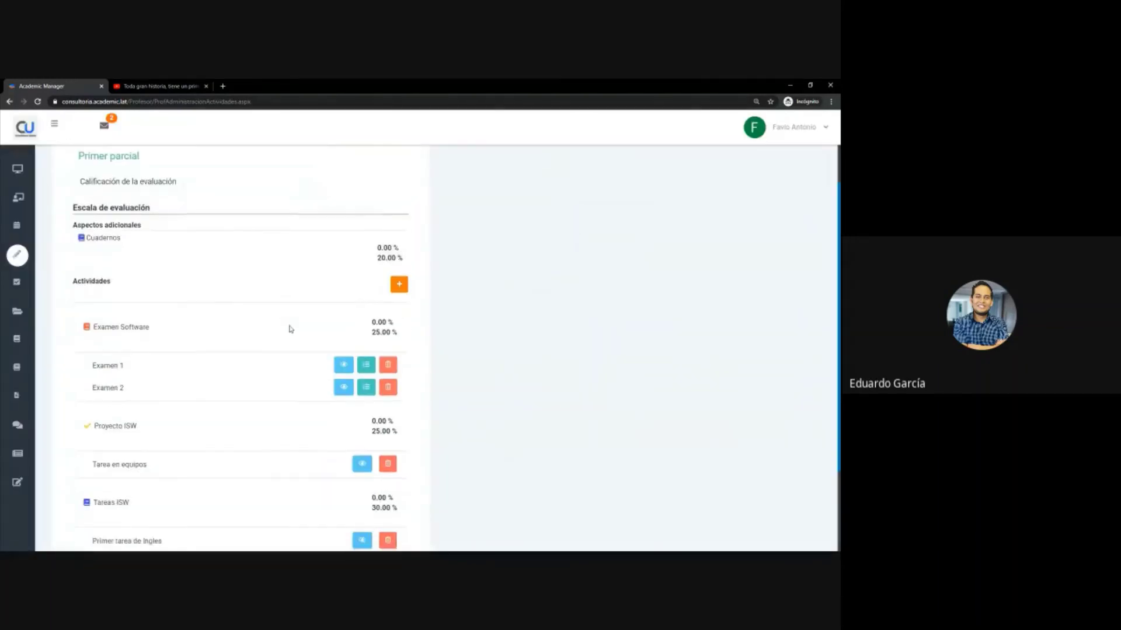
scroll(286, 328, up, 5)
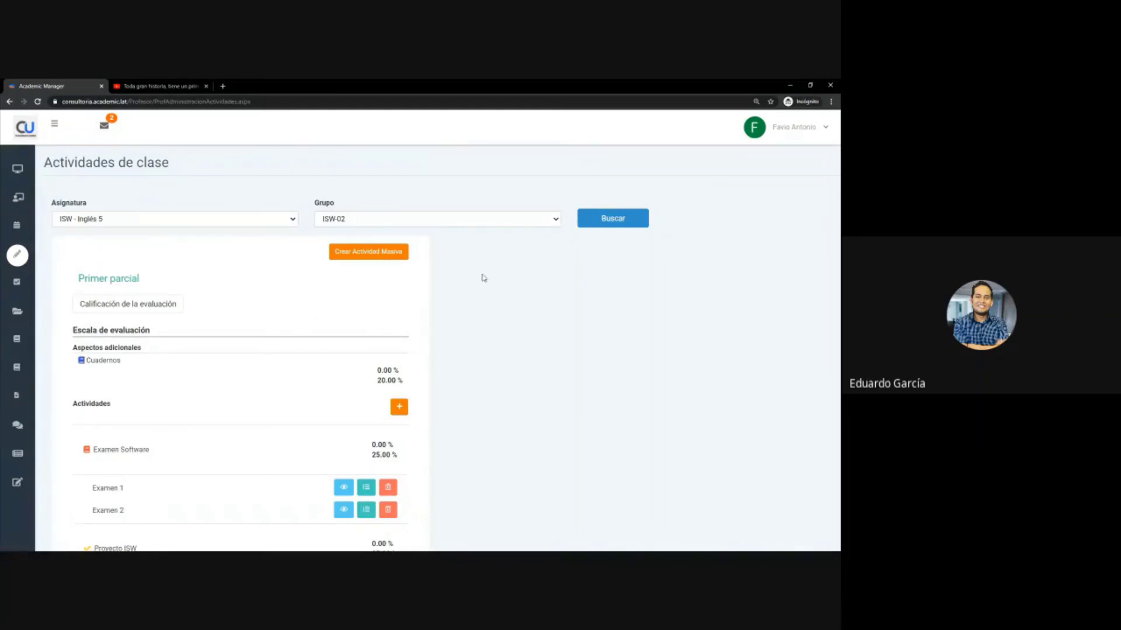
- Switch the subject to ISW - Algorítmica and reload its activities
click(135, 222)
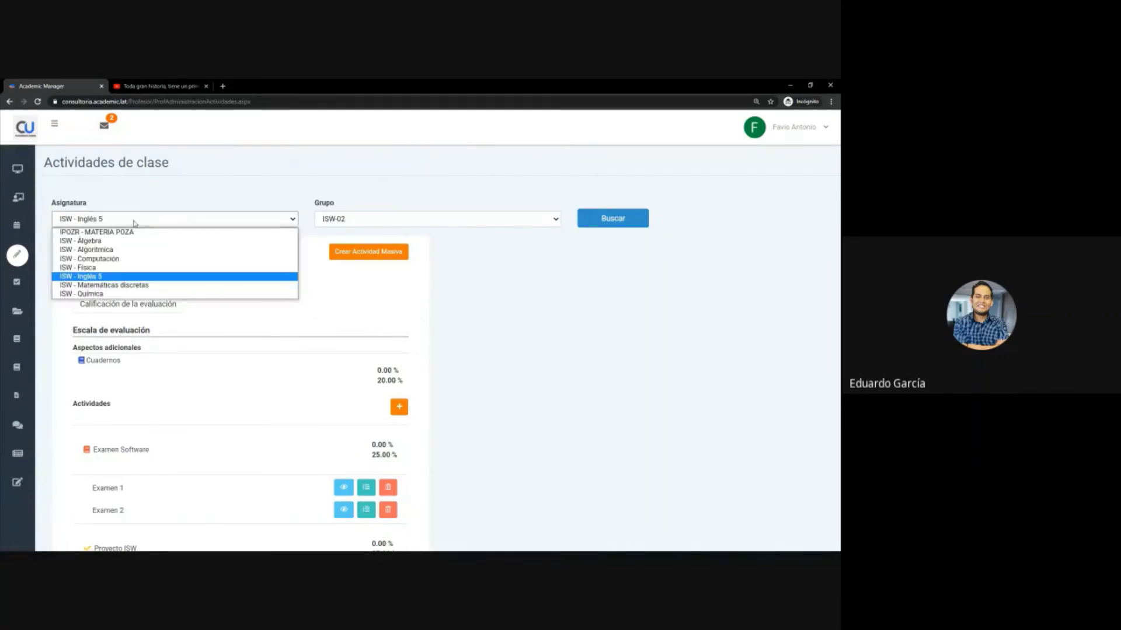
click(94, 249)
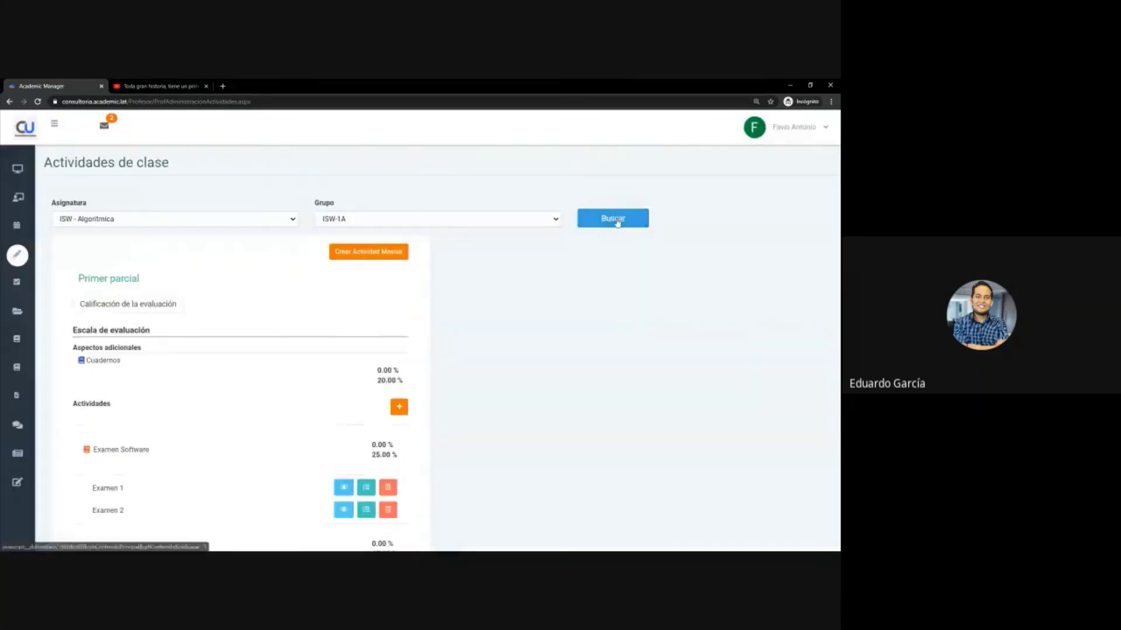
click(614, 221)
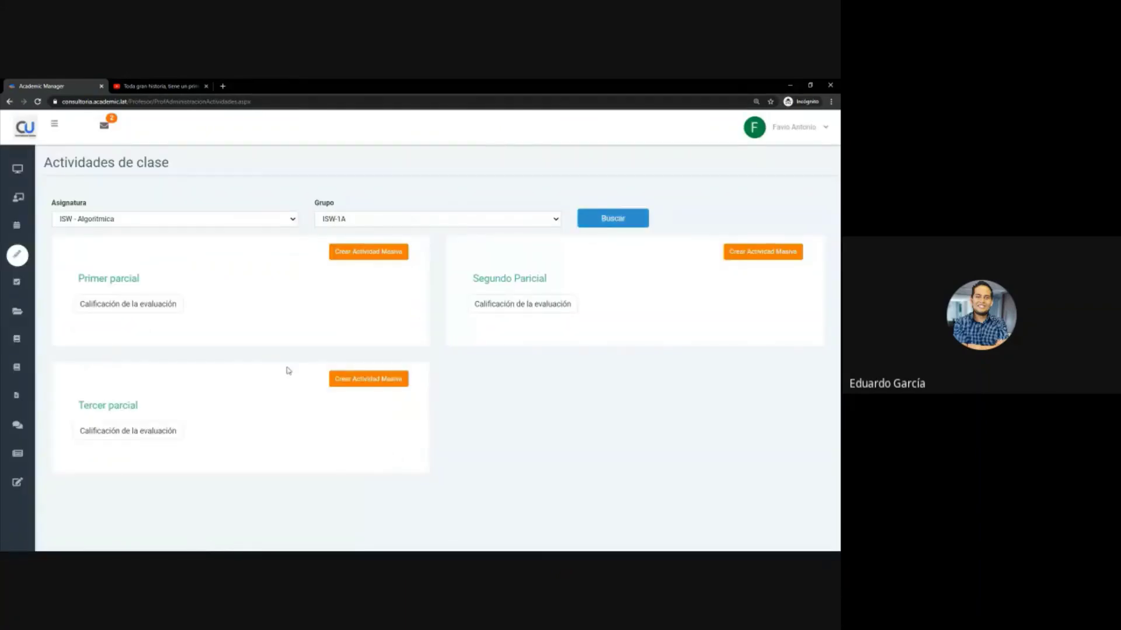
- Load ISW - Álgebra activities, review the partials, and expand the Grupo list
click(231, 219)
click(221, 246)
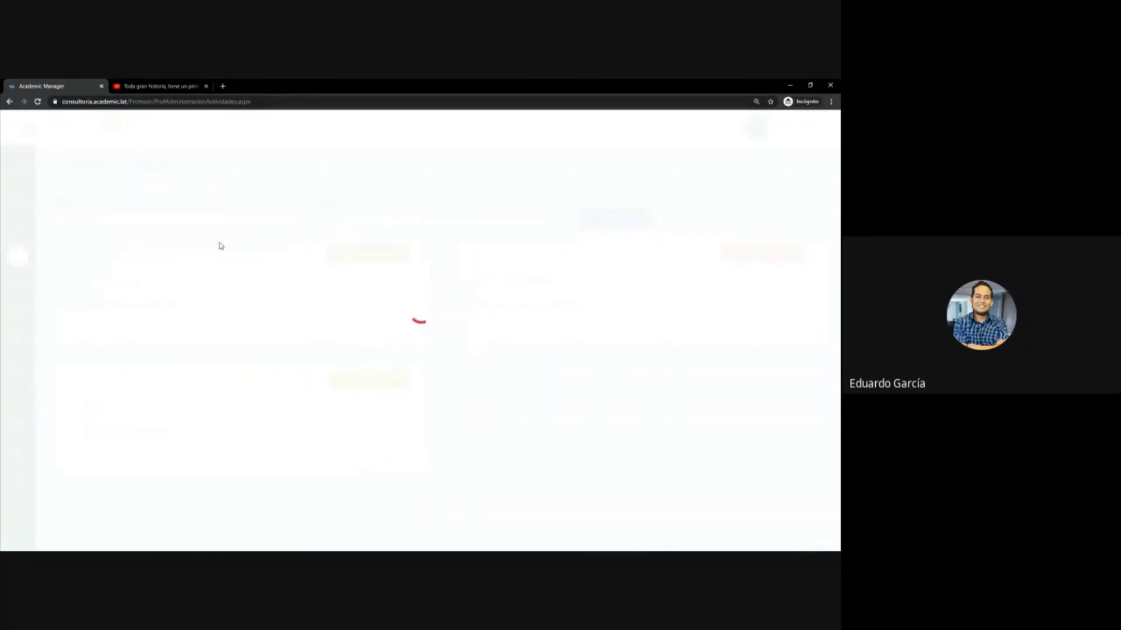
click(623, 222)
scroll(217, 429, down, 2)
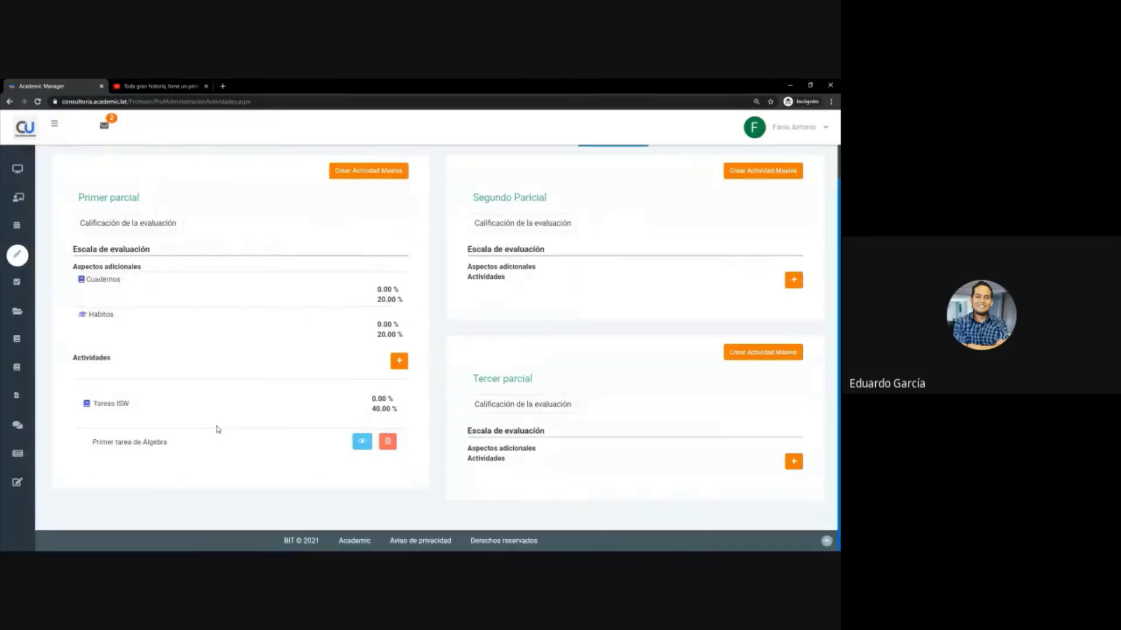
scroll(210, 397, up, 2)
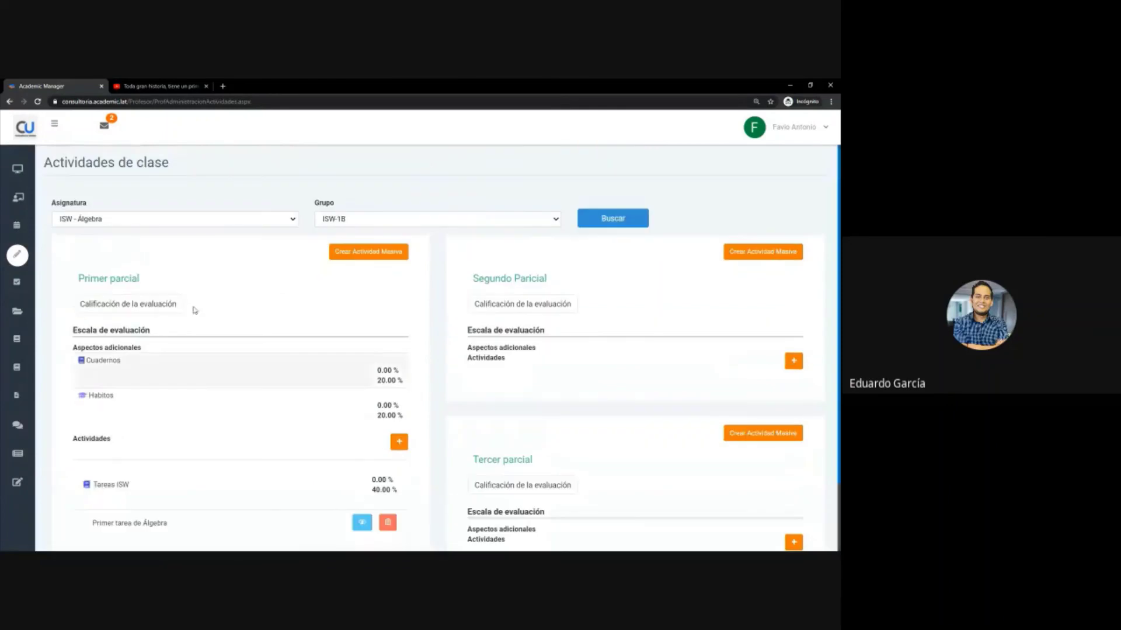
click(318, 220)
- Open the Exámenes list, scroll to the Prueba NEZA exam, and print it
mouse_move(17, 255)
click(60, 285)
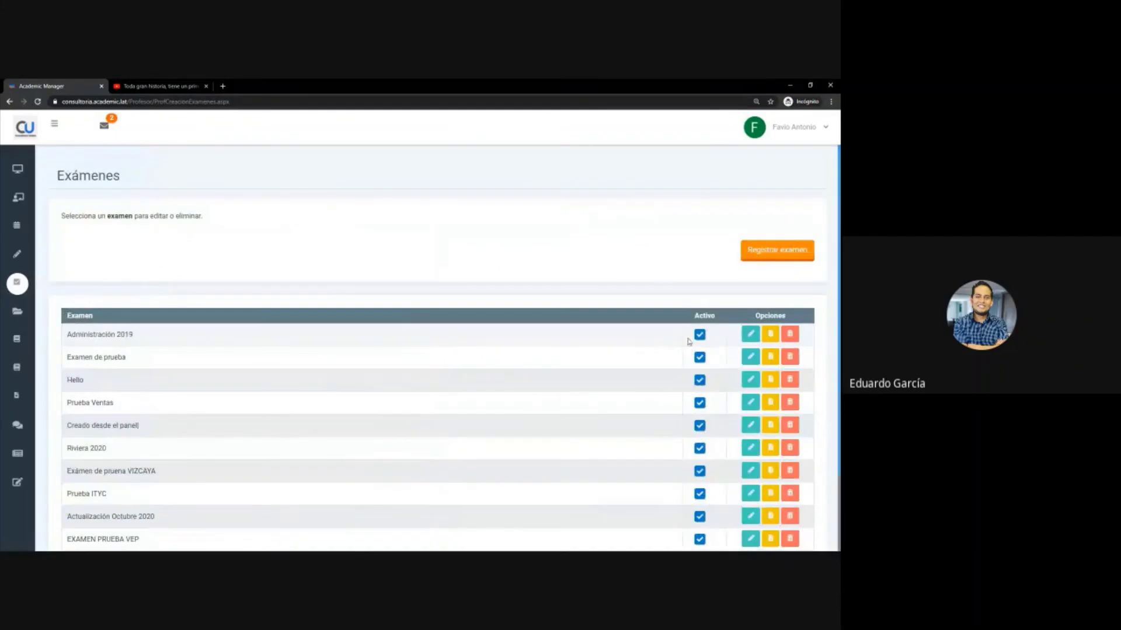
scroll(508, 380, down, 2)
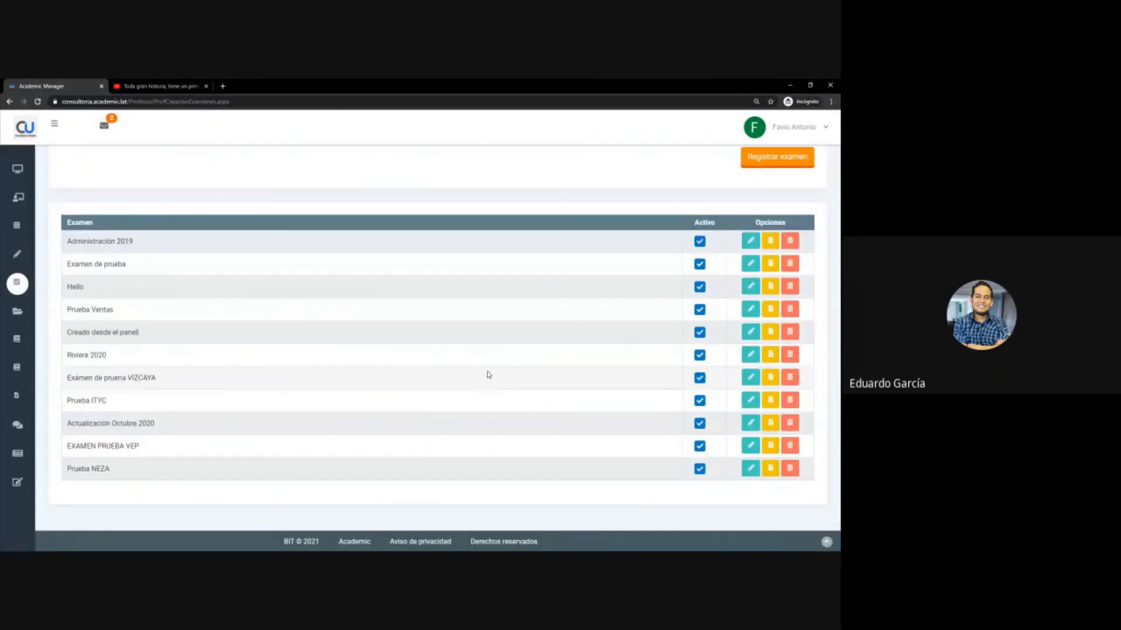
click(769, 469)
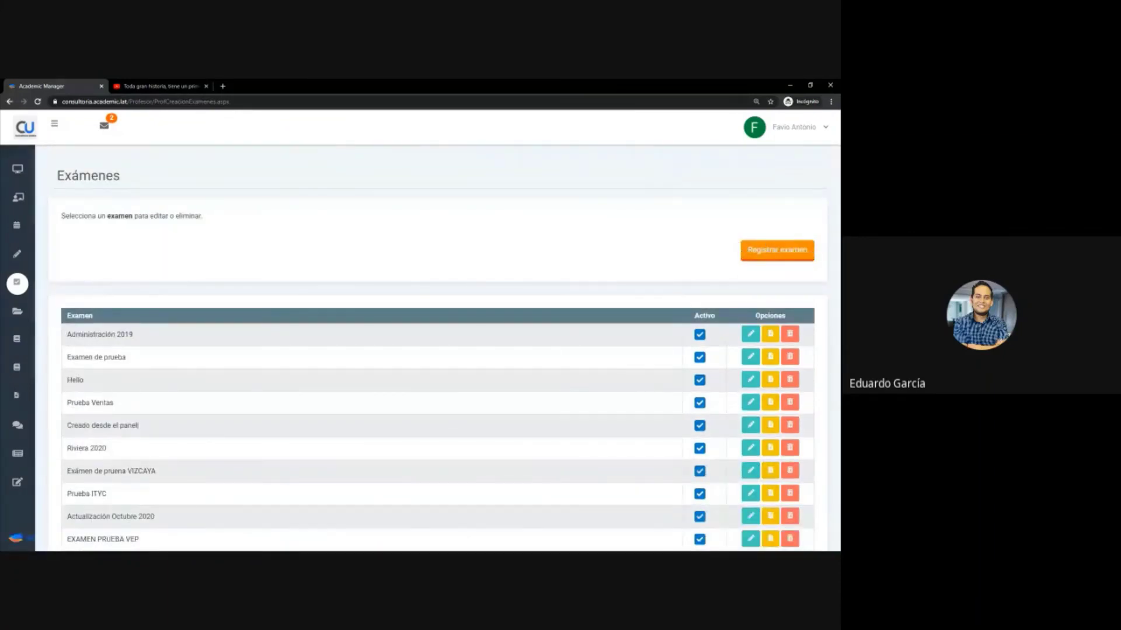
mouse_move(24, 292)
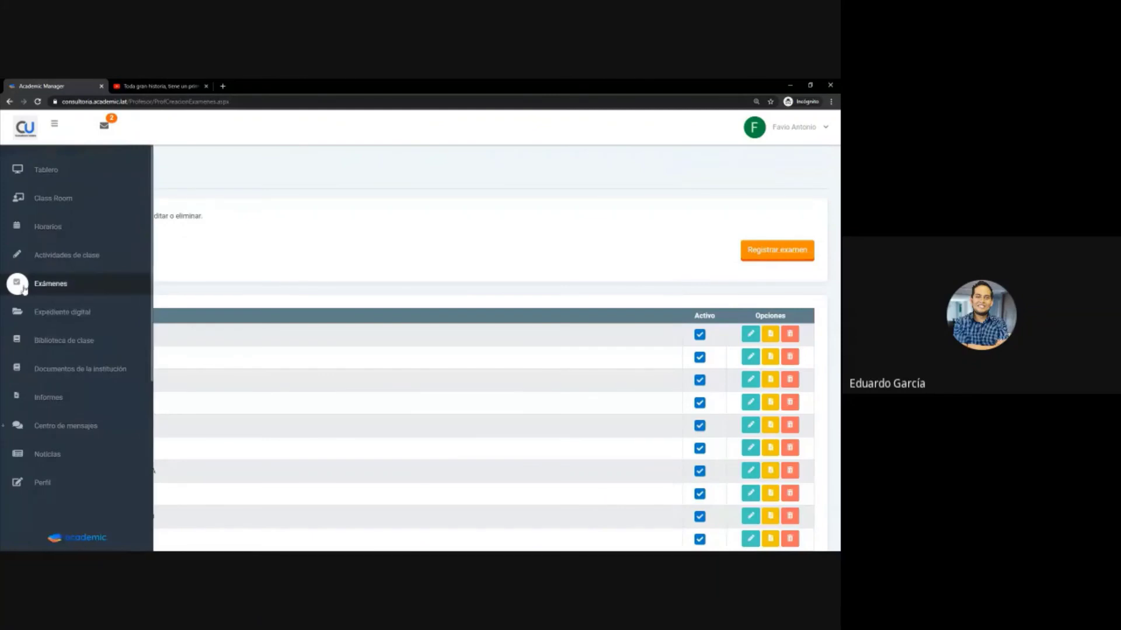
- Open Biblioteca de clase for ISW - Matemáticas discretas, keeping group ISW-1A
click(79, 351)
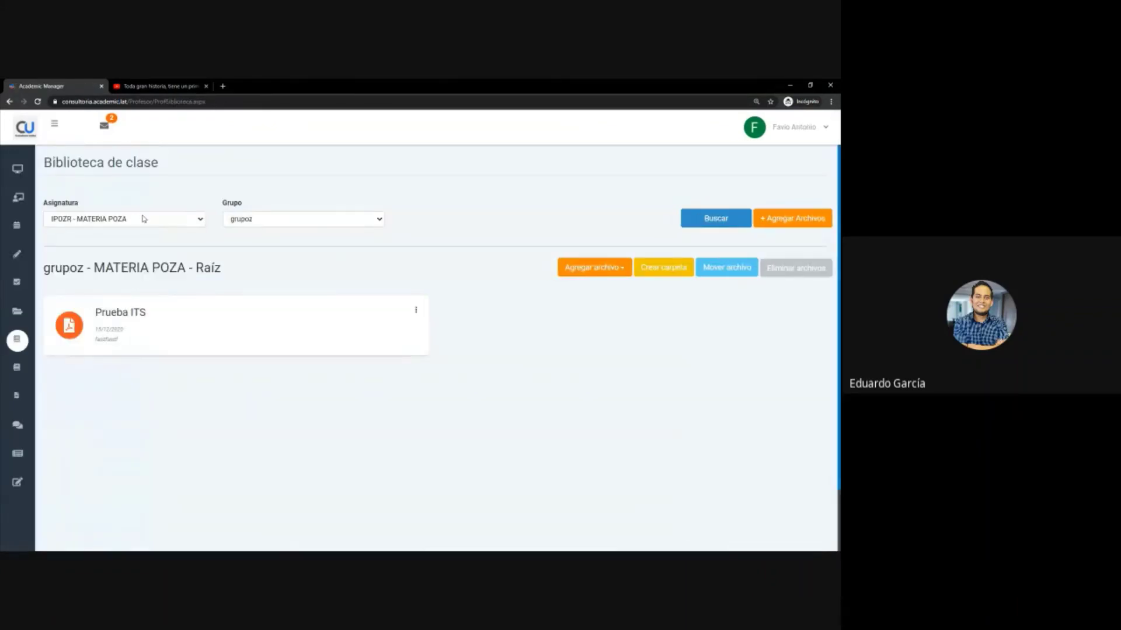
click(145, 222)
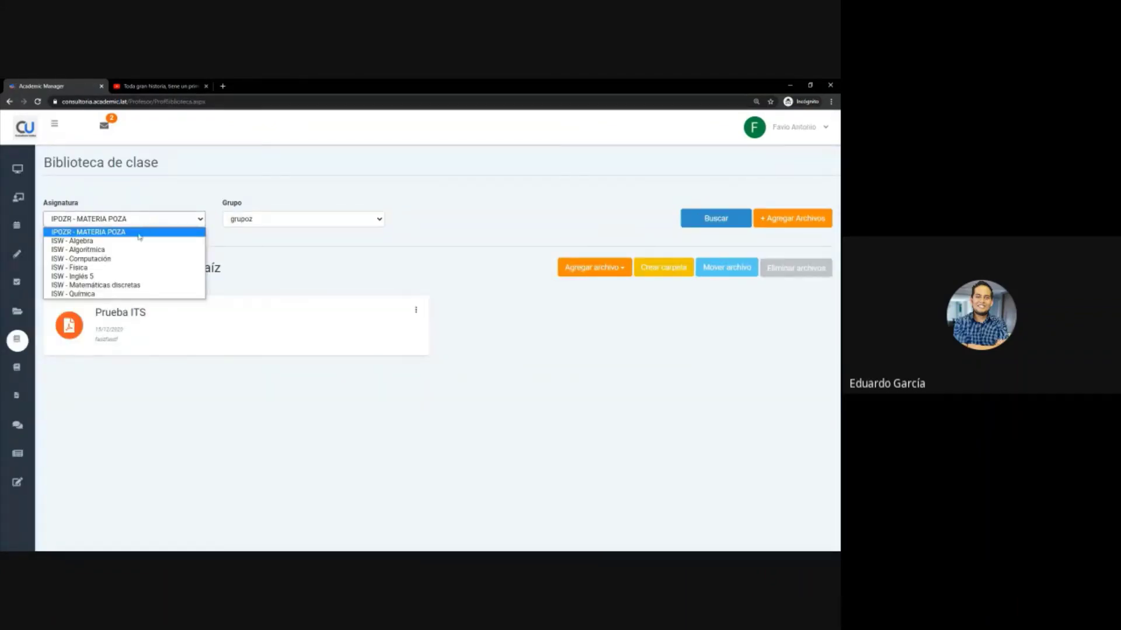
click(183, 250)
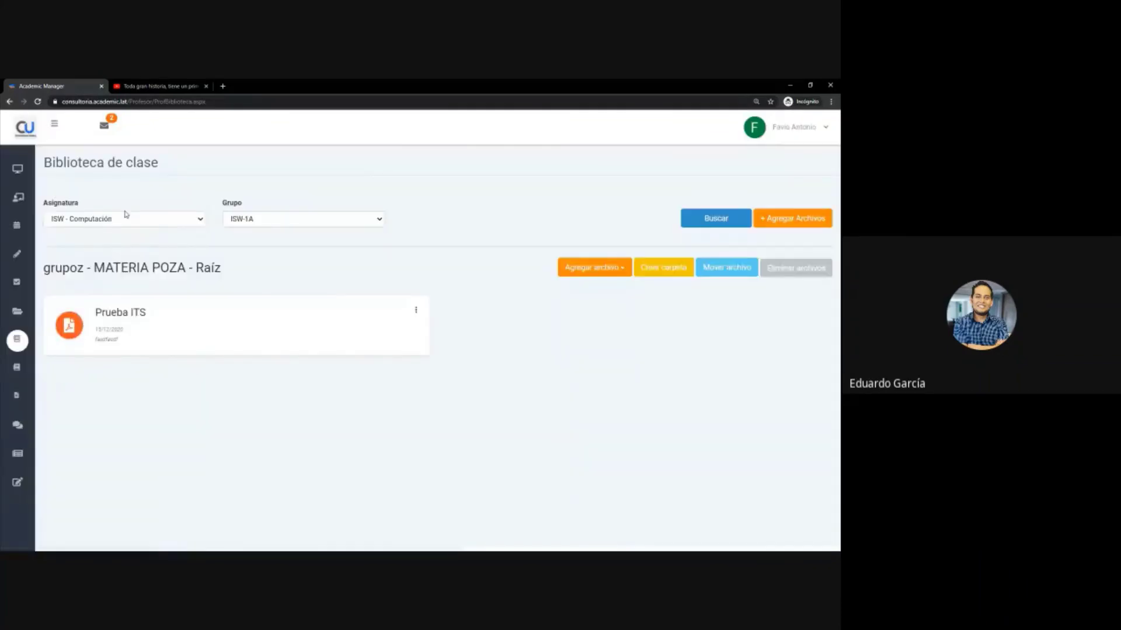
click(261, 224)
click(135, 220)
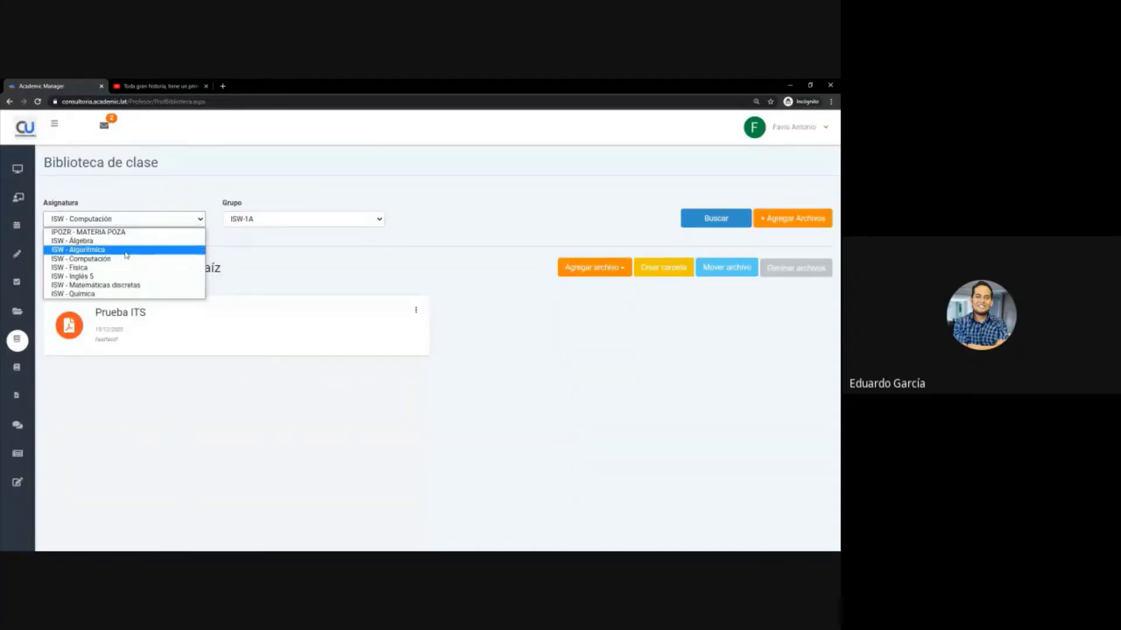
click(126, 285)
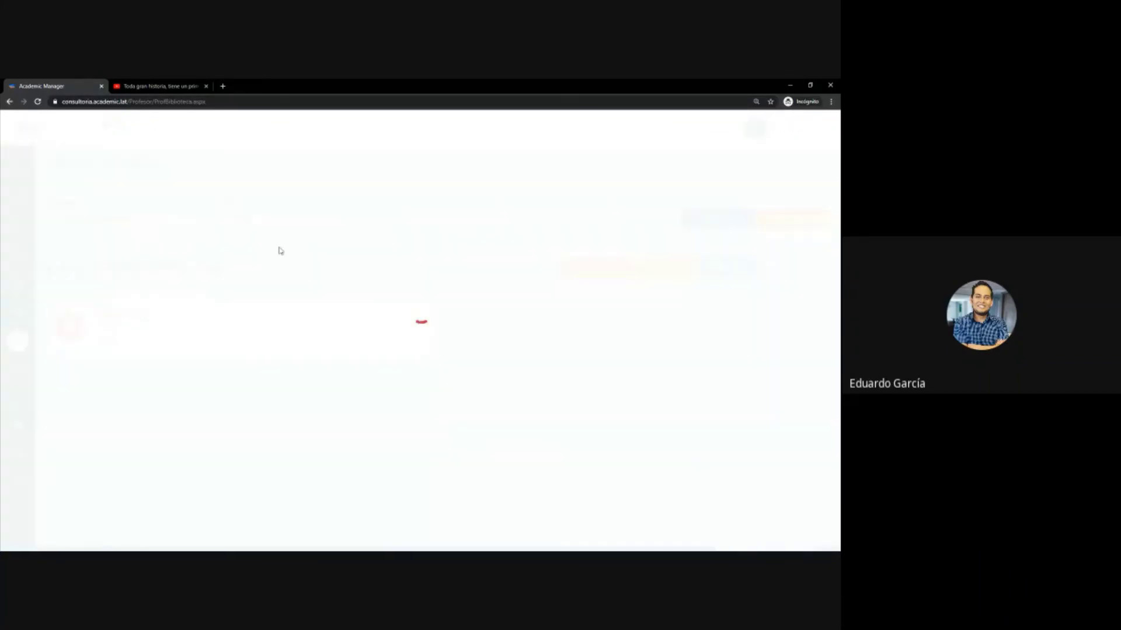
click(271, 226)
click(272, 222)
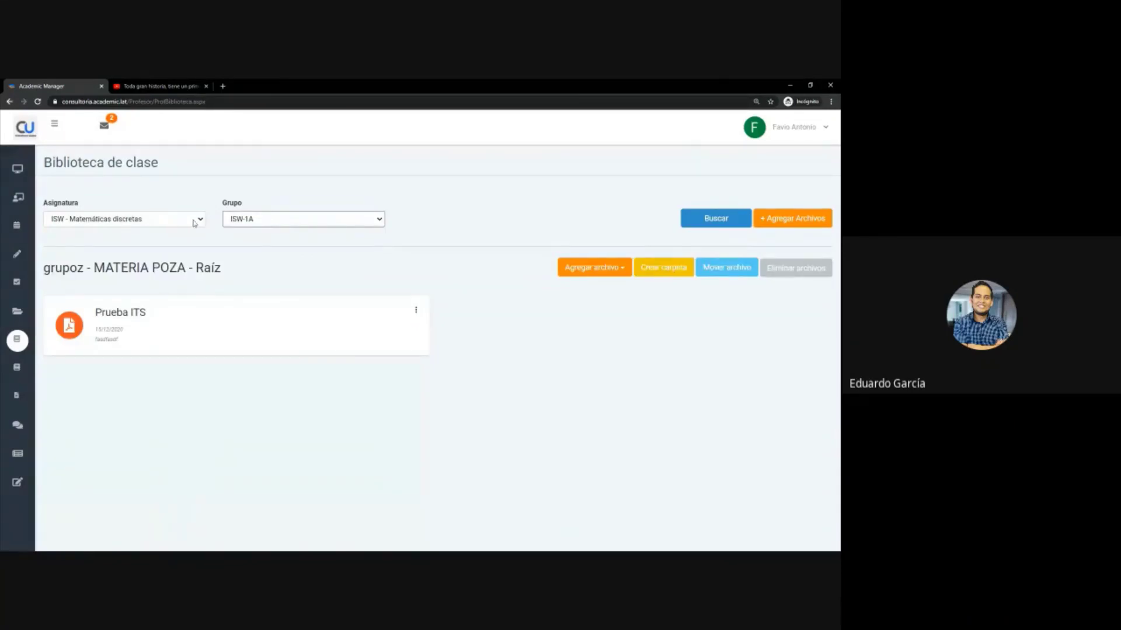
- Try the + Agregar Archivos form, adding group ISW-1B, and close it without saving
click(771, 225)
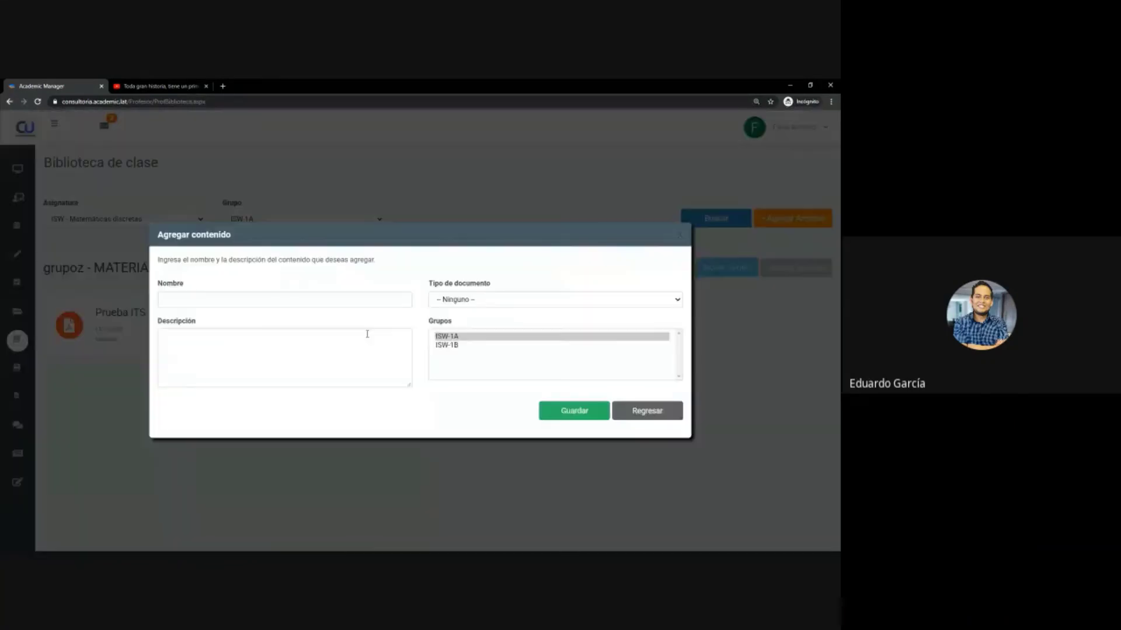
ctrl+click(468, 345)
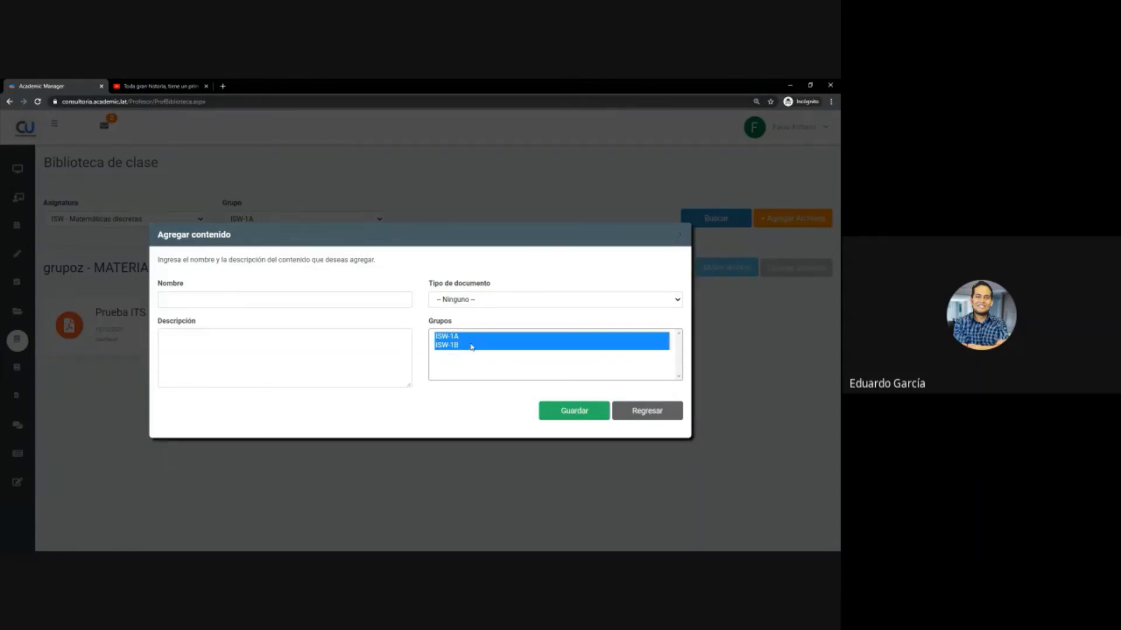
click(681, 239)
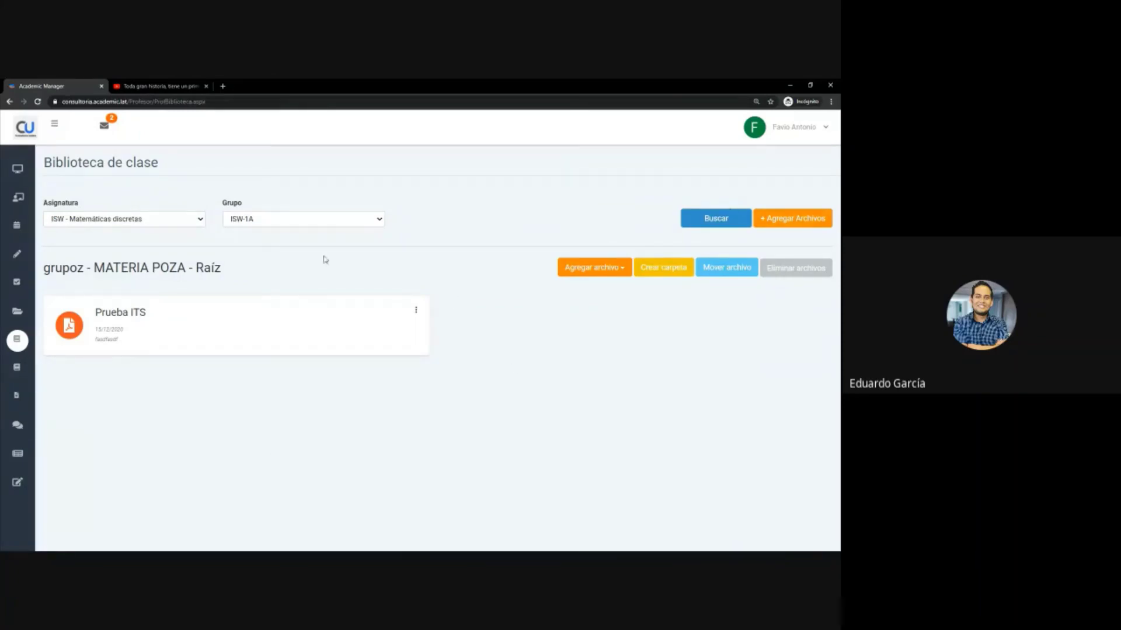
click(800, 221)
click(461, 363)
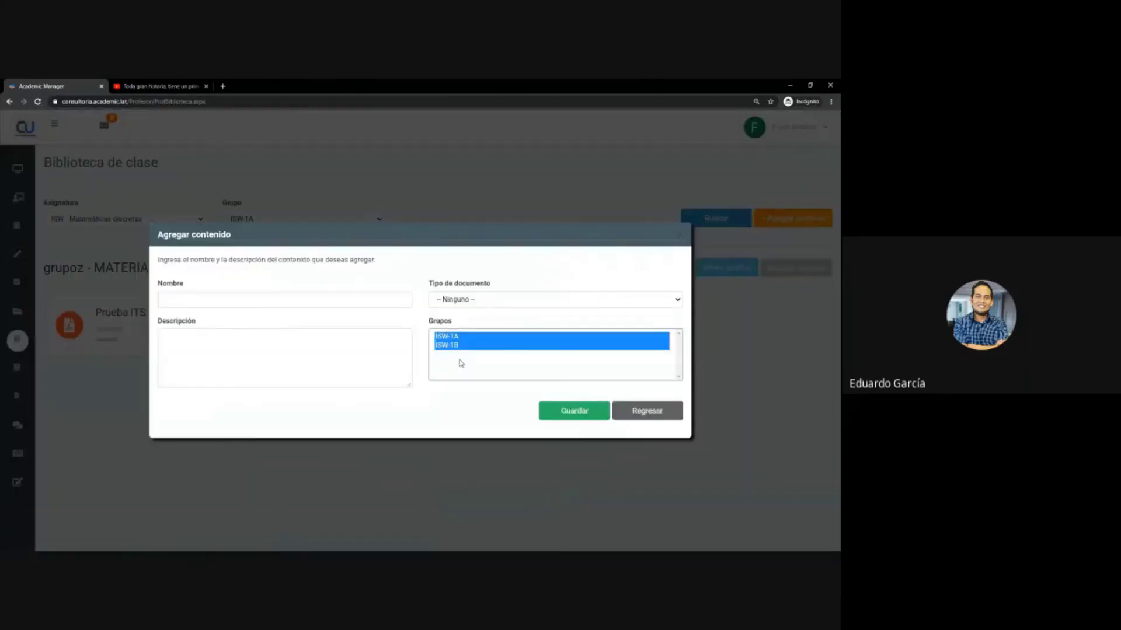
click(681, 238)
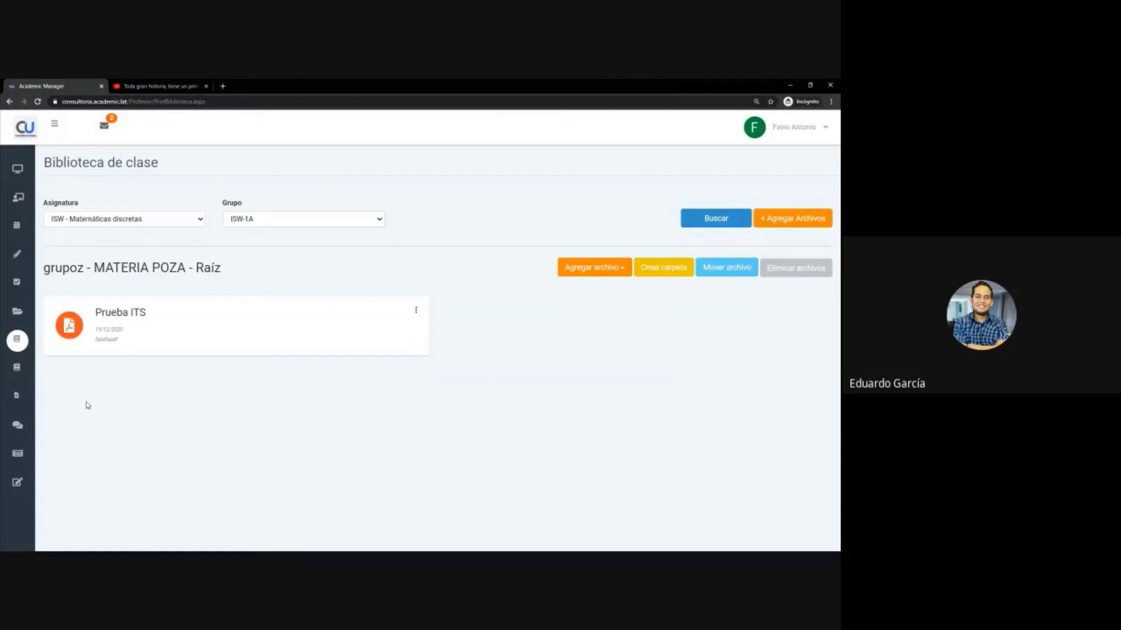
mouse_move(24, 343)
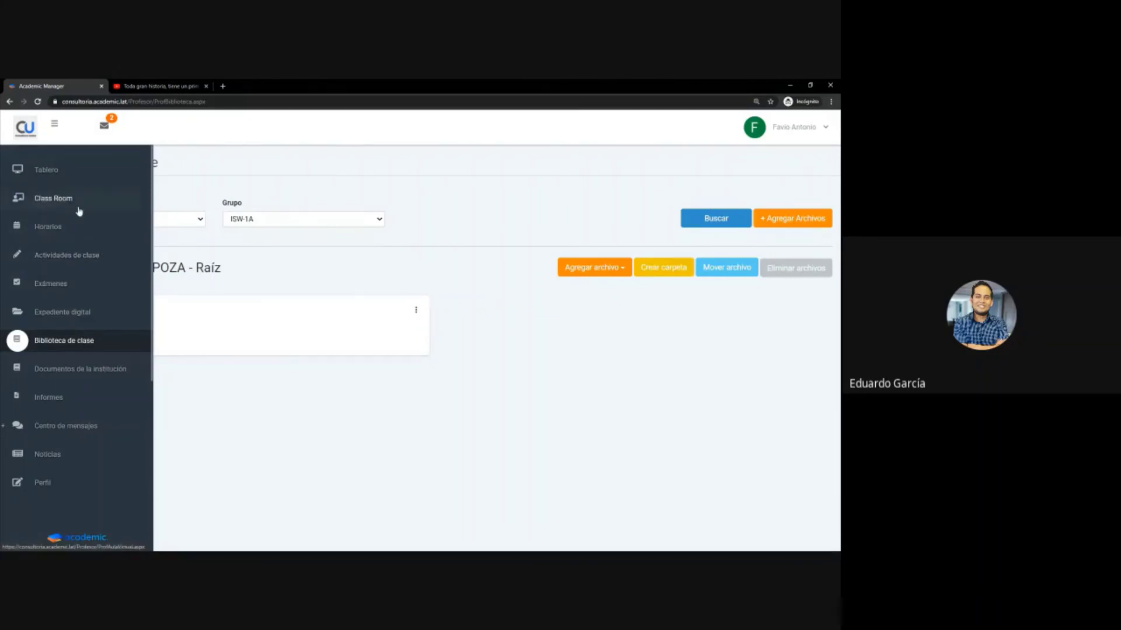
- Open the Tablero dashboard with current groups, activity evaluations and approval and absence charts
click(75, 171)
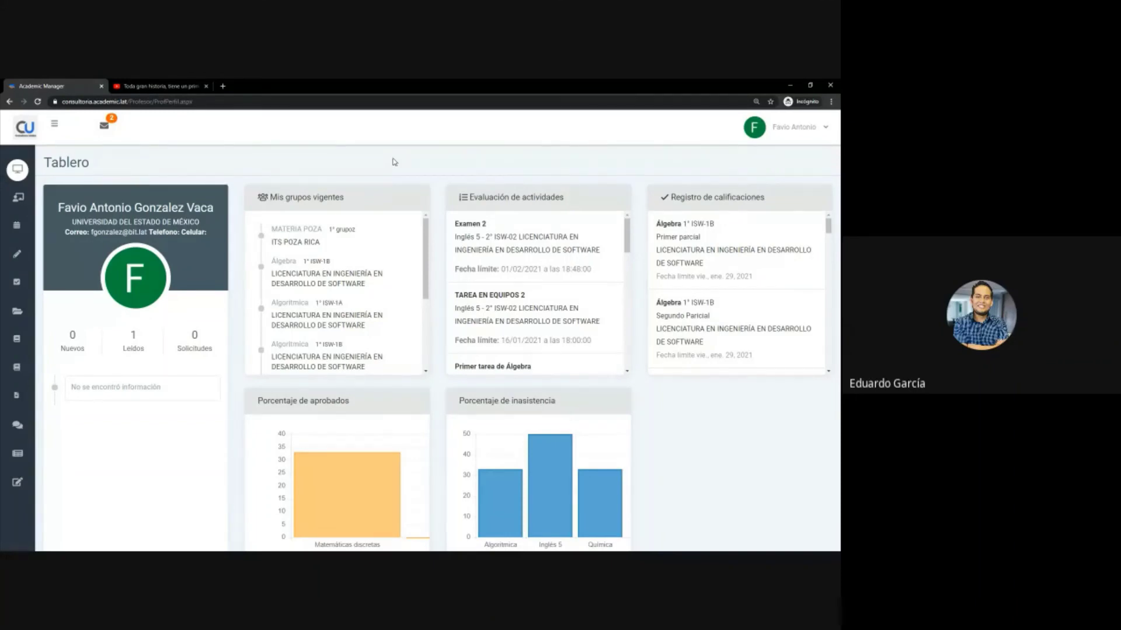
mouse_move(2, 426)
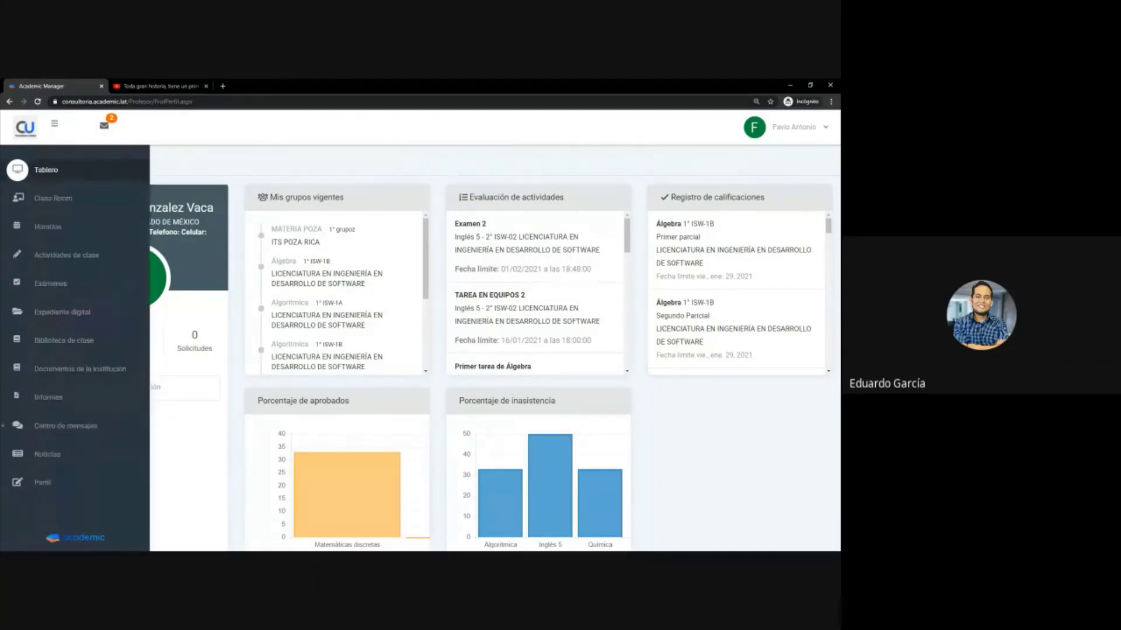